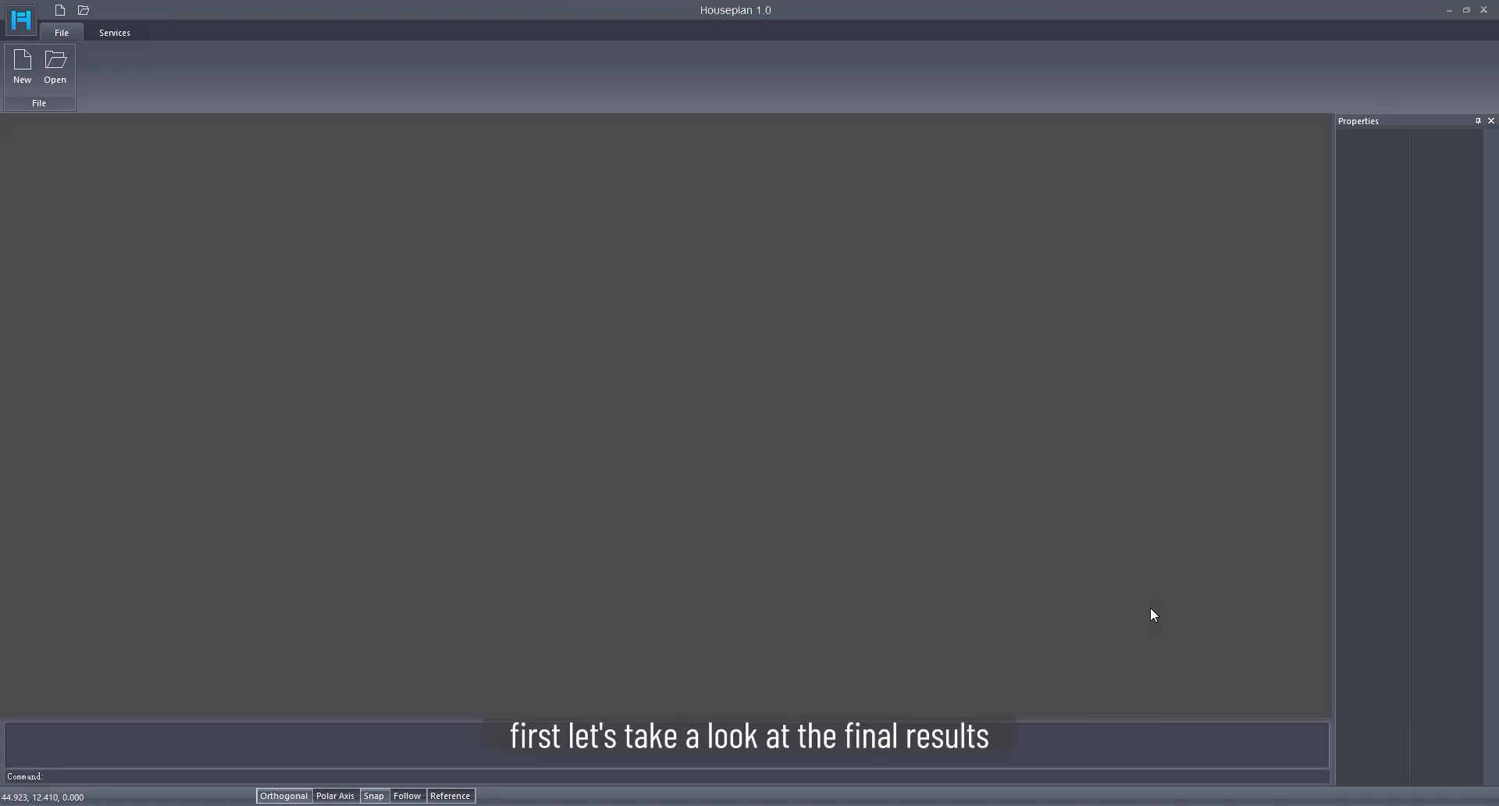
# Step: Open the file ddm.cpi and show the character model's UVs in the UV Editor
pyautogui.click(64, 75)
pyautogui.doubleClick(190, 158)
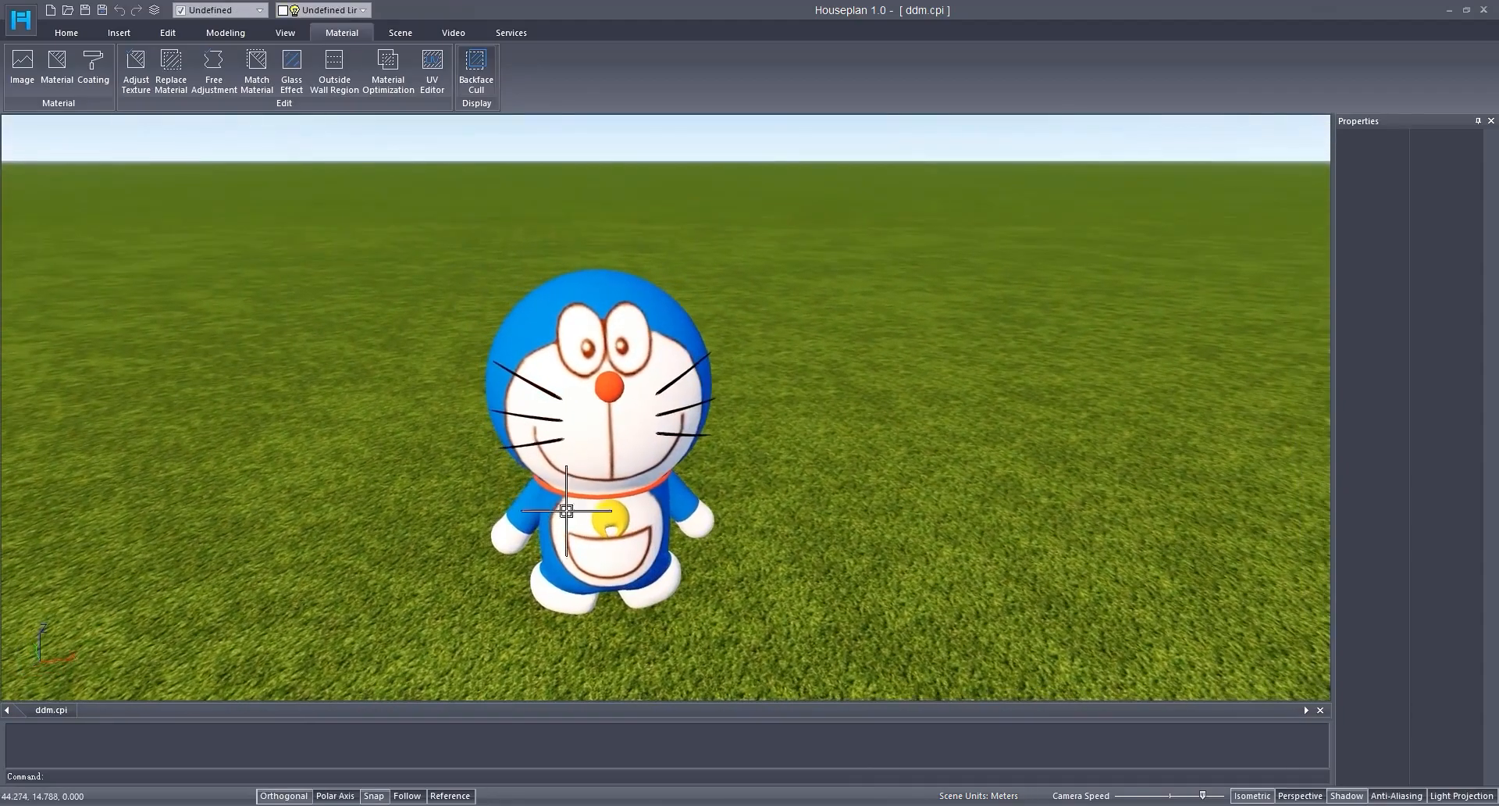
pyautogui.click(434, 61)
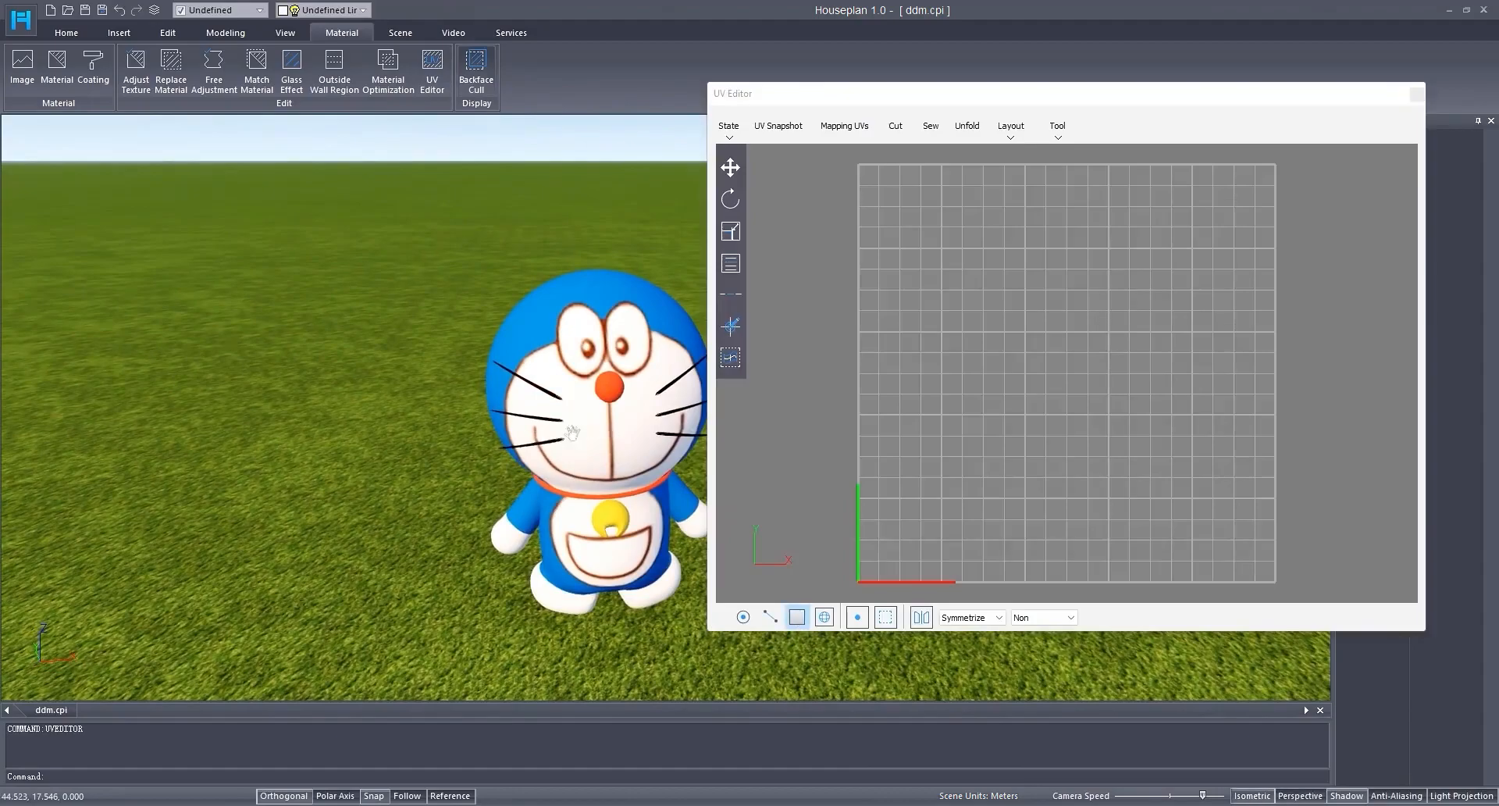
pyautogui.click(572, 434)
# Step: Display the texture borders and image over the character's UV layout, examine them against the model, and close the UV Editor
pyautogui.click(730, 131)
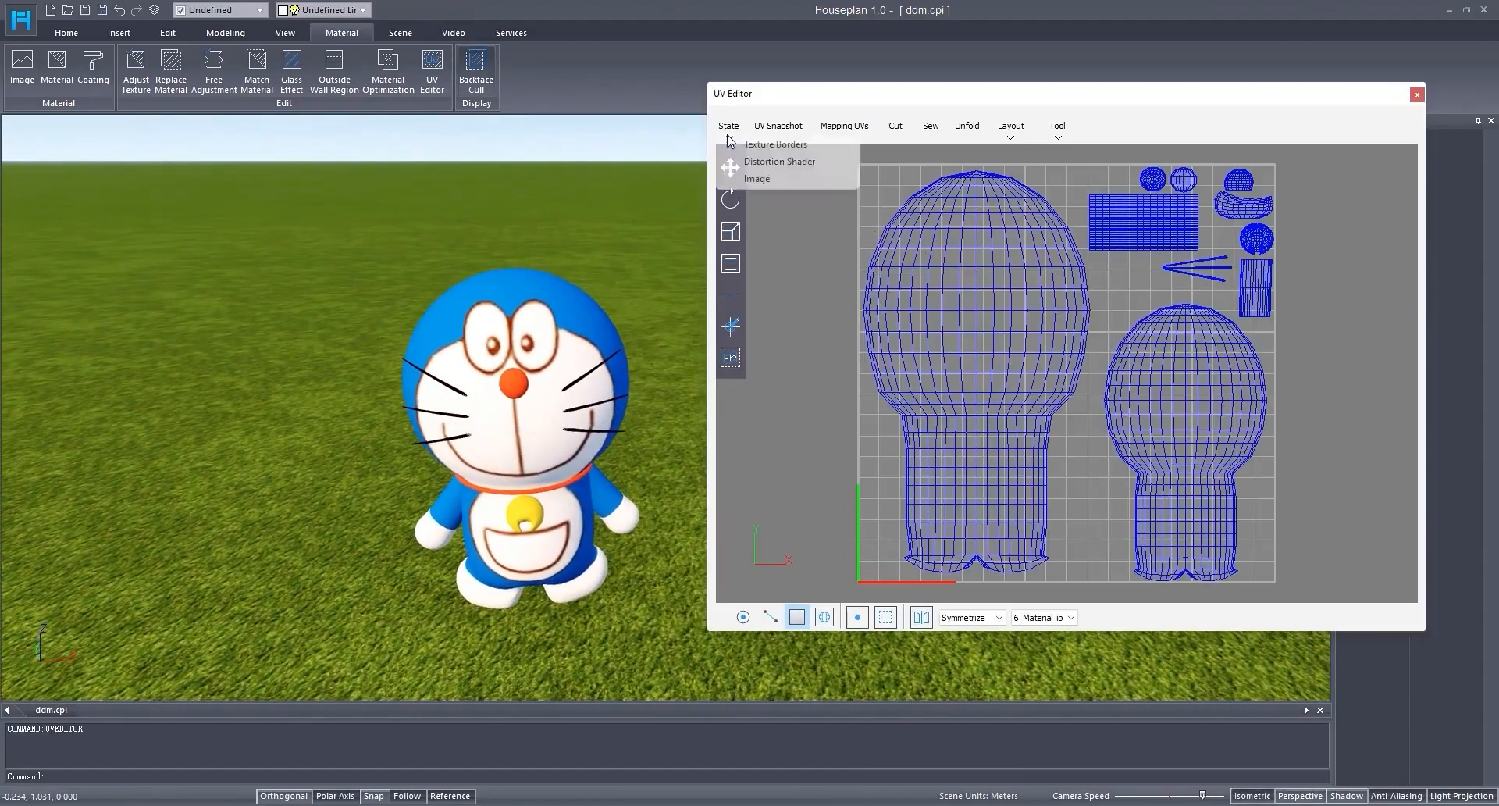
pyautogui.click(724, 144)
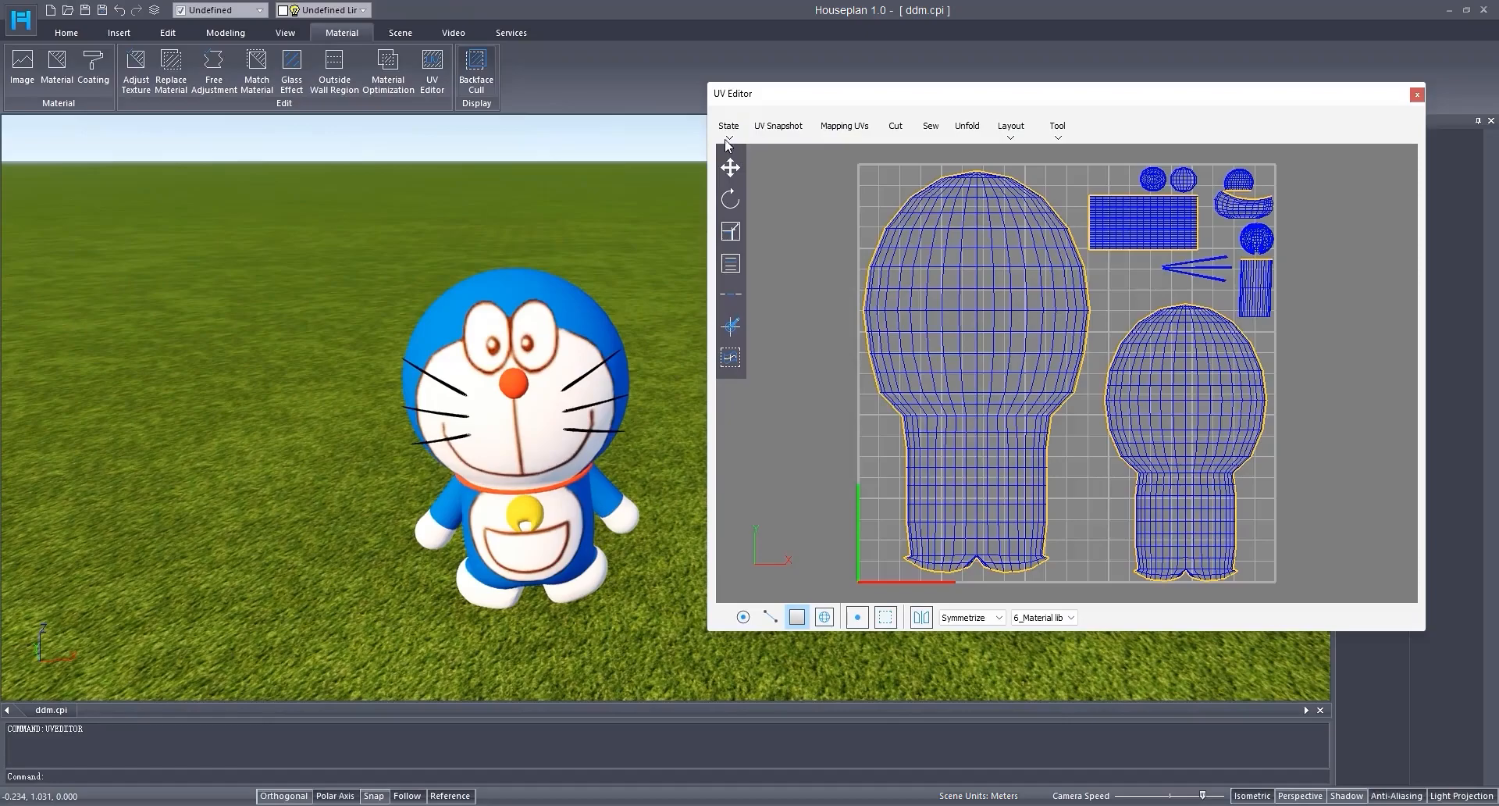
pyautogui.click(728, 136)
pyautogui.click(738, 146)
pyautogui.click(731, 136)
pyautogui.click(748, 146)
pyautogui.click(732, 136)
pyautogui.click(743, 184)
pyautogui.moveTo(539, 444); pyautogui.dragTo(509, 494, button='middle')
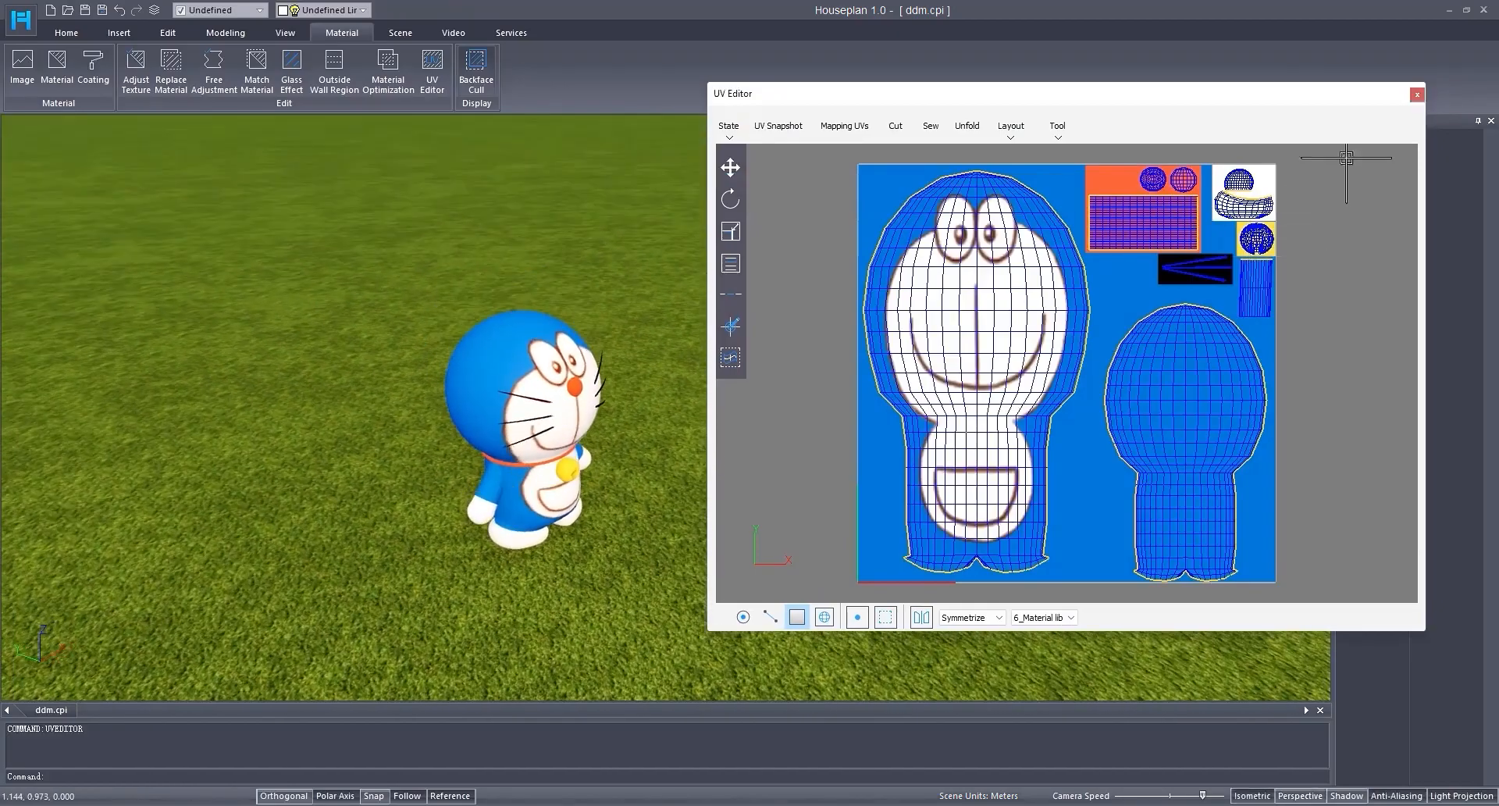
pyautogui.click(1416, 96)
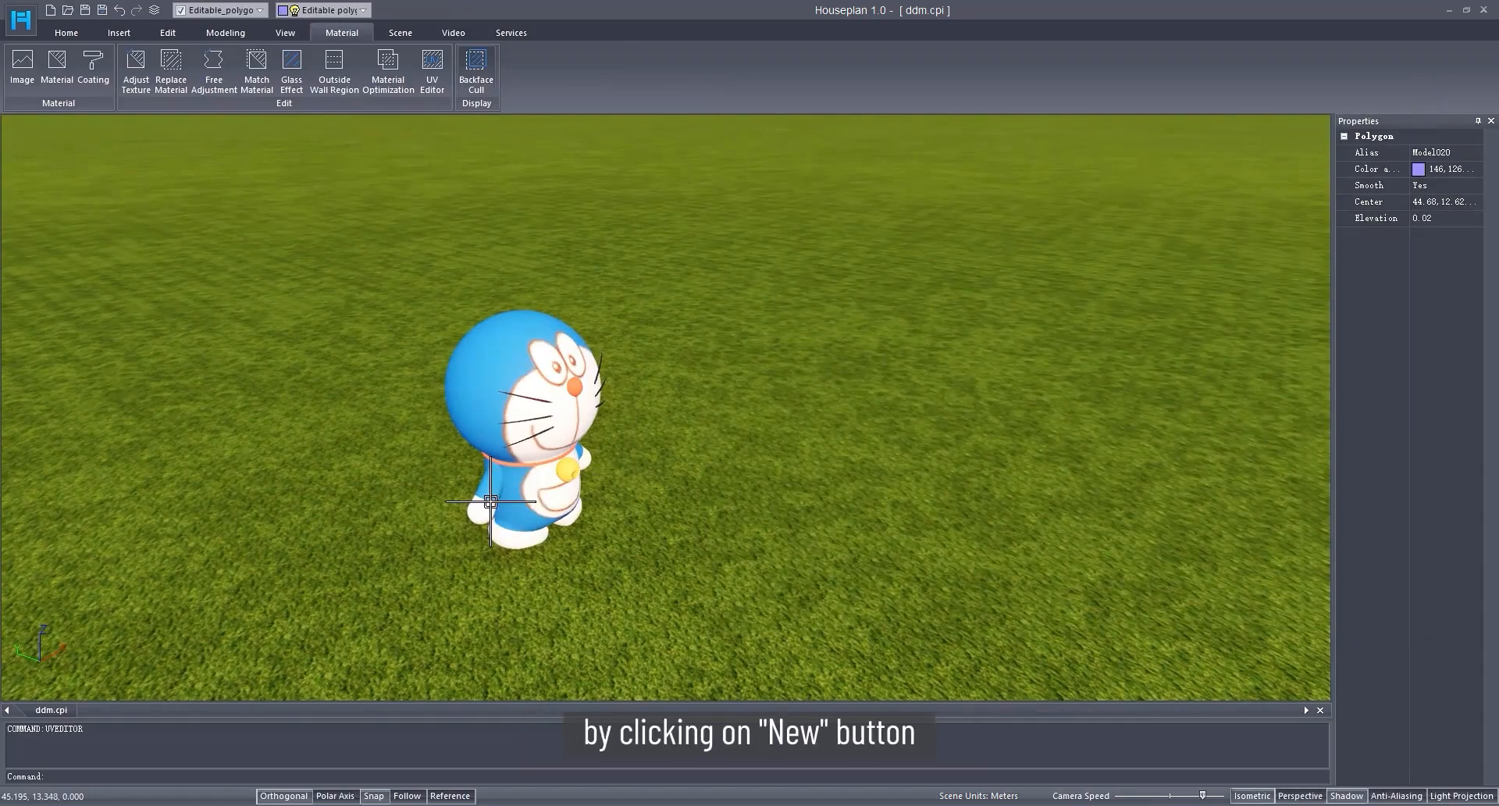
# Step: Create a new scene and draw a rectangle about 21.4 m by 9.9 m on the ground plane
pyautogui.click(67, 33)
pyautogui.click(22, 67)
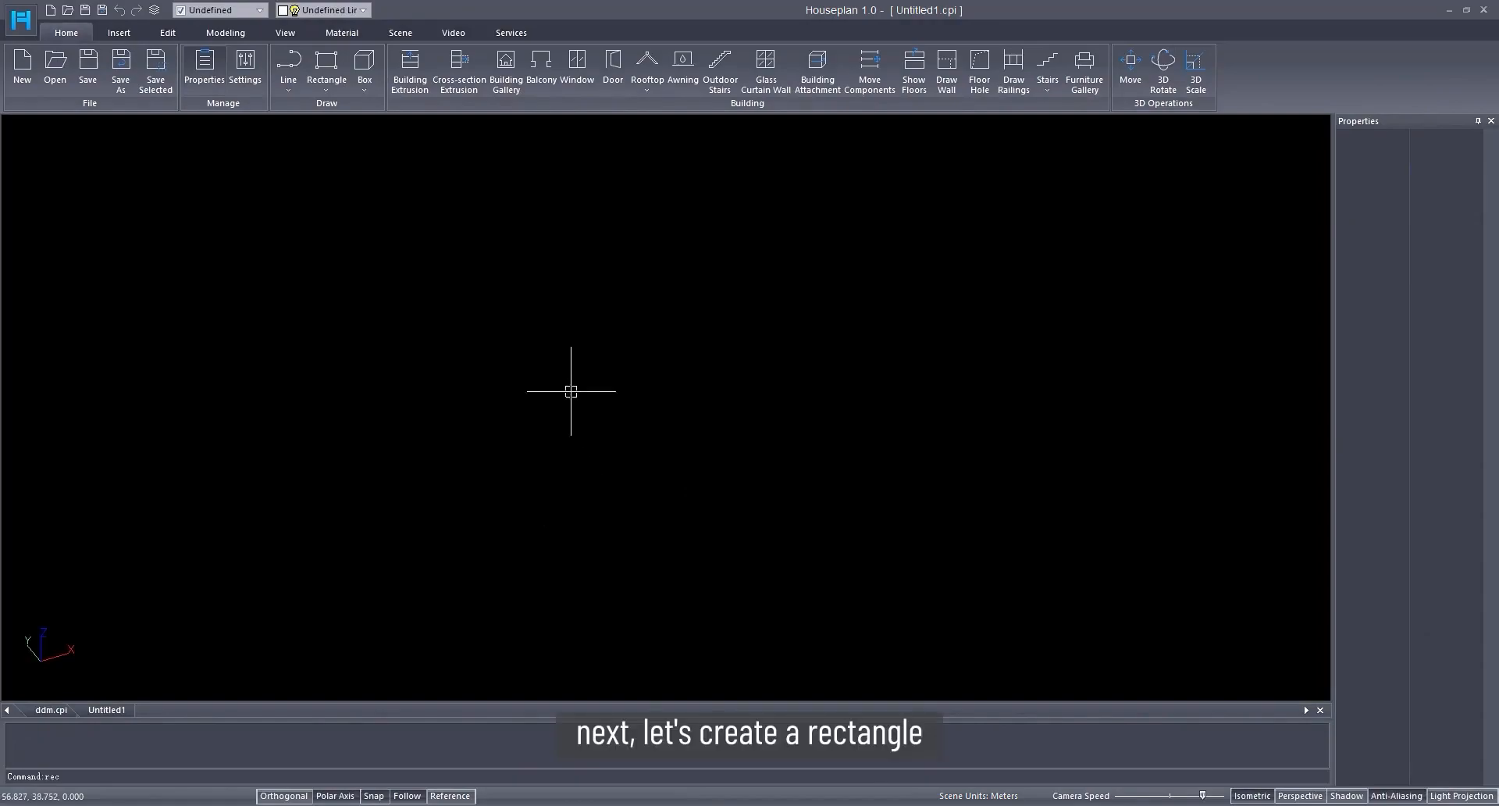
pyautogui.write('c')
pyautogui.press('Escape')
pyautogui.click(326, 92)
pyautogui.click(347, 115)
pyautogui.click(521, 434)
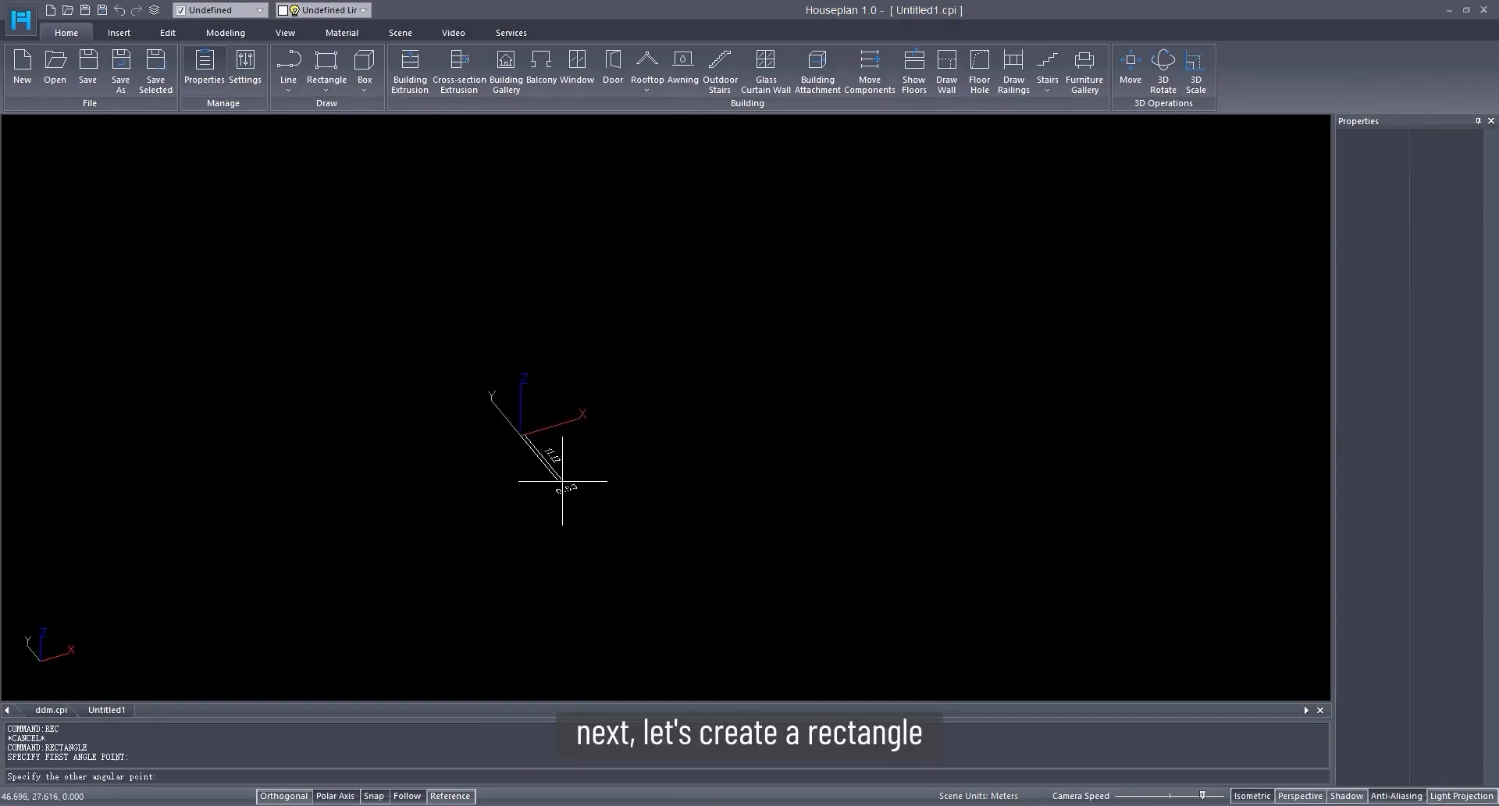
pyautogui.click(663, 504)
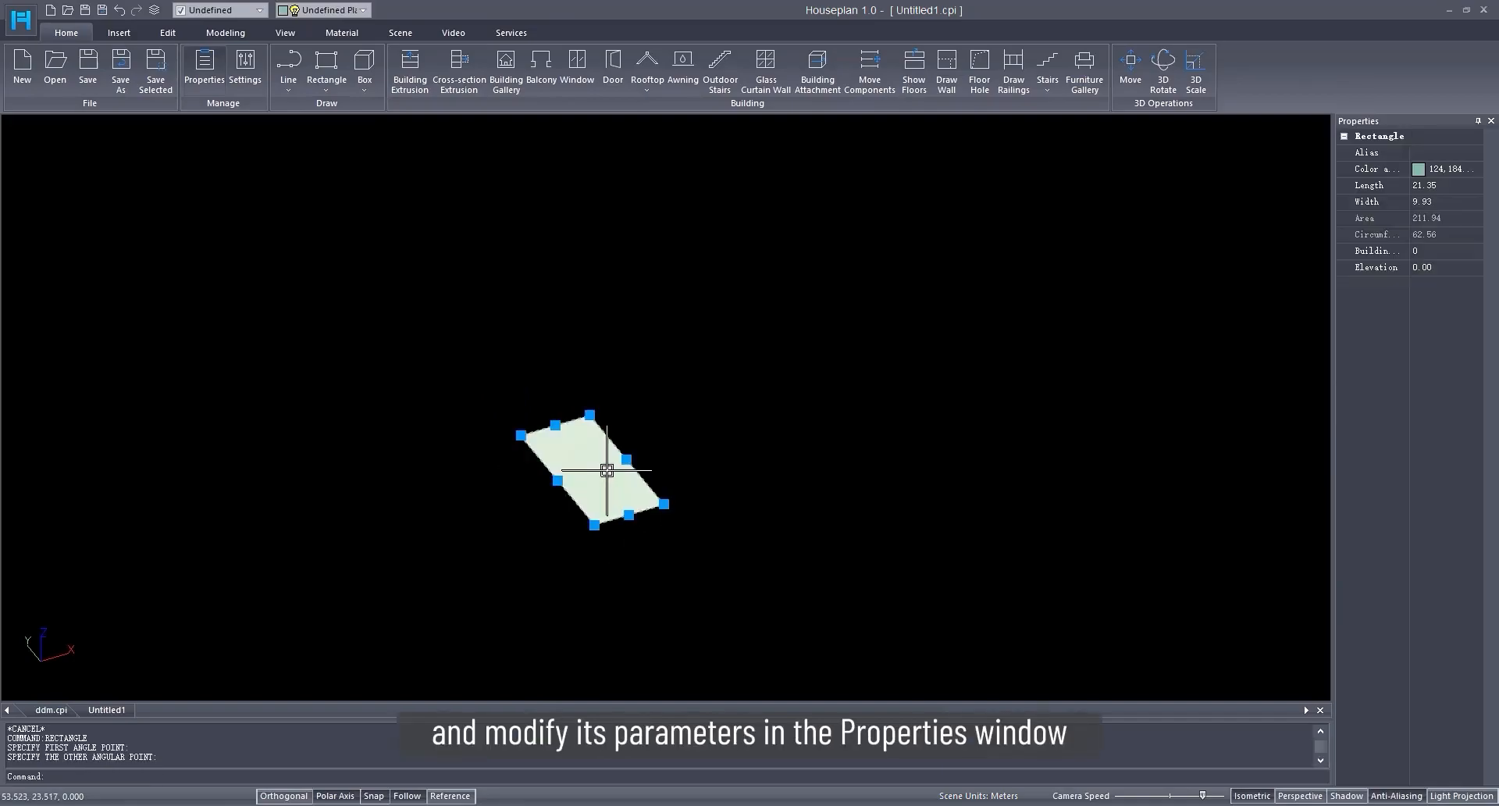
# Step: Set the rectangle's length to 3.3 and its width to 2.3 m
pyautogui.click(1439, 186)
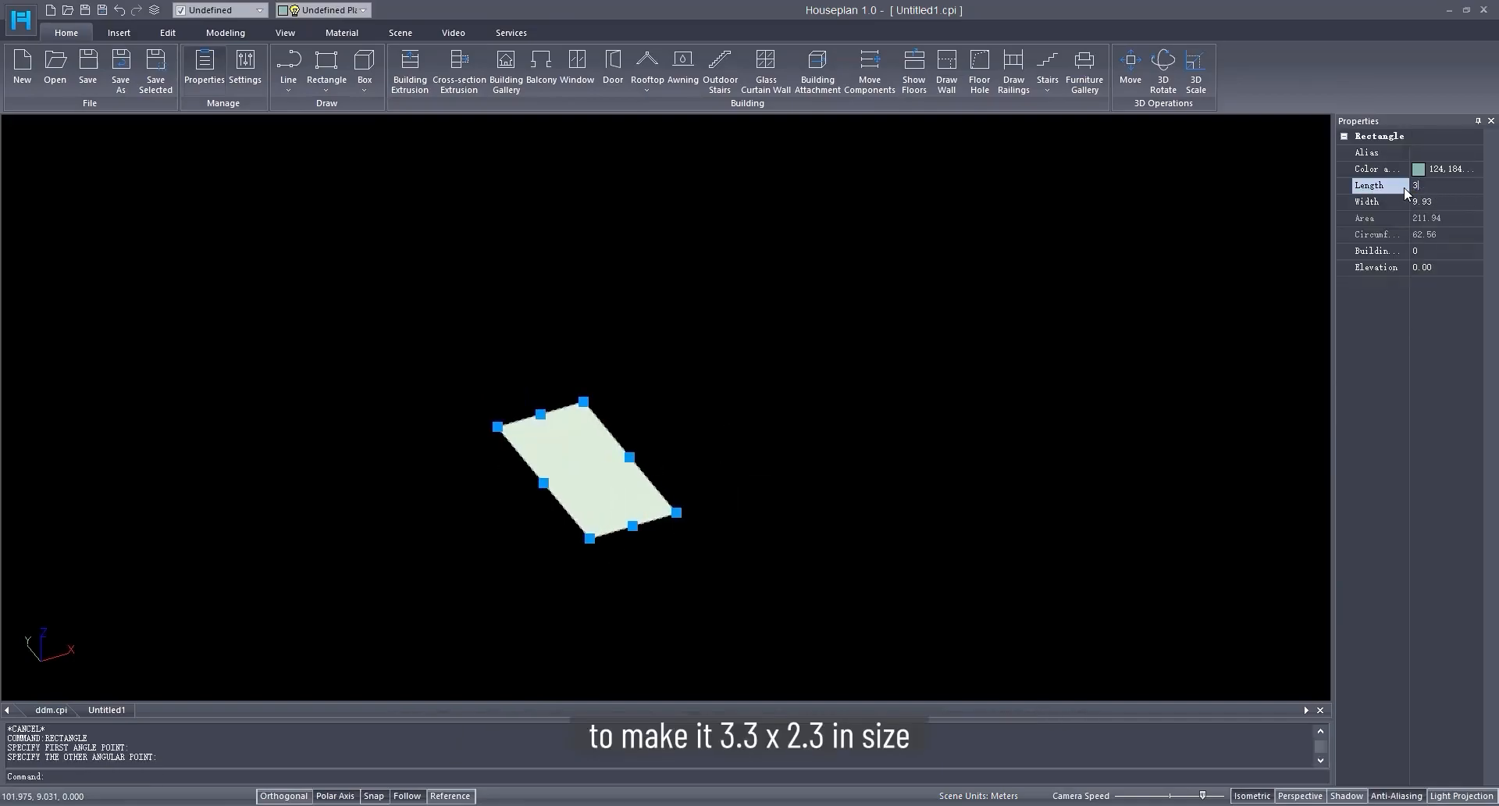
pyautogui.press('Return')
pyautogui.click(1426, 202)
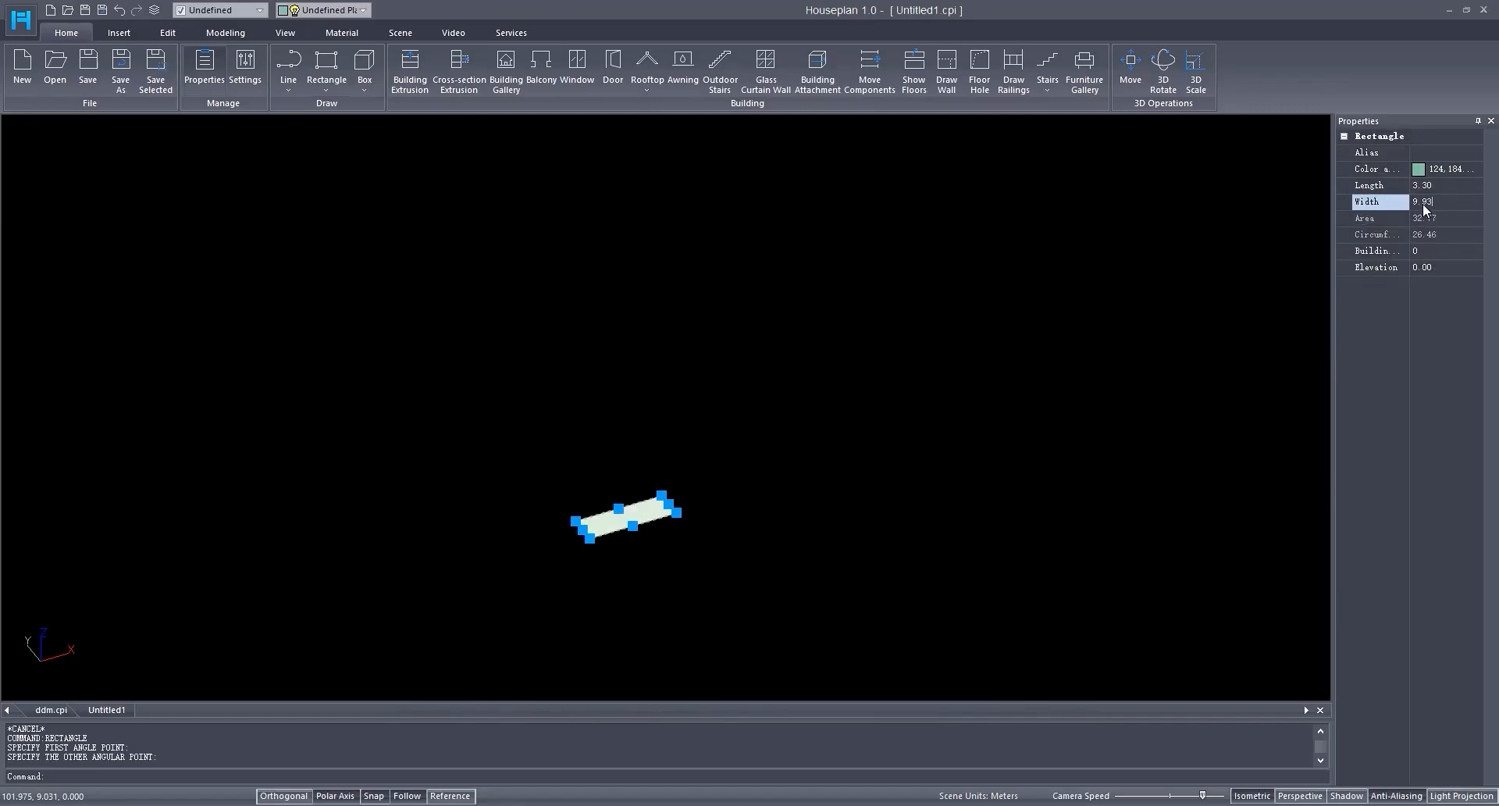
pyautogui.write('2.3')
pyautogui.press('Return')
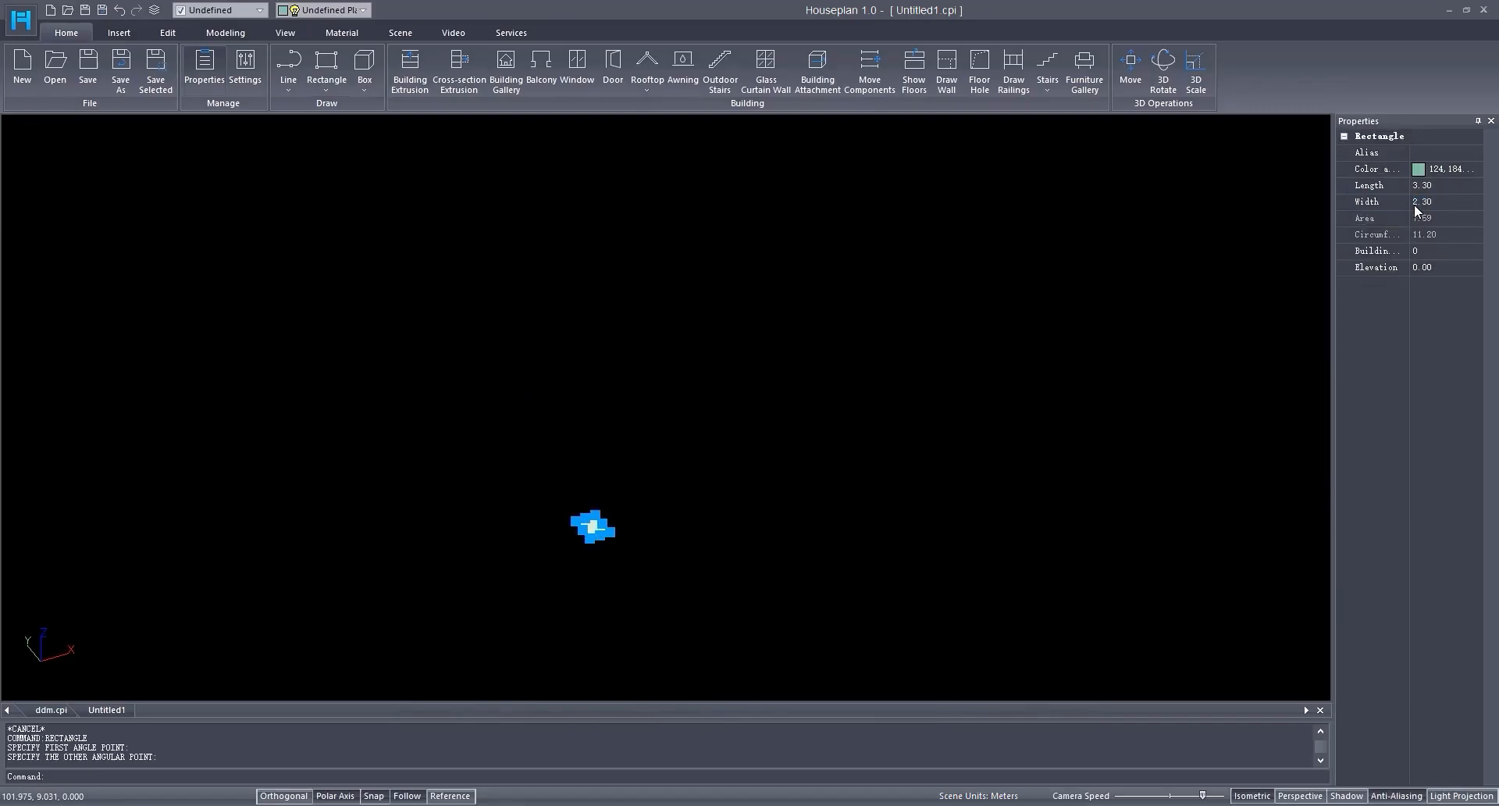
# Step: Show the 3D perspective controls and switch to the Plane view of the rectangle
pyautogui.rightClick(752, 518)
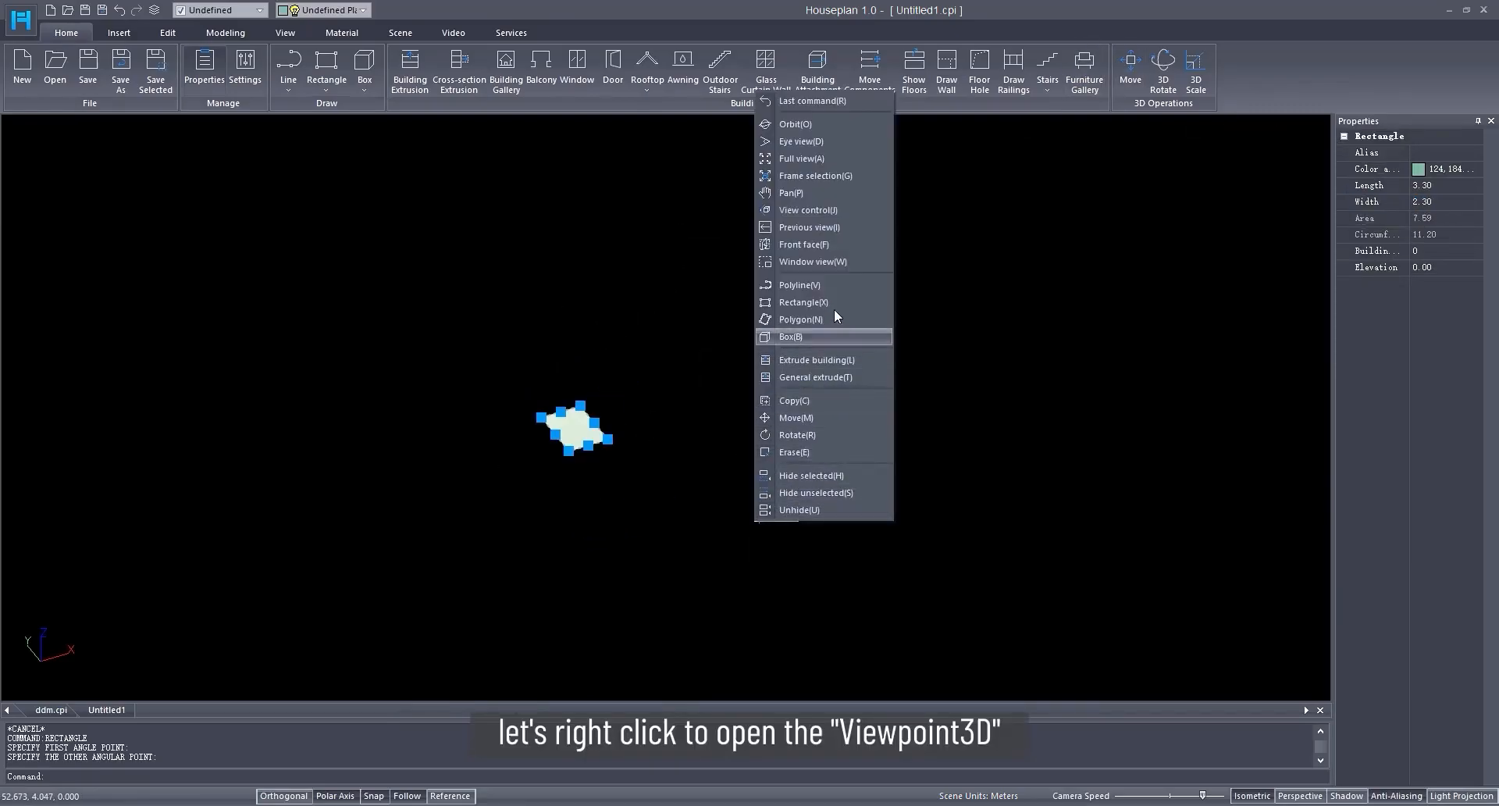
pyautogui.click(822, 209)
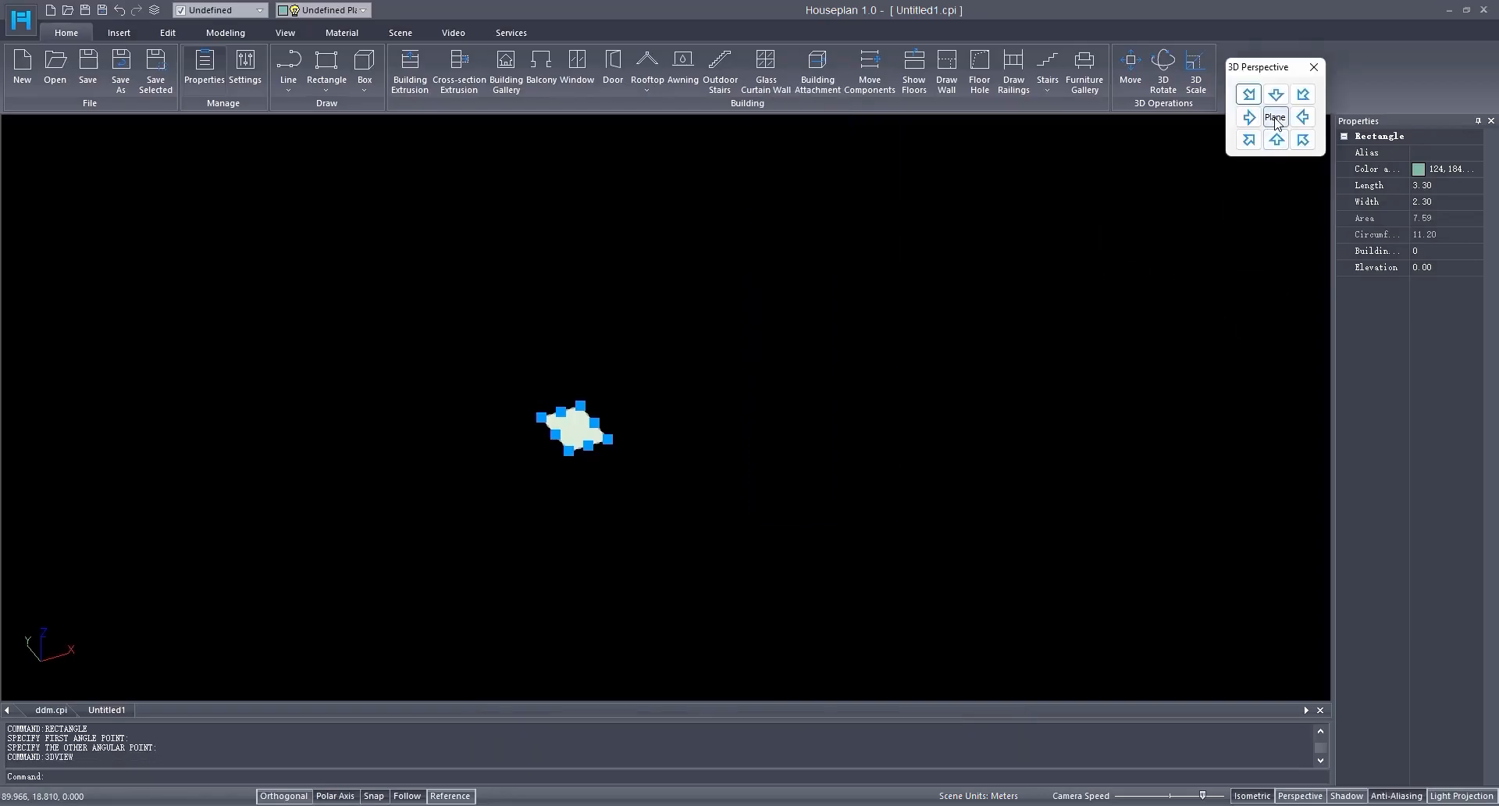
pyautogui.click(1275, 117)
pyautogui.scroll(-1, 688, 420)
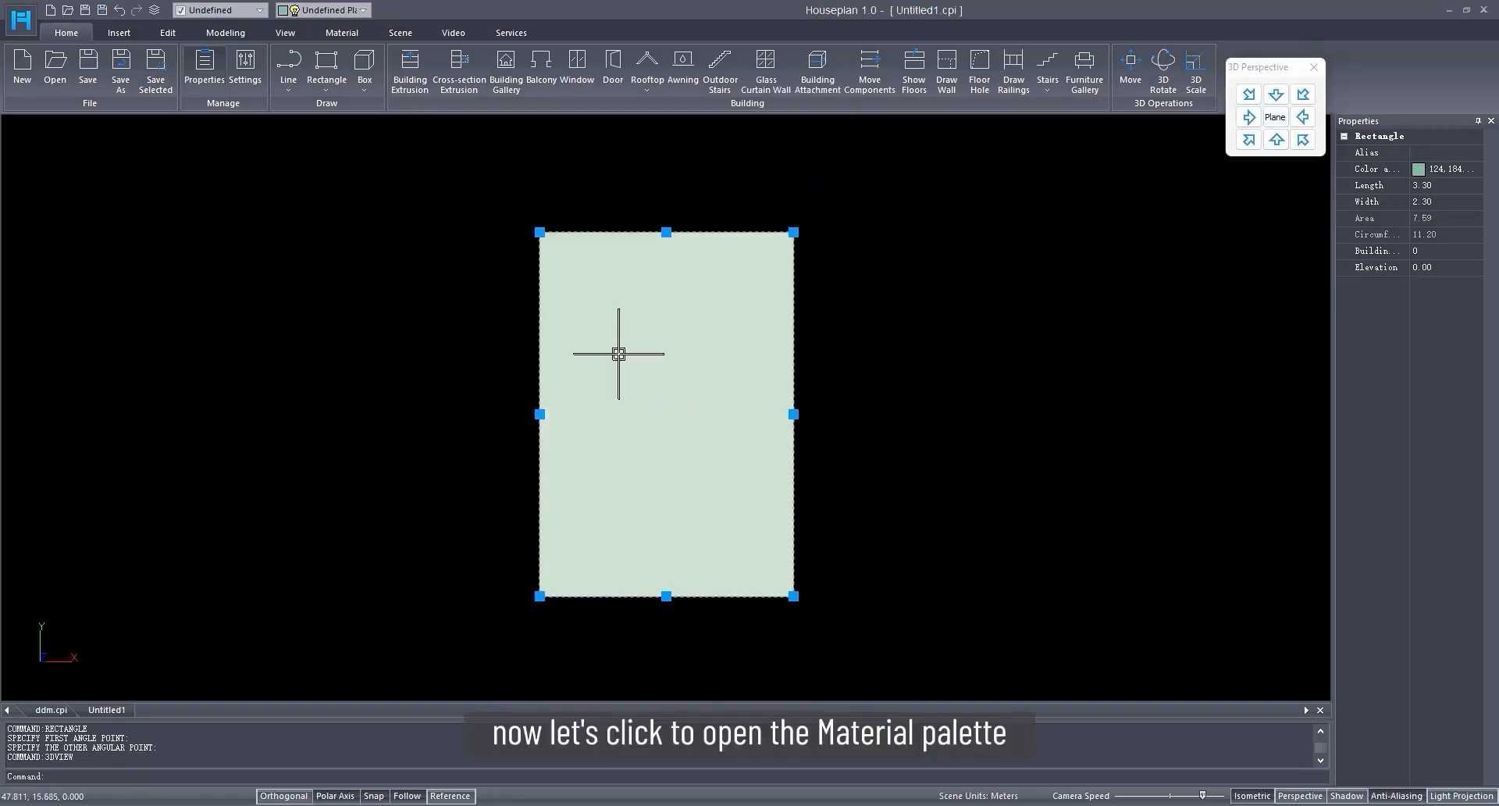
# Step: Create a new texture category named "ddm" in the material library
pyautogui.click(345, 34)
pyautogui.click(62, 85)
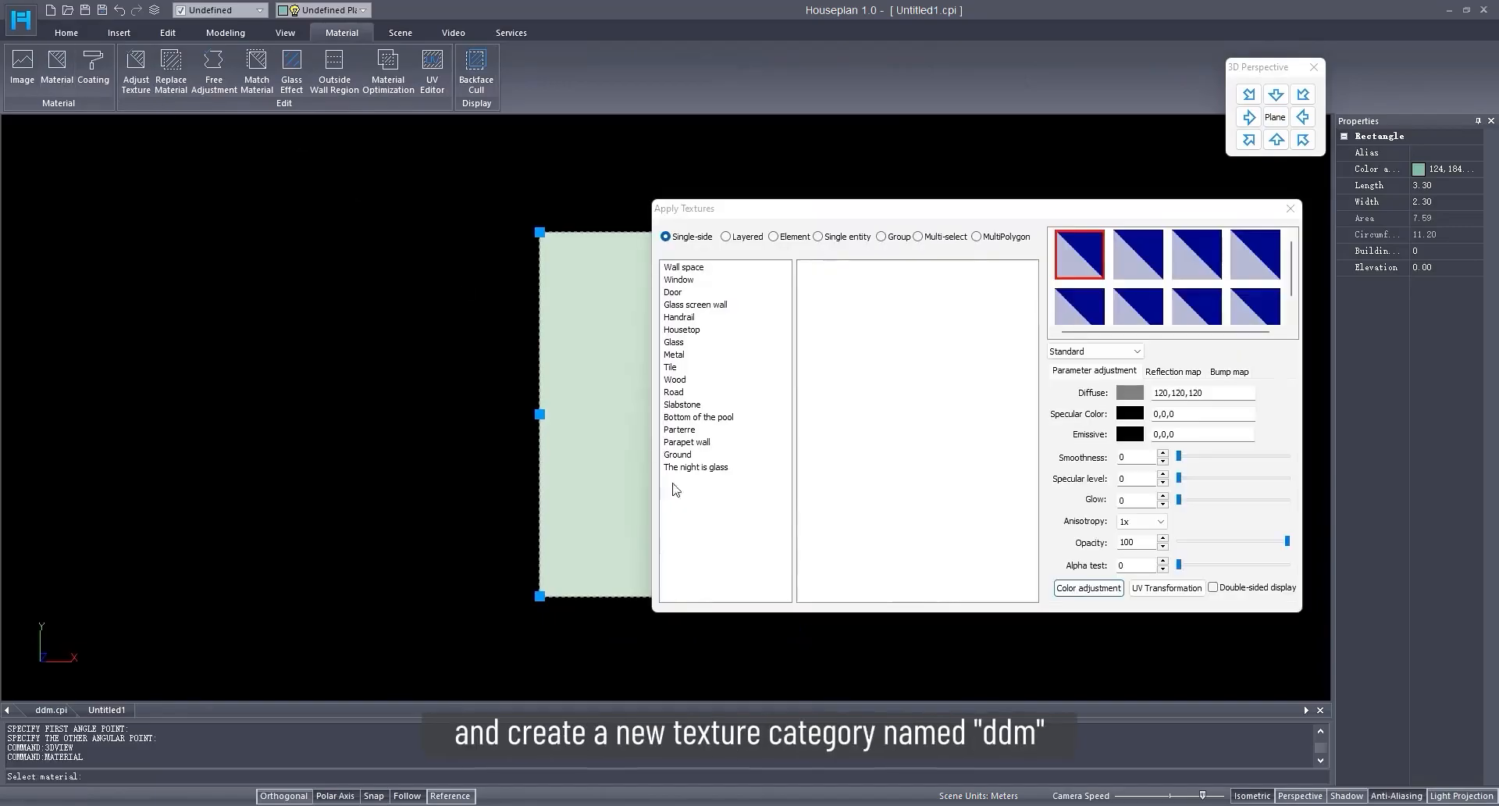
pyautogui.rightClick(704, 515)
pyautogui.click(738, 524)
pyautogui.write('ddm')
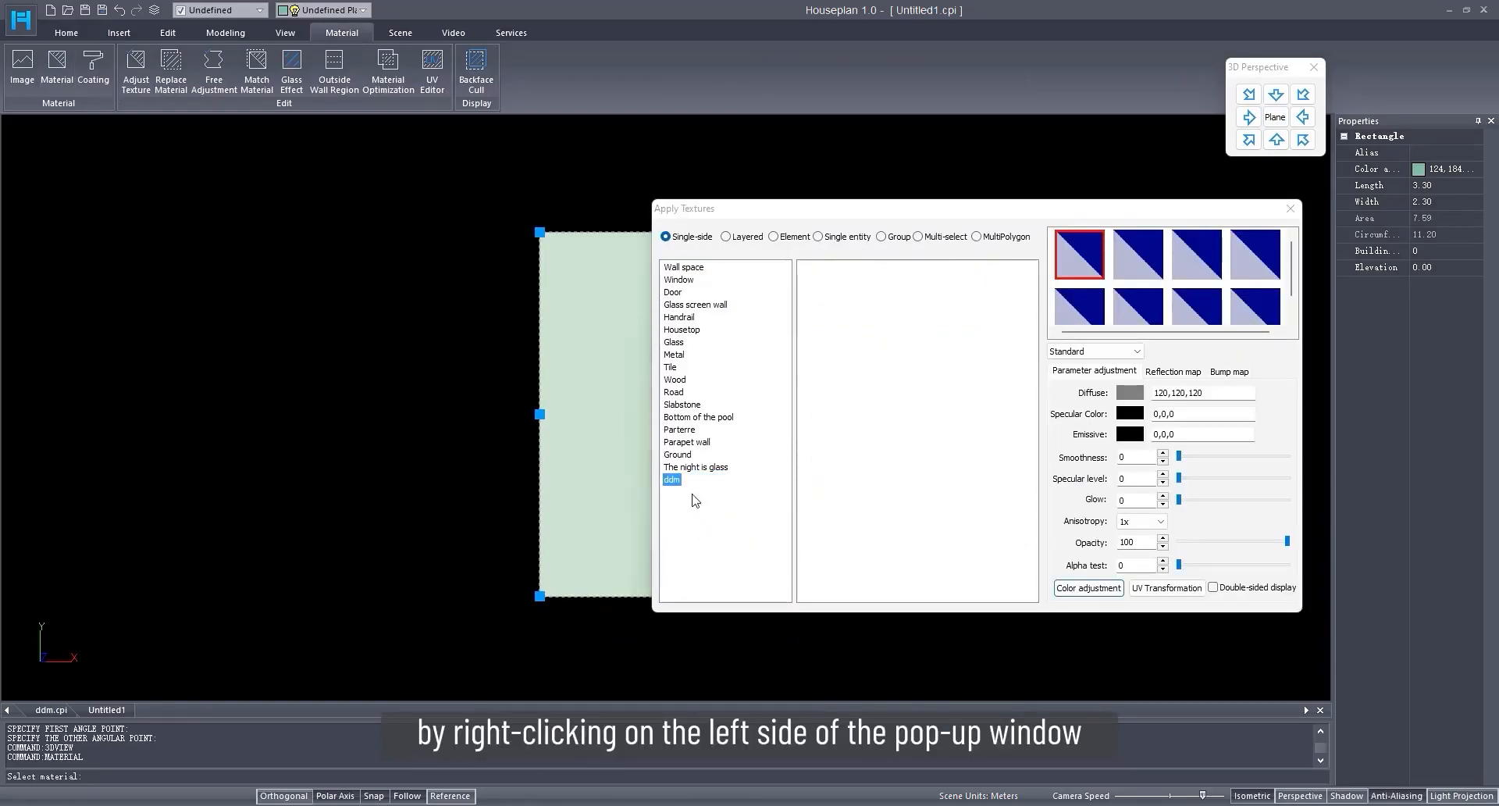
# Step: Add the ddm character image to the ddm texture category and apply it to the rectangle
pyautogui.rightClick(876, 479)
pyautogui.click(926, 484)
pyautogui.click(838, 347)
pyautogui.doubleClick(838, 348)
pyautogui.click(840, 295)
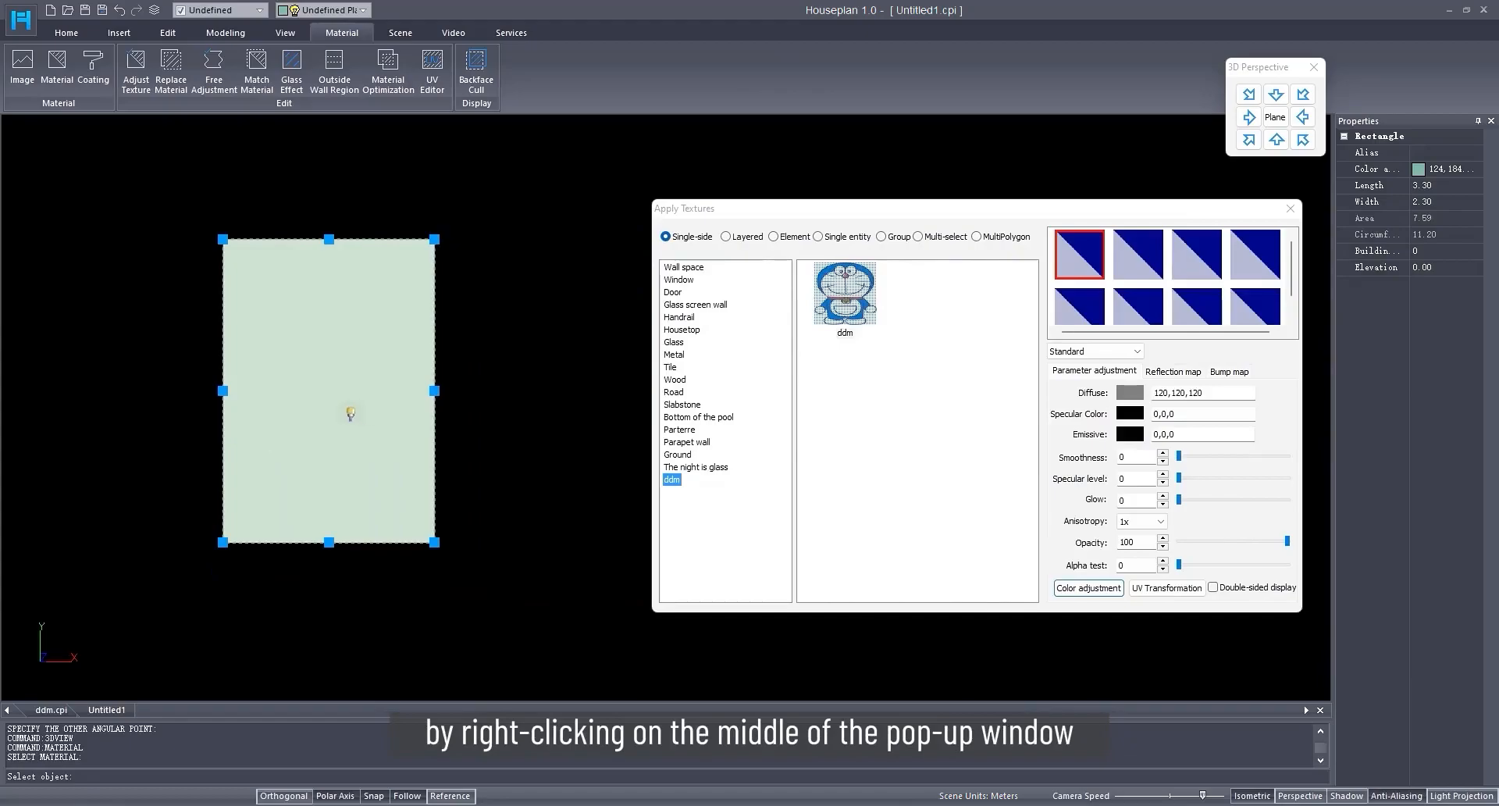
pyautogui.click(351, 413)
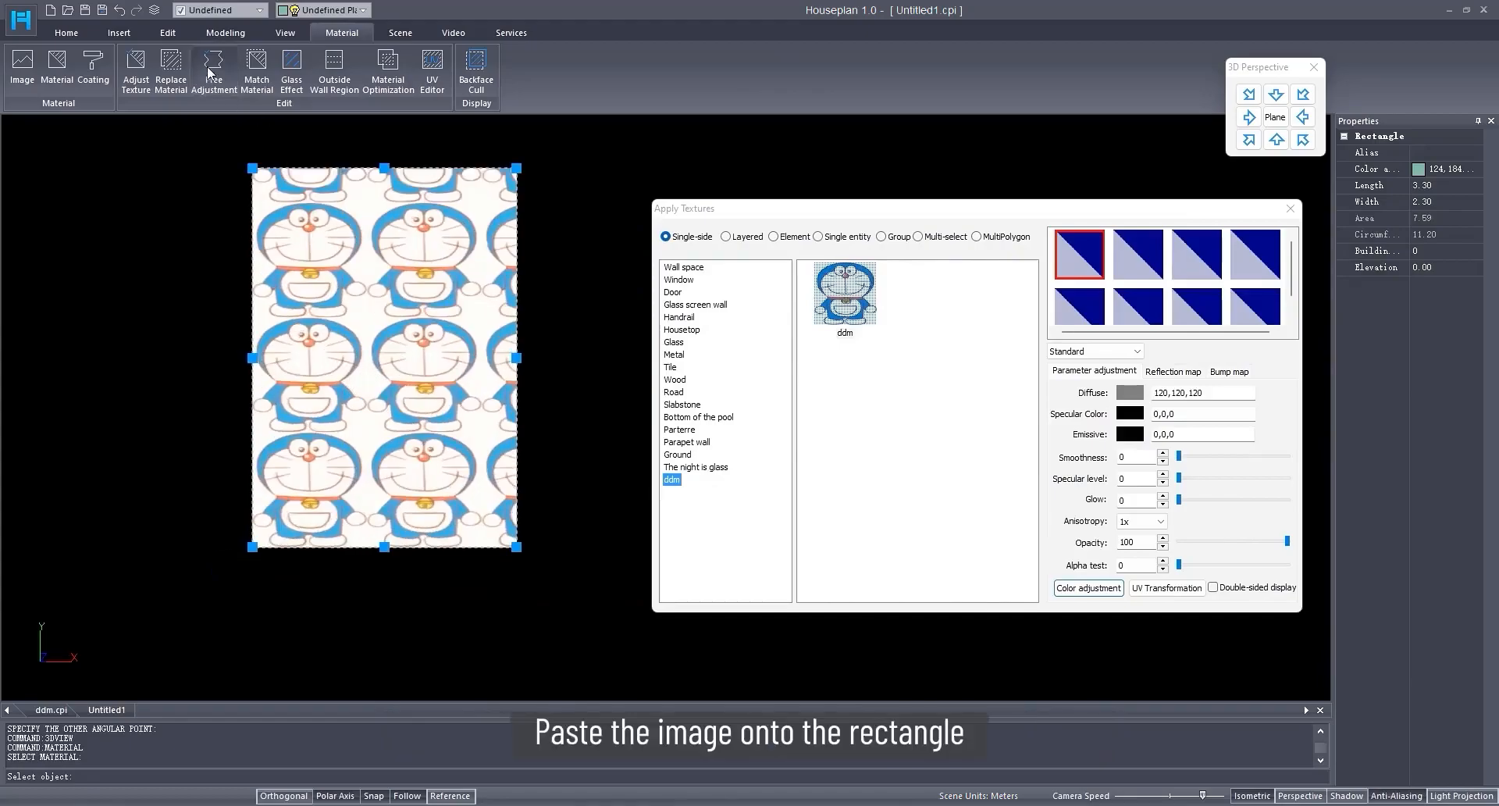
# Step: Fit a single copy of the character image to the rectangle with Free Adjustment
pyautogui.click(207, 72)
pyautogui.click(422, 398)
pyautogui.rightClick(422, 398)
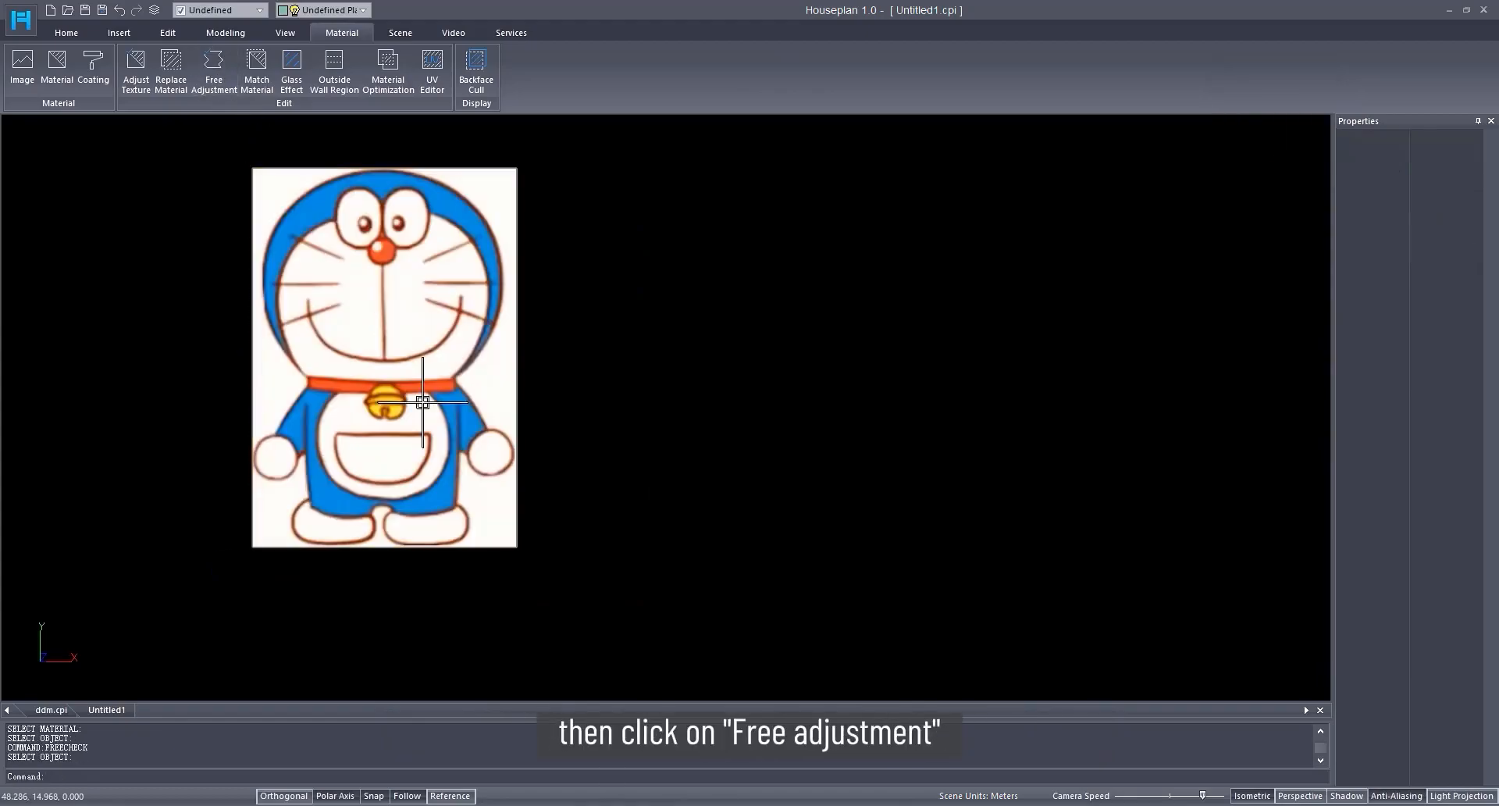
# Step: Rotate the textured rectangle by 90° with 3D Rotate so the reference image stands upright
pyautogui.click(410, 352)
pyautogui.click(66, 32)
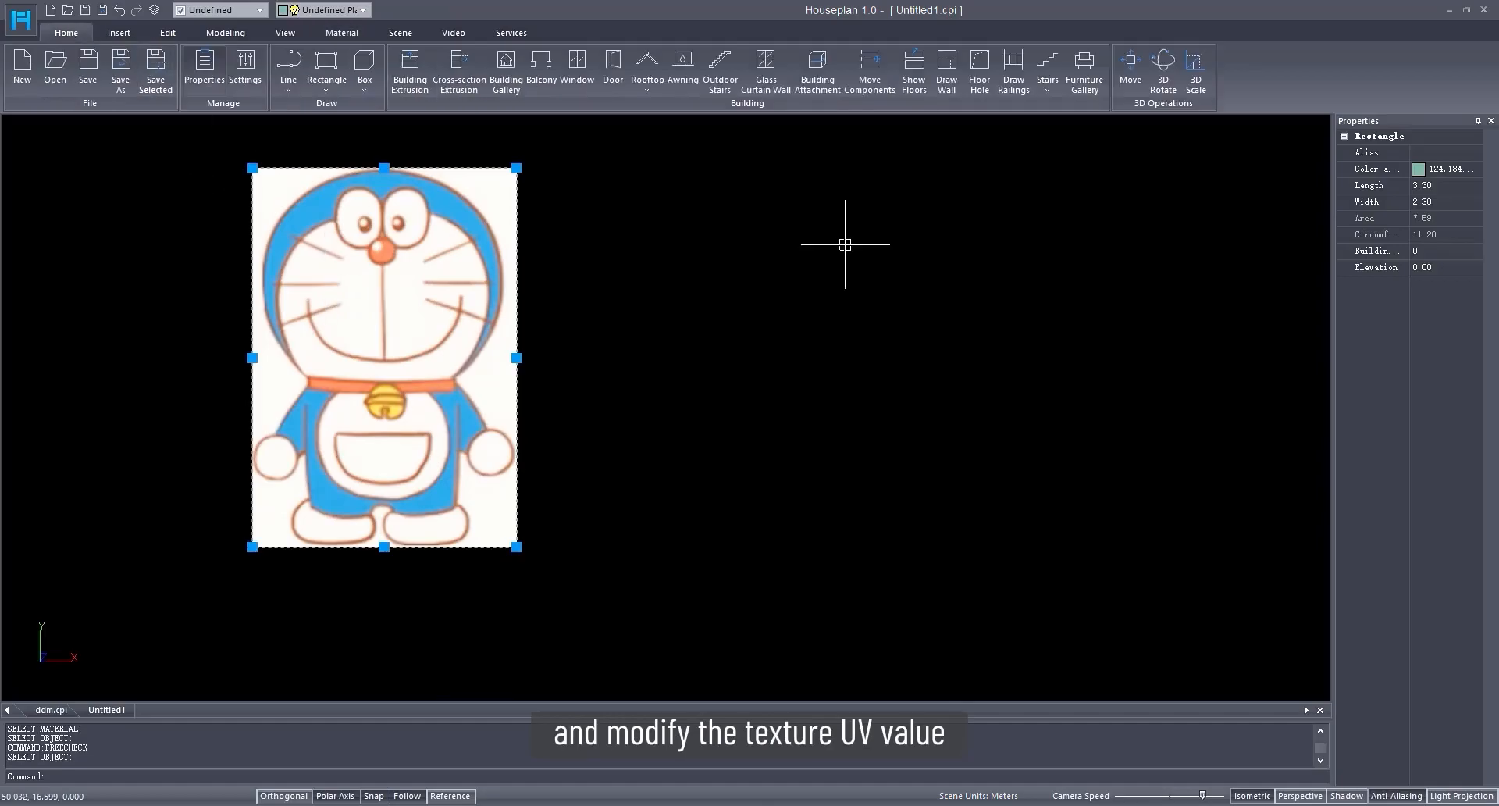
pyautogui.click(1163, 66)
pyautogui.moveTo(367, 506); pyautogui.dragTo(472, 465, button='middle')
pyautogui.click(455, 461)
pyautogui.moveTo(461, 542); pyautogui.dragTo(593, 510, button='middle')
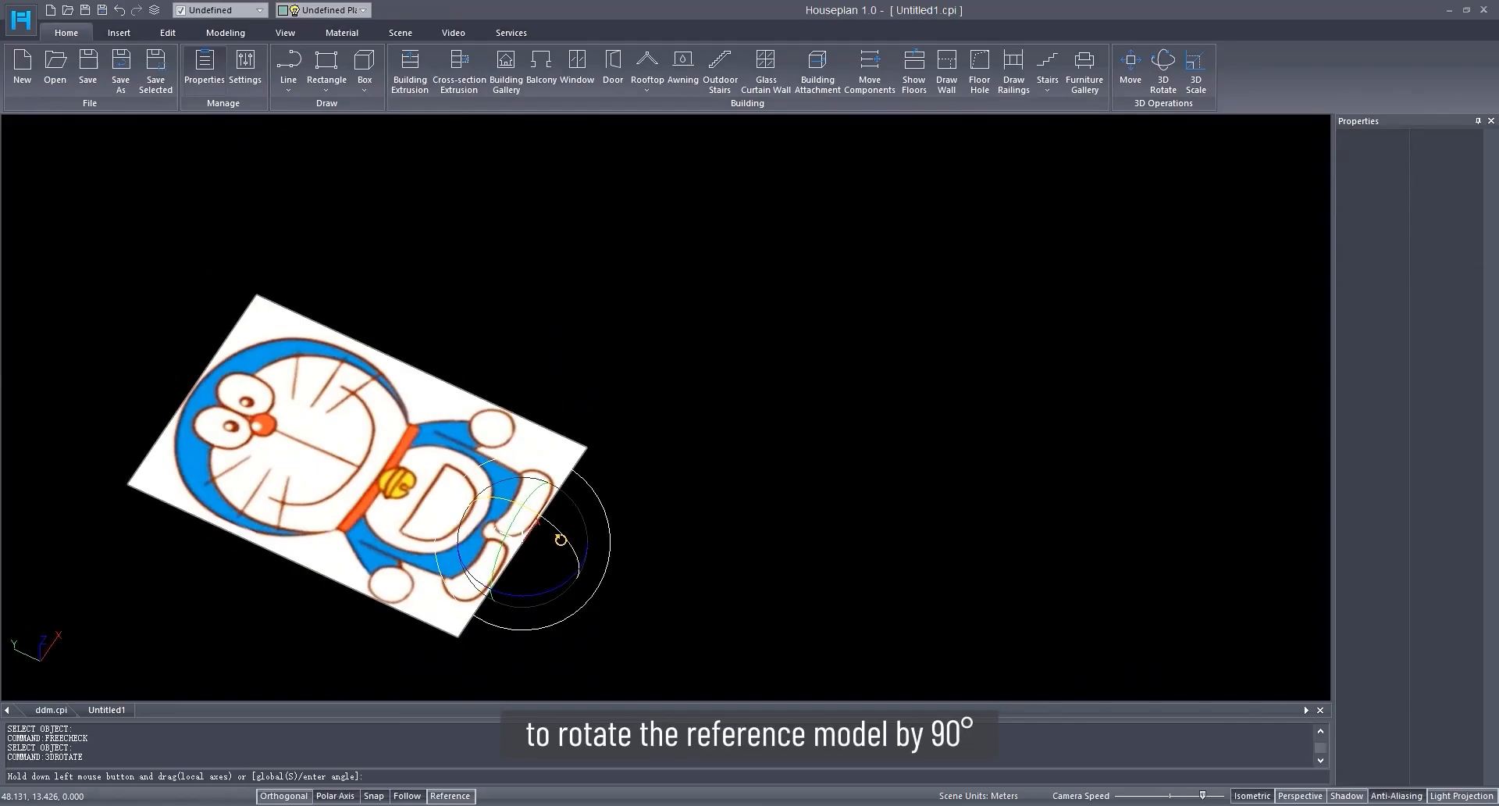
pyautogui.write('90')
pyautogui.press('Return')
pyautogui.press('Return')
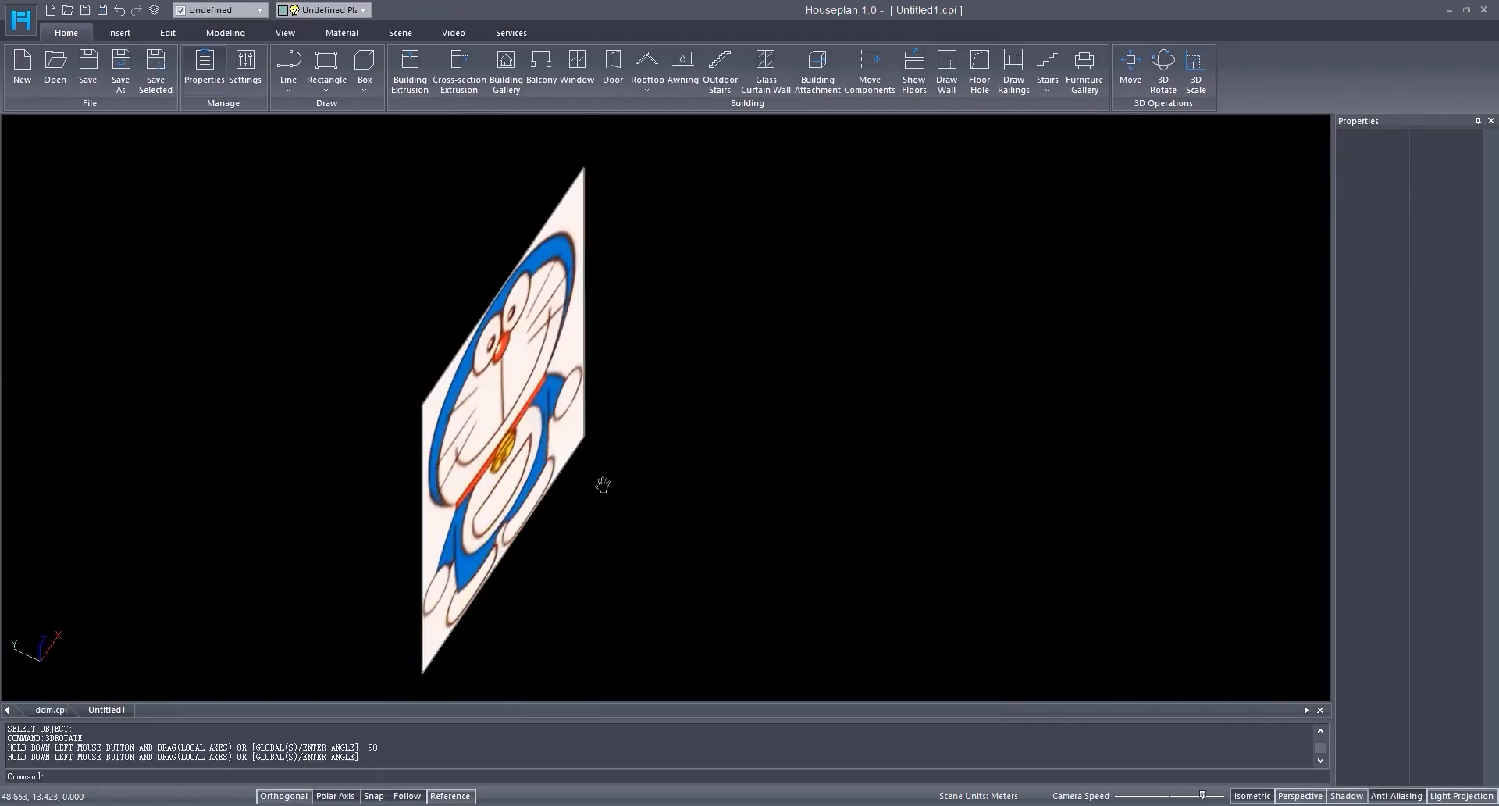
# Step: Start Advanced Modeling and set a straight front view of the upright reference image
pyautogui.rightClick(841, 527)
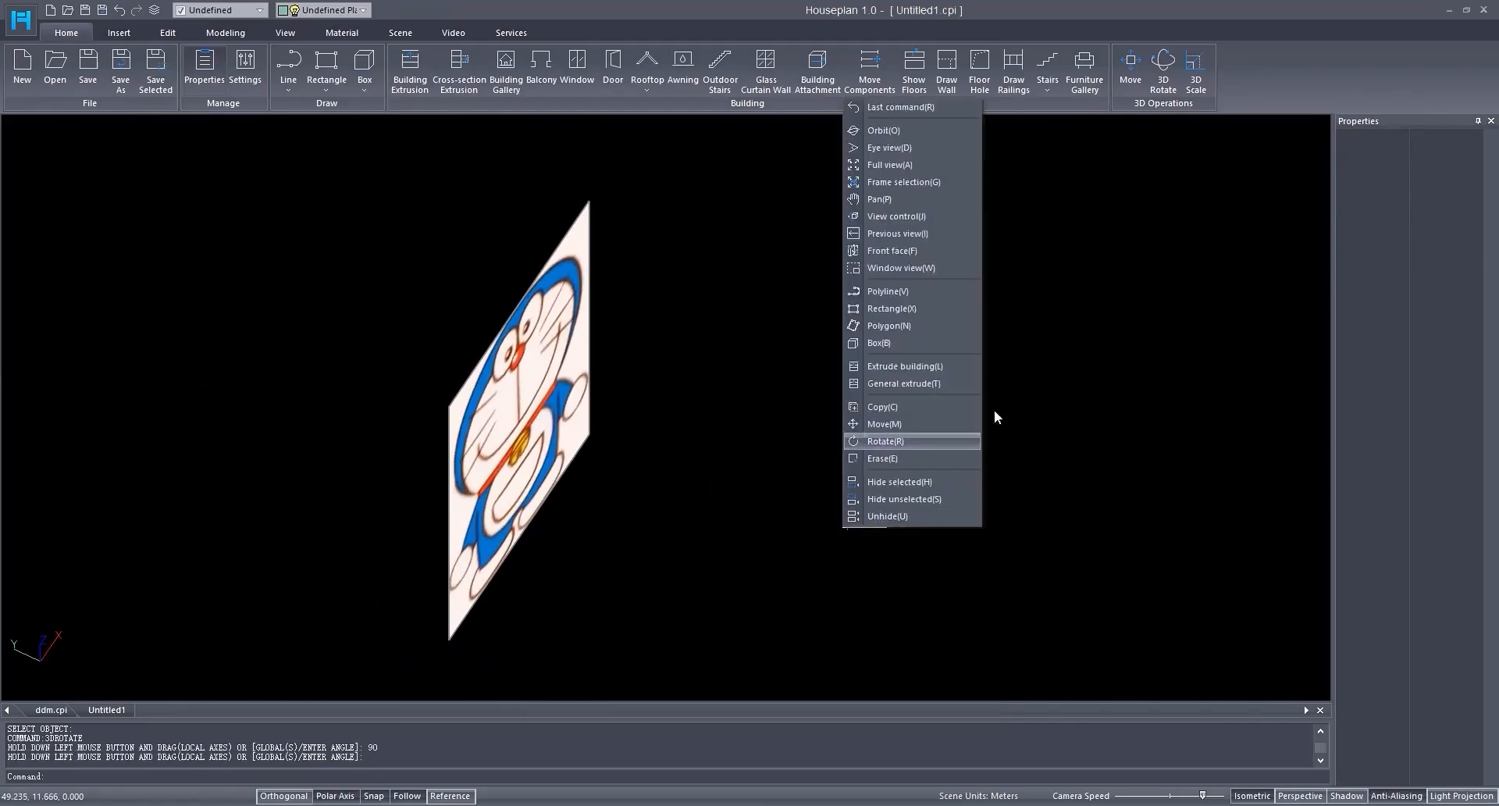
pyautogui.click(940, 214)
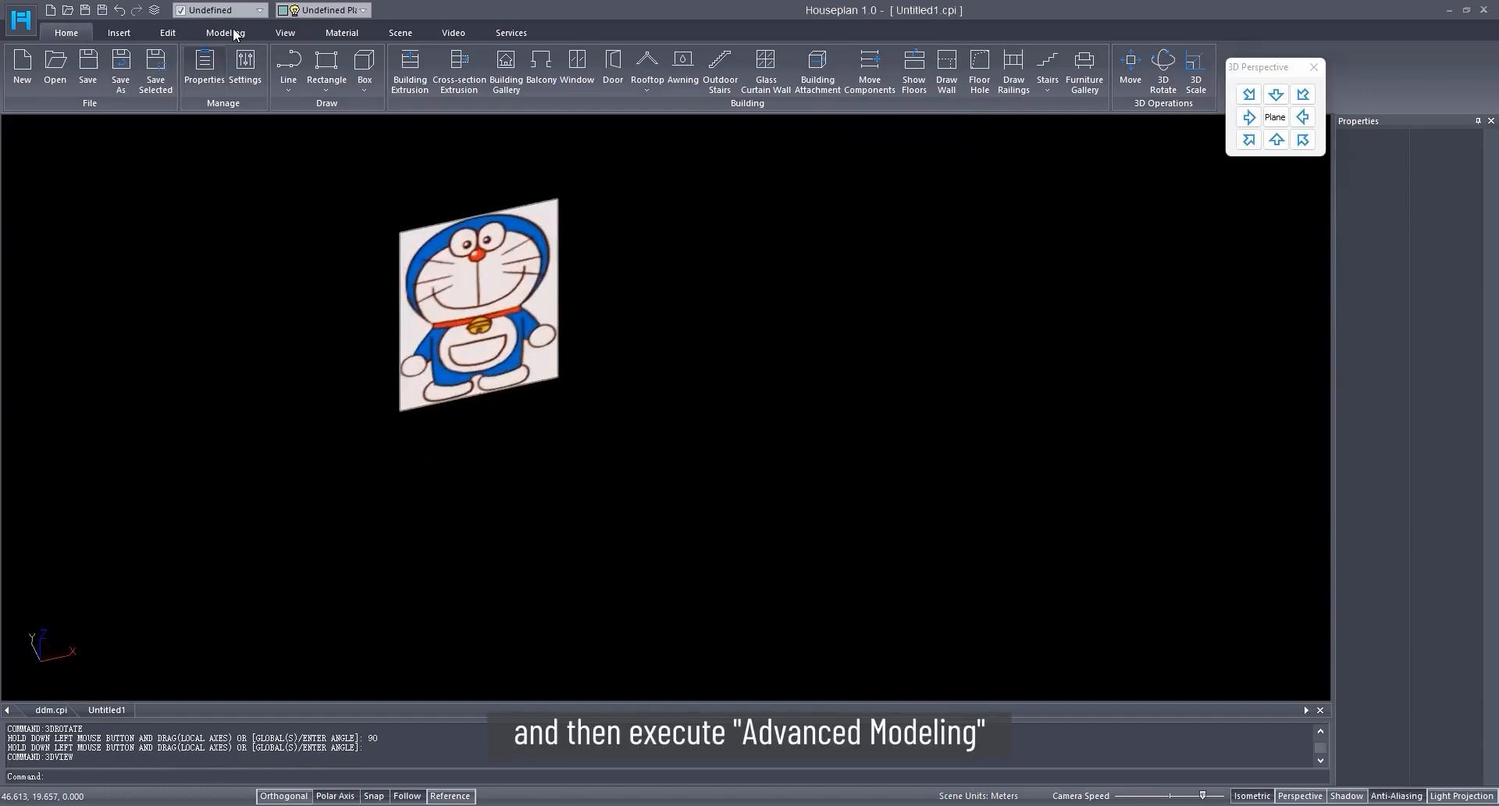
pyautogui.click(226, 33)
pyautogui.click(33, 72)
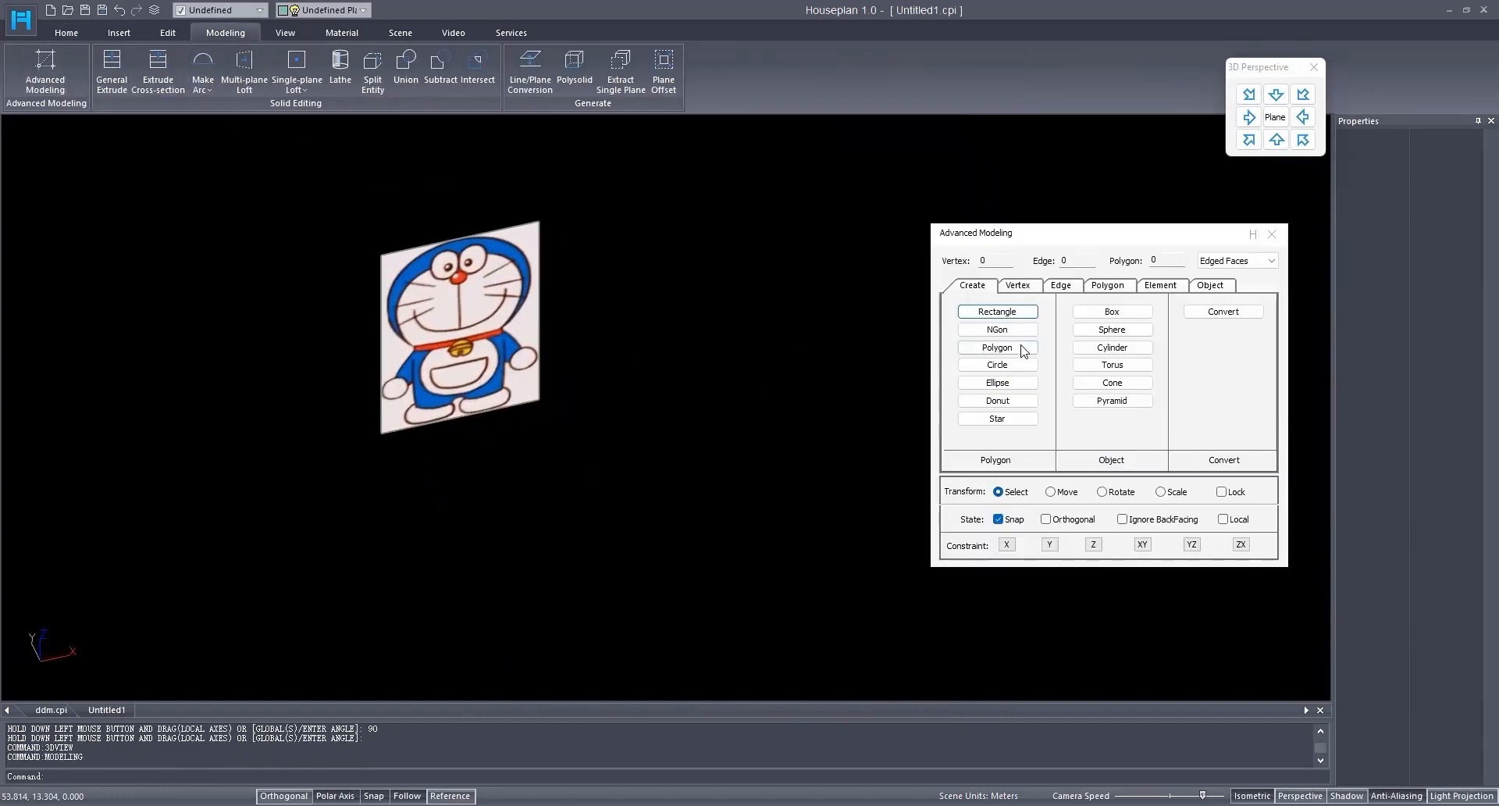
pyautogui.click(1276, 140)
pyautogui.scroll(3, 494, 415)
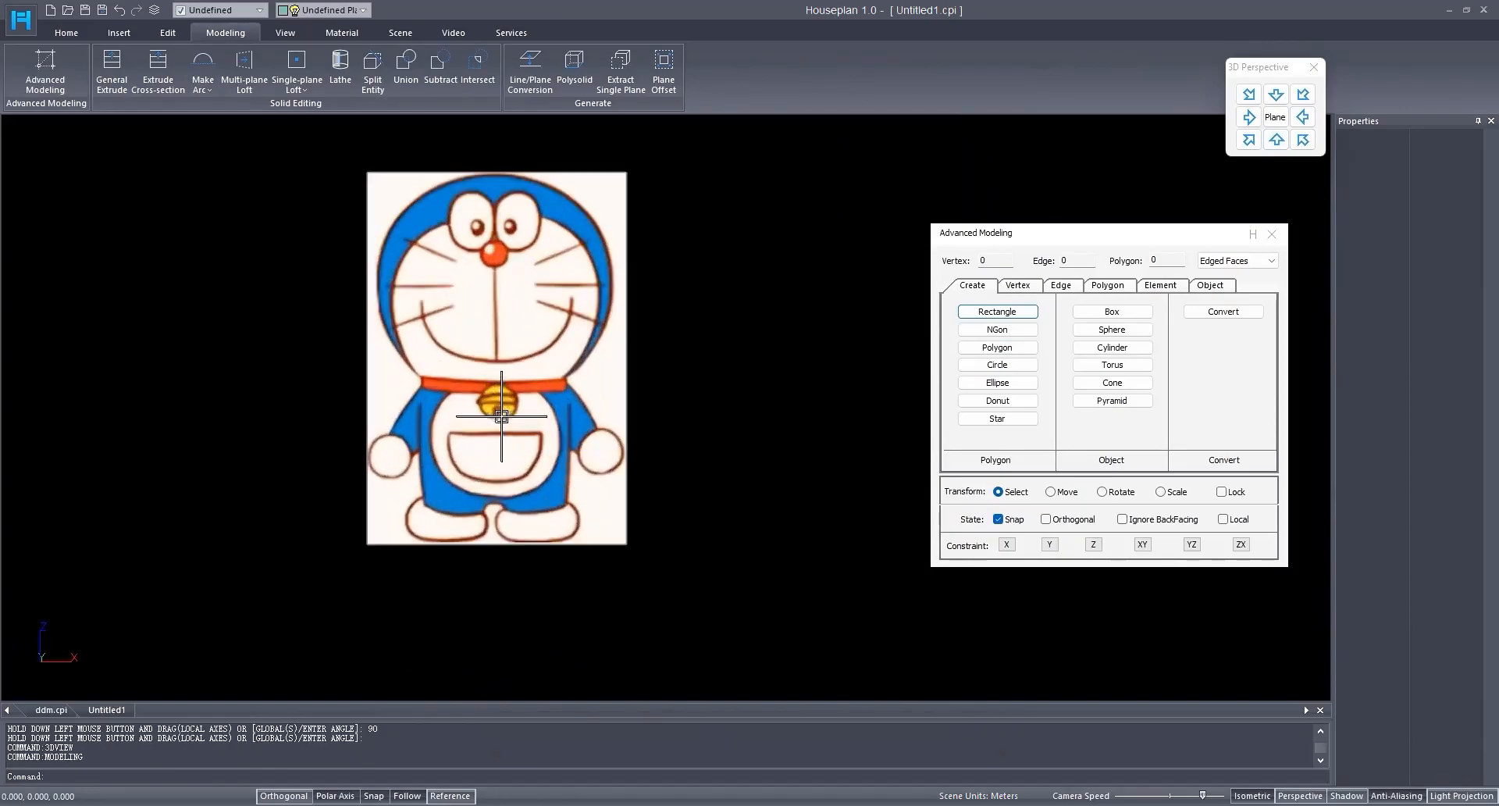
pyautogui.moveTo(495, 414); pyautogui.dragTo(570, 477, button='middle')
# Step: Turn off snapping and create a sphere with a radius of about 1.01 m centred on the reference image's head
pyautogui.click(998, 519)
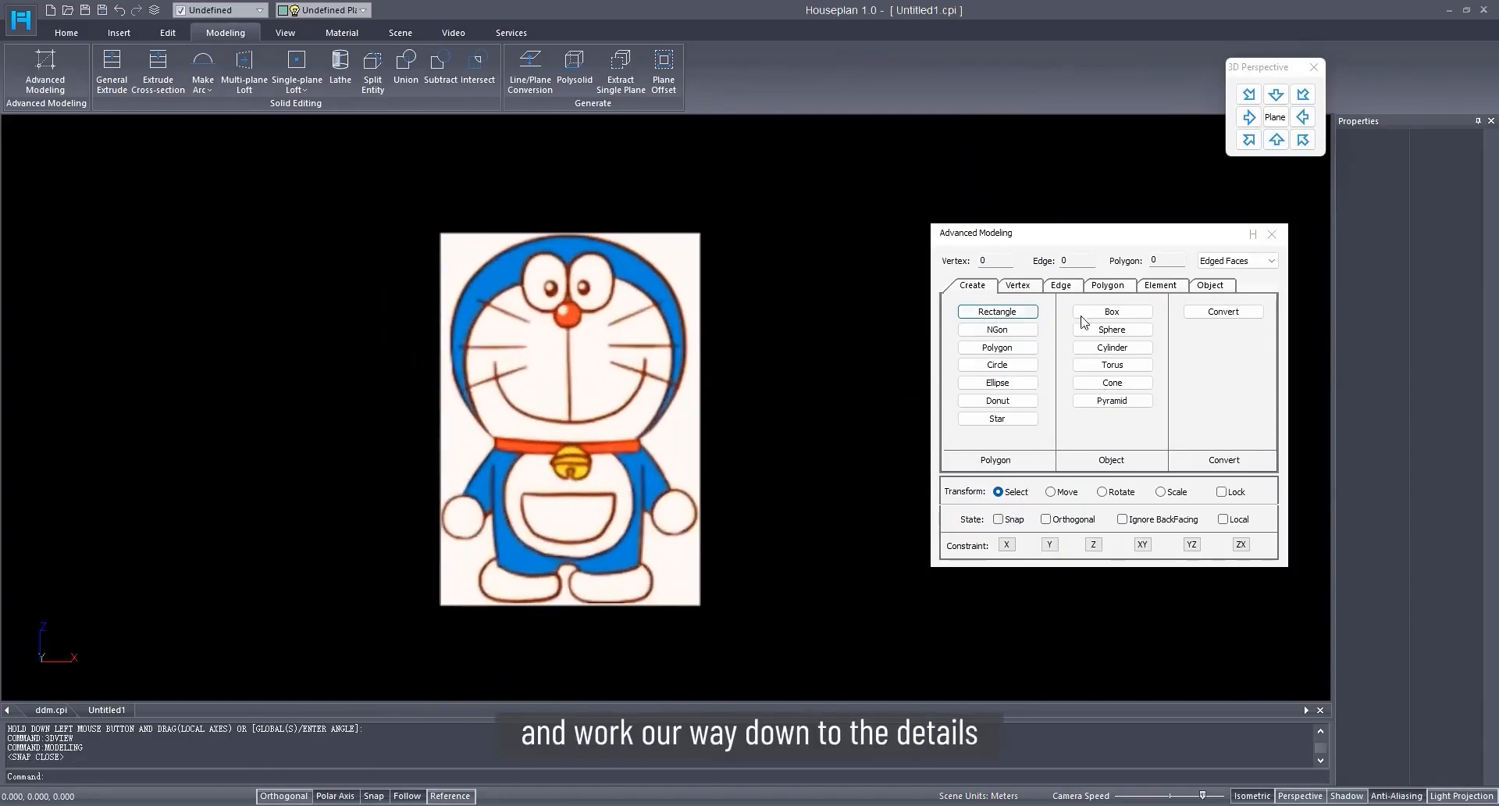
pyautogui.click(1112, 330)
pyautogui.scroll(1, 625, 323)
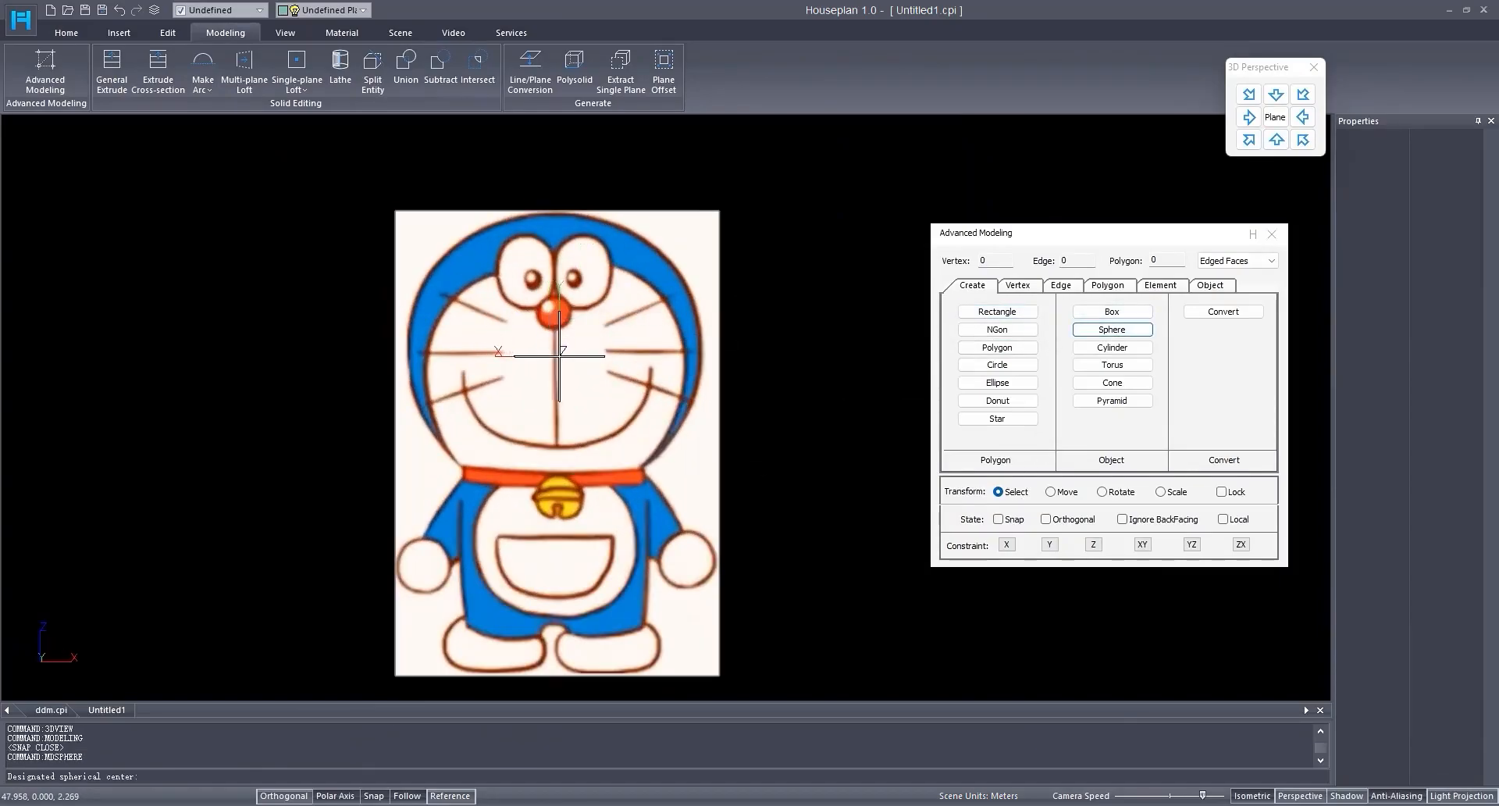
pyautogui.click(555, 355)
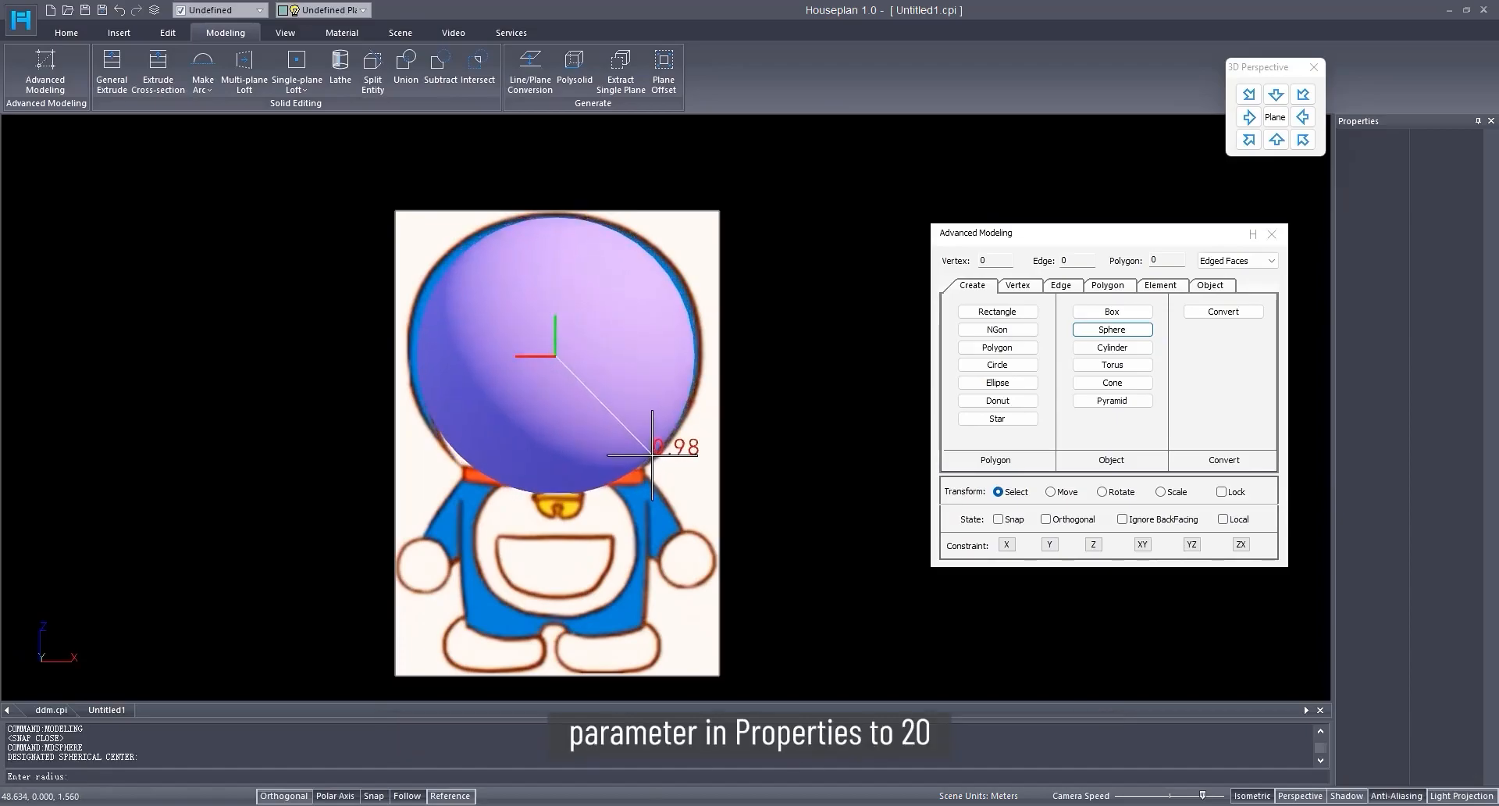
pyautogui.click(652, 459)
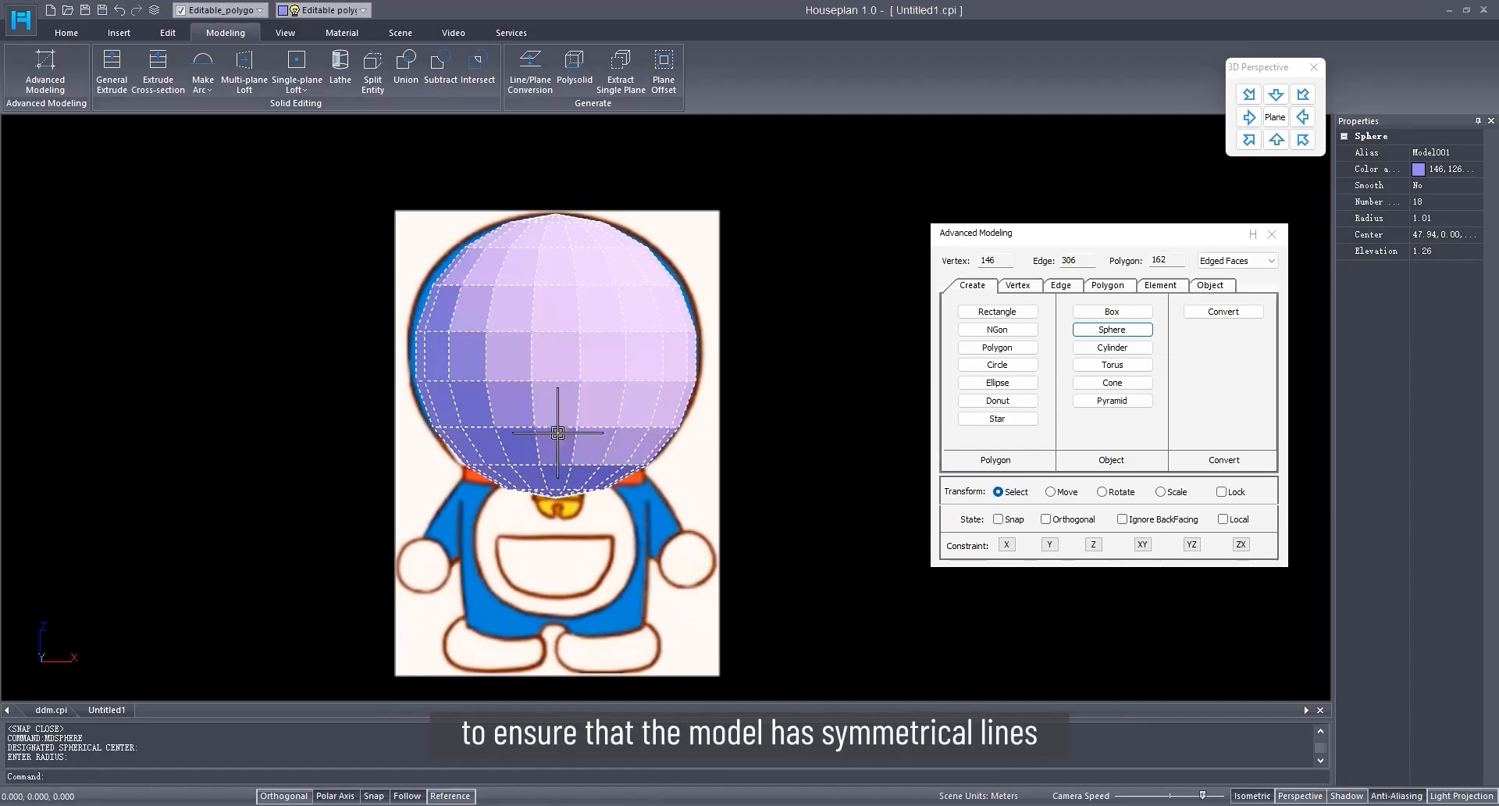
# Step: Set the sphere's segment number to 20 and move it slightly up along Z to match the head outline
pyautogui.scroll(3, 515, 453)
pyautogui.click(1414, 204)
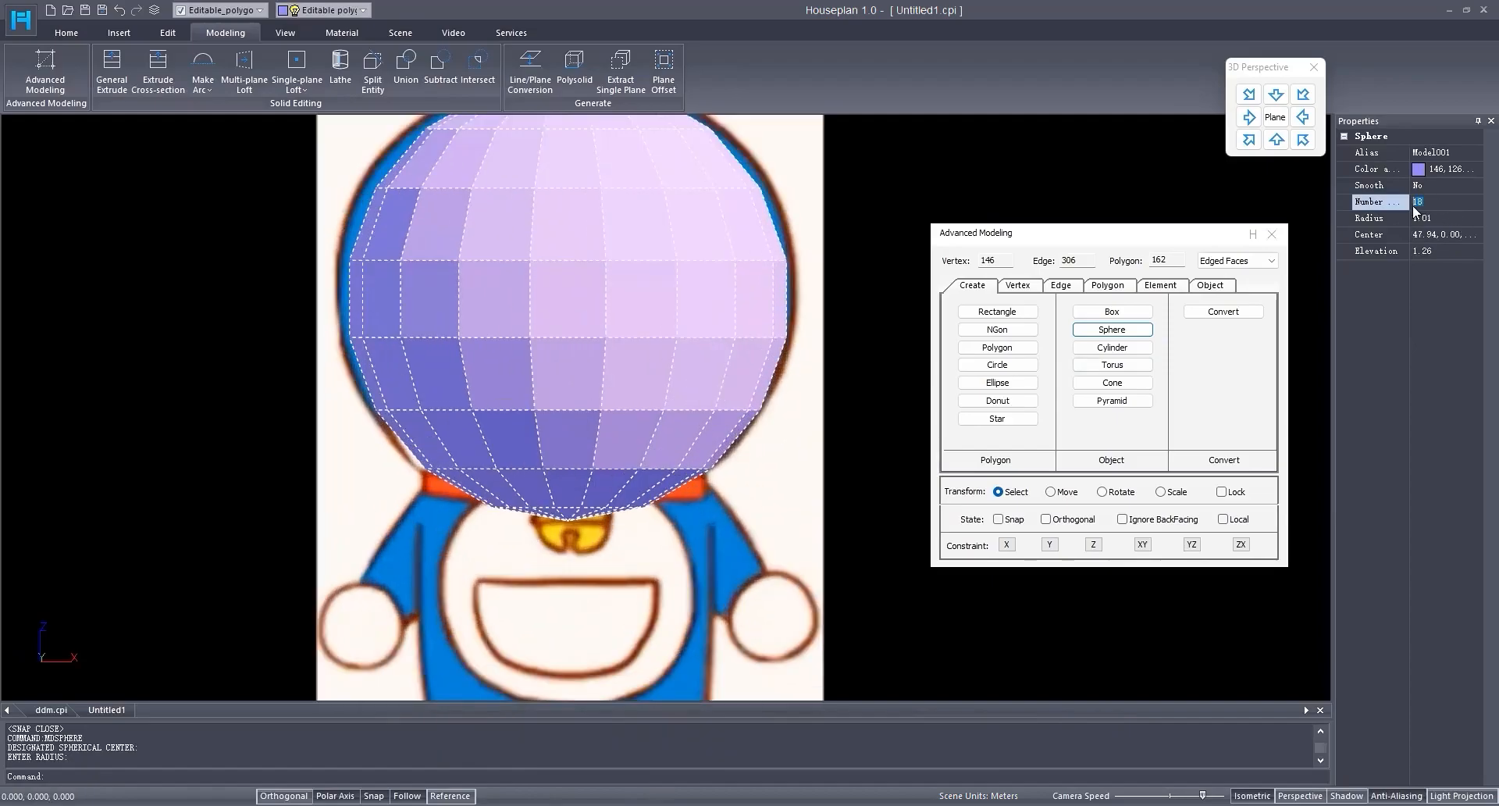
pyautogui.write('20')
pyautogui.press('Return')
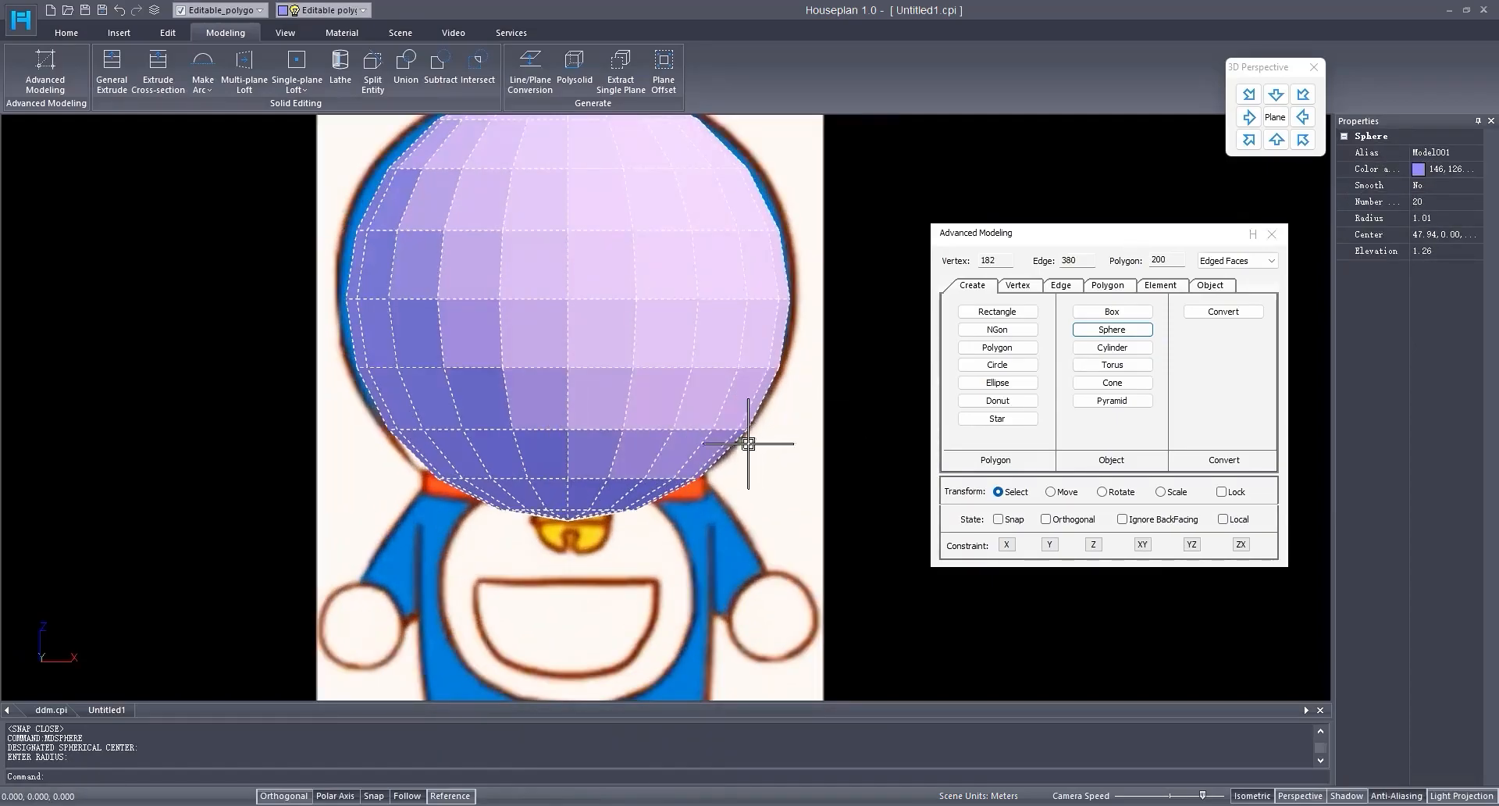
pyautogui.scroll(-2, 757, 439)
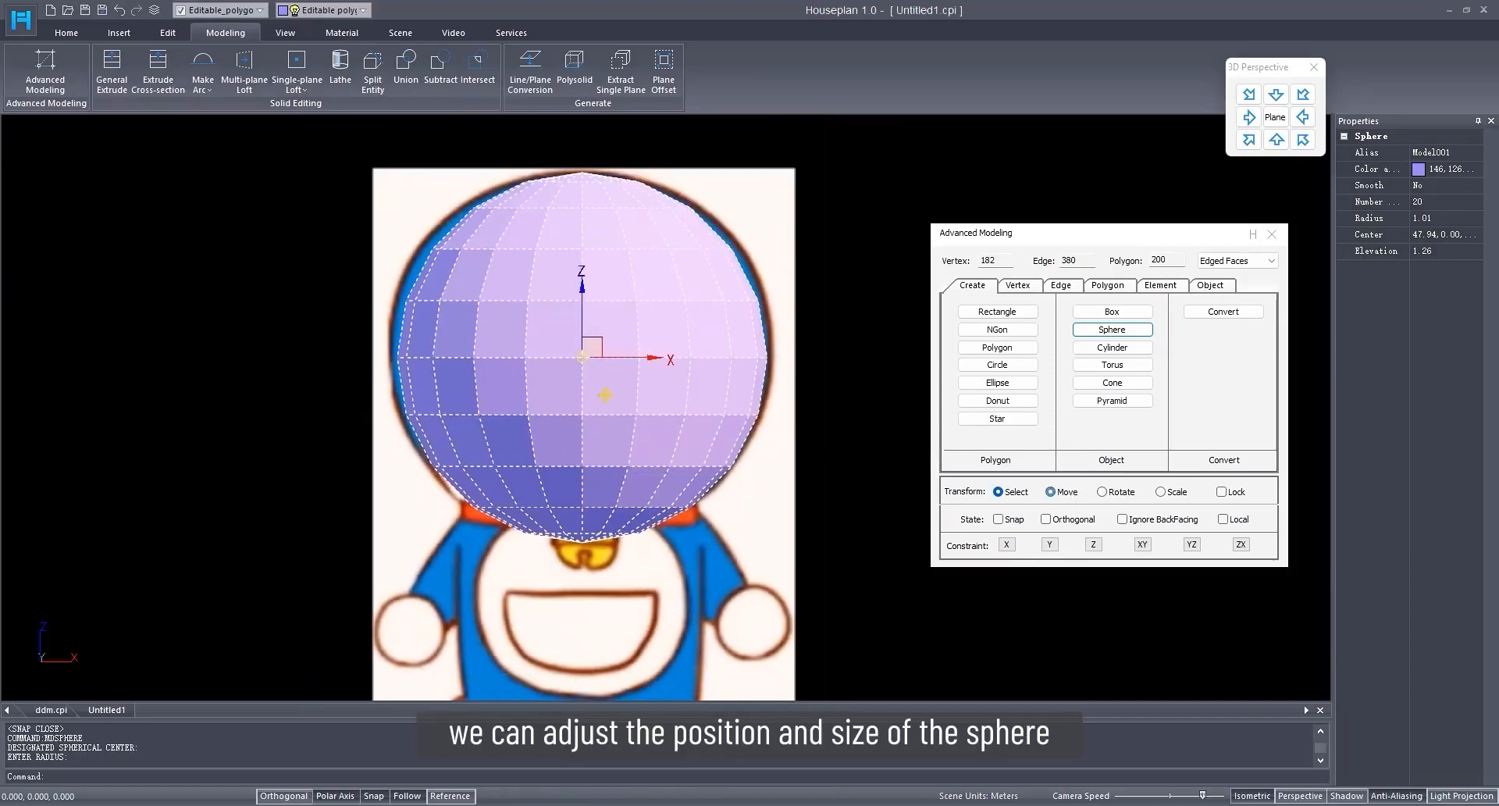
pyautogui.moveTo(581, 324); pyautogui.dragTo(582, 316)
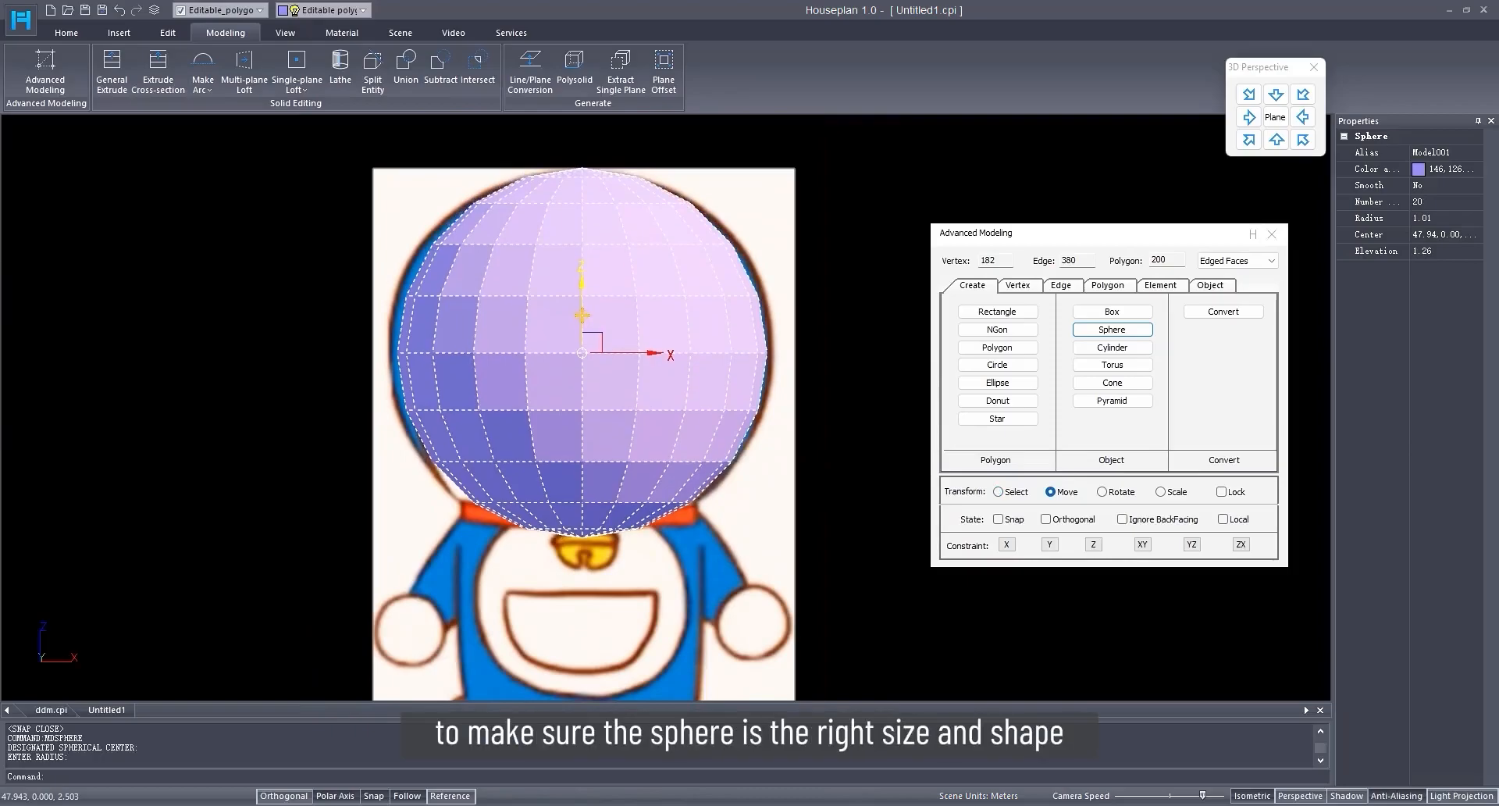
# Step: Scale the sphere slightly to fit the head outline of the reference image
pyautogui.moveTo(855, 397); pyautogui.dragTo(815, 364, button='middle')
pyautogui.click(1160, 492)
pyautogui.moveTo(596, 304); pyautogui.dragTo(596, 307)
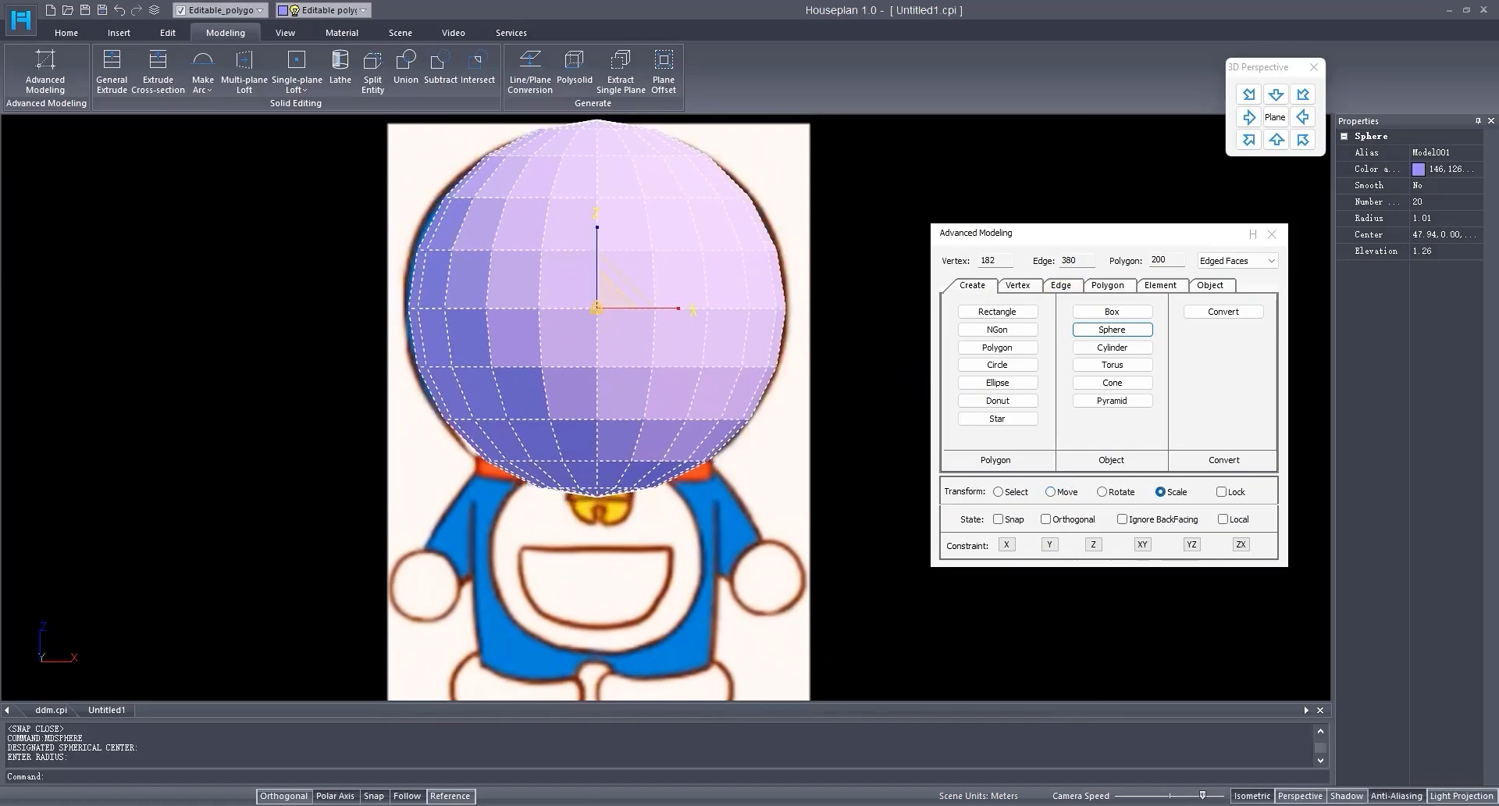
# Step: Select the redundant edges at the bottom of the sphere, below the collar line, and delete them
pyautogui.moveTo(645, 424); pyautogui.dragTo(644, 418, button='middle')
pyautogui.click(1061, 286)
pyautogui.moveTo(261, 606); pyautogui.dragTo(251, 540, button='middle')
pyautogui.moveTo(418, 541); pyautogui.dragTo(812, 413)
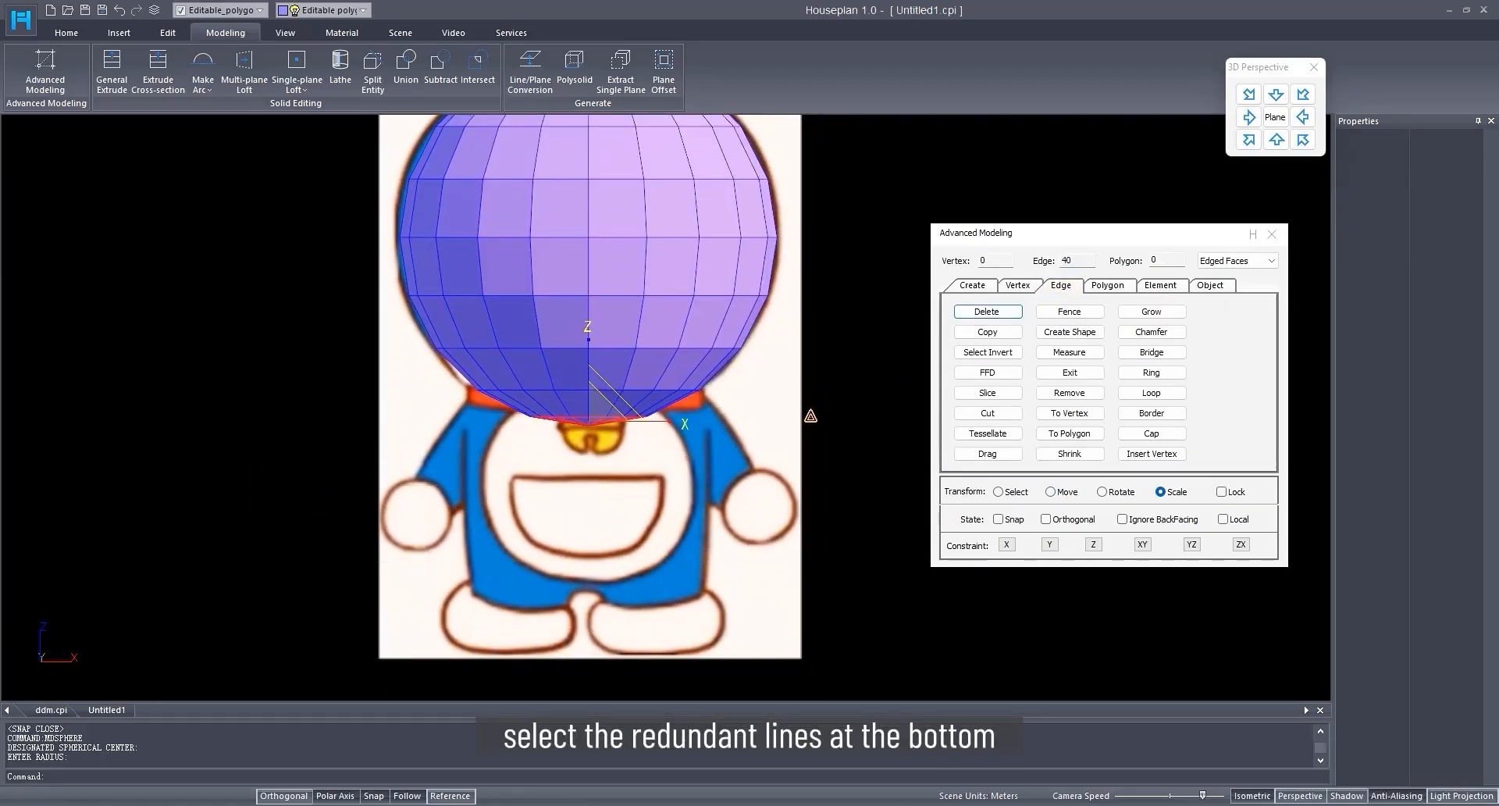
pyautogui.click(987, 312)
# Step: Copy the open bottom edge ring of the head straight down along Z to the leg line to form the body
pyautogui.scroll(1, 593, 411)
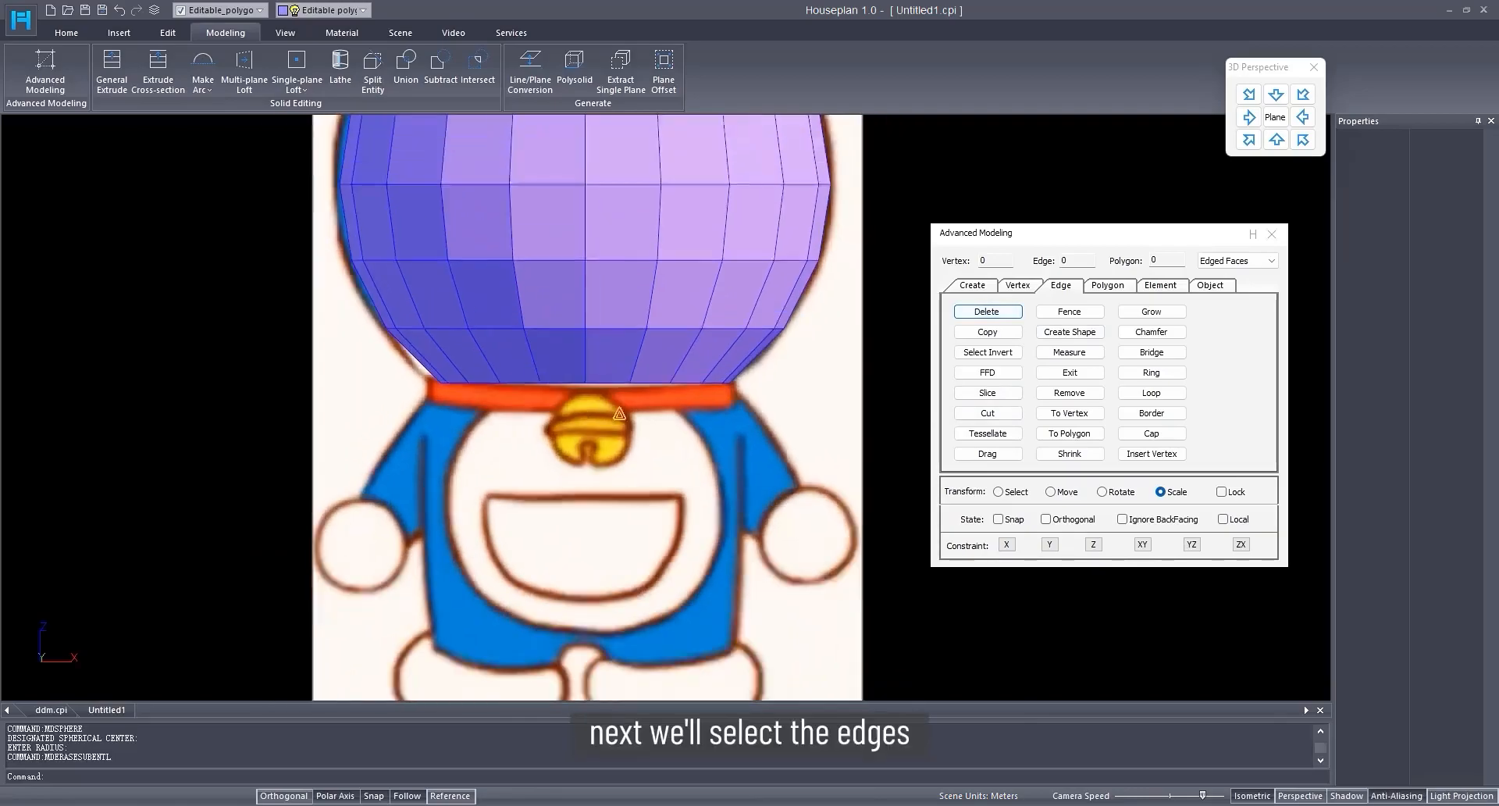
pyautogui.moveTo(244, 569); pyautogui.dragTo(878, 368)
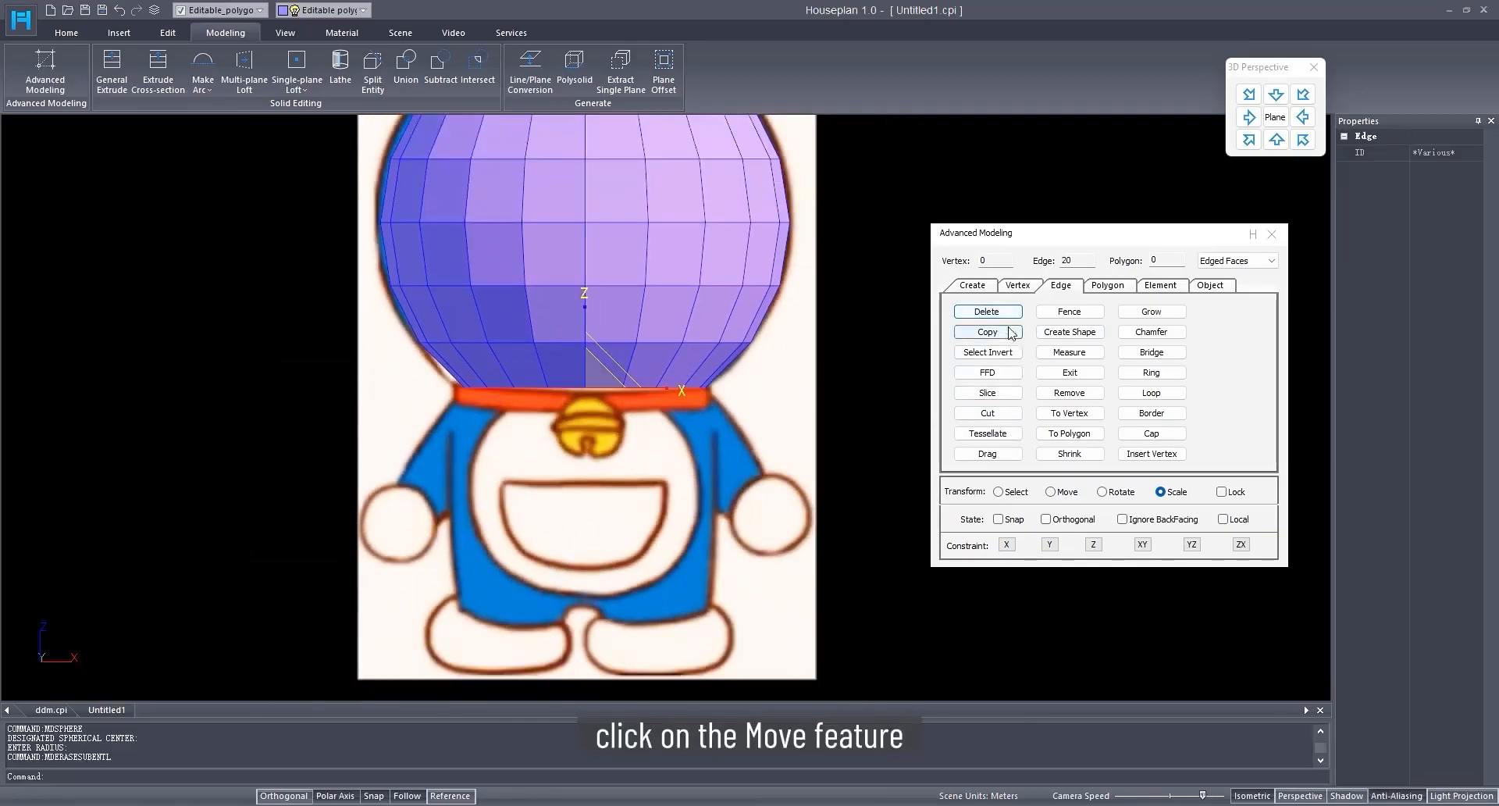
pyautogui.click(1051, 493)
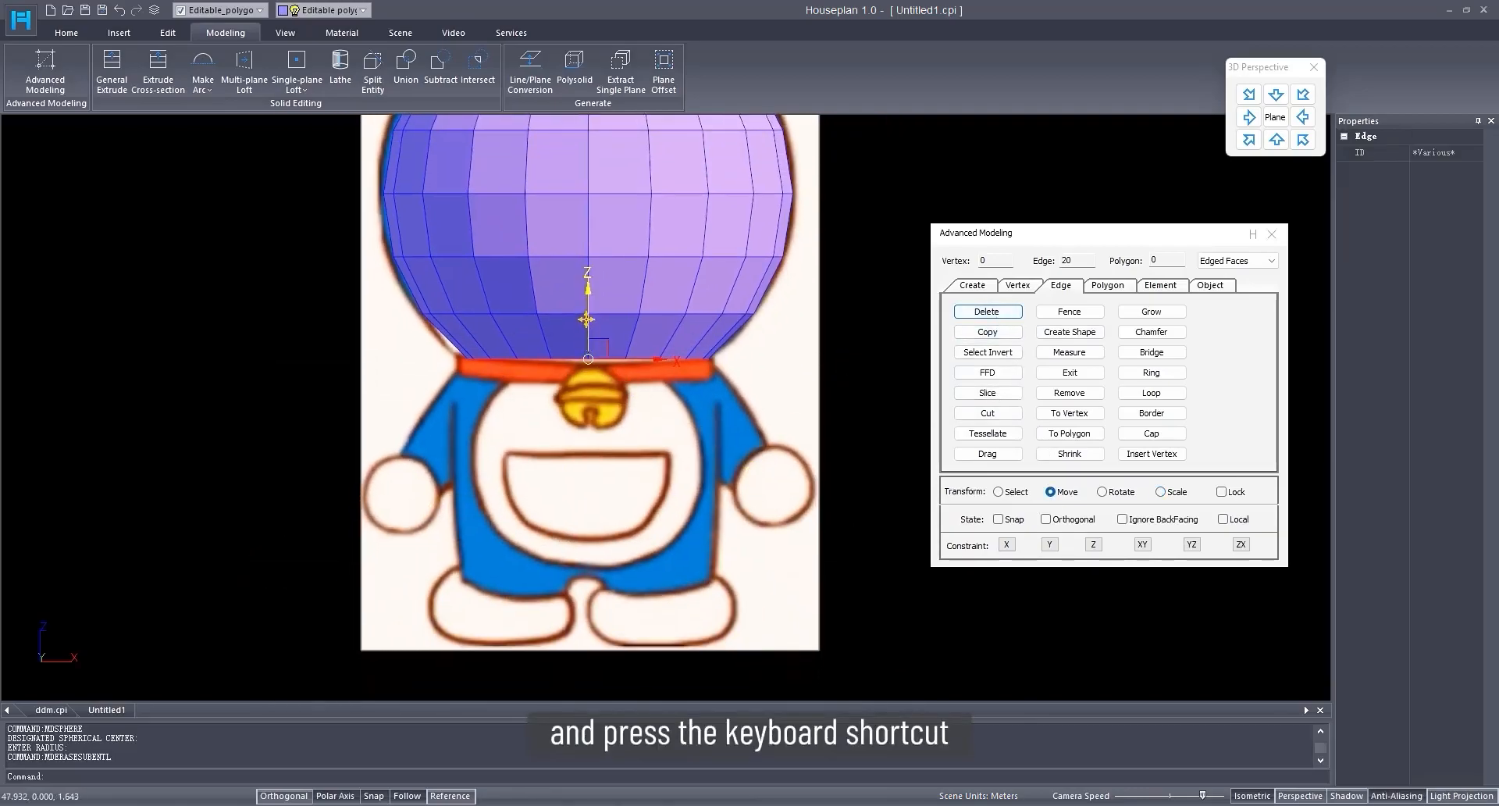
pyautogui.keyDown('shift'); pyautogui.moveTo(587, 317); pyautogui.dragTo(559, 531); pyautogui.keyUp('shift')
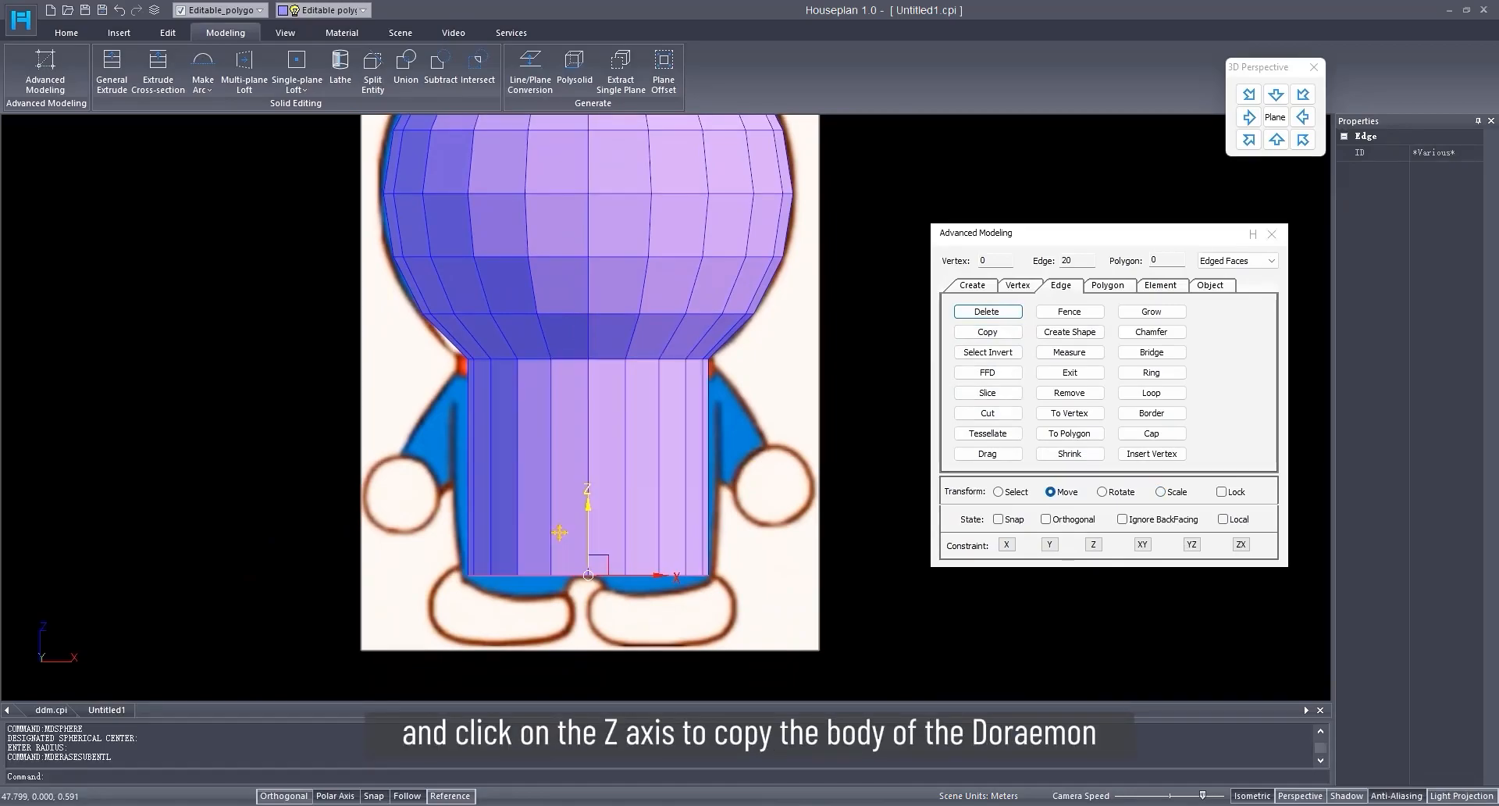
# Step: Divide the body's vertical edges into 4 equal segments with Measure, using the Plane object and Multi-line method
pyautogui.moveTo(890, 431); pyautogui.dragTo(267, 450)
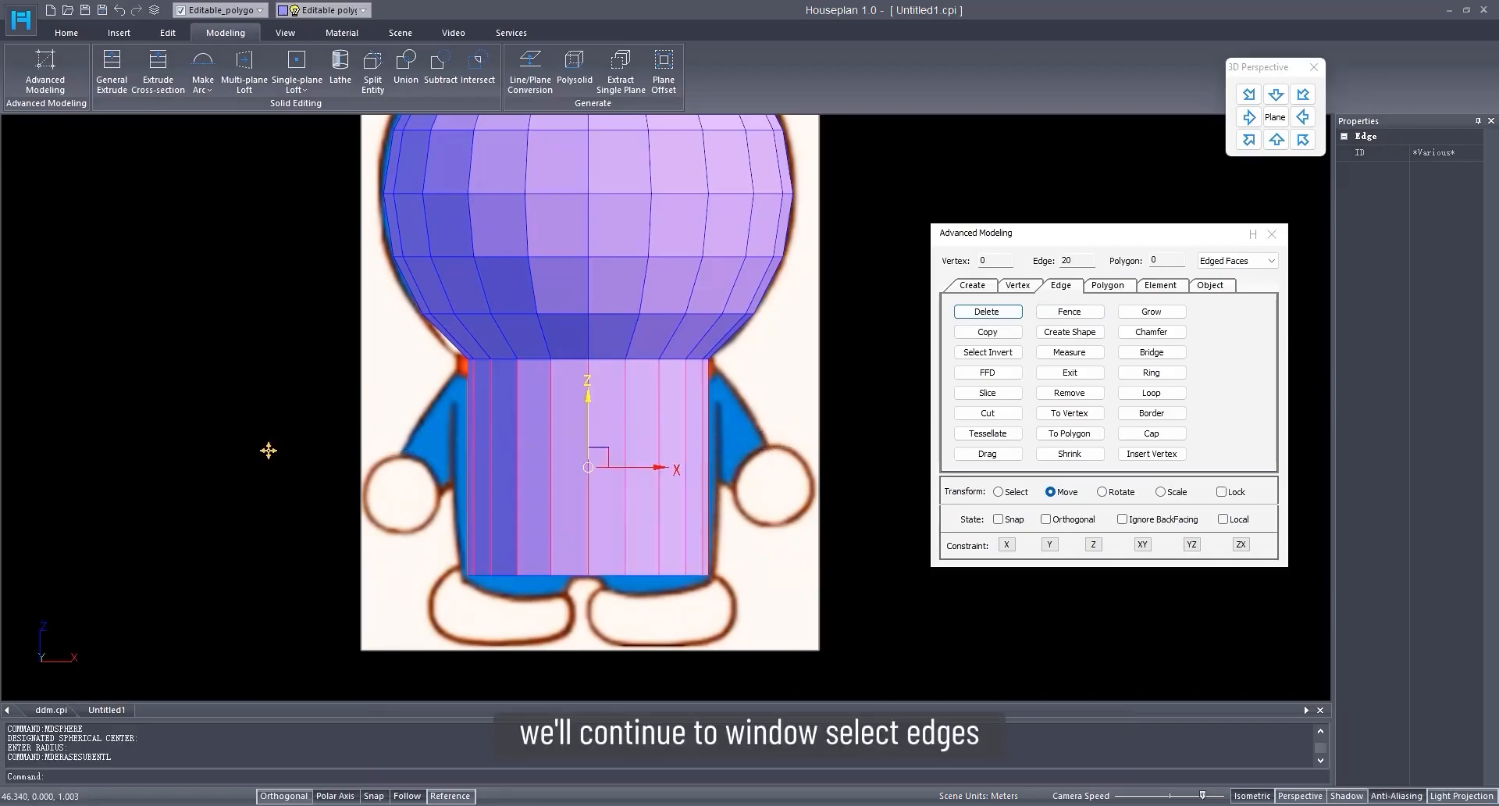
pyautogui.click(1089, 350)
pyautogui.click(832, 230)
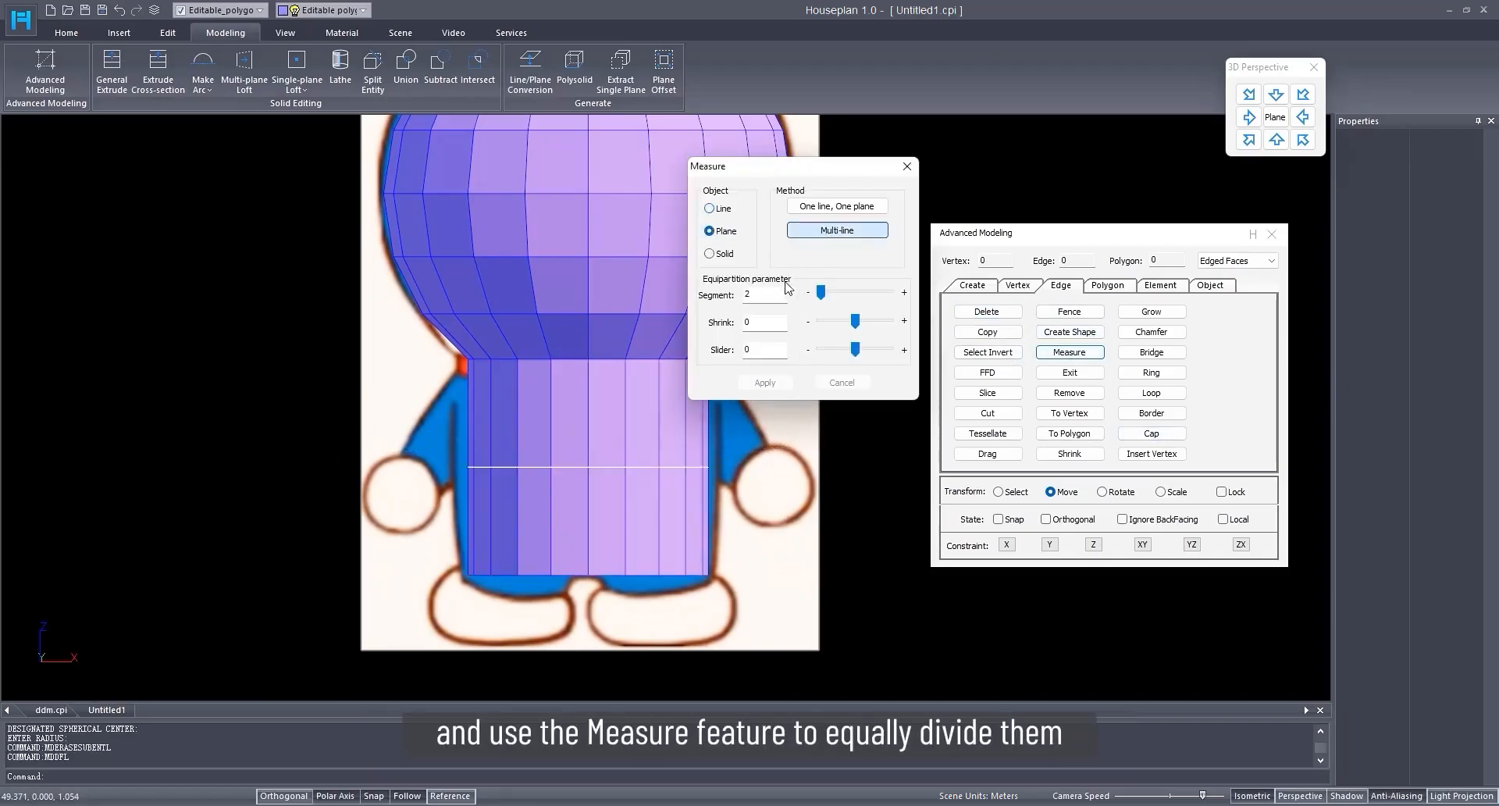
pyautogui.click(797, 289)
pyautogui.click(797, 289)
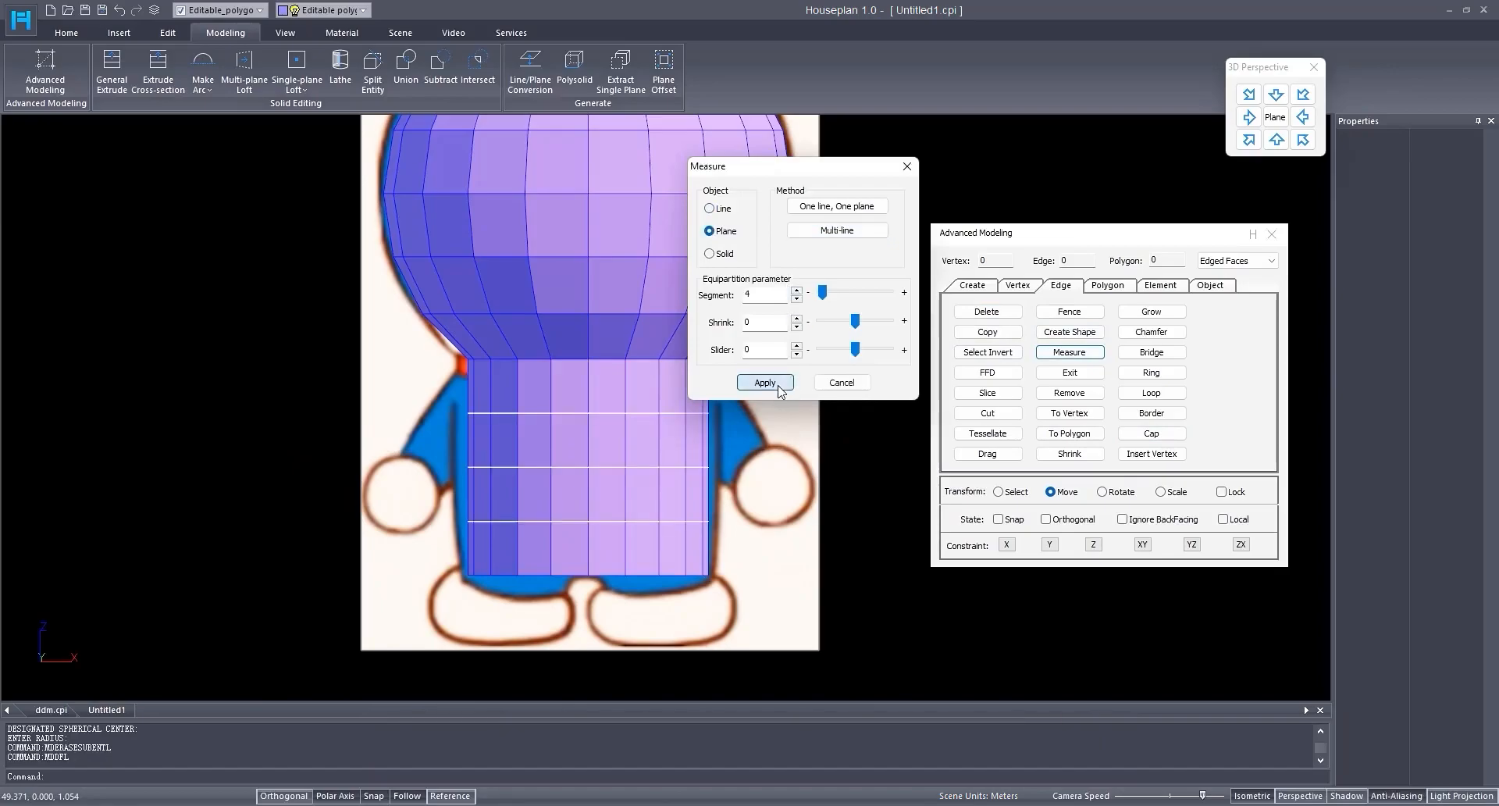
pyautogui.click(765, 382)
# Step: Scale the body's upper horizontal edge ring outward to match the reference body outline
pyautogui.moveTo(182, 379); pyautogui.dragTo(764, 429)
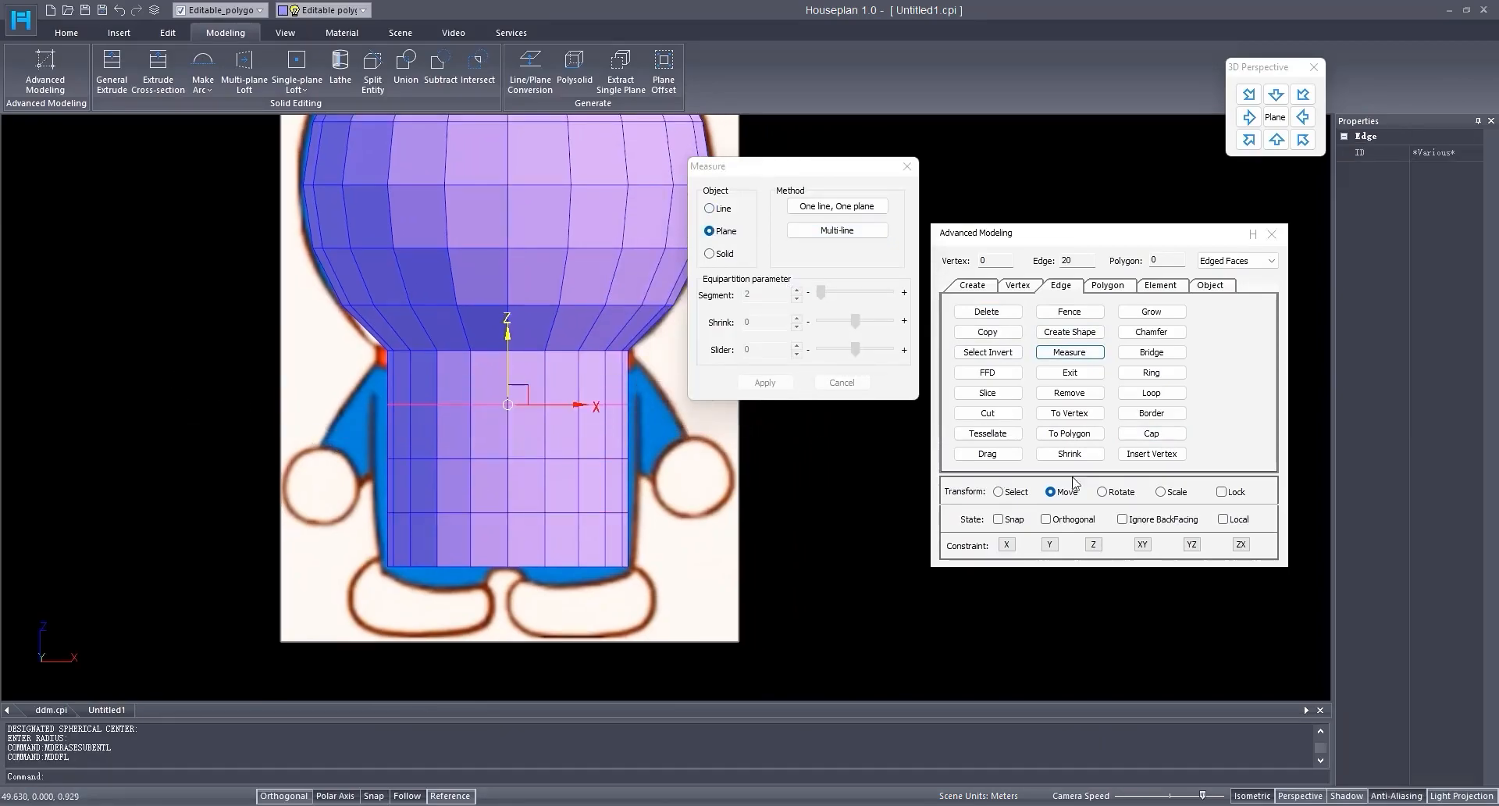
pyautogui.click(1183, 493)
pyautogui.scroll(2, 349, 405)
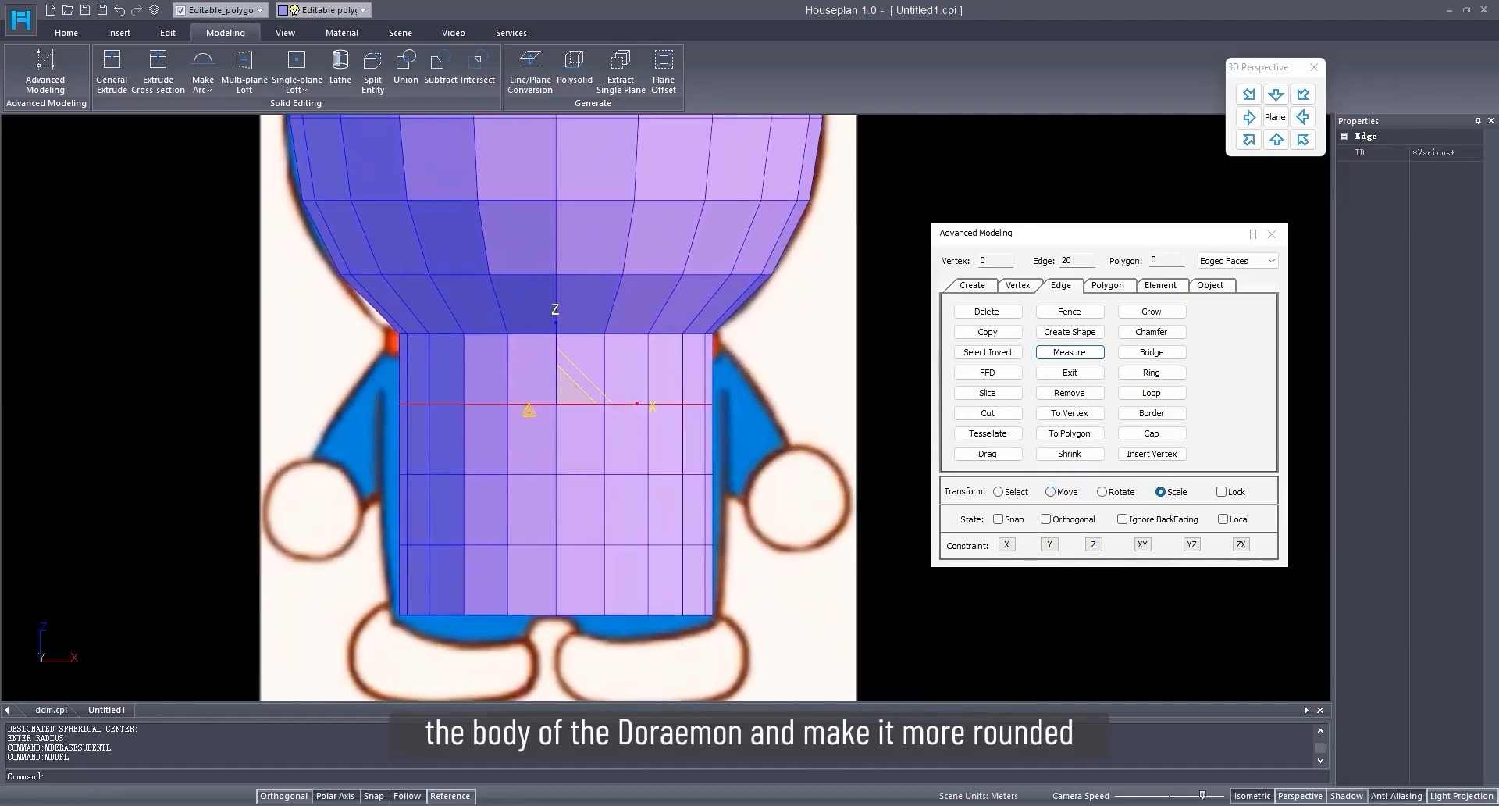
pyautogui.moveTo(558, 403); pyautogui.dragTo(556, 398)
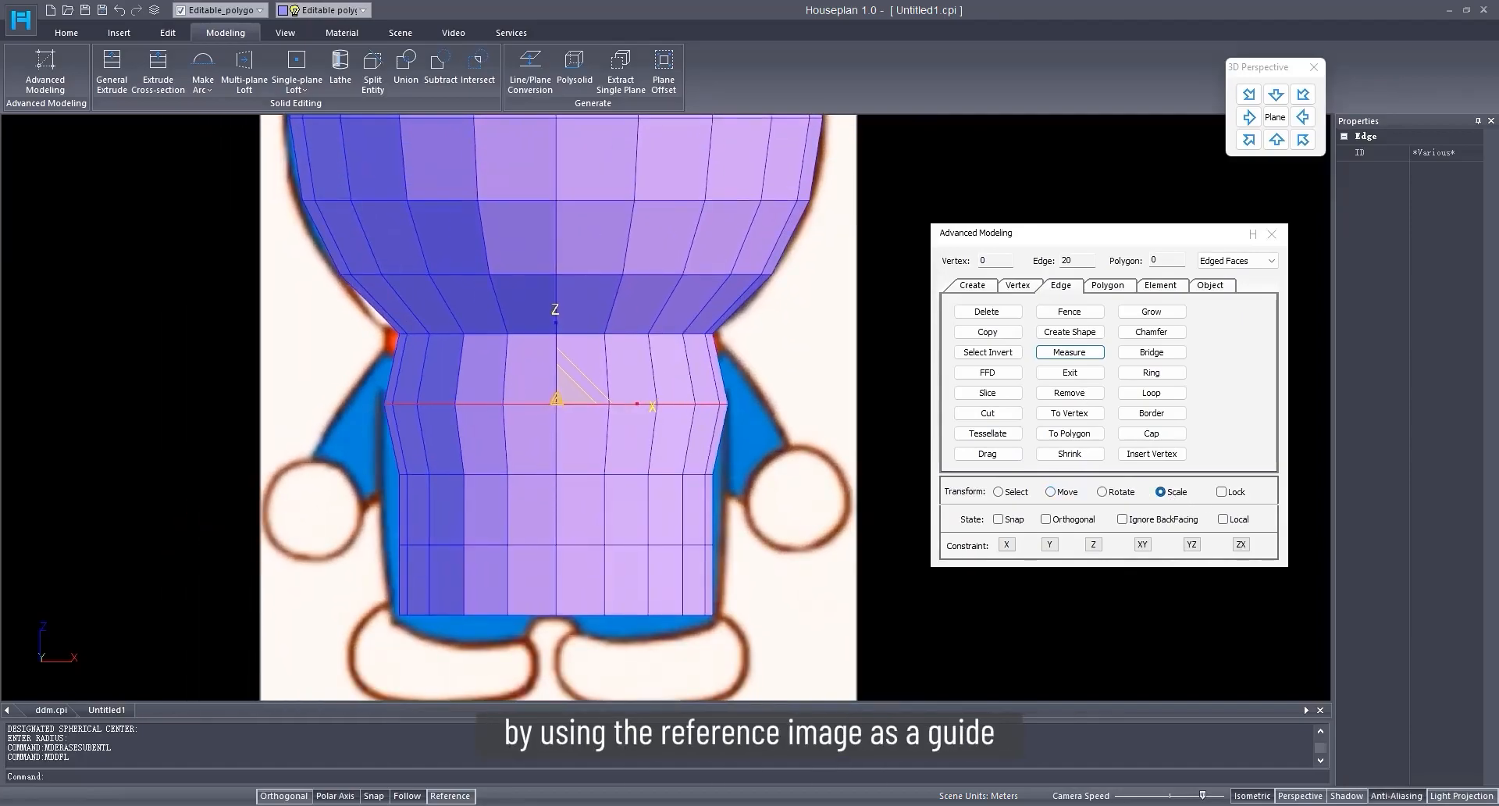
# Step: Scale the body's middle and lower inner edge rings outward to round the body along the reference image
pyautogui.moveTo(556, 398); pyautogui.dragTo(585, 341, button='middle')
pyautogui.moveTo(221, 388); pyautogui.dragTo(811, 449)
pyautogui.moveTo(576, 419); pyautogui.dragTo(578, 410)
pyautogui.moveTo(464, 482); pyautogui.dragTo(476, 440, button='middle')
pyautogui.moveTo(315, 436); pyautogui.dragTo(855, 482)
pyautogui.moveTo(600, 442); pyautogui.dragTo(601, 439)
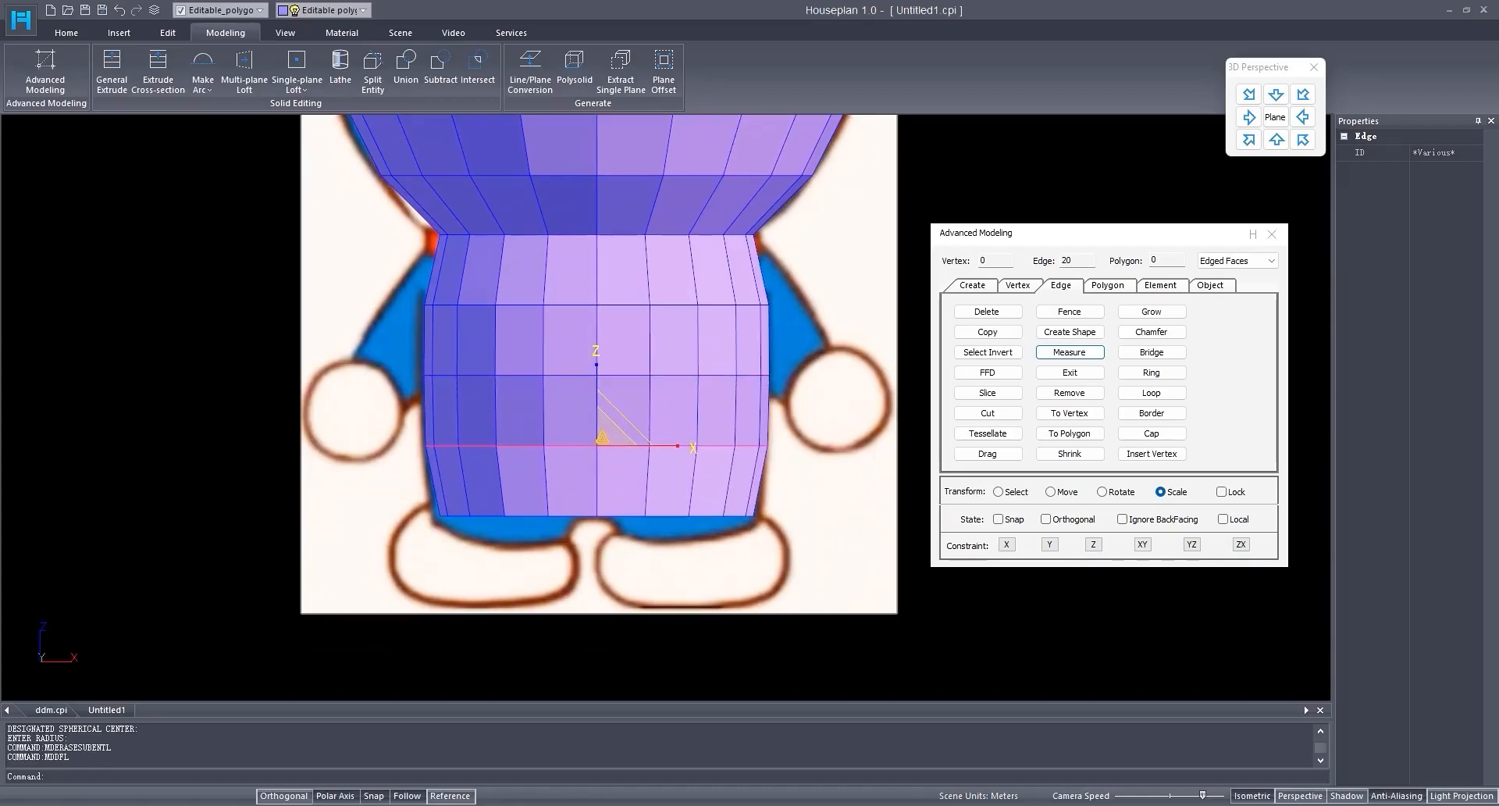
# Step: Scale the body's bottom edge ring slightly to fit the reference outline above the feet
pyautogui.moveTo(481, 528); pyautogui.dragTo(494, 507, button='middle')
pyautogui.click(638, 495)
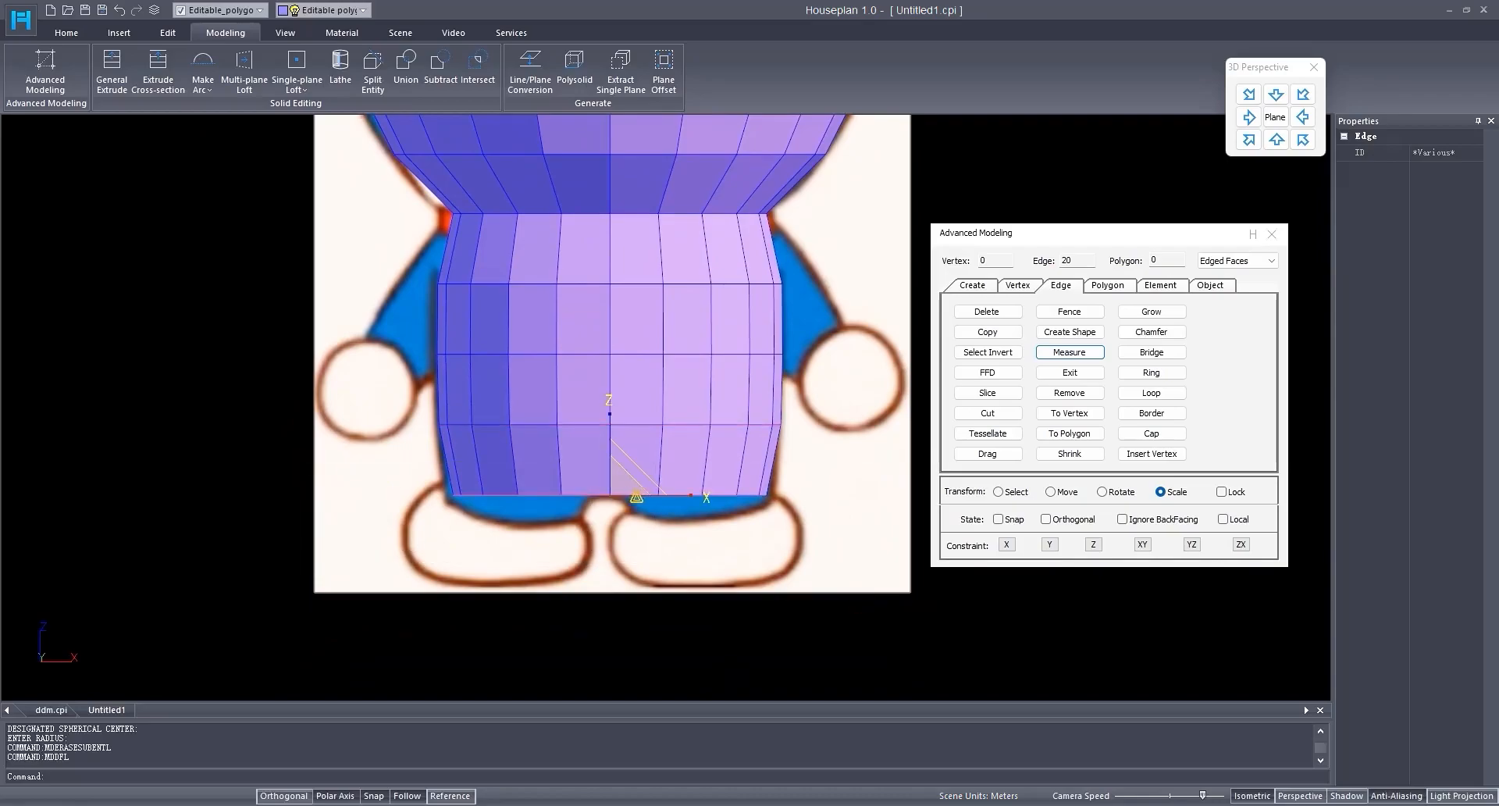
pyautogui.moveTo(610, 495); pyautogui.dragTo(616, 495)
pyautogui.moveTo(617, 499); pyautogui.dragTo(646, 526, button='middle')
pyautogui.scroll(-4, 628, 500)
pyautogui.scroll(3, 649, 504)
pyautogui.scroll(3, 645, 527)
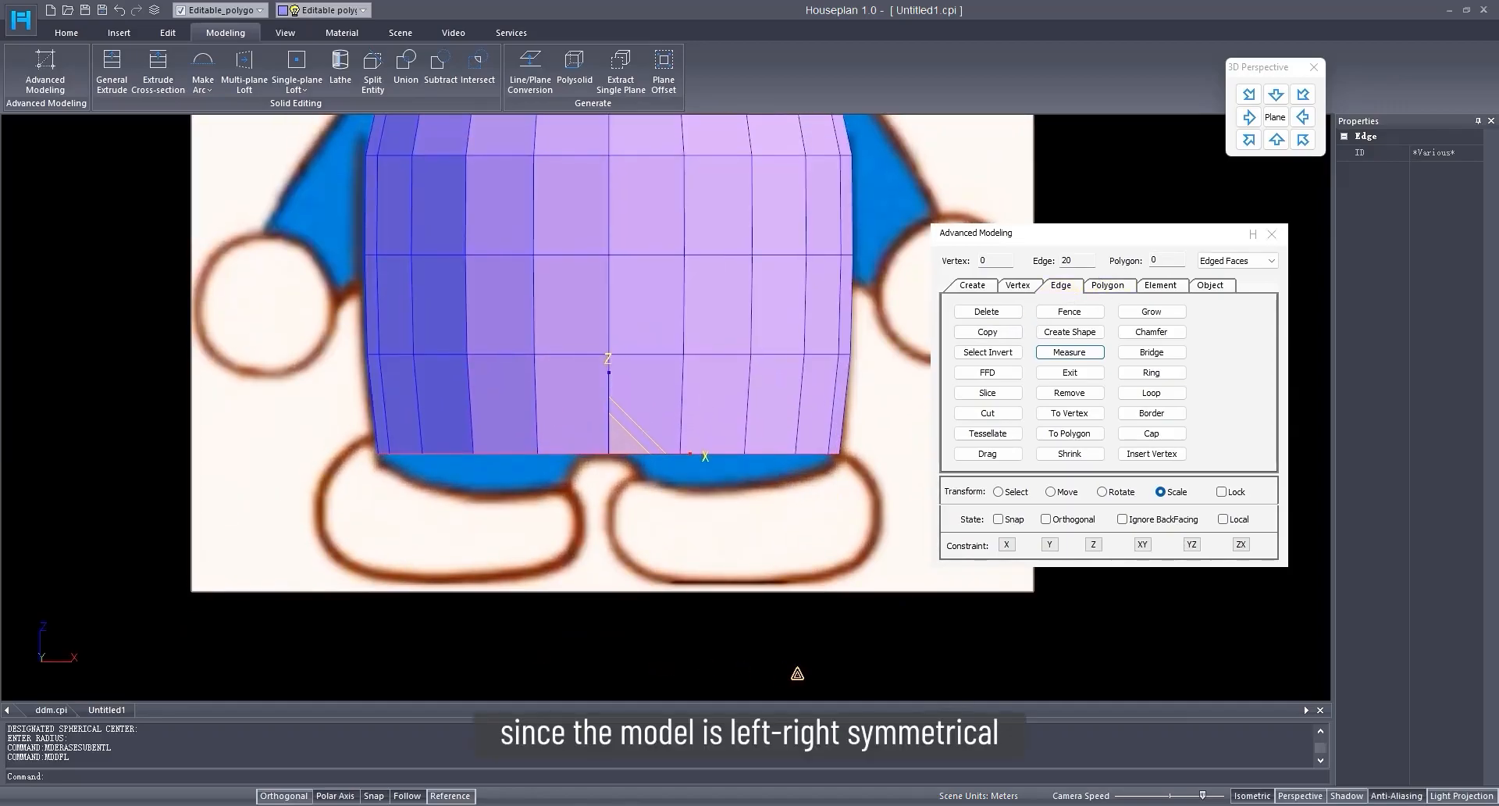
# Step: Copy the left half of the body's bottom edges a short distance down along Z to start the leg
pyautogui.click(1063, 495)
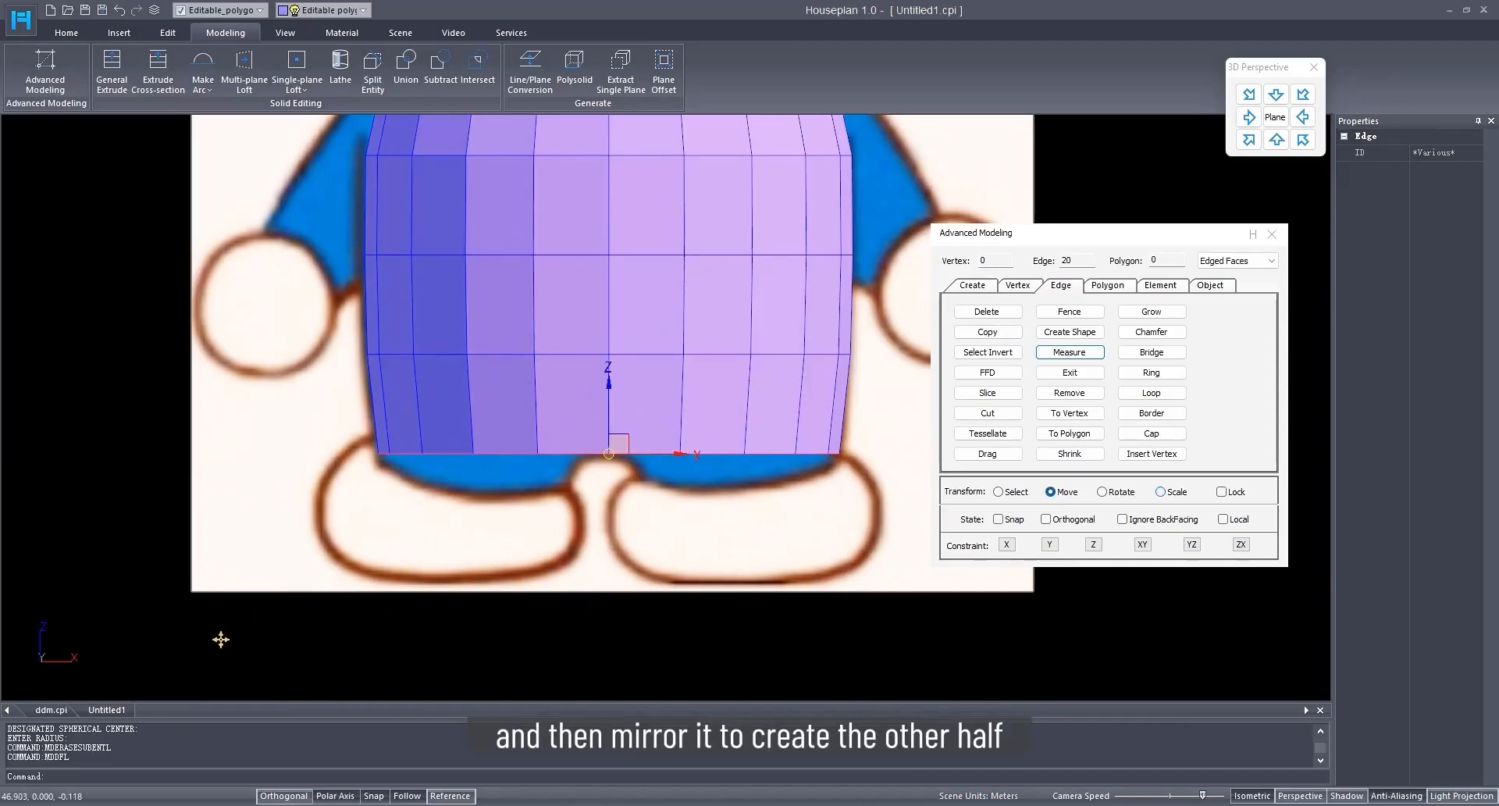
pyautogui.moveTo(167, 651); pyautogui.dragTo(623, 413)
pyautogui.keyDown('shift'); pyautogui.moveTo(495, 403); pyautogui.dragTo(476, 436); pyautogui.keyUp('shift')
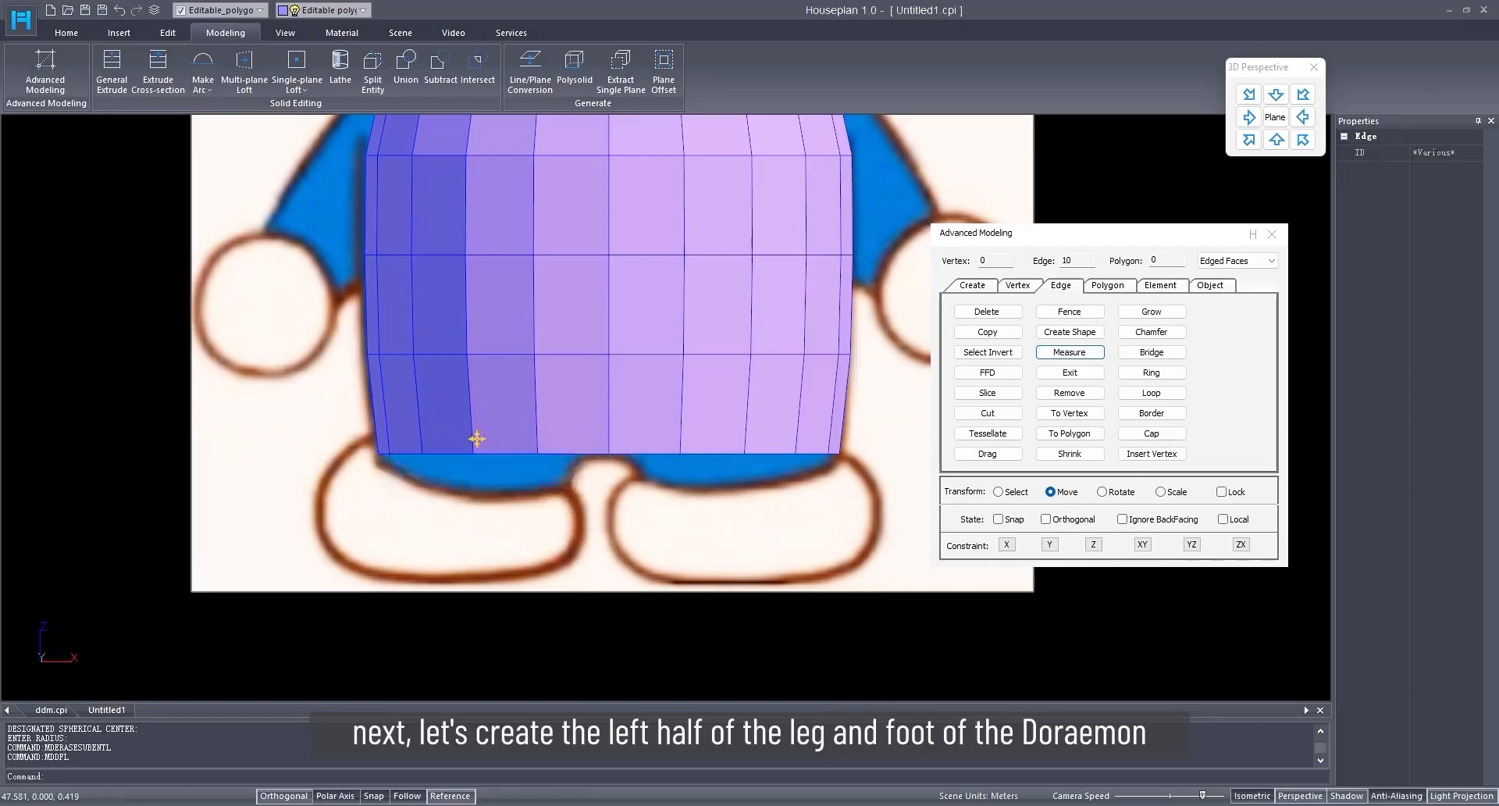
pyautogui.scroll(2, 578, 445)
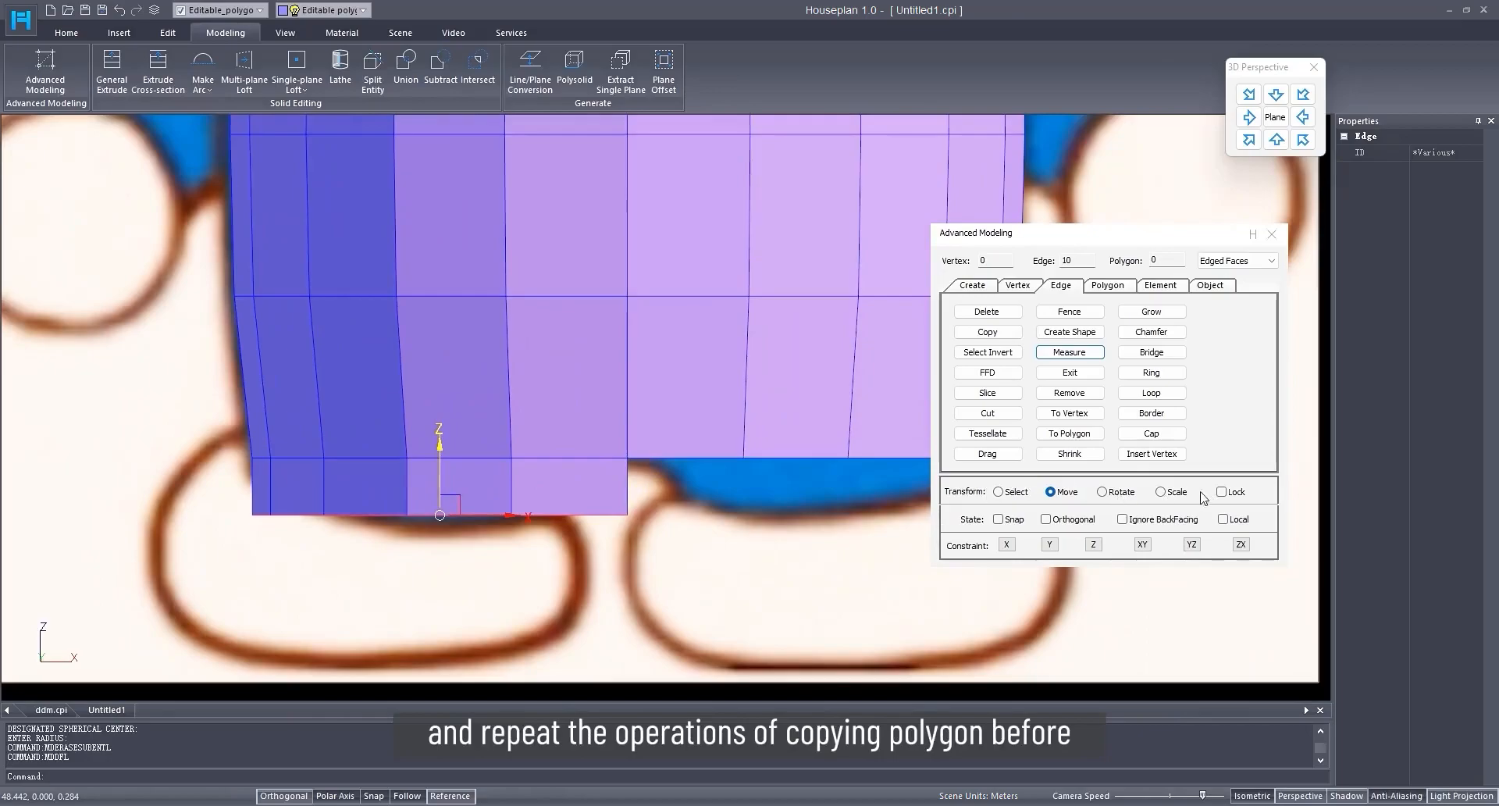
# Step: Scale the copied leg edges inward and shift them along X to line up with the left leg of the reference
pyautogui.click(1161, 492)
pyautogui.moveTo(435, 512); pyautogui.dragTo(440, 520)
pyautogui.click(1050, 492)
pyautogui.moveTo(504, 515); pyautogui.dragTo(485, 515)
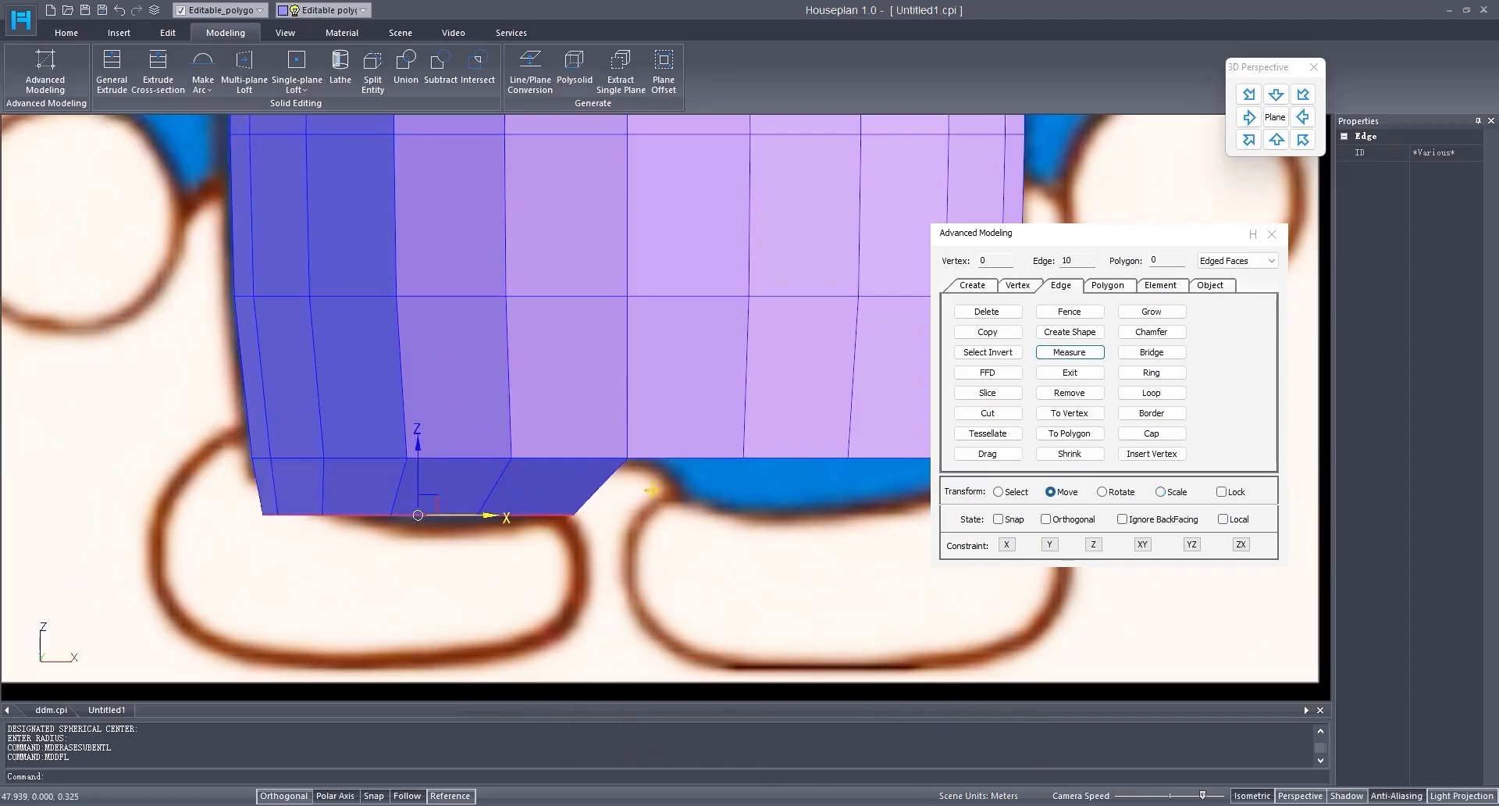
pyautogui.moveTo(600, 491); pyautogui.dragTo(579, 485)
# Step: Bridge the two open inner edges of the leg with 4 segments
pyautogui.moveTo(640, 473)
pyautogui.mouseDown(button='middle')
pyautogui.moveTo(582, 467)
pyautogui.moveTo(733, 493)
pyautogui.moveTo(630, 490)
pyautogui.mouseUp(button='middle')
pyautogui.scroll(-3, 602, 472)
pyautogui.click(1151, 352)
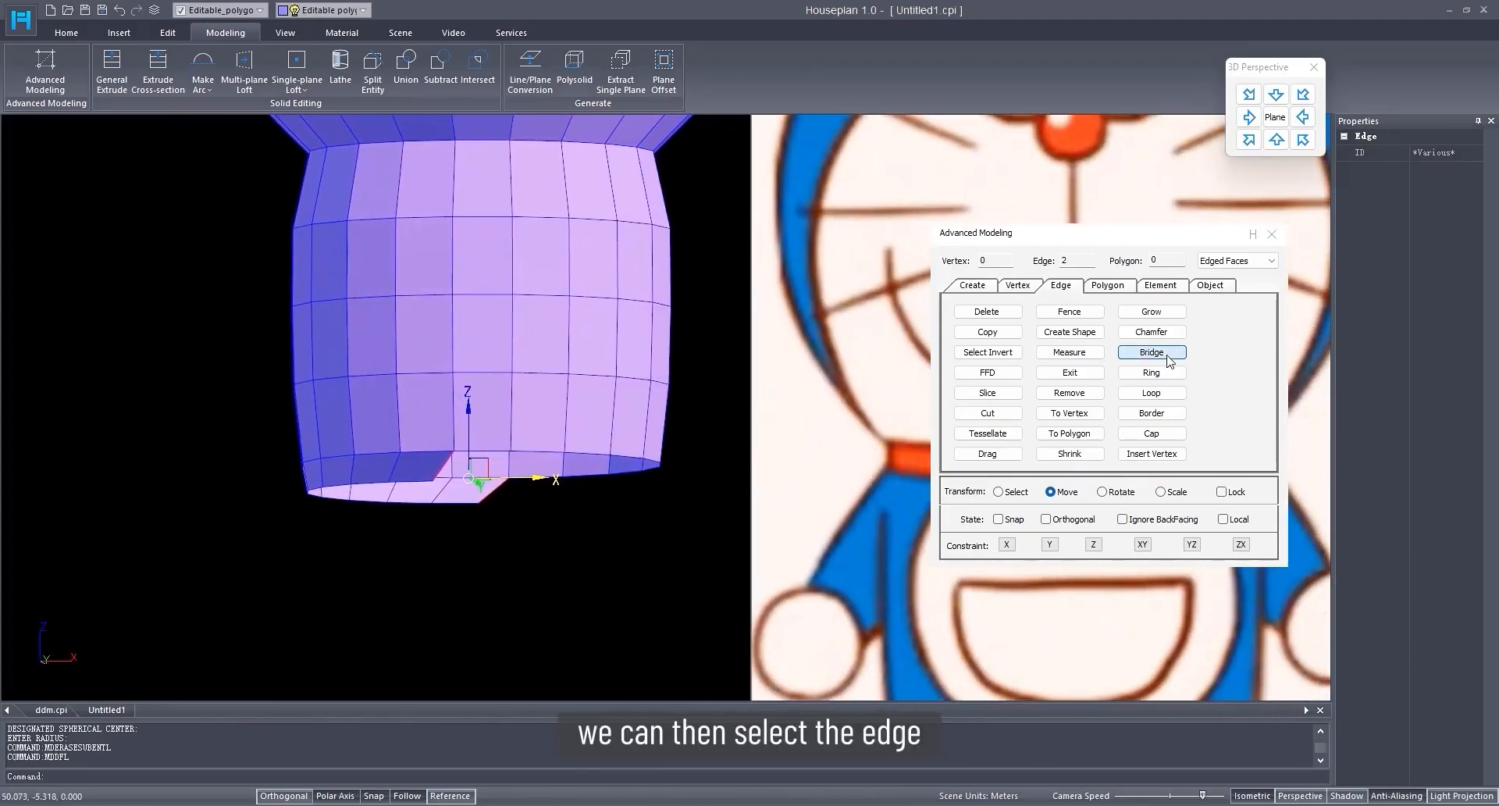
pyautogui.click(722, 365)
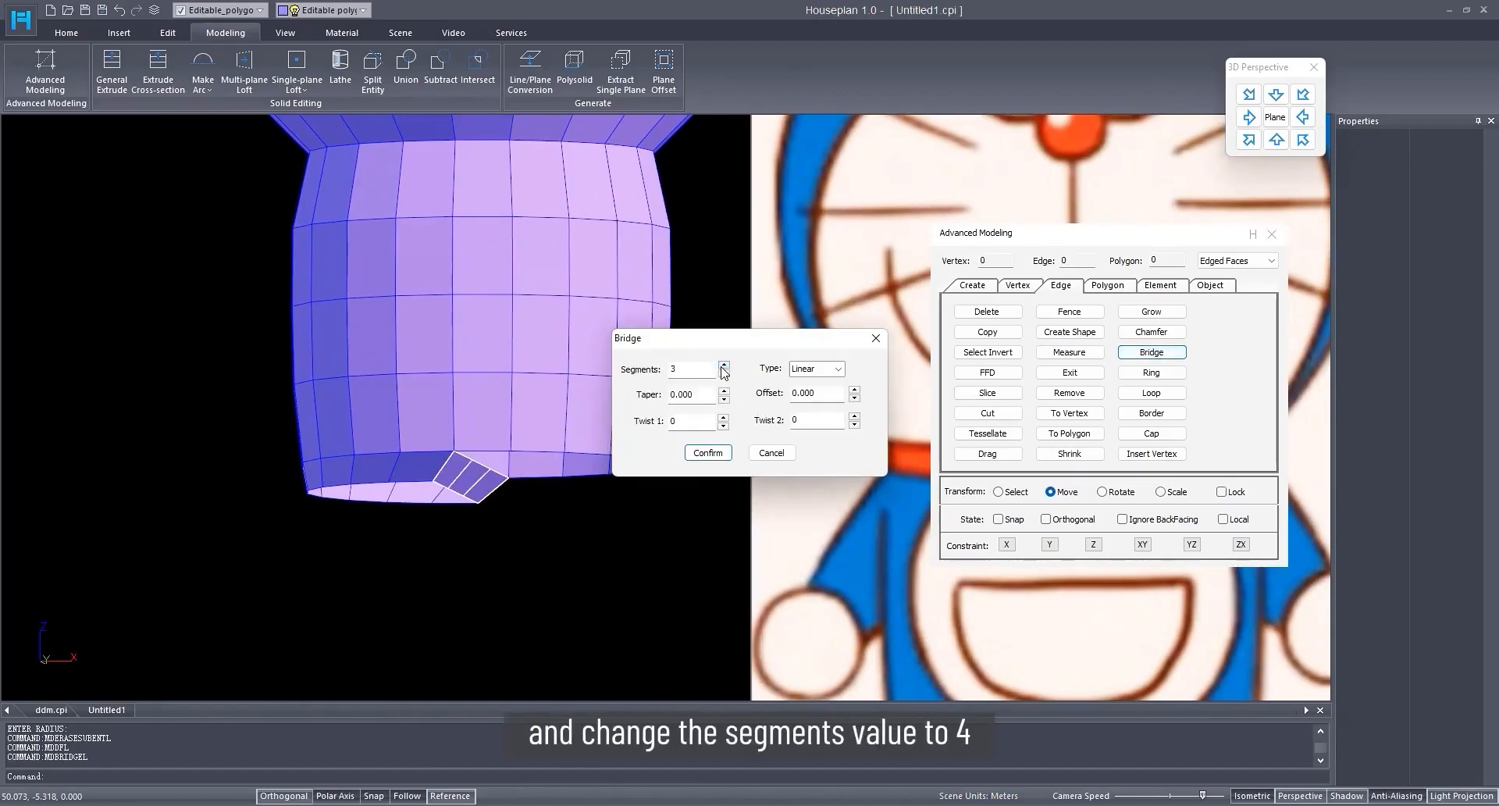
pyautogui.click(708, 453)
# Step: Select the three lower vertices of the leg's bridge in front view and move them inward and slightly up
pyautogui.scroll(-2, 656, 504)
pyautogui.moveTo(546, 448); pyautogui.dragTo(559, 500, button='middle')
pyautogui.click(1017, 285)
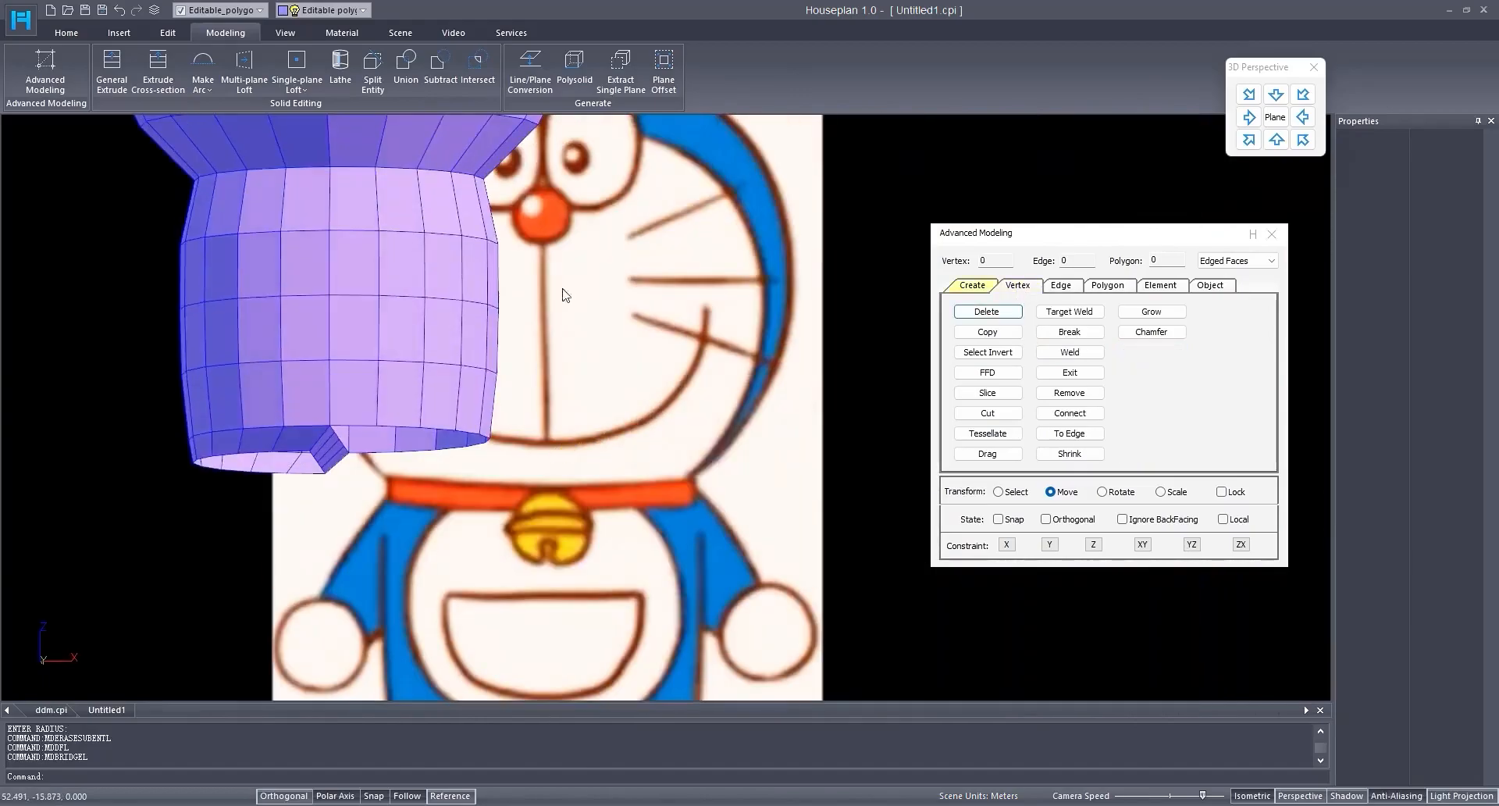
pyautogui.scroll(3, 285, 434)
pyautogui.scroll(2, 443, 458)
pyautogui.keyDown('alt'); pyautogui.moveTo(569, 450); pyautogui.dragTo(467, 275); pyautogui.keyUp('alt')
pyautogui.scroll(-4, 581, 476)
pyautogui.scroll(-3, 594, 406)
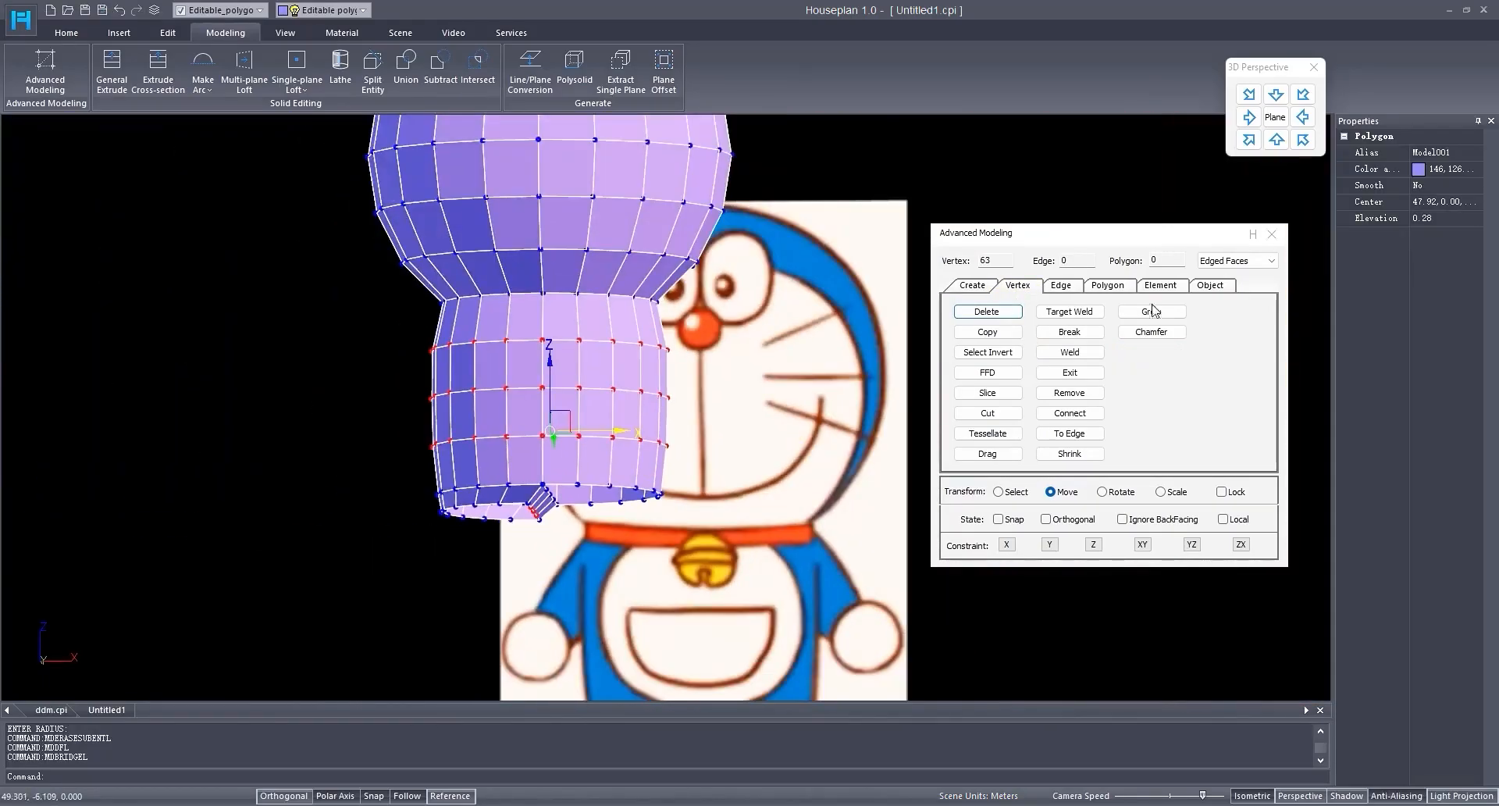
pyautogui.click(1276, 140)
pyautogui.keyDown('alt'); pyautogui.moveTo(168, 224); pyautogui.dragTo(837, 512); pyautogui.keyUp('alt')
pyautogui.scroll(10, 625, 531)
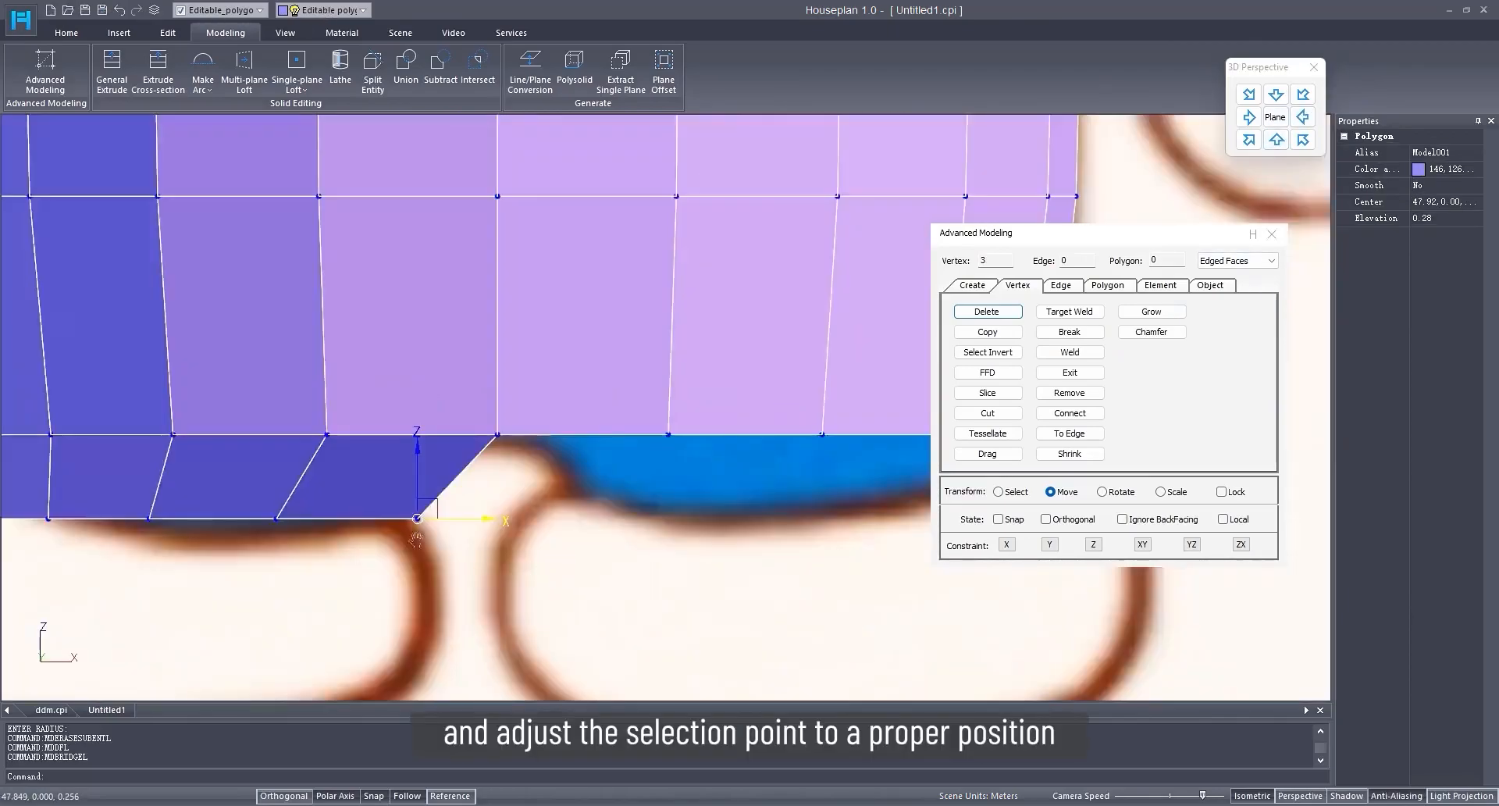
pyautogui.moveTo(472, 513); pyautogui.dragTo(516, 513)
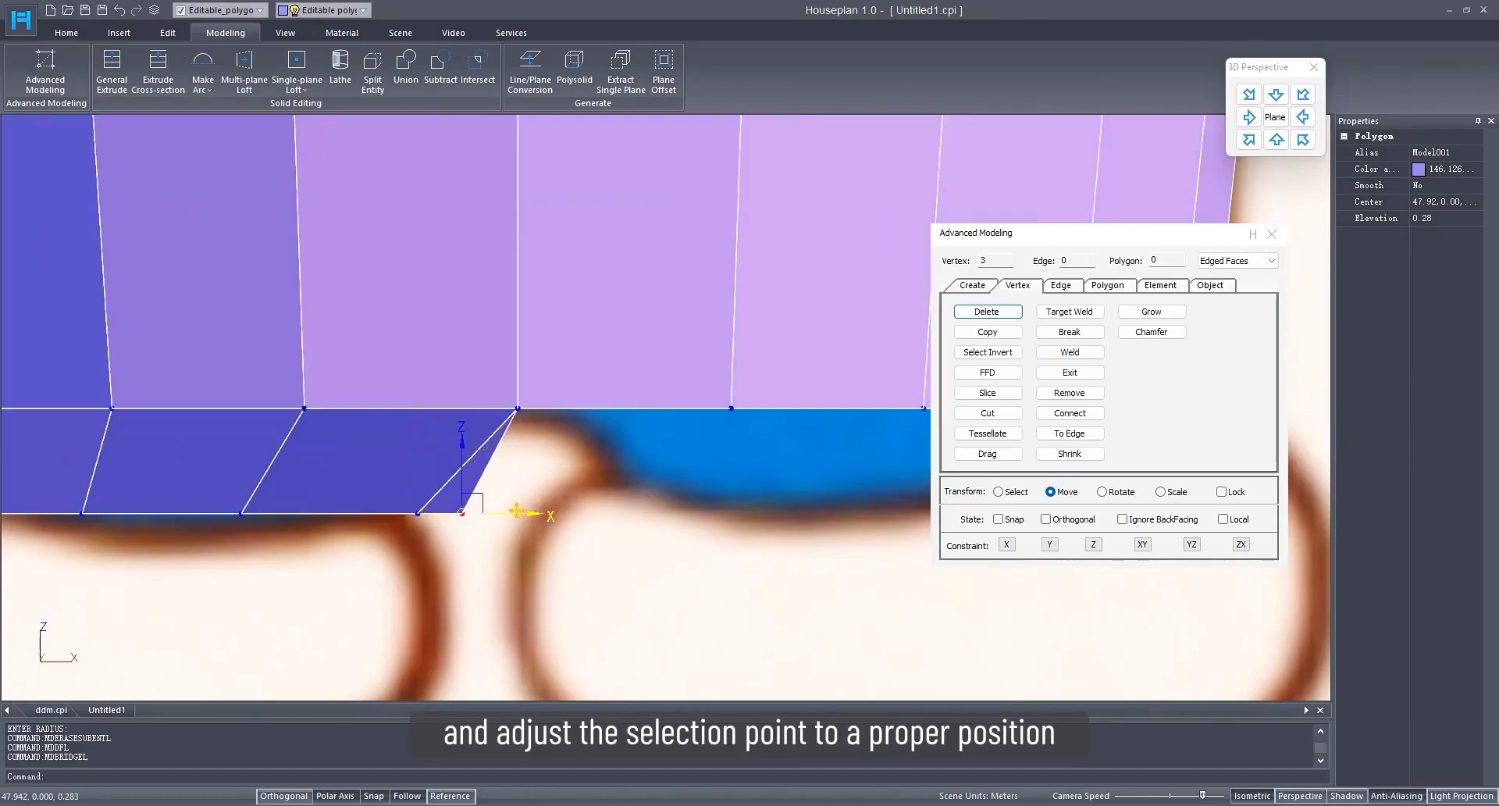
pyautogui.moveTo(463, 468); pyautogui.dragTo(463, 457)
# Step: Raise the single inner bridge vertex and the outer corner vertices of the leg's bottom edge to round its profile
pyautogui.keyDown('shift'); pyautogui.moveTo(531, 508); pyautogui.dragTo(476, 552, button='middle'); pyautogui.keyUp('shift')
pyautogui.click(472, 519)
pyautogui.click(1276, 141)
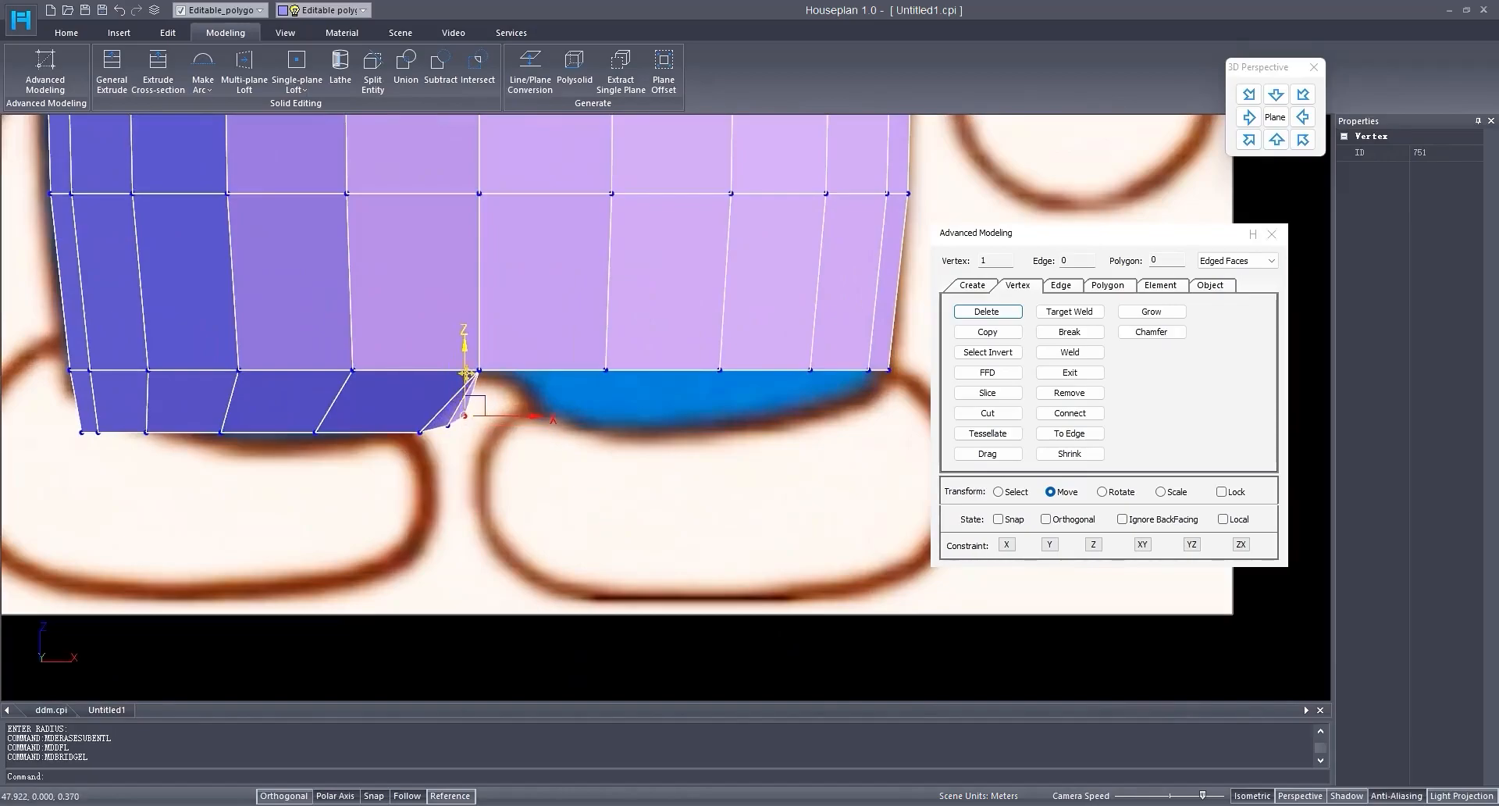
pyautogui.moveTo(217, 470); pyautogui.dragTo(417, 470, button='middle')
pyautogui.scroll(4, 300, 438)
pyautogui.moveTo(170, 381); pyautogui.dragTo(277, 479)
pyautogui.moveTo(262, 378); pyautogui.dragTo(289, 515, button='middle')
pyautogui.moveTo(276, 511); pyautogui.dragTo(289, 460)
pyautogui.click(316, 555)
pyautogui.moveTo(412, 538); pyautogui.dragTo(475, 561)
pyautogui.moveTo(433, 517); pyautogui.dragTo(432, 510)
# Step: Adjust the vertices along the middle of the leg's bottom edge, lowering them to the curved reference outline
pyautogui.moveTo(589, 531); pyautogui.dragTo(765, 634)
pyautogui.moveTo(616, 506); pyautogui.dragTo(615, 539)
pyautogui.moveTo(686, 509); pyautogui.dragTo(672, 526, button='middle')
pyautogui.moveTo(581, 396); pyautogui.dragTo(678, 419)
pyautogui.moveTo(460, 420); pyautogui.dragTo(451, 421)
pyautogui.moveTo(773, 532); pyautogui.dragTo(556, 523, button='middle')
pyautogui.moveTo(556, 521); pyautogui.dragTo(716, 620)
pyautogui.moveTo(613, 511); pyautogui.dragTo(612, 552)
# Step: Fine-tune the remaining vertices toward the inner side of the leg's bottom edge to finish its curve
pyautogui.scroll(-1, 905, 561)
pyautogui.moveTo(905, 562); pyautogui.dragTo(665, 571, button='middle')
pyautogui.moveTo(665, 578); pyautogui.dragTo(643, 578)
pyautogui.moveTo(611, 529); pyautogui.dragTo(611, 523)
pyautogui.scroll(1, 669, 537)
pyautogui.moveTo(669, 537); pyautogui.dragTo(630, 559, button='middle')
pyautogui.moveTo(629, 559)
pyautogui.mouseDown()
pyautogui.moveTo(672, 606)
pyautogui.moveTo(648, 538)
pyautogui.mouseUp()
pyautogui.click(685, 560)
pyautogui.scroll(-6, 670, 494)
pyautogui.scroll(1, 670, 495)
pyautogui.click(1060, 285)
pyautogui.click(515, 554)
pyautogui.moveTo(514, 554); pyautogui.dragTo(485, 582, button='middle')
pyautogui.click(1017, 285)
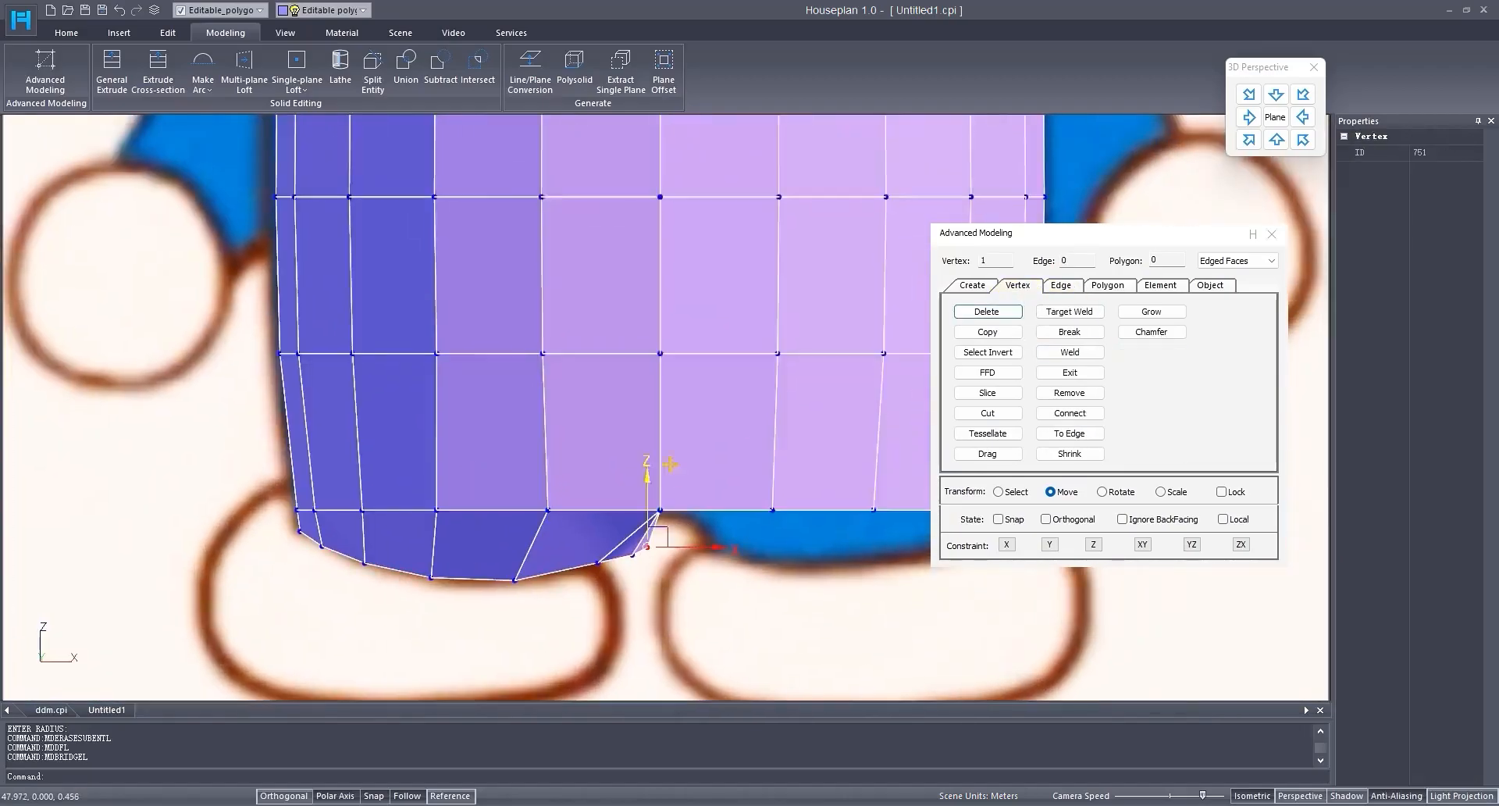
pyautogui.scroll(1, 669, 484)
pyautogui.moveTo(628, 495); pyautogui.dragTo(674, 532)
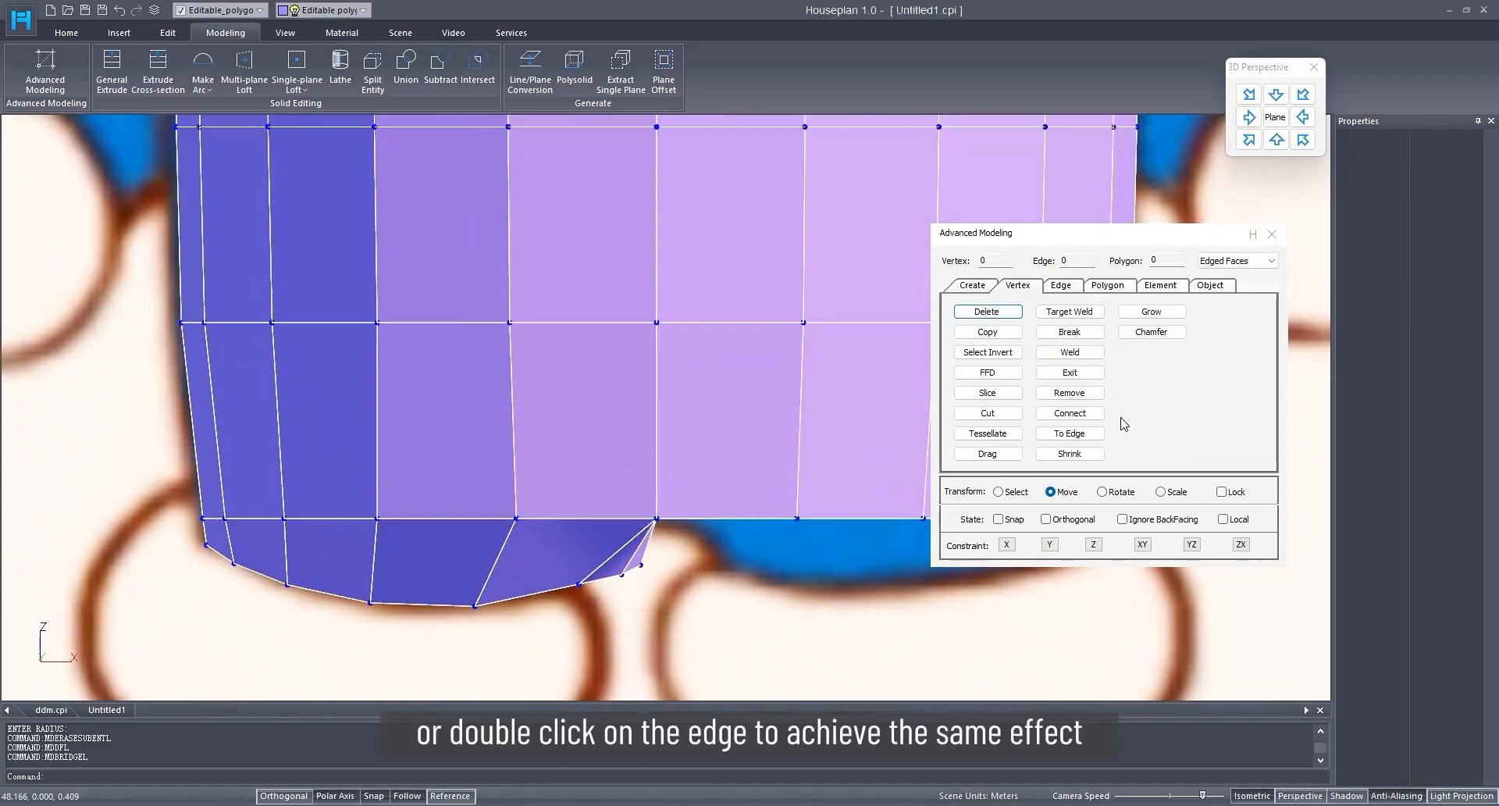
# Step: Select the whole bottom edge loop of the leg and copy it down along Z to start the foot
pyautogui.click(1060, 285)
pyautogui.doubleClick(556, 587)
pyautogui.keyDown('shift'); pyautogui.moveTo(422, 523); pyautogui.dragTo(422, 613); pyautogui.keyUp('shift')
pyautogui.moveTo(464, 674); pyautogui.dragTo(550, 527, button='middle')
# Step: Flatten the copied foot edge loop by setting its Z scale to 0
pyautogui.rightClick(1161, 491)
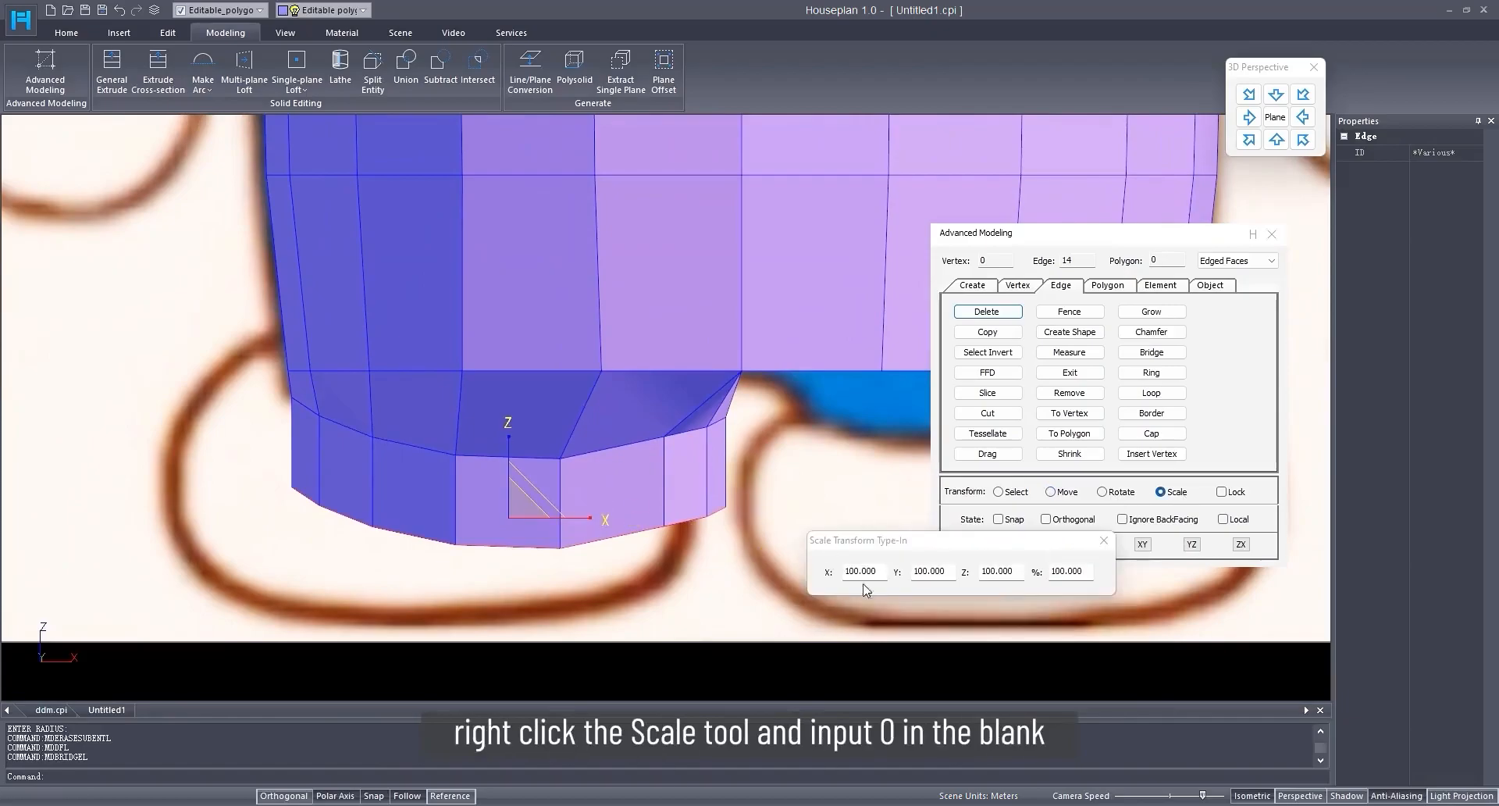
pyautogui.click(1022, 574)
pyautogui.write('0')
pyautogui.press('Return')
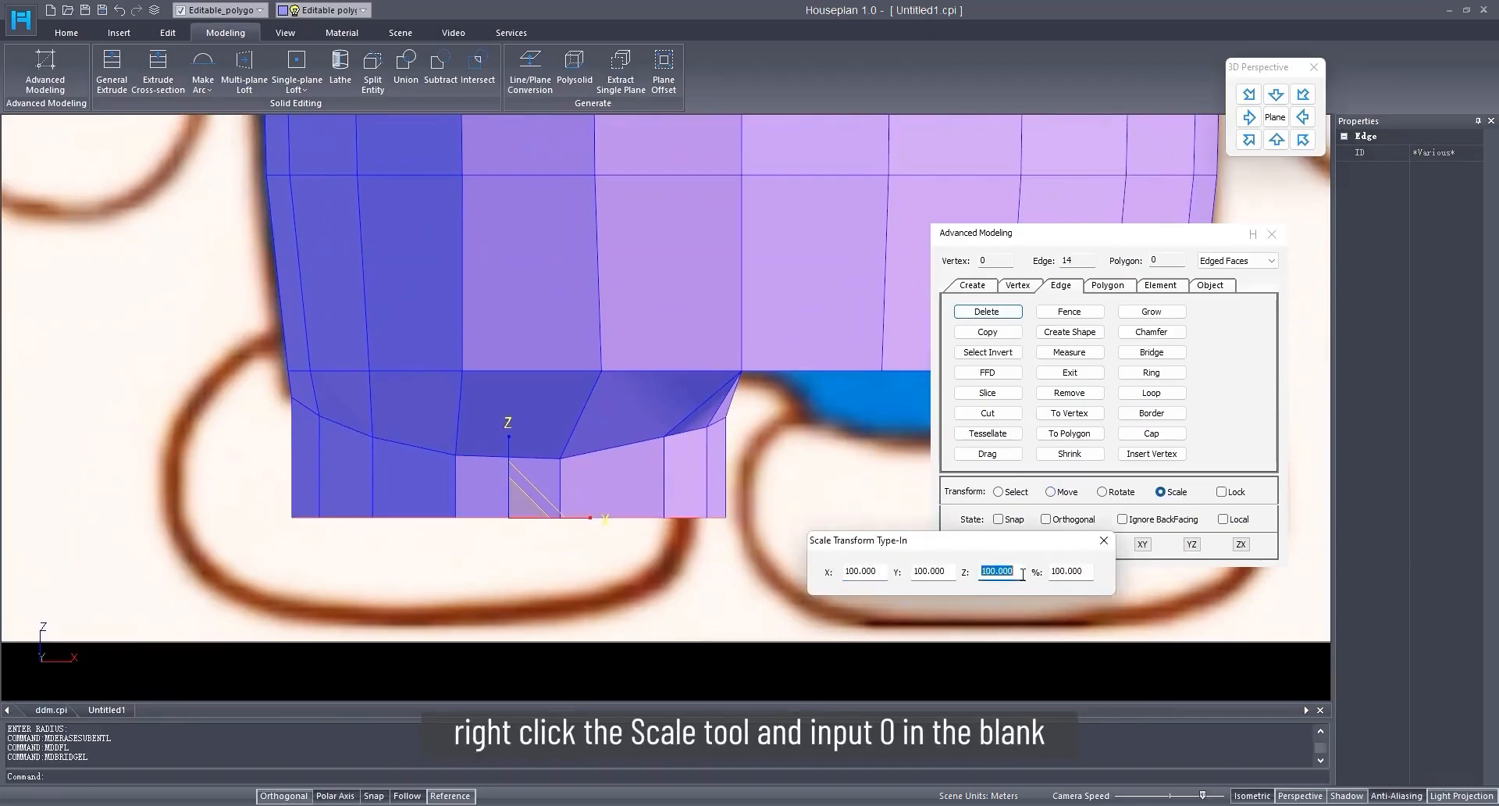
pyautogui.click(1103, 540)
# Step: Move the flattened edge loop down to the foot's base, enlarge it slightly and shift it under the reference foot
pyautogui.click(1074, 492)
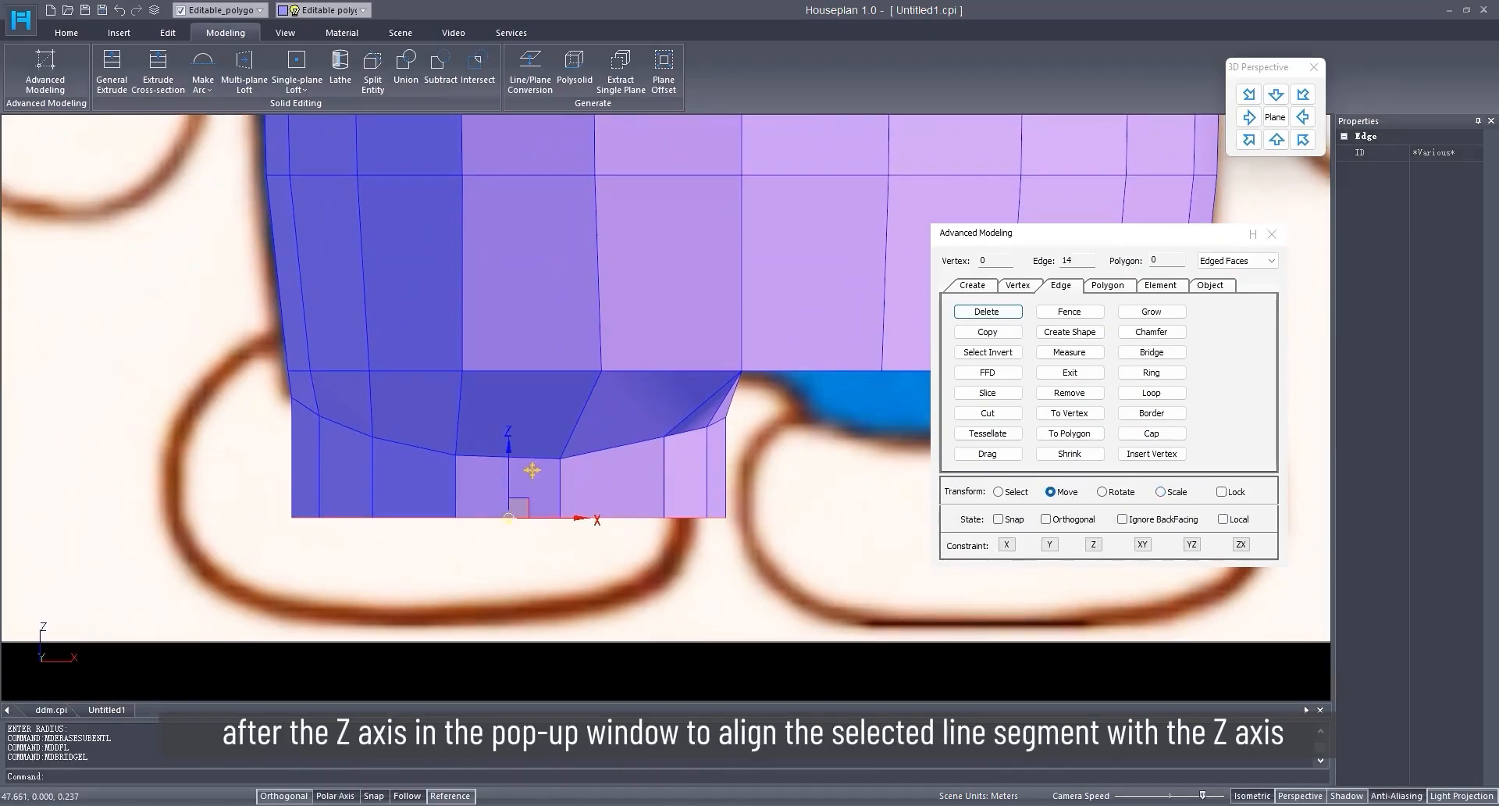
pyautogui.moveTo(509, 468); pyautogui.dragTo(507, 550)
pyautogui.click(1160, 491)
pyautogui.moveTo(512, 595); pyautogui.dragTo(698, 577)
pyautogui.moveTo(568, 598)
pyautogui.mouseDown()
pyautogui.moveTo(476, 597)
pyautogui.moveTo(439, 576)
pyautogui.moveTo(467, 577)
pyautogui.moveTo(382, 603)
pyautogui.mouseUp()
pyautogui.click(1160, 492)
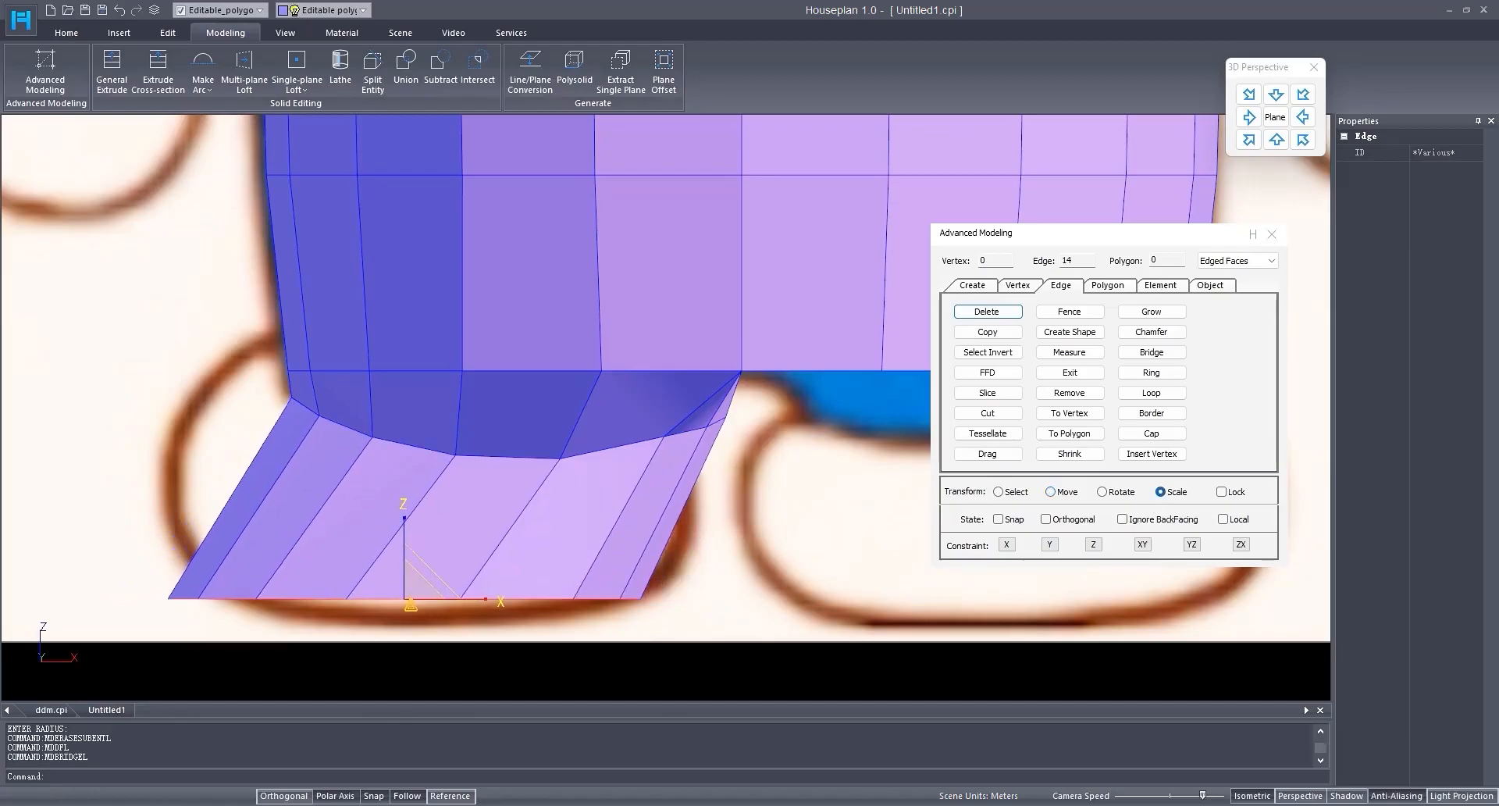
pyautogui.moveTo(459, 600); pyautogui.dragTo(496, 587)
# Step: Divide the foot's side edges into 2 segments with Measure and scale the new middle edge ring outward
pyautogui.moveTo(727, 521); pyautogui.dragTo(807, 502, button='middle')
pyautogui.moveTo(318, 500); pyautogui.dragTo(133, 502)
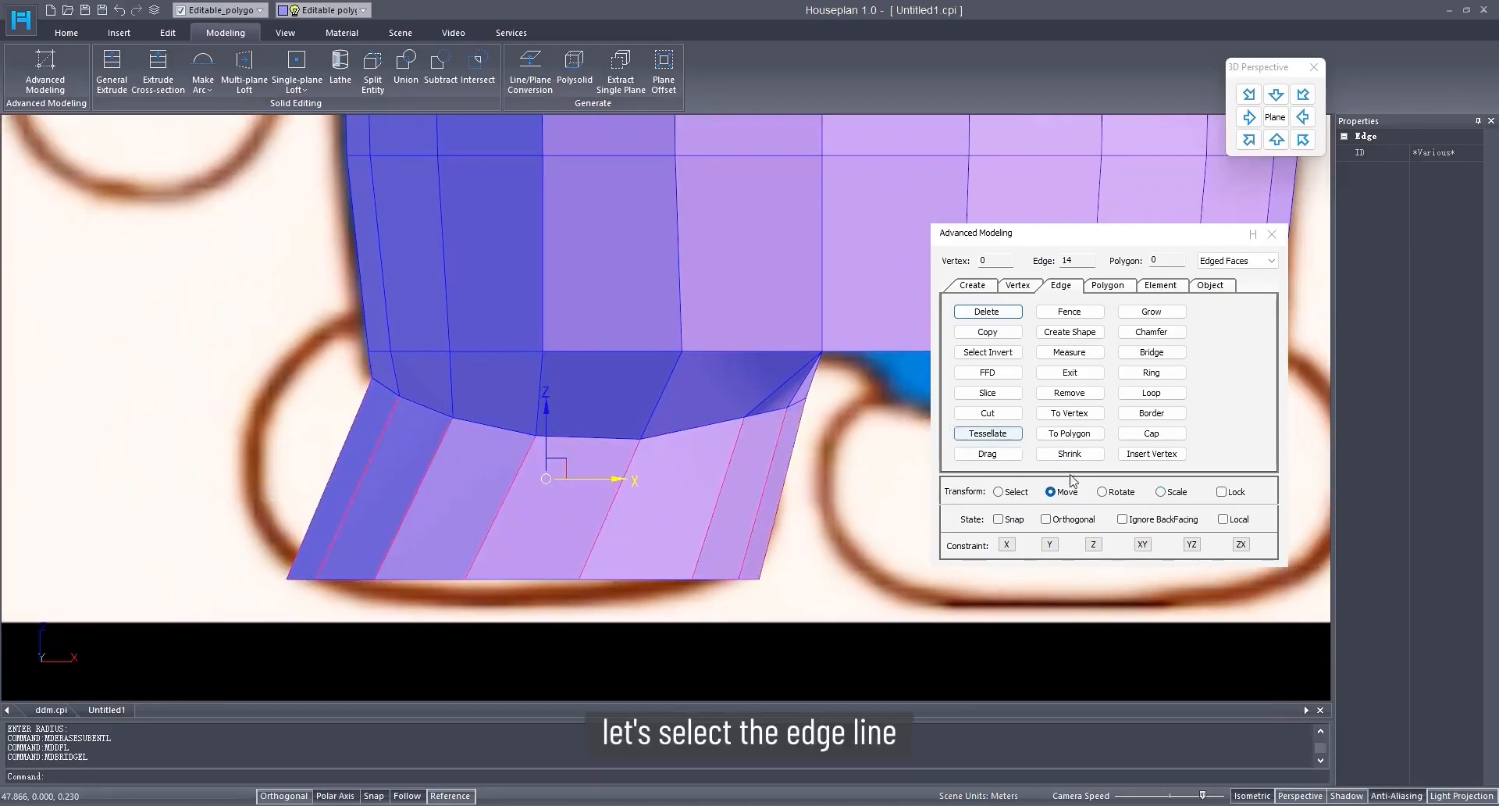
pyautogui.click(1098, 355)
pyautogui.click(710, 231)
pyautogui.click(1159, 492)
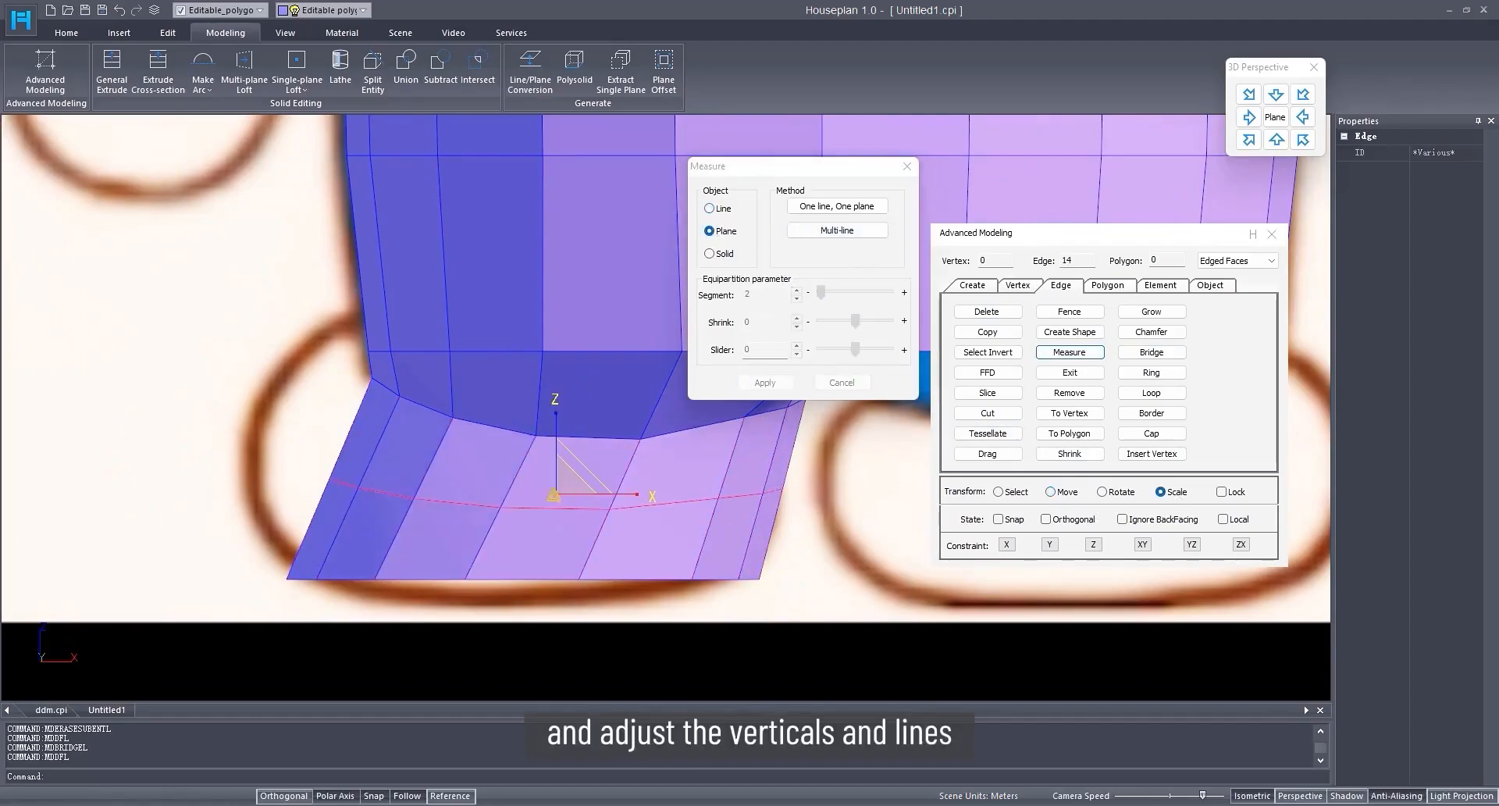
pyautogui.moveTo(557, 491)
pyautogui.mouseDown()
pyautogui.moveTo(601, 491)
pyautogui.moveTo(580, 495)
pyautogui.mouseUp()
# Step: Select the foot's bottom edge loop, position it on the foot's base and scale it inward to follow the outline
pyautogui.click(1051, 492)
pyautogui.scroll(-1, 512, 589)
pyautogui.moveTo(151, 646); pyautogui.dragTo(784, 500)
pyautogui.moveTo(526, 495); pyautogui.dragTo(529, 557)
pyautogui.click(1165, 492)
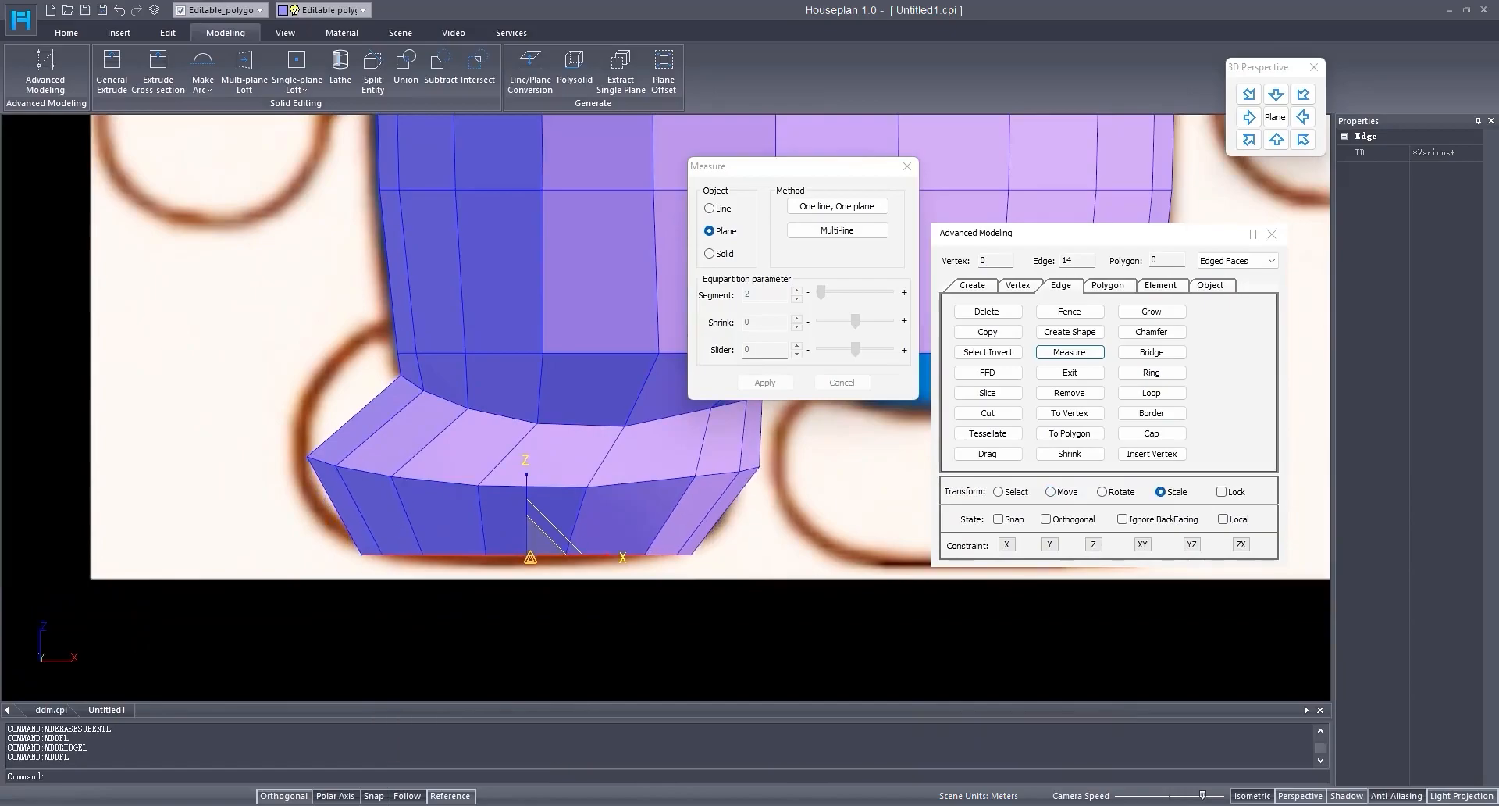
# Step: Divide the foot's lower side edges into 2 segments with Measure and scale the new edge ring to the reference outline
pyautogui.moveTo(788, 518); pyautogui.dragTo(221, 512)
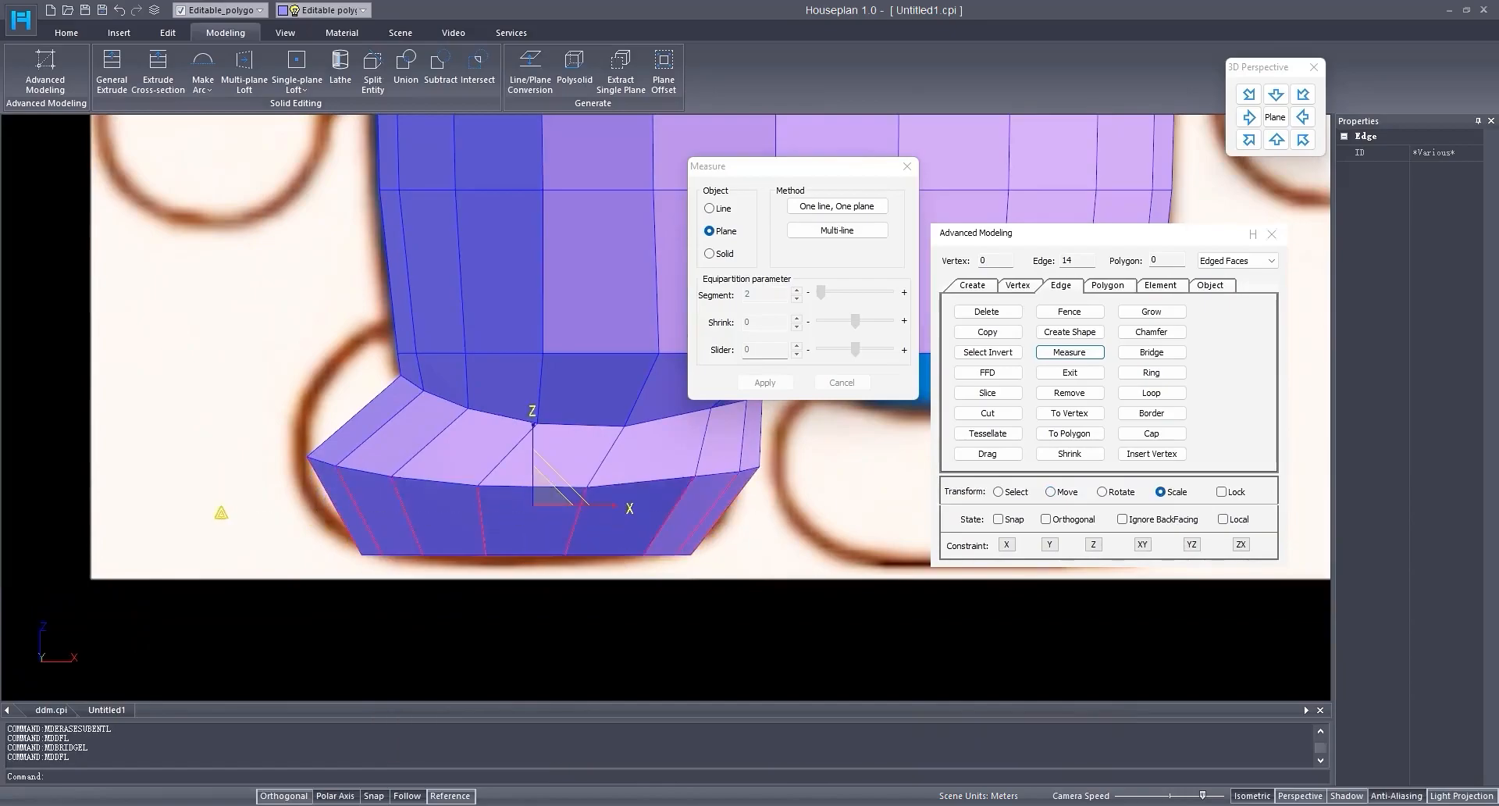
pyautogui.click(864, 232)
pyautogui.click(765, 382)
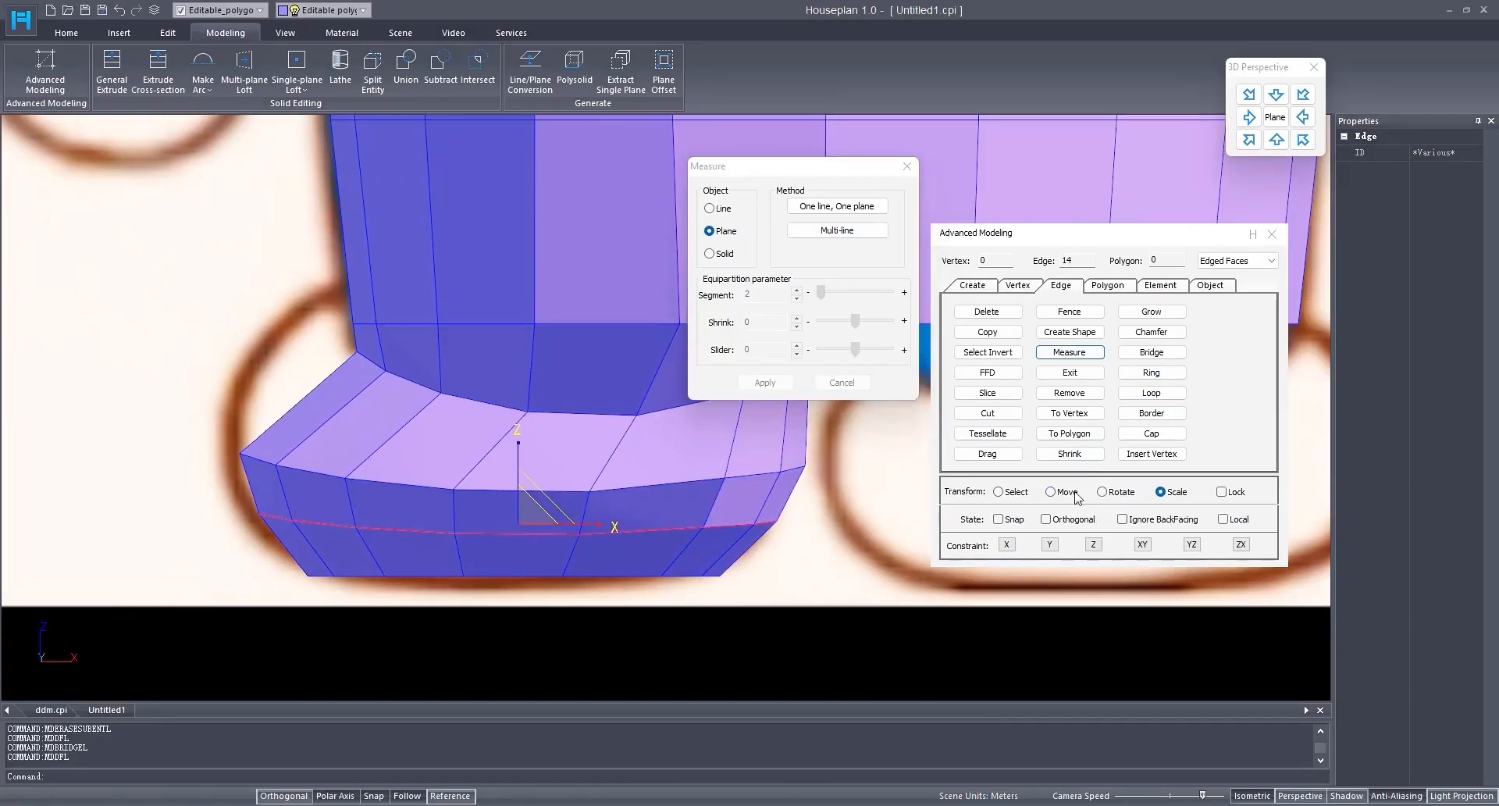
pyautogui.moveTo(577, 524); pyautogui.dragTo(571, 524)
pyautogui.moveTo(570, 524); pyautogui.dragTo(557, 558, button='middle')
# Step: Divide the foot's upper side edges into 2 segments with Measure, then scale and move the new ring to round the foot
pyautogui.click(474, 485)
pyautogui.doubleClick(378, 474)
pyautogui.click(868, 232)
pyautogui.click(766, 385)
pyautogui.moveTo(578, 438); pyautogui.dragTo(553, 446, button='middle')
pyautogui.click(1160, 492)
pyautogui.moveTo(531, 454); pyautogui.dragTo(552, 441)
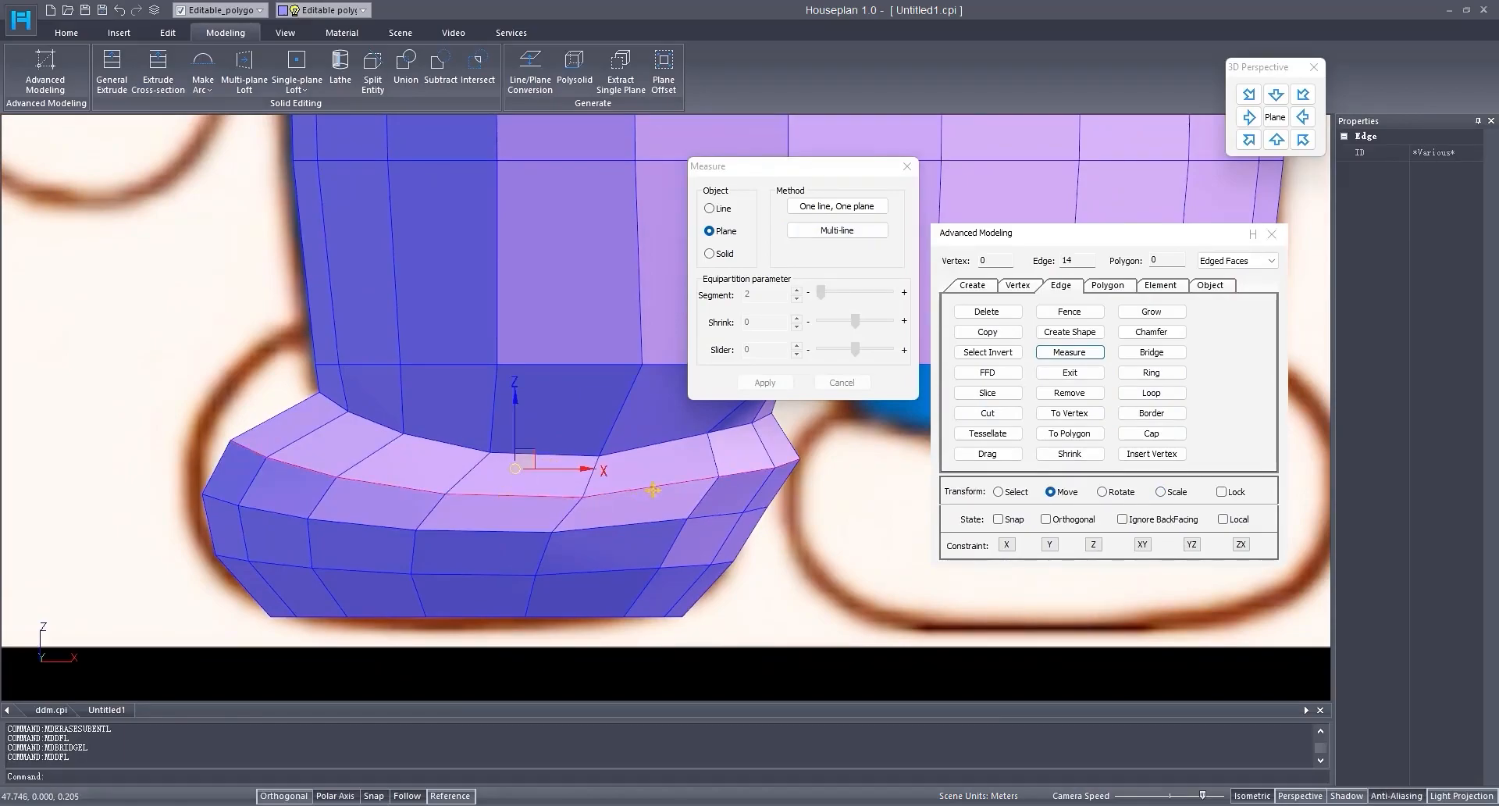
pyautogui.moveTo(569, 467); pyautogui.dragTo(549, 468)
# Step: Split another edge ring on the foot's upper part into 2 segments and move the outer tip edges toward the outline
pyautogui.doubleClick(350, 459)
pyautogui.click(837, 230)
pyautogui.click(764, 382)
pyautogui.scroll(3, 263, 380)
pyautogui.moveTo(387, 468); pyautogui.dragTo(387, 468)
pyautogui.moveTo(347, 421); pyautogui.dragTo(288, 394)
# Step: Divide the edges across the foot's top band into 2 segments with Measure's Plane multi-line method
pyautogui.click(365, 415)
pyautogui.keyDown('shift'); pyautogui.click(482, 469); pyautogui.keyUp('shift')
pyautogui.scroll(-2, 482, 468)
pyautogui.click(836, 230)
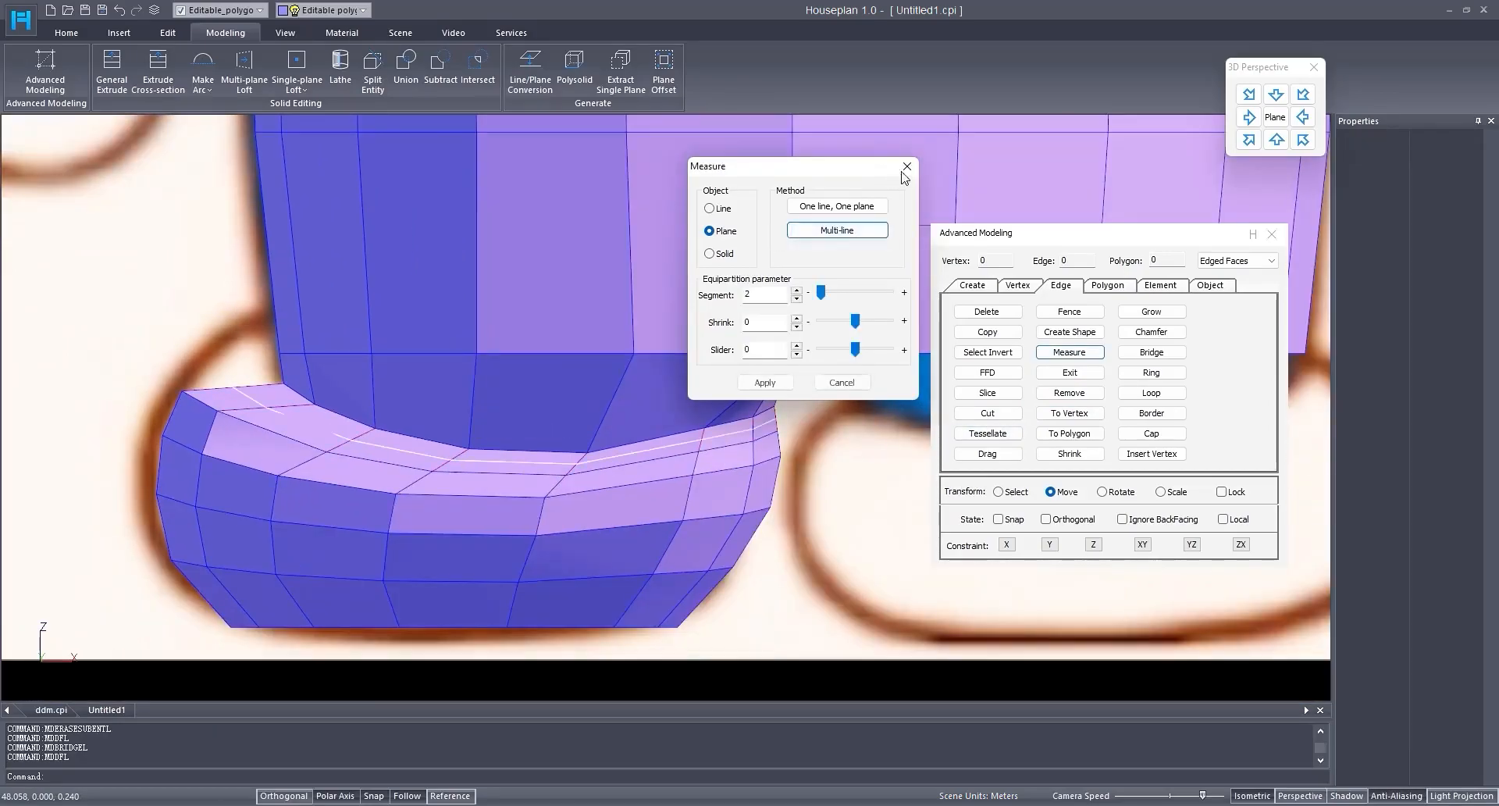
pyautogui.click(906, 167)
# Step: Split the band between the leg and the new edge line into 2 segments, again with Measure's Plane multi-line method
pyautogui.click(1079, 355)
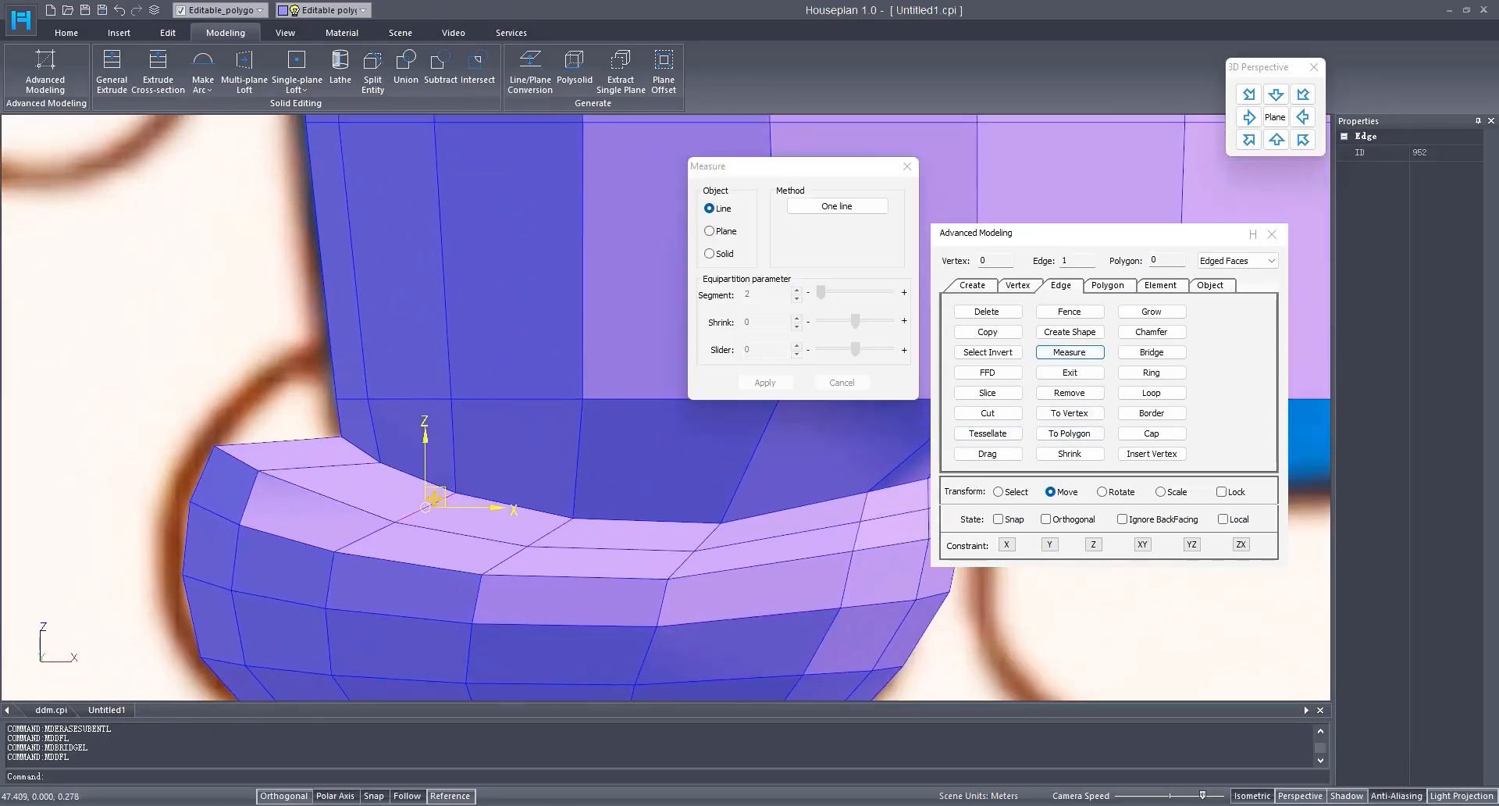
pyautogui.keyDown('shift'); pyautogui.click(551, 532); pyautogui.keyUp('shift')
pyautogui.click(710, 230)
pyautogui.click(836, 230)
pyautogui.click(769, 383)
pyautogui.click(905, 173)
# Step: Move the edges at the foot's outer tip up and outward to meet the reference outline
pyautogui.moveTo(363, 514); pyautogui.dragTo(363, 515)
pyautogui.moveTo(344, 436); pyautogui.dragTo(317, 384)
pyautogui.scroll(-2, 305, 367)
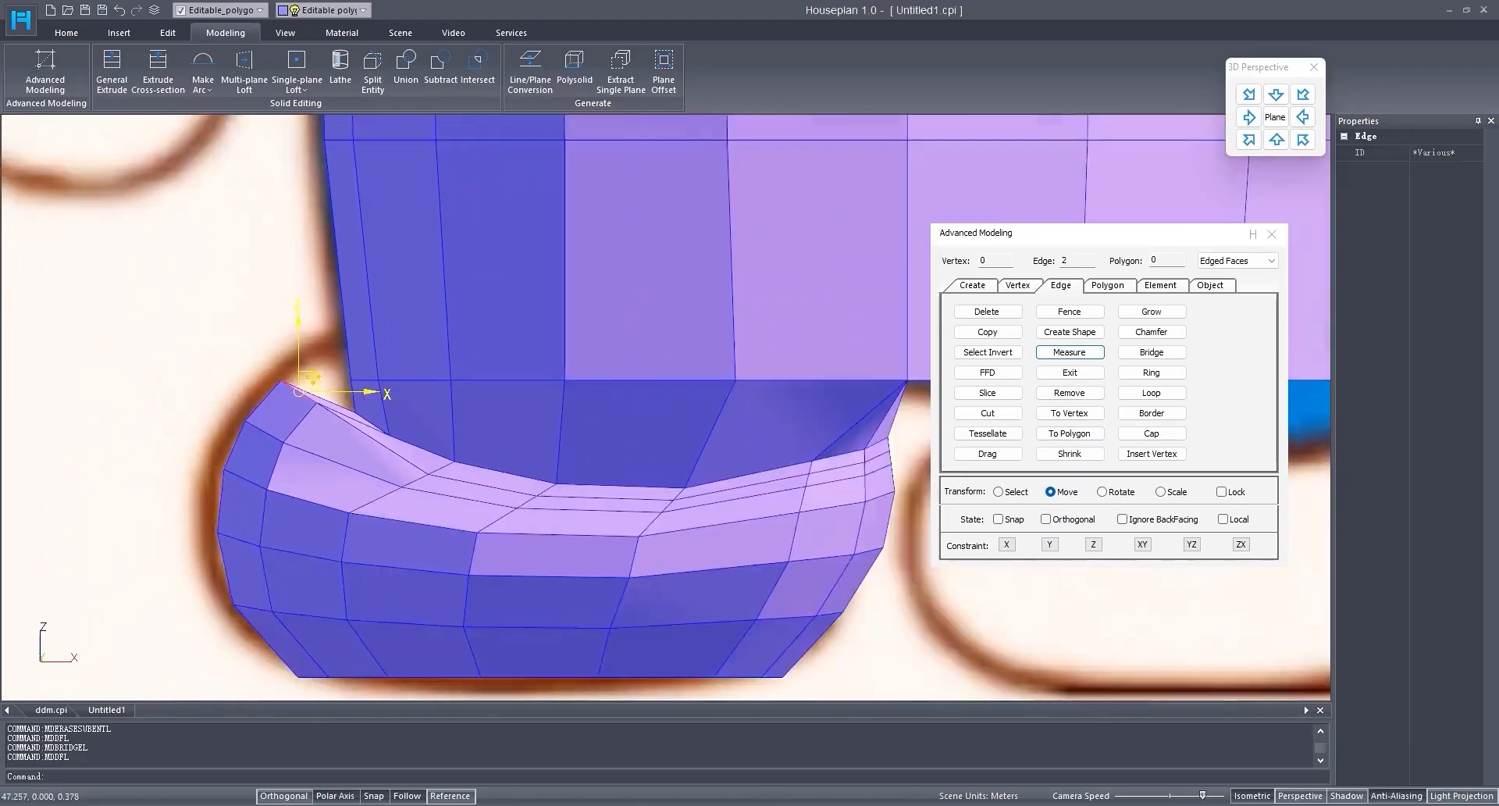
pyautogui.scroll(4, 401, 514)
pyautogui.scroll(-2, 401, 515)
pyautogui.scroll(2, 426, 521)
pyautogui.scroll(-4, 426, 520)
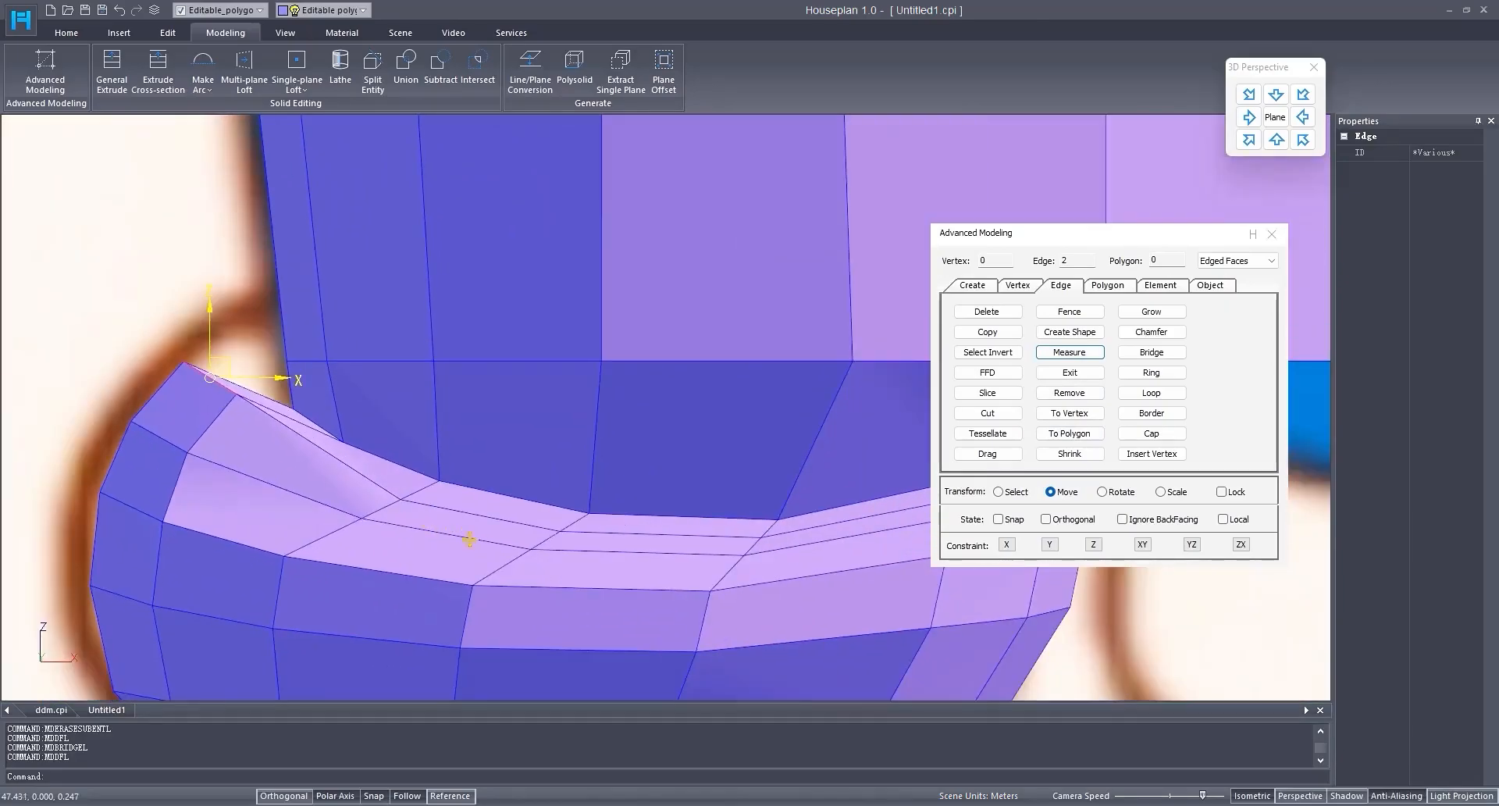
pyautogui.scroll(2, 636, 525)
pyautogui.scroll(-2, 684, 552)
pyautogui.moveTo(684, 552); pyautogui.dragTo(656, 498, button='middle')
# Step: Undo the last change and shift the vertical edge loops near the foot's inner side along X to even their spacing
pyautogui.click(1276, 145)
pyautogui.hotkey('ctrl', 'z')
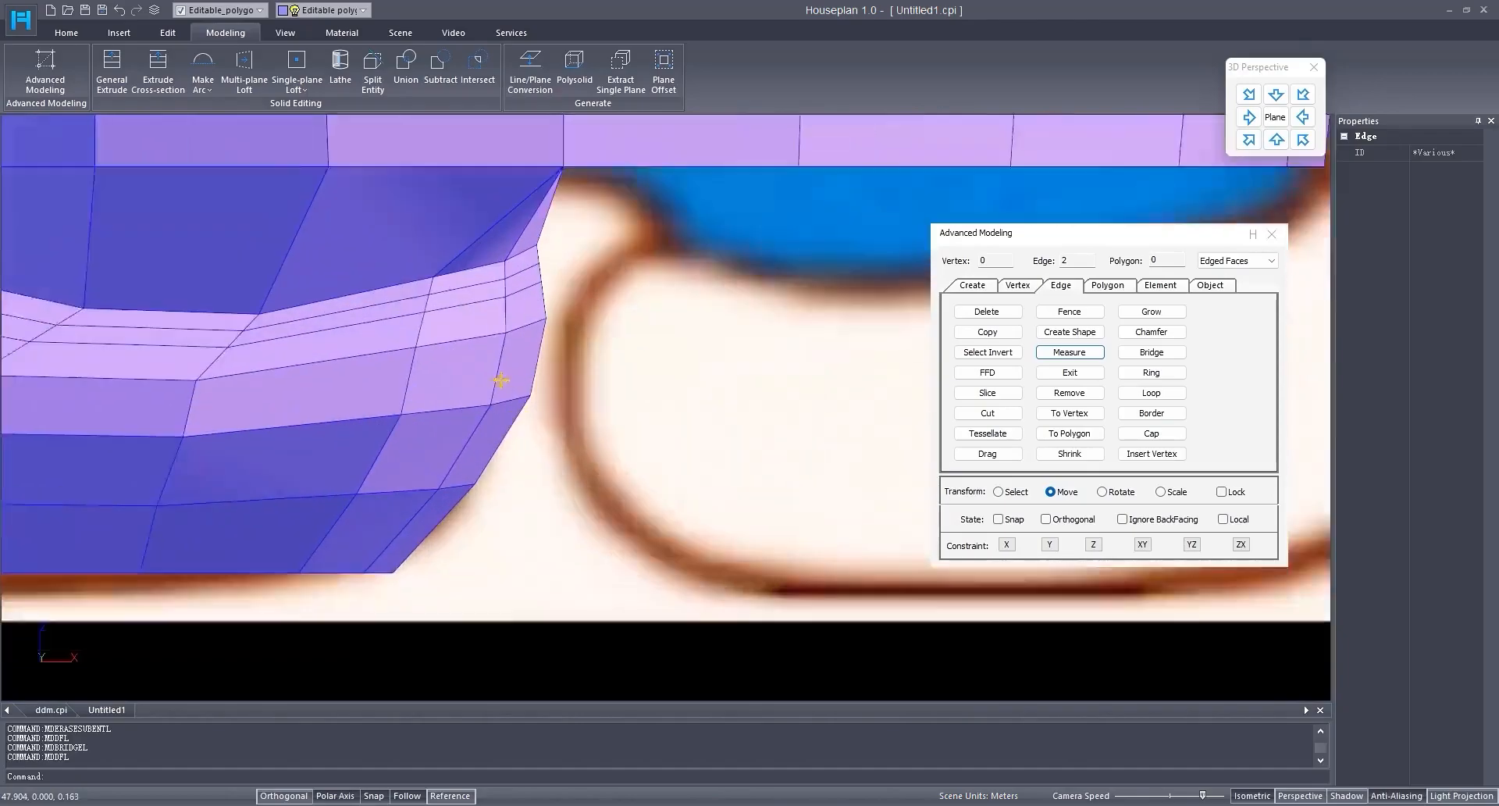
pyautogui.moveTo(520, 439); pyautogui.dragTo(520, 440)
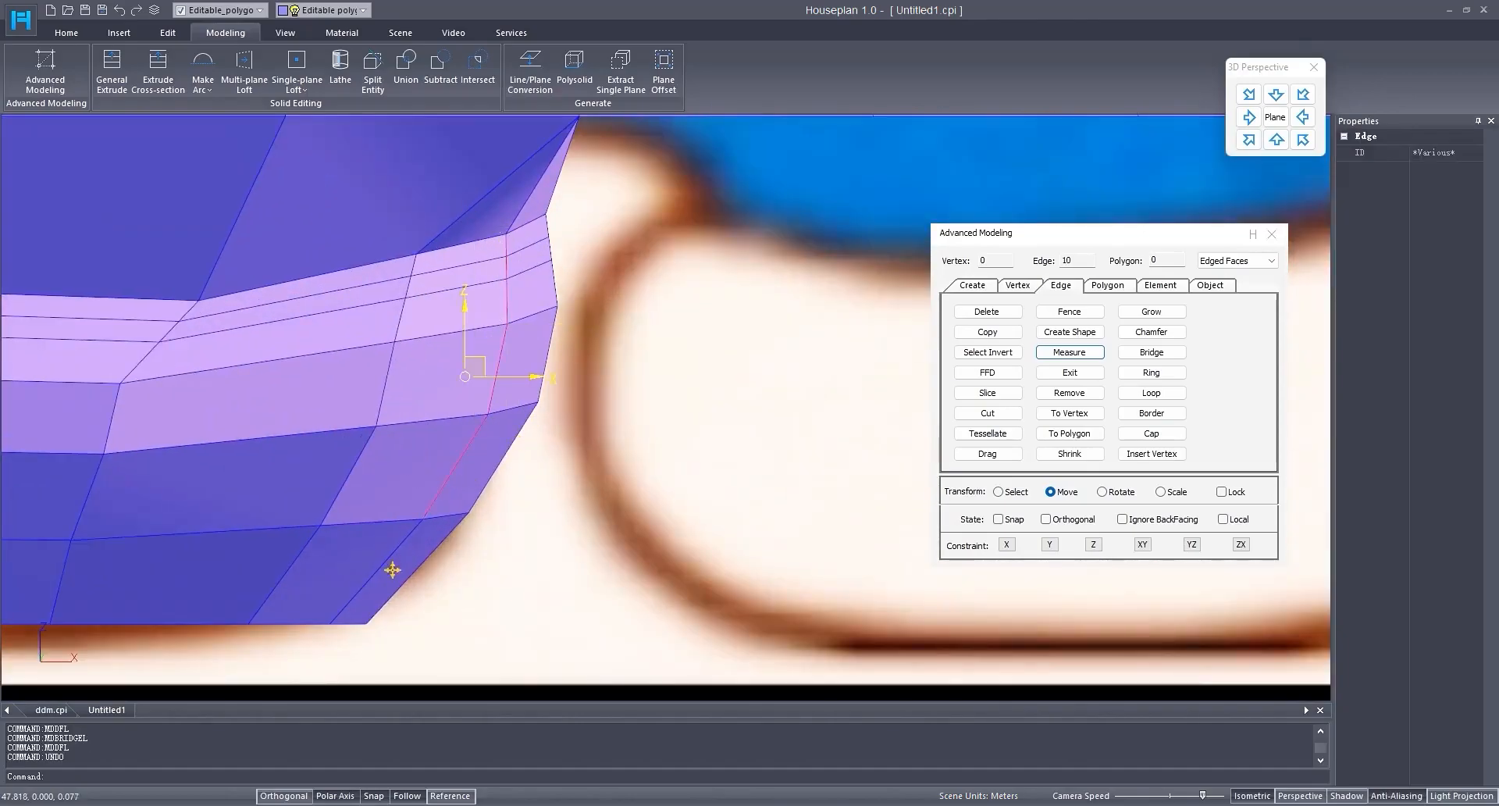
pyautogui.moveTo(349, 565); pyautogui.dragTo(406, 574)
pyautogui.scroll(-1, 487, 570)
pyautogui.moveTo(487, 570); pyautogui.dragTo(557, 591, button='middle')
pyautogui.moveTo(562, 472); pyautogui.dragTo(546, 473)
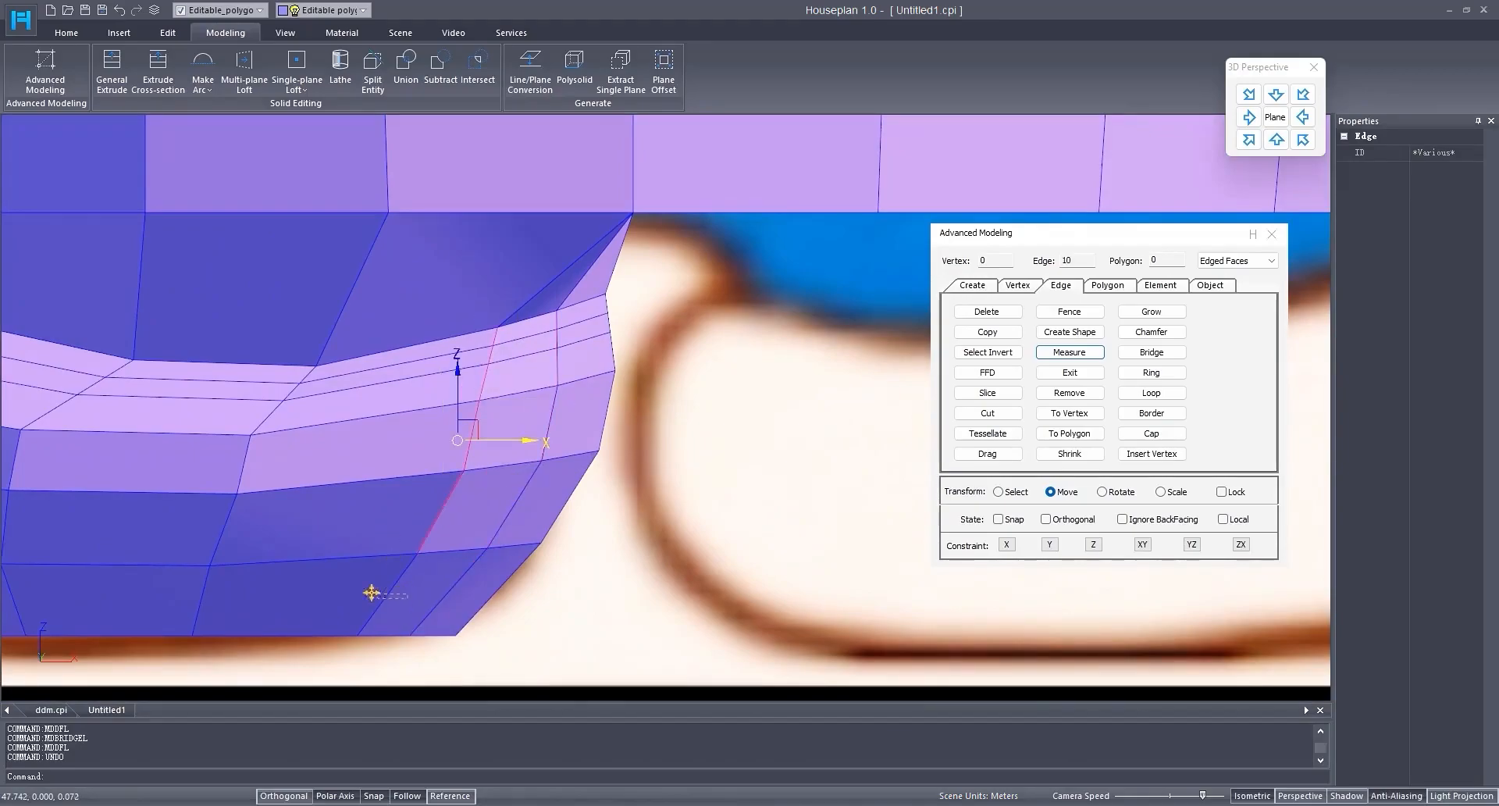
pyautogui.moveTo(491, 481); pyautogui.dragTo(471, 481)
pyautogui.scroll(-4, 471, 481)
pyautogui.scroll(3, 457, 460)
pyautogui.keyDown('shift'); pyautogui.moveTo(469, 481); pyautogui.dragTo(874, 511, button='middle'); pyautogui.keyUp('shift')
pyautogui.click(1248, 117)
pyautogui.scroll(3, 640, 353)
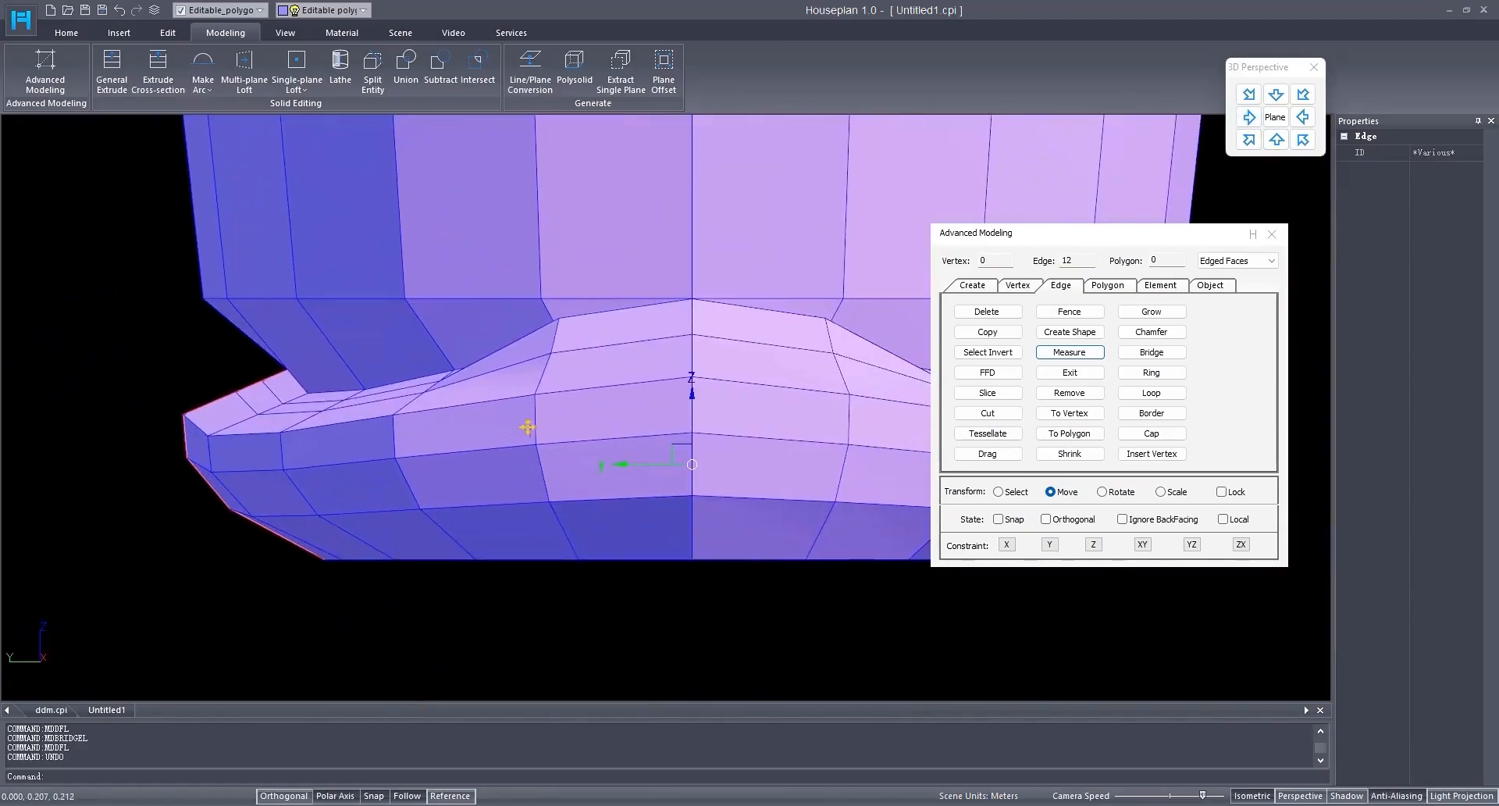
pyautogui.click(1275, 139)
# Step: Select the 12 vertices of the inner rows on both sides of the foot's top and scale them slightly outward along Y
pyautogui.click(1018, 286)
pyautogui.moveTo(341, 374); pyautogui.dragTo(428, 421)
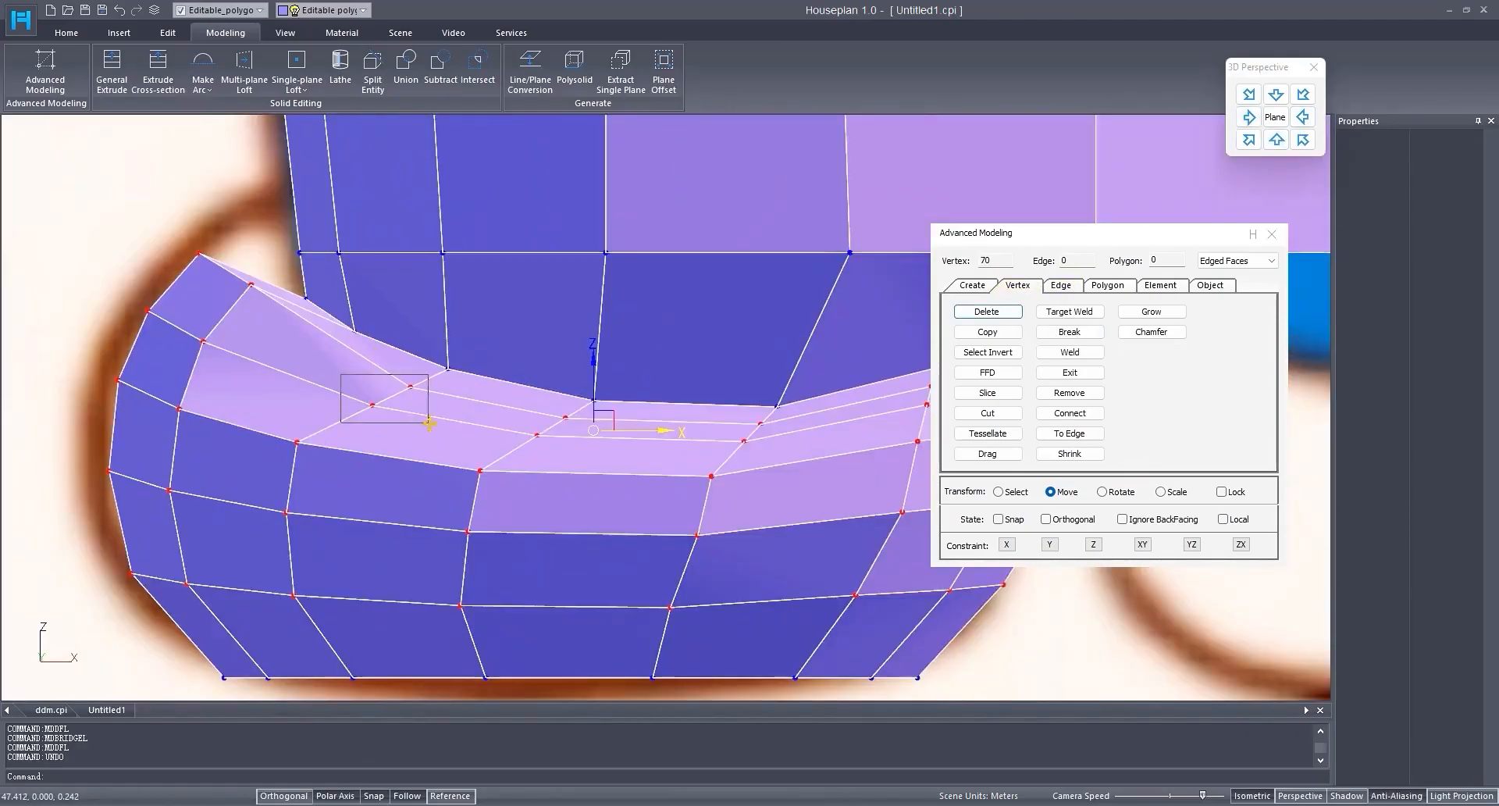
pyautogui.click(976, 286)
pyautogui.click(1019, 287)
pyautogui.moveTo(330, 372); pyautogui.dragTo(448, 422)
pyautogui.keyDown('ctrl'); pyautogui.moveTo(583, 455); pyautogui.dragTo(584, 455); pyautogui.keyUp('ctrl')
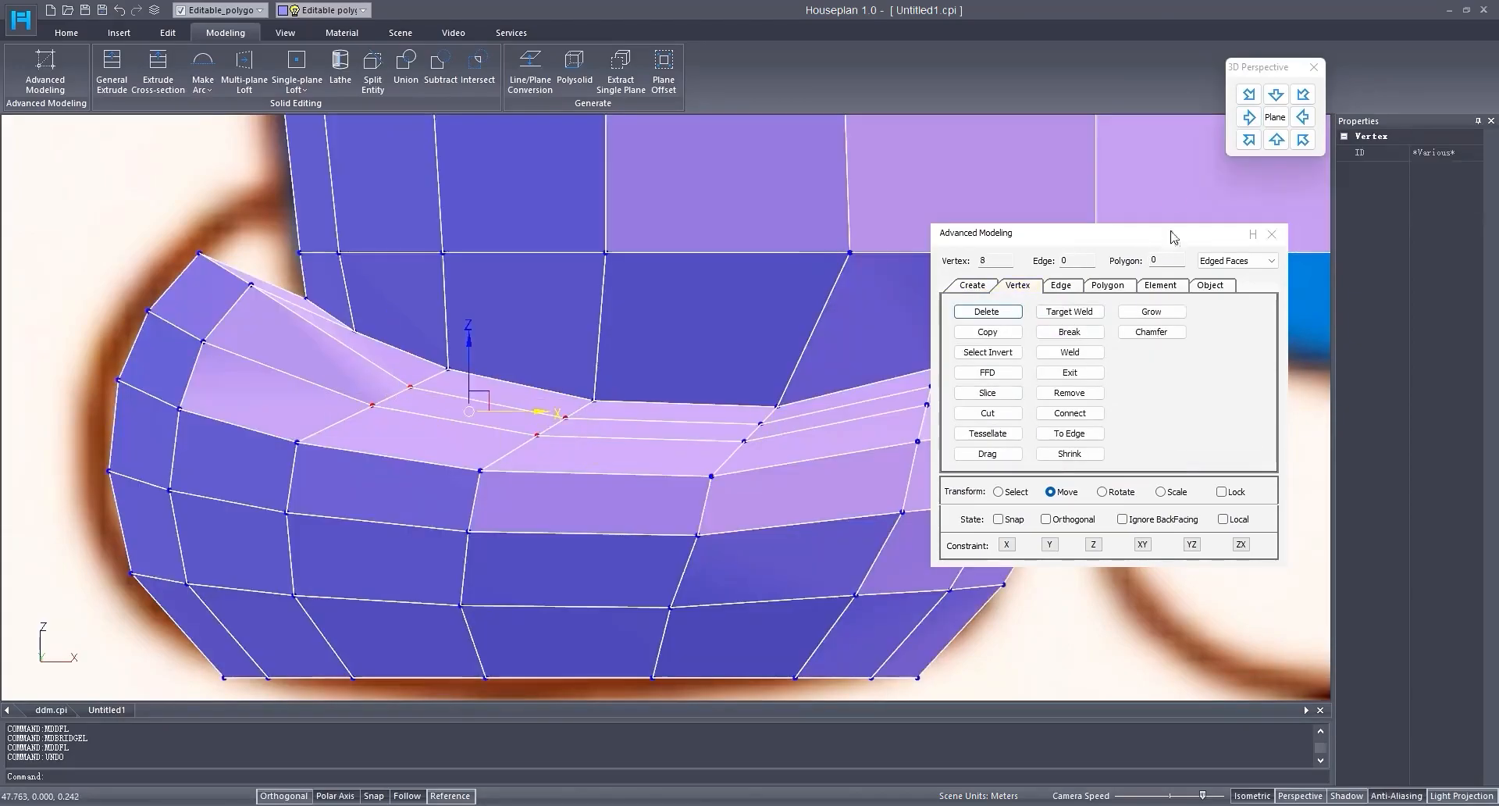
pyautogui.click(1249, 117)
pyautogui.scroll(2, 271, 477)
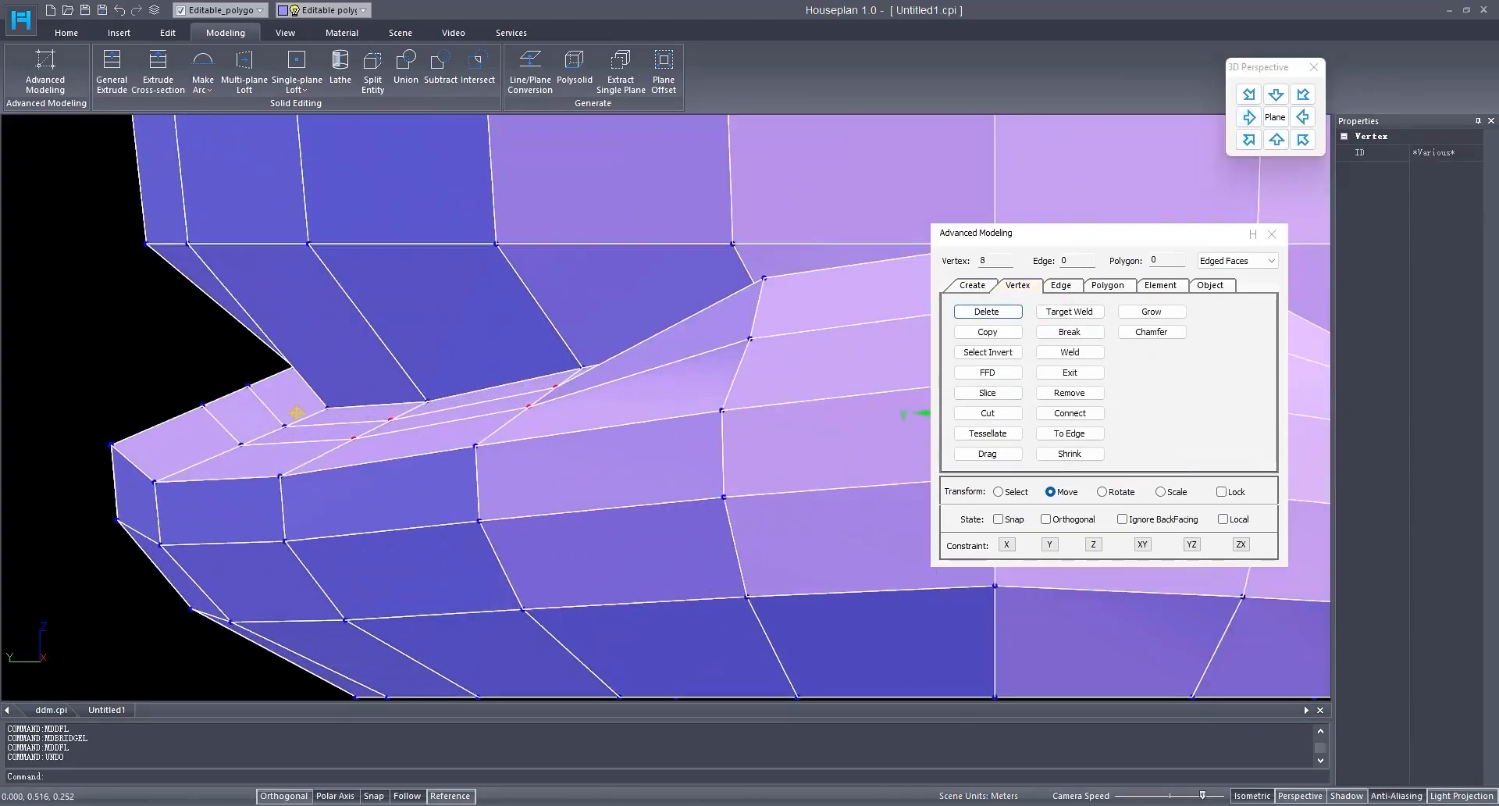
pyautogui.keyDown('ctrl'); pyautogui.moveTo(227, 452); pyautogui.dragTo(226, 452); pyautogui.keyUp('ctrl')
pyautogui.scroll(-4, 226, 453)
pyautogui.scroll(4, 777, 472)
pyautogui.keyDown('ctrl'); pyautogui.moveTo(782, 469); pyautogui.dragTo(811, 492); pyautogui.keyUp('ctrl')
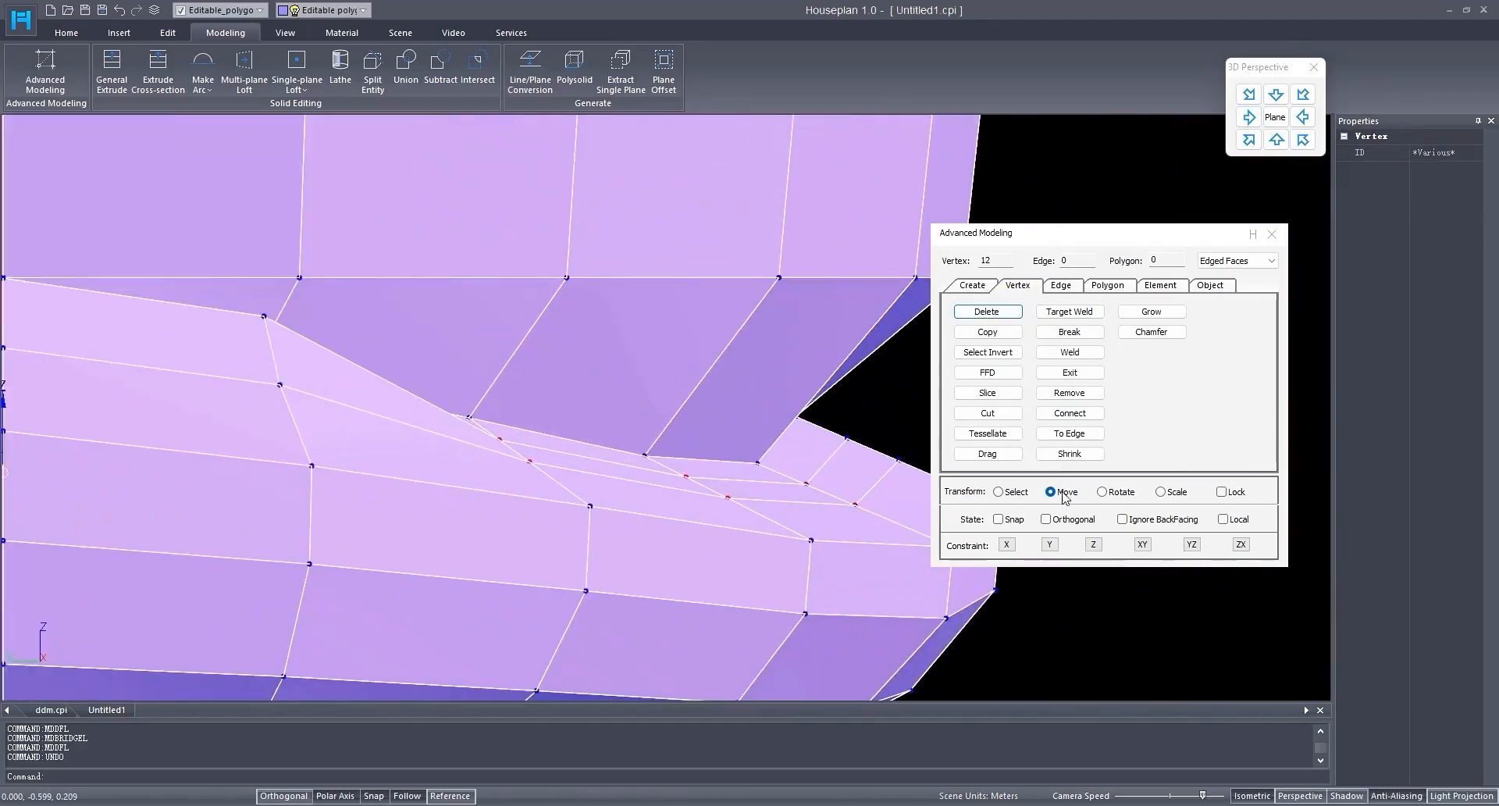
pyautogui.click(1161, 492)
pyautogui.moveTo(456, 492); pyautogui.dragTo(450, 490)
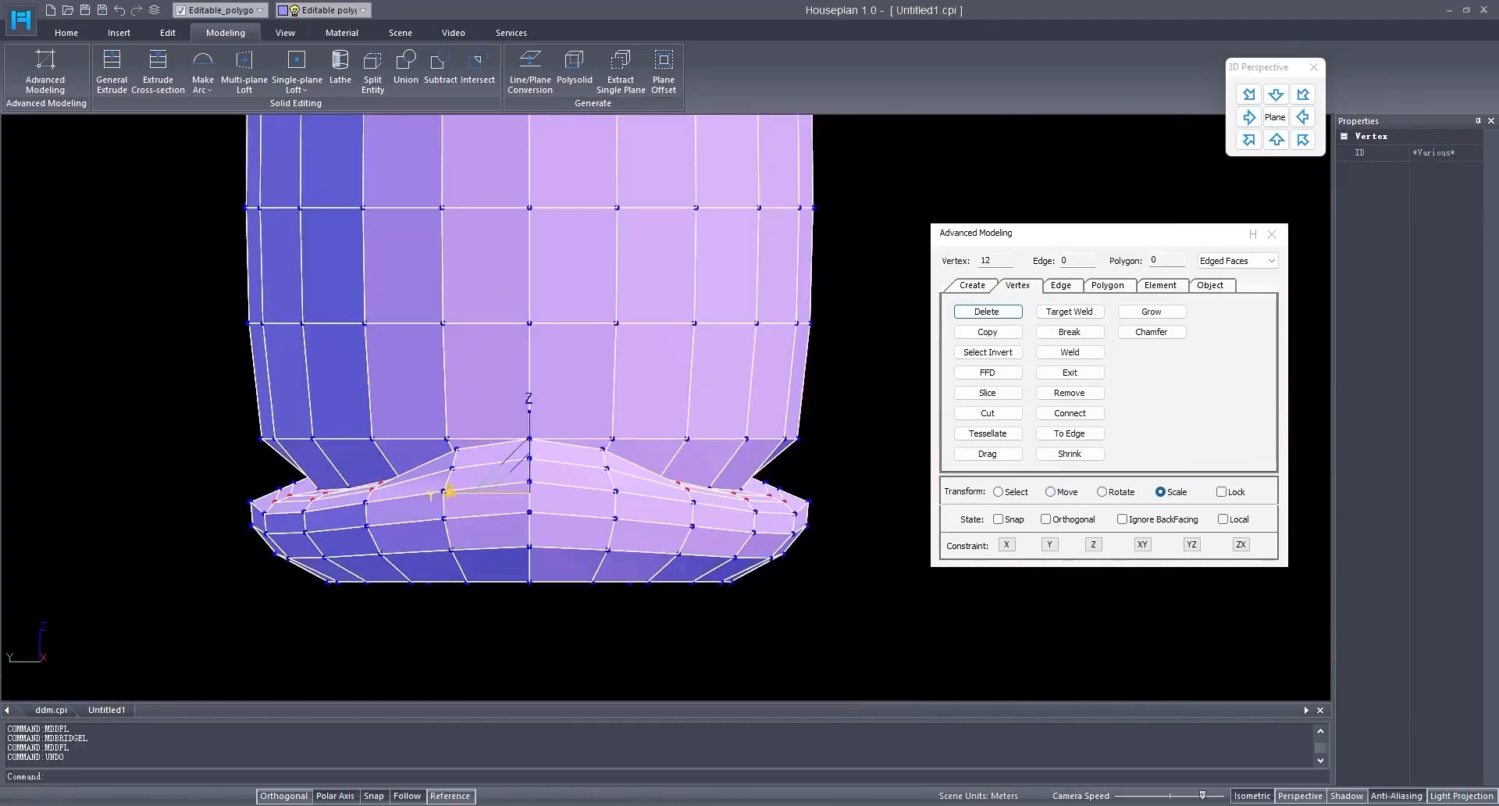
# Step: Select the surplus edges on the foot and remove them together with their points
pyautogui.moveTo(201, 483); pyautogui.dragTo(305, 580)
pyautogui.scroll(4, 305, 580)
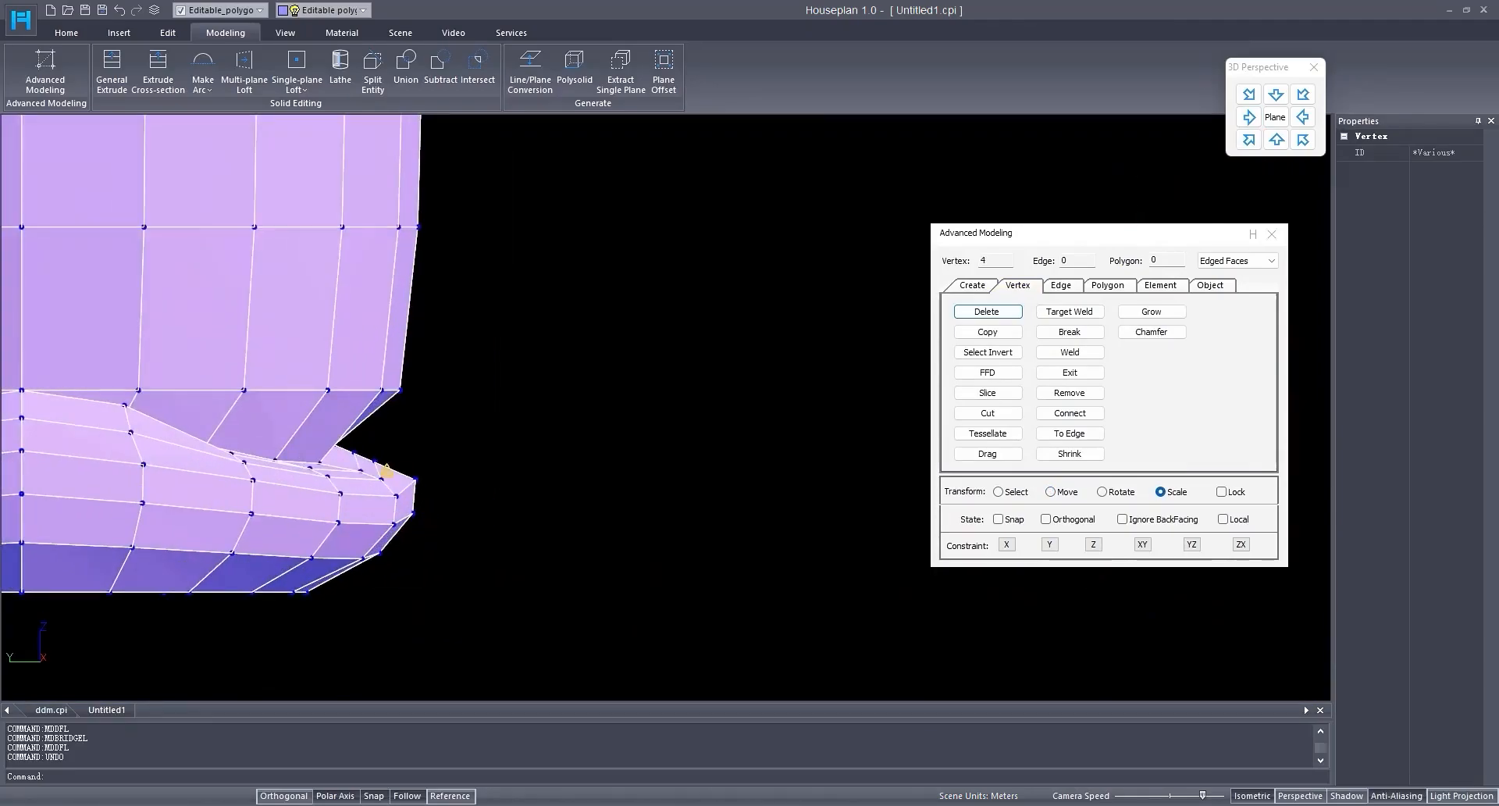
pyautogui.scroll(-3, 694, 568)
pyautogui.moveTo(471, 551); pyautogui.dragTo(574, 537, button='middle')
pyautogui.click(1275, 140)
pyautogui.scroll(3, 479, 525)
pyautogui.moveTo(70, 270); pyautogui.dragTo(211, 584)
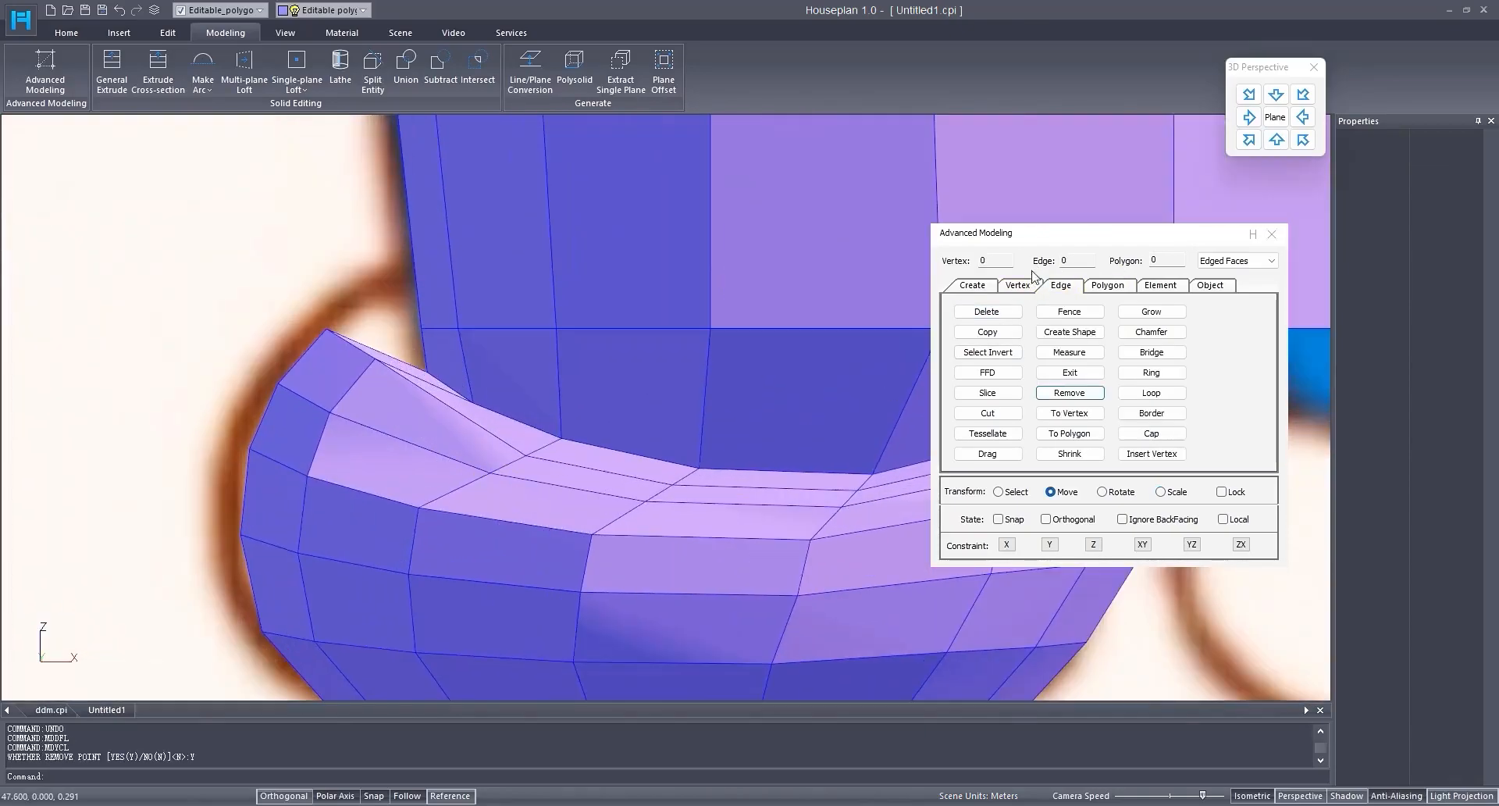
# Step: Select a symmetric vertex pair on the foot's upper rim and scale it along Y
pyautogui.click(1017, 285)
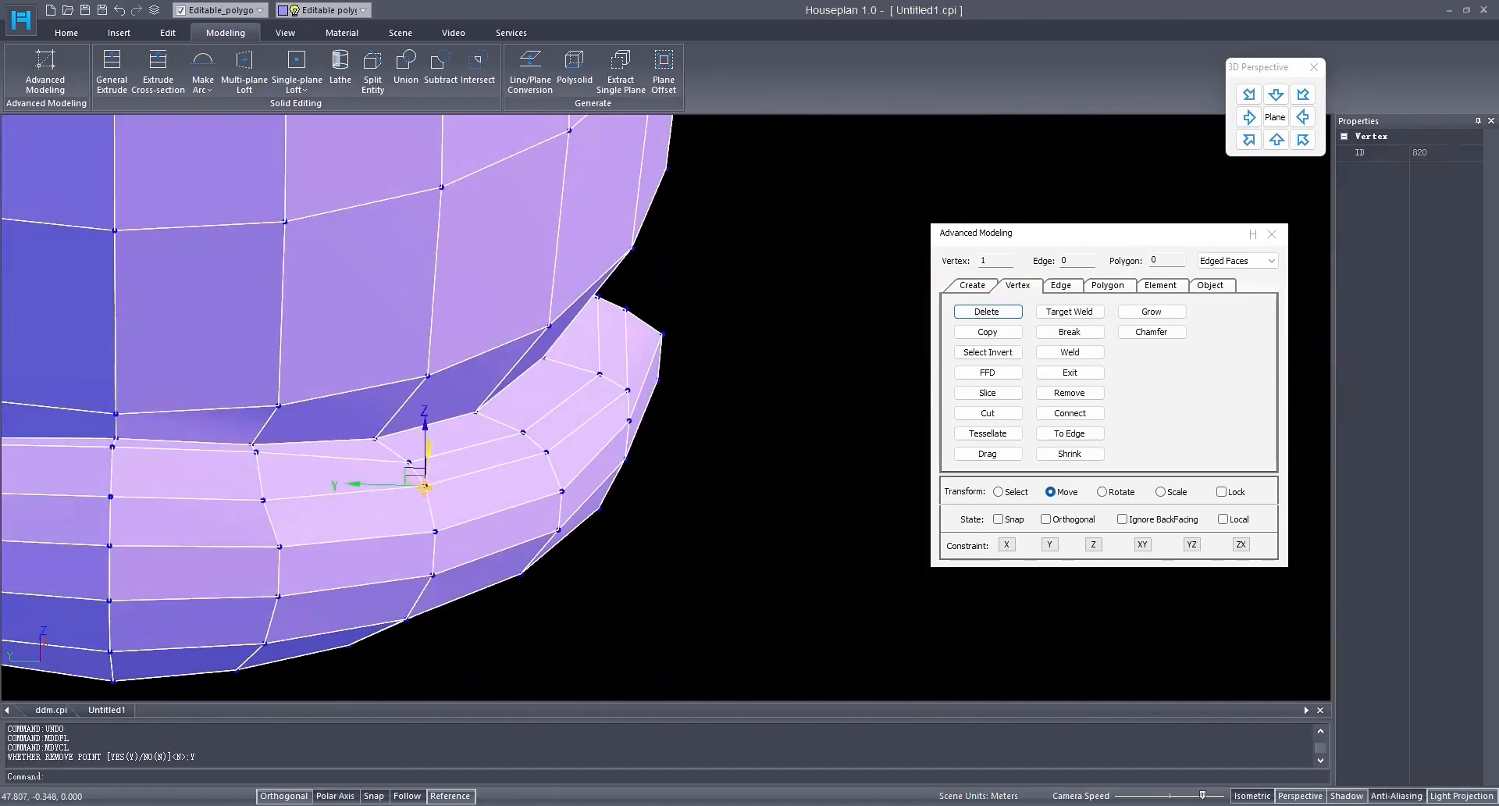
pyautogui.scroll(-2, 609, 509)
pyautogui.moveTo(424, 487); pyautogui.dragTo(807, 502, button='middle')
pyautogui.click(303, 503)
pyautogui.scroll(-1, 431, 594)
pyautogui.click(1160, 492)
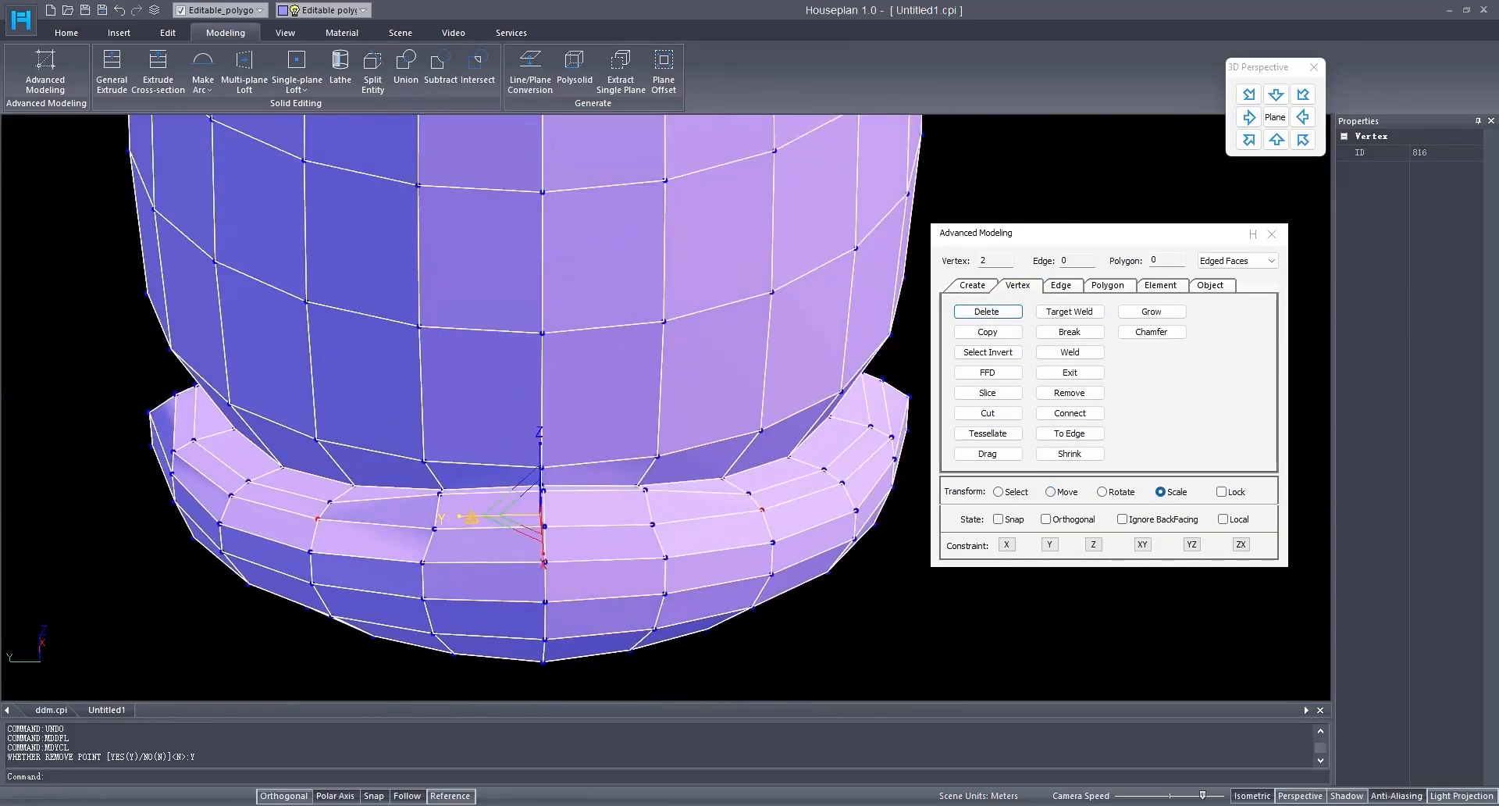
# Step: Select the next symmetric vertex pair on the foot's upper rim and adjust its spacing with Scale
pyautogui.keyDown('shift'); pyautogui.moveTo(545, 538); pyautogui.dragTo(411, 493, button='middle'); pyautogui.keyUp('shift')
pyautogui.scroll(2, 651, 543)
pyautogui.click(534, 495)
pyautogui.click(1276, 139)
pyautogui.scroll(3, 611, 461)
pyautogui.moveTo(631, 354); pyautogui.dragTo(694, 426)
pyautogui.keyDown('shift'); pyautogui.moveTo(693, 426); pyautogui.dragTo(798, 484, button='middle'); pyautogui.keyUp('shift')
pyautogui.moveTo(718, 444); pyautogui.dragTo(695, 441)
# Step: Move the vertex pair on the foot's front upper rim slightly along X toward the foot's inner side
pyautogui.keyDown('shift'); pyautogui.moveTo(695, 441); pyautogui.dragTo(528, 504, button='middle'); pyautogui.keyUp('shift')
pyautogui.scroll(-2, 512, 391)
pyautogui.moveTo(713, 504); pyautogui.dragTo(637, 505, button='middle')
pyautogui.scroll(1, 637, 506)
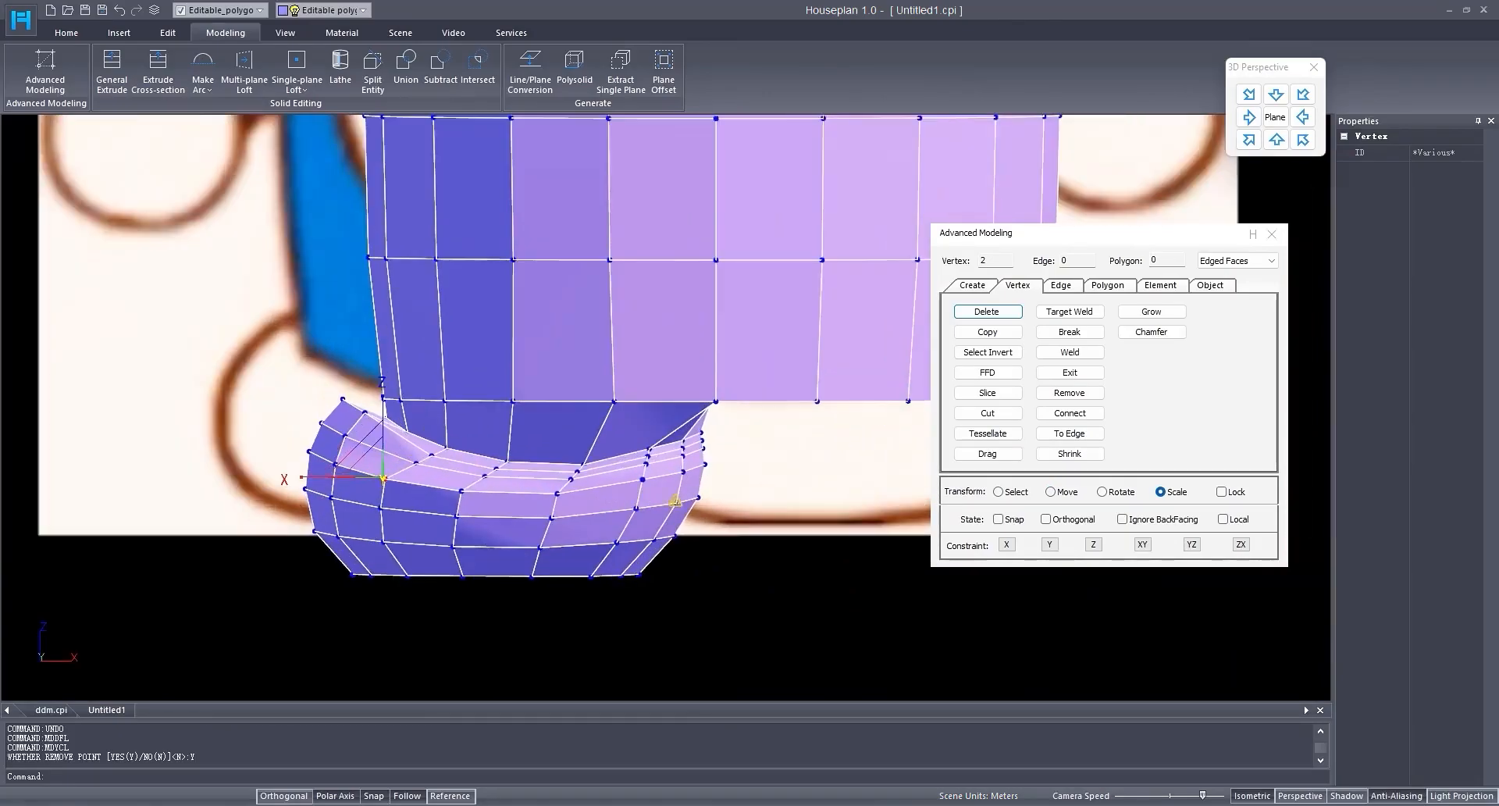
pyautogui.scroll(3, 683, 461)
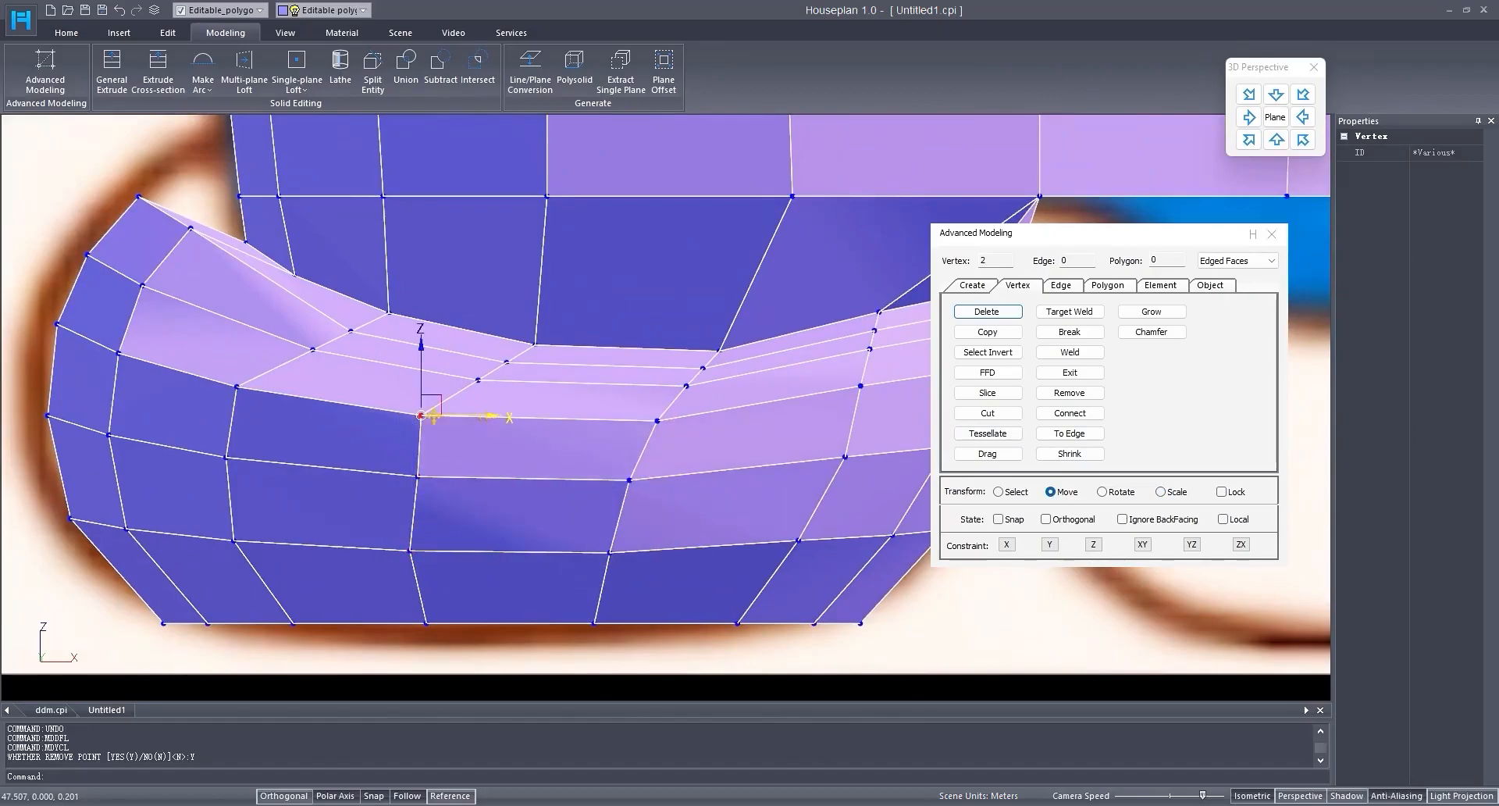
pyautogui.moveTo(455, 415); pyautogui.dragTo(470, 415)
pyautogui.scroll(-1, 344, 410)
pyautogui.moveTo(343, 410); pyautogui.dragTo(424, 459, button='middle')
# Step: Select the six vertices of the neighbouring column on the foot's sides and shift them along X
pyautogui.moveTo(308, 419); pyautogui.dragTo(355, 576)
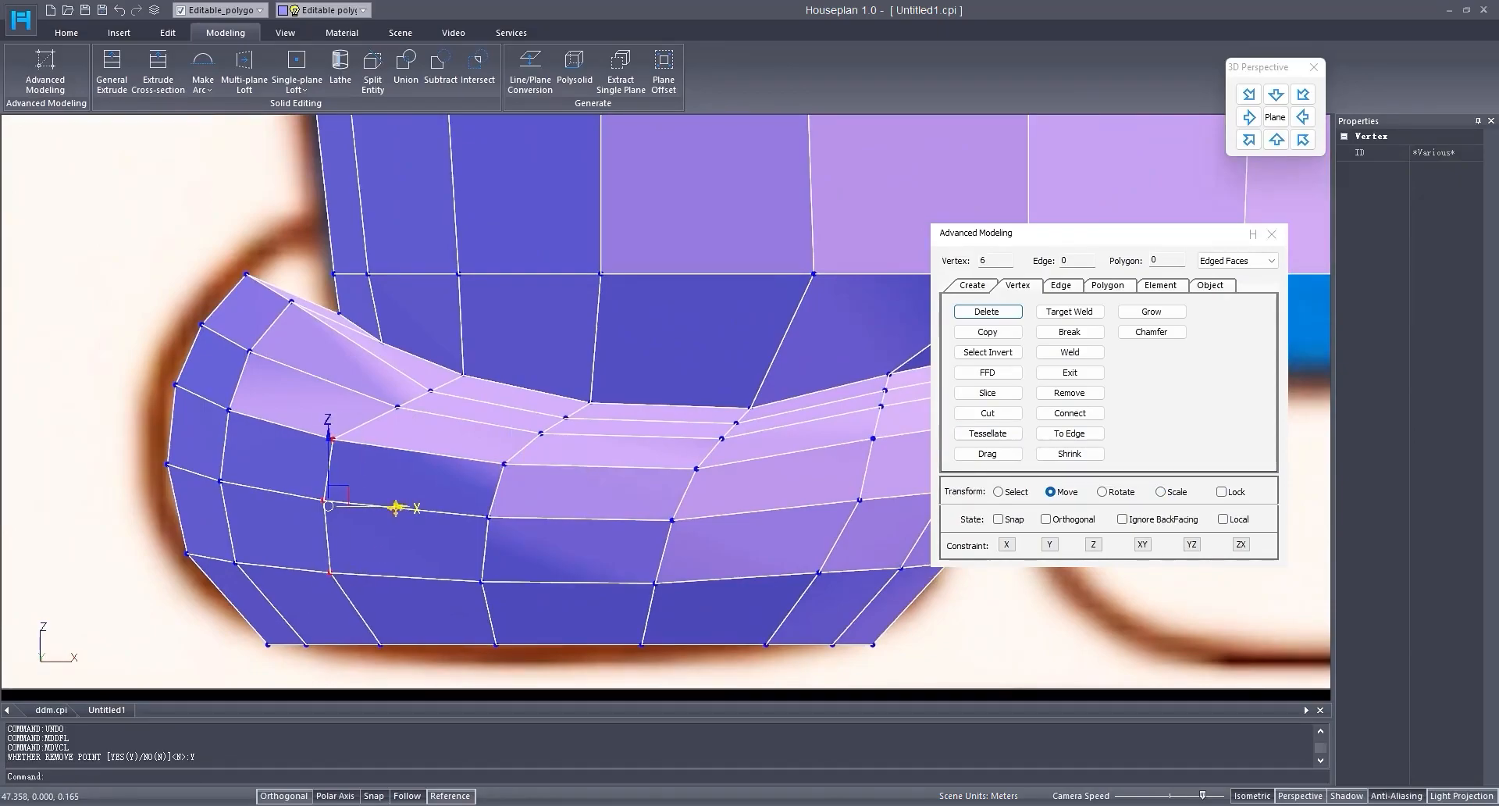
pyautogui.scroll(-3, 387, 506)
pyautogui.moveTo(502, 513)
pyautogui.mouseDown(button='middle')
pyautogui.moveTo(763, 545)
pyautogui.moveTo(527, 525)
pyautogui.mouseUp(button='middle')
pyautogui.scroll(-3, 538, 515)
pyautogui.scroll(-2, 527, 525)
pyautogui.scroll(5, 527, 525)
pyautogui.click(1276, 139)
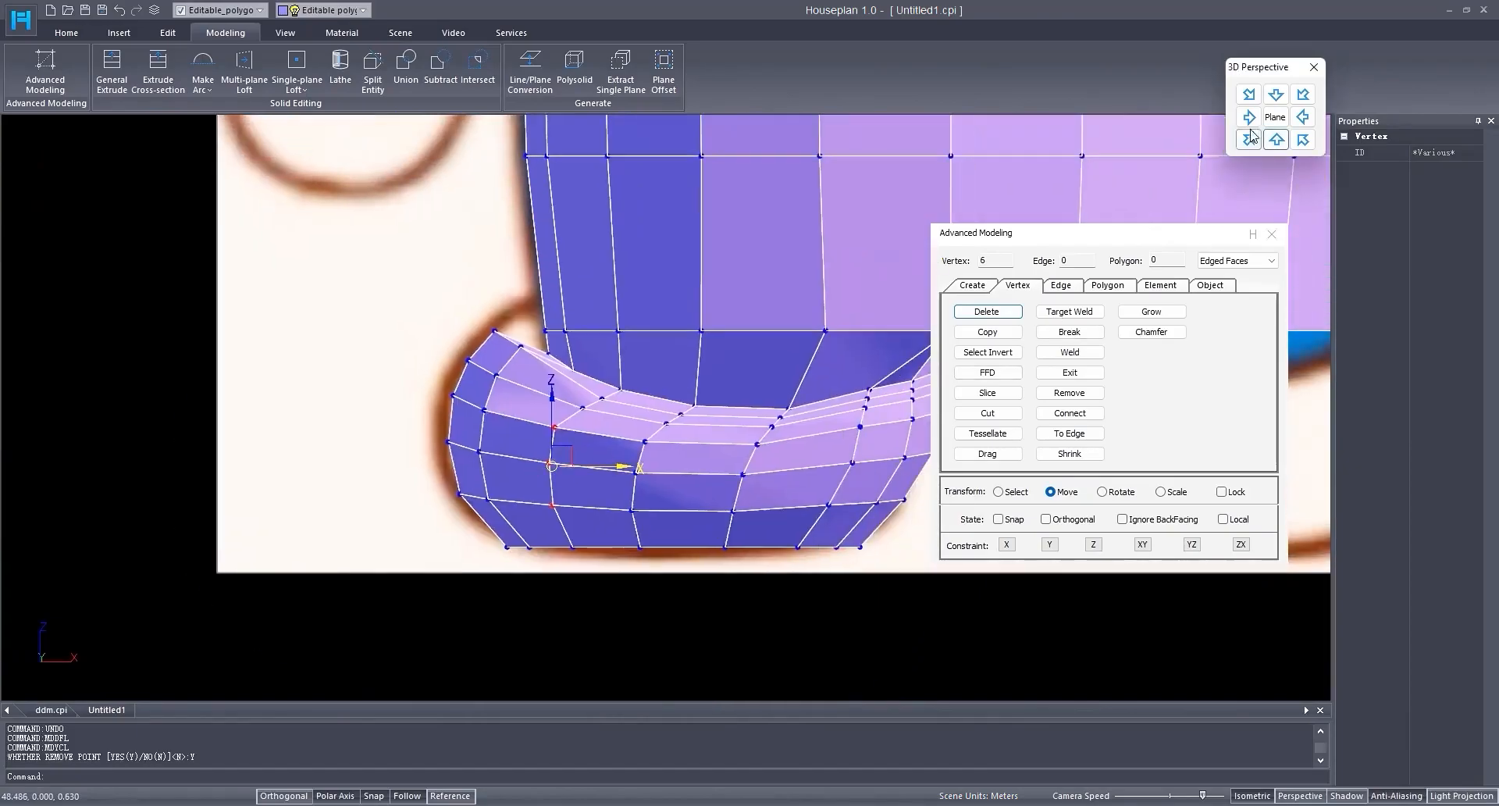
pyautogui.click(1250, 139)
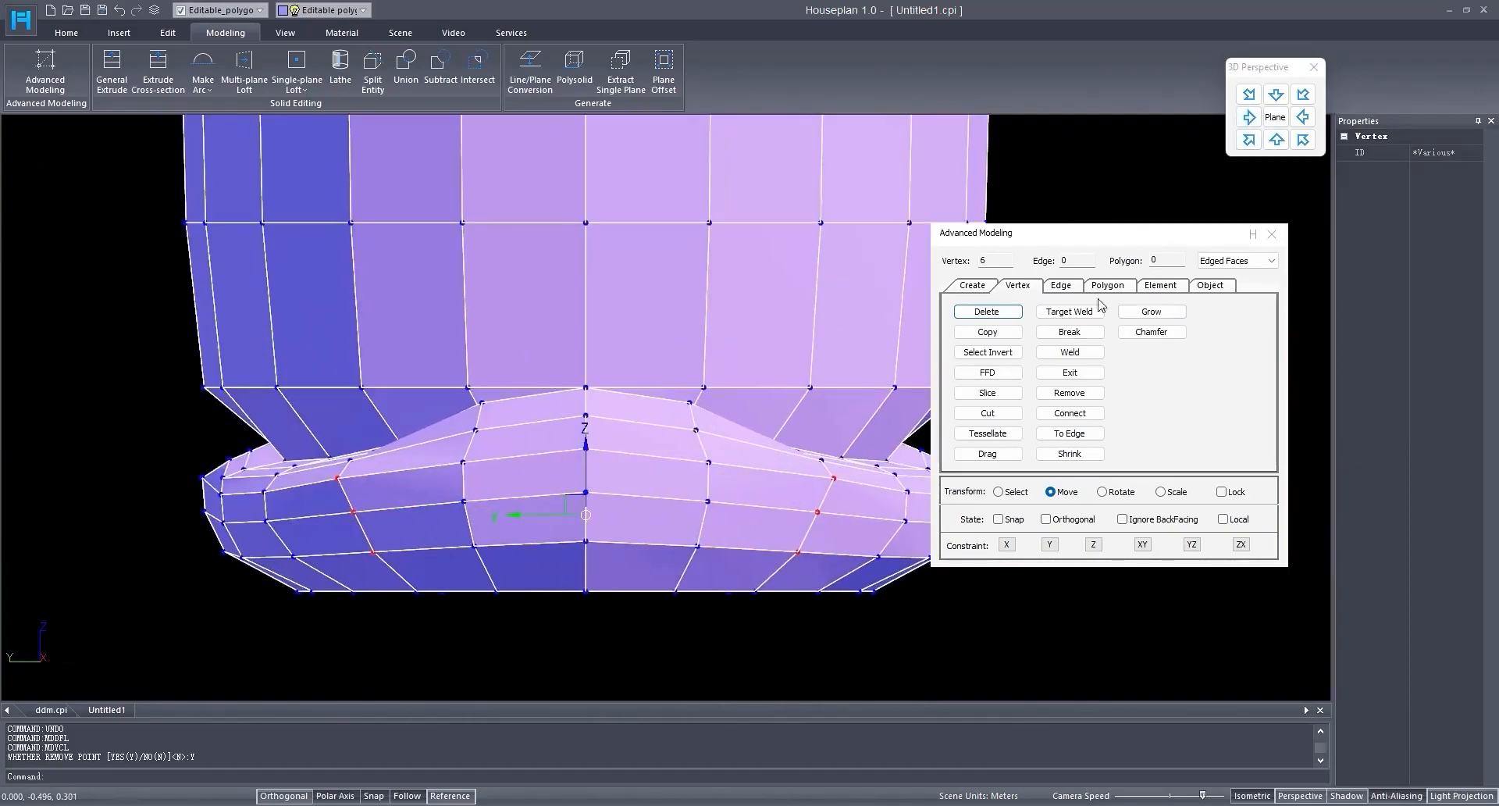
# Step: Select all the foot's vertices below the leg ring and scale the whole foot down slightly
pyautogui.moveTo(197, 634); pyautogui.dragTo(859, 418)
pyautogui.moveTo(750, 606); pyautogui.dragTo(618, 616, button='middle')
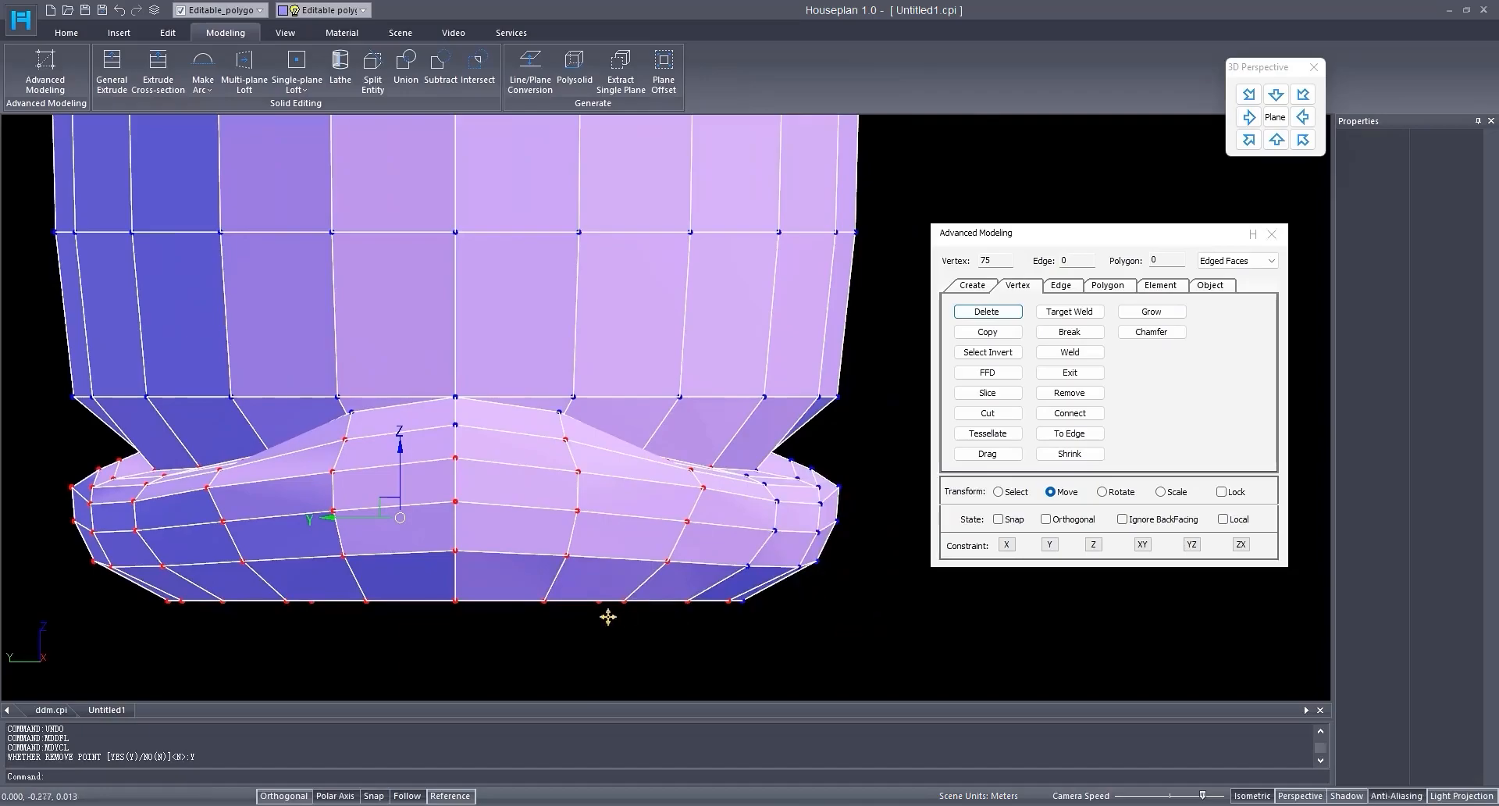
pyautogui.moveTo(917, 417); pyautogui.dragTo(918, 416)
pyautogui.click(1275, 139)
pyautogui.scroll(4, 344, 343)
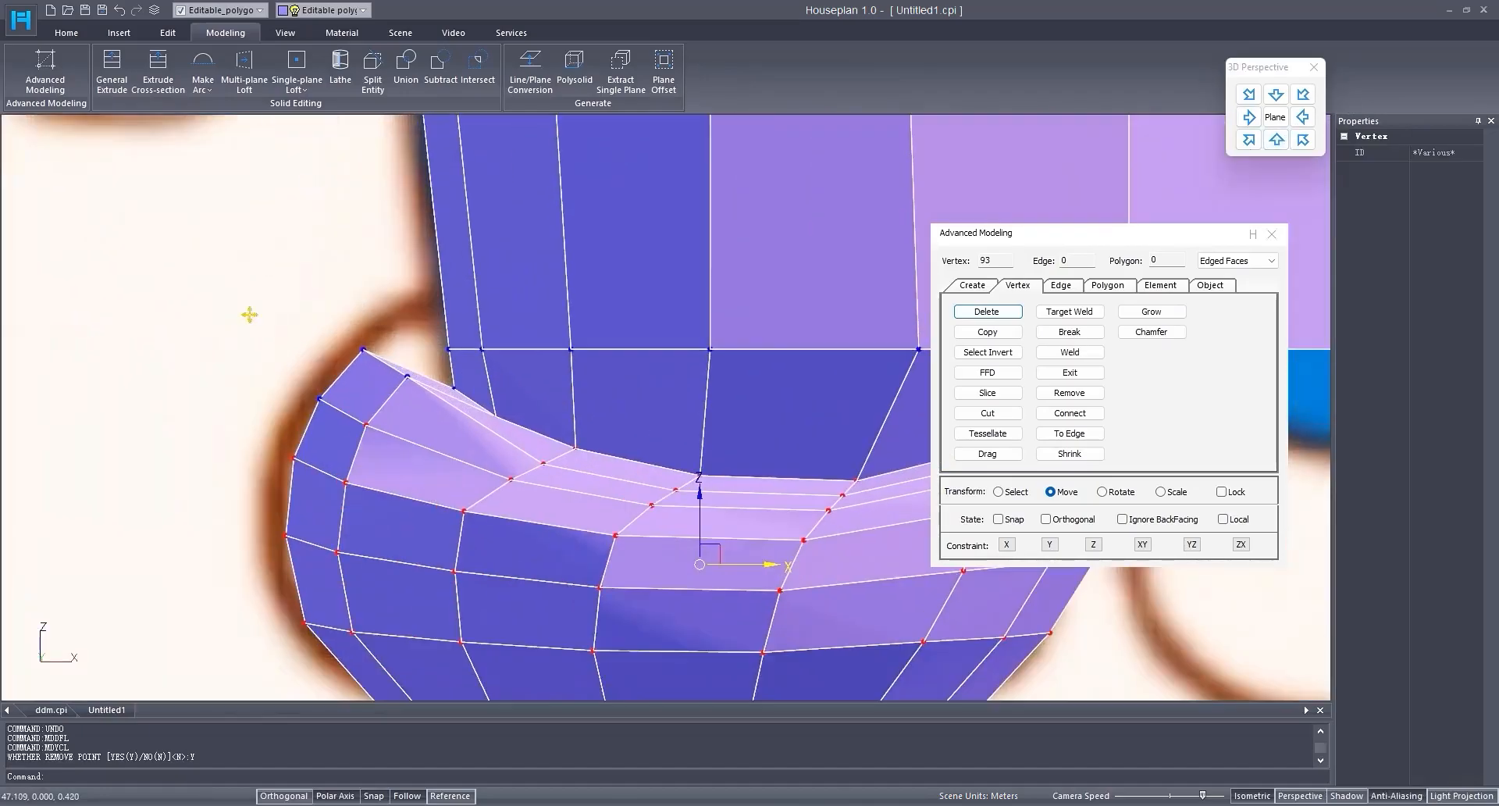
pyautogui.click(449, 388)
pyautogui.moveTo(635, 432); pyautogui.dragTo(201, 392, button='middle')
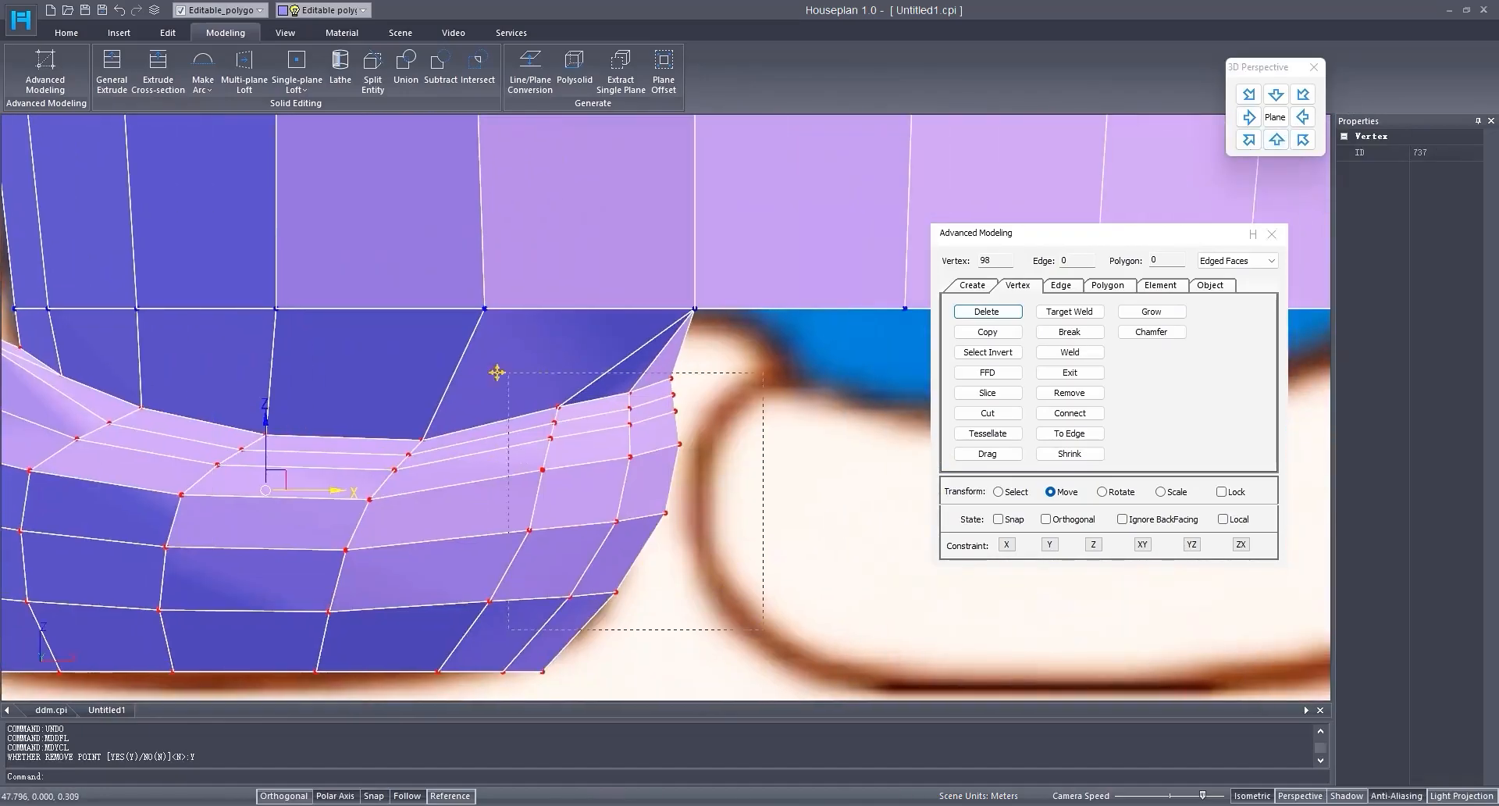
pyautogui.scroll(-3, 722, 517)
pyautogui.click(1161, 492)
pyautogui.moveTo(482, 478); pyautogui.dragTo(460, 498)
# Step: Select the symmetric vertex pair in the middle of the foot's top band and adjust it with Move and Scale
pyautogui.keyDown('shift'); pyautogui.moveTo(702, 546); pyautogui.dragTo(461, 416, button='middle'); pyautogui.keyUp('shift')
pyautogui.scroll(-2, 624, 516)
pyautogui.scroll(2, 608, 508)
pyautogui.moveTo(589, 464); pyautogui.dragTo(562, 508, button='middle')
pyautogui.scroll(4, 437, 492)
pyautogui.scroll(-1, 511, 575)
pyautogui.moveTo(511, 575); pyautogui.dragTo(305, 496, button='middle')
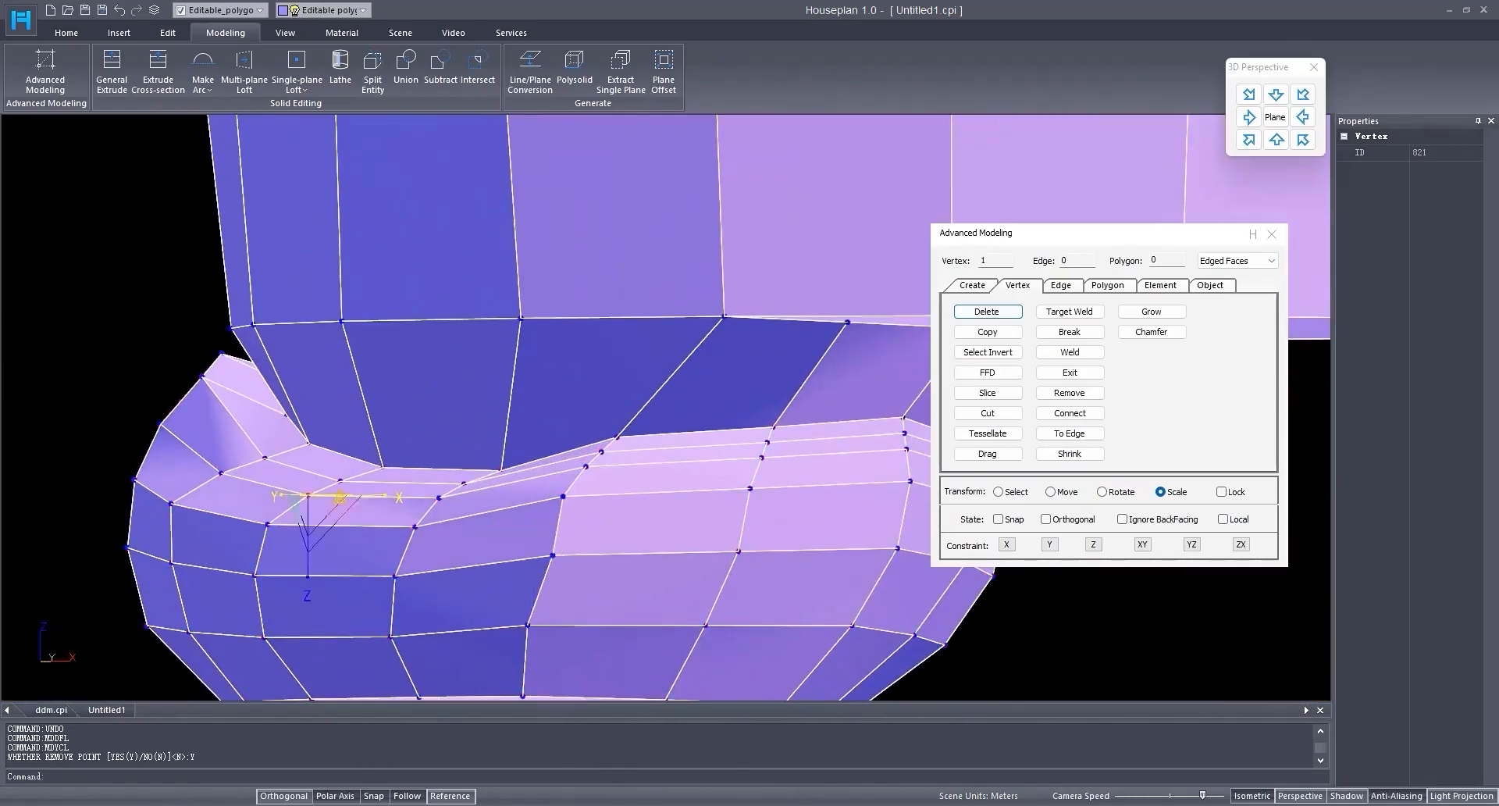
pyautogui.click(1276, 139)
pyautogui.scroll(2, 574, 467)
pyautogui.moveTo(580, 462); pyautogui.dragTo(620, 489)
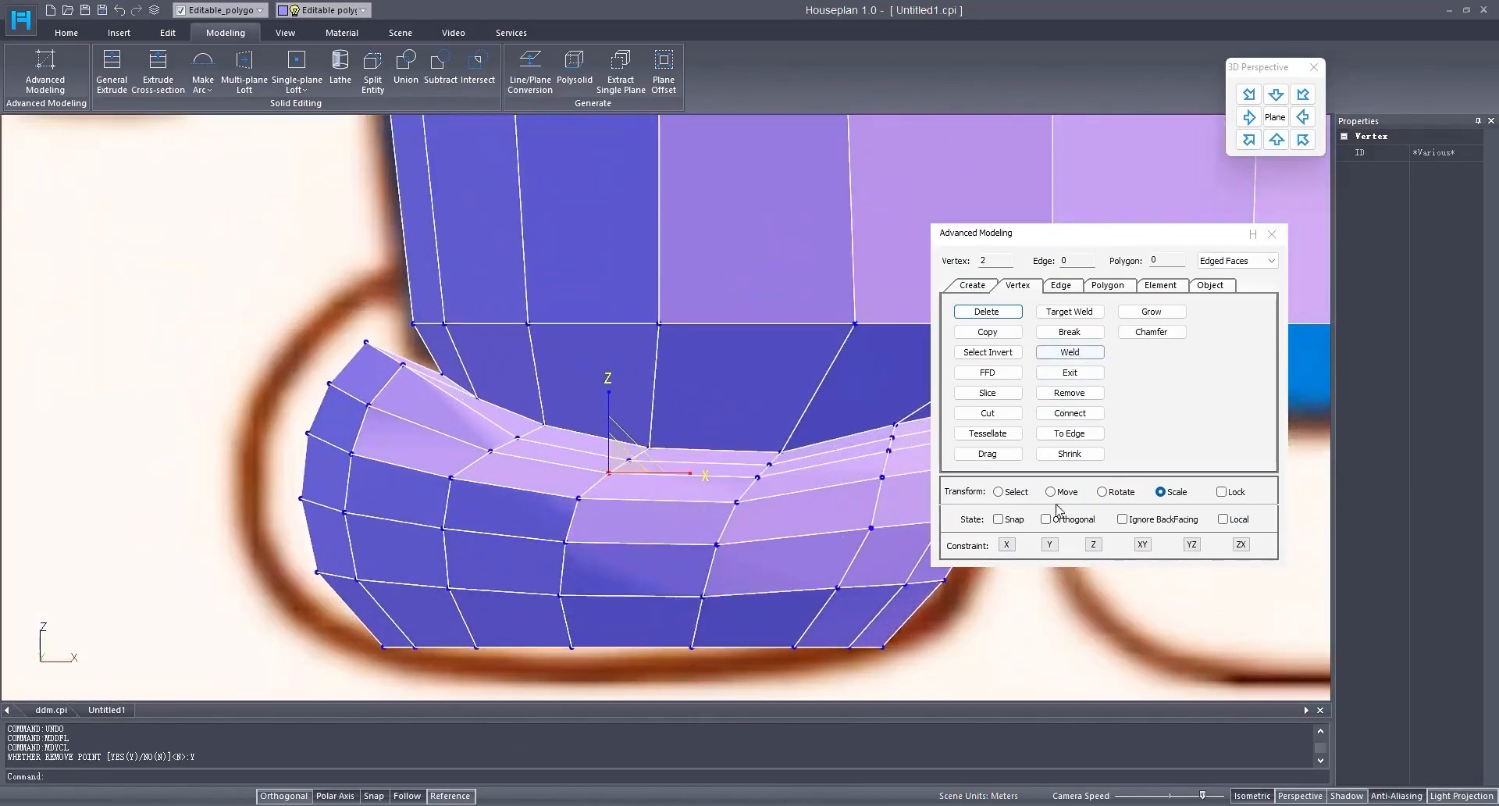
pyautogui.click(1051, 491)
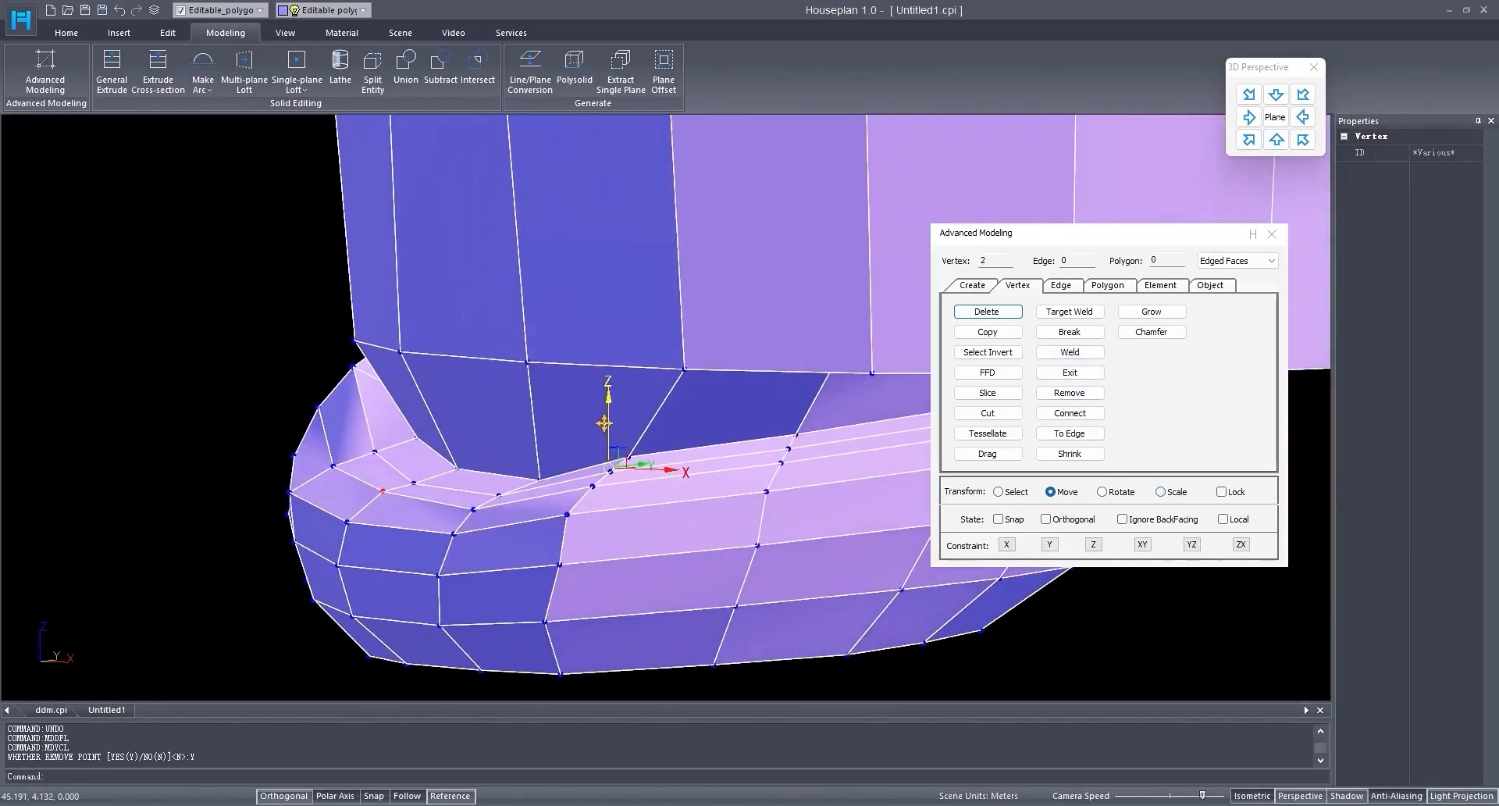
pyautogui.moveTo(563, 478); pyautogui.dragTo(514, 505, button='middle')
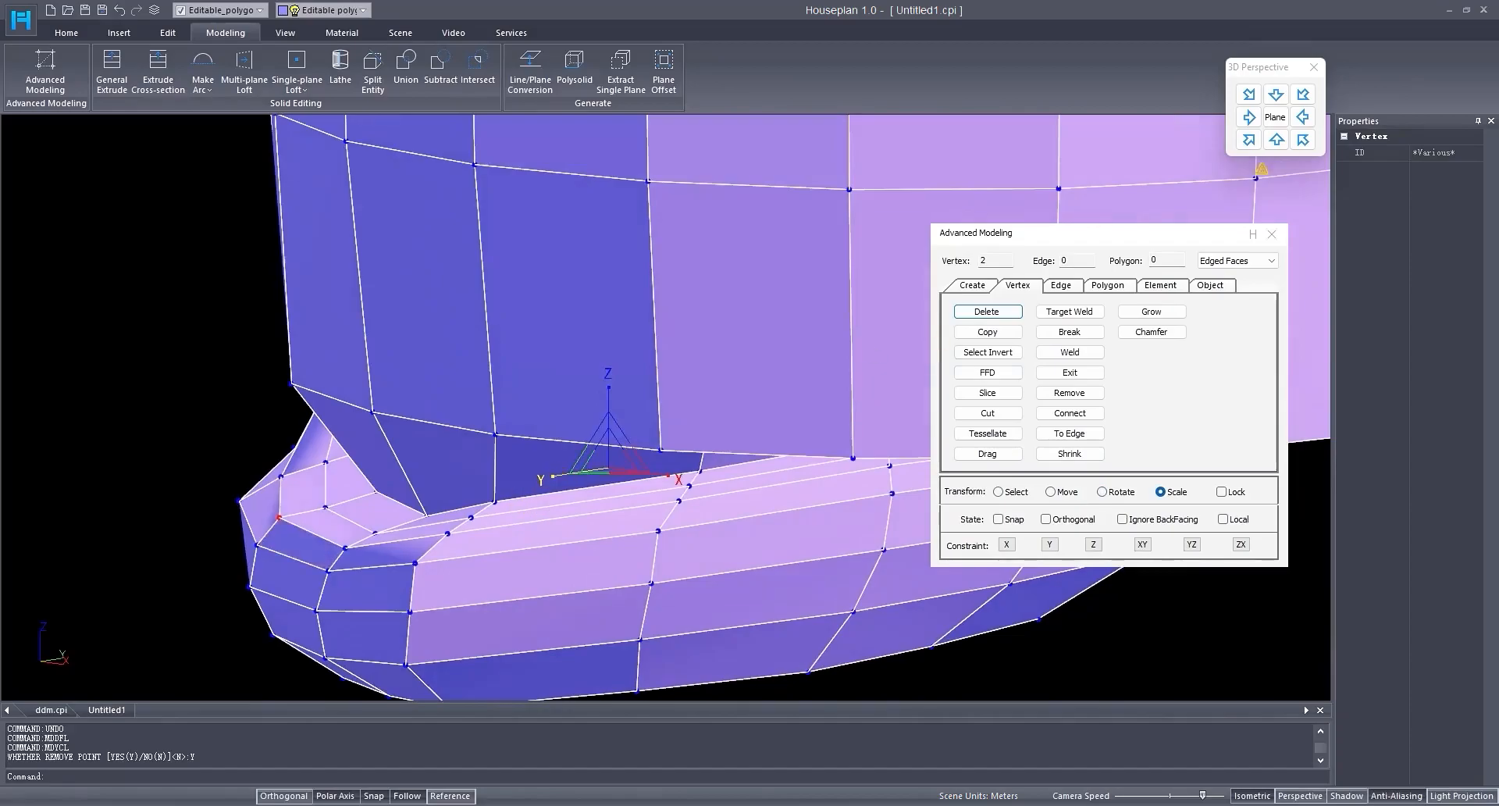
pyautogui.click(1276, 139)
# Step: Examine the foot's upper rim and outer tip vertices from several angles
pyautogui.scroll(3, 578, 435)
pyautogui.scroll(-2, 569, 468)
pyautogui.moveTo(569, 501); pyautogui.dragTo(730, 528, button='middle')
pyautogui.moveTo(545, 522)
pyautogui.mouseDown(button='middle')
pyautogui.moveTo(923, 499)
pyautogui.moveTo(706, 488)
pyautogui.moveTo(672, 515)
pyautogui.moveTo(609, 524)
pyautogui.moveTo(703, 534)
pyautogui.moveTo(397, 551)
pyautogui.moveTo(531, 539)
pyautogui.mouseUp(button='middle')
pyautogui.scroll(-2, 522, 515)
pyautogui.scroll(2, 397, 551)
pyautogui.click(295, 541)
pyautogui.scroll(2, 296, 541)
pyautogui.moveTo(295, 542); pyautogui.dragTo(404, 564, button='middle')
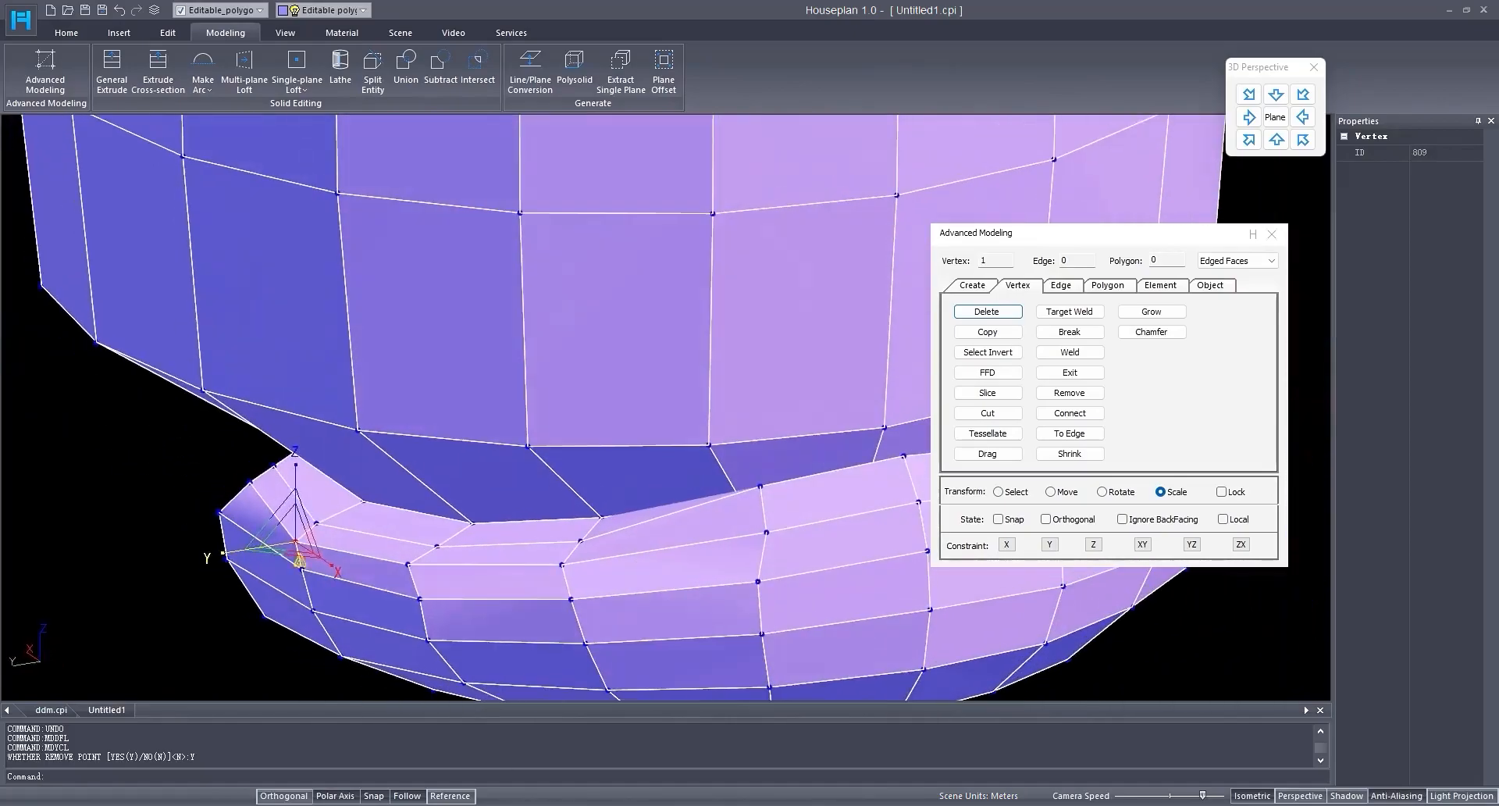
pyautogui.scroll(-3, 253, 551)
pyautogui.moveTo(602, 476); pyautogui.dragTo(789, 433, button='middle')
pyautogui.moveTo(455, 403); pyautogui.dragTo(629, 417, button='middle')
# Step: Select the twelve edges of the column near the foot's inner end and adjust them with Scale
pyautogui.click(1276, 139)
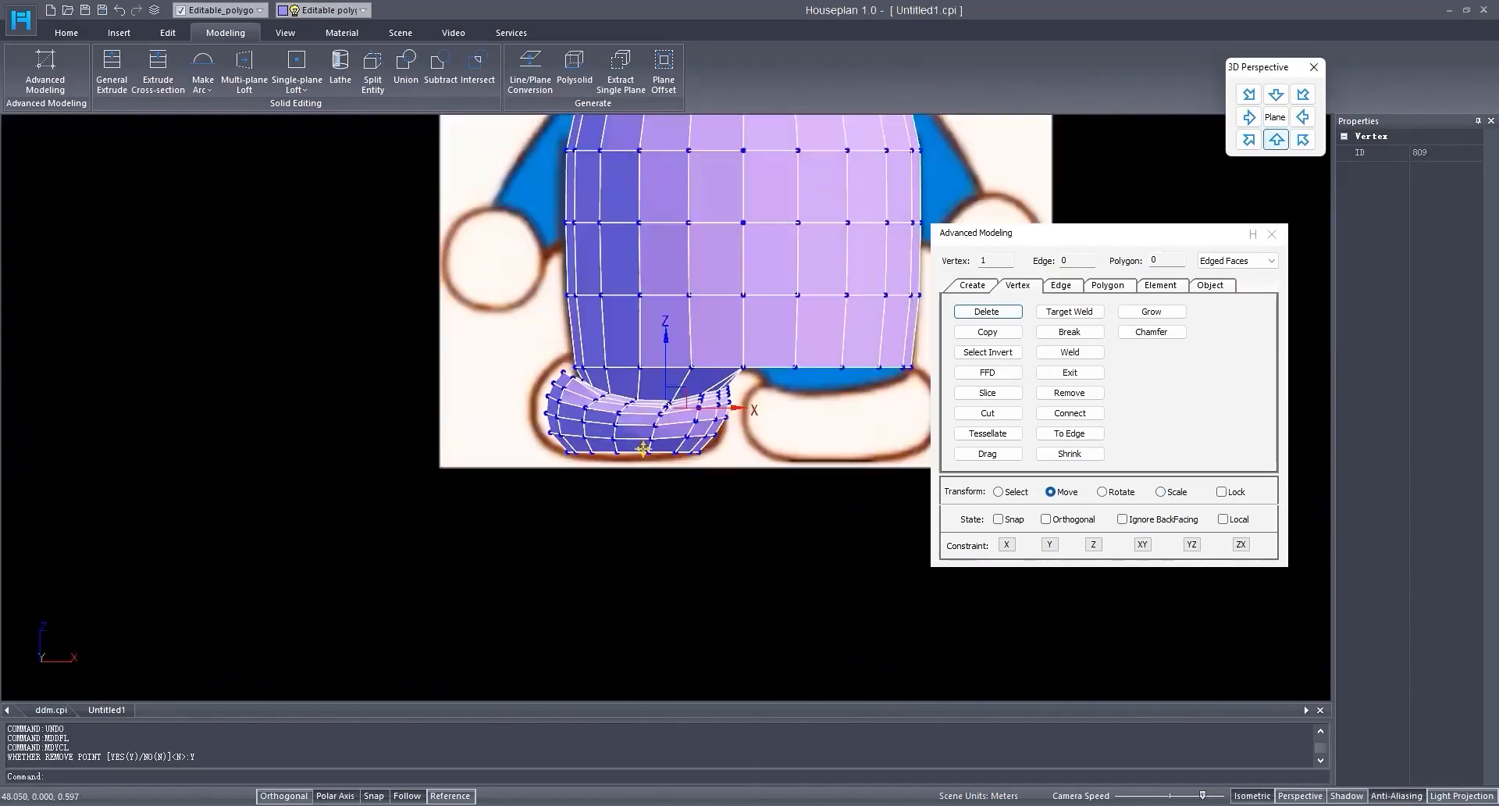
pyautogui.scroll(5, 753, 402)
pyautogui.click(1062, 286)
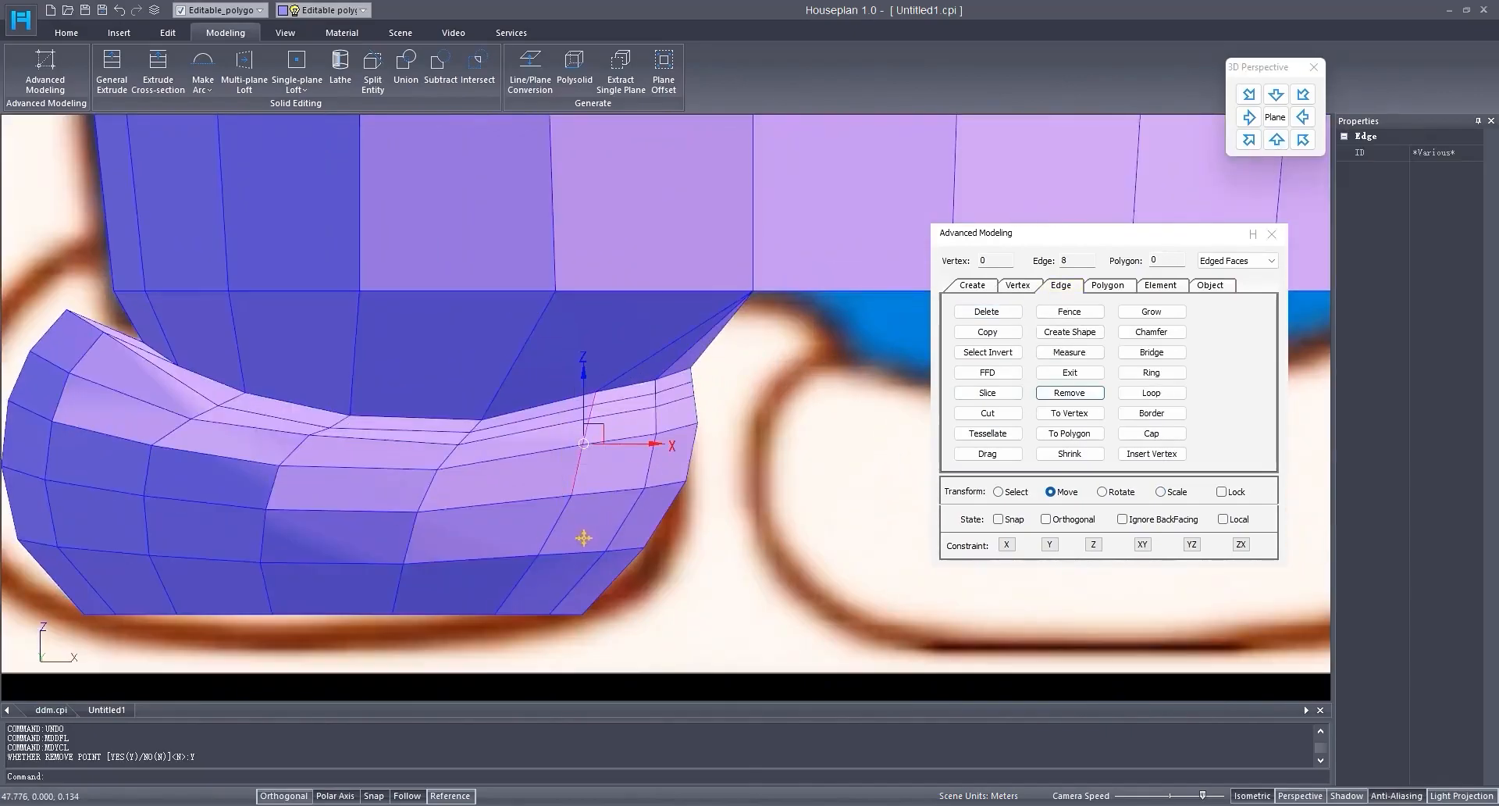
pyautogui.keyDown('ctrl'); pyautogui.moveTo(531, 588); pyautogui.dragTo(500, 598); pyautogui.keyUp('ctrl')
pyautogui.moveTo(500, 598); pyautogui.dragTo(575, 456, button='middle')
pyautogui.scroll(-2, 541, 568)
pyautogui.click(1160, 491)
pyautogui.scroll(3, 593, 539)
pyautogui.scroll(-2, 394, 555)
pyautogui.moveTo(576, 457); pyautogui.dragTo(518, 482)
pyautogui.moveTo(519, 482); pyautogui.dragTo(656, 499, button='middle')
pyautogui.click(1276, 141)
pyautogui.scroll(2, 624, 472)
pyautogui.press('Escape')
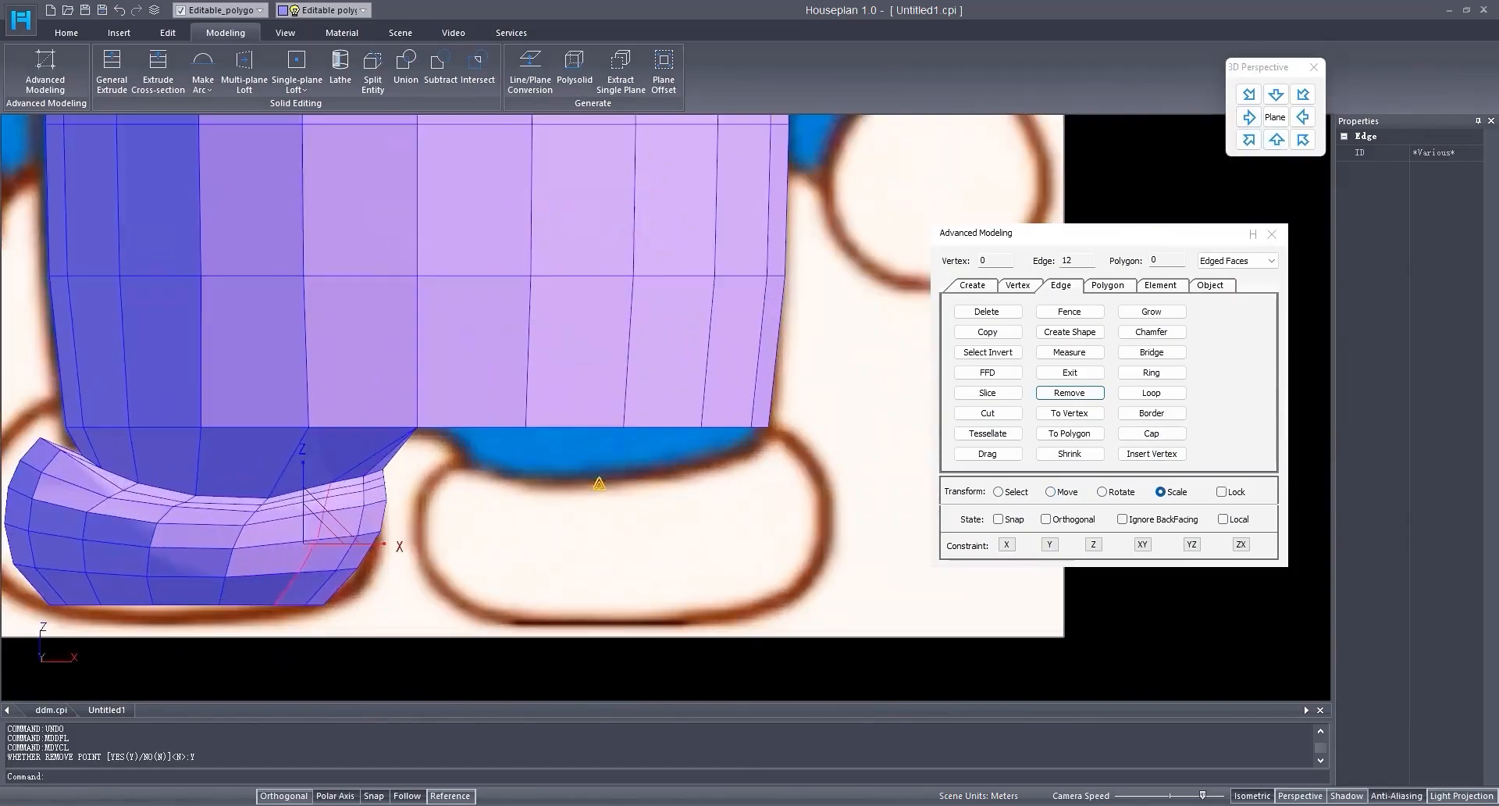
# Step: Select the five vertices at the crotch point in the middle of the body's bottom rim and scale them along Y
pyautogui.click(1017, 285)
pyautogui.scroll(2, 416, 374)
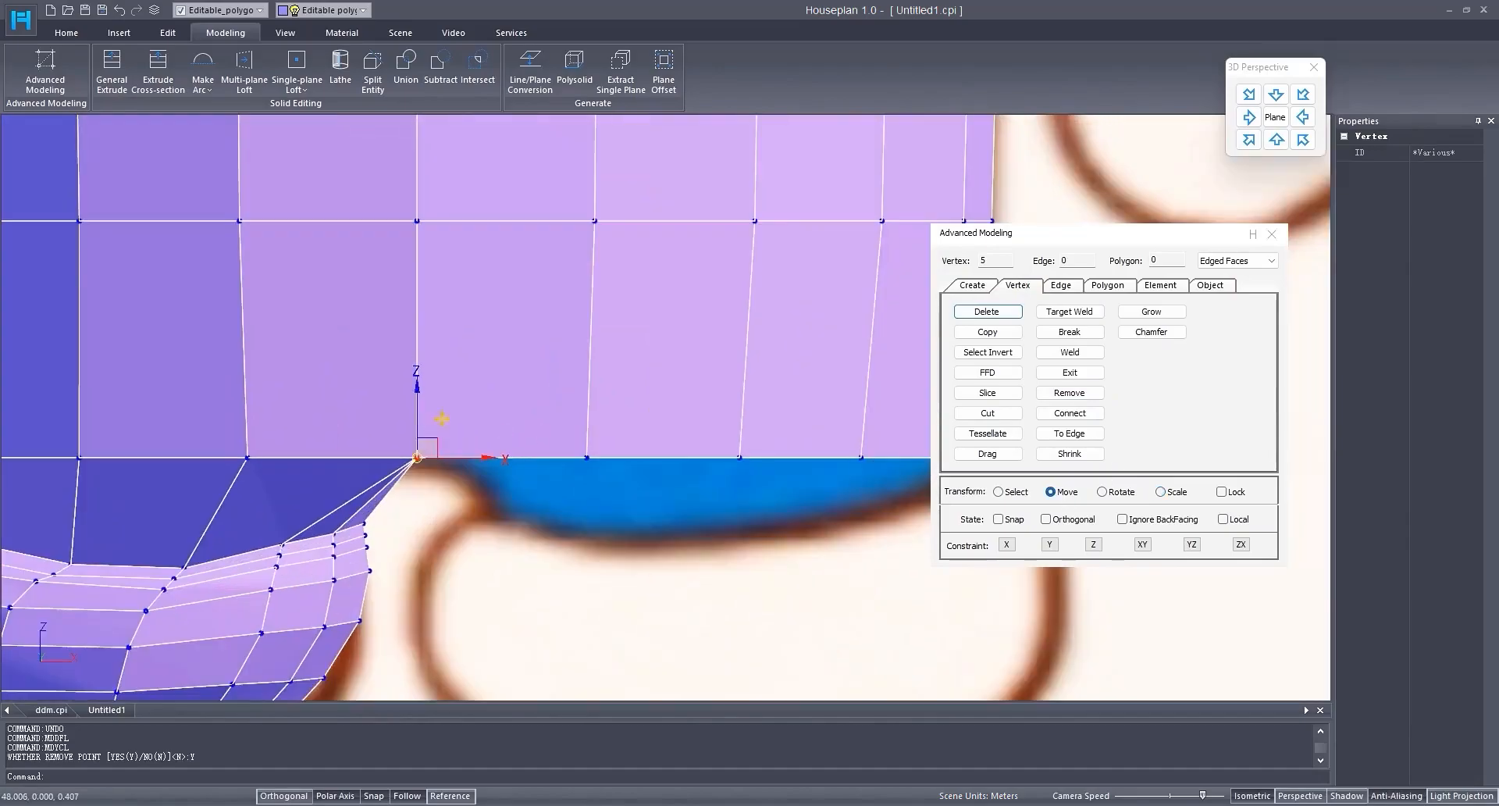
pyautogui.scroll(-3, 506, 442)
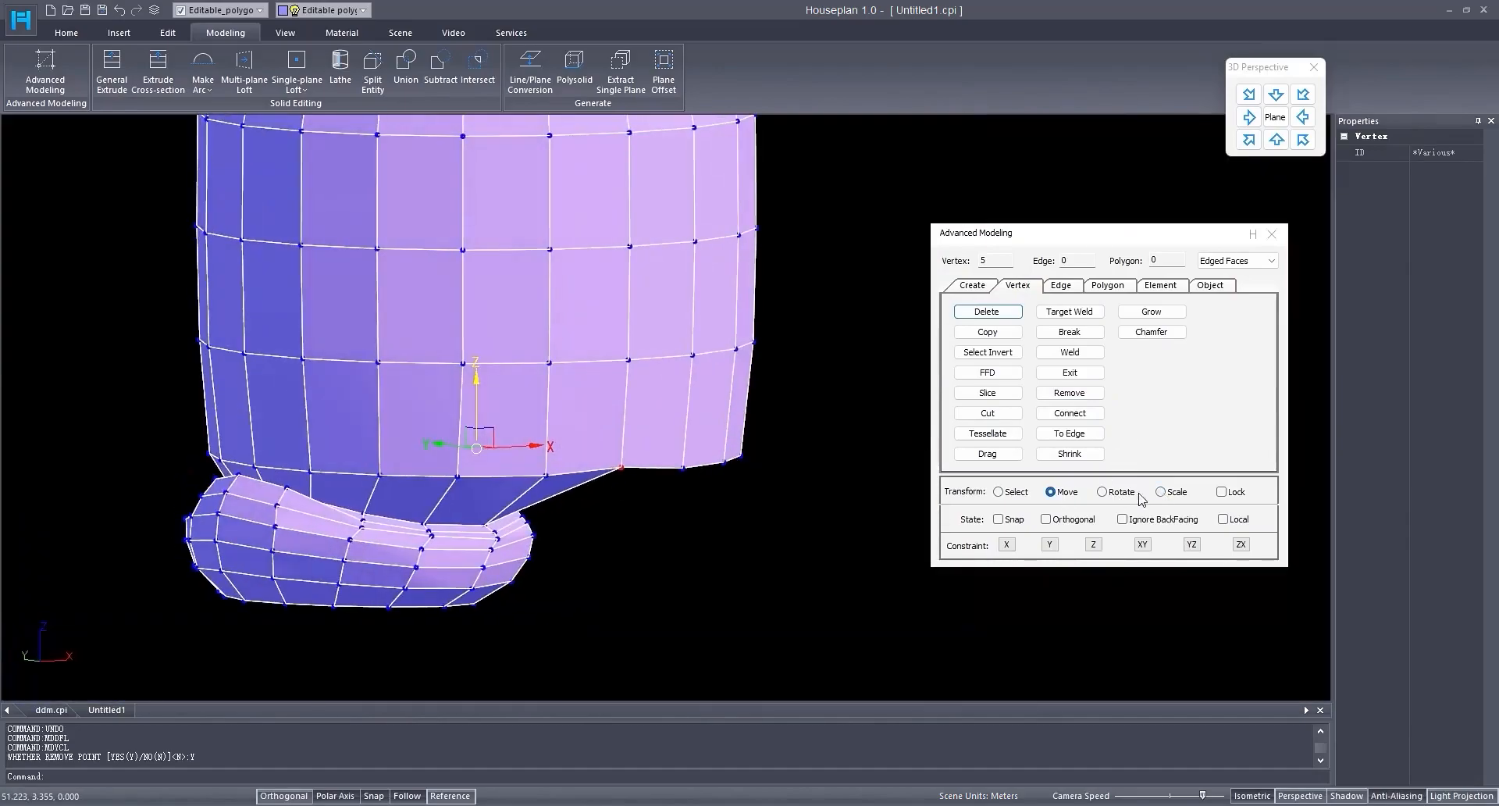
pyautogui.click(1160, 492)
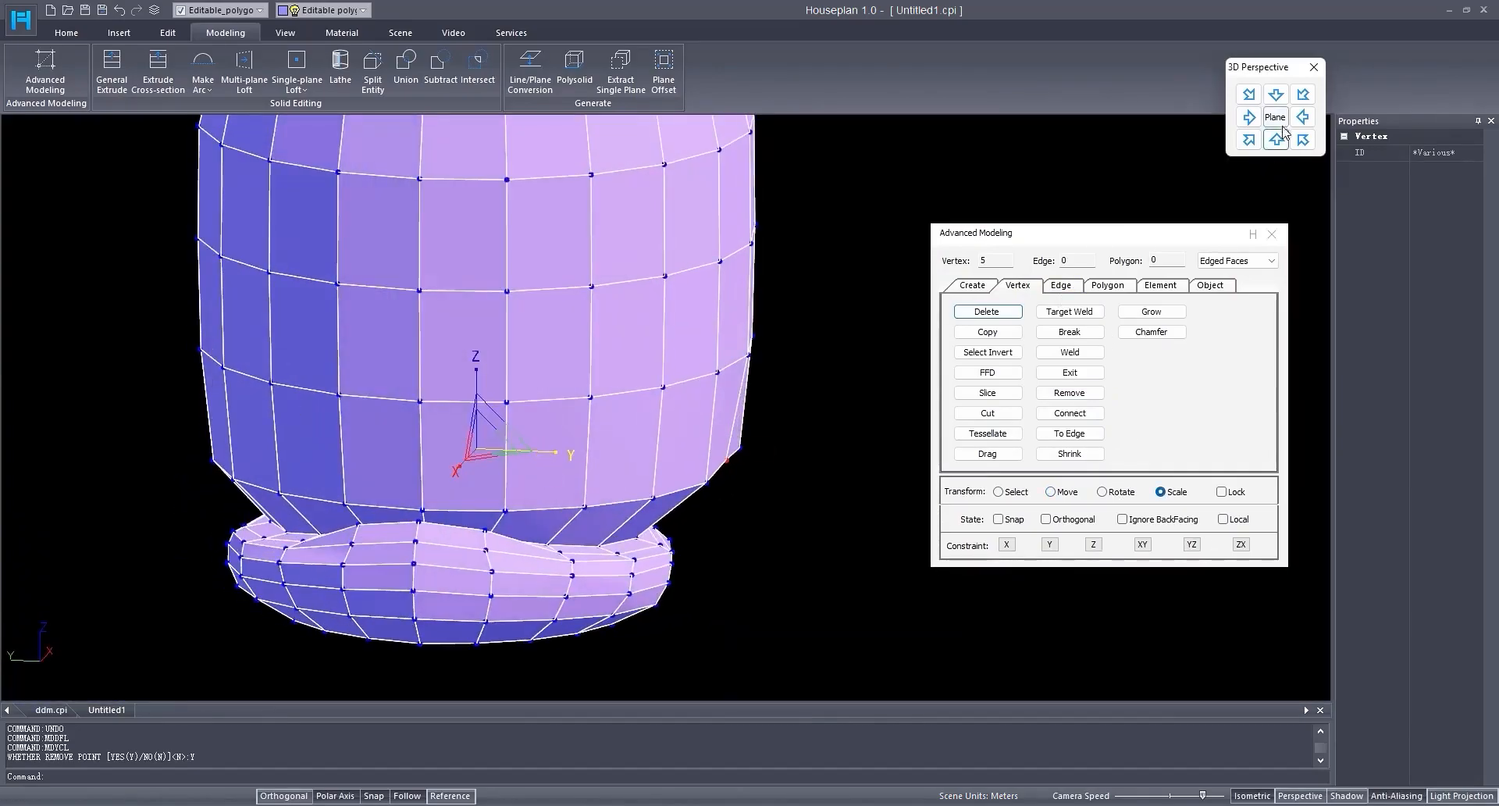
pyautogui.click(1280, 122)
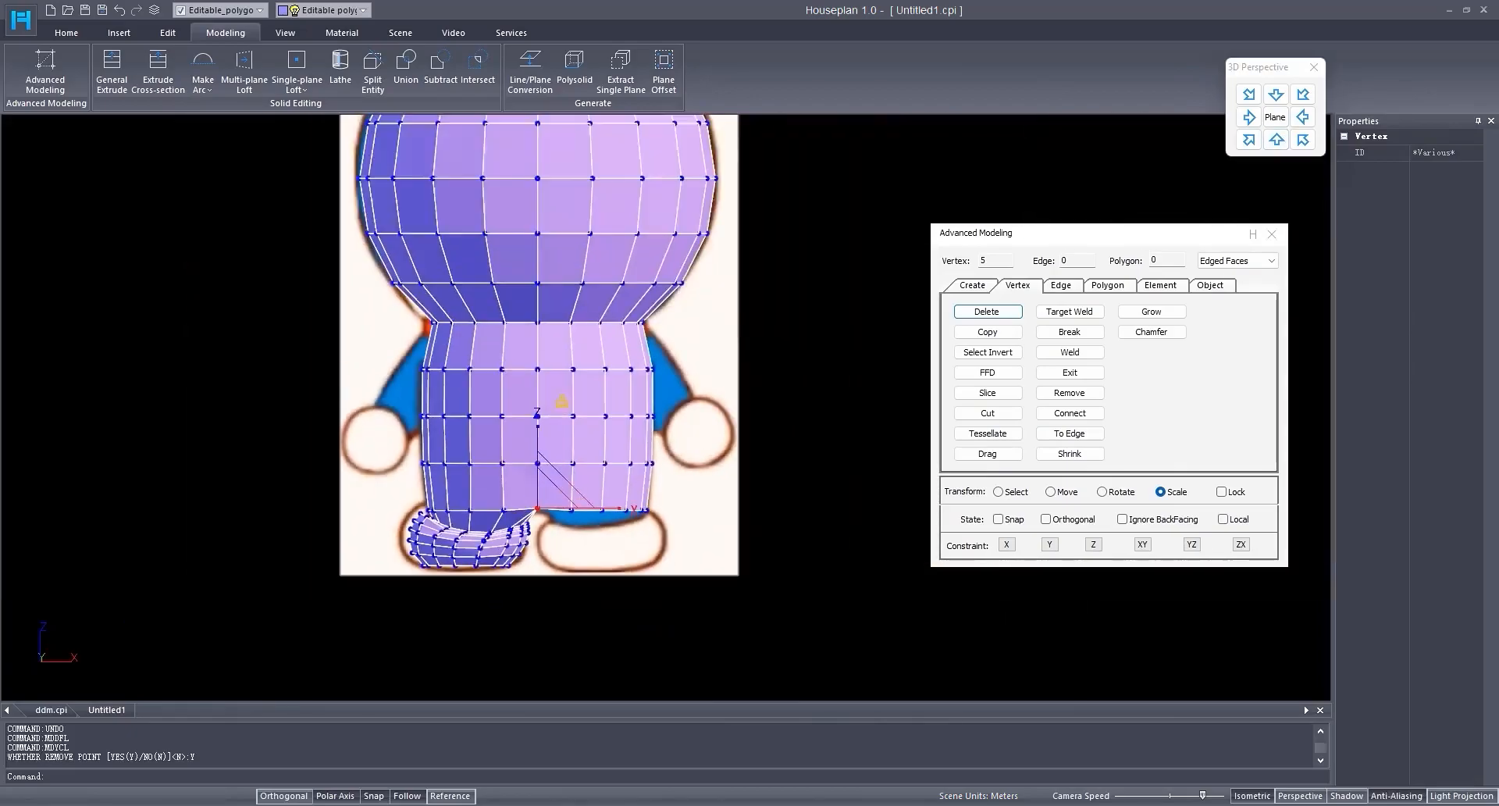
# Step: Copy the Doraemon reference image 4 units along negative X, beside the character model
pyautogui.scroll(1, 561, 401)
pyautogui.scroll(-1, 517, 438)
pyautogui.moveTo(516, 438); pyautogui.dragTo(673, 440, button='middle')
pyautogui.click(976, 286)
pyautogui.moveTo(521, 481); pyautogui.dragTo(517, 443, button='middle')
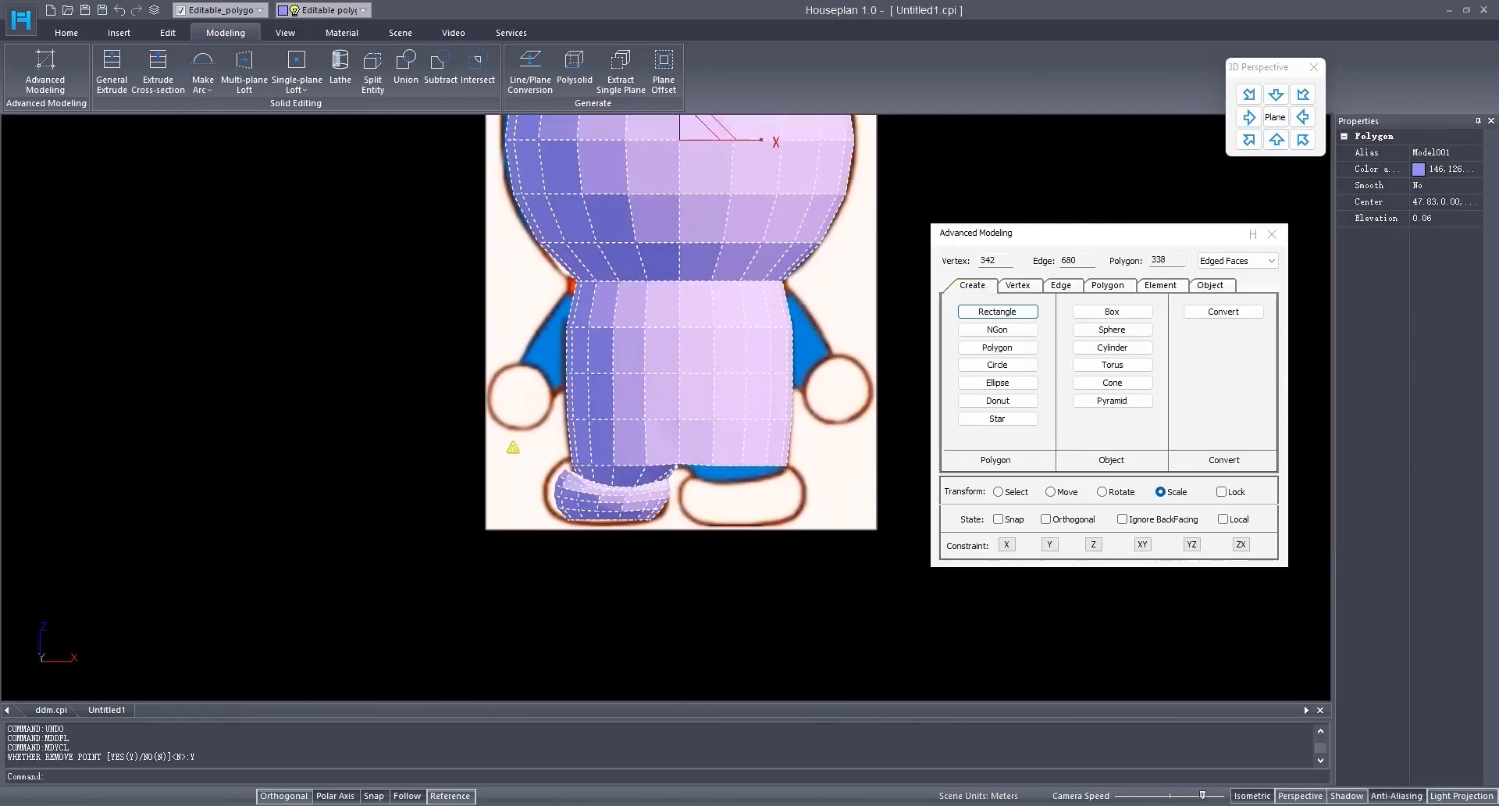
pyautogui.click(1010, 497)
pyautogui.click(484, 502)
pyautogui.scroll(-3, 525, 502)
pyautogui.keyDown('shift'); pyautogui.moveTo(525, 502); pyautogui.dragTo(578, 494, button='middle'); pyautogui.keyUp('shift')
pyautogui.write('c')
pyautogui.press('Return')
pyautogui.click(582, 512)
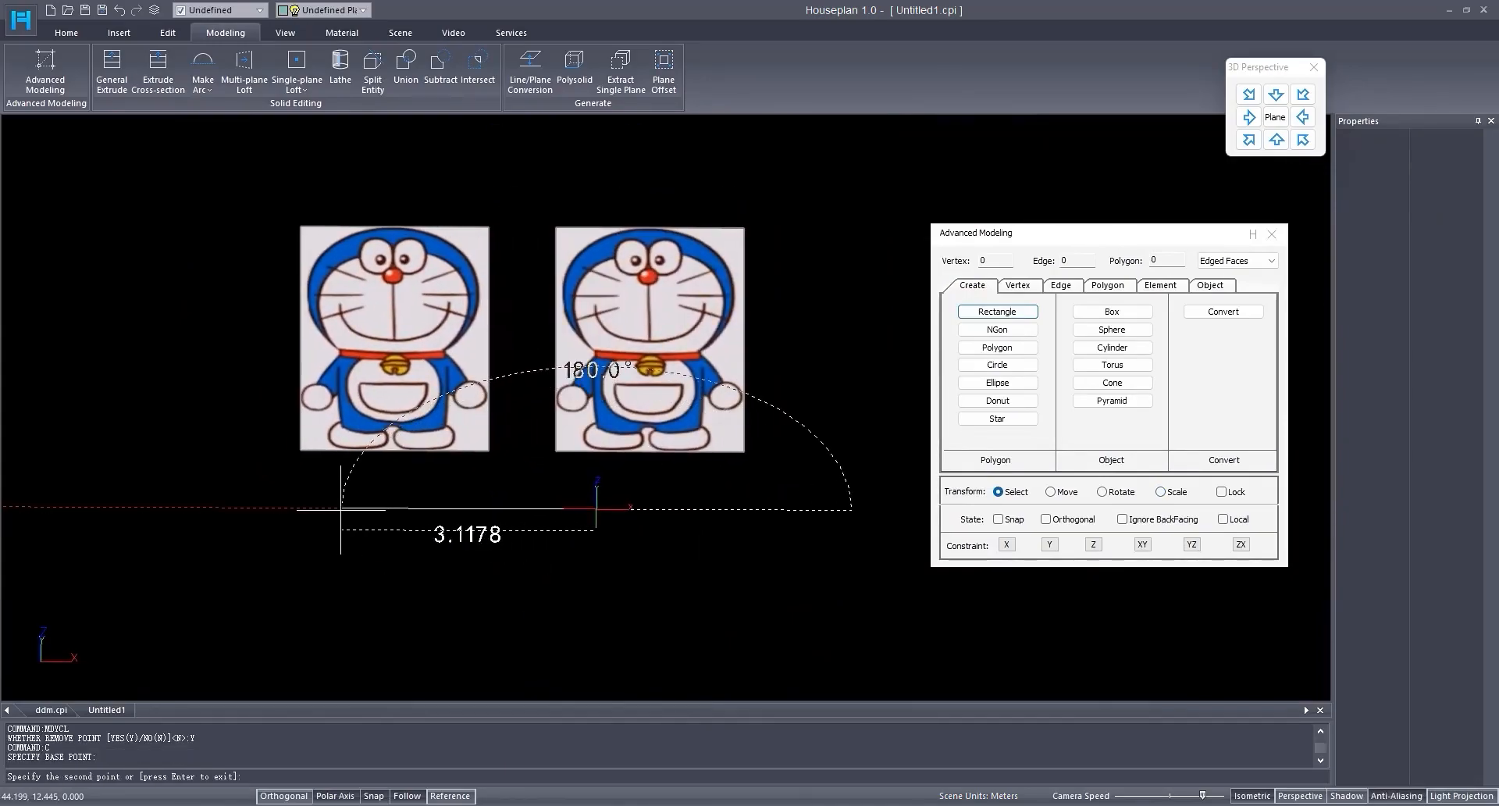
pyautogui.write('4')
pyautogui.press('Return')
pyautogui.press('Return')
# Step: Create a sphere of radius about 0.12 over the nose on the copied reference image and set its segment number to 16
pyautogui.scroll(-2, 445, 468)
pyautogui.click(1276, 139)
pyautogui.scroll(4, 453, 430)
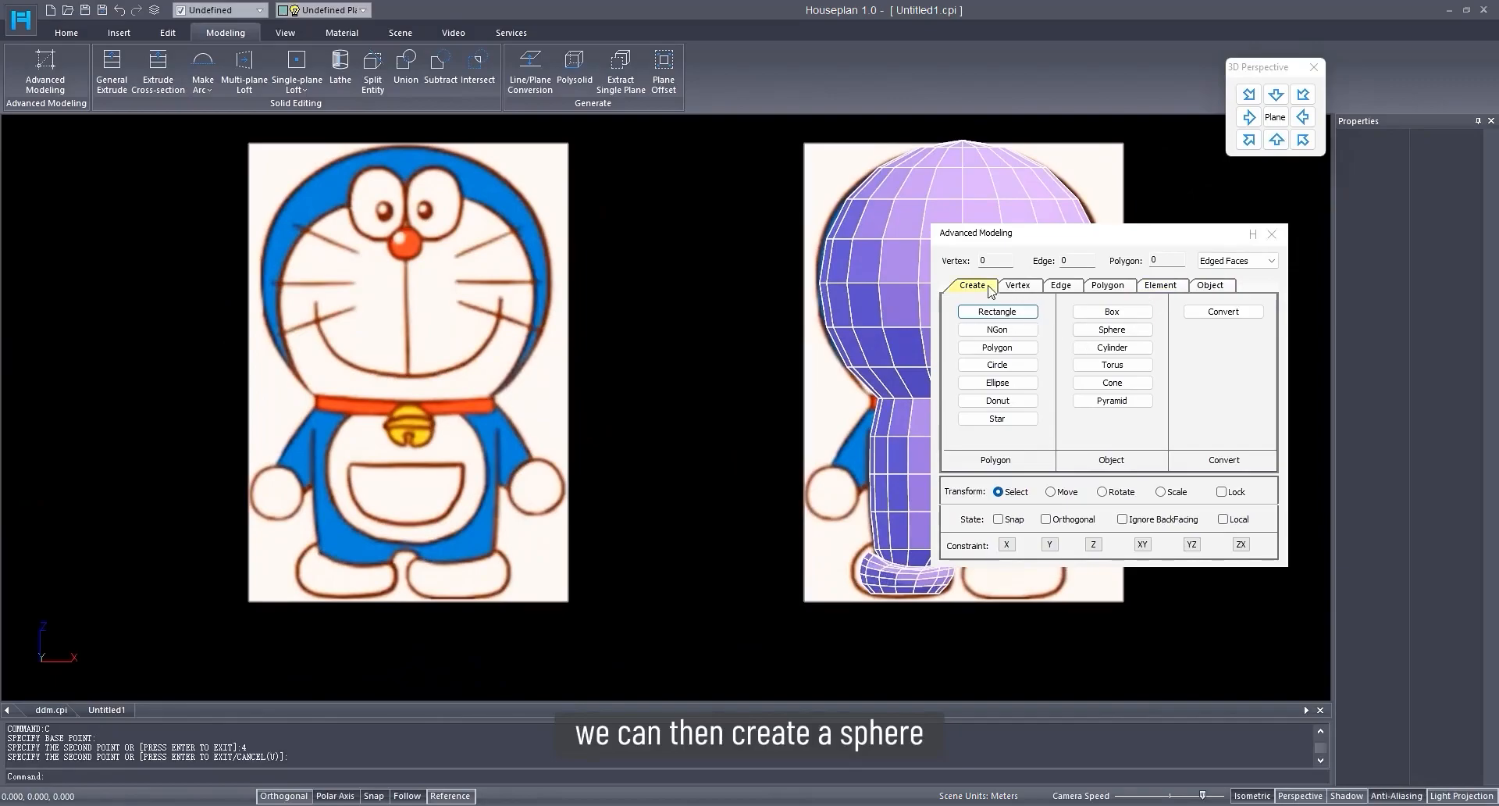
pyautogui.click(1111, 330)
pyautogui.scroll(2, 468, 263)
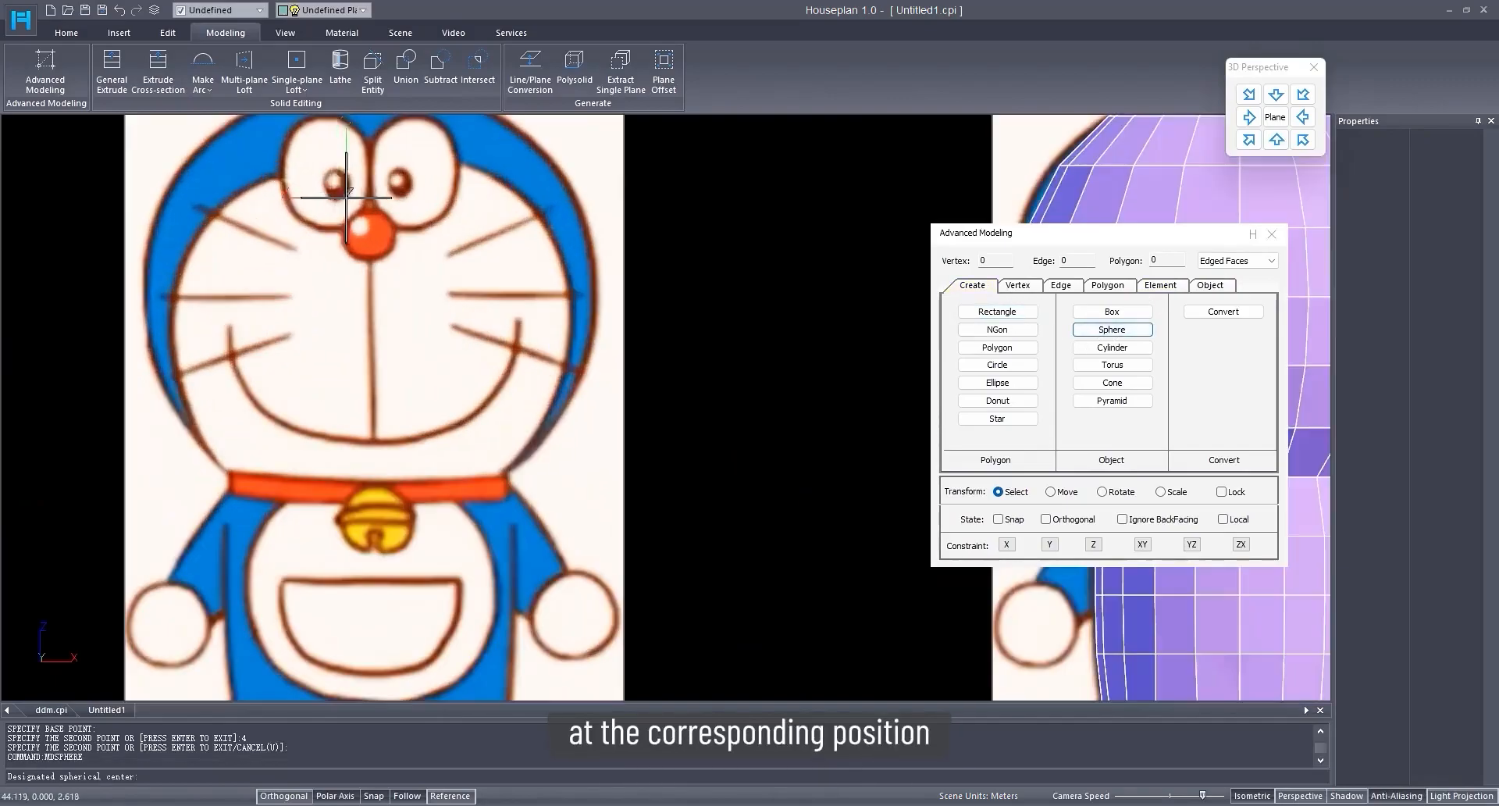
pyautogui.click(367, 236)
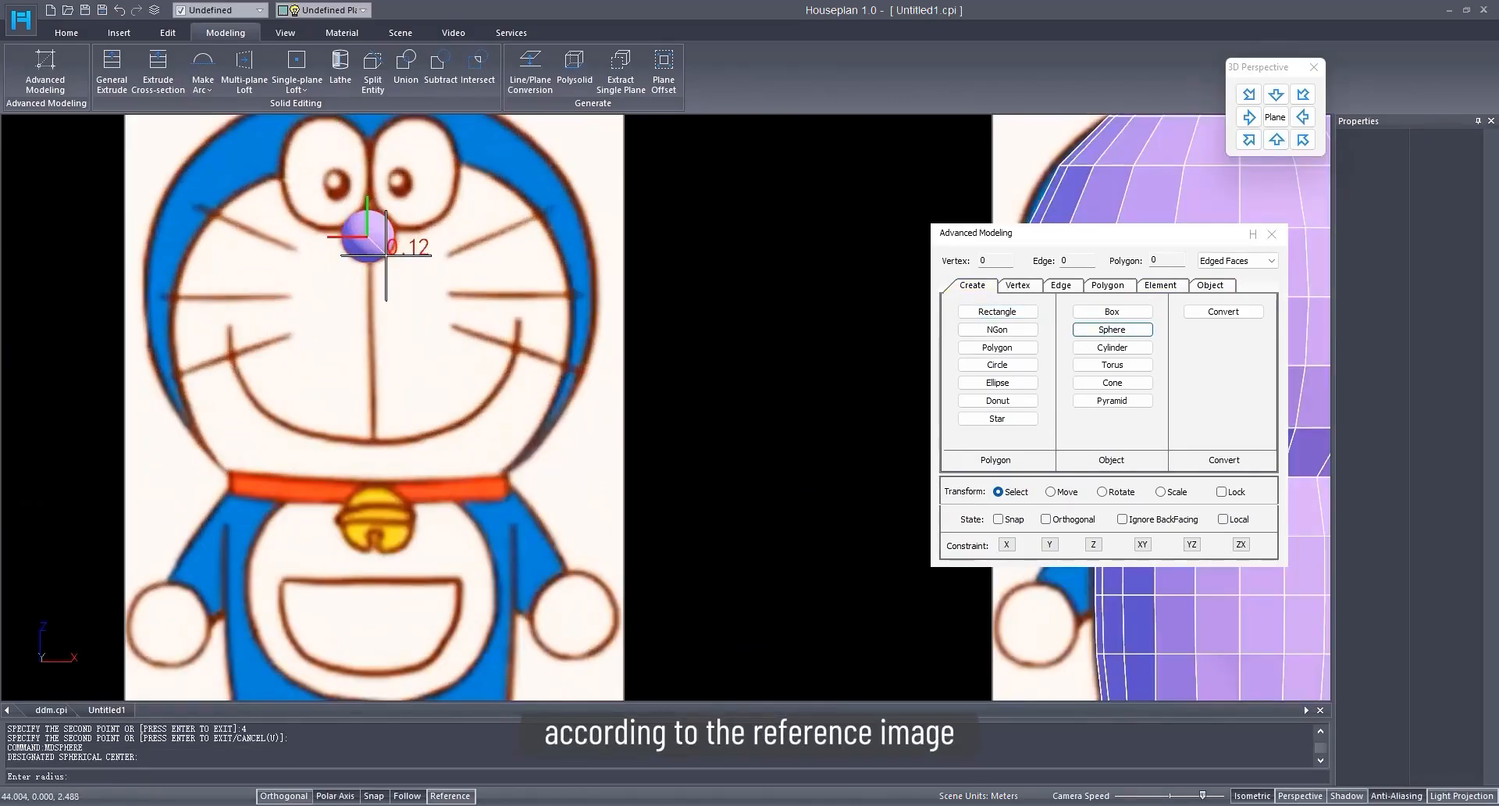
pyautogui.click(386, 253)
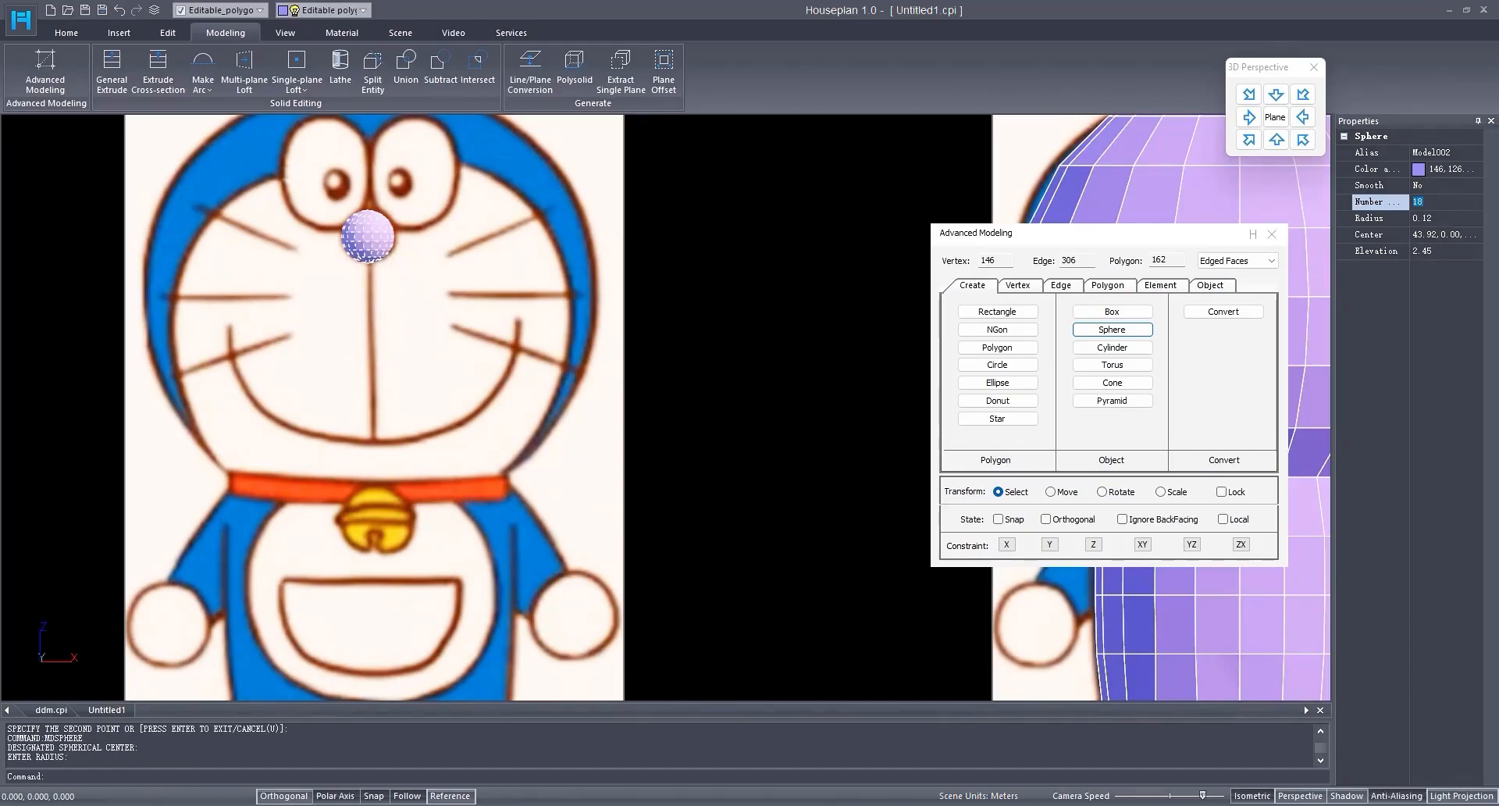
pyautogui.press('Return')
# Step: Create a sphere of radius about 0.17 over the collar bell on the copied reference image and set its segment number to 20
pyautogui.moveTo(797, 525); pyautogui.dragTo(818, 396, button='middle')
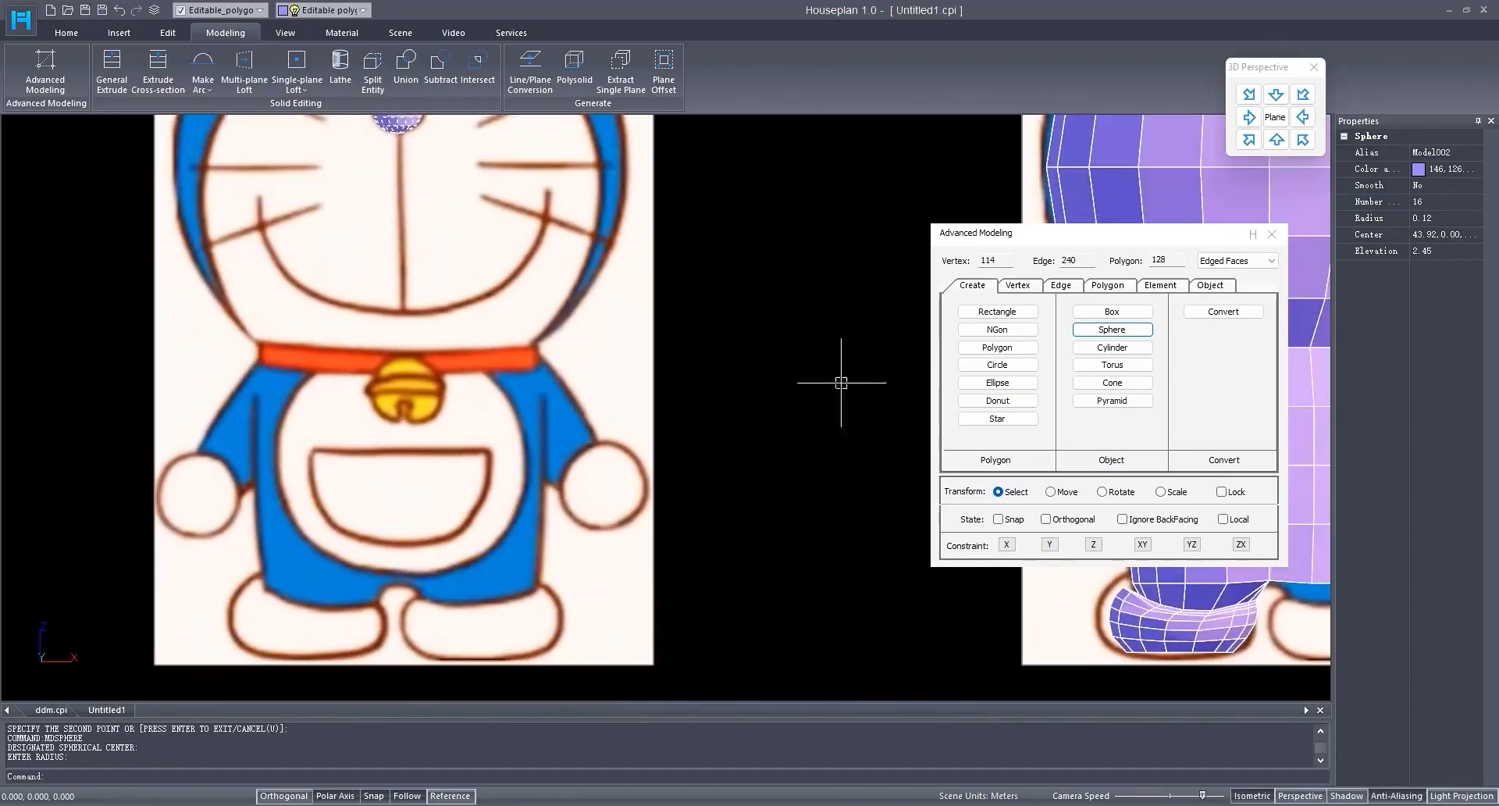
pyautogui.click(1111, 330)
pyautogui.scroll(2, 451, 453)
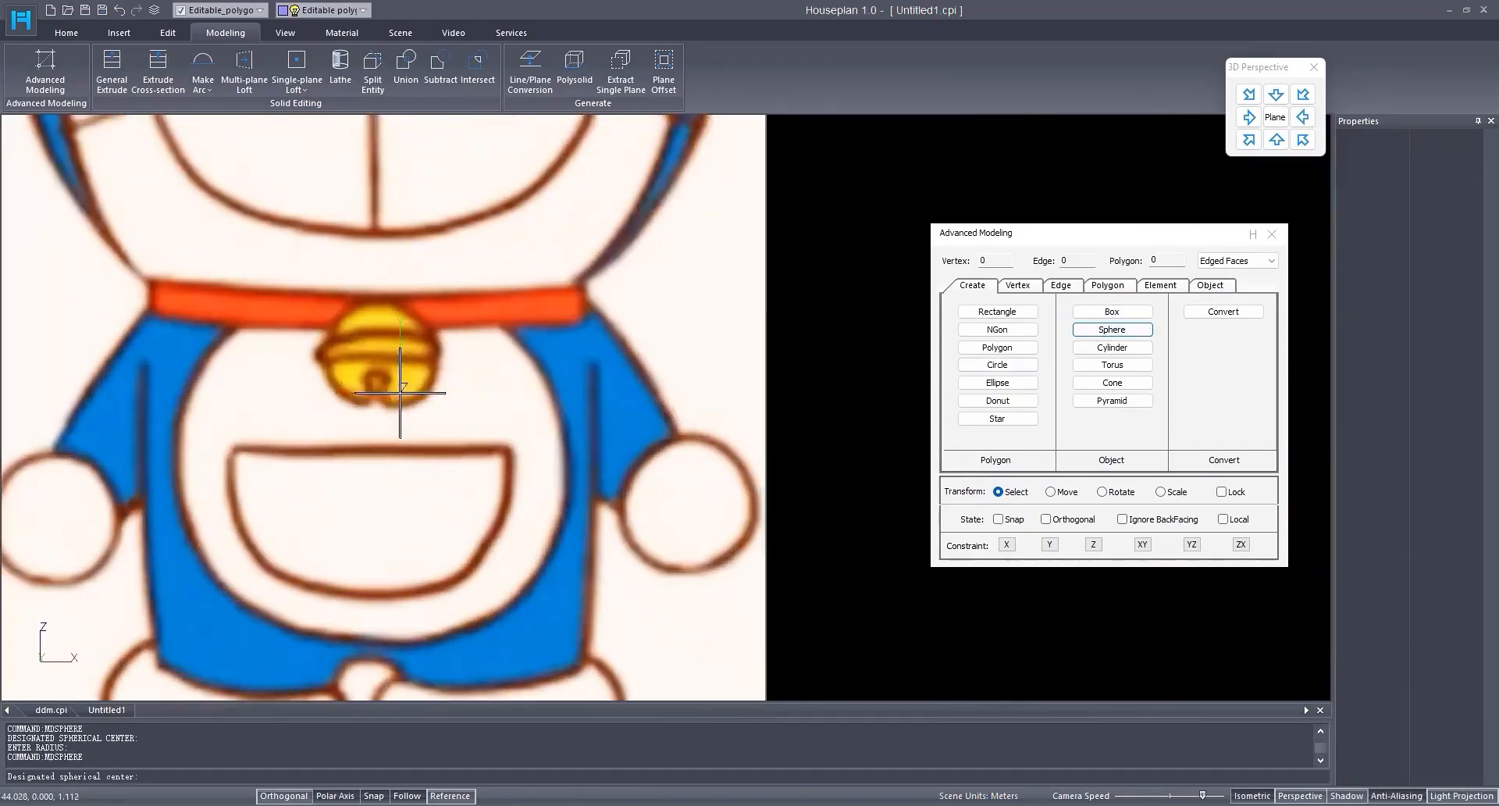
pyautogui.click(377, 344)
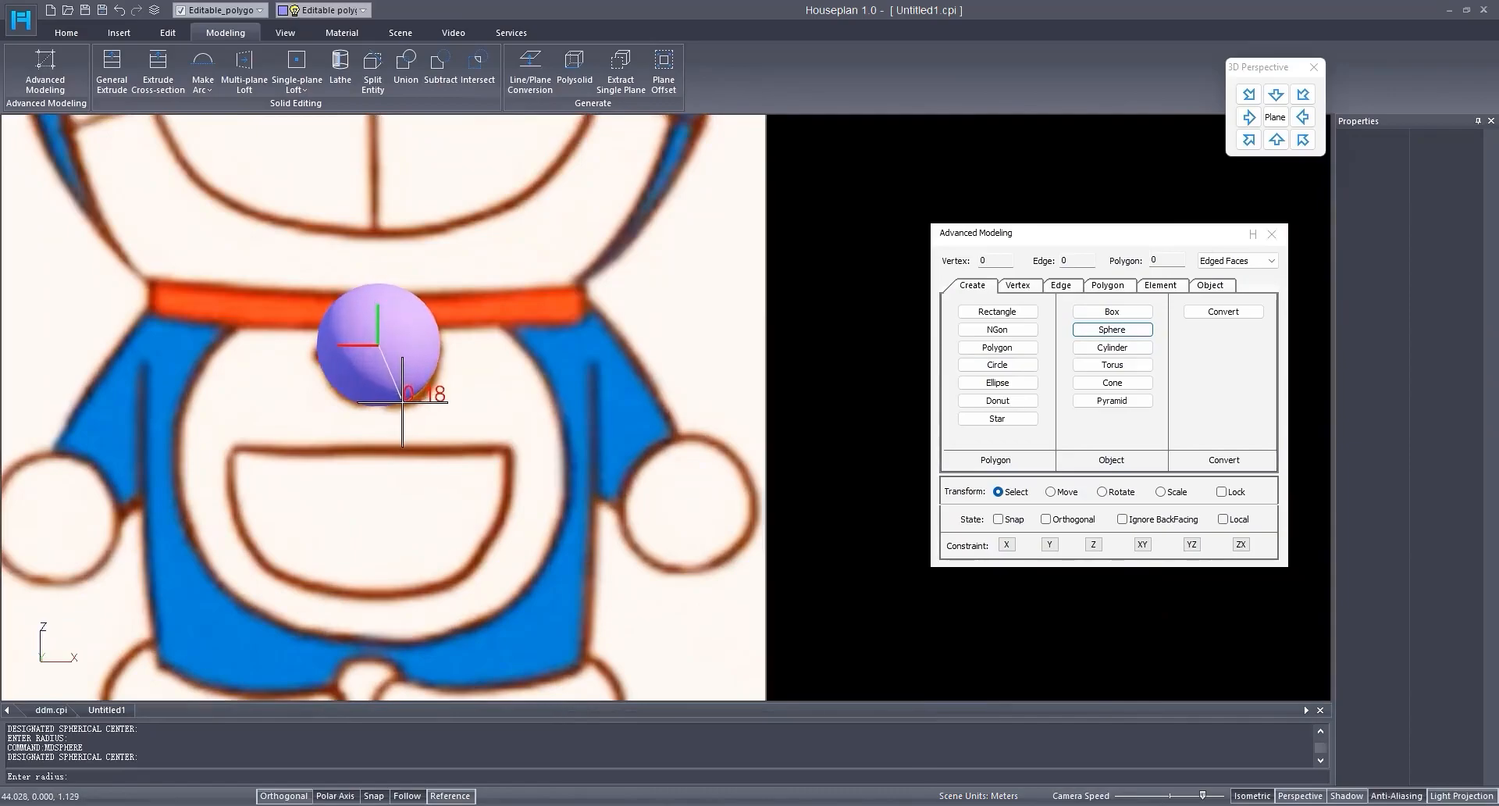
pyautogui.click(401, 398)
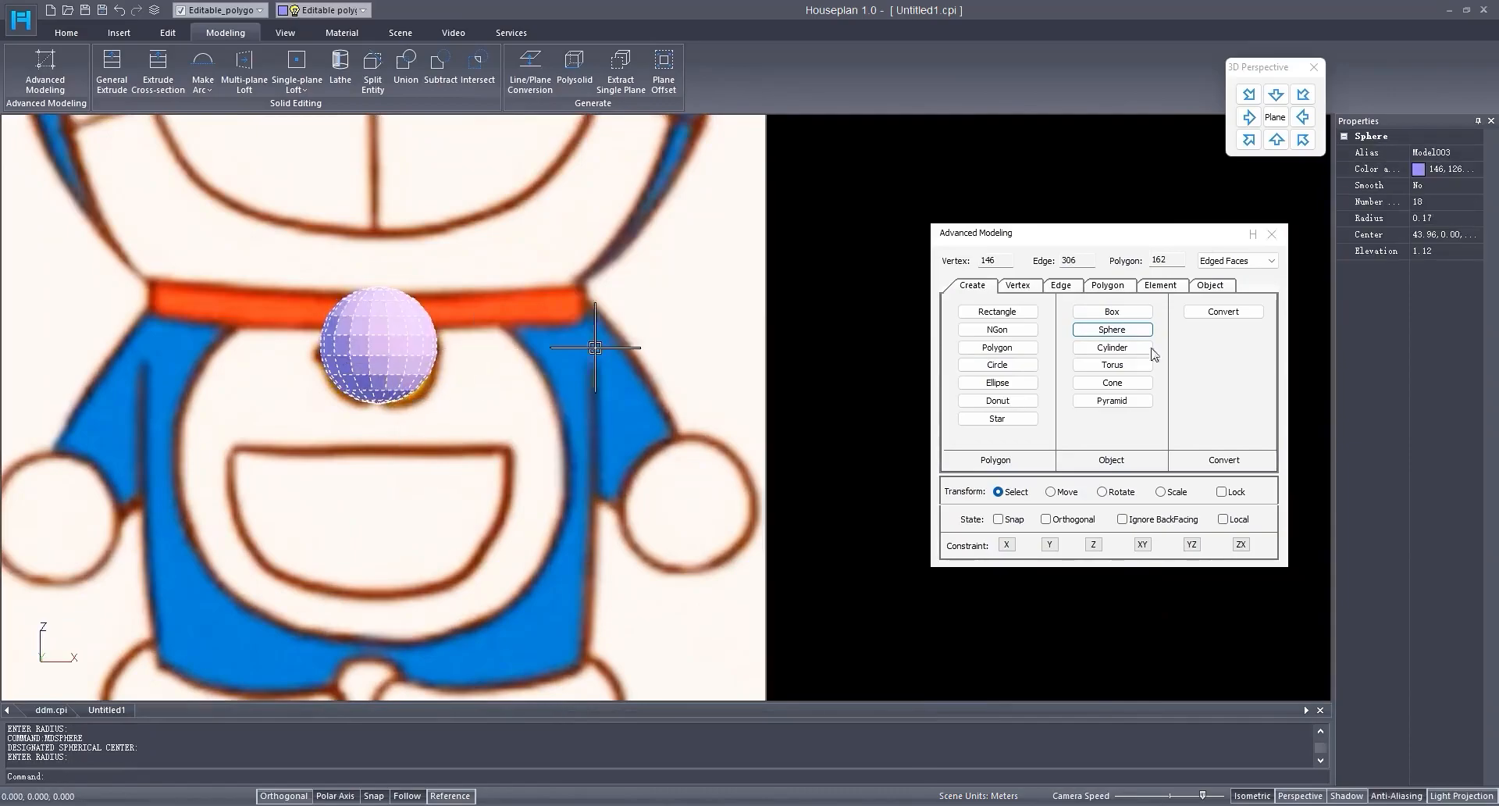
pyautogui.write('20')
pyautogui.press('Return')
# Step: Cut the bell's slot by deleting the five centre vertices at the bottom of the bell sphere
pyautogui.scroll(-5, 582, 497)
pyautogui.scroll(6, 592, 427)
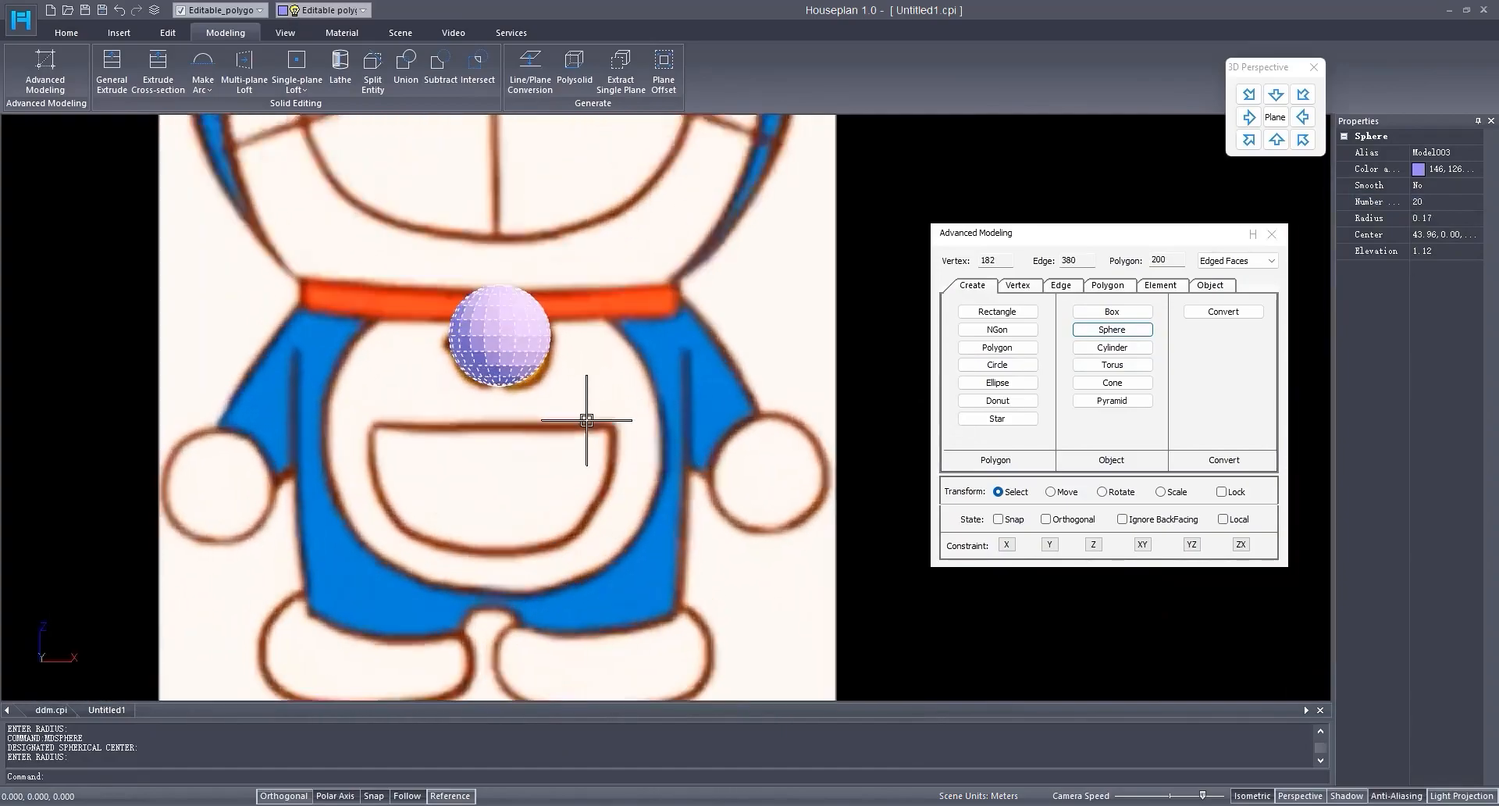
pyautogui.click(1036, 288)
pyautogui.scroll(6, 492, 374)
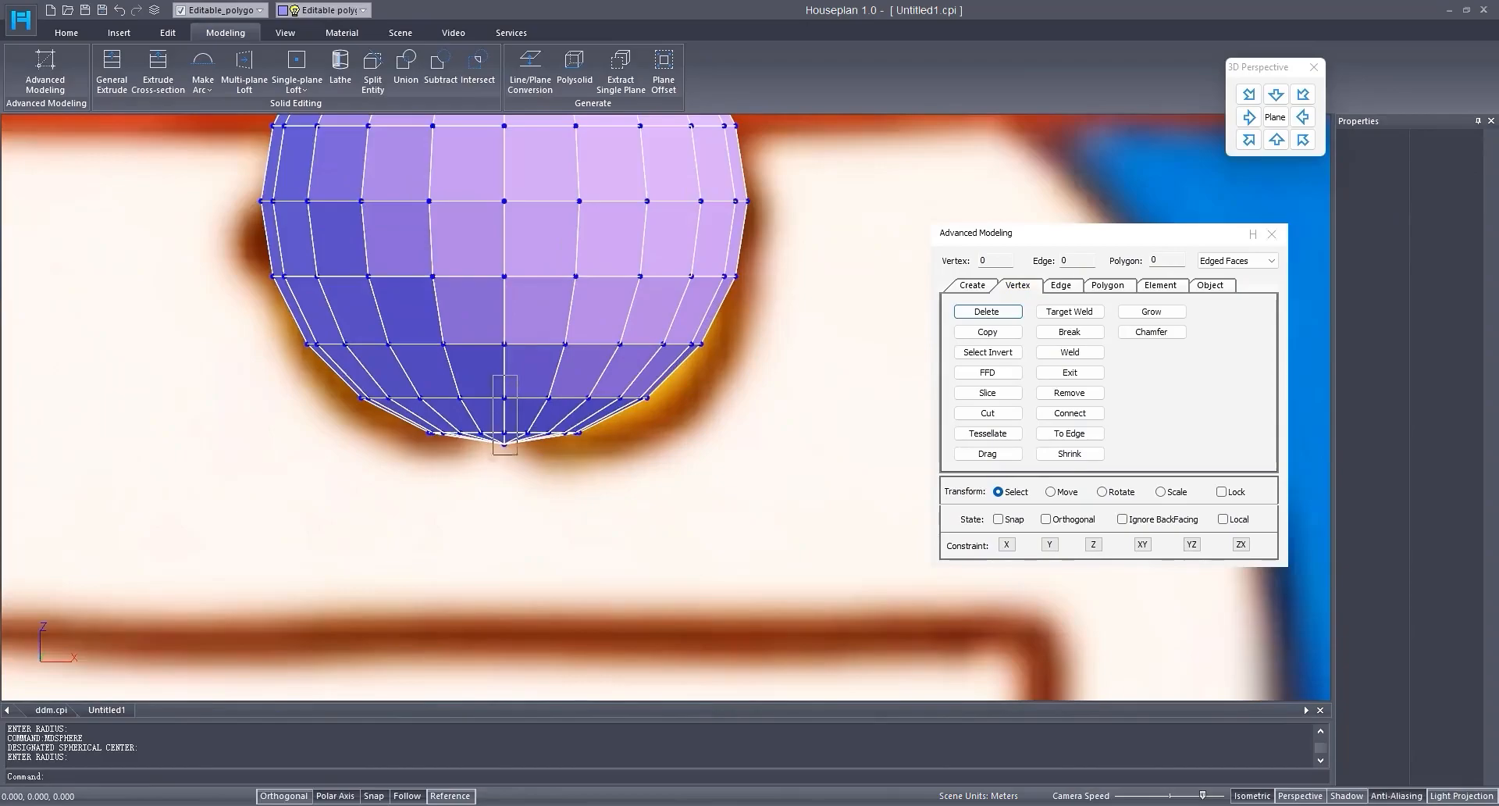
pyautogui.moveTo(517, 455); pyautogui.dragTo(516, 466)
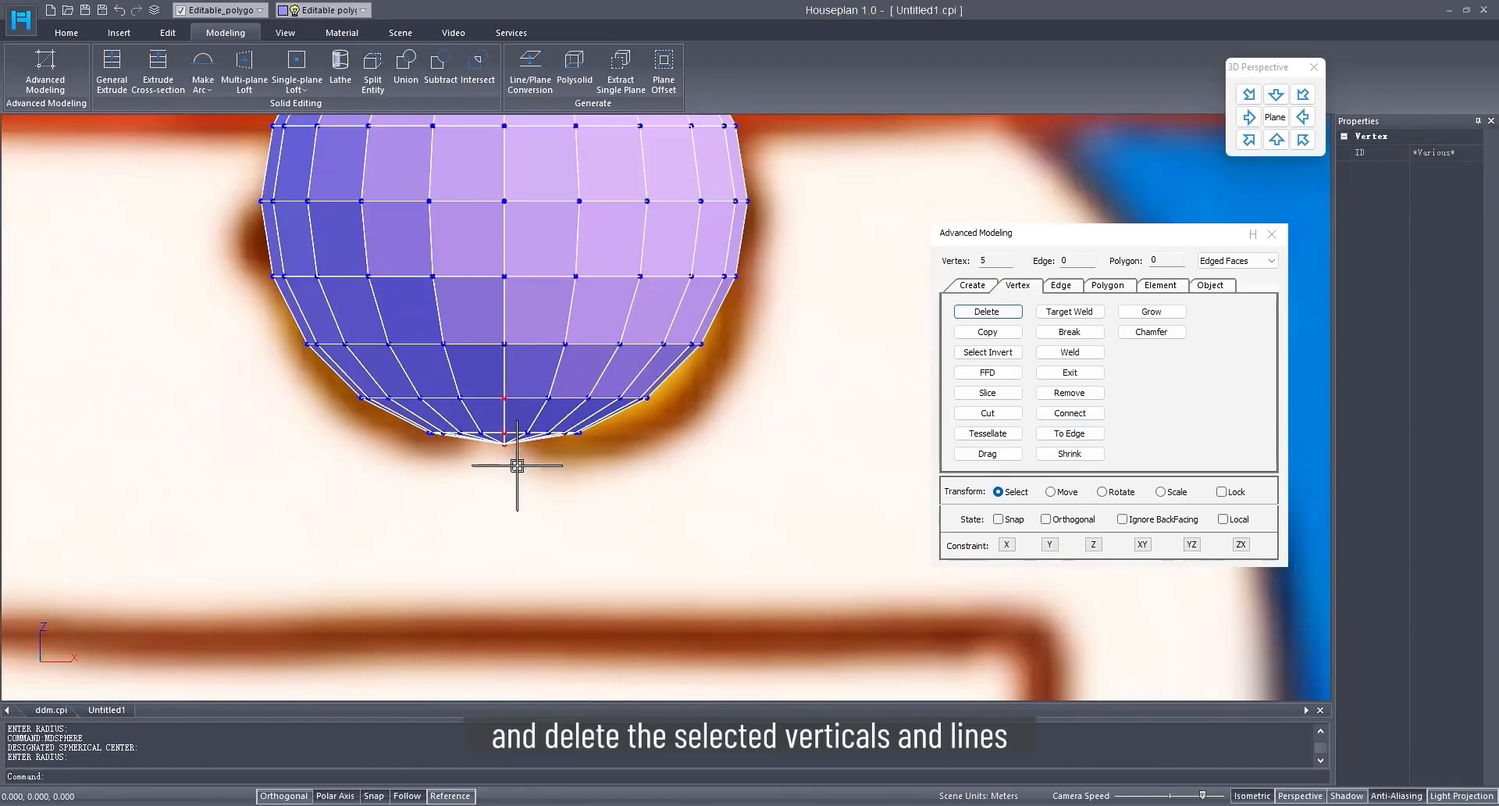
pyautogui.scroll(-3, 517, 465)
pyautogui.click(988, 312)
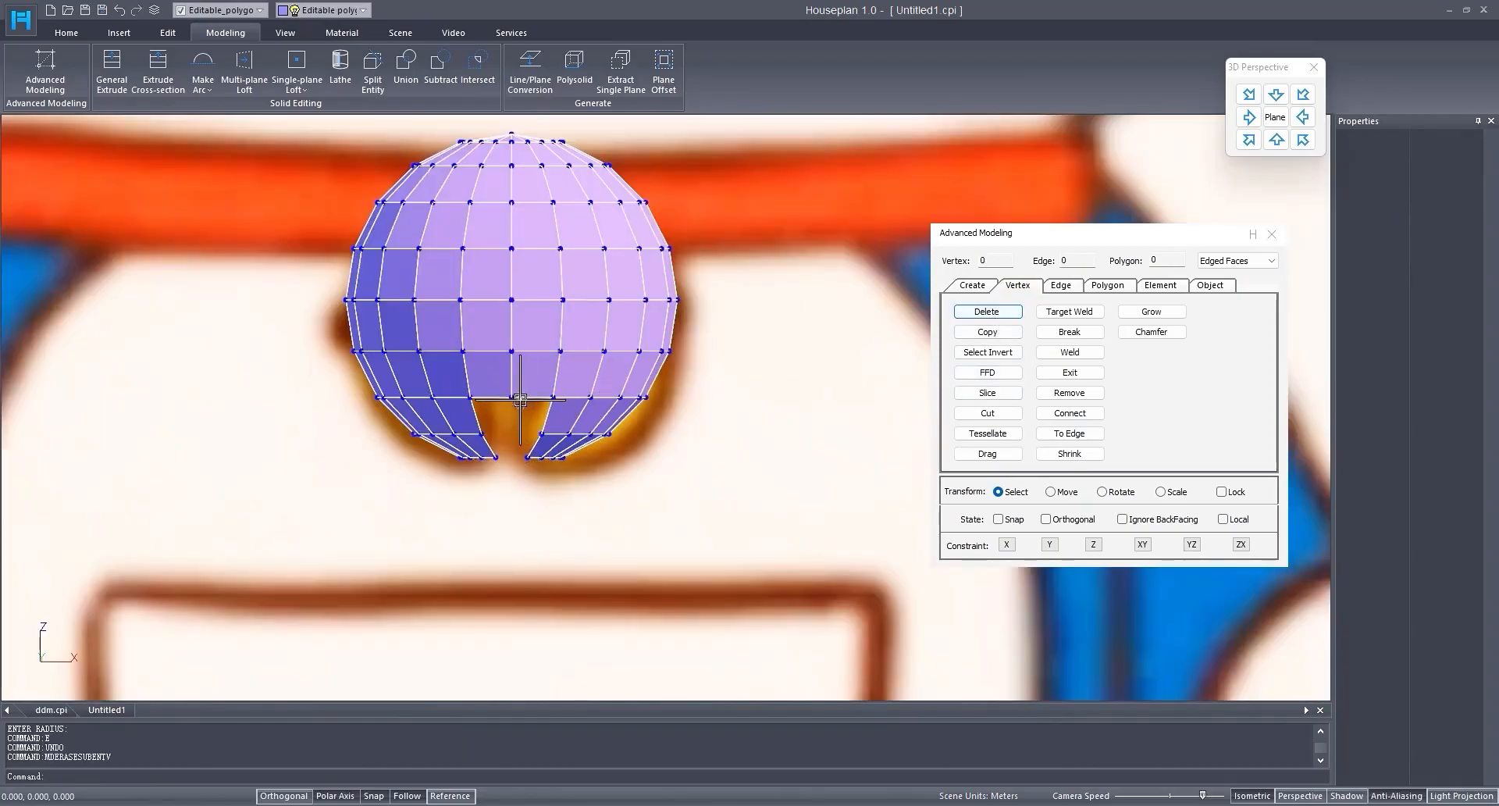
# Step: Give the slotted bell sphere thickness with Shell, using an Outer Amount of 0.01
pyautogui.click(1210, 285)
pyautogui.click(526, 385)
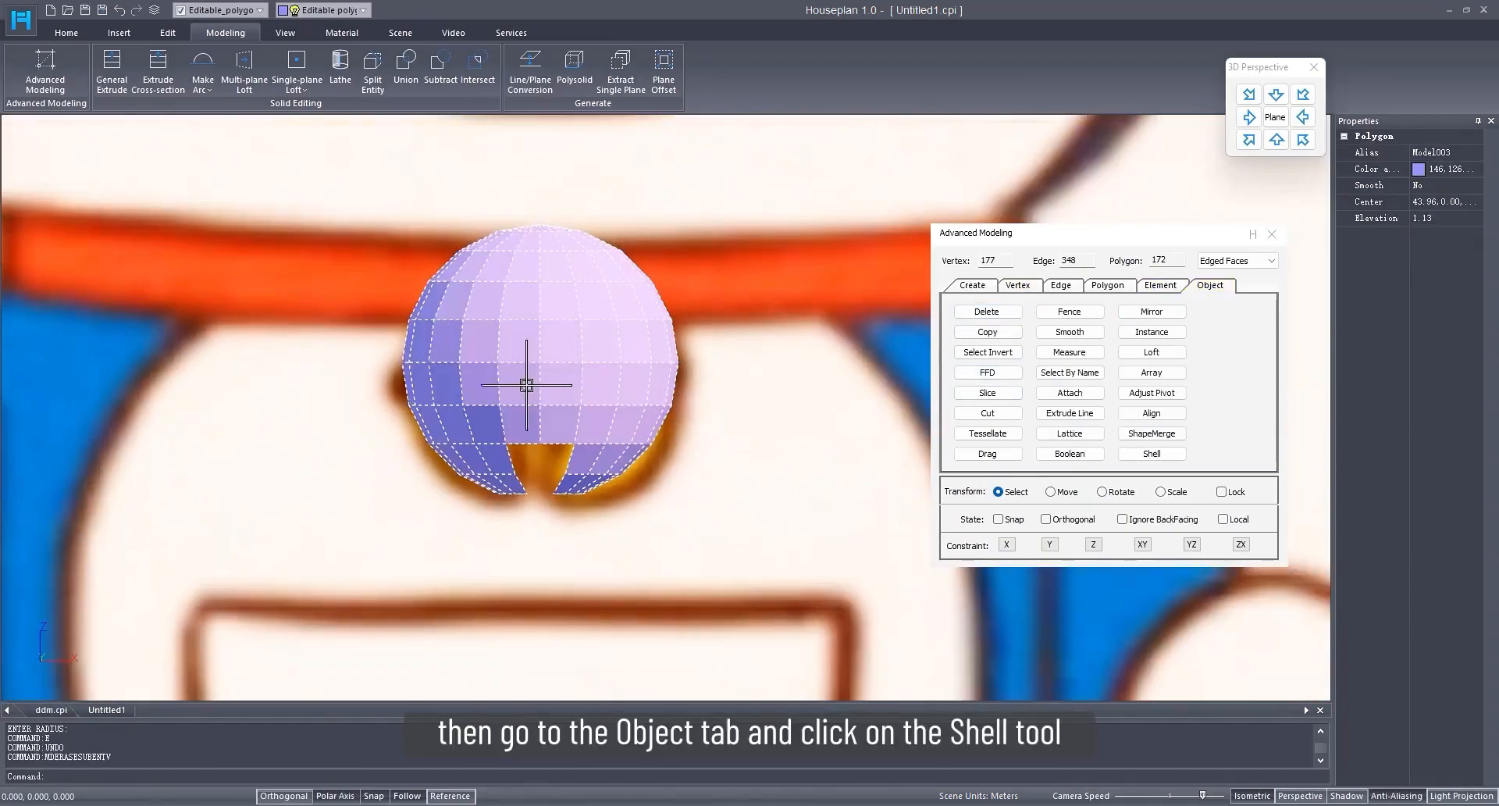
pyautogui.click(1152, 454)
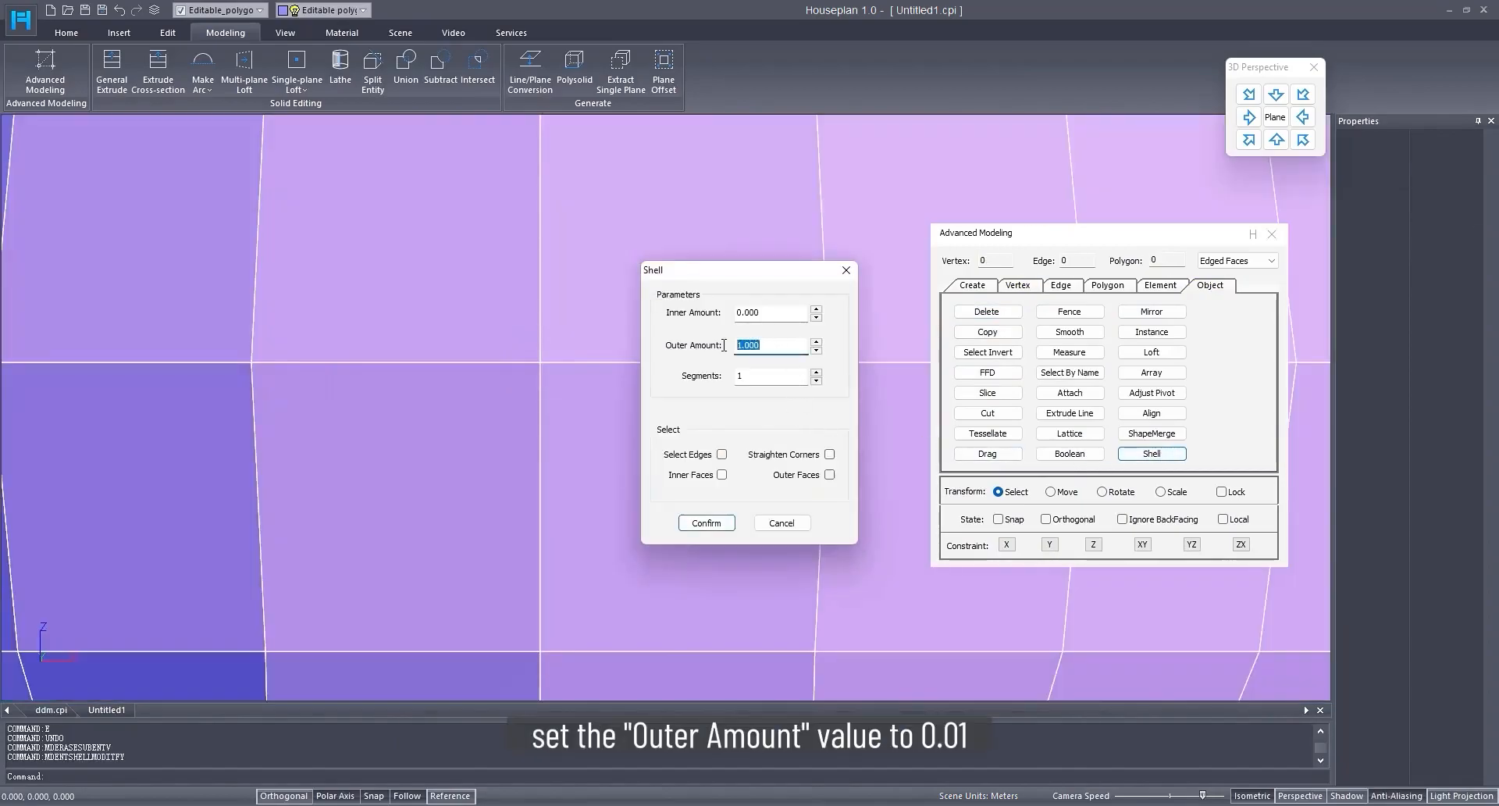
pyautogui.write('0.01')
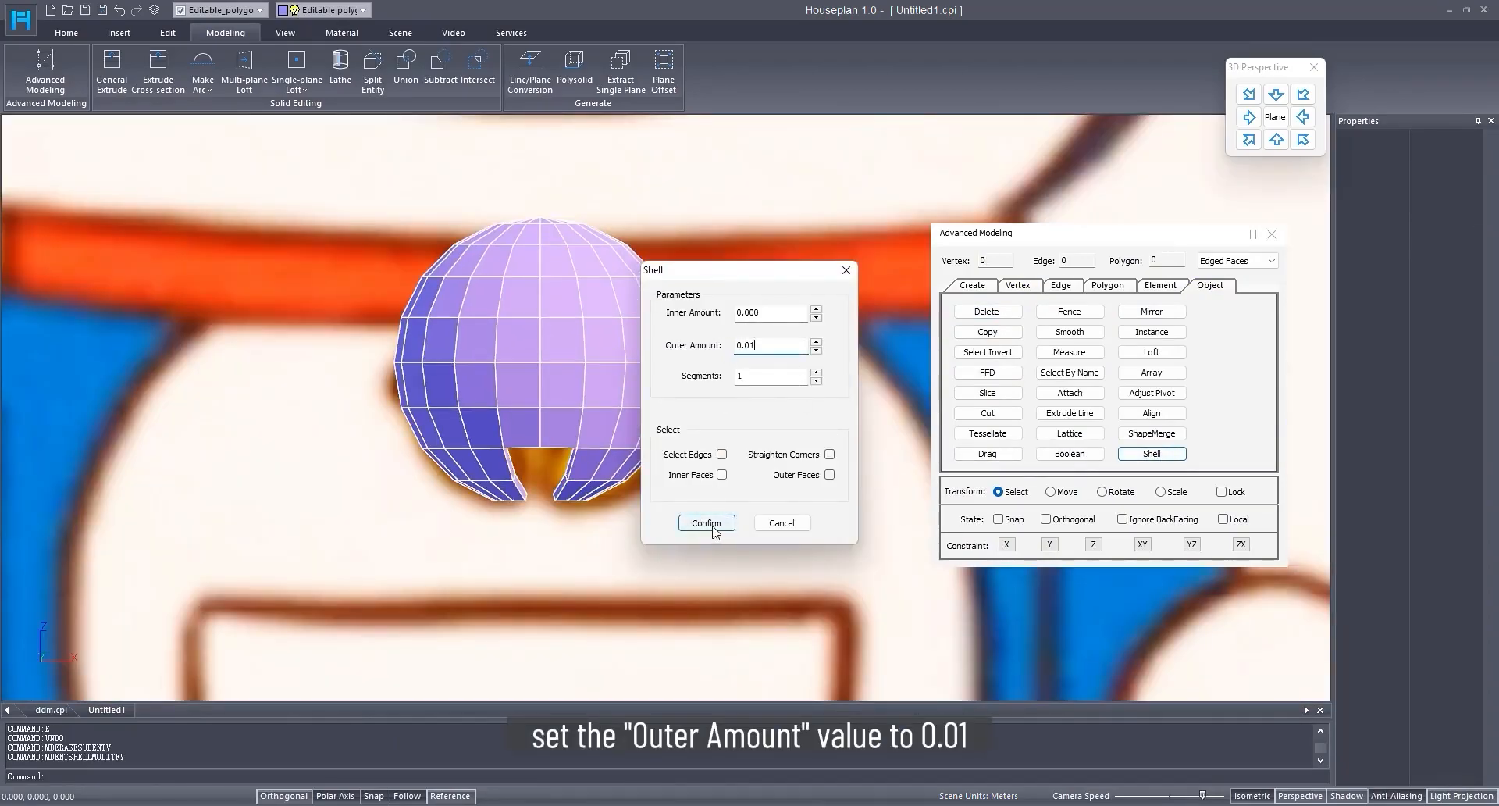
pyautogui.click(707, 523)
# Step: Create a sphere of radius about 0.19 over the character's left-side hand on the copied reference image
pyautogui.scroll(-5, 518, 535)
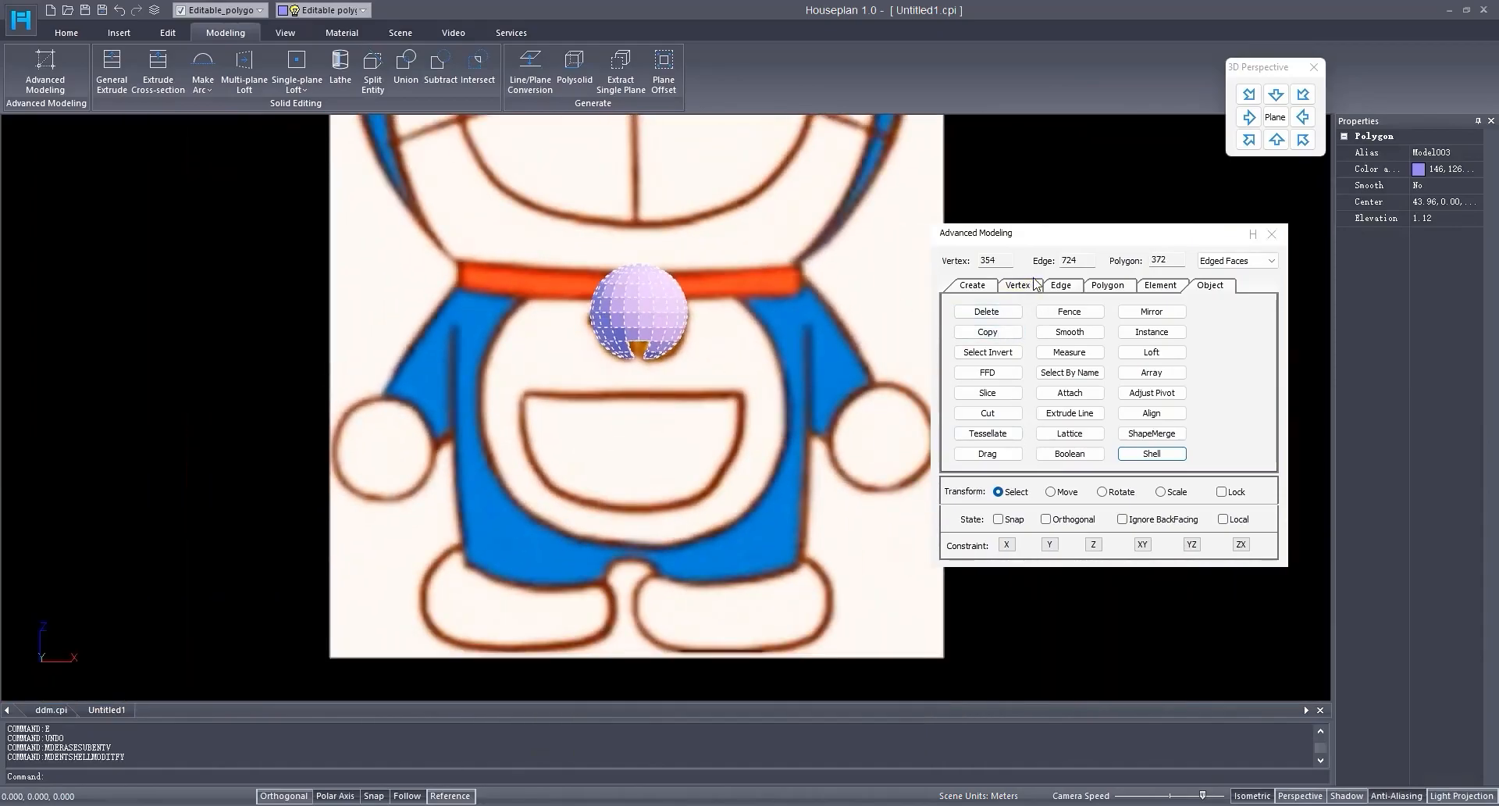
pyautogui.click(986, 287)
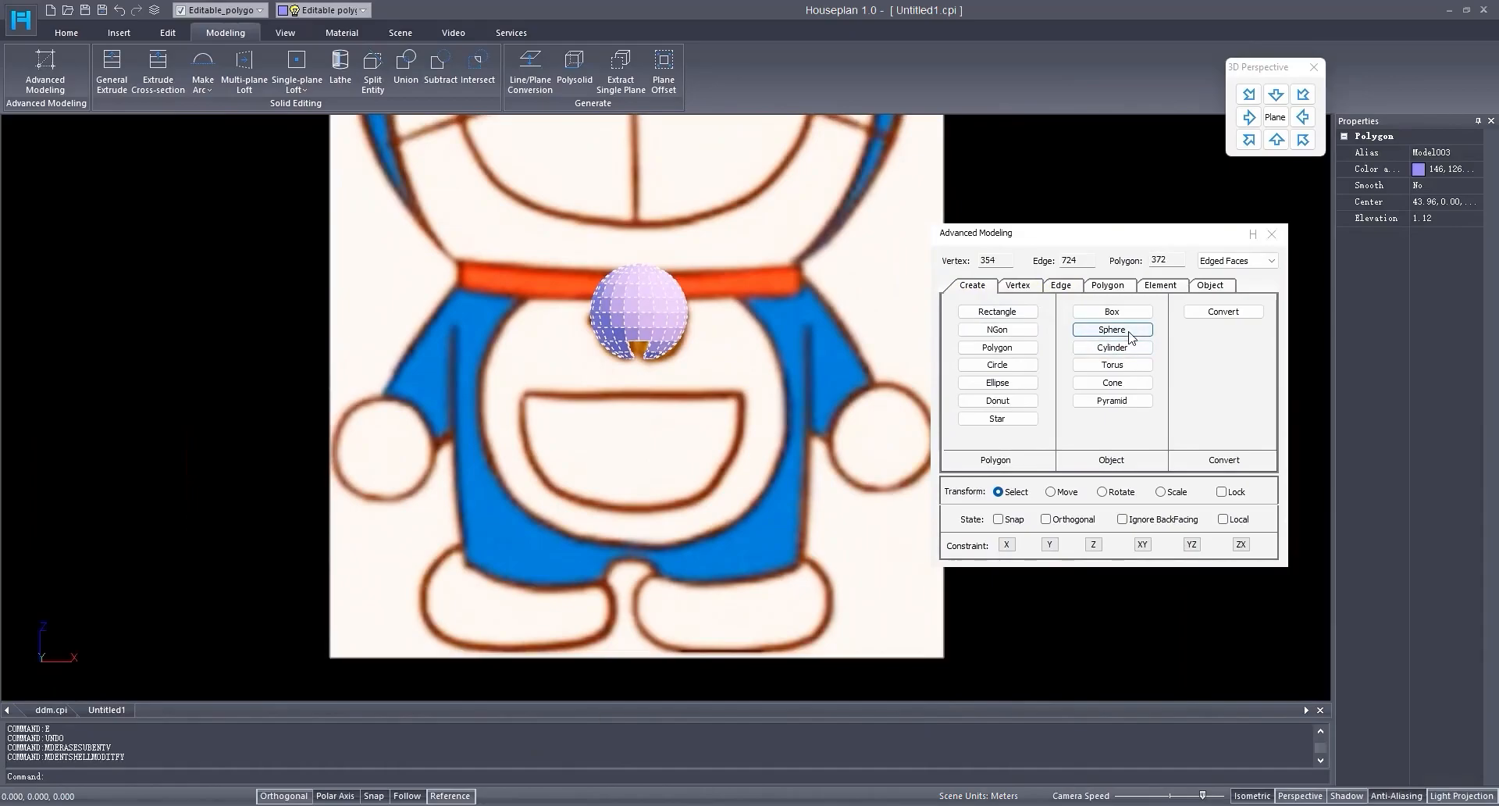
pyautogui.click(1112, 329)
pyautogui.scroll(2, 308, 445)
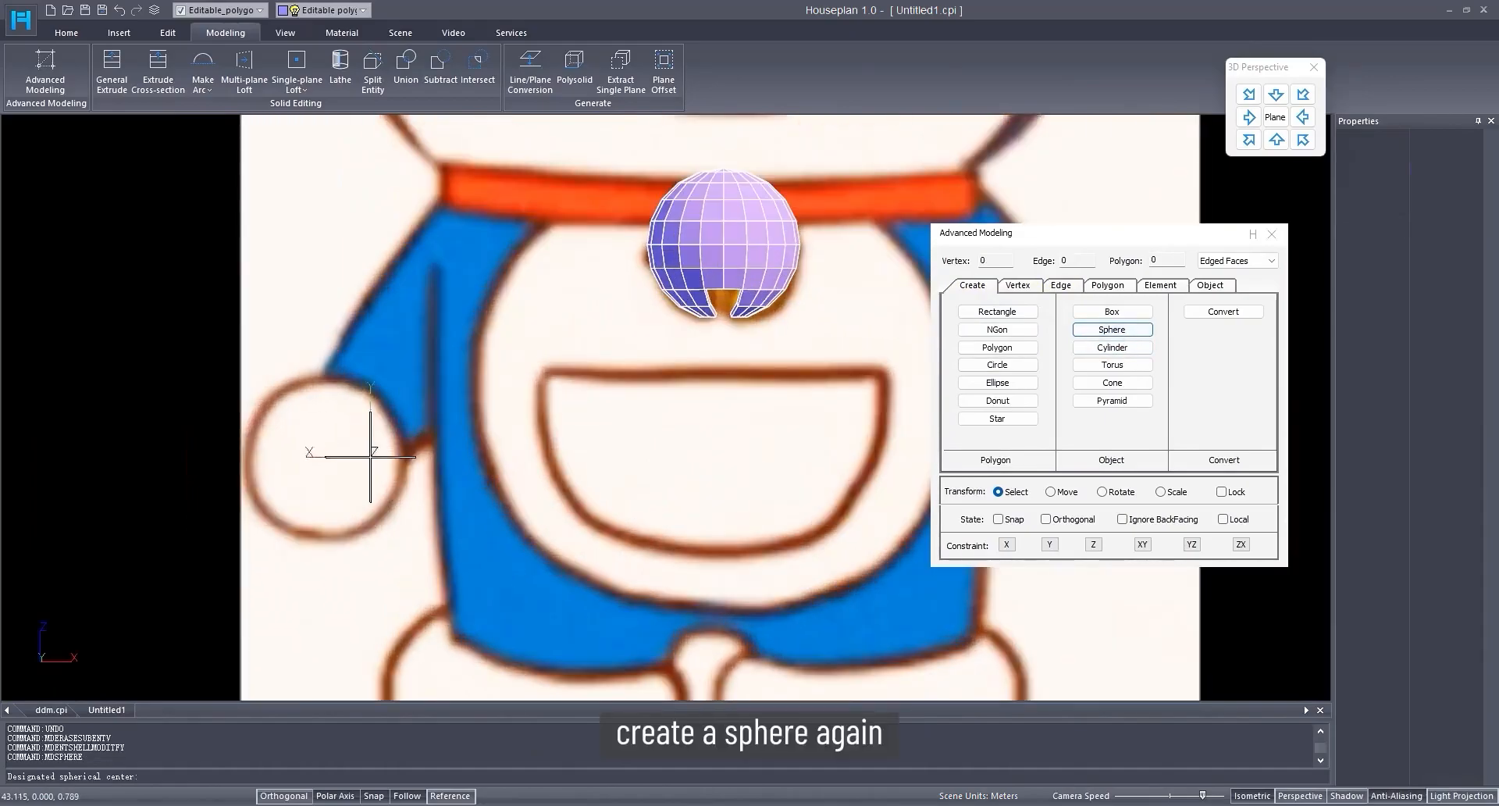
pyautogui.click(321, 462)
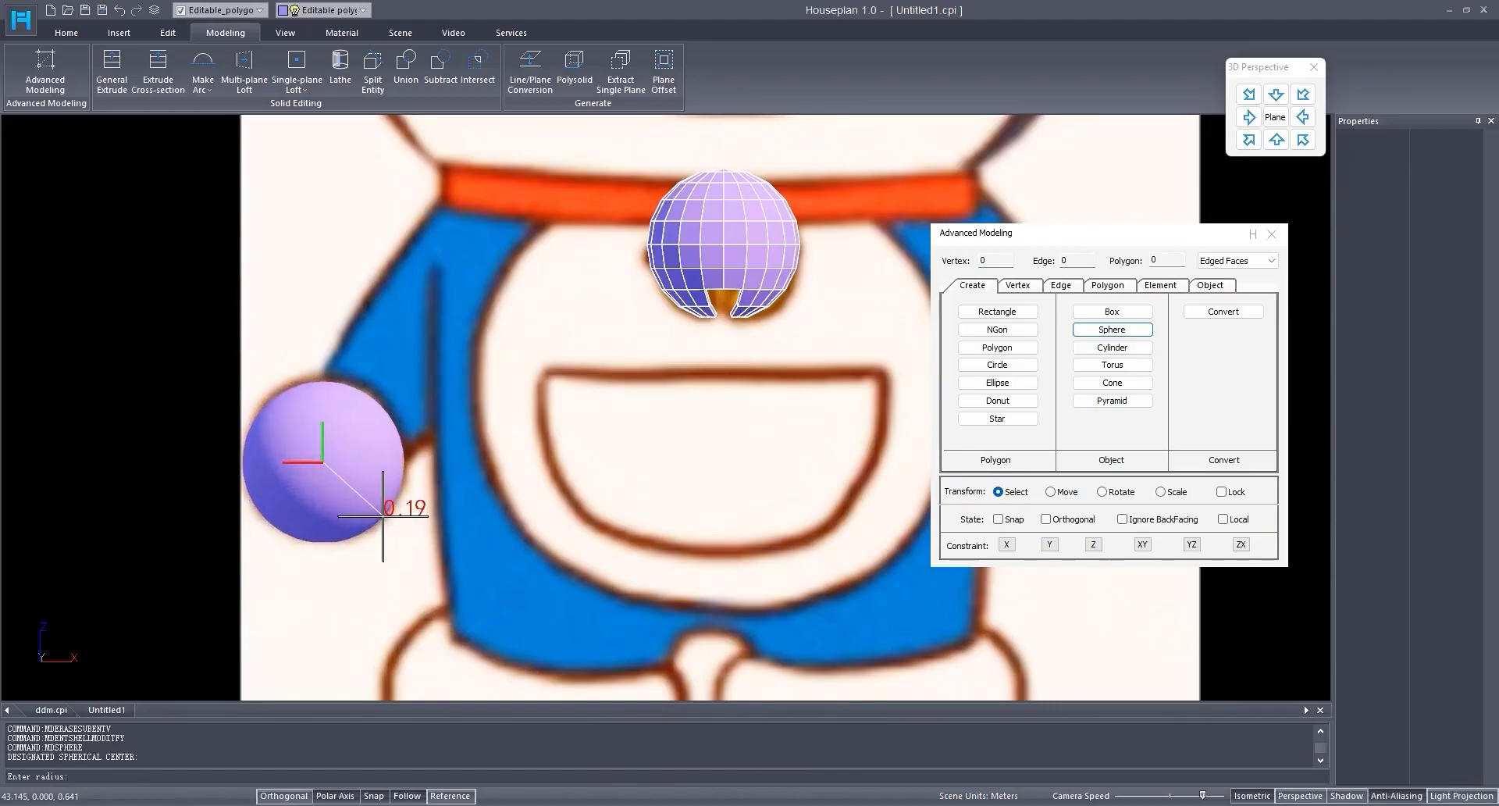
pyautogui.click(383, 516)
# Step: Delete the top edges of the hand sphere and extend its open rim upward along Z into an arm tube
pyautogui.scroll(3, 313, 426)
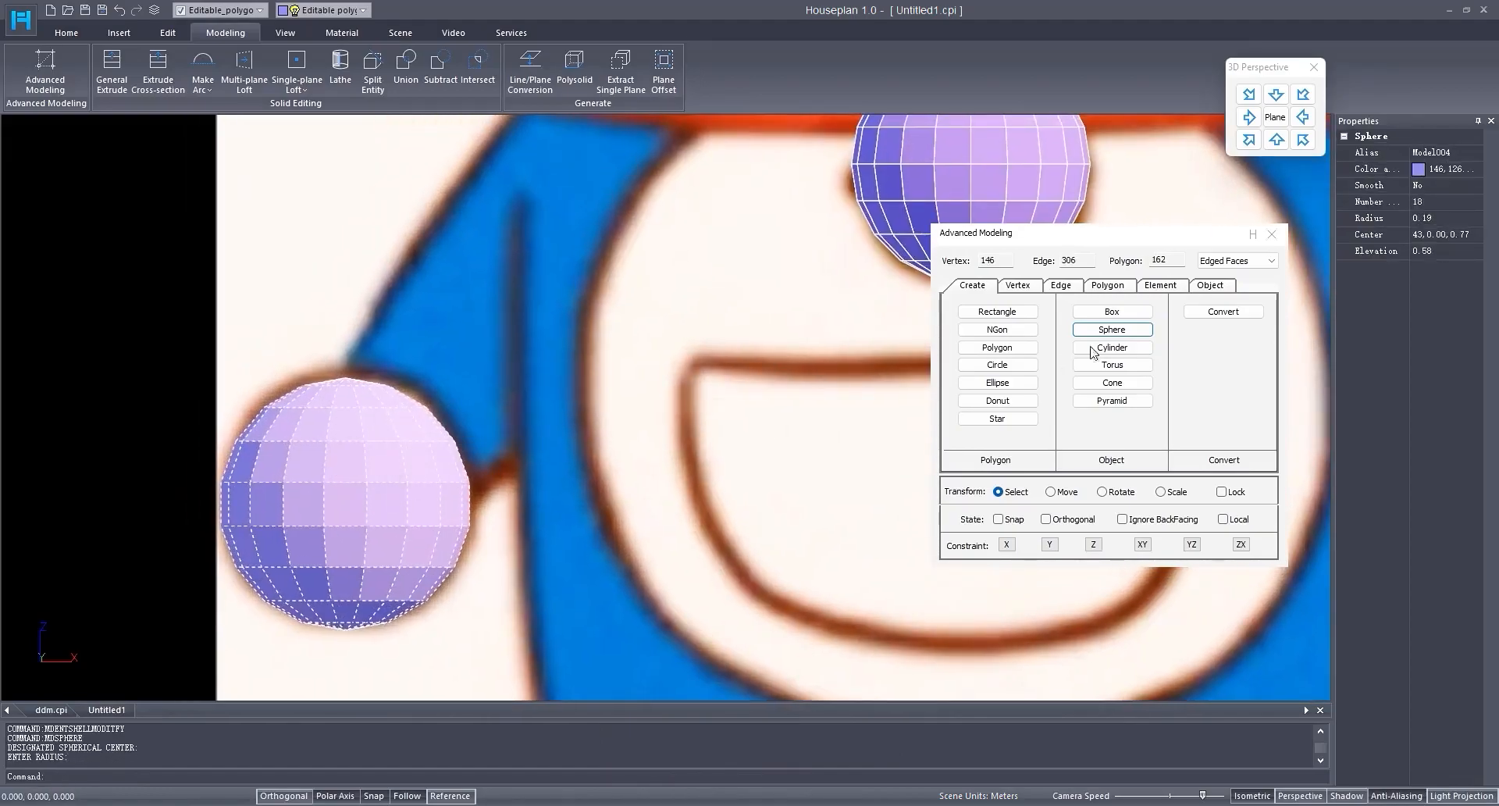
pyautogui.click(1060, 285)
pyautogui.moveTo(247, 318); pyautogui.dragTo(419, 292)
pyautogui.press('Delete')
pyautogui.scroll(-2, 414, 391)
pyautogui.scroll(-2, 465, 531)
pyautogui.click(1050, 491)
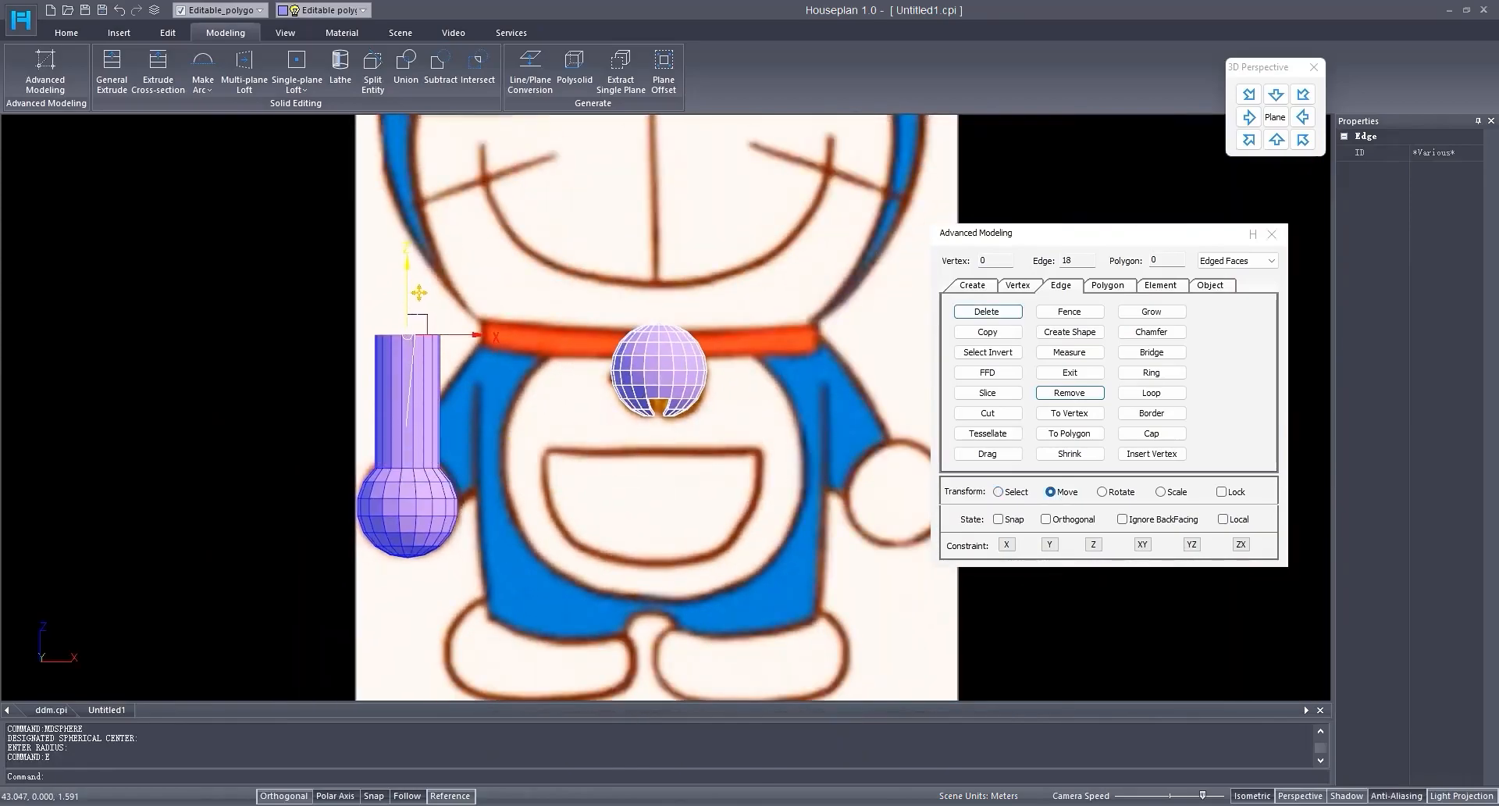
pyautogui.scroll(1, 498, 422)
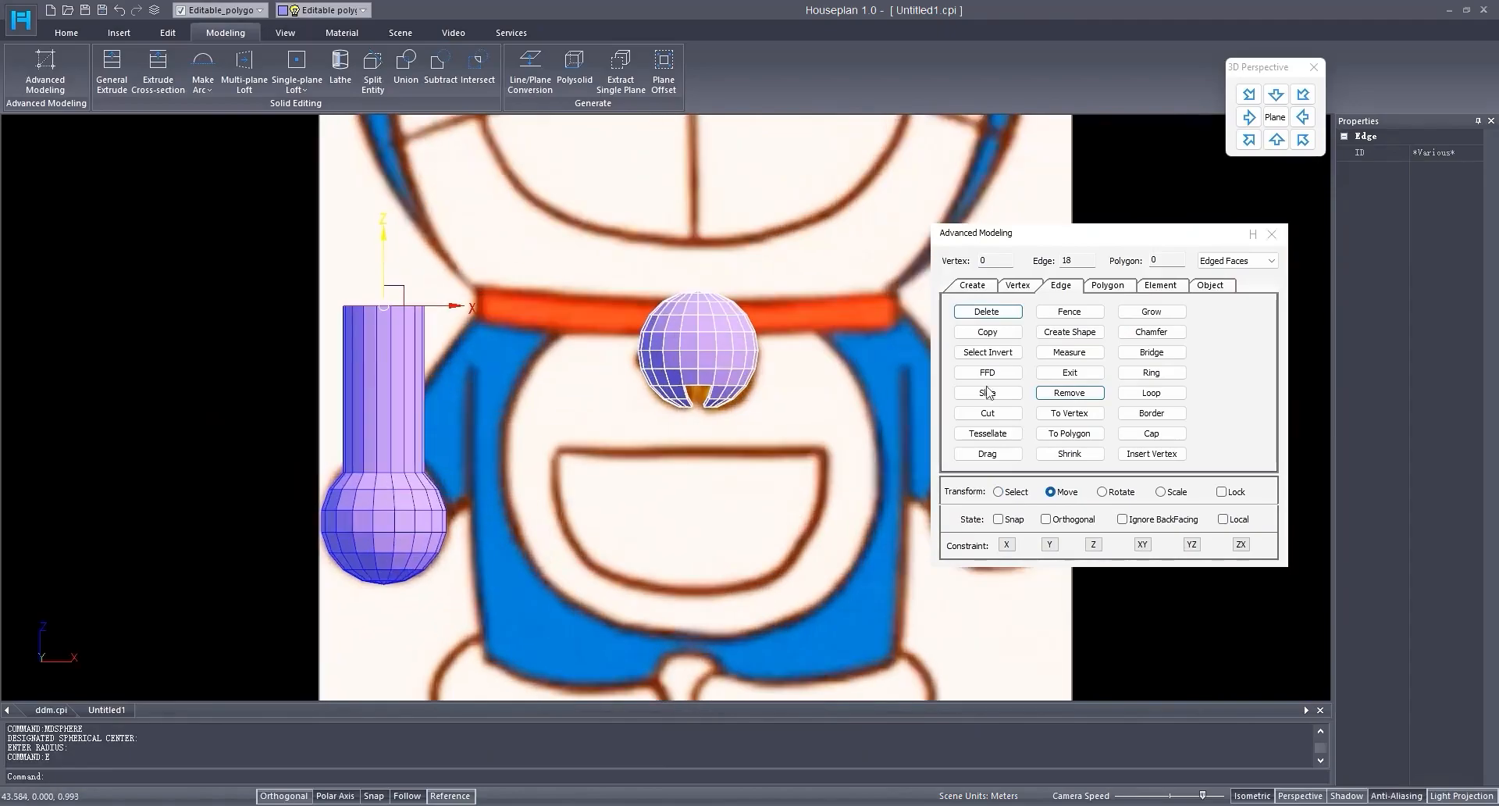
# Step: Move the arm, bell and nose objects together by 4 along X onto the character's body
pyautogui.click(973, 285)
pyautogui.scroll(-3, 527, 467)
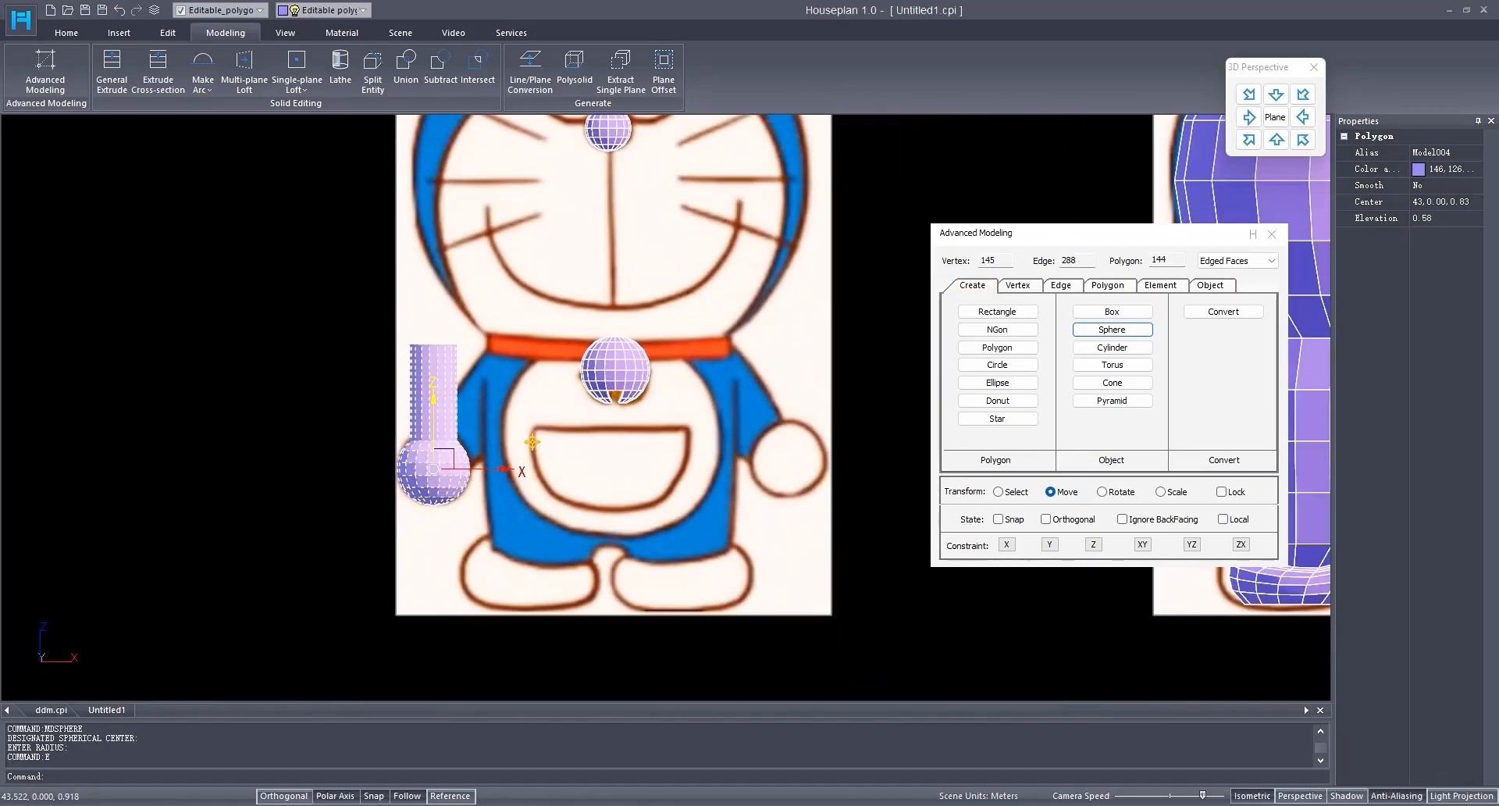
pyautogui.moveTo(599, 425); pyautogui.dragTo(568, 450, button='middle')
pyautogui.click(590, 393)
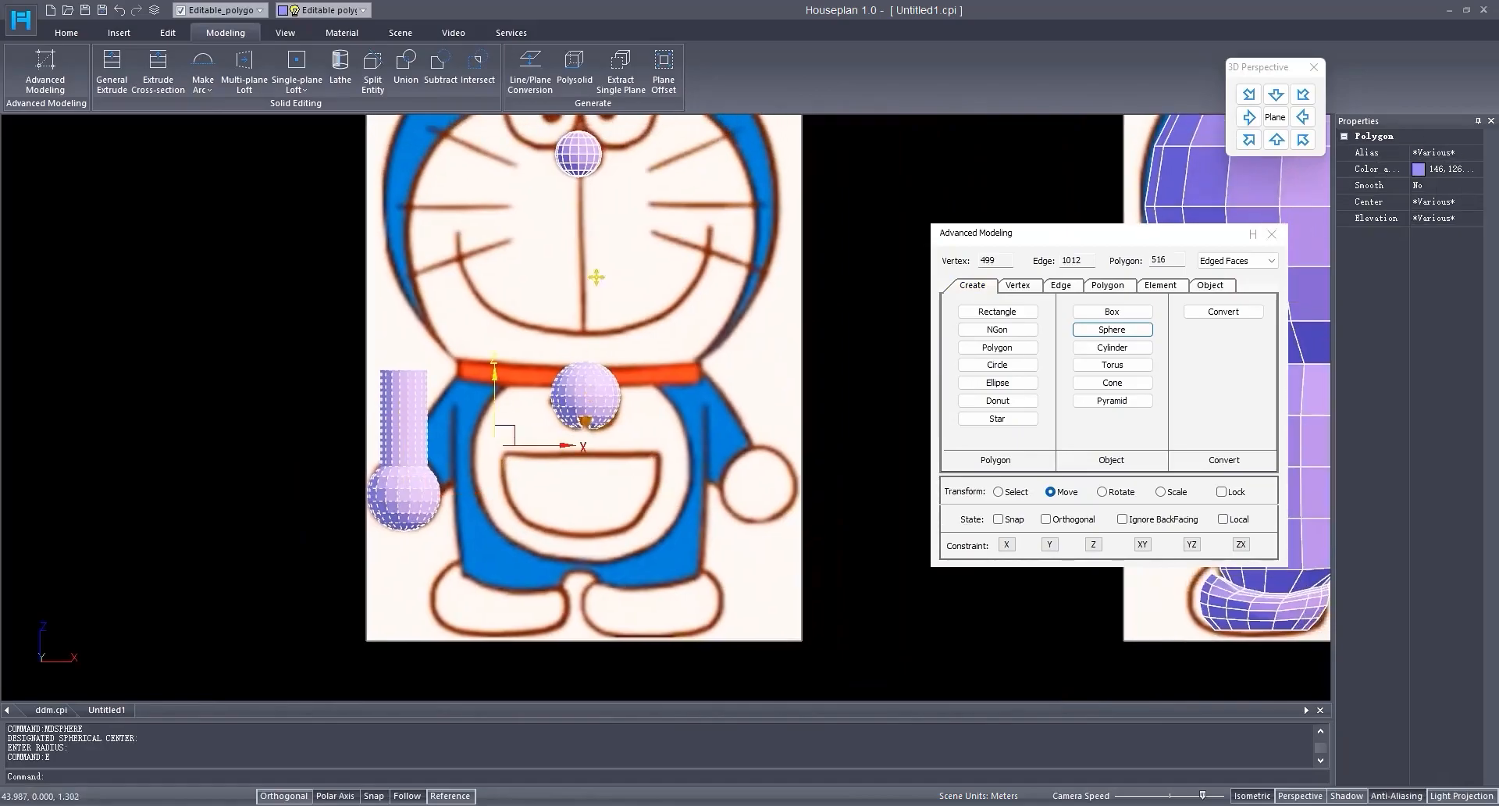
pyautogui.click(581, 154)
pyautogui.moveTo(581, 154); pyautogui.dragTo(434, 249, button='middle')
pyautogui.scroll(-3, 435, 249)
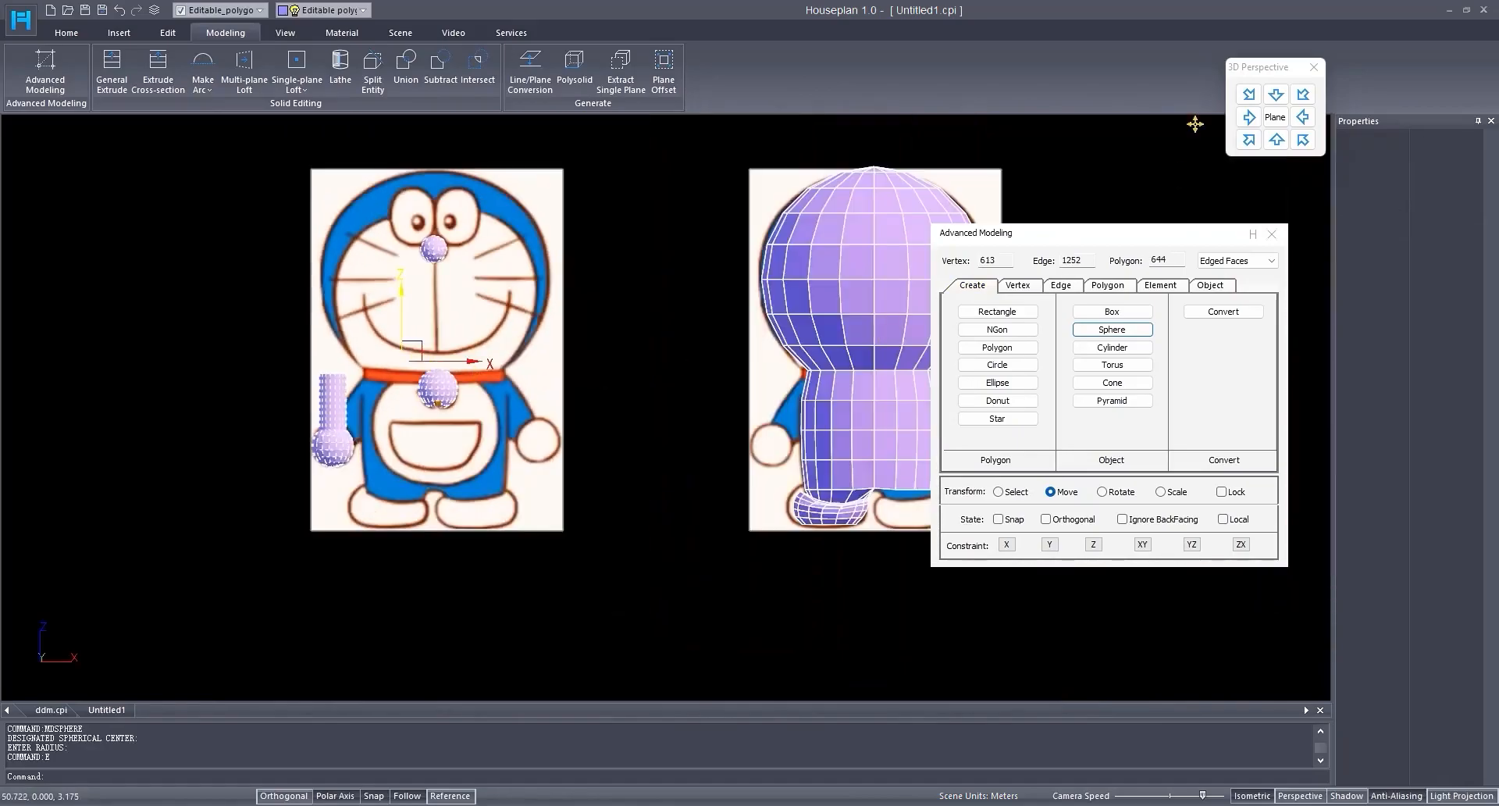
pyautogui.click(1275, 117)
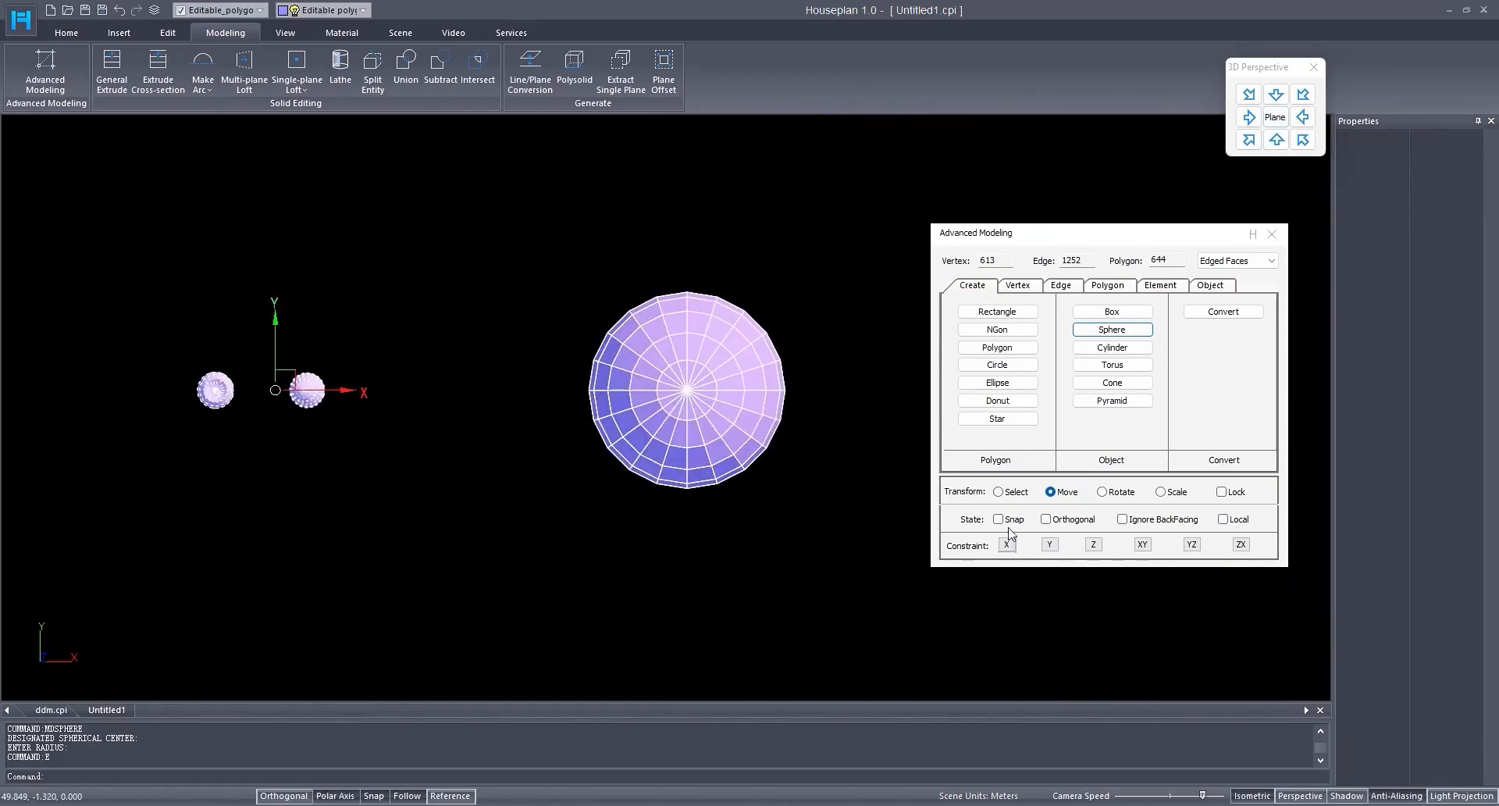
pyautogui.rightClick(1061, 494)
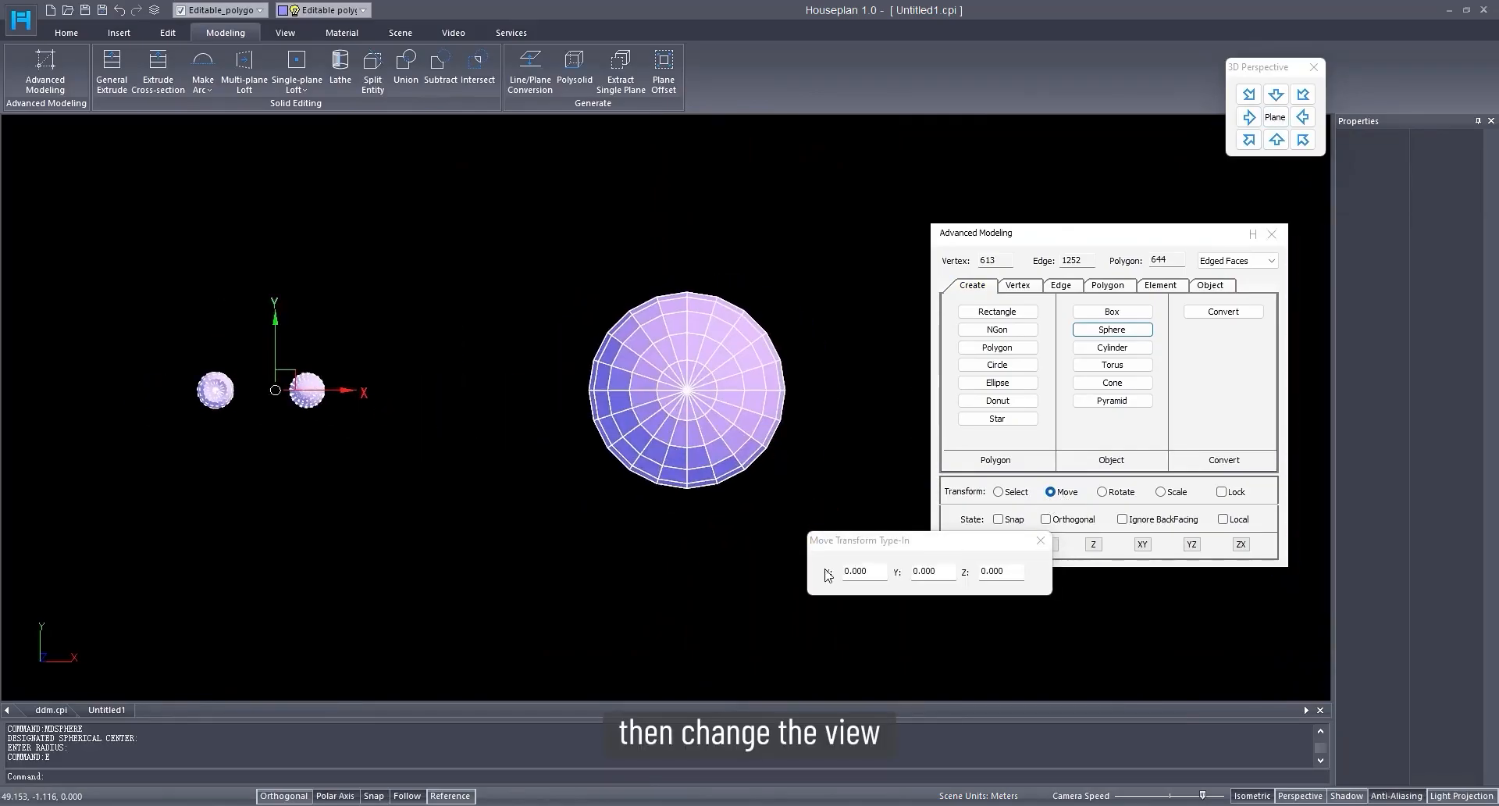
pyautogui.doubleClick(876, 573)
pyautogui.write('4')
pyautogui.press('Return')
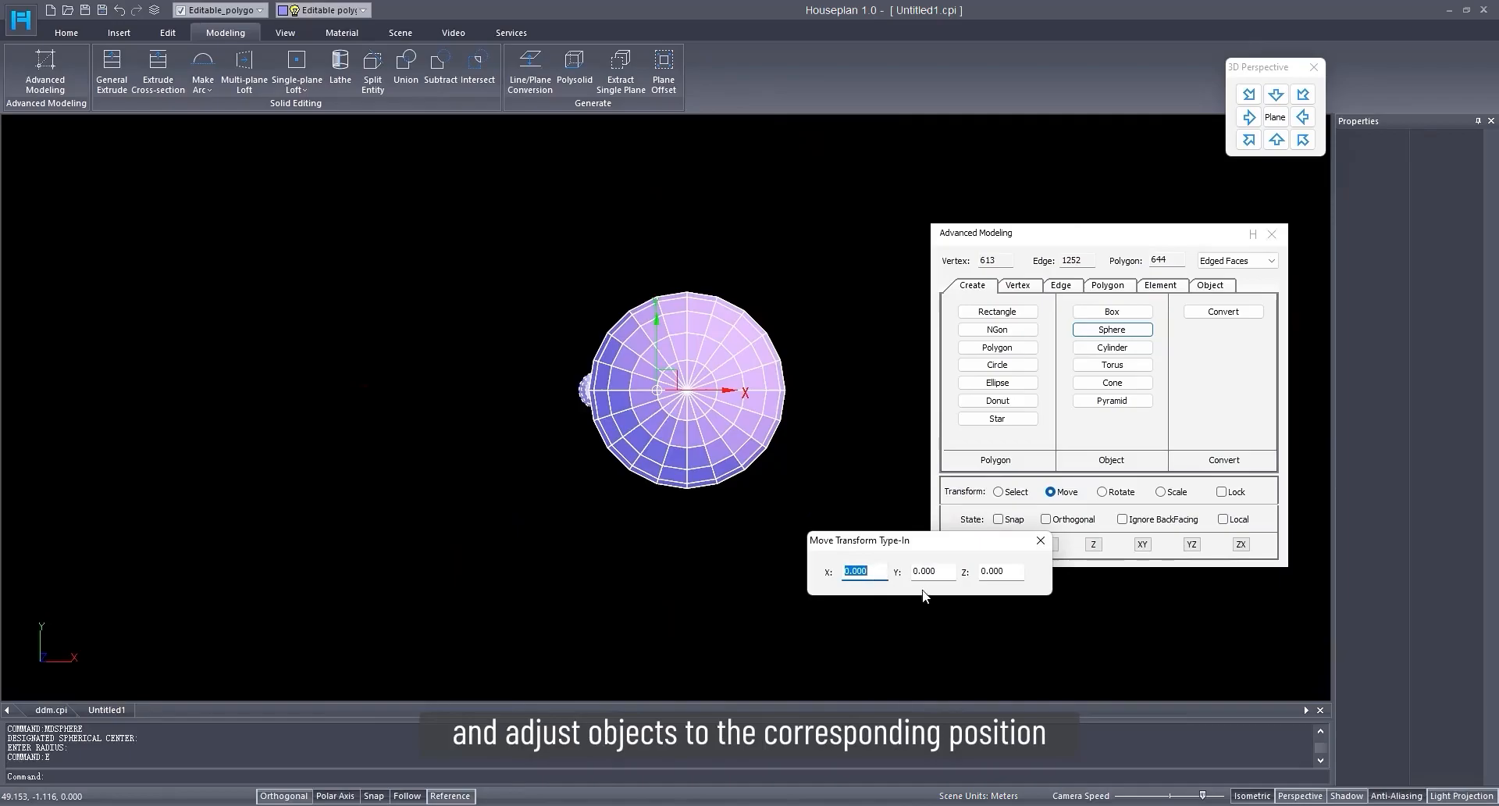
pyautogui.click(1040, 540)
# Step: Move the bell and nose out along Y to the front of the body, and shift the nose alone further out in front of the face
pyautogui.moveTo(667, 503); pyautogui.dragTo(516, 406, button='middle')
pyautogui.scroll(3, 484, 405)
pyautogui.keyDown('alt'); pyautogui.click(473, 406); pyautogui.keyUp('alt')
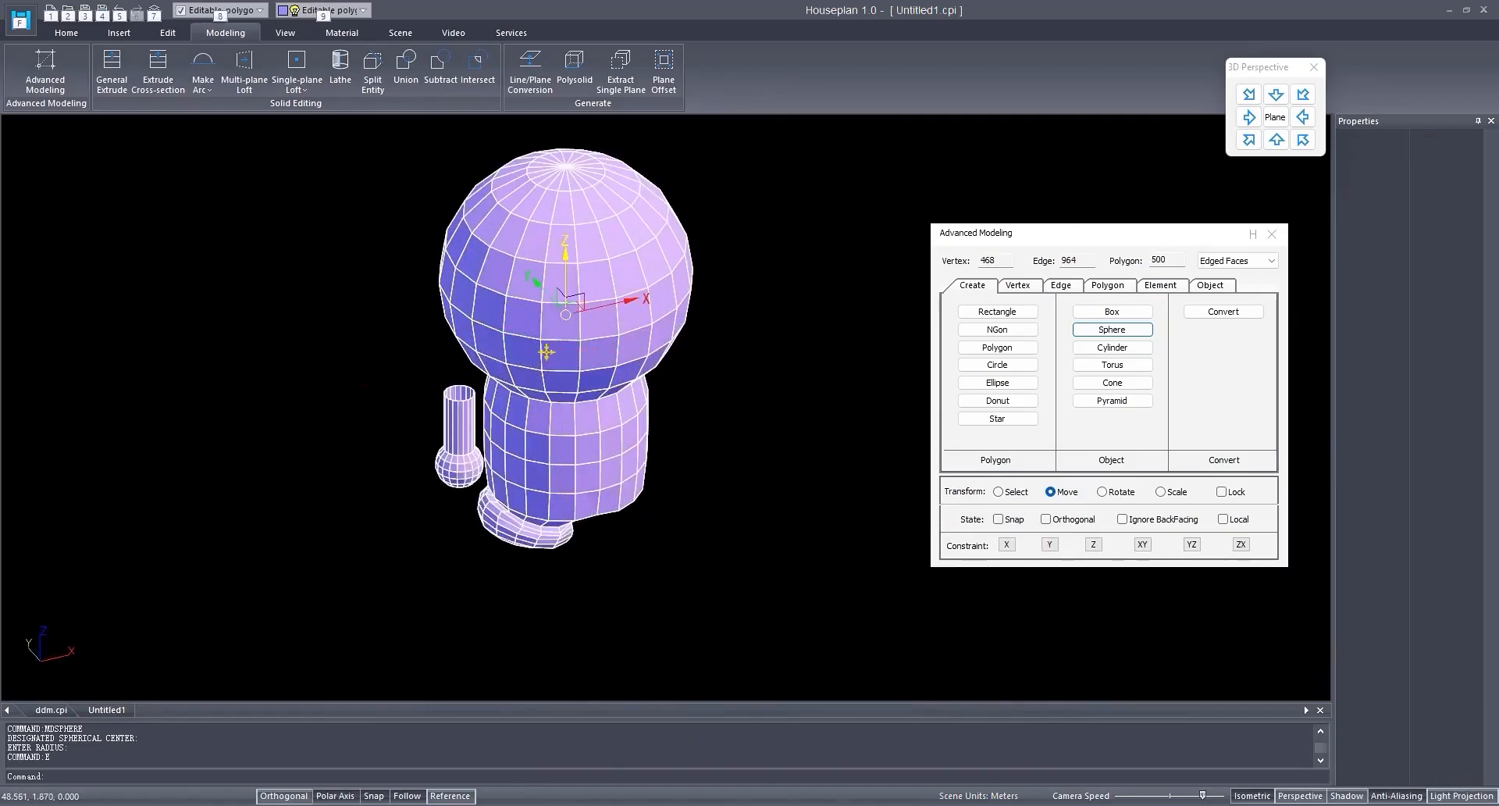
pyautogui.moveTo(540, 290); pyautogui.dragTo(585, 332)
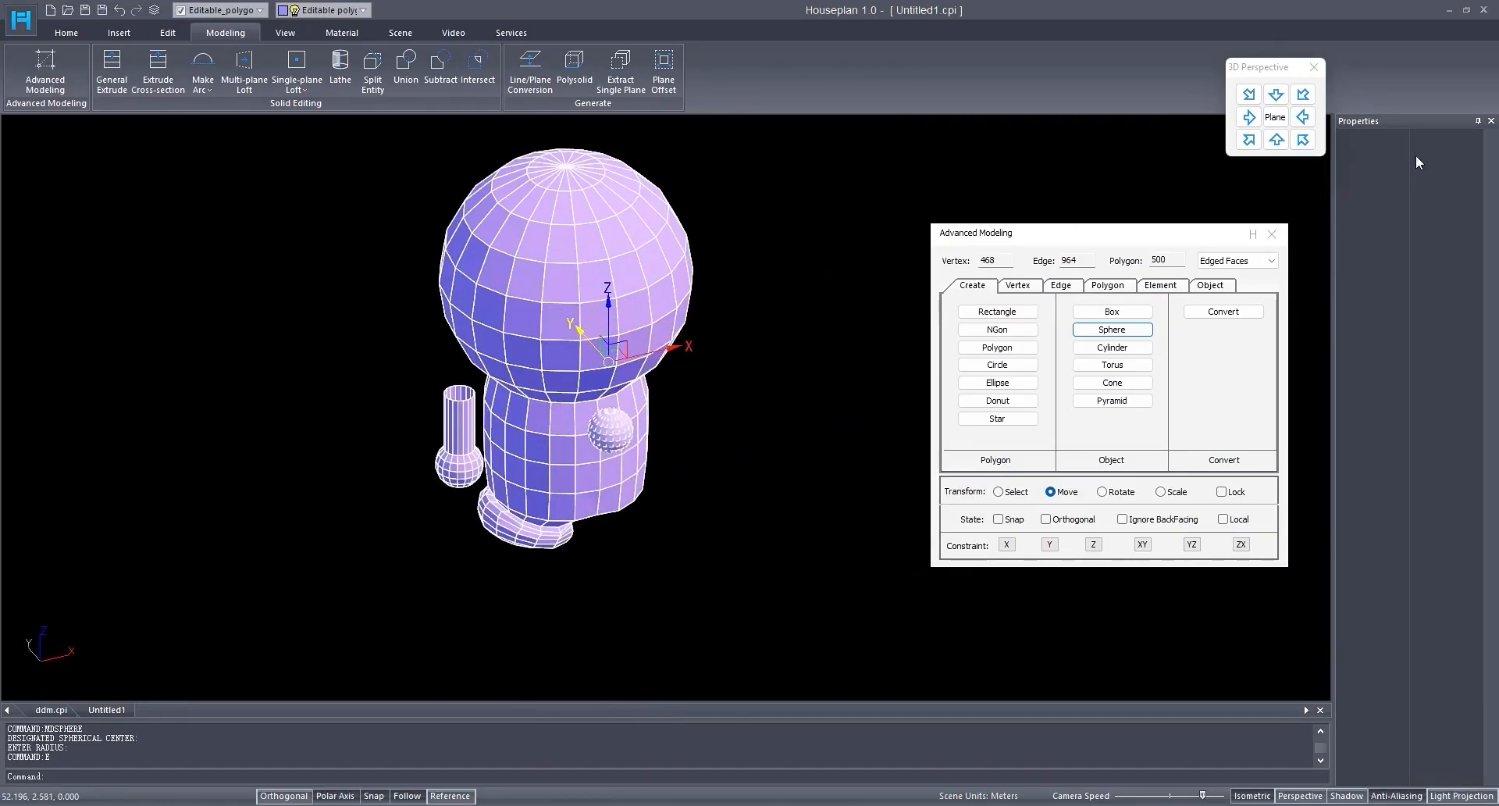
pyautogui.click(1250, 118)
pyautogui.moveTo(582, 421); pyautogui.dragTo(573, 421)
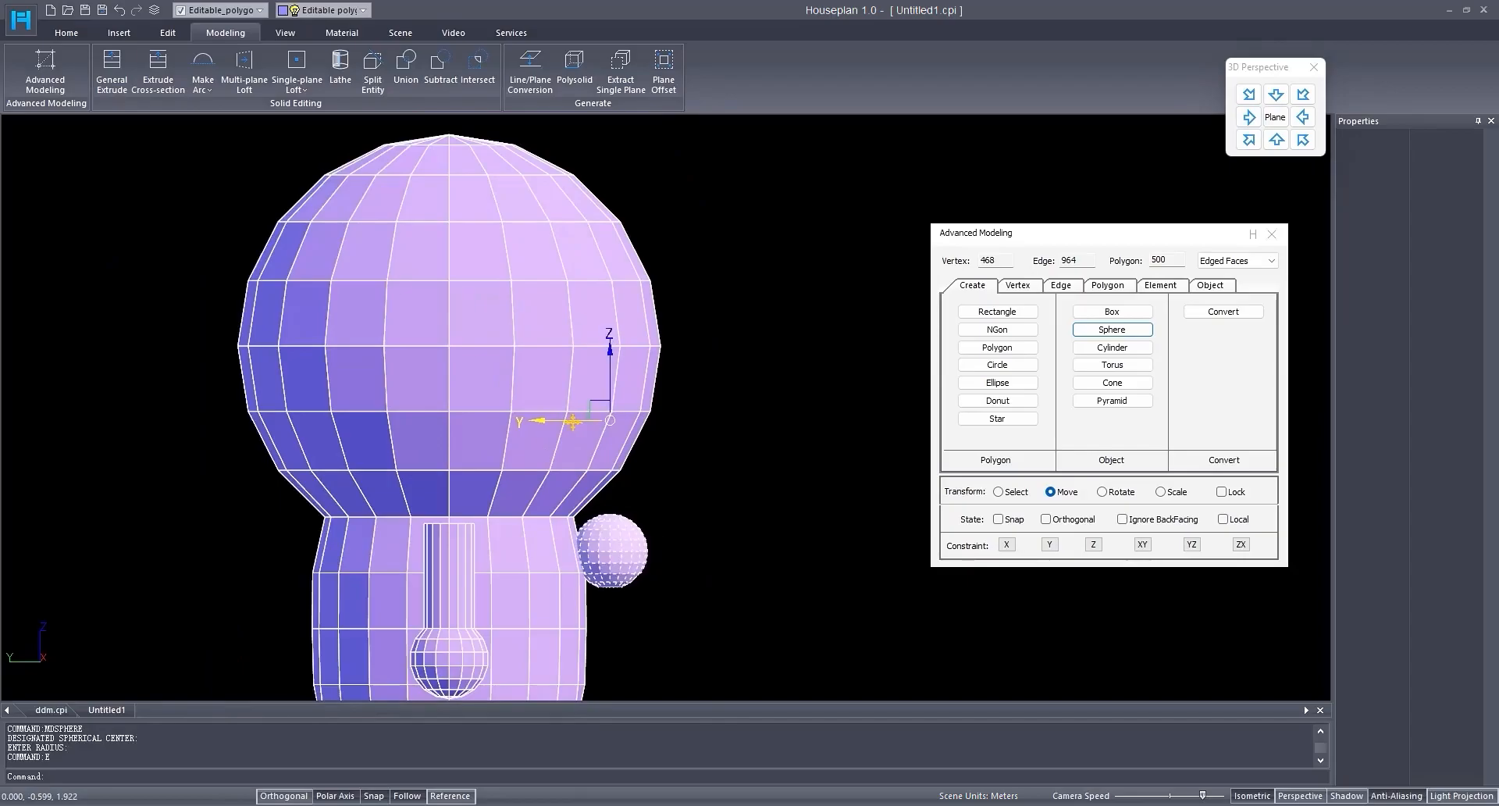
pyautogui.keyDown('alt'); pyautogui.click(635, 518); pyautogui.keyUp('alt')
pyautogui.moveTo(559, 290); pyautogui.dragTo(616, 295)
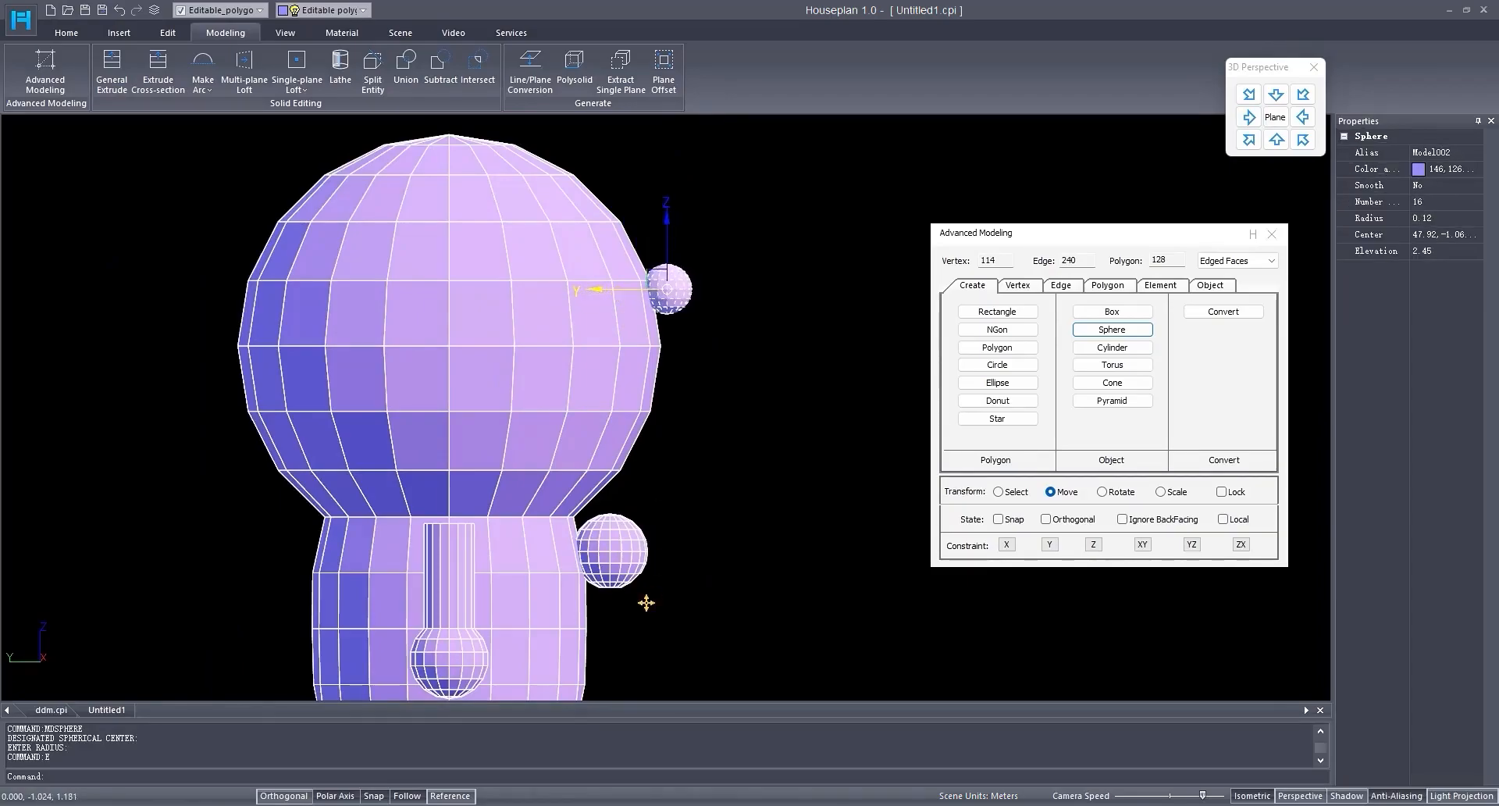
# Step: Rotate the bell about the X axis so that it tilts against the front of the body
pyautogui.moveTo(646, 602); pyautogui.dragTo(631, 525, button='middle')
pyautogui.scroll(2, 631, 524)
pyautogui.click(628, 463)
pyautogui.click(1102, 492)
pyautogui.moveTo(669, 449); pyautogui.dragTo(655, 405)
# Step: Rotate the arm about its hand in the front view so that it slopes toward the shoulder on the reference image
pyautogui.moveTo(652, 402); pyautogui.dragTo(724, 352, button='middle')
pyautogui.click(396, 468)
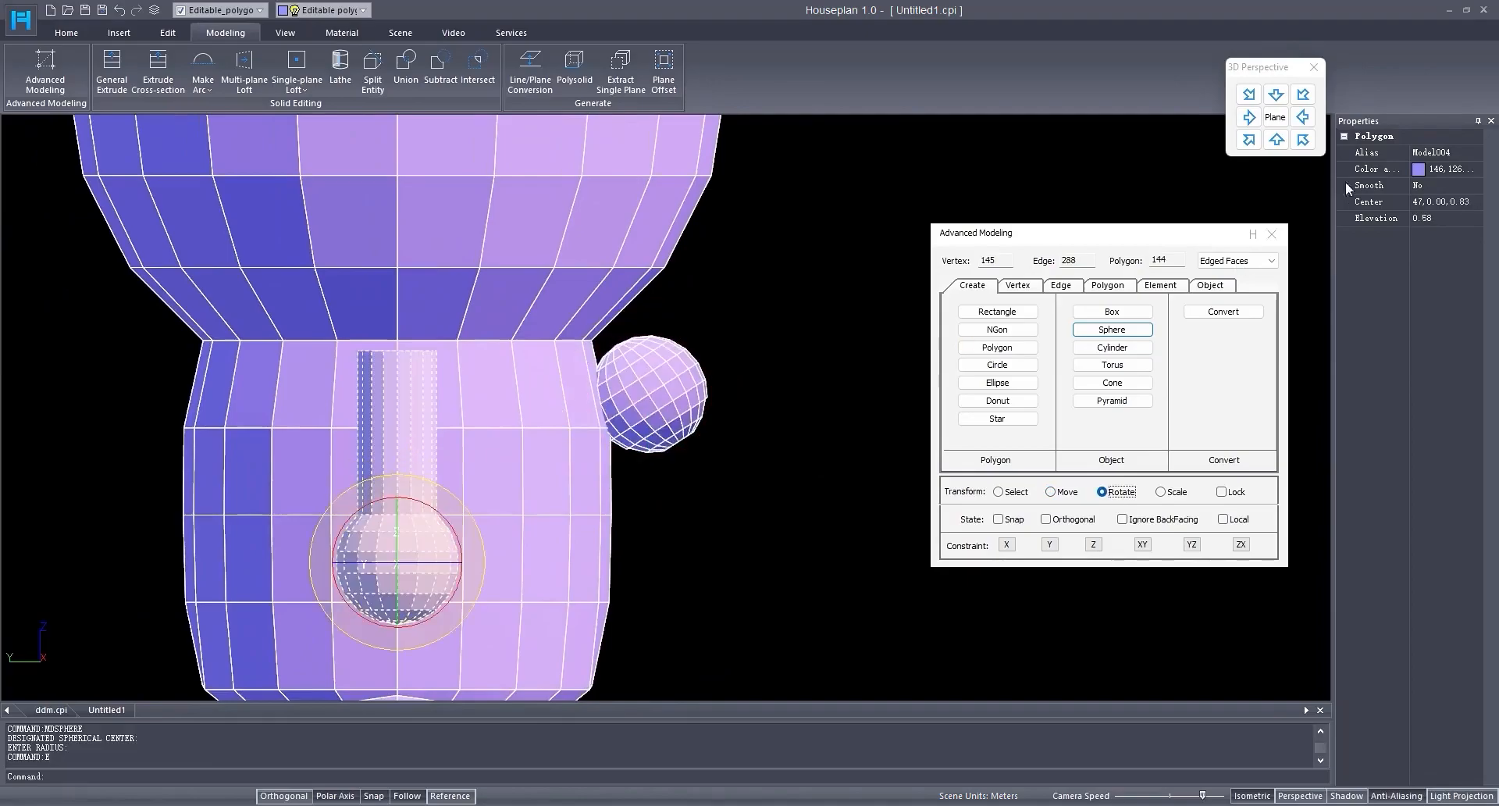
pyautogui.click(1270, 143)
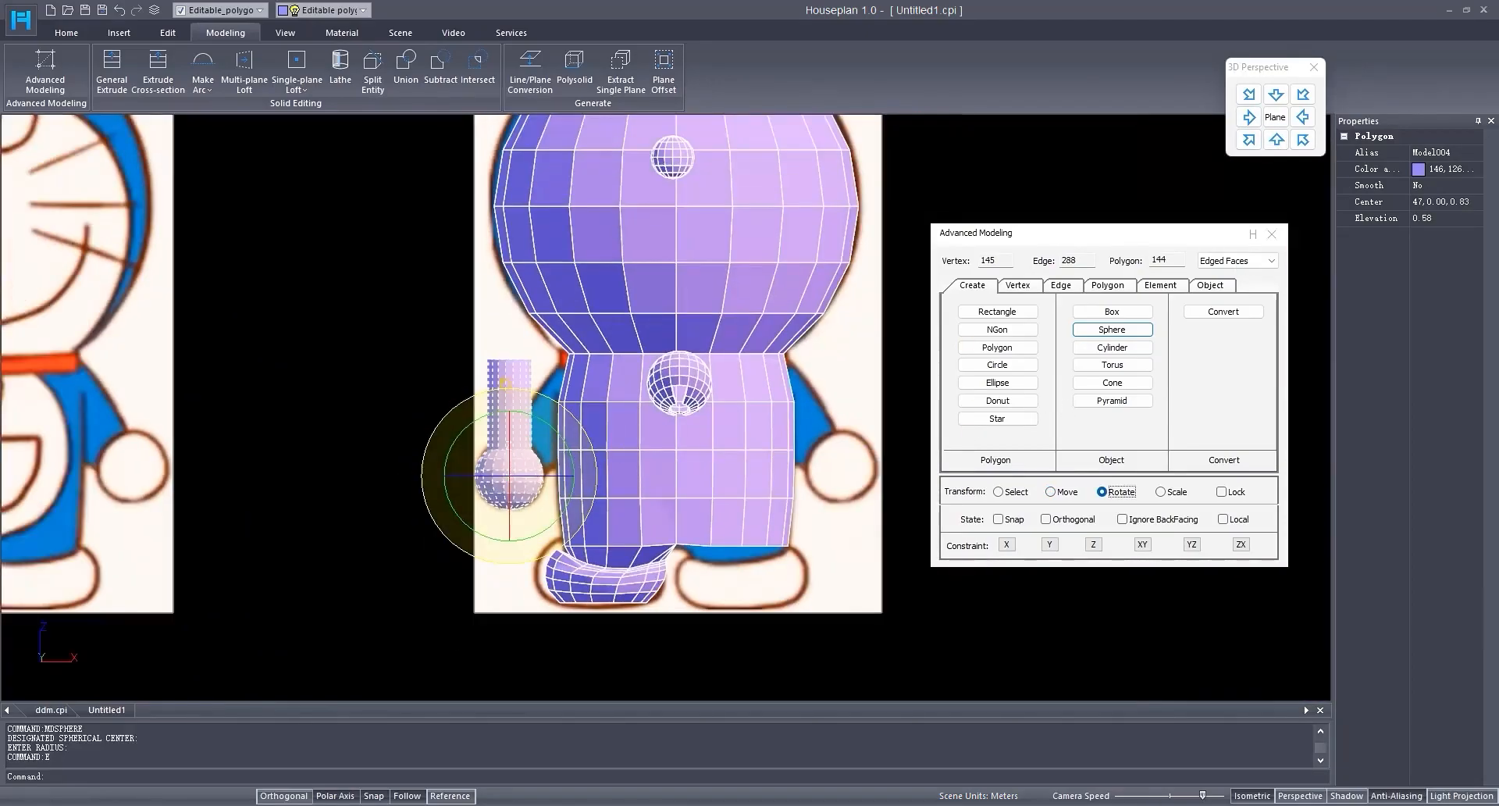
pyautogui.moveTo(528, 388); pyautogui.dragTo(569, 425)
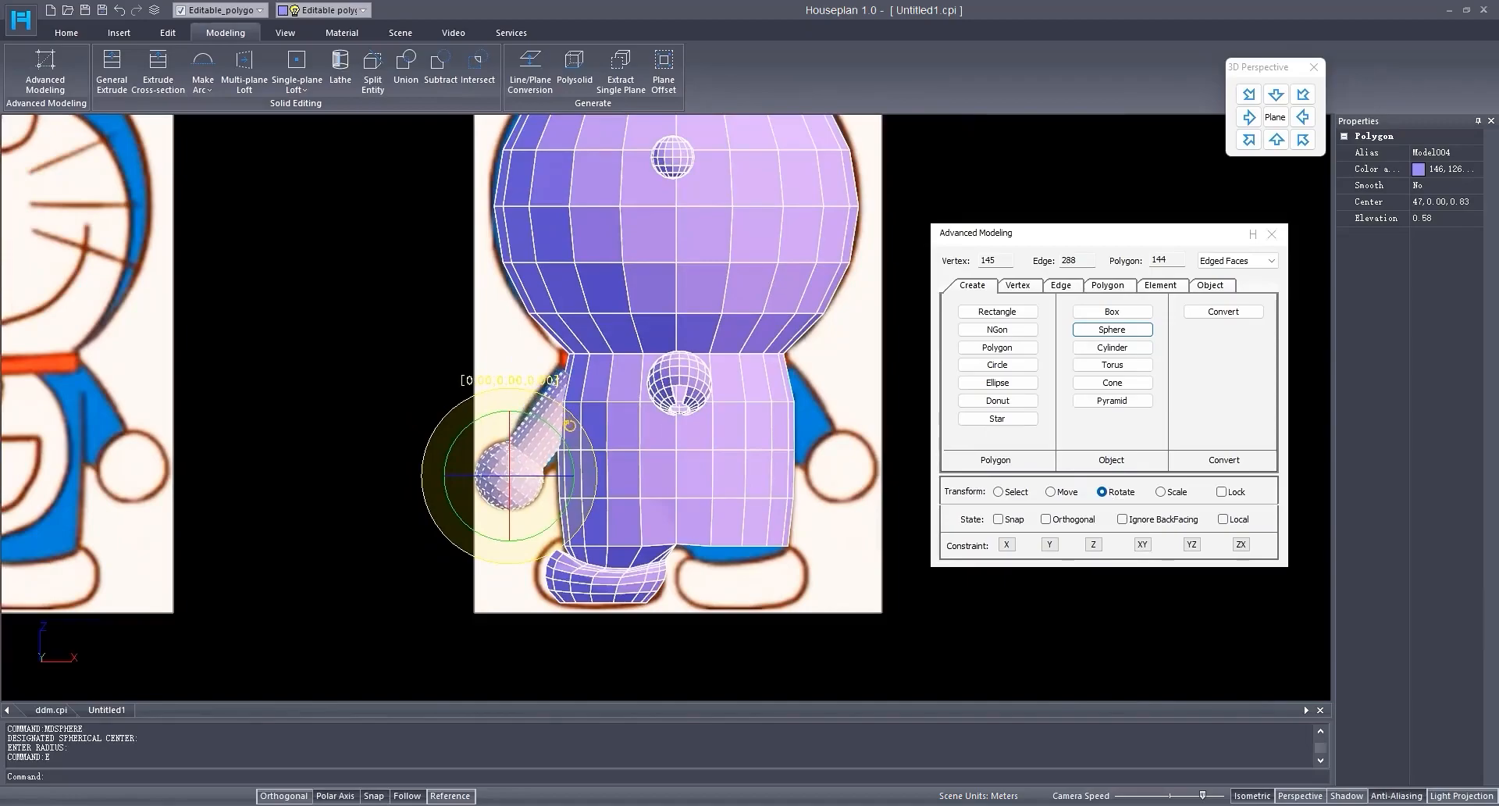
# Step: Create a cylinder of radius about 0.19 and height about 1.65 in front of the first reference image for a whisker
pyautogui.scroll(-3, 583, 433)
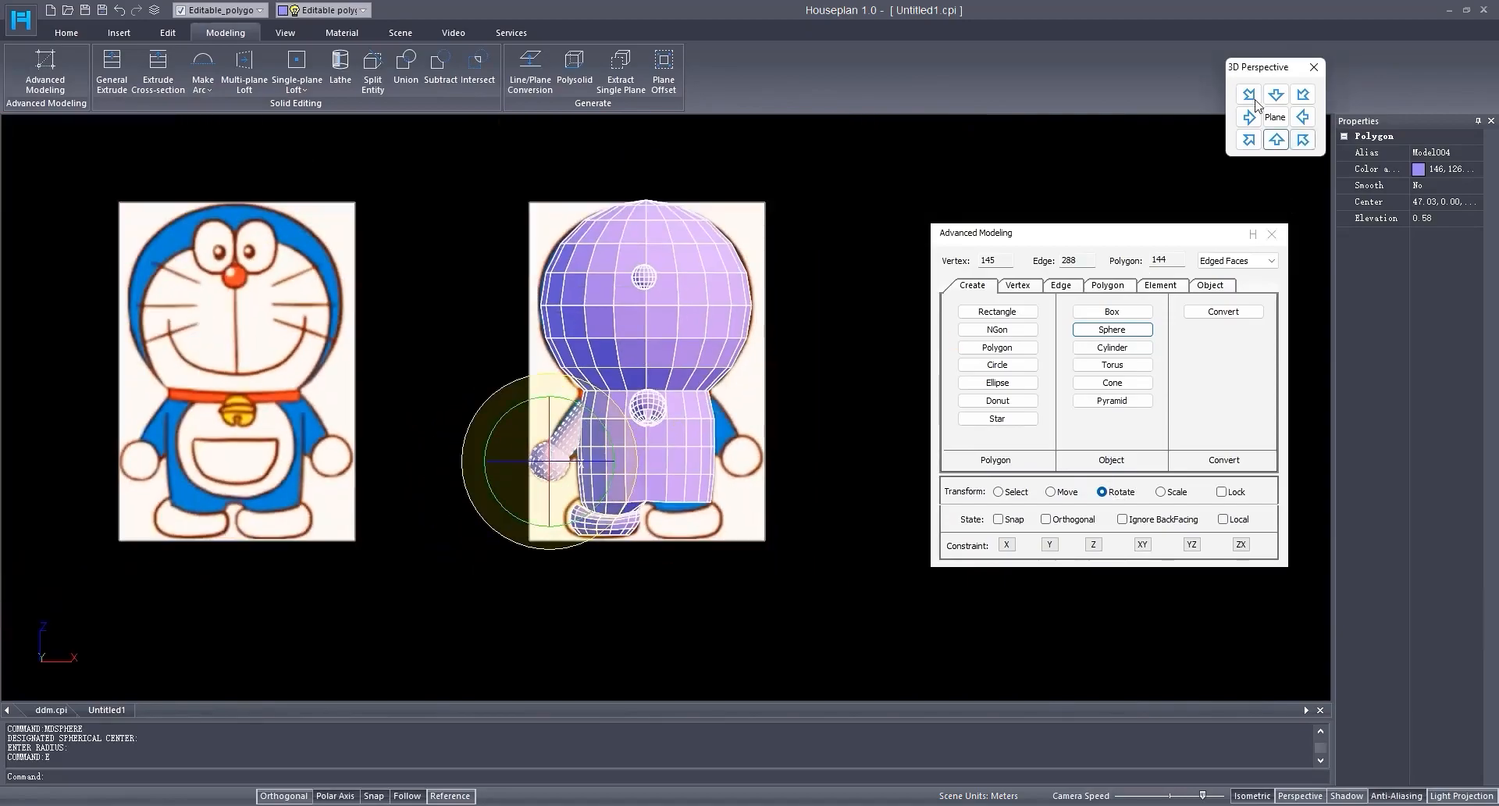
pyautogui.scroll(5, 647, 389)
pyautogui.moveTo(311, 346); pyautogui.dragTo(606, 324, button='middle')
pyautogui.scroll(-4, 652, 387)
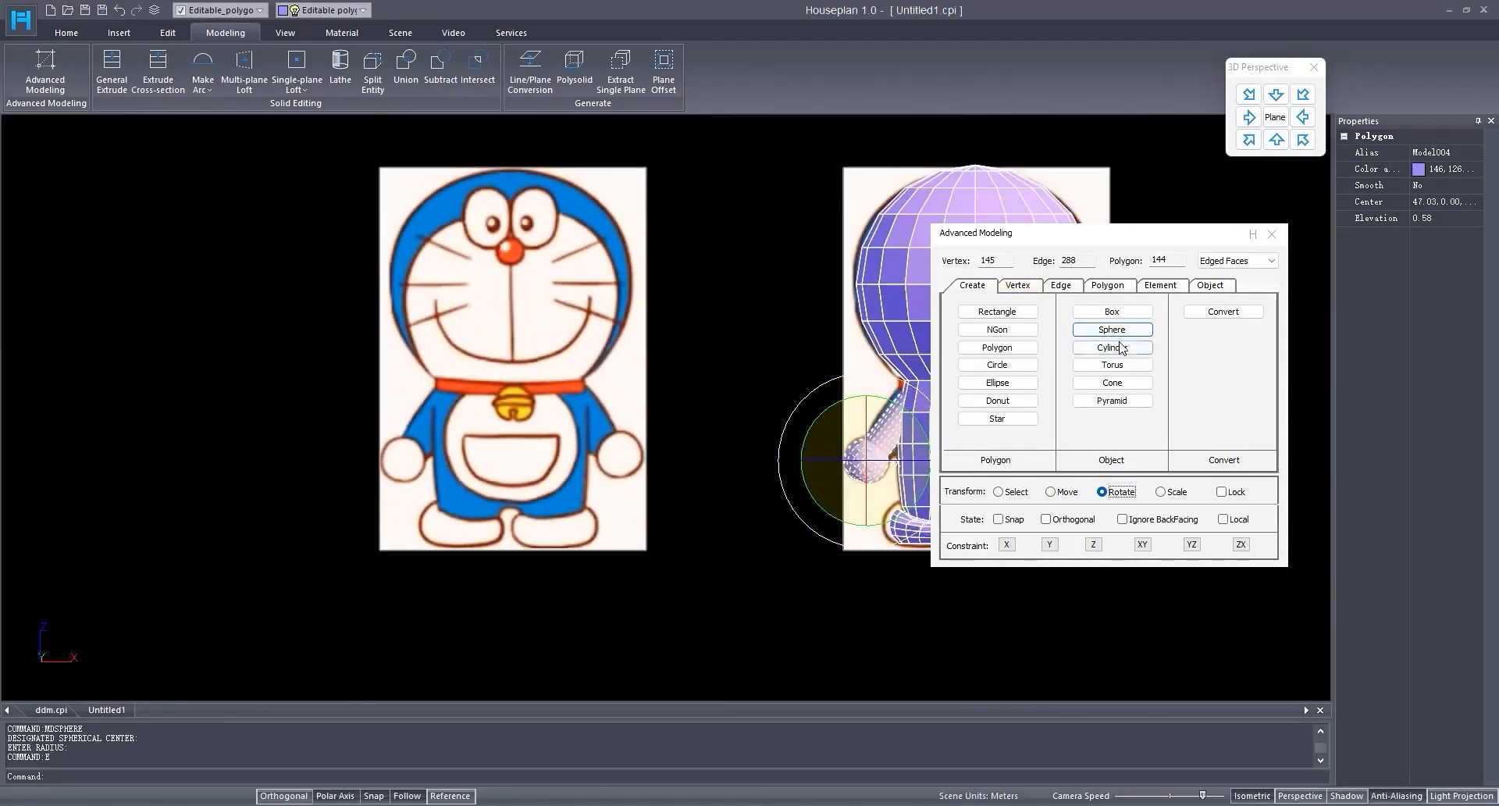
pyautogui.click(1112, 347)
pyautogui.scroll(-4, 546, 515)
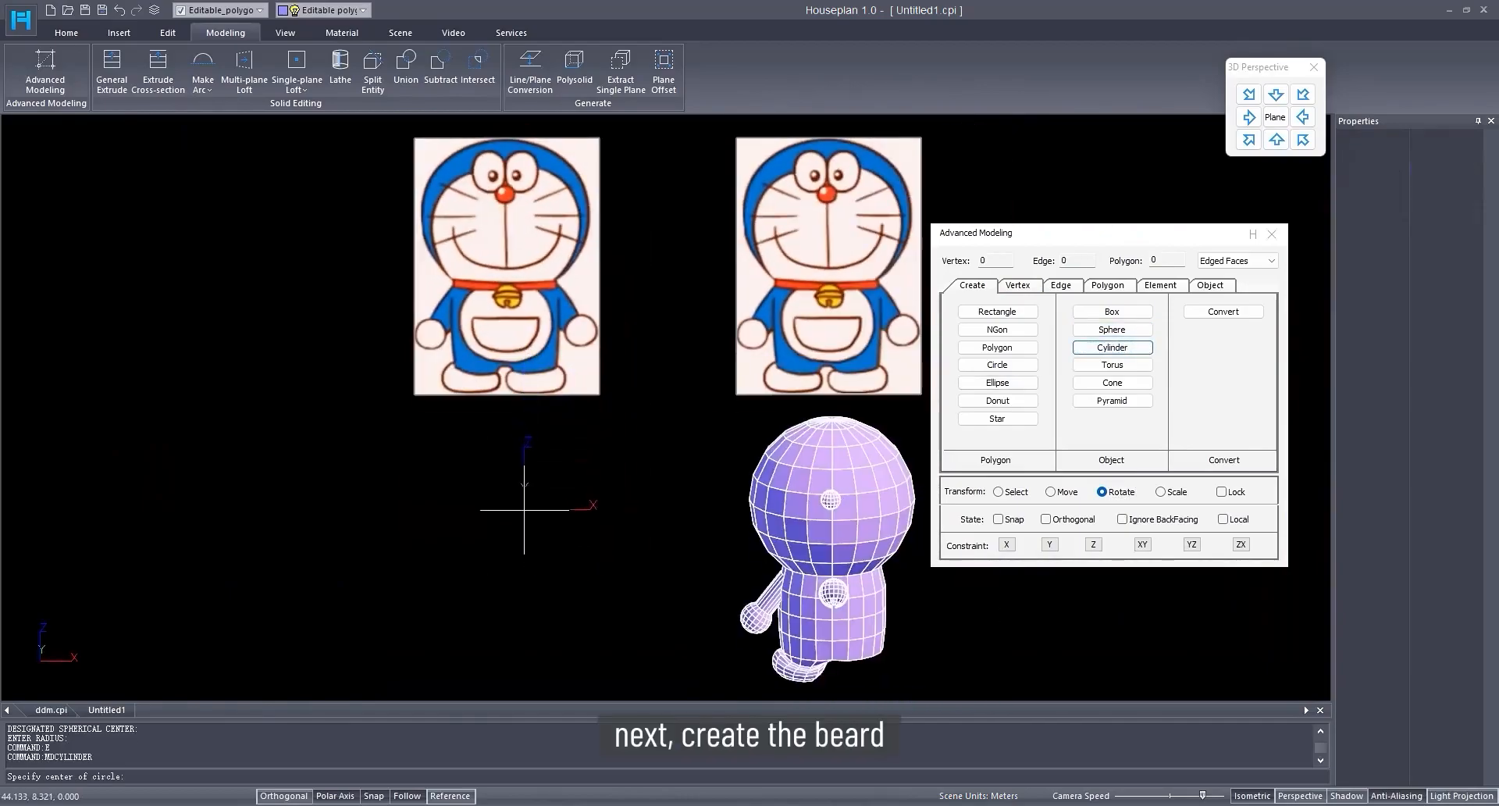
pyautogui.scroll(-2, 508, 469)
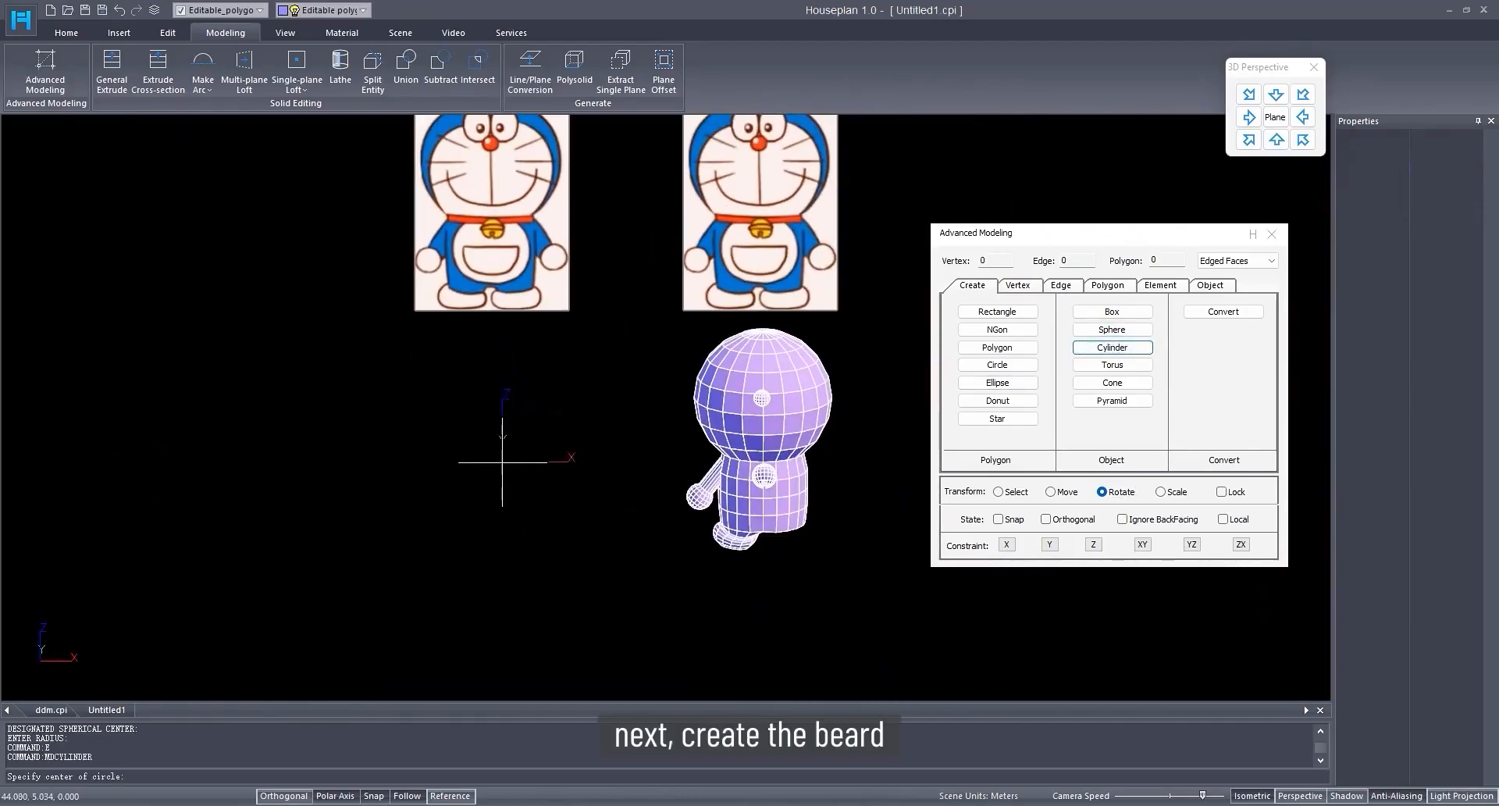
pyautogui.click(502, 430)
pyautogui.scroll(3, 509, 435)
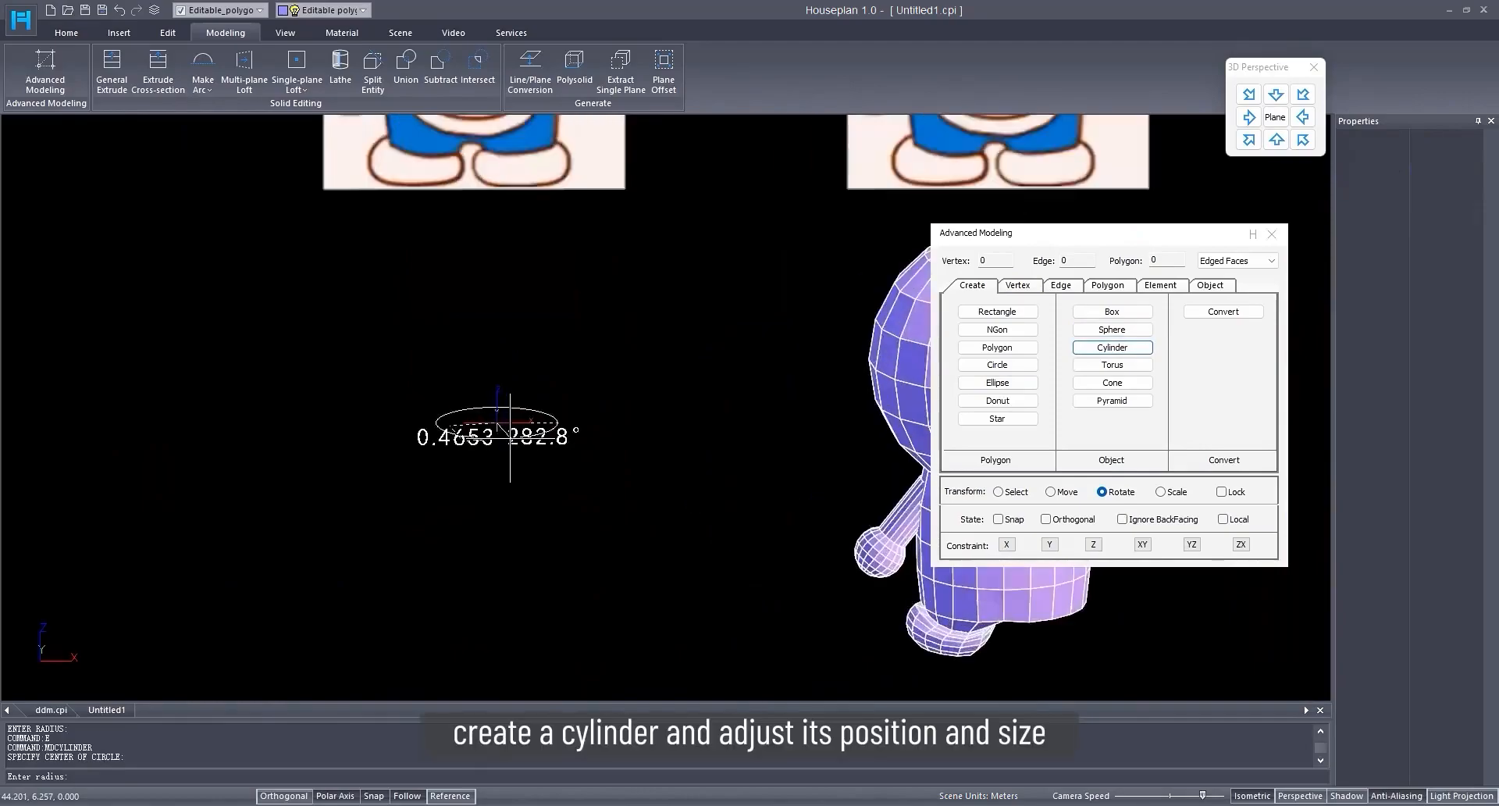
pyautogui.scroll(2, 503, 429)
pyautogui.click(517, 426)
pyautogui.scroll(-2, 499, 374)
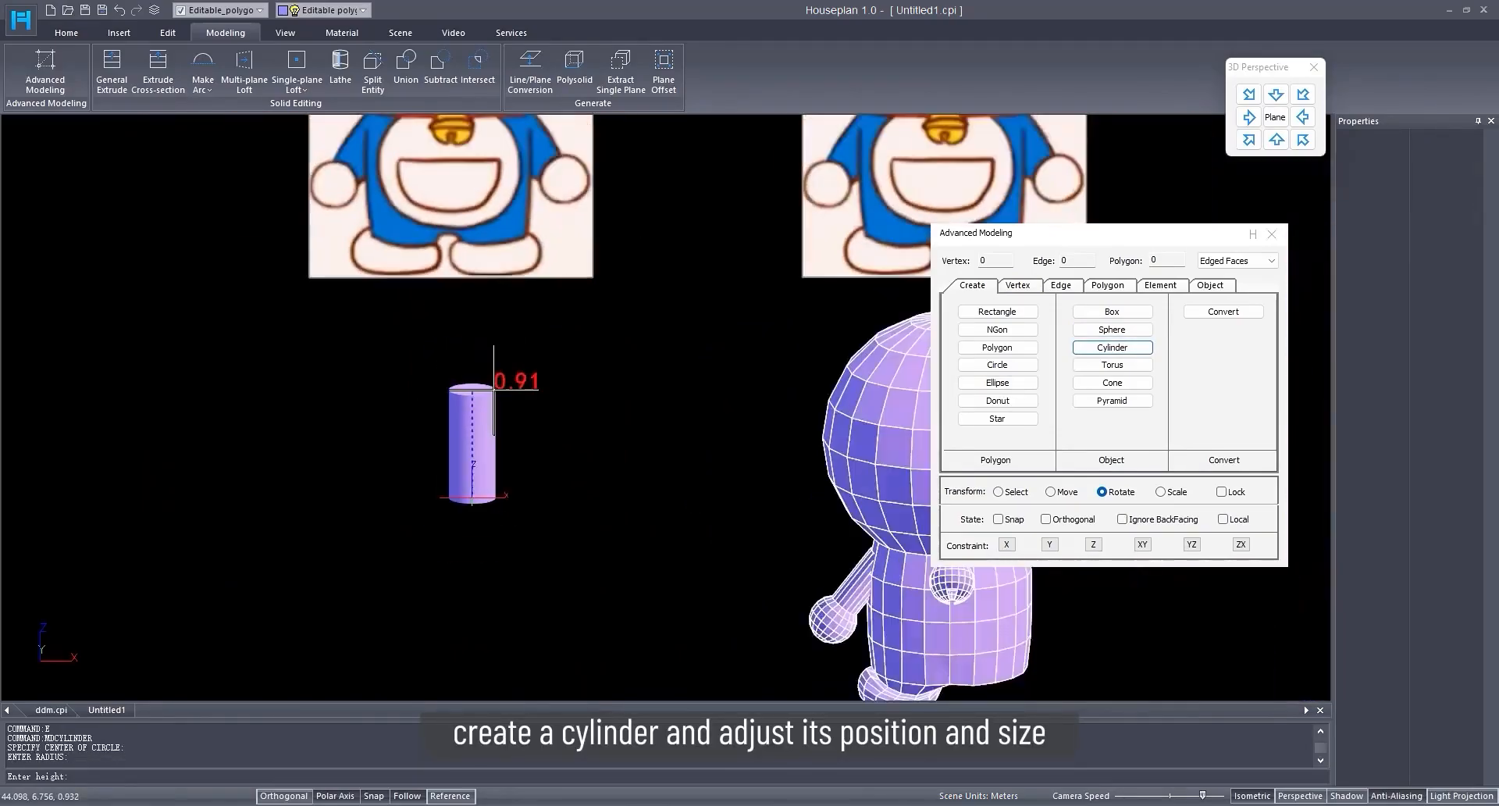
pyautogui.scroll(-2, 493, 383)
pyautogui.click(504, 342)
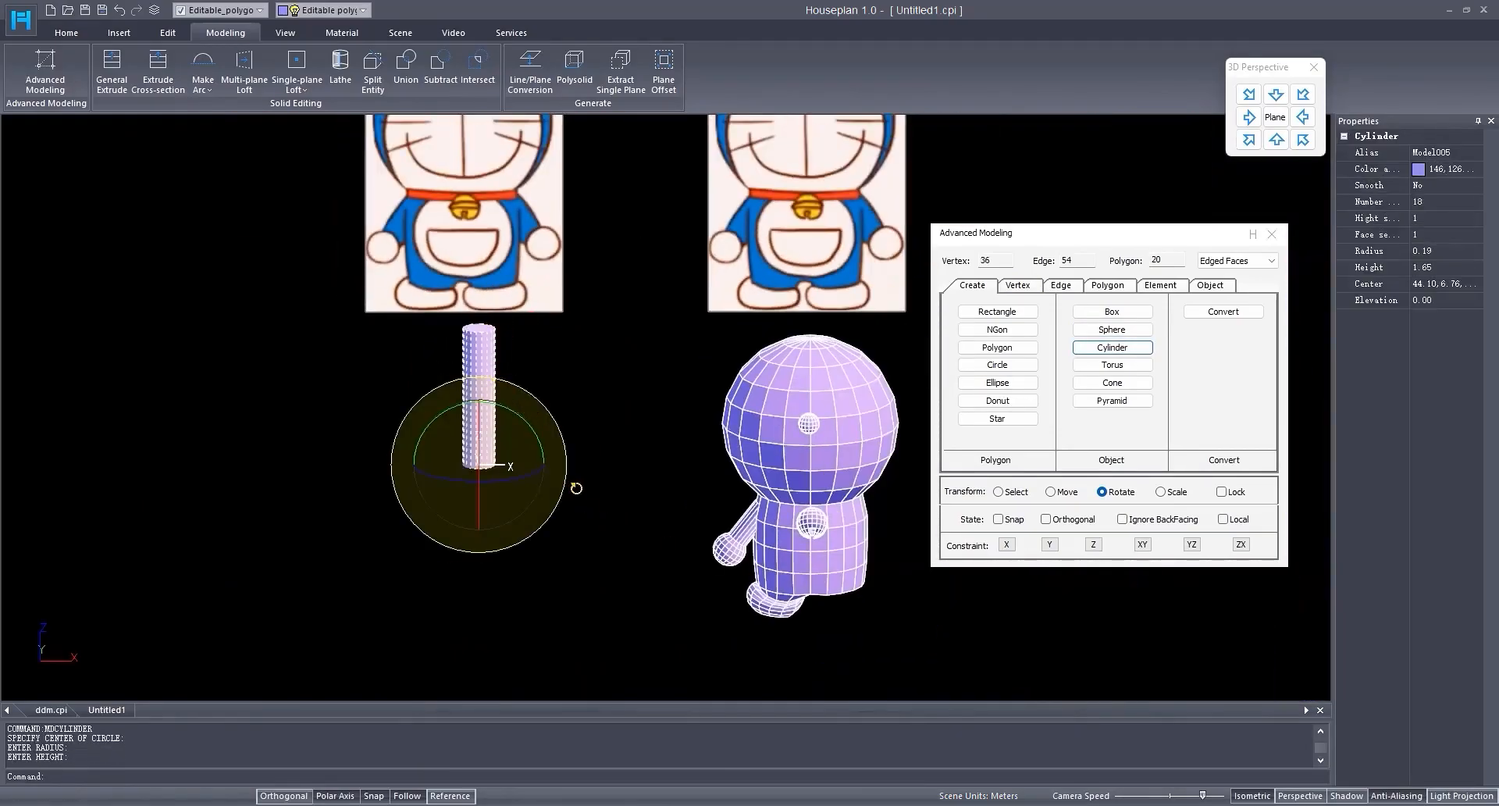
# Step: Rotate the whisker cylinder 90 degrees about the Y axis
pyautogui.rightClick(1113, 494)
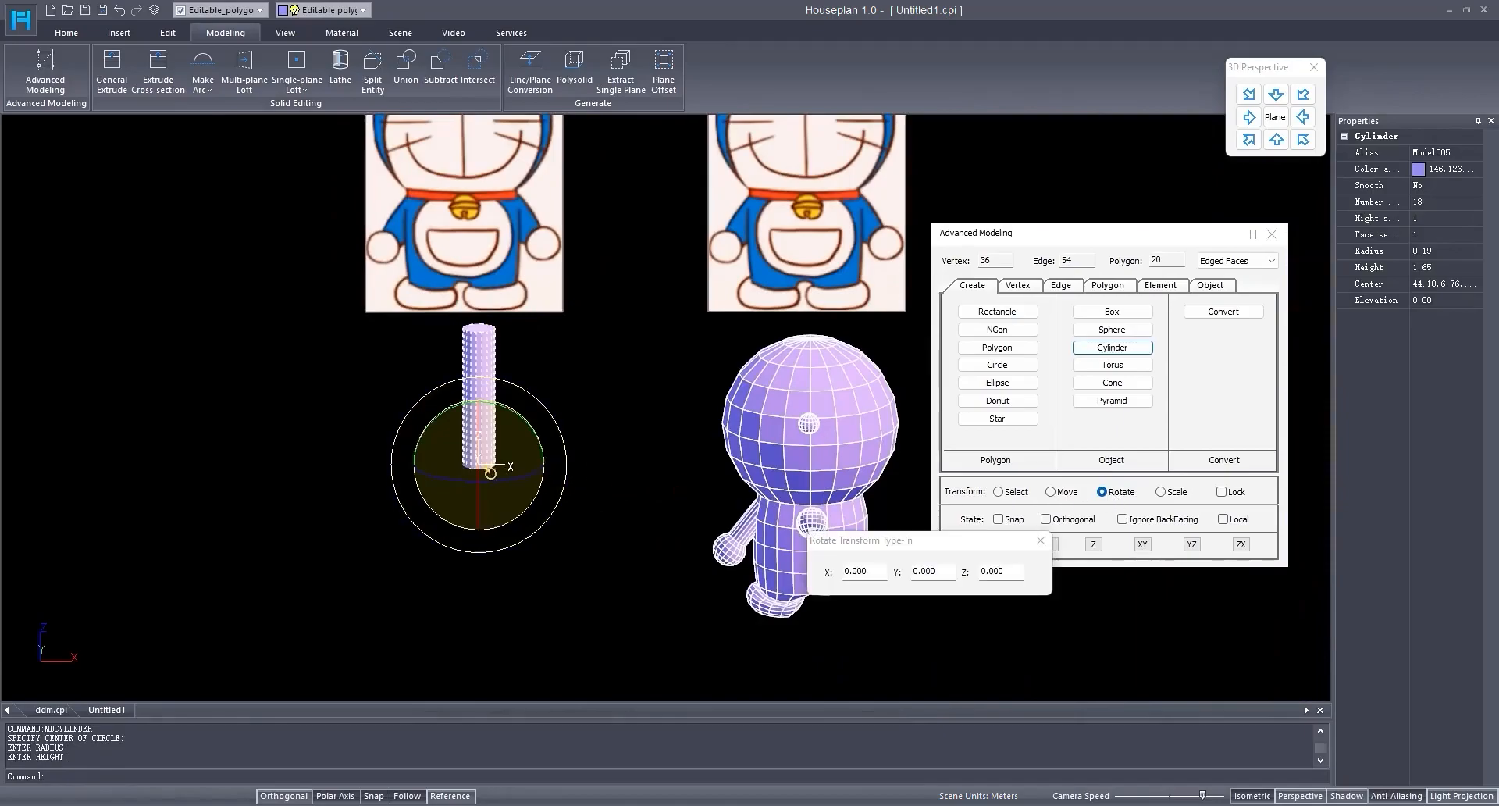
pyautogui.moveTo(484, 468); pyautogui.dragTo(712, 508, button='middle')
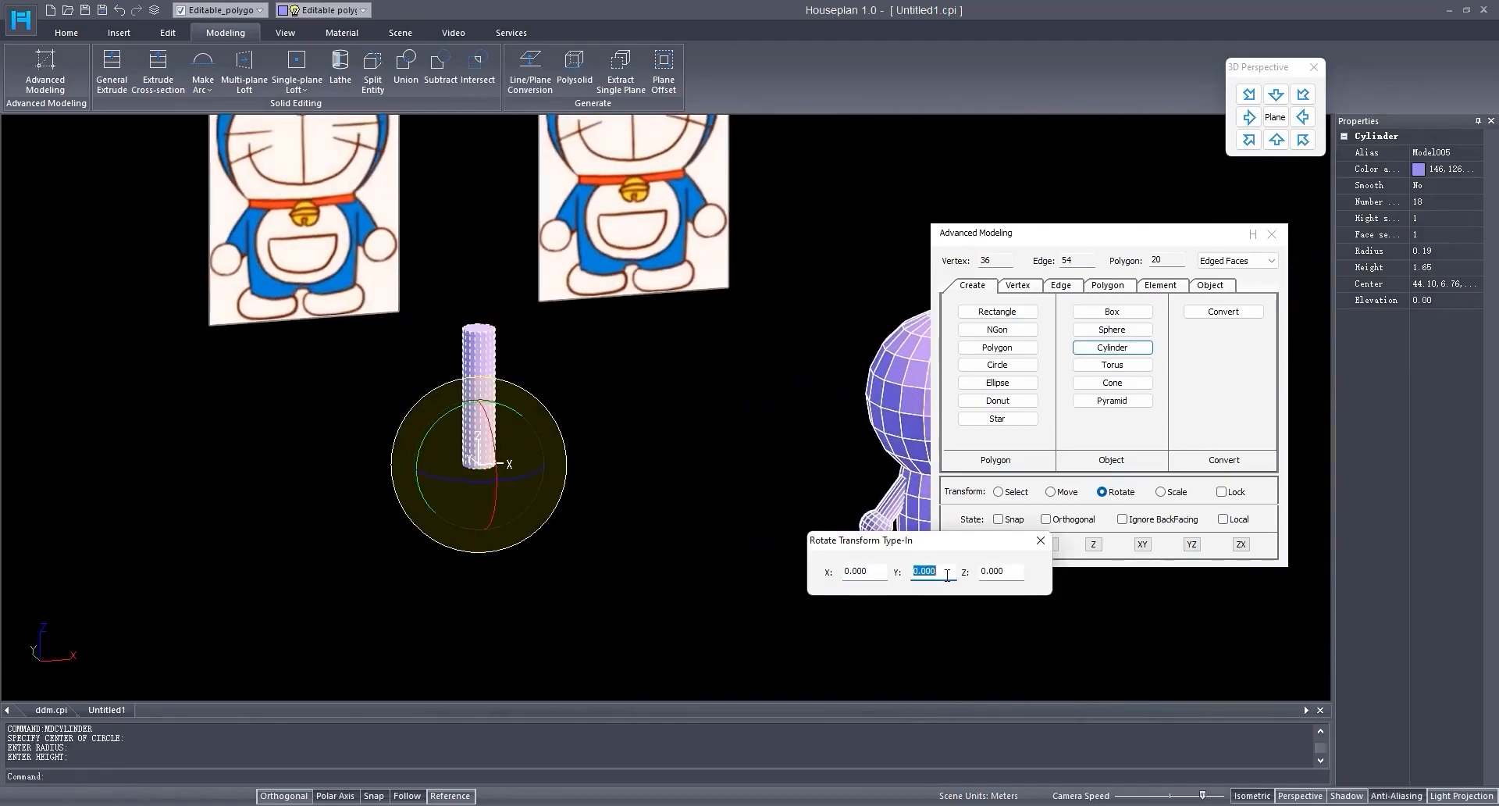
pyautogui.write('90')
pyautogui.press('Return')
# Step: Raise the whisker cylinder along Z in the front view to the face on the first reference image
pyautogui.scroll(-2, 561, 531)
pyautogui.click(1275, 139)
pyautogui.click(1057, 491)
pyautogui.click(1040, 540)
pyautogui.scroll(-3, 492, 463)
pyautogui.moveTo(492, 464); pyautogui.dragTo(519, 530, button='middle')
pyautogui.moveTo(501, 469); pyautogui.dragTo(501, 232)
pyautogui.scroll(6, 521, 238)
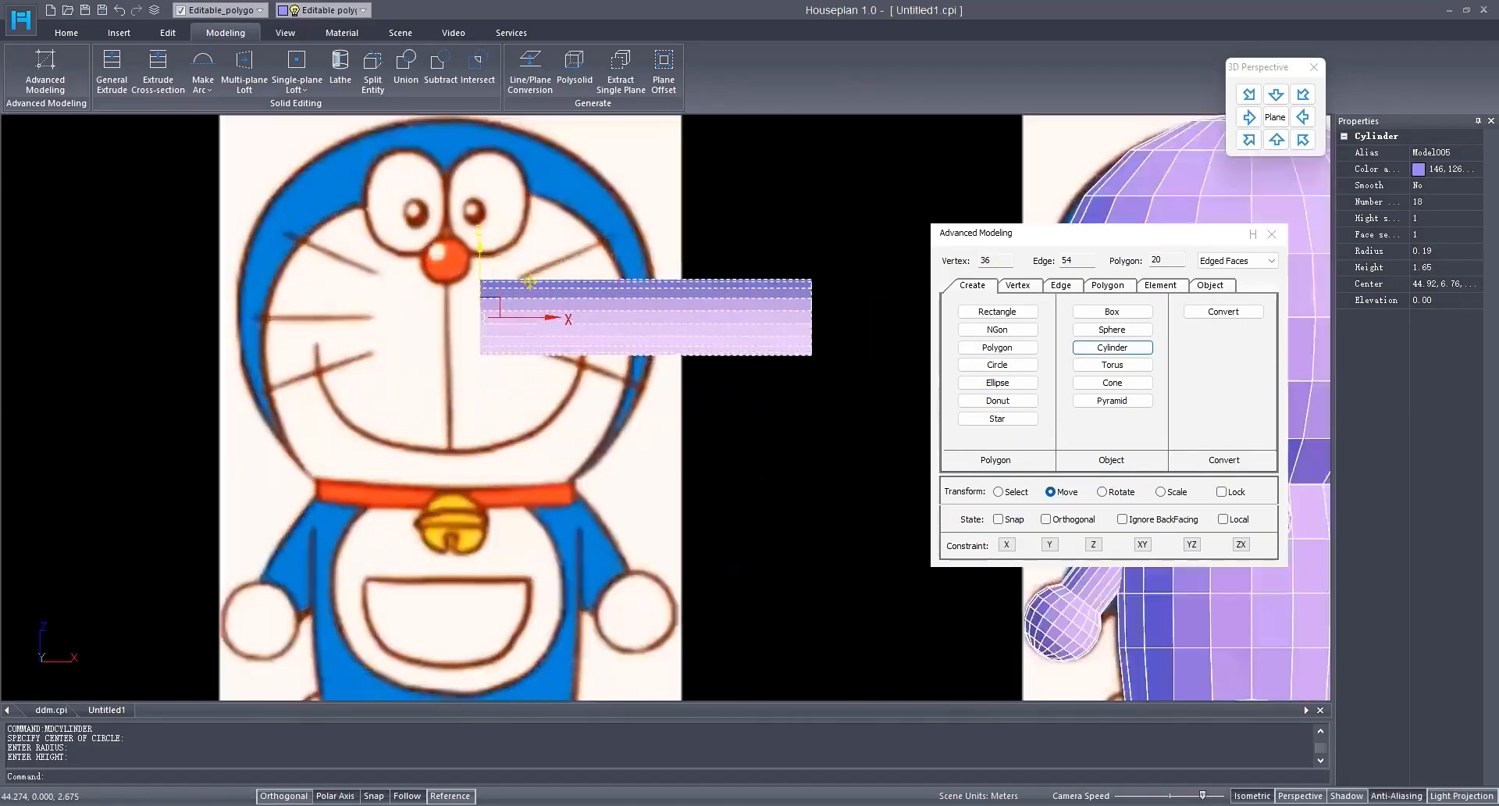
# Step: Scale the cylinder down to a thin rod and place it at the inner end of the reference's right-hand middle whisker
pyautogui.click(1160, 492)
pyautogui.moveTo(435, 419); pyautogui.dragTo(584, 421)
pyautogui.click(1059, 491)
pyautogui.click(1169, 491)
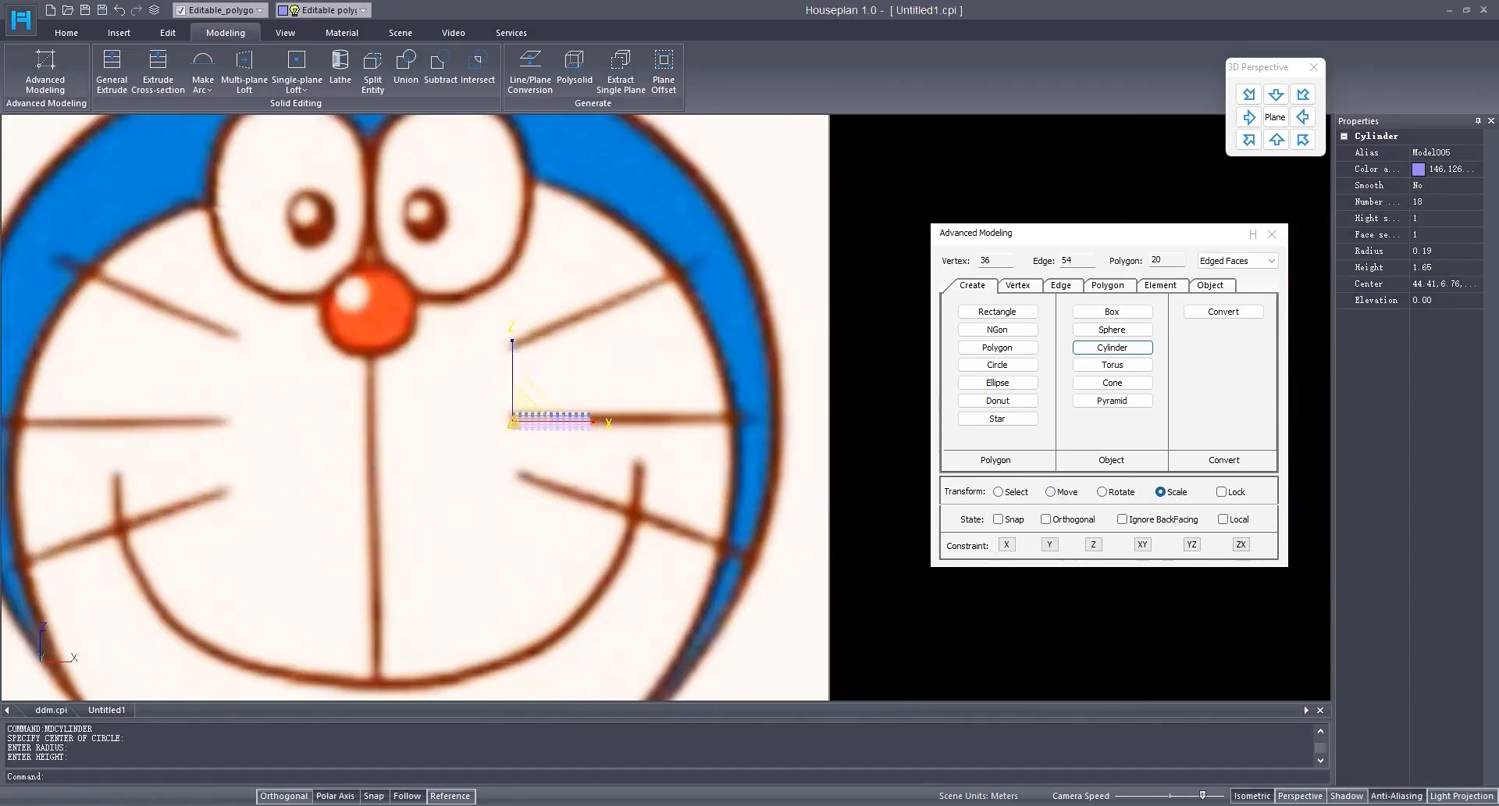
pyautogui.scroll(1, 686, 408)
# Step: Lengthen the whisker rod by moving its outer end vertices along X to the edge of the face
pyautogui.click(1011, 286)
pyautogui.moveTo(613, 383); pyautogui.dragTo(527, 461)
pyautogui.click(1059, 491)
pyautogui.moveTo(827, 427); pyautogui.dragTo(832, 427)
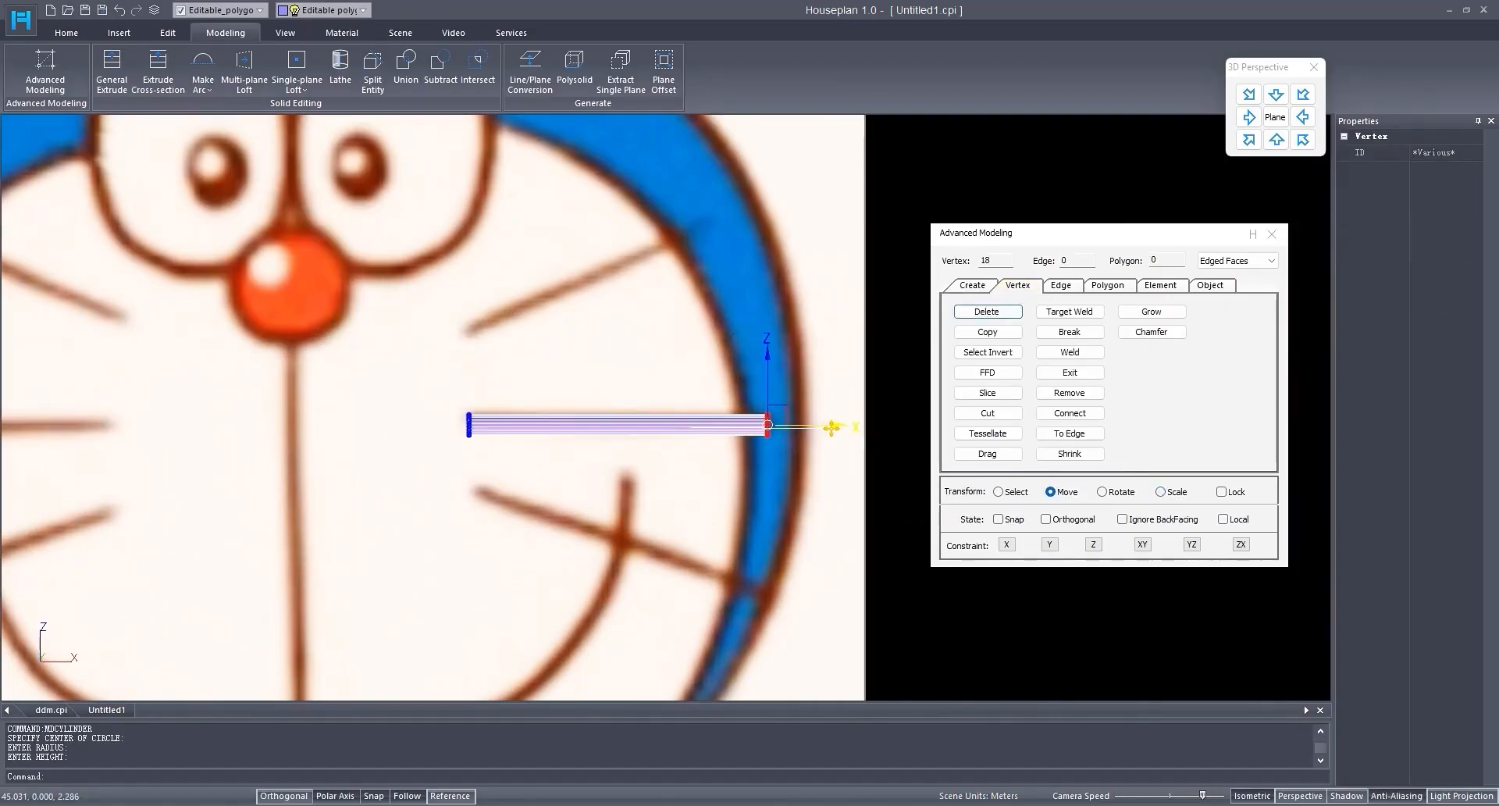
# Step: Taper the whisker by scaling down its outer end polygon almost to a point
pyautogui.scroll(-5, 685, 438)
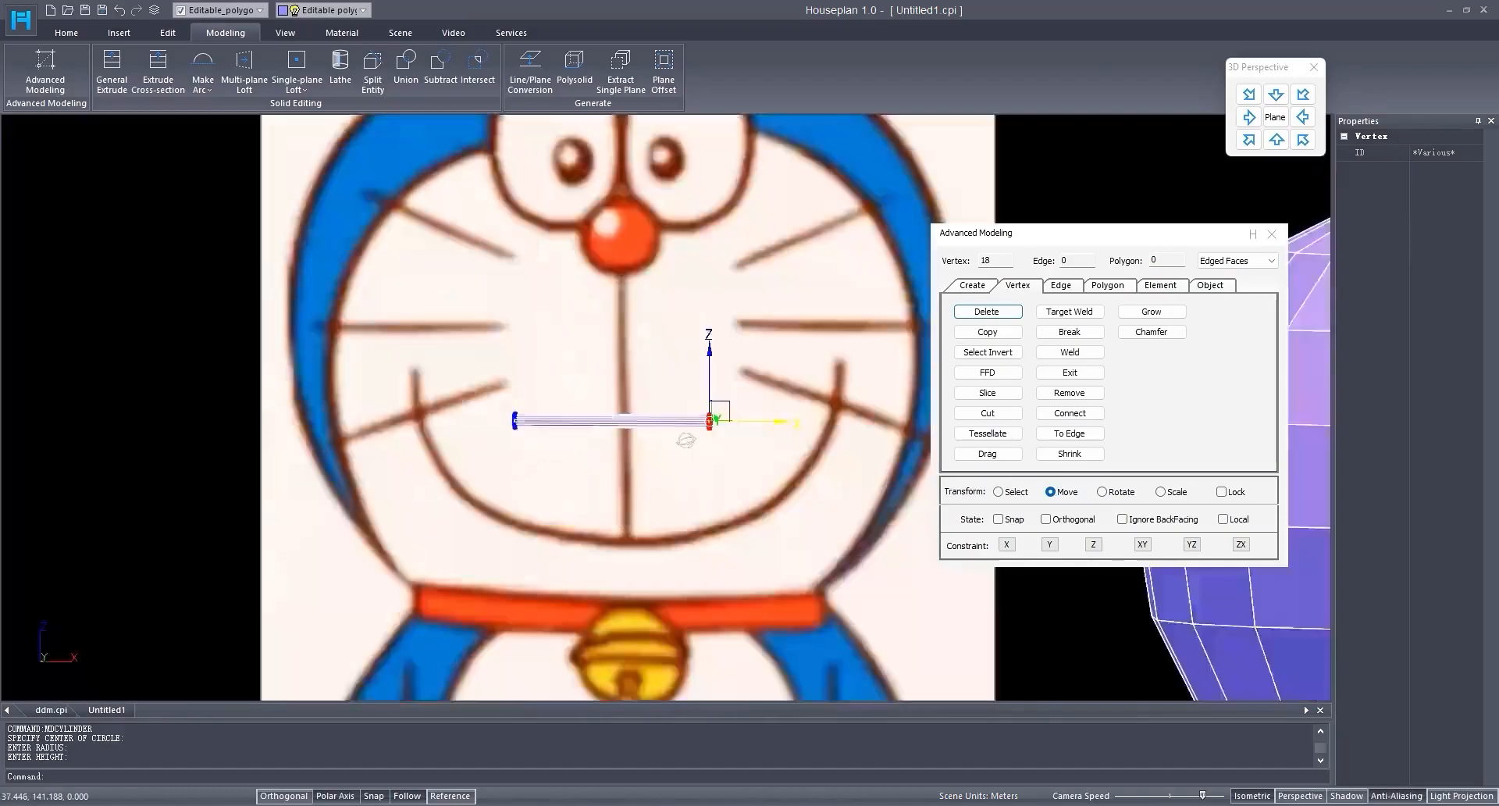
pyautogui.keyDown('shift'); pyautogui.moveTo(686, 440); pyautogui.dragTo(564, 486, button='middle'); pyautogui.keyUp('shift')
pyautogui.scroll(5, 563, 486)
pyautogui.click(1106, 286)
pyautogui.click(577, 450)
pyautogui.click(1161, 492)
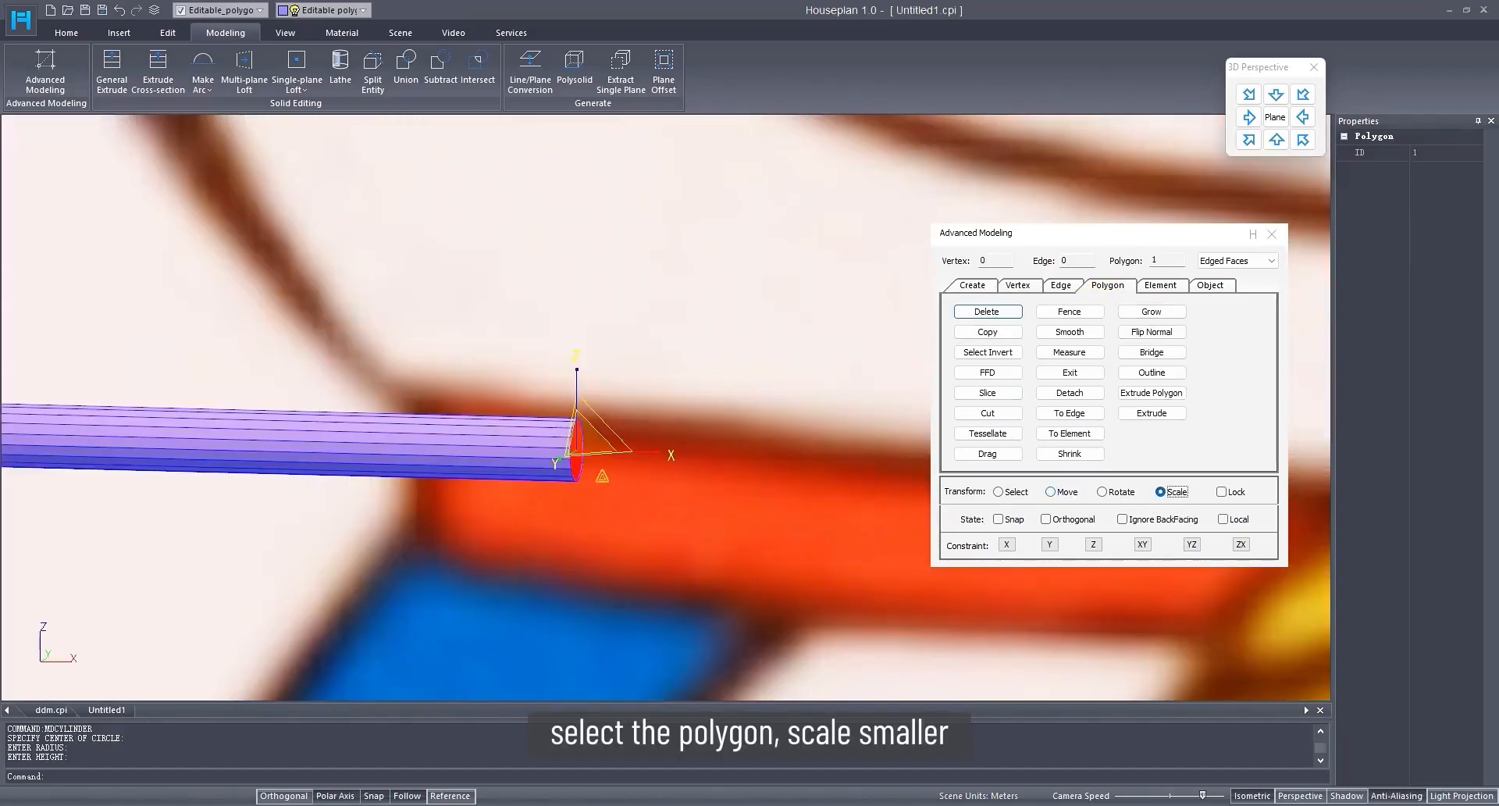
pyautogui.moveTo(581, 451); pyautogui.dragTo(586, 479)
# Step: Divide the whisker's lengthwise edges into 2 segments using Measure with the Plane object and the Multi-line method
pyautogui.click(1278, 145)
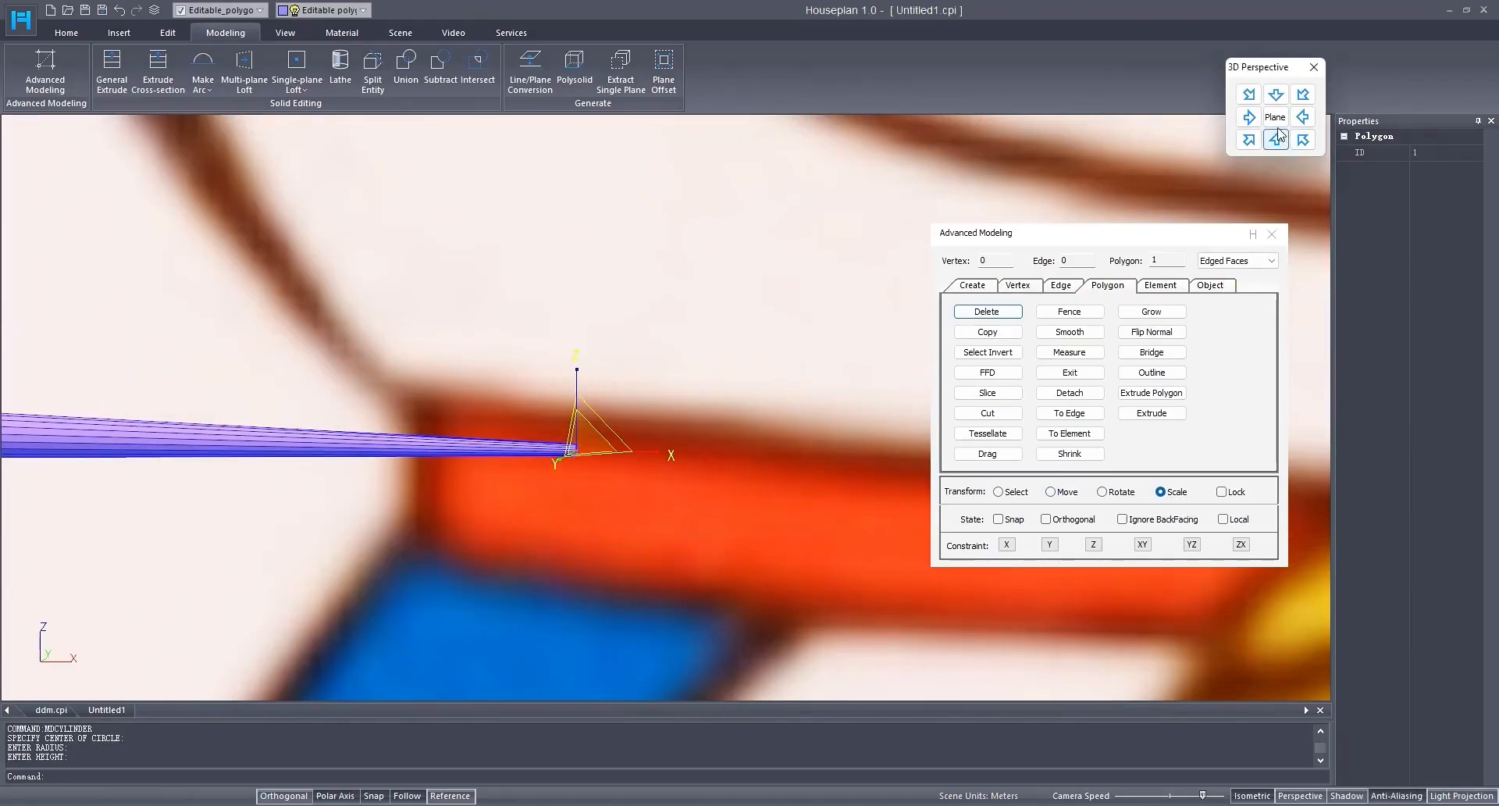
pyautogui.click(1278, 121)
pyautogui.click(1061, 285)
pyautogui.moveTo(659, 536); pyautogui.dragTo(499, 257)
pyautogui.scroll(1, 626, 465)
pyautogui.click(1069, 352)
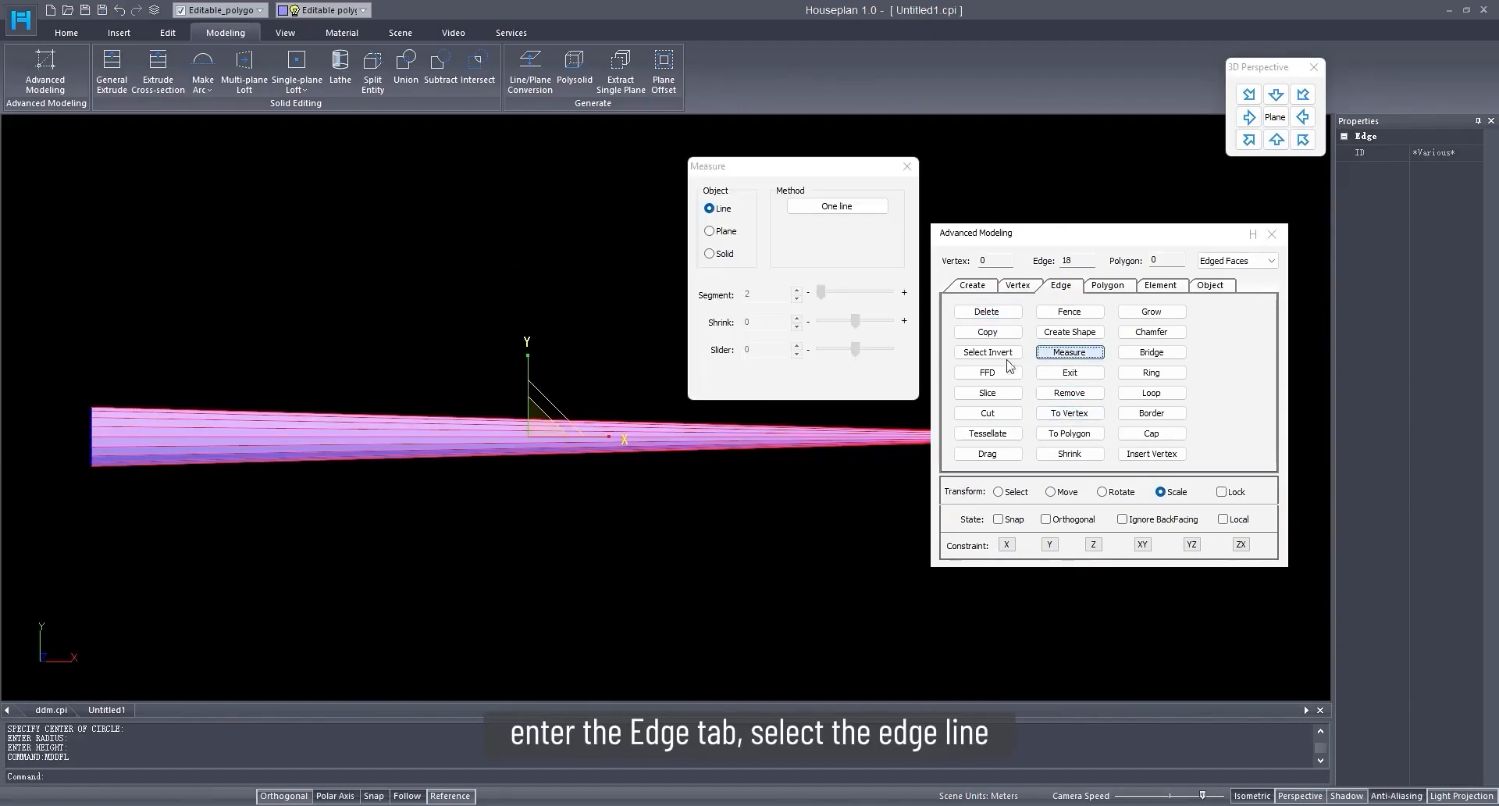
pyautogui.click(740, 232)
pyautogui.click(827, 234)
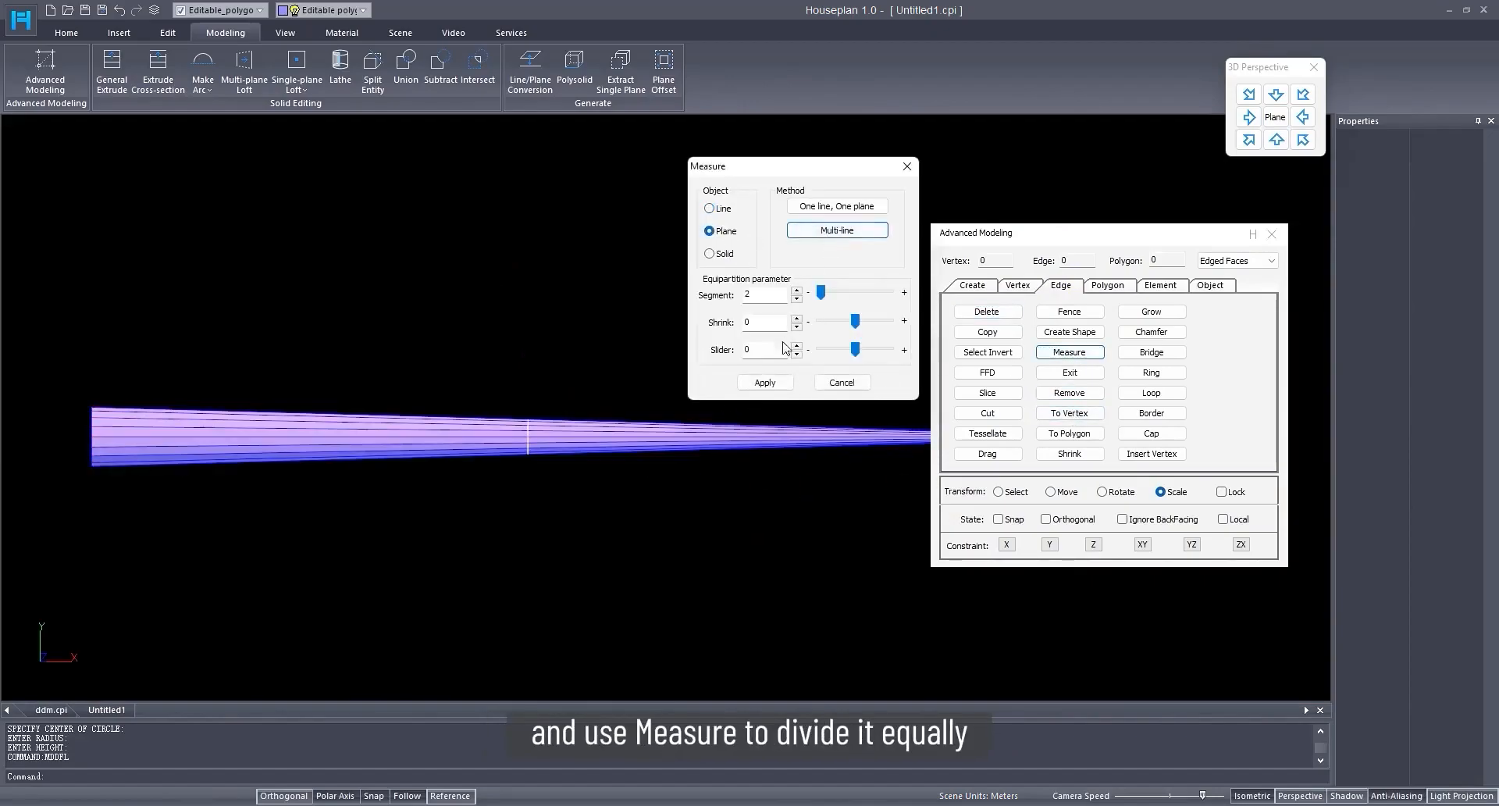
pyautogui.click(772, 385)
# Step: Bend the whisker by moving the edges at its thin tip in the positive Y direction
pyautogui.moveTo(728, 443); pyautogui.dragTo(450, 476, button='middle')
pyautogui.moveTo(512, 405); pyautogui.dragTo(696, 596)
pyautogui.click(1057, 491)
pyautogui.moveTo(642, 567); pyautogui.dragTo(645, 642, button='middle')
pyautogui.scroll(-4, 645, 642)
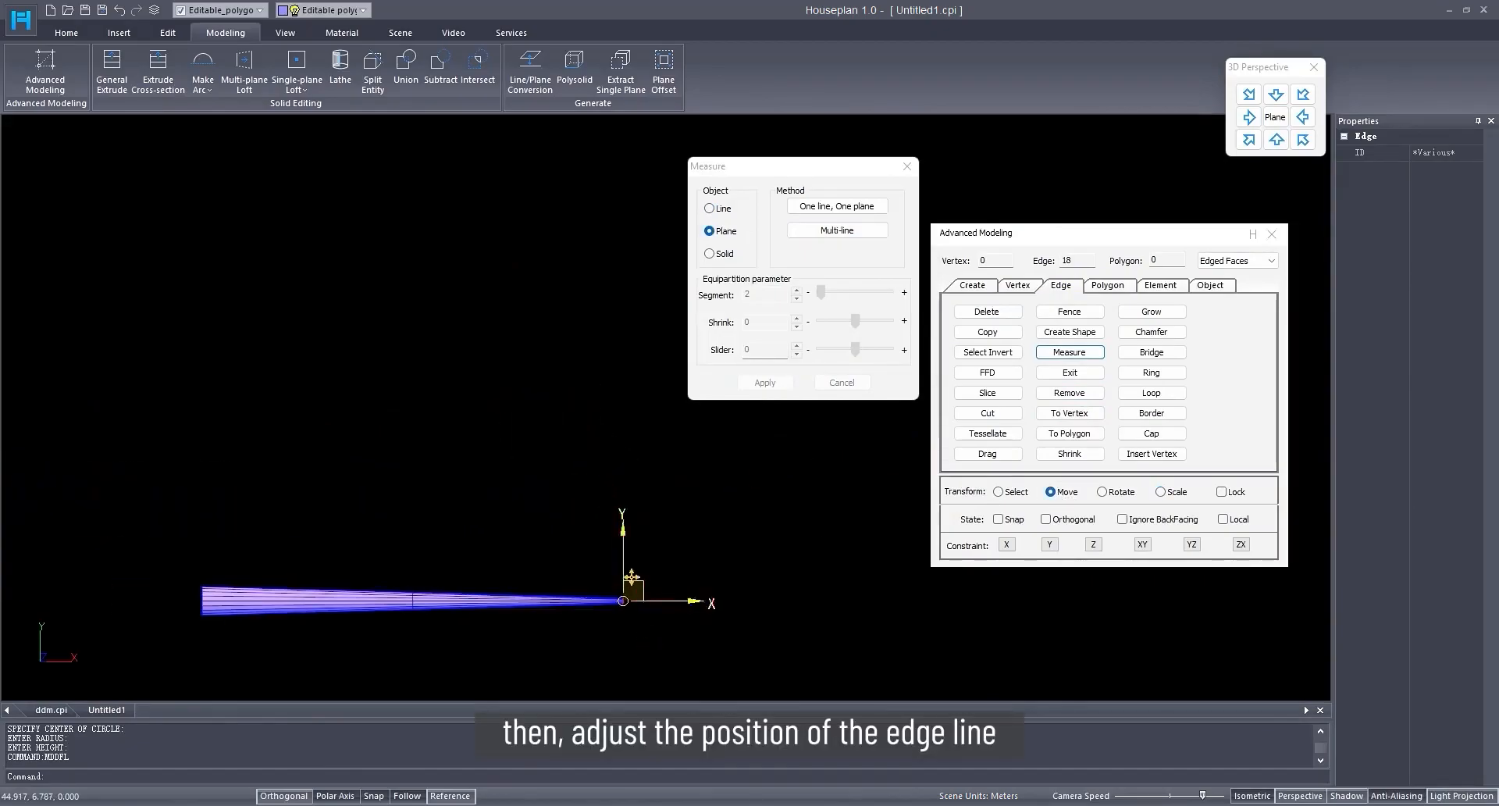
pyautogui.moveTo(623, 556); pyautogui.dragTo(623, 428)
# Step: Chamfer the middle edge loop at the whisker's bend with a slicing amount of 0.204 and 5 segments
pyautogui.moveTo(366, 556); pyautogui.dragTo(416, 442, button='middle')
pyautogui.scroll(2, 417, 443)
pyautogui.moveTo(417, 442); pyautogui.dragTo(595, 670)
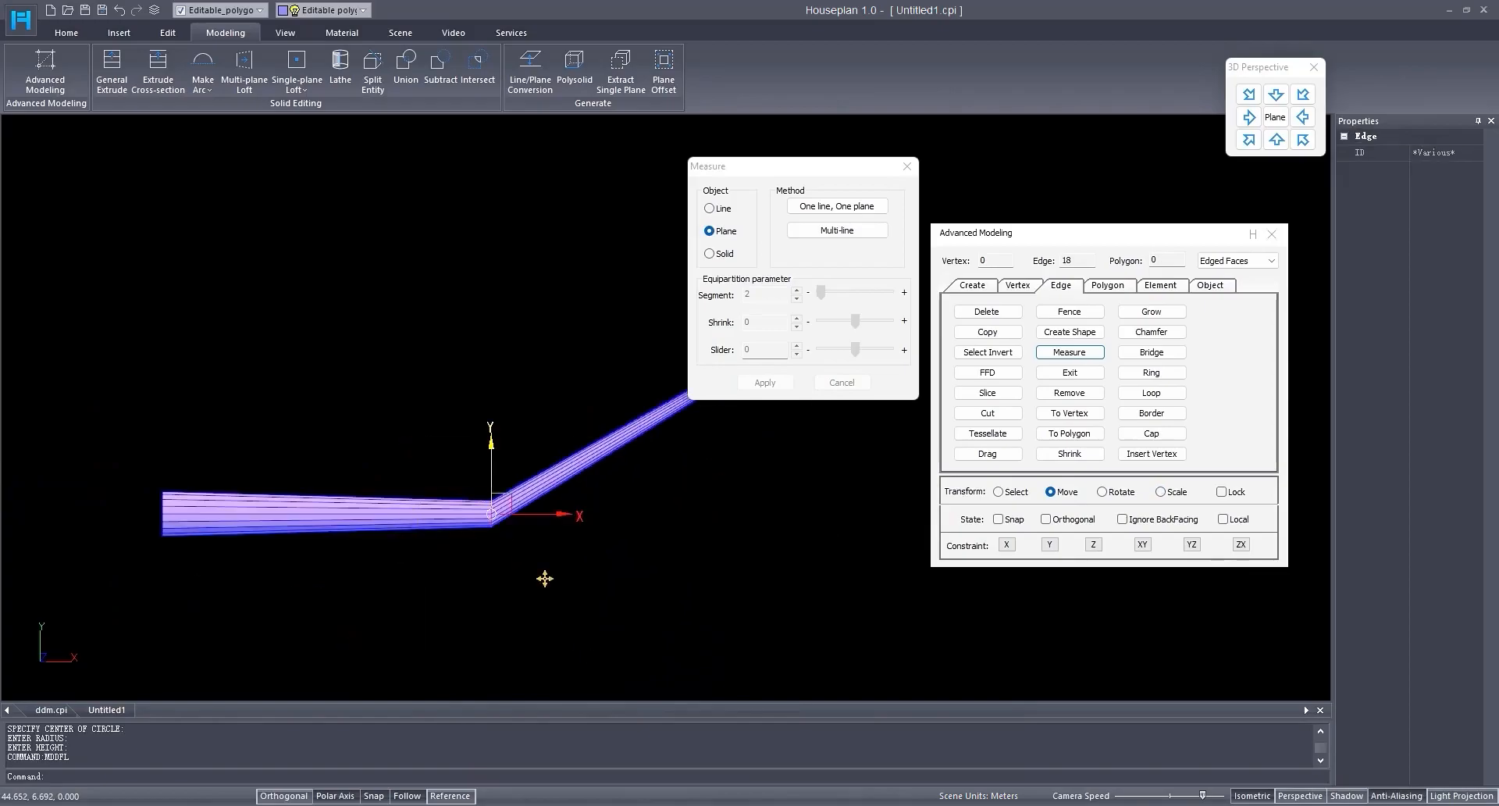
pyautogui.scroll(1, 542, 579)
pyautogui.click(905, 167)
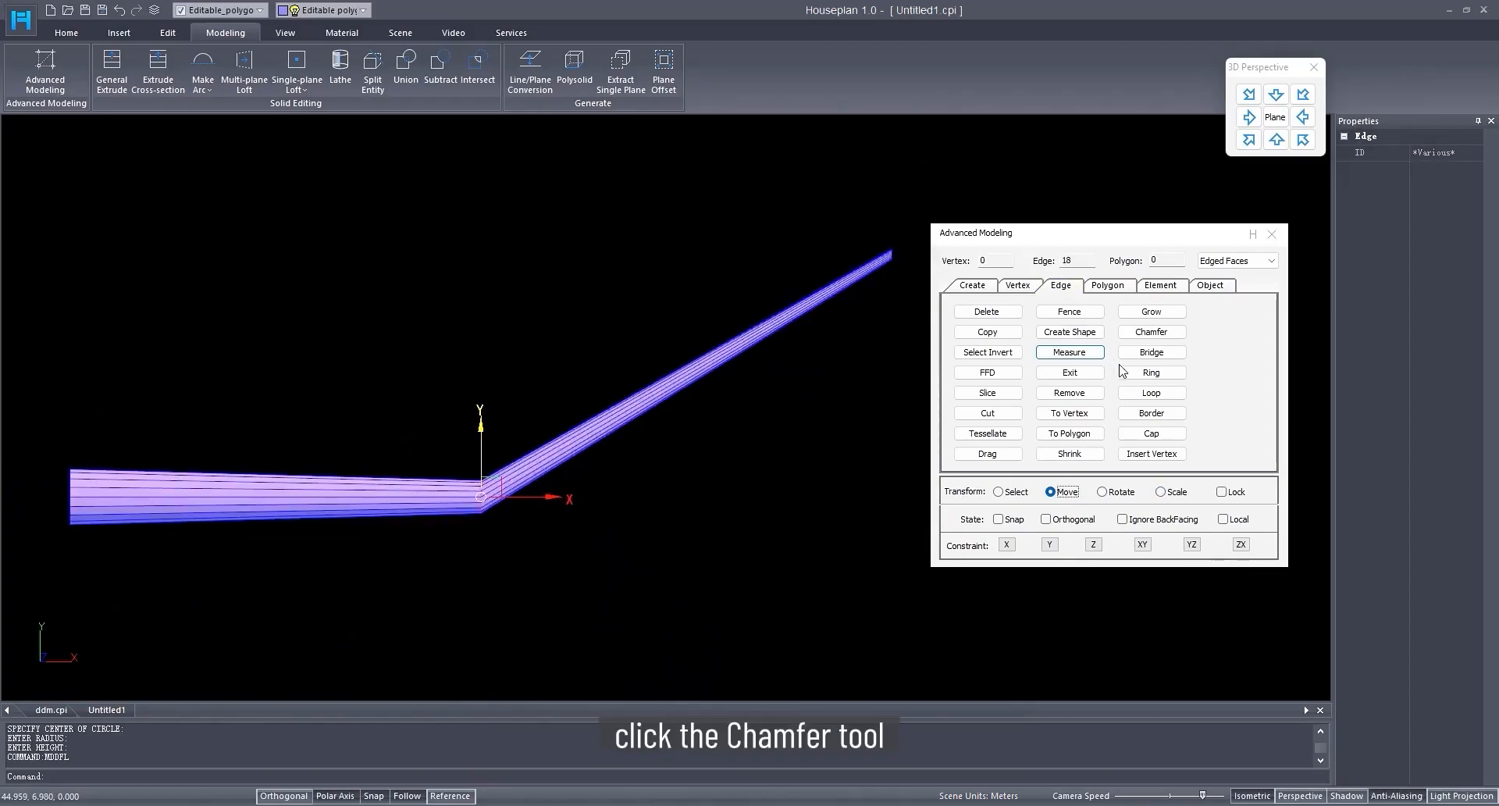
pyautogui.click(1152, 331)
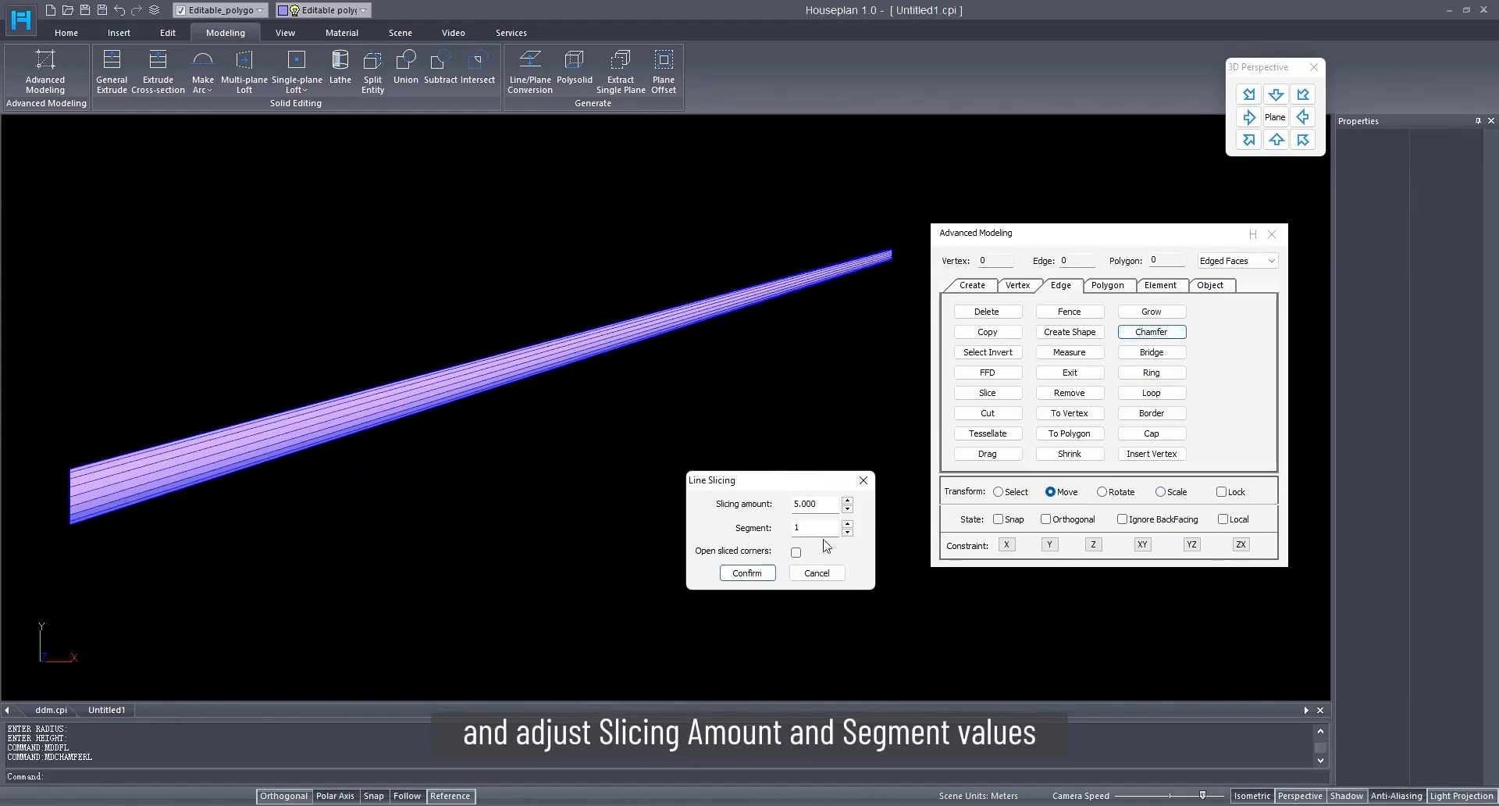
pyautogui.write('0.1')
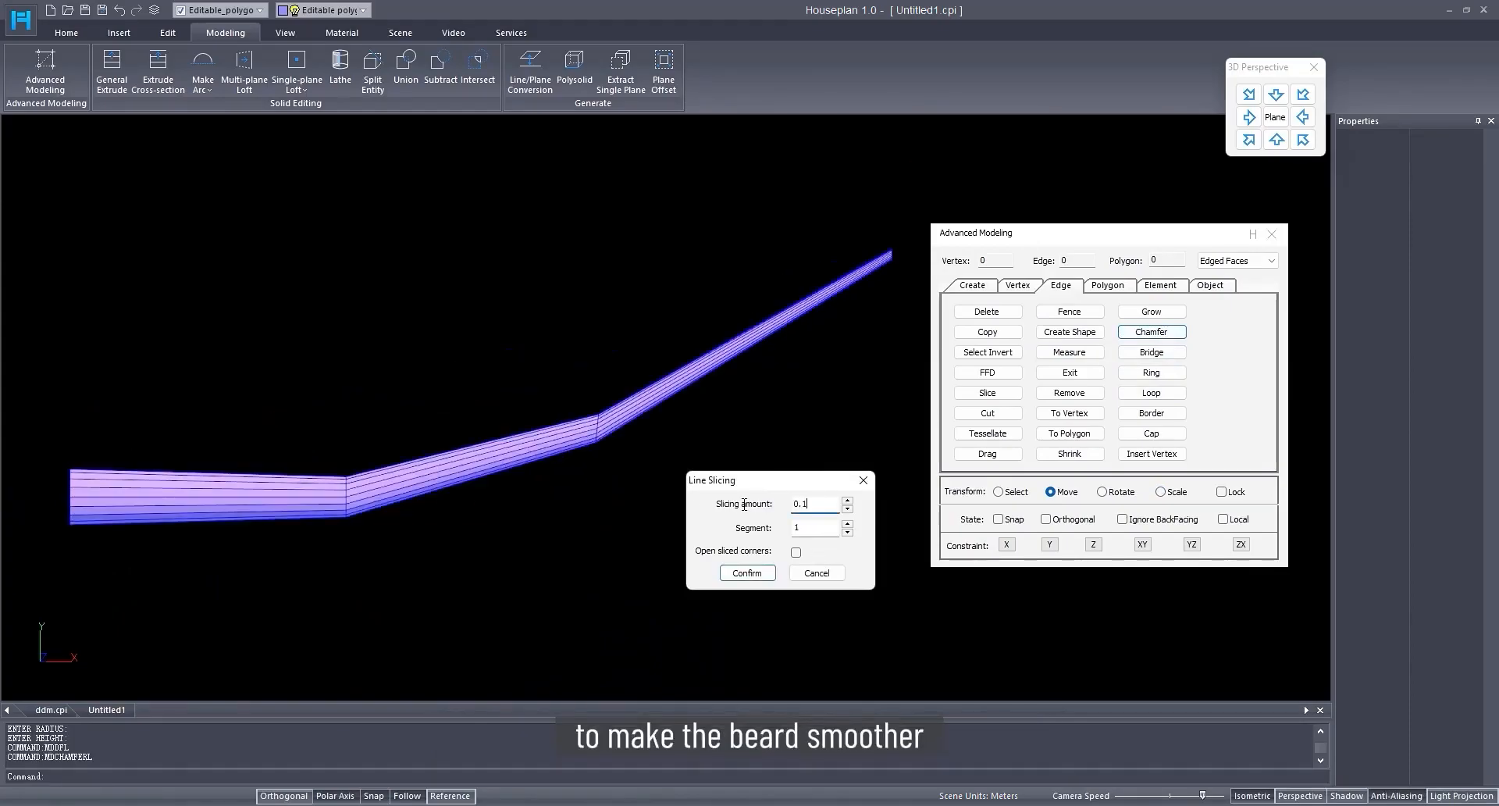
pyautogui.moveTo(848, 502); pyautogui.dragTo(832, 365)
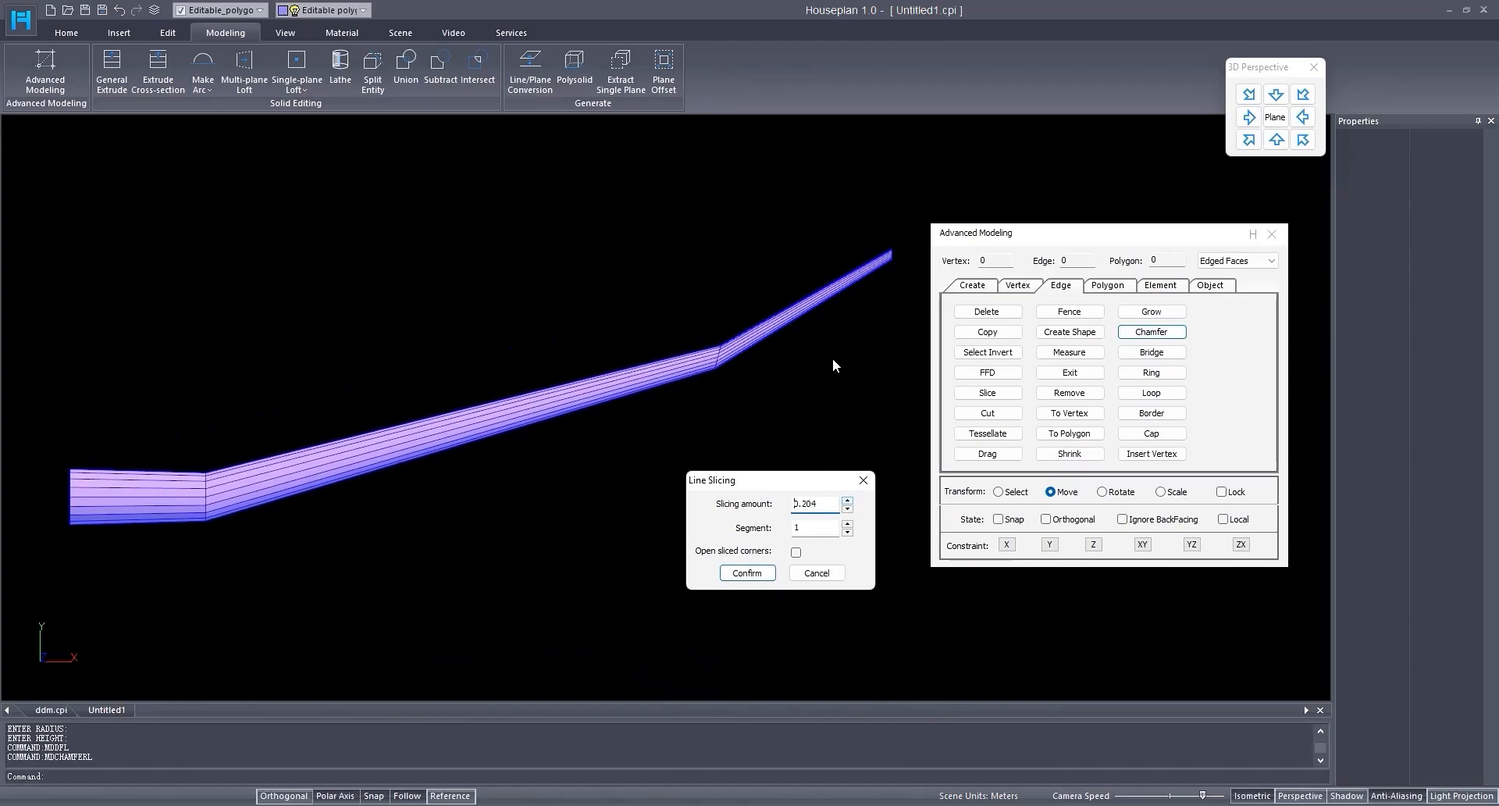
pyautogui.click(847, 523)
pyautogui.click(846, 523)
pyautogui.click(846, 523)
pyautogui.click(846, 523)
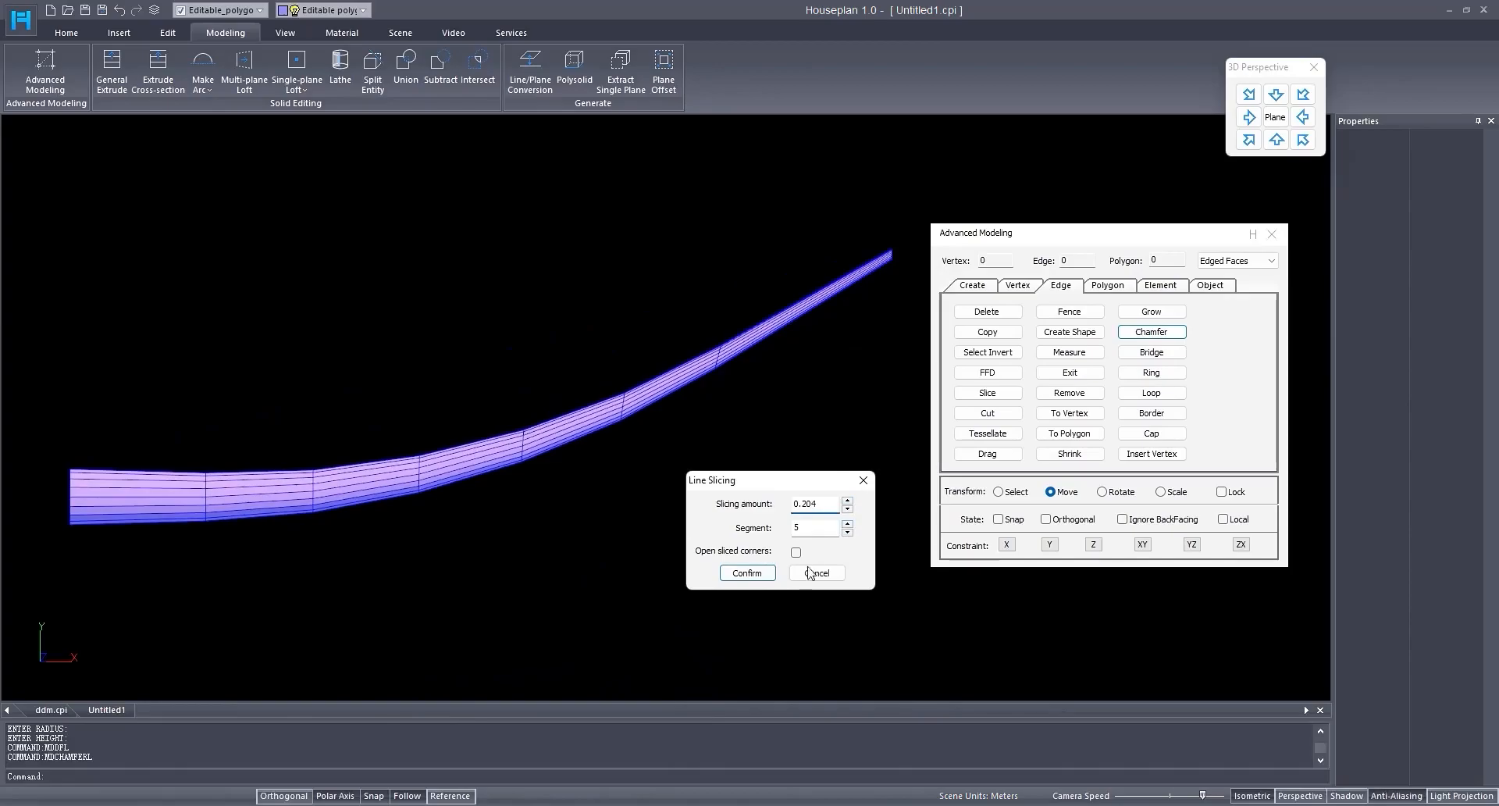
pyautogui.click(758, 579)
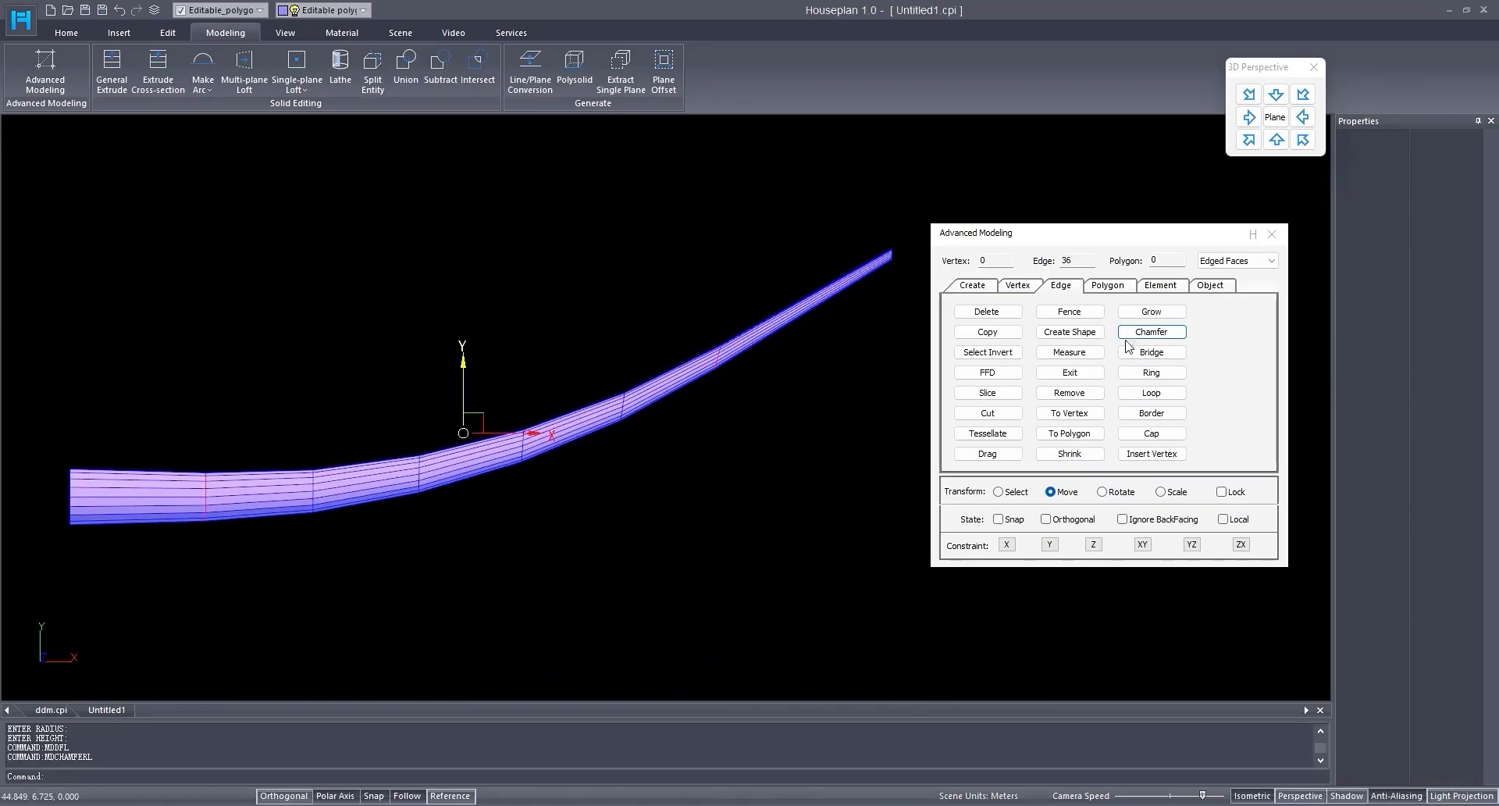
# Step: Copy the whole whisker object along Z, placing one copy above and one below at the roots of the reference whiskers
pyautogui.click(1274, 140)
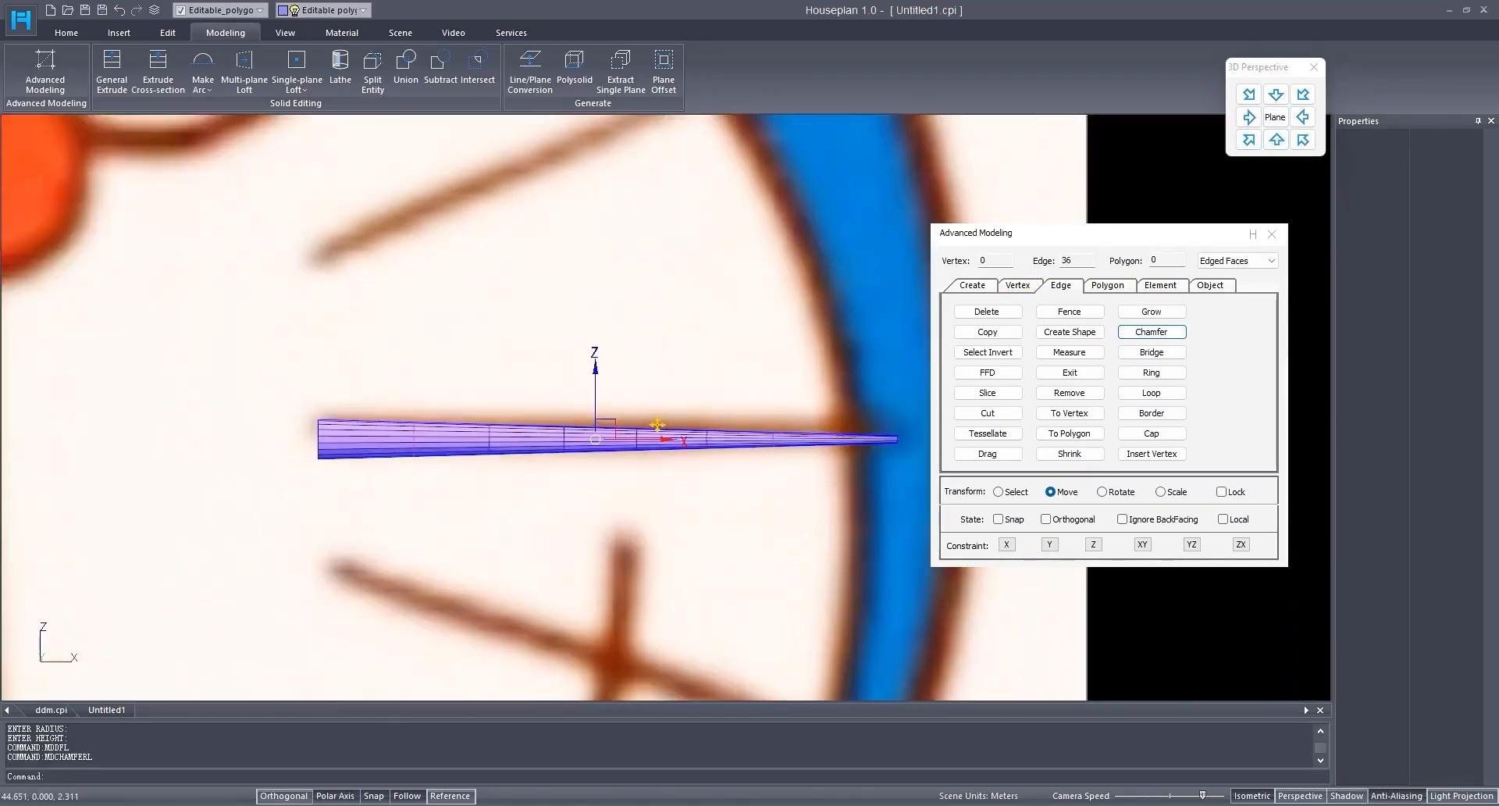
pyautogui.click(1227, 288)
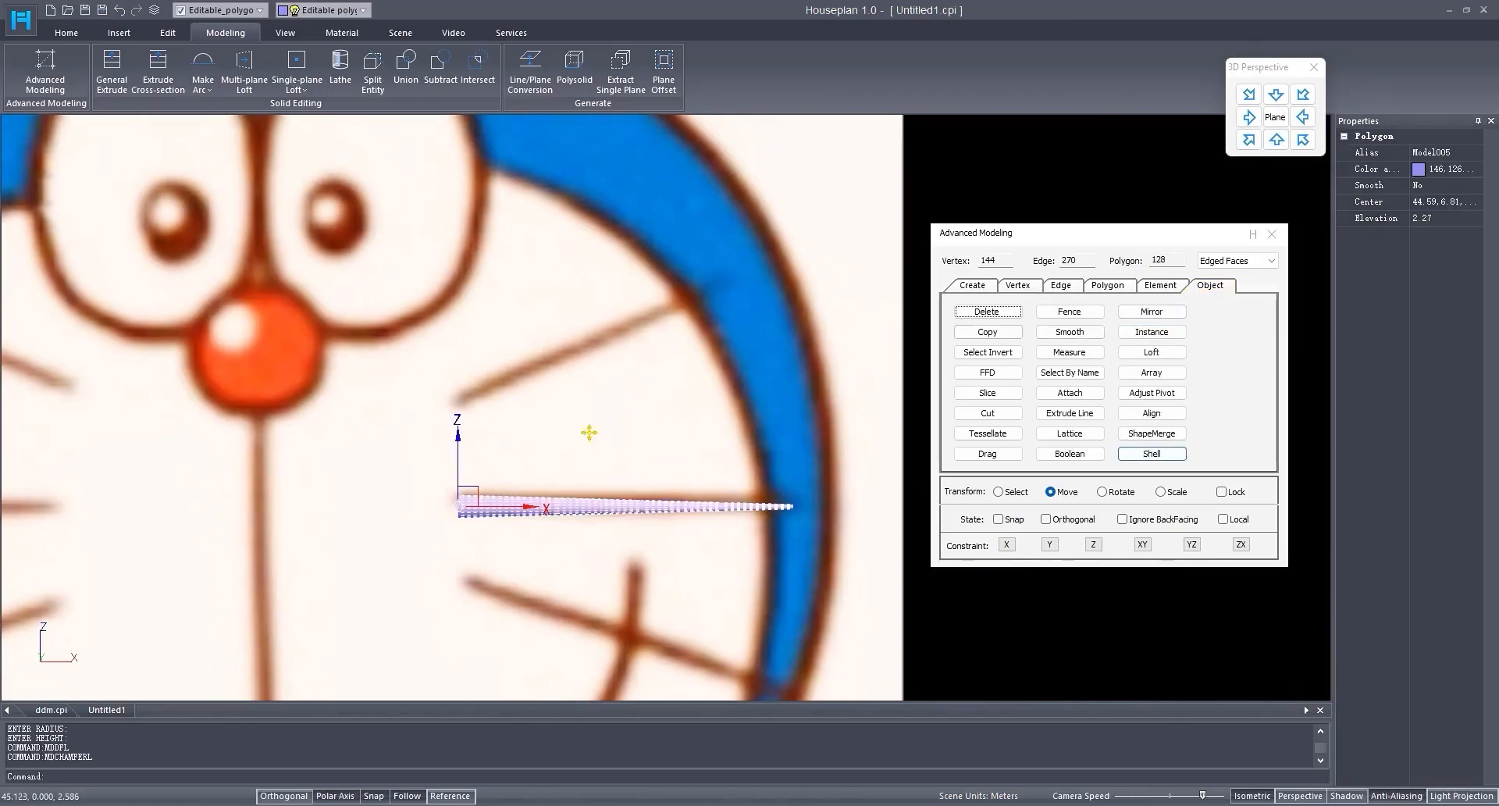
pyautogui.keyDown('shift'); pyautogui.moveTo(458, 459); pyautogui.dragTo(461, 356); pyautogui.keyUp('shift')
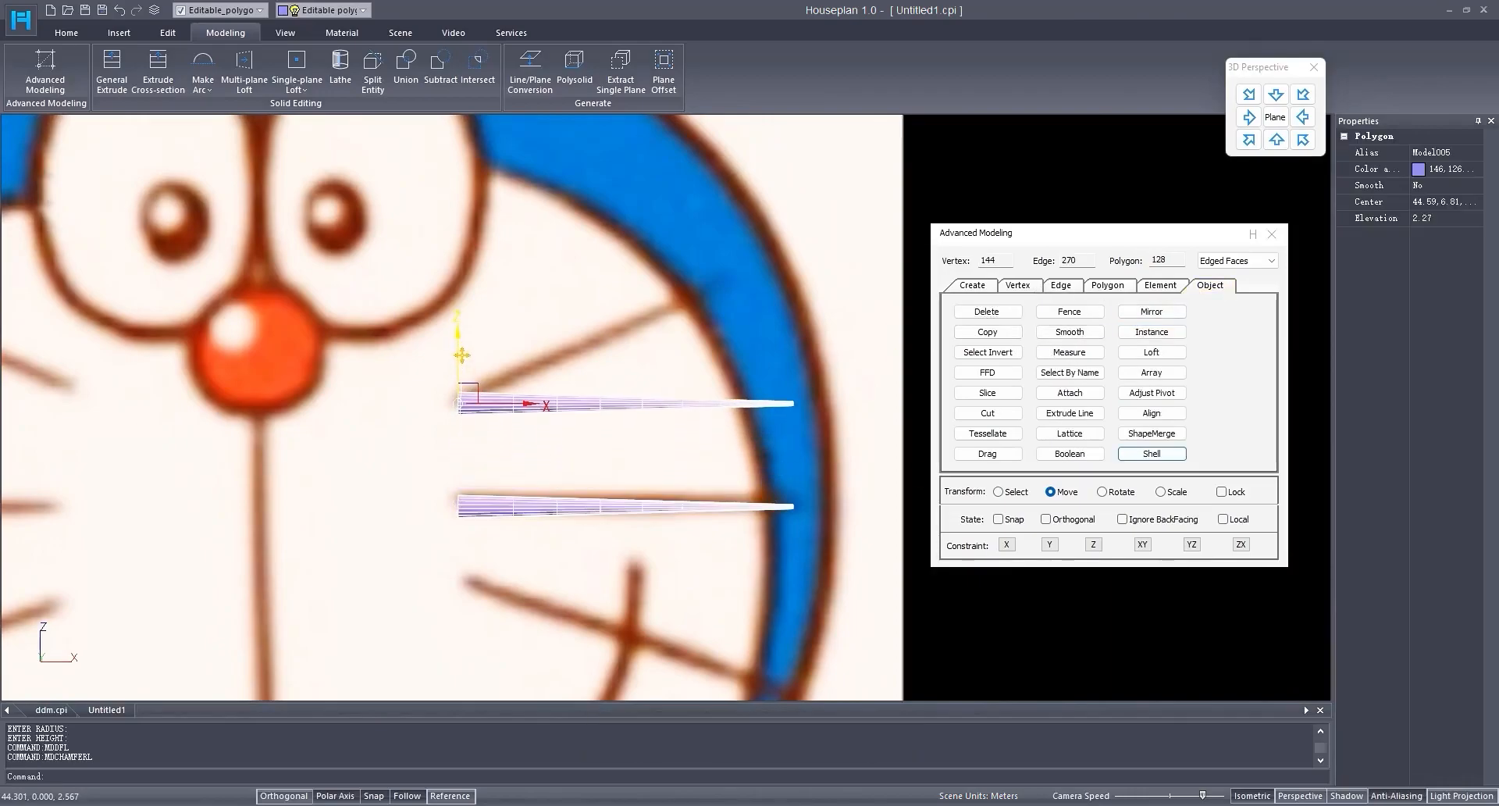
pyautogui.click(712, 442)
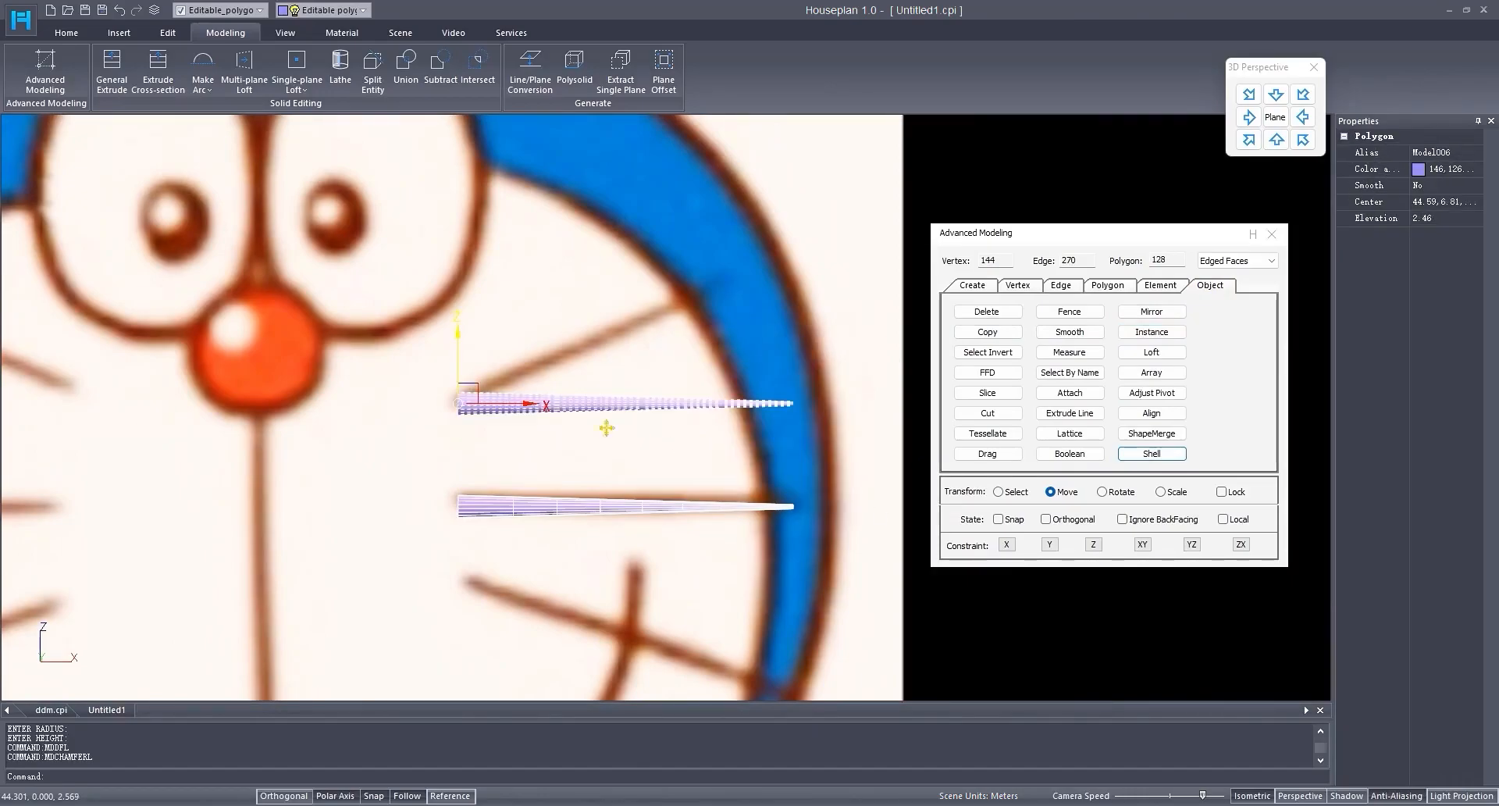
pyautogui.keyDown('shift'); pyautogui.moveTo(457, 354); pyautogui.dragTo(455, 529); pyautogui.keyUp('shift')
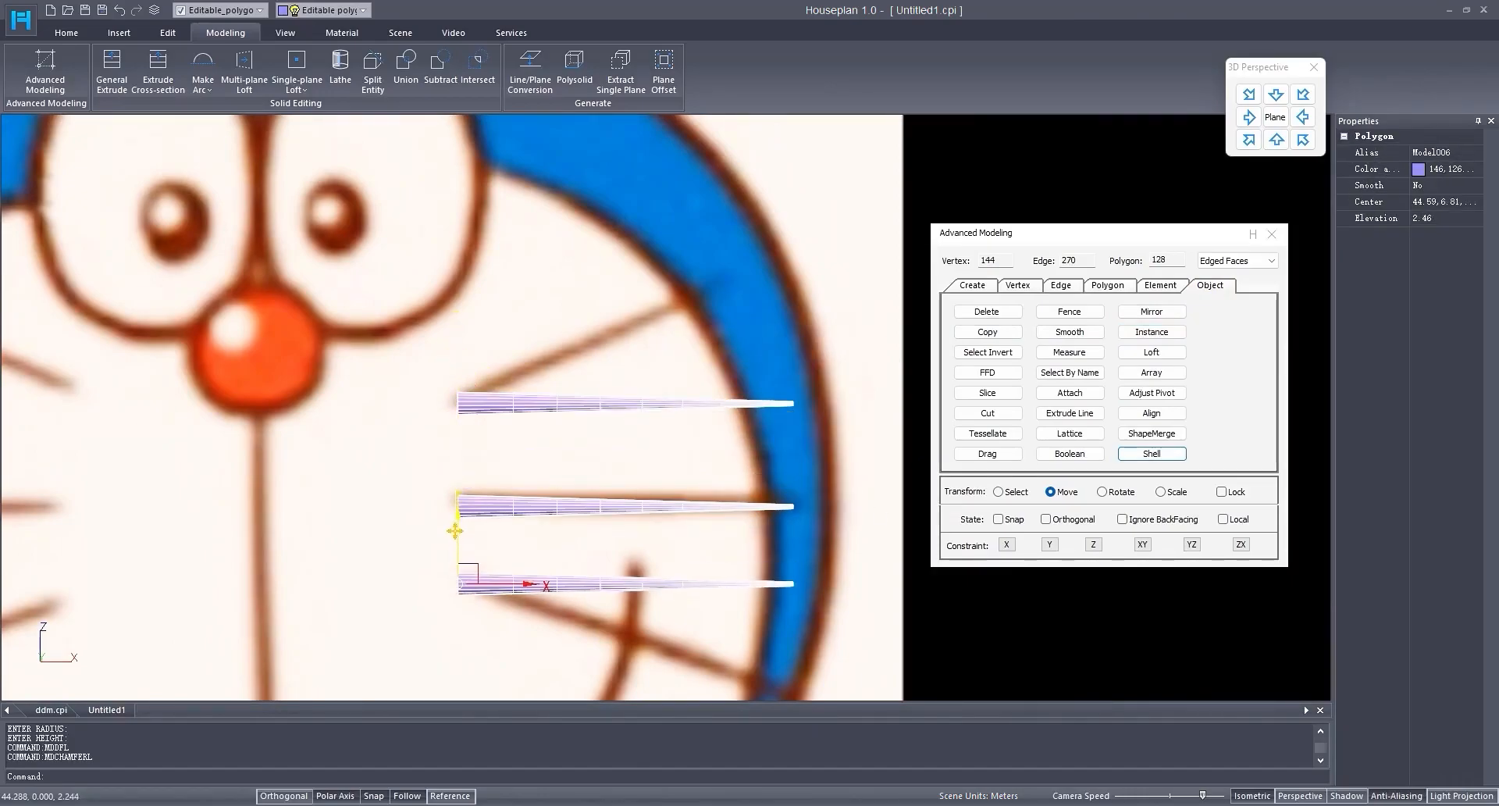
pyautogui.click(725, 445)
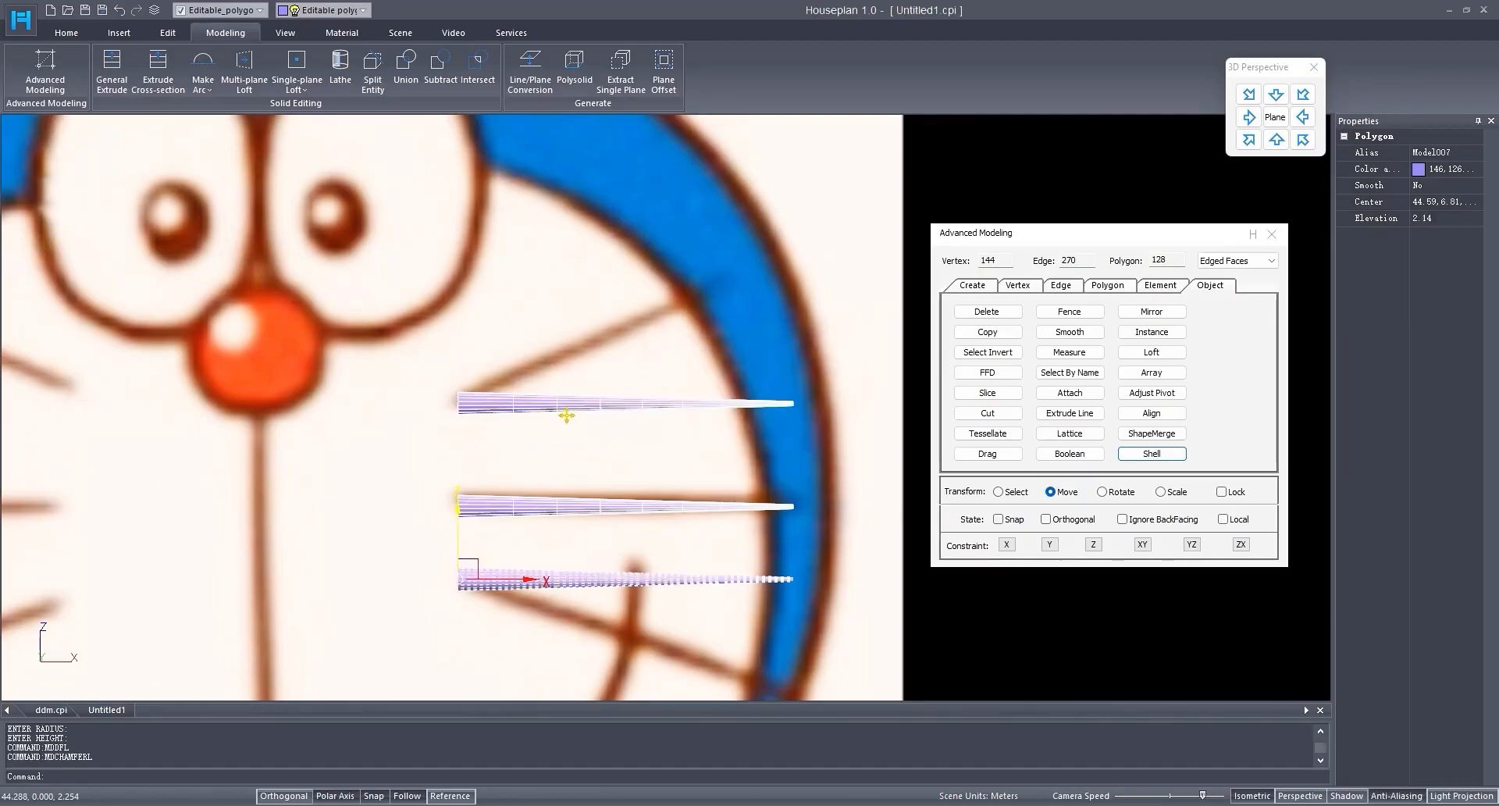
# Step: Rotate the upper whisker upward and the lower whisker downward about their roots to match the slanted reference lines
pyautogui.click(1114, 493)
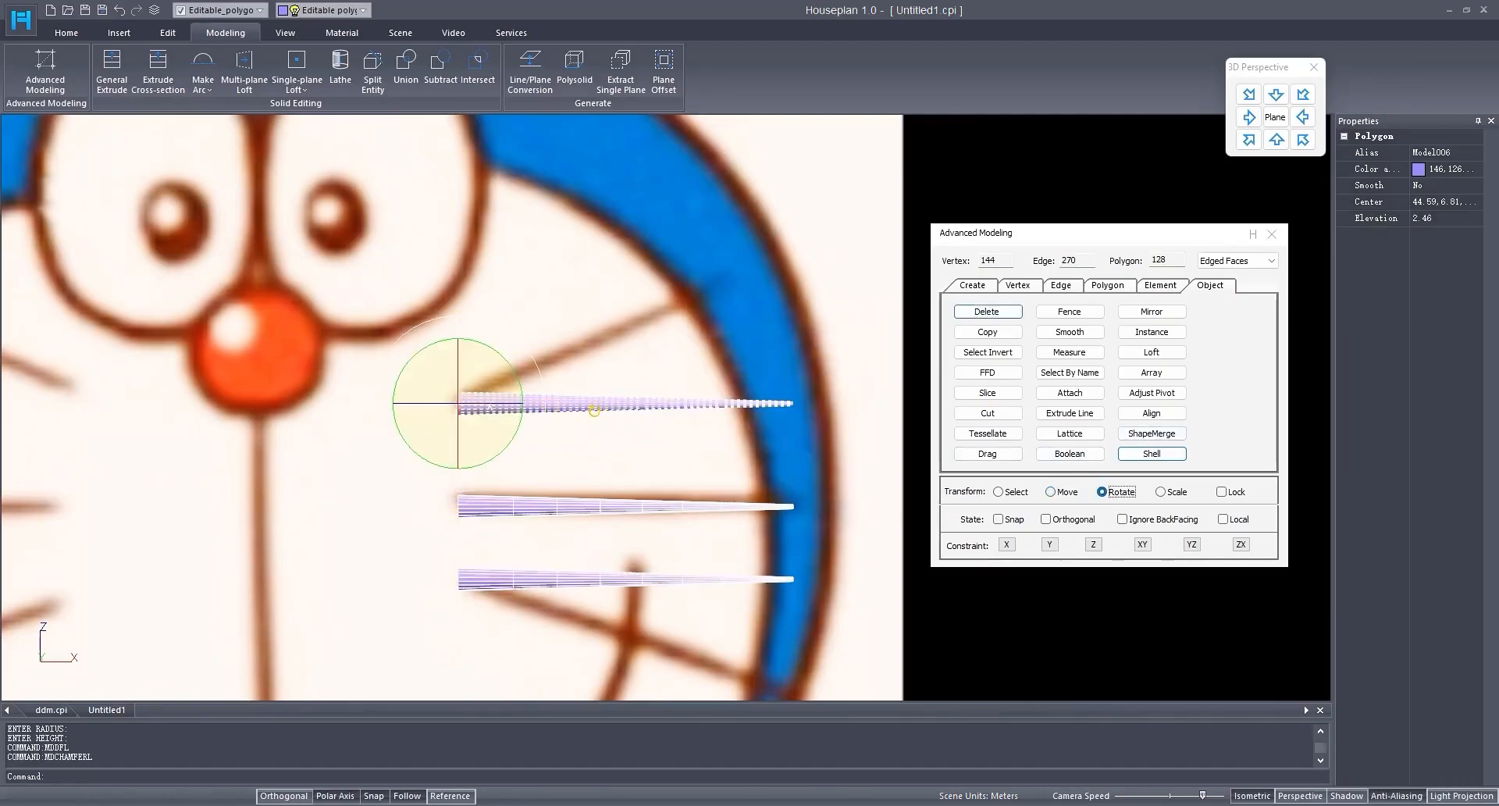
pyautogui.moveTo(545, 408); pyautogui.dragTo(548, 367)
pyautogui.moveTo(588, 561); pyautogui.dragTo(597, 493, button='middle')
pyautogui.click(593, 510)
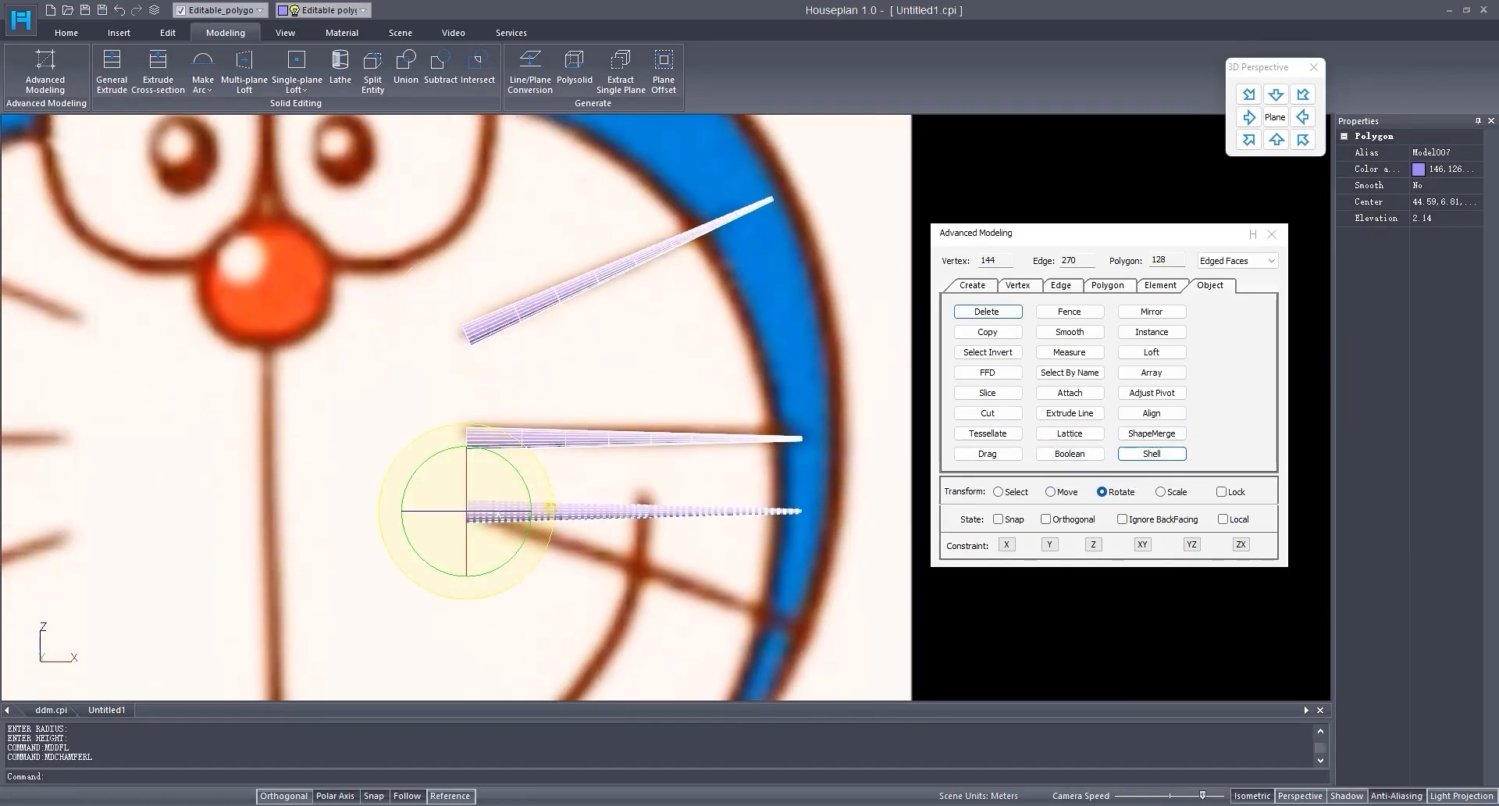
pyautogui.moveTo(553, 487); pyautogui.dragTo(557, 515)
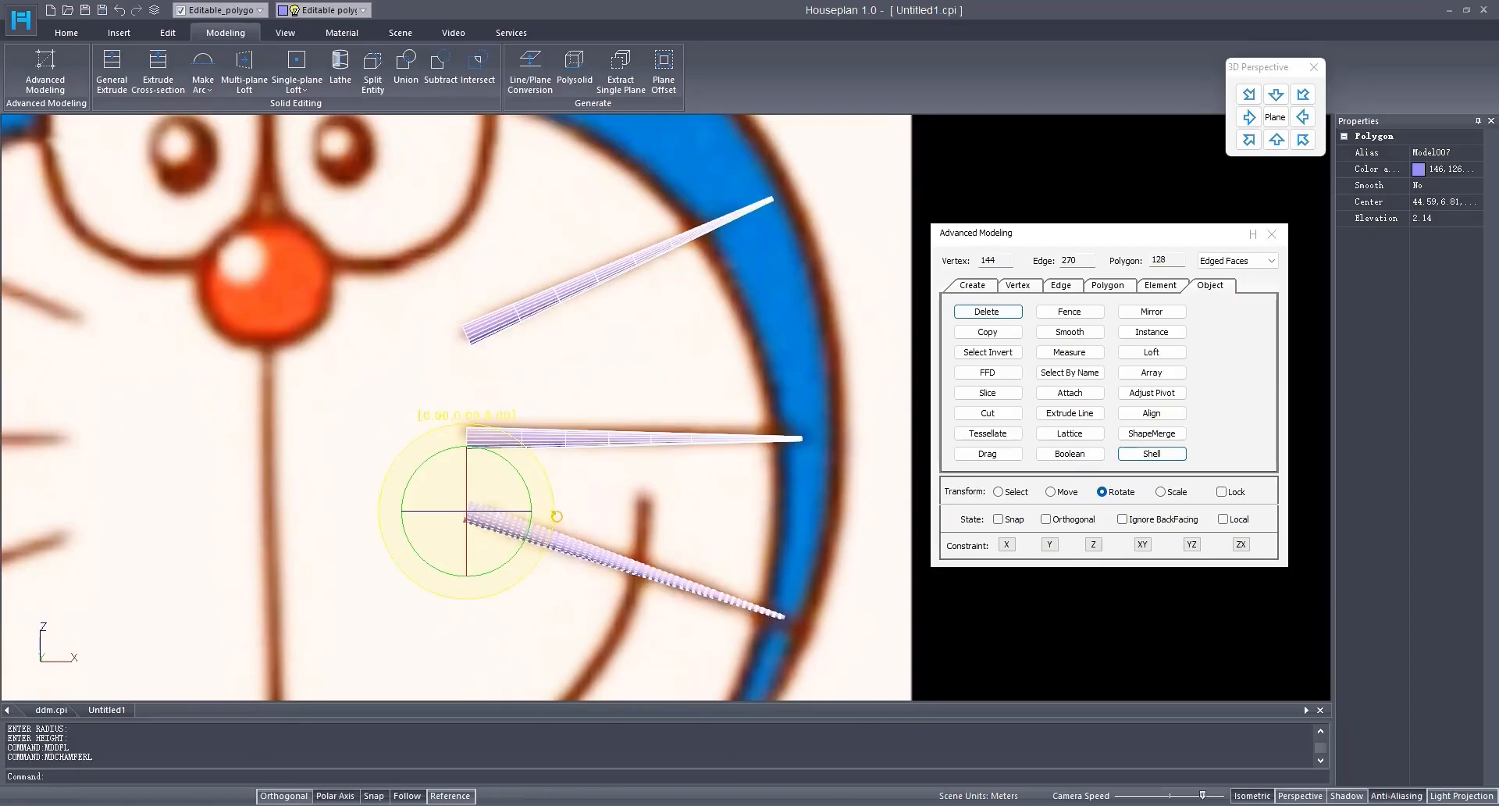
# Step: Attach the middle and upper whiskers to the lower whisker to form one editable polygon
pyautogui.scroll(-7, 578, 528)
pyautogui.scroll(2, 642, 546)
pyautogui.click(1070, 394)
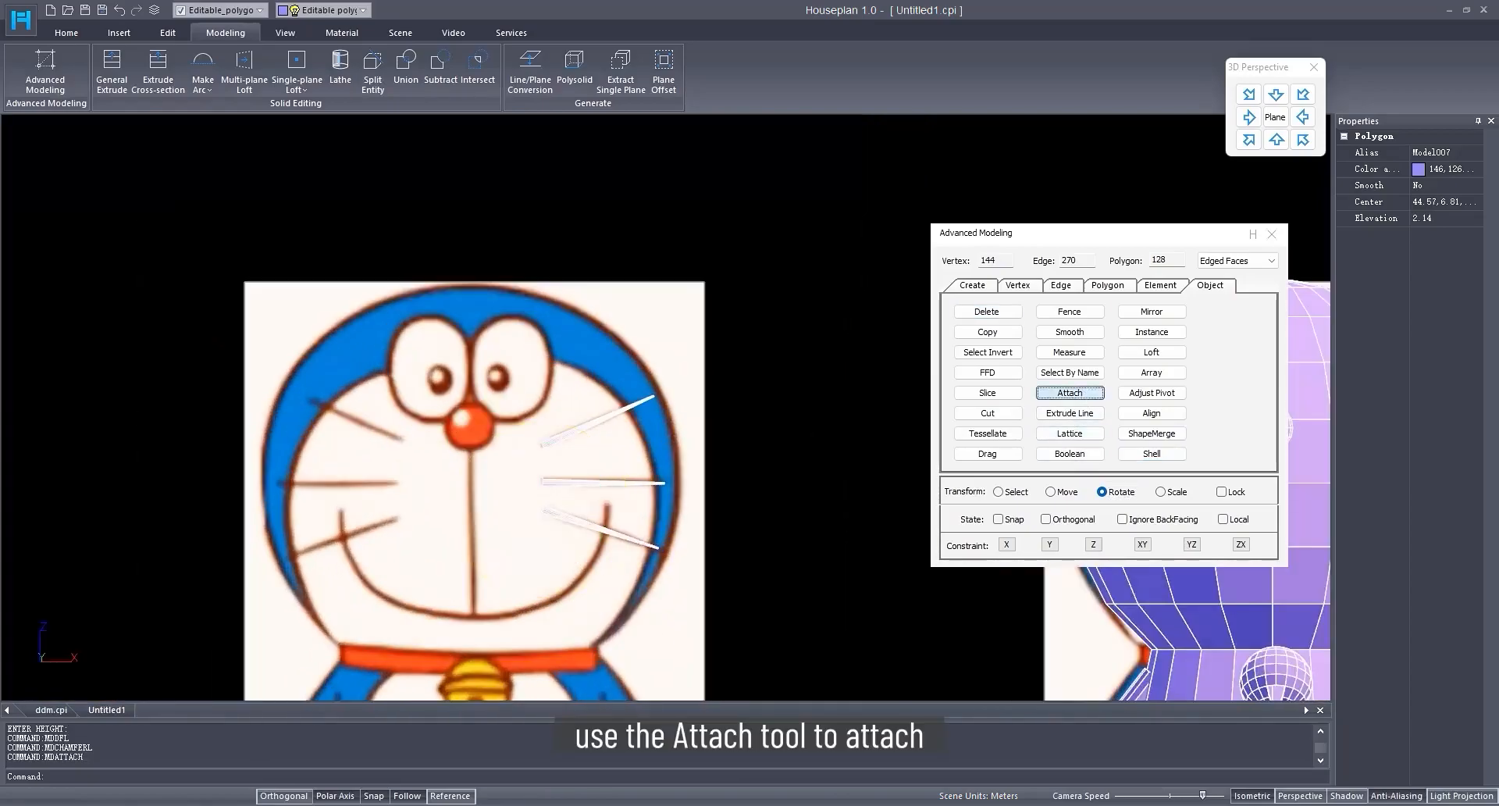
pyautogui.scroll(4, 565, 535)
pyautogui.click(600, 546)
pyautogui.click(614, 486)
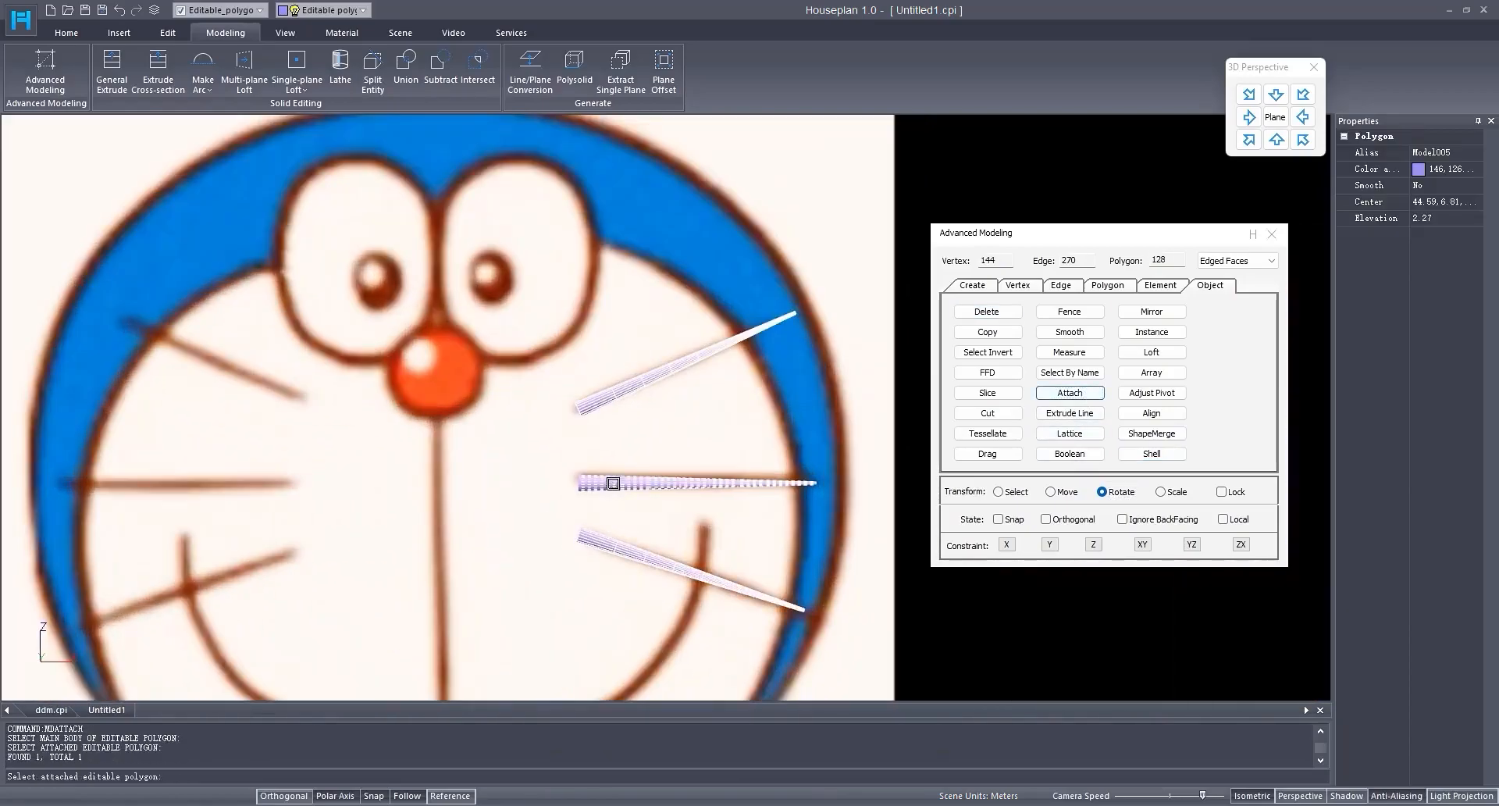
pyautogui.click(605, 400)
pyautogui.press('Return')
pyautogui.scroll(-3, 610, 544)
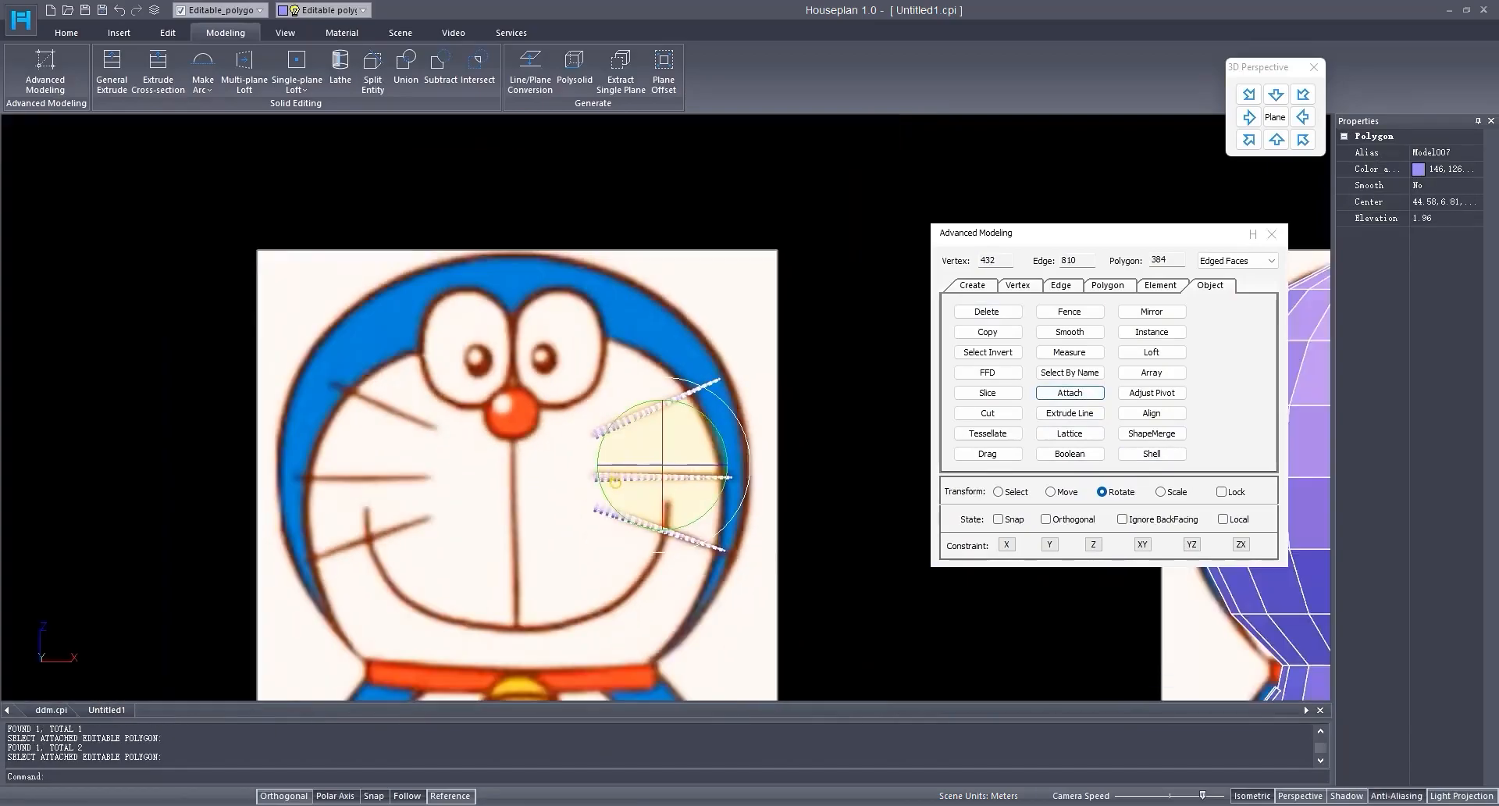
# Step: Move the attached whisker set in plan view to the front of the head beside the nose
pyautogui.click(1275, 117)
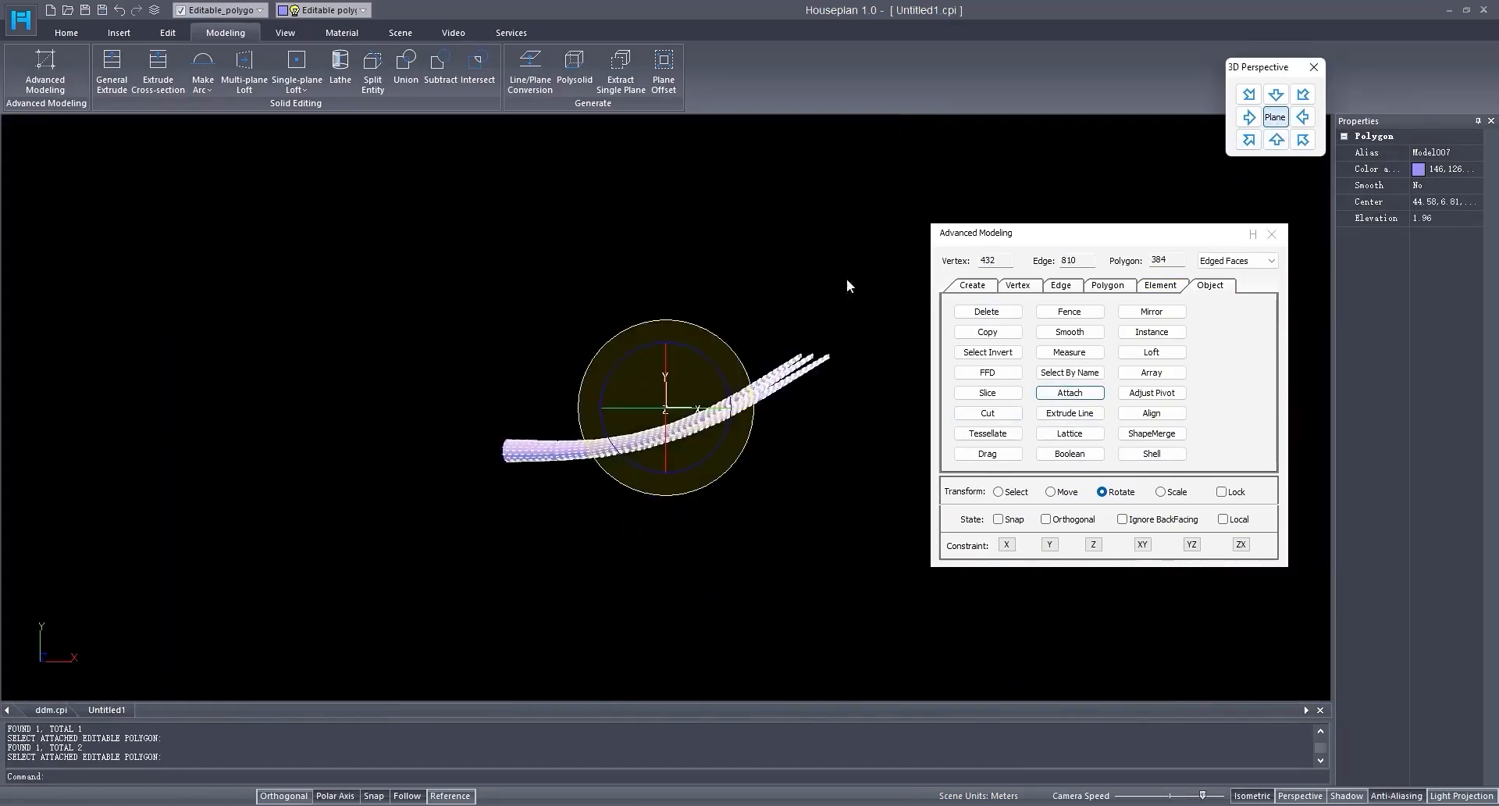
pyautogui.click(1050, 491)
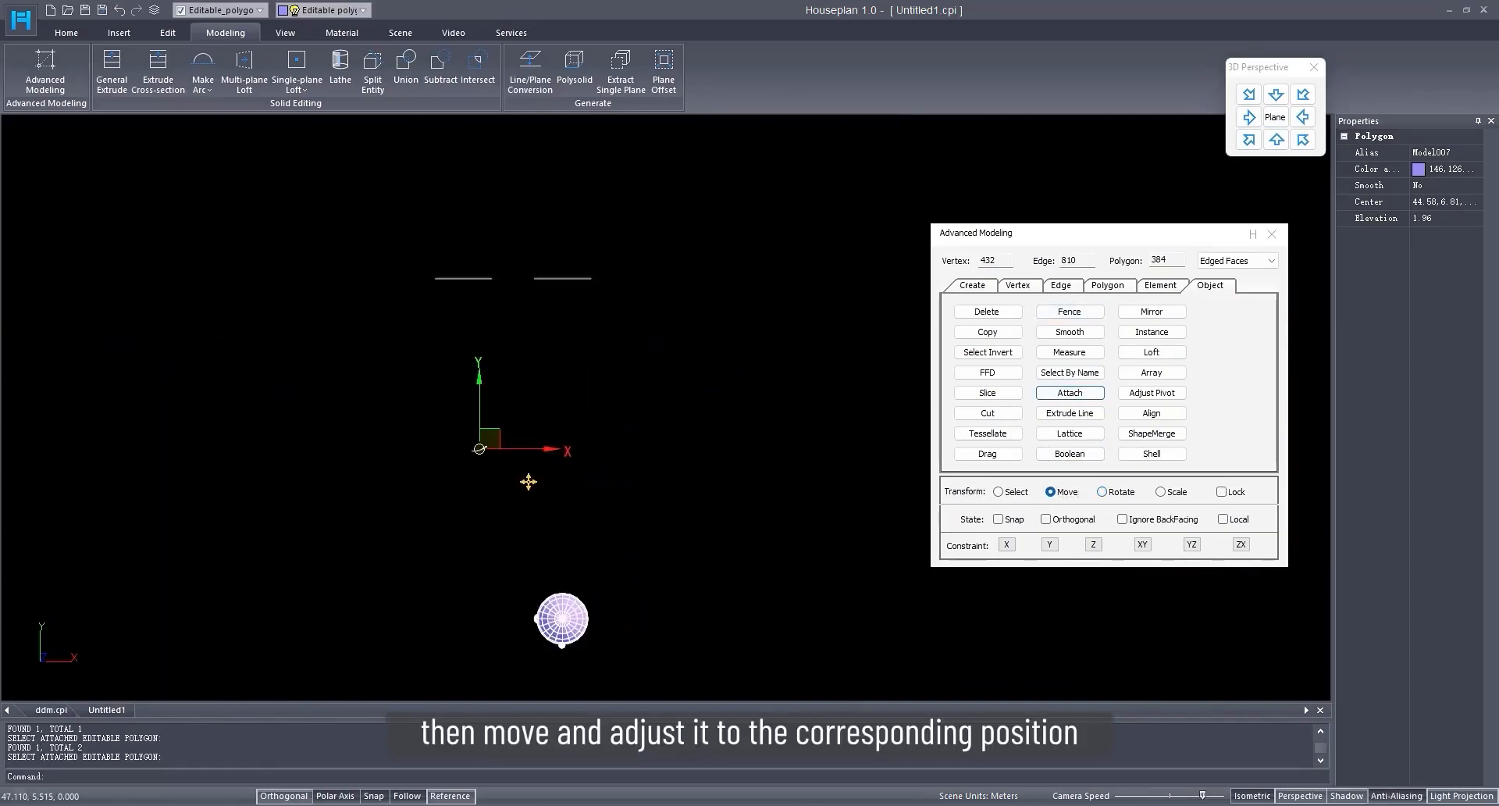
pyautogui.moveTo(493, 367); pyautogui.dragTo(747, 605)
pyautogui.scroll(3, 518, 582)
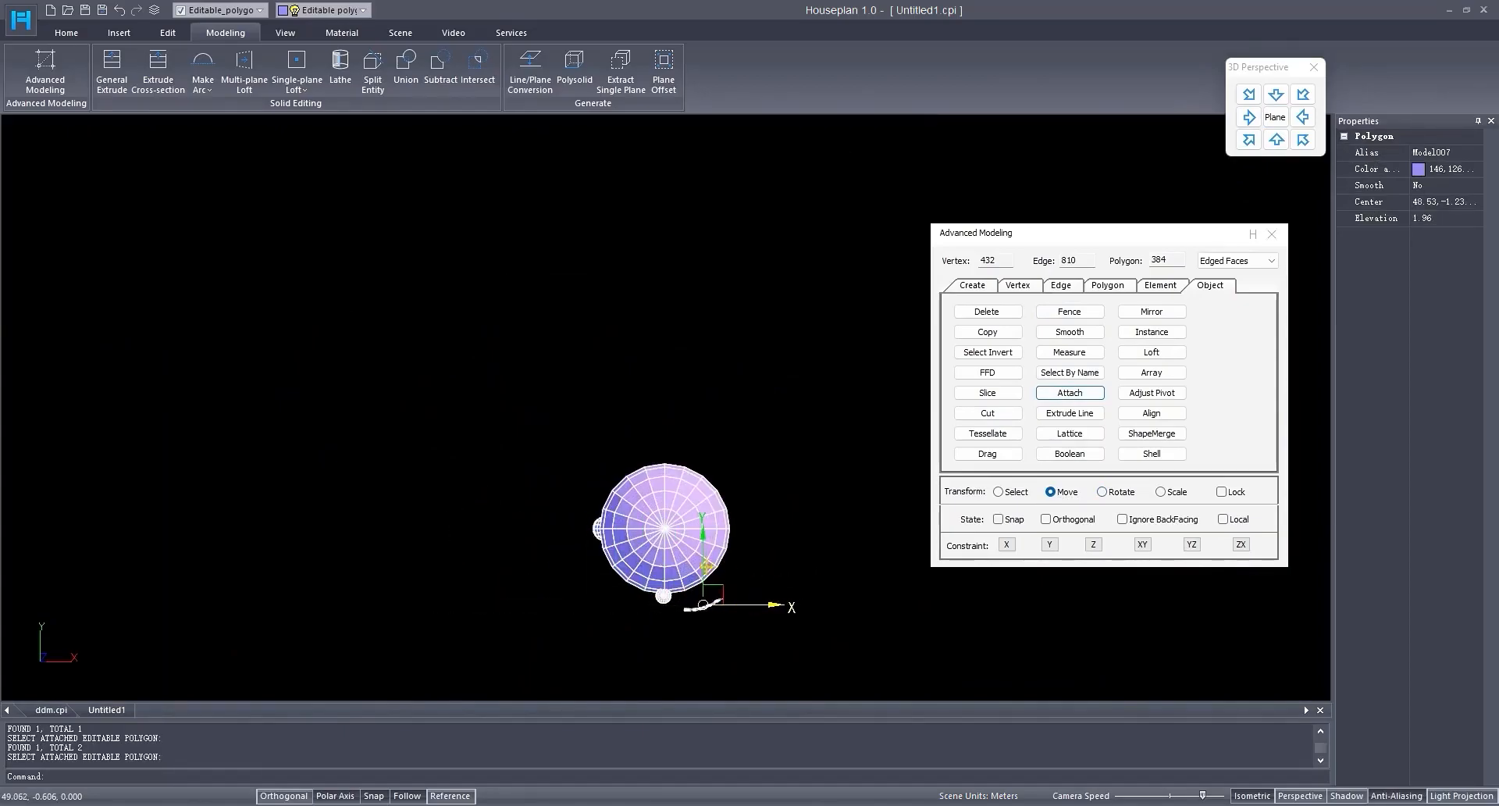
# Step: With the body temporarily hidden, shift the whisker set slightly along X to match the front reference image
pyautogui.rightClick(685, 542)
pyautogui.click(726, 504)
pyautogui.click(1275, 147)
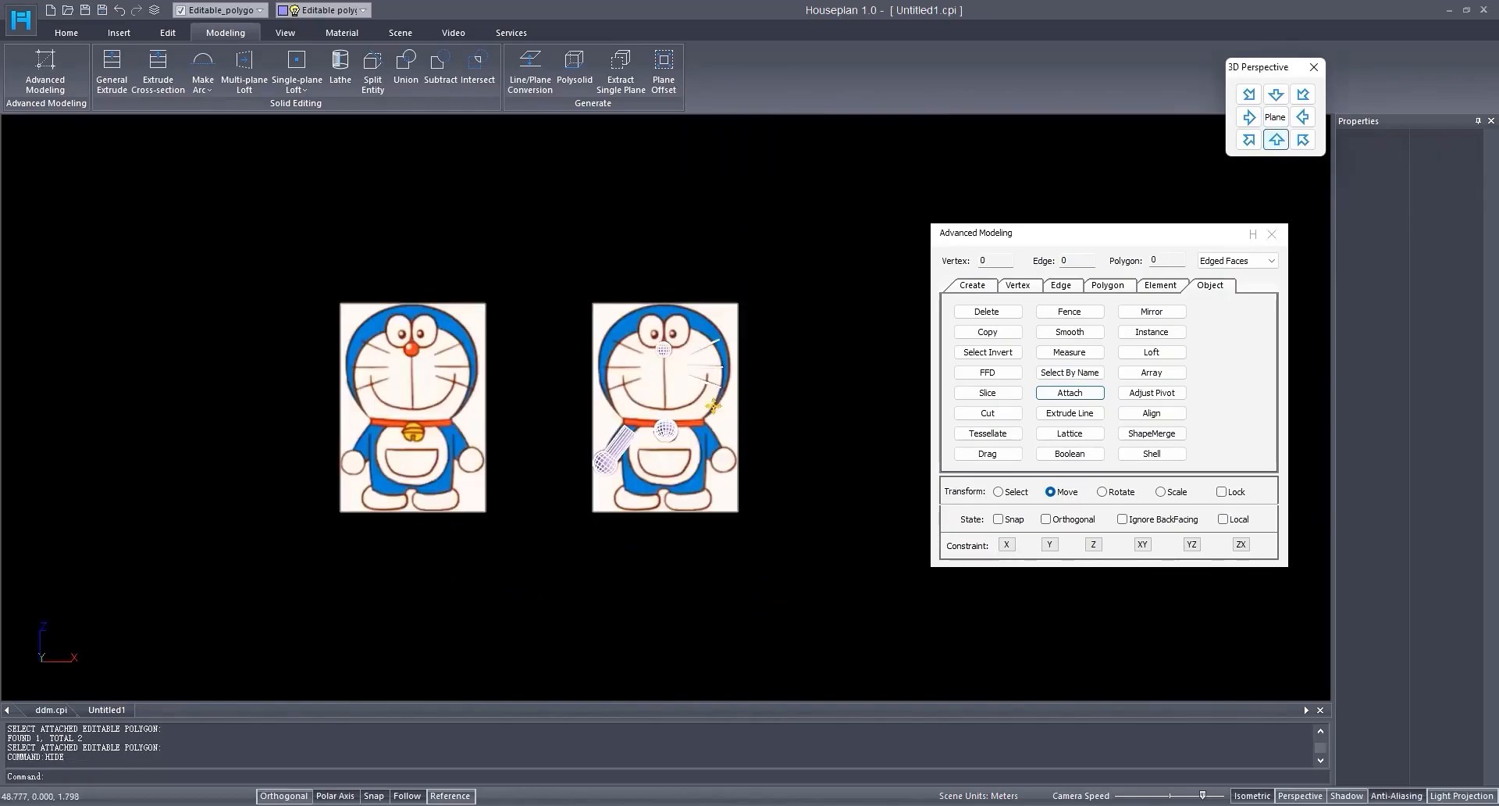
pyautogui.scroll(8, 673, 341)
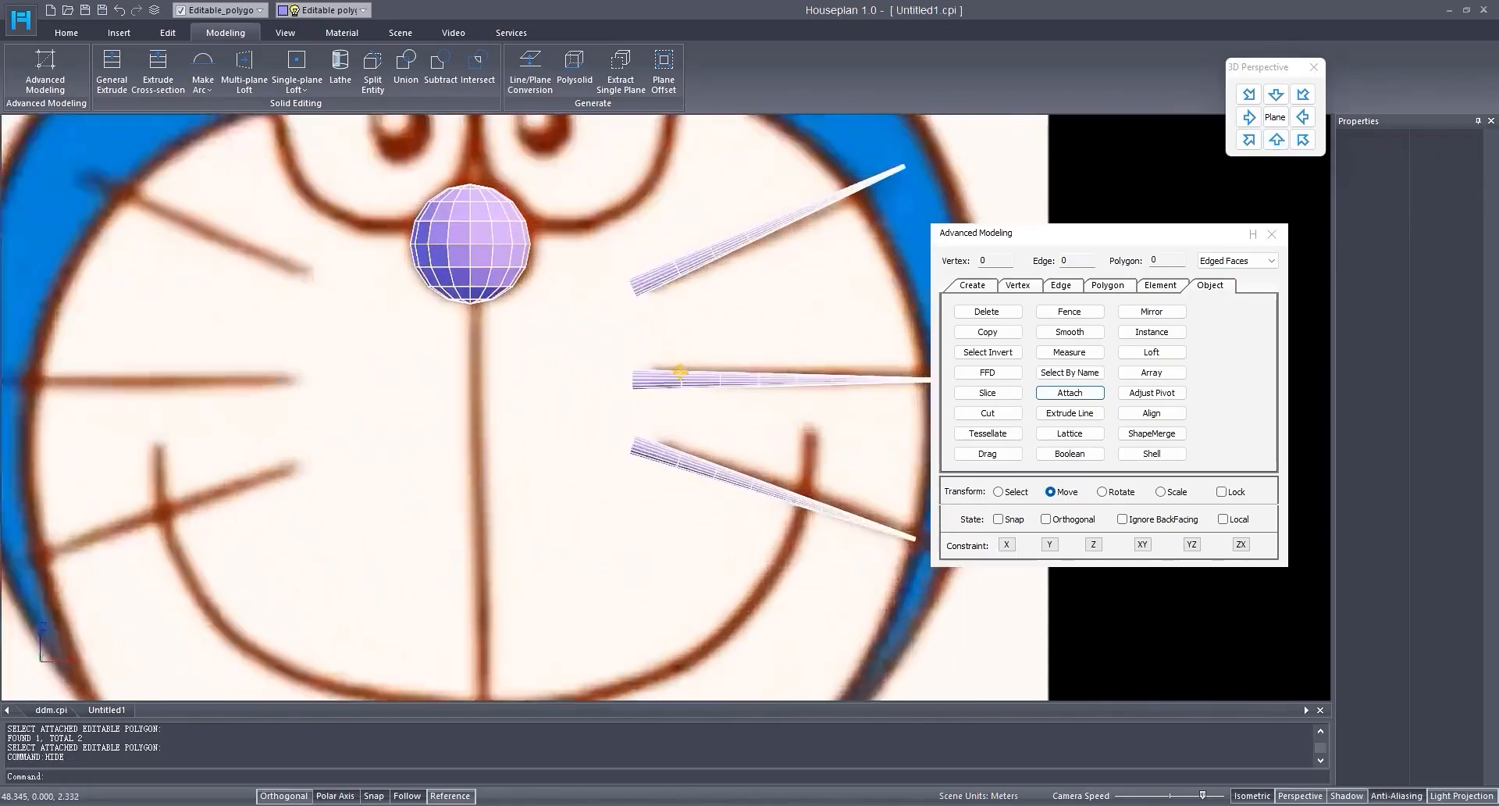
pyautogui.scroll(2, 681, 372)
pyautogui.click(673, 384)
pyautogui.moveTo(859, 350); pyautogui.dragTo(879, 350)
pyautogui.rightClick(813, 461)
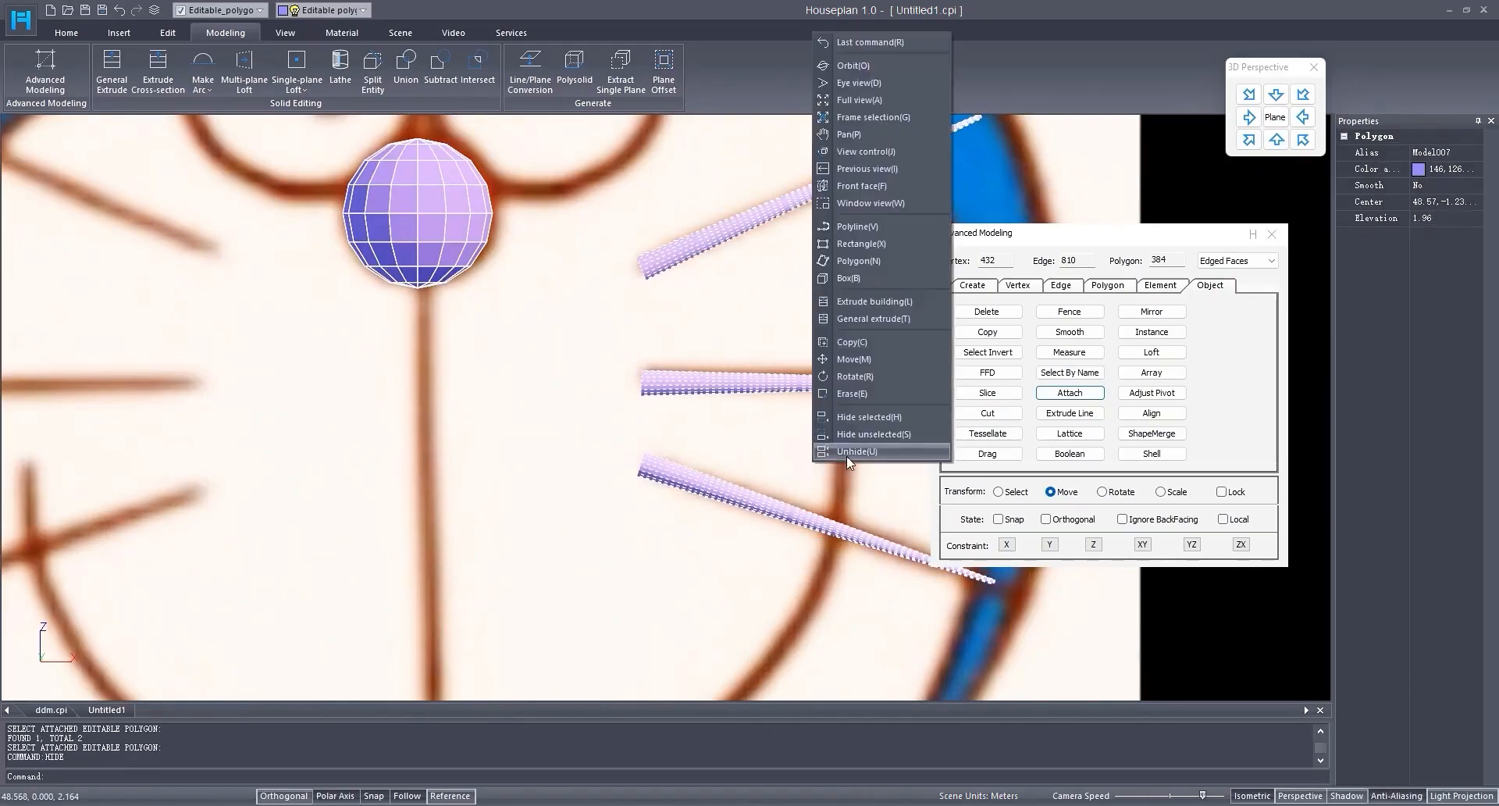
pyautogui.click(846, 451)
# Step: Move the whisker set along Y in plan view until the whisker roots meet the face surface
pyautogui.click(1275, 117)
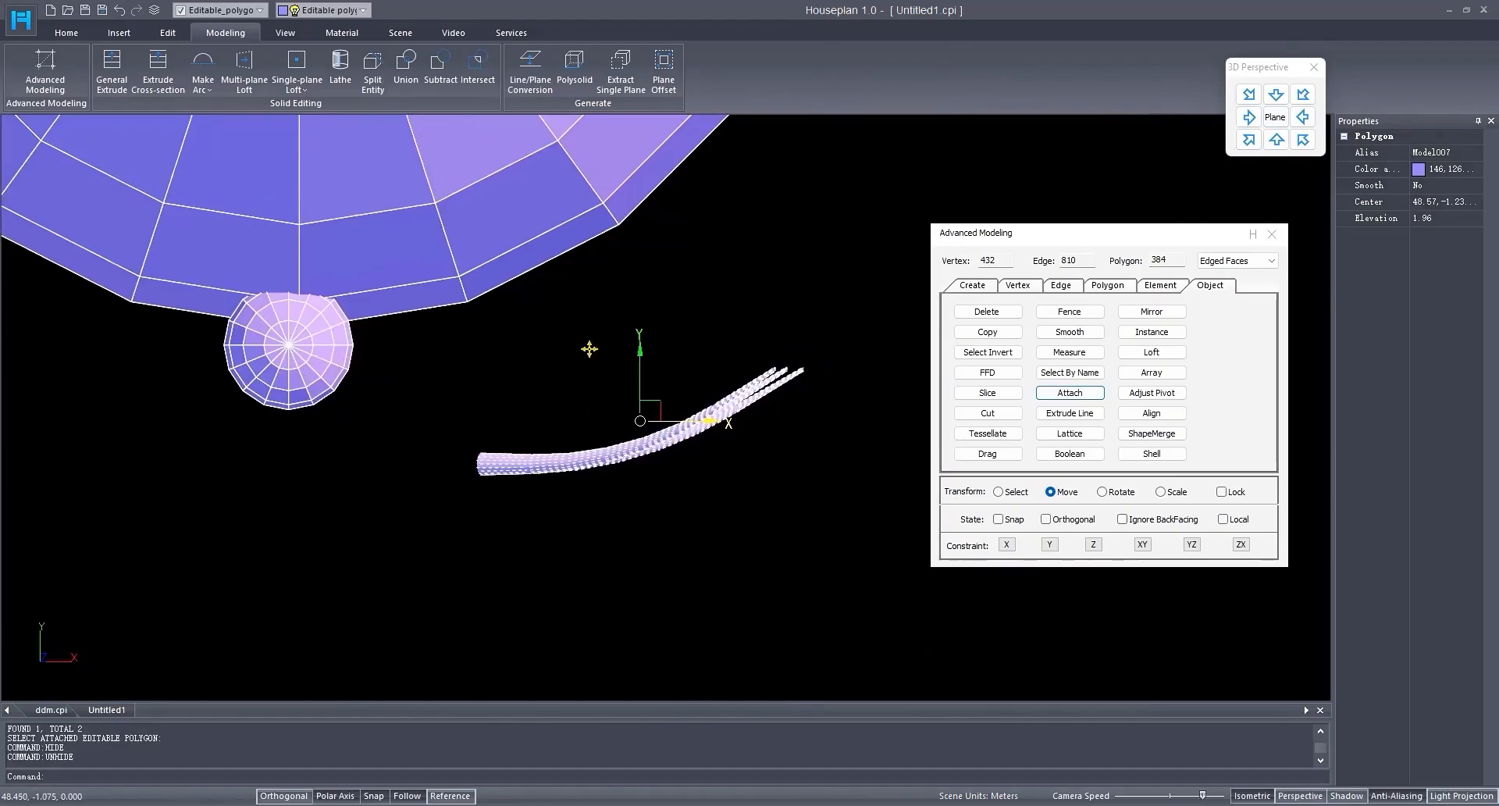
pyautogui.moveTo(637, 379); pyautogui.dragTo(675, 186)
pyautogui.scroll(-5, 696, 458)
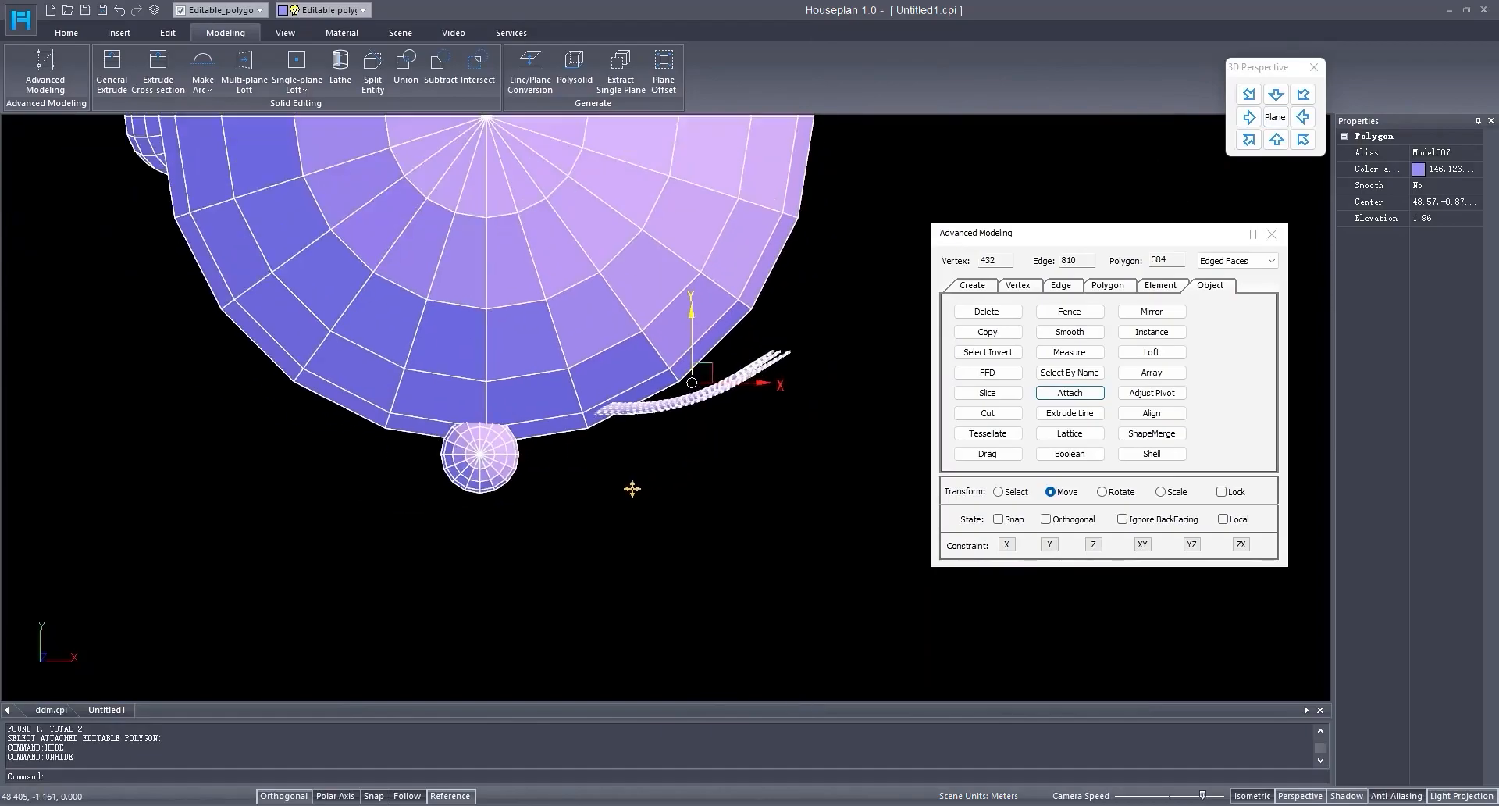
pyautogui.keyDown('shift'); pyautogui.moveTo(636, 515); pyautogui.dragTo(628, 736, button='middle'); pyautogui.keyUp('shift')
pyautogui.moveTo(683, 294); pyautogui.dragTo(679, 539, button='middle')
pyautogui.scroll(3, 633, 338)
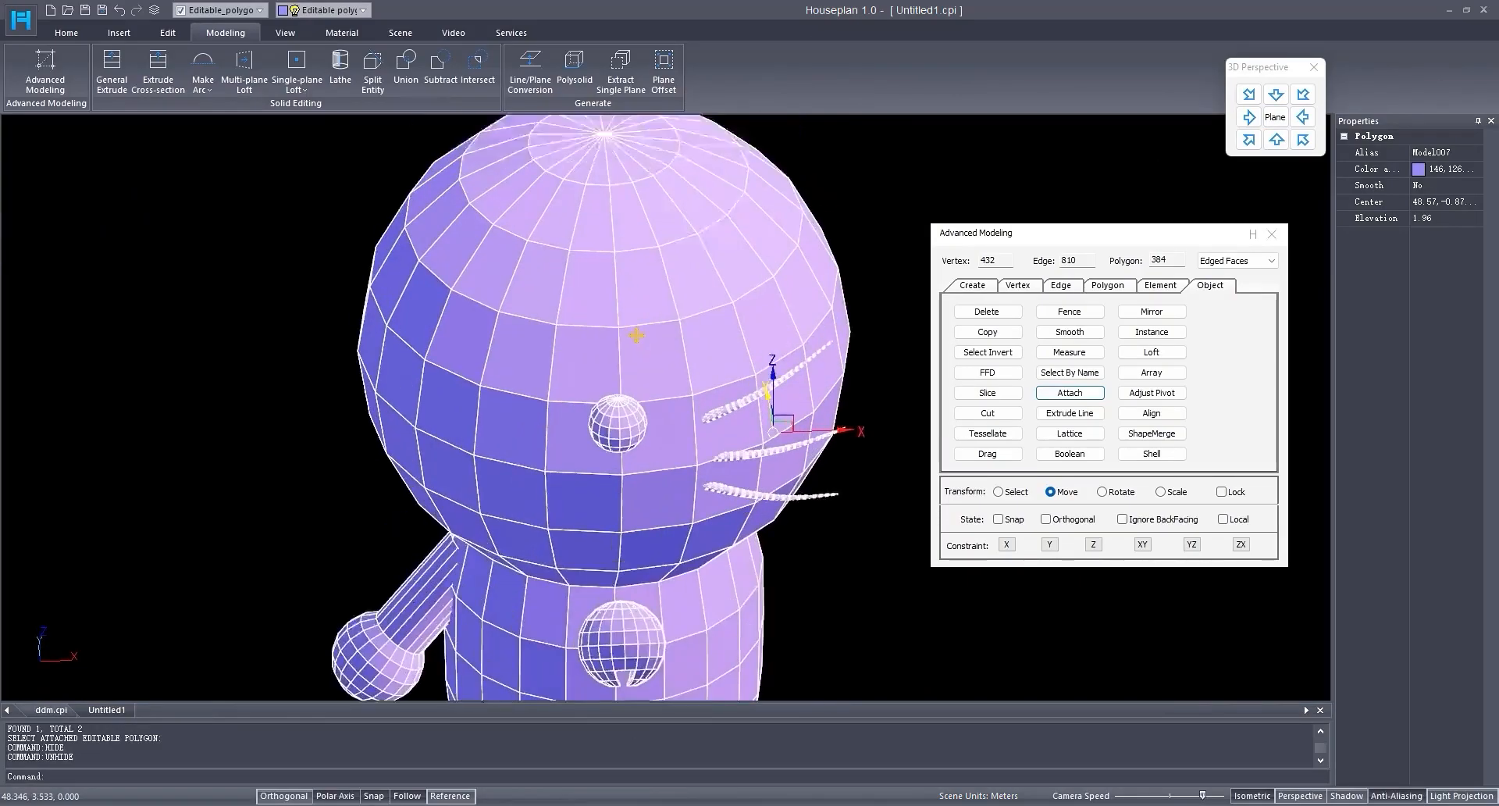
# Step: Examine the placement of the whiskers, nose, bell, arm and foot on the body from several angles
pyautogui.click(607, 462)
pyautogui.keyDown('shift'); pyautogui.moveTo(622, 481); pyautogui.dragTo(791, 490, button='middle'); pyautogui.keyUp('shift')
pyautogui.moveTo(478, 288); pyautogui.dragTo(647, 590, button='middle')
pyautogui.scroll(2, 537, 270)
pyautogui.moveTo(538, 270); pyautogui.dragTo(564, 522, button='middle')
pyautogui.moveTo(519, 408); pyautogui.dragTo(500, 400)
pyautogui.scroll(-3, 661, 452)
pyautogui.keyDown('shift'); pyautogui.moveTo(660, 452); pyautogui.dragTo(601, 414, button='middle'); pyautogui.keyUp('shift')
pyautogui.scroll(-1, 703, 539)
pyautogui.moveTo(726, 566); pyautogui.dragTo(604, 363, button='middle')
pyautogui.keyDown('shift'); pyautogui.moveTo(558, 468); pyautogui.dragTo(556, 442, button='middle'); pyautogui.keyUp('shift')
pyautogui.scroll(1, 556, 442)
pyautogui.scroll(1, 555, 442)
pyautogui.click(504, 436)
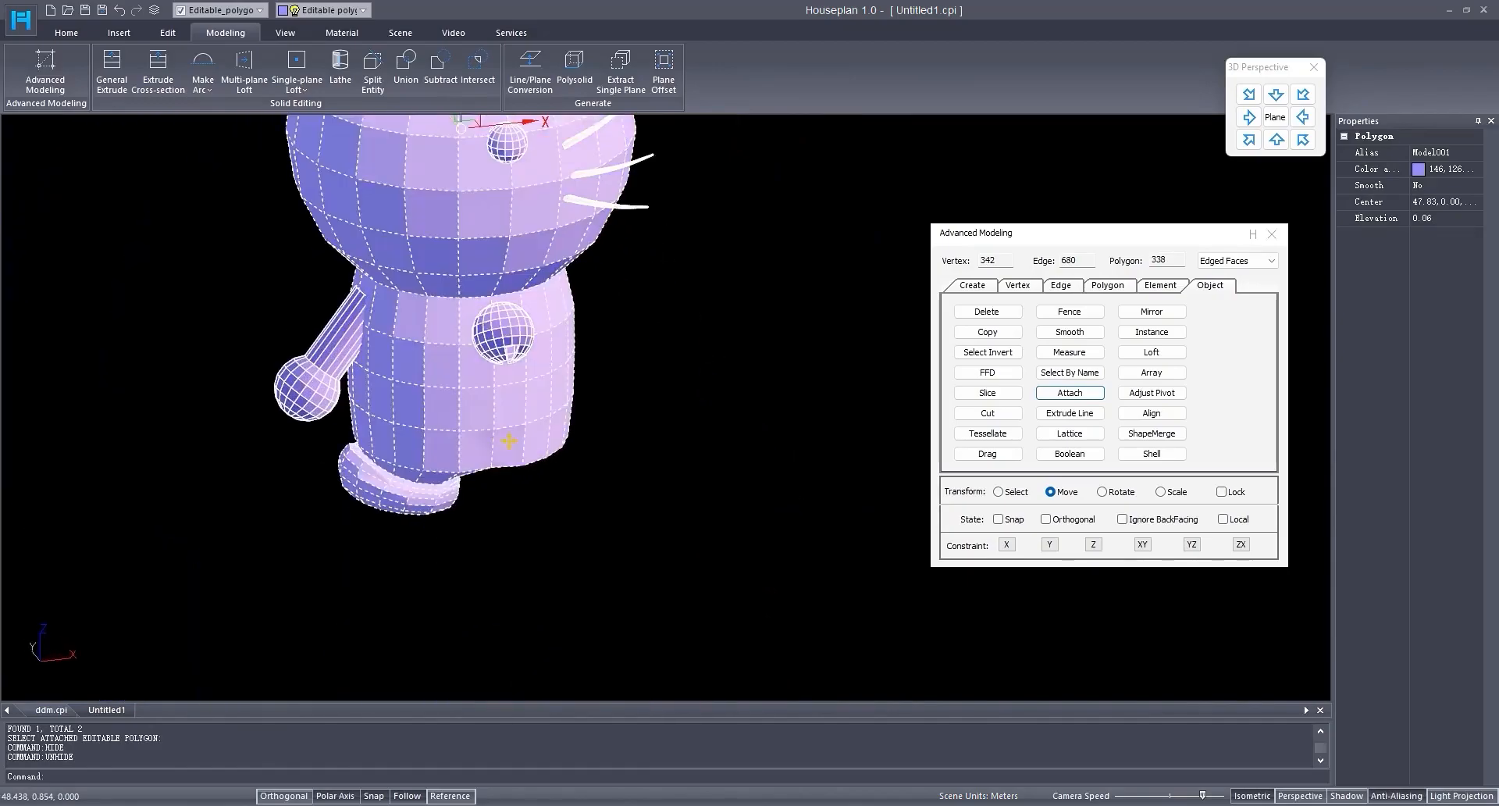
pyautogui.moveTo(670, 520); pyautogui.dragTo(693, 539, button='middle')
pyautogui.rightClick(694, 539)
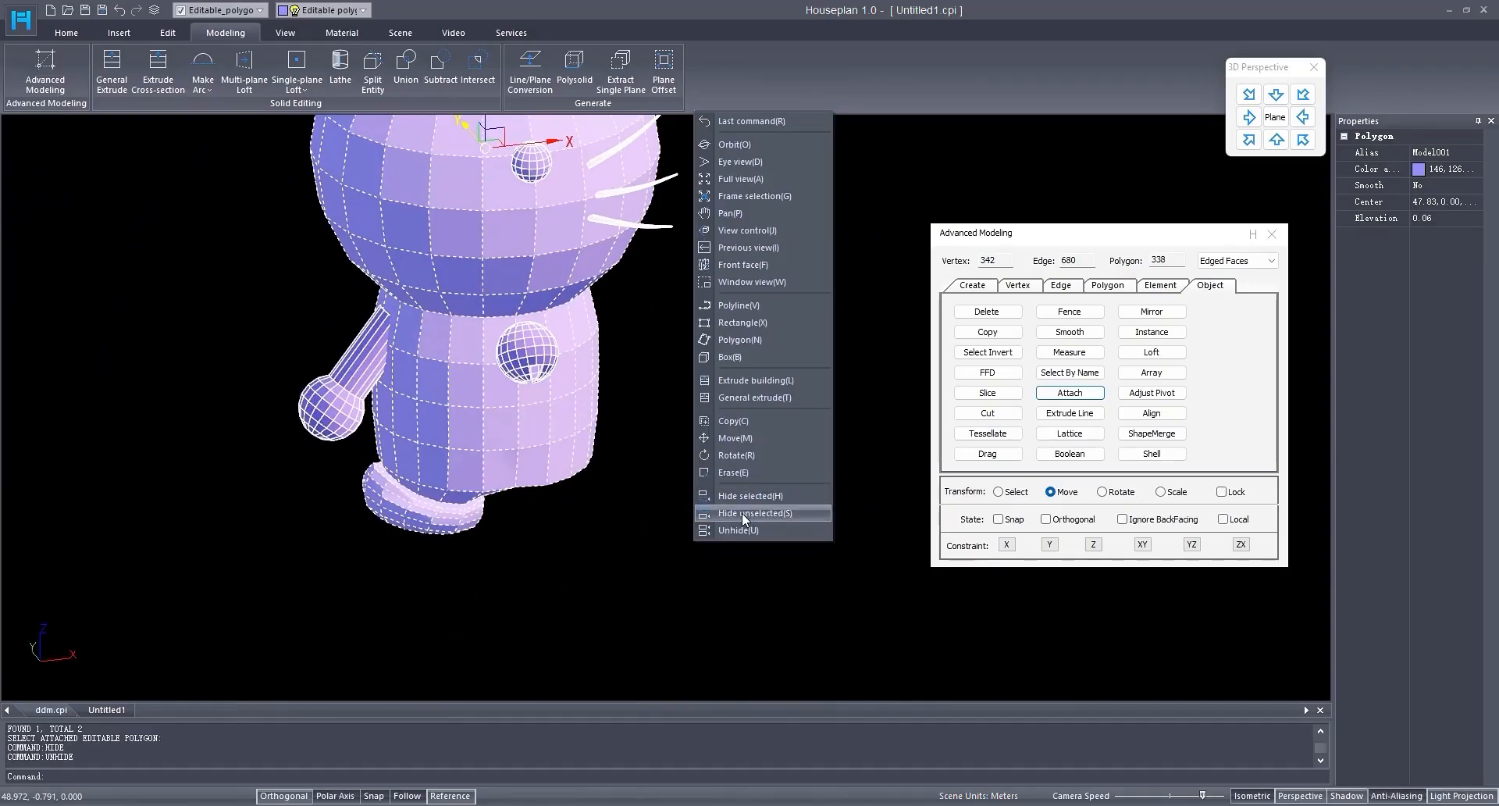
pyautogui.click(742, 513)
# Step: Mirror the whisker set along the X axis as a copy and place it on the opposite side of the nose
pyautogui.scroll(5, 497, 303)
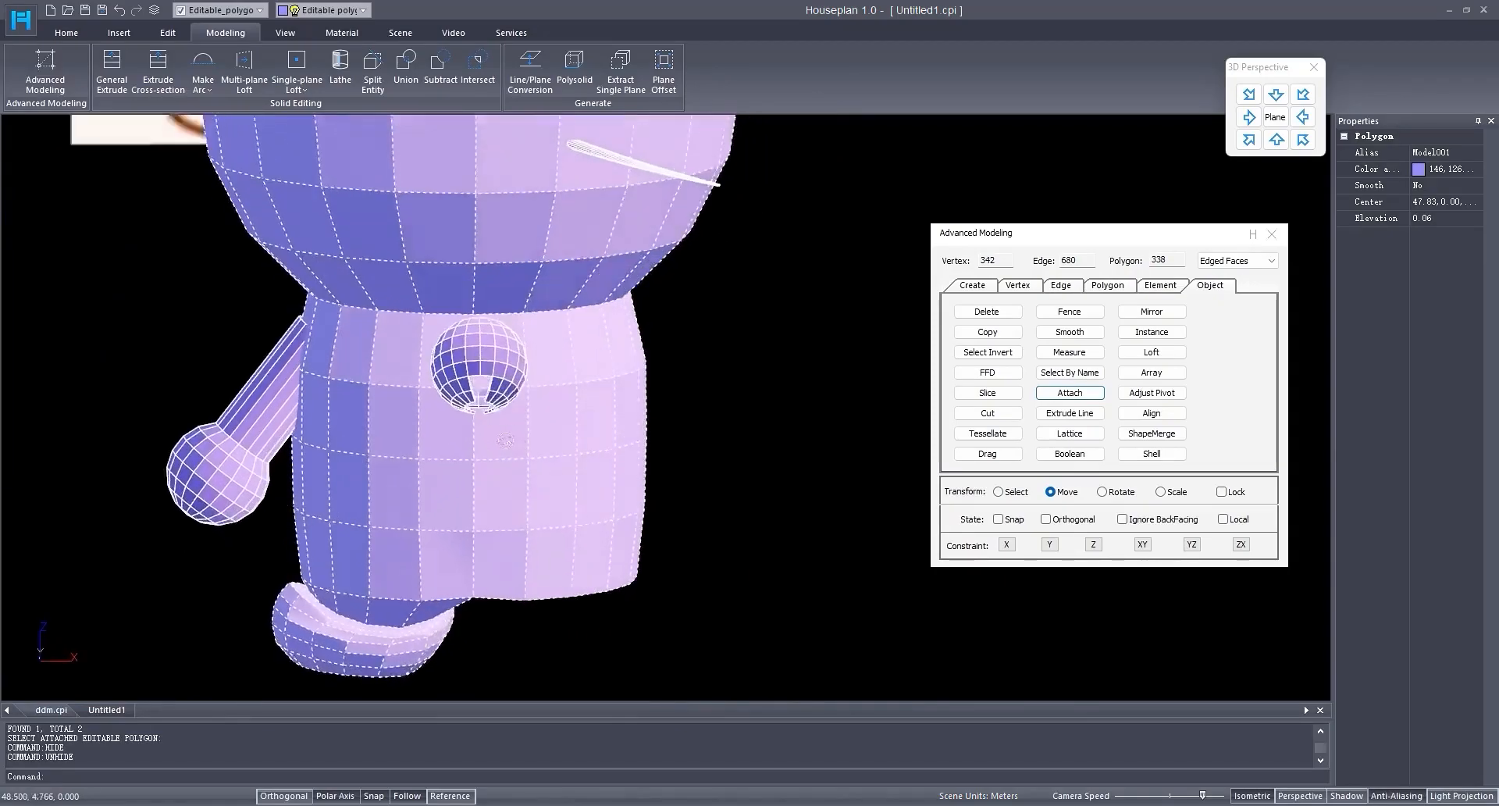
pyautogui.scroll(-5, 496, 302)
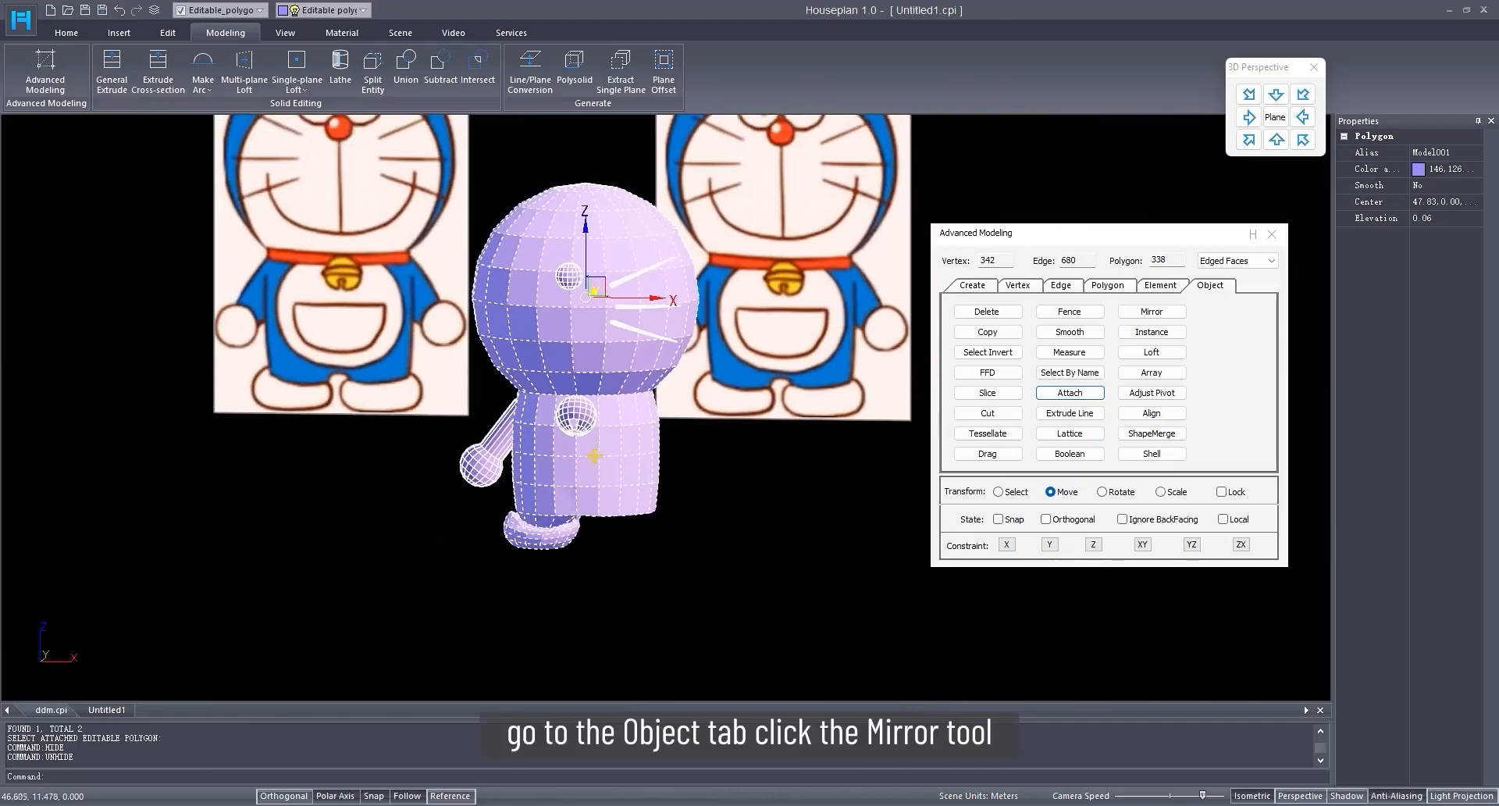
pyautogui.scroll(3, 621, 456)
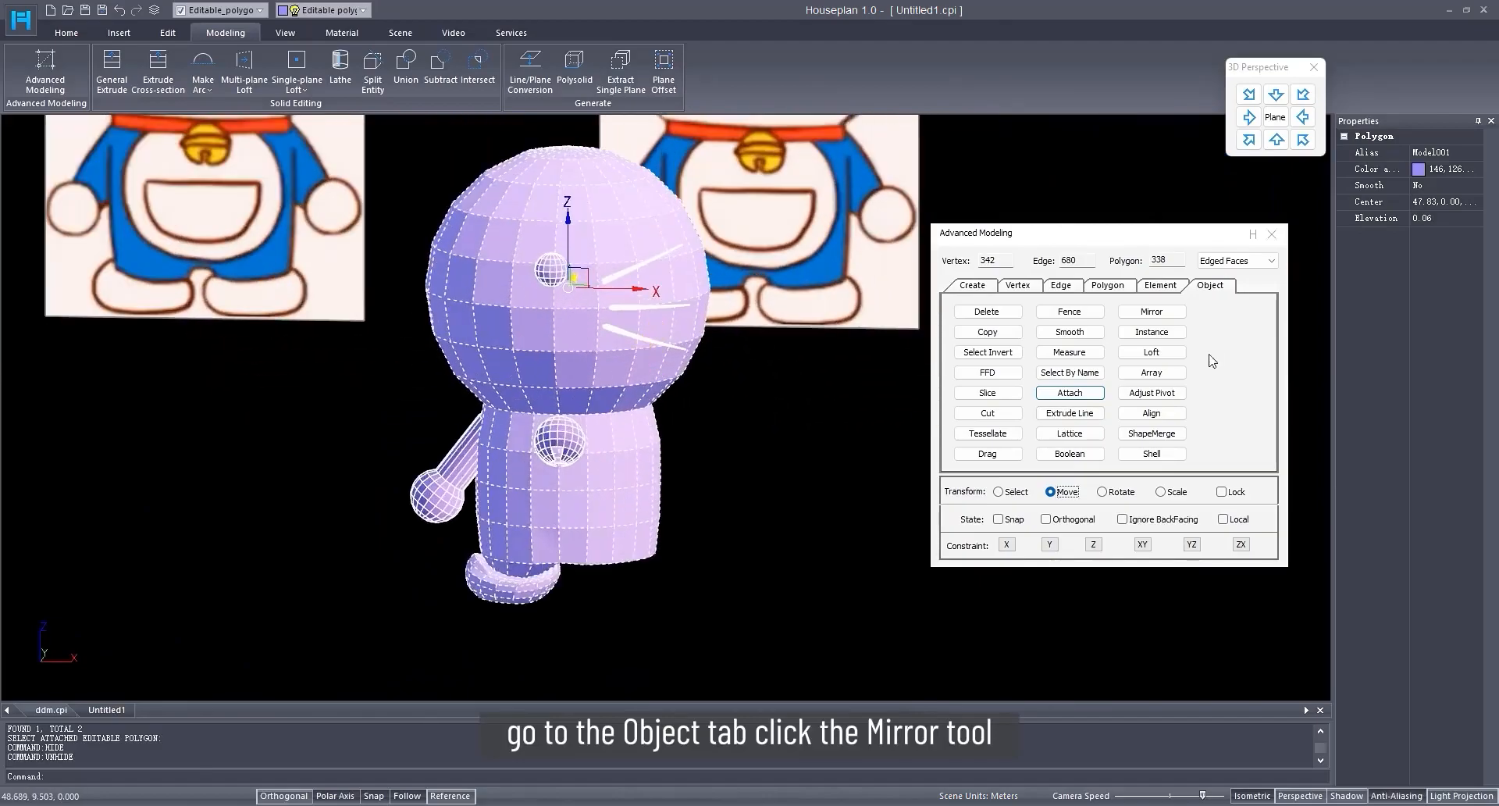
pyautogui.click(1151, 312)
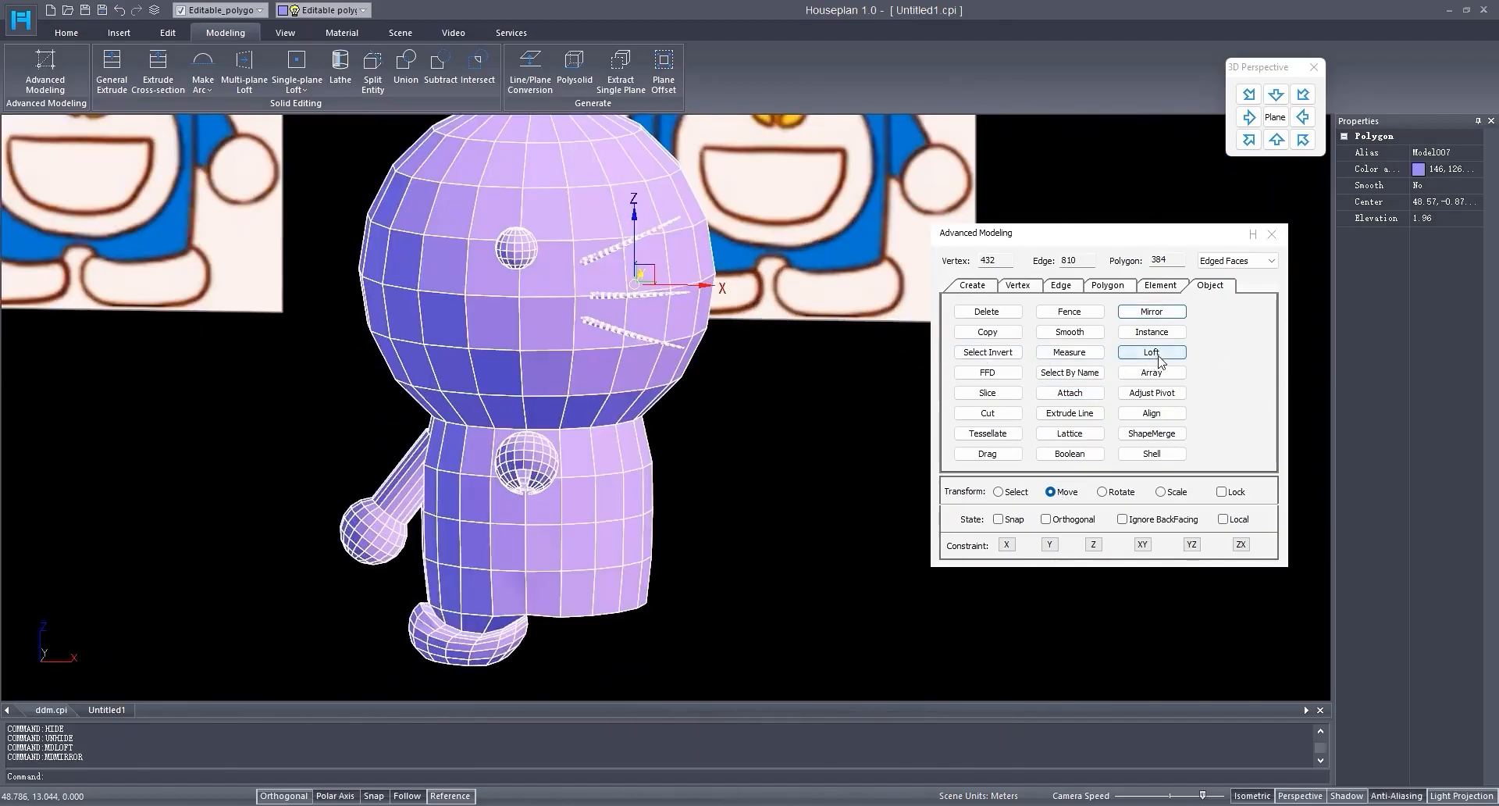
pyautogui.click(1151, 312)
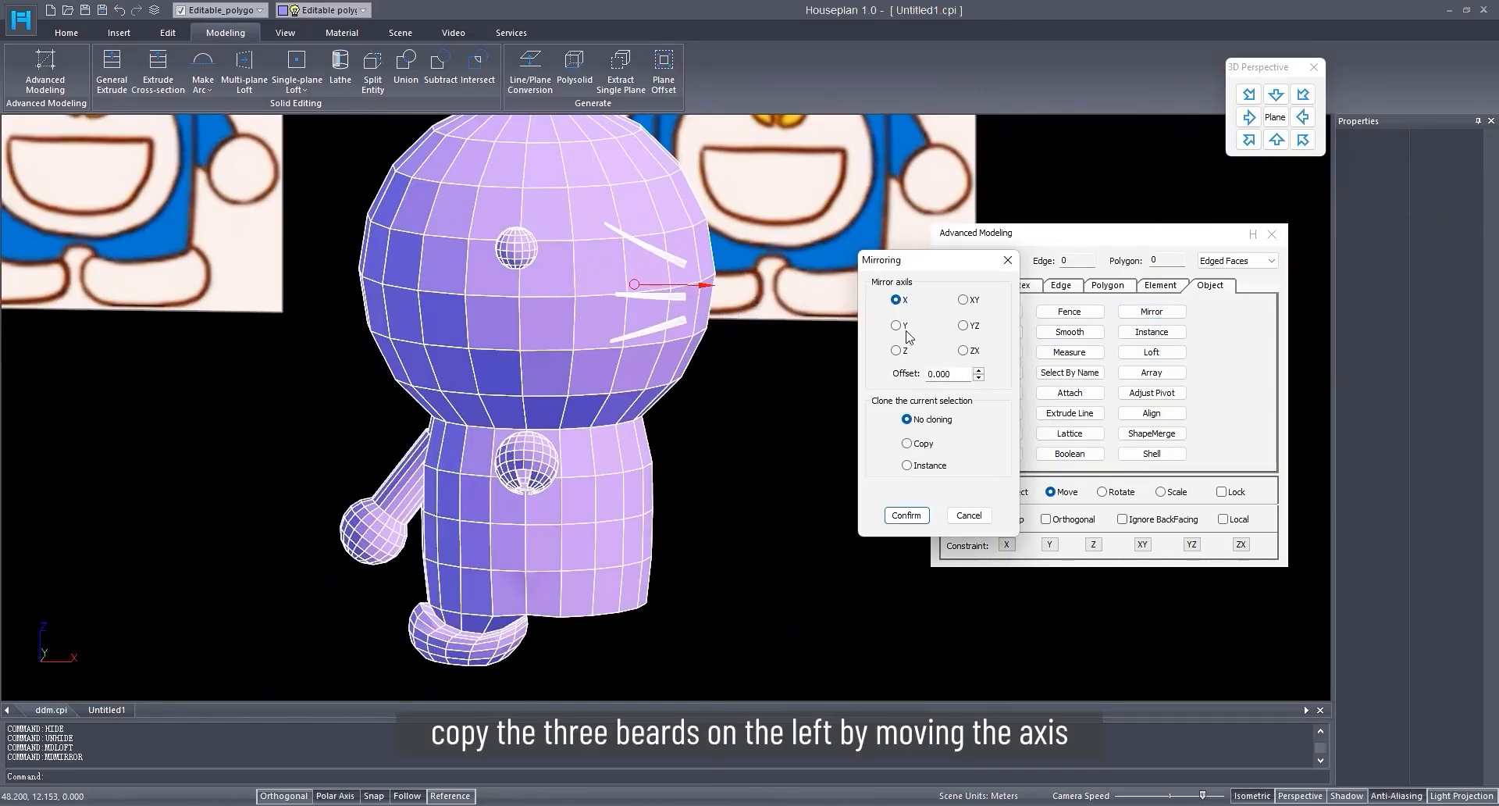
pyautogui.click(925, 448)
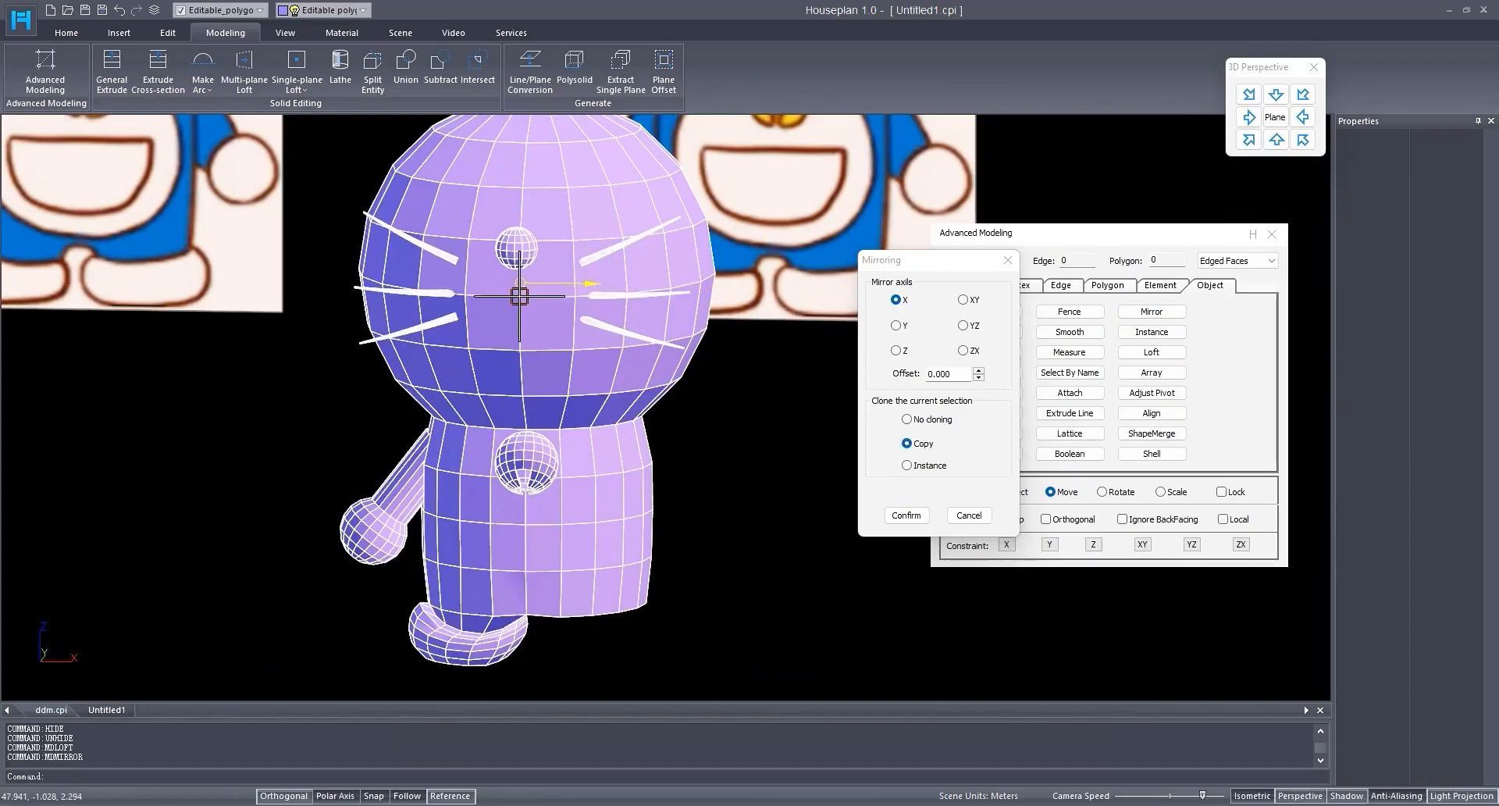
pyautogui.click(906, 516)
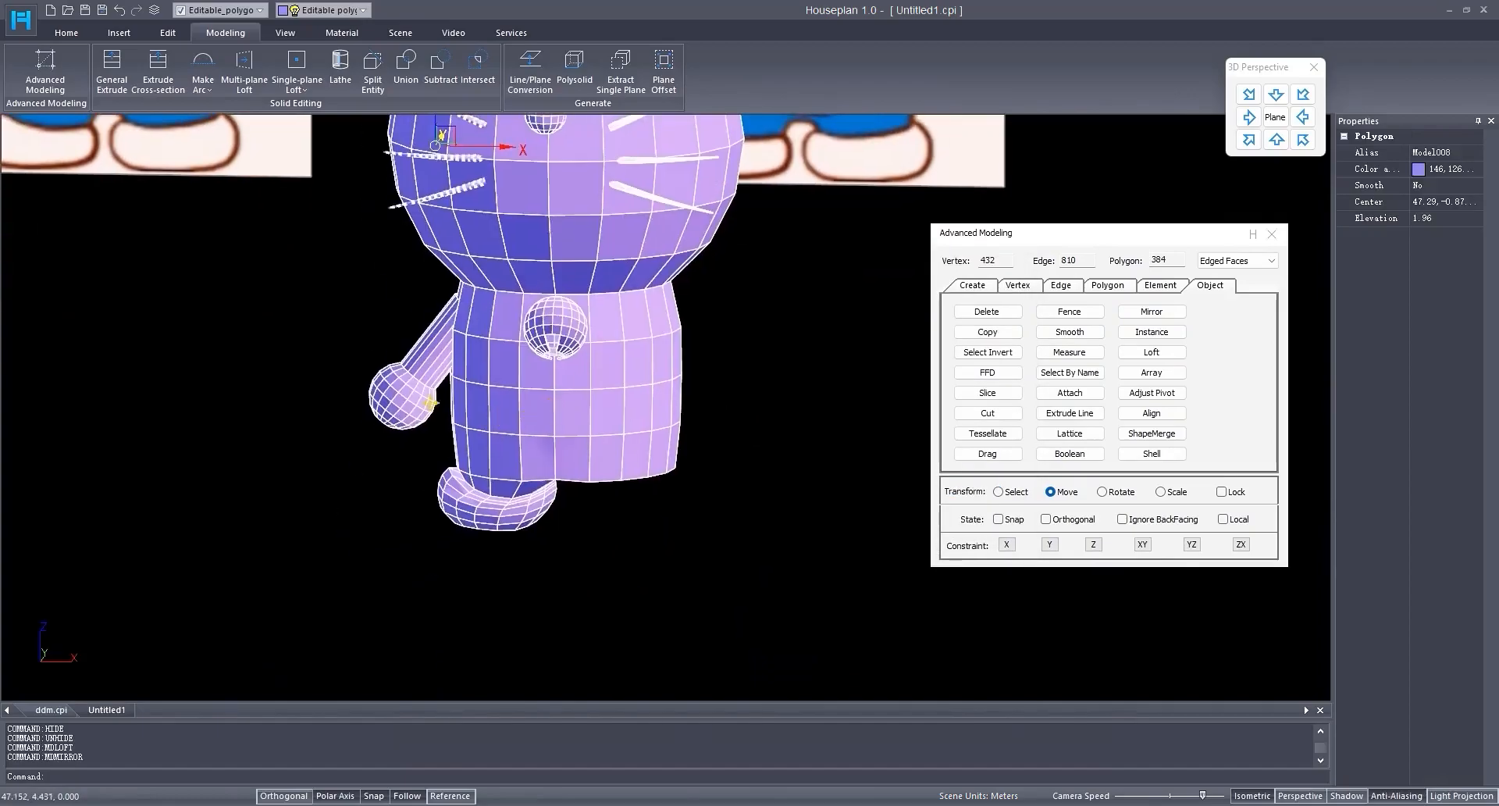
# Step: Mirror the arm along the X axis as a copy with an offset of about 1.886, placing it on the body's other side
pyautogui.click(432, 378)
pyautogui.click(1152, 311)
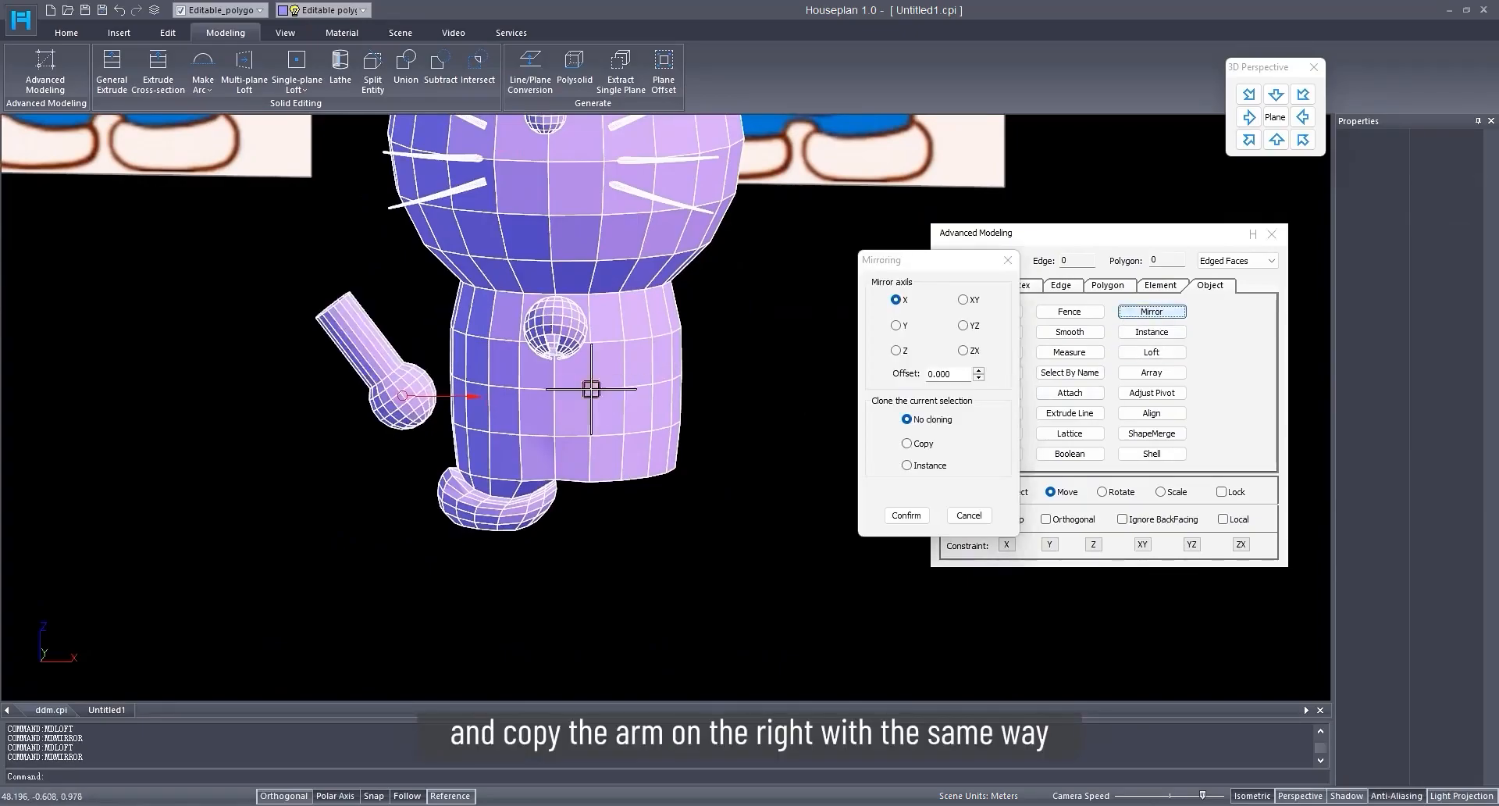
pyautogui.click(921, 443)
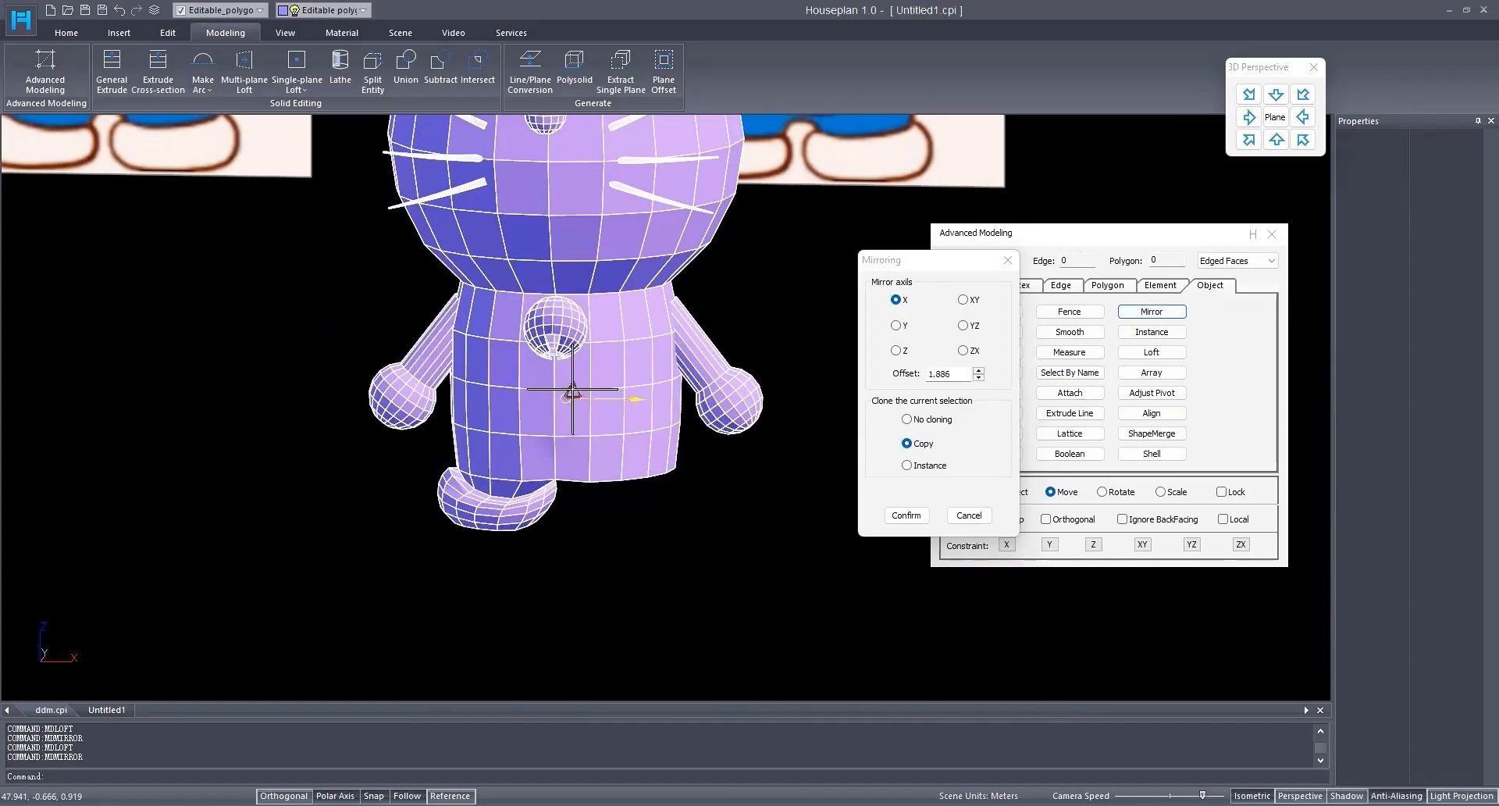
pyautogui.click(905, 516)
# Step: Isolate the body by hiding all unselected objects and show it from the front
pyautogui.scroll(-3, 729, 468)
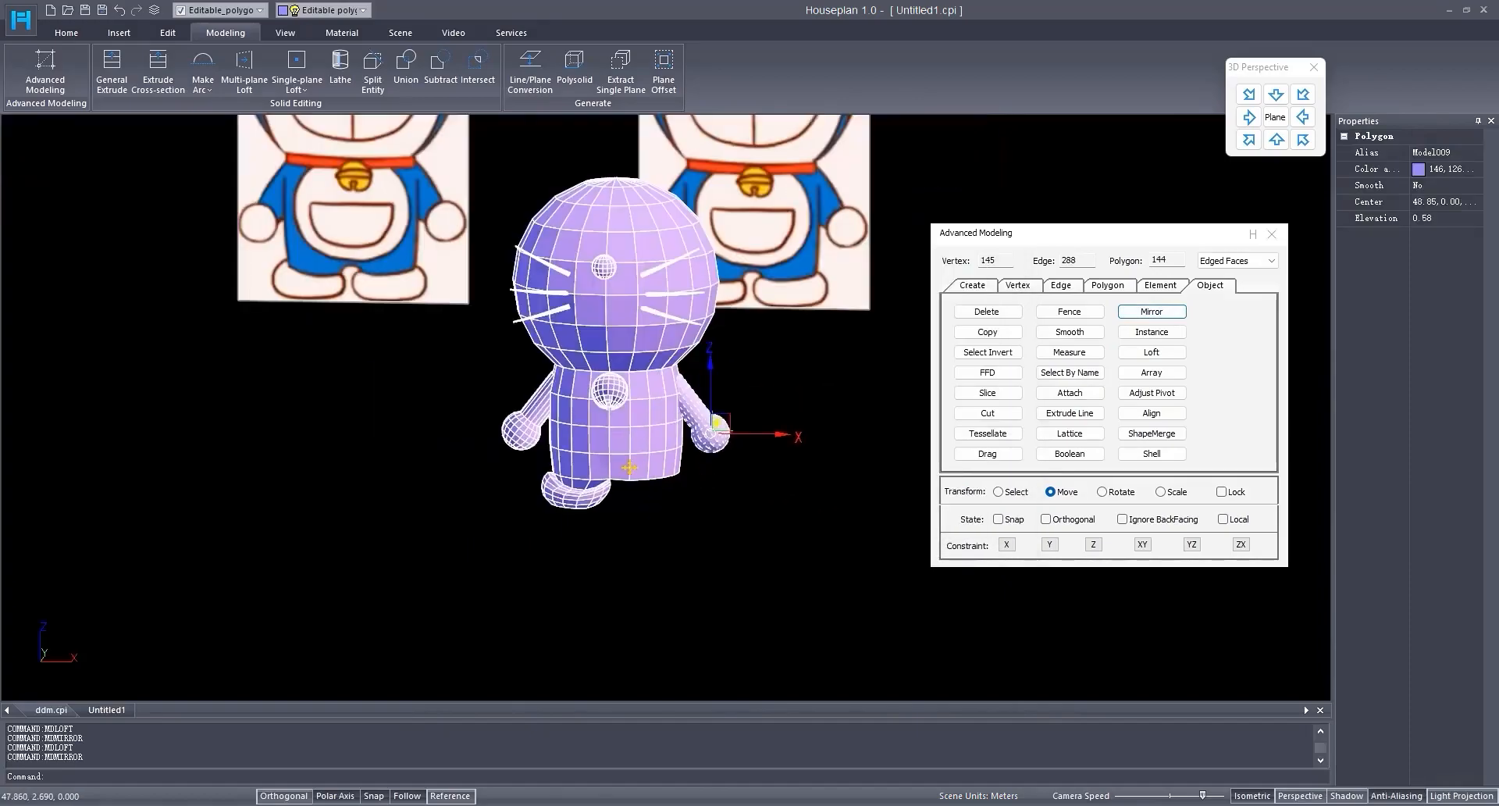
pyautogui.click(629, 466)
pyautogui.rightClick(629, 467)
pyautogui.click(672, 437)
pyautogui.moveTo(754, 457); pyautogui.dragTo(745, 479, button='middle')
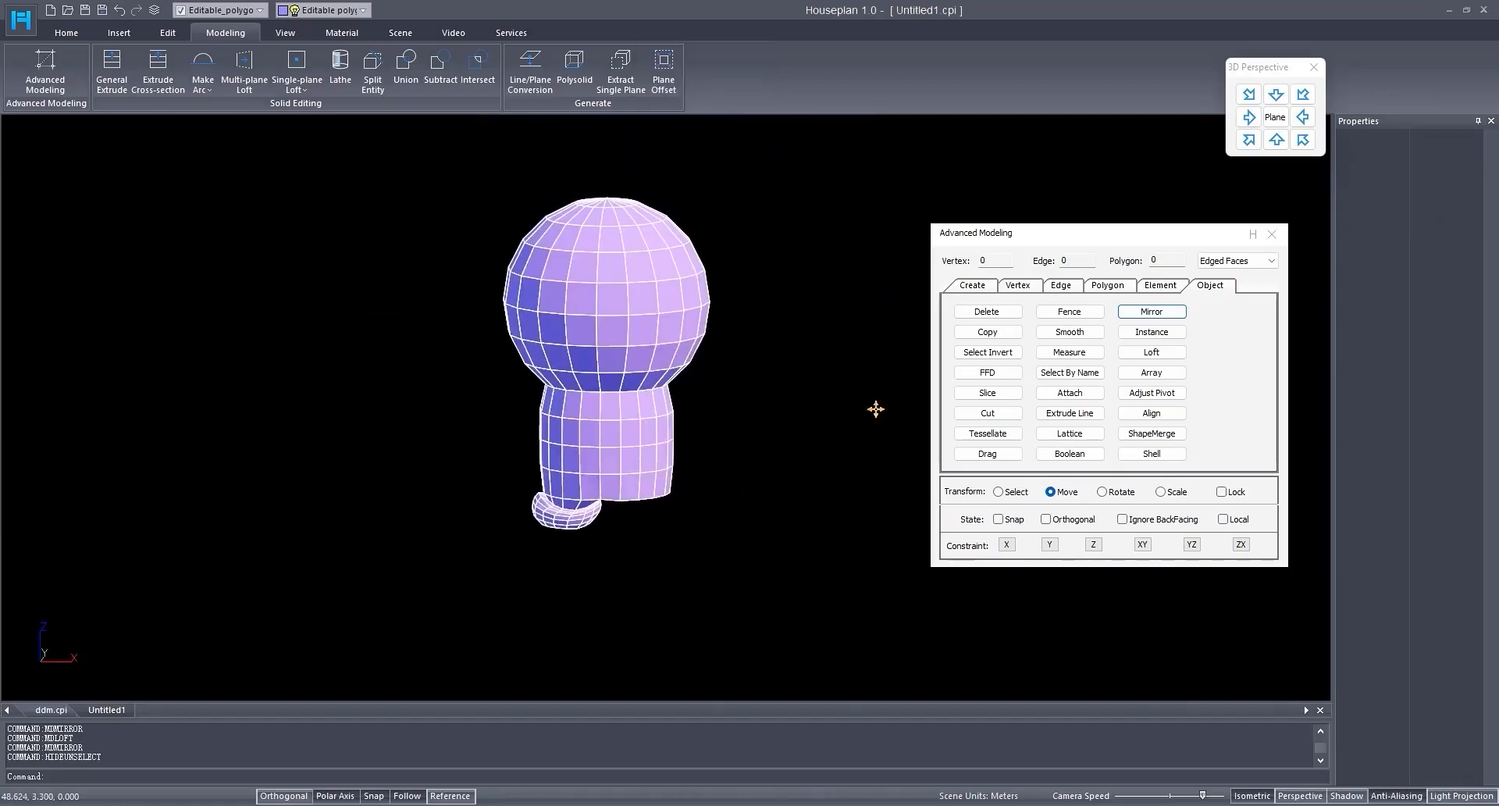
pyautogui.click(1276, 140)
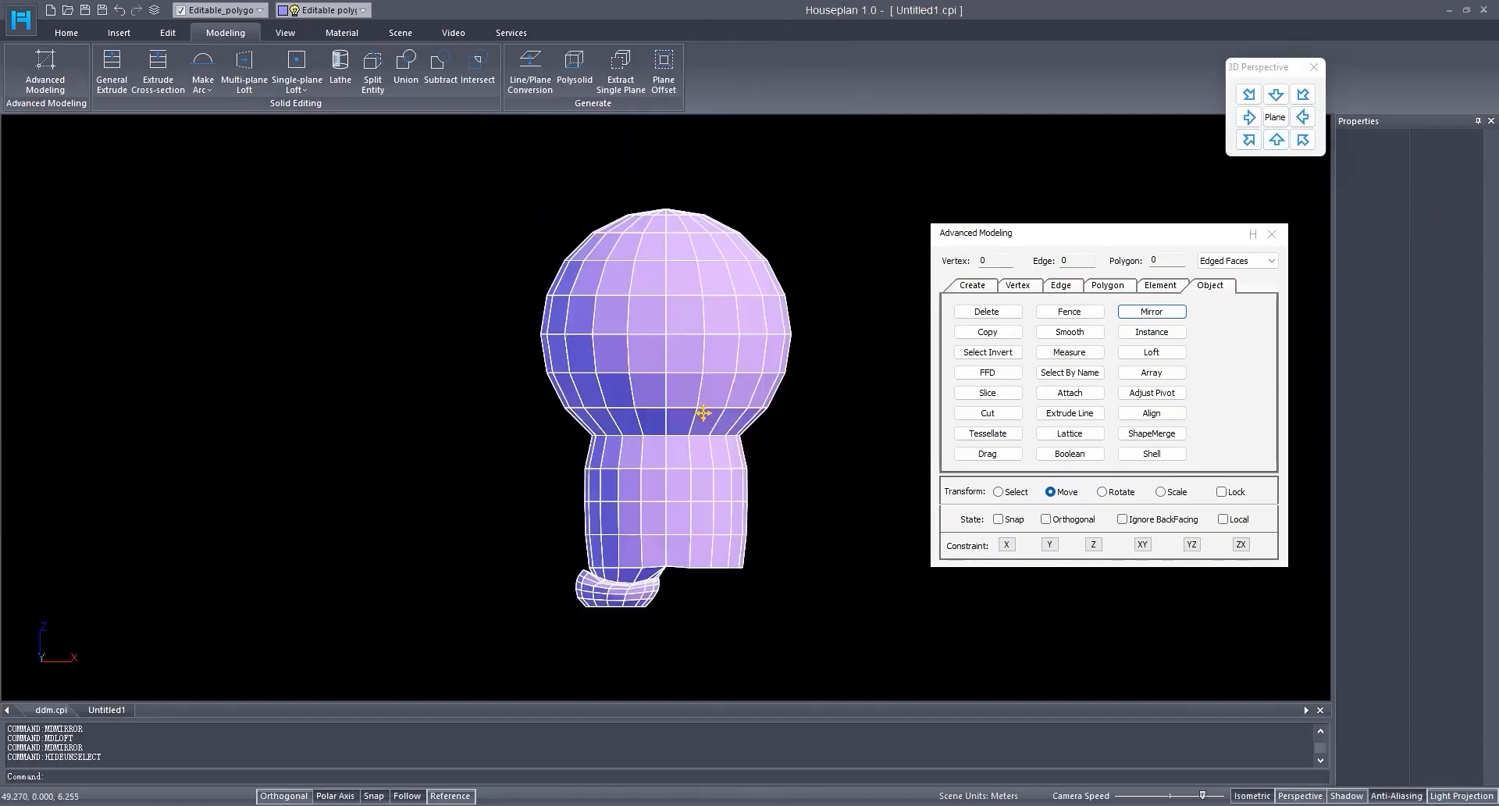
# Step: Delete all edges on the right half of the body, the side without a foot, up to the centre line
pyautogui.click(1072, 289)
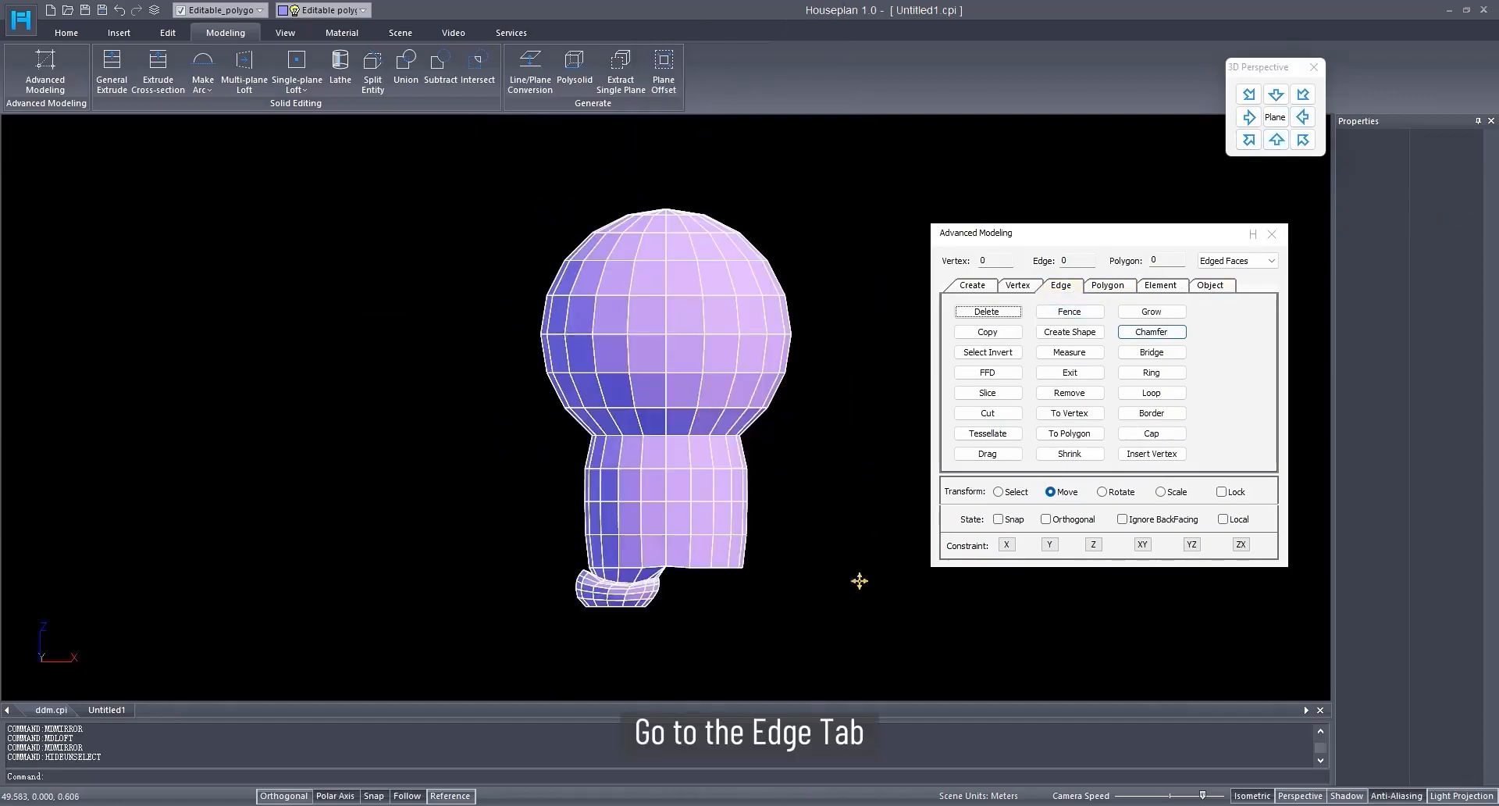
pyautogui.moveTo(860, 625); pyautogui.dragTo(675, 153)
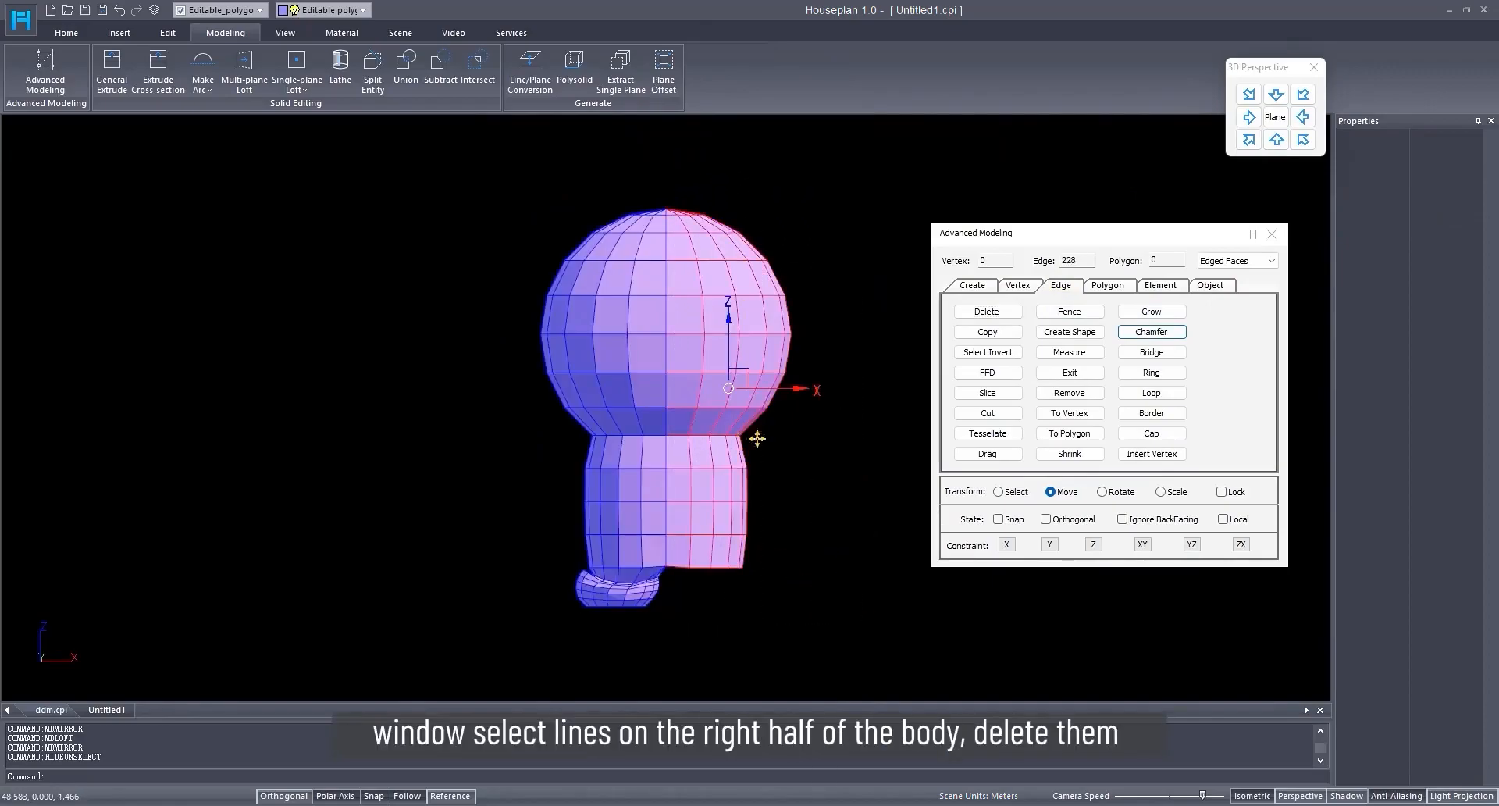
pyautogui.click(986, 312)
# Step: Mirror the remaining half body with its foot along the X axis as a copy with offset 0.000
pyautogui.scroll(5, 699, 415)
pyautogui.scroll(-1, 662, 484)
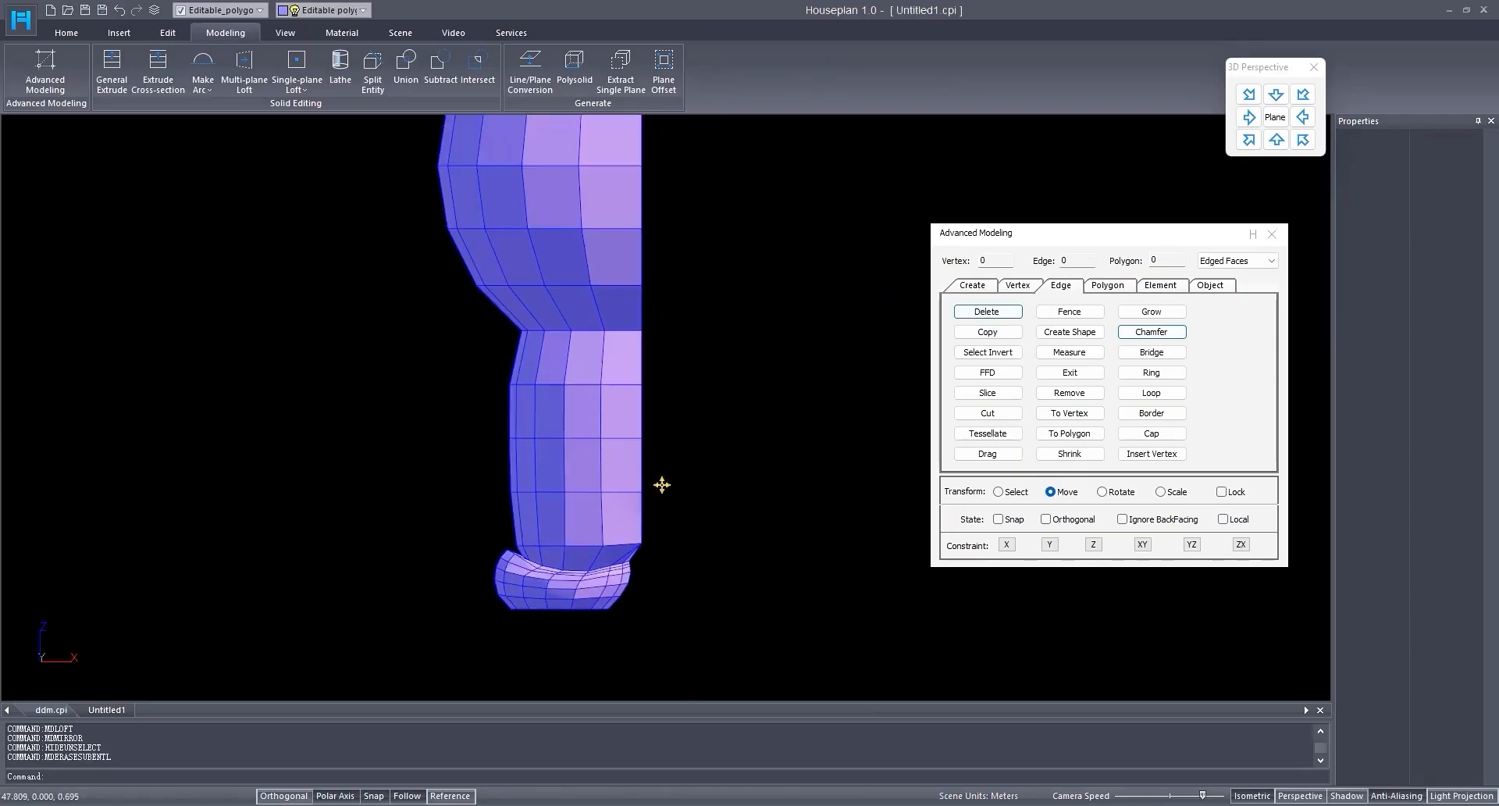
pyautogui.click(1211, 286)
pyautogui.click(607, 383)
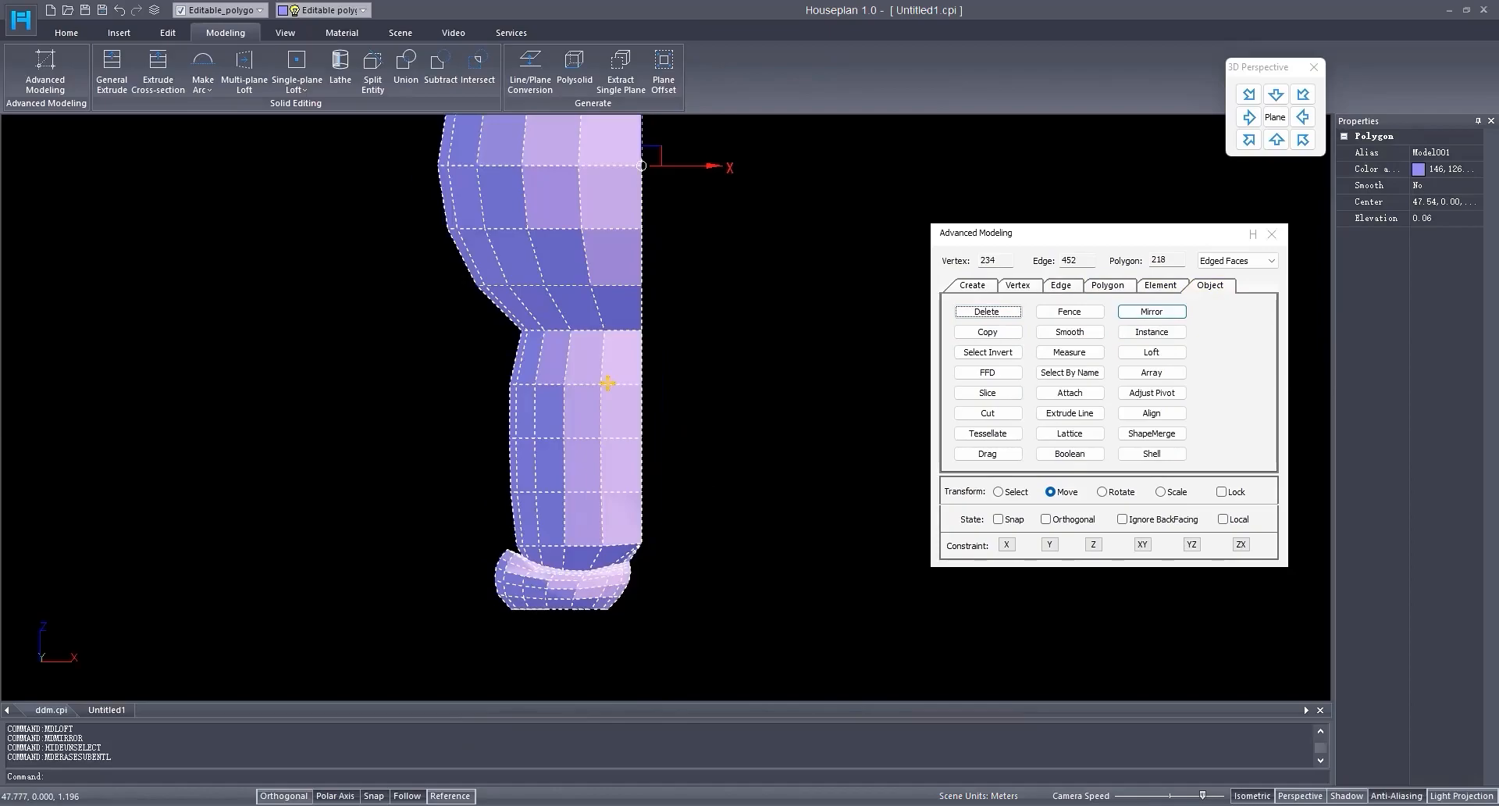
pyautogui.click(1161, 315)
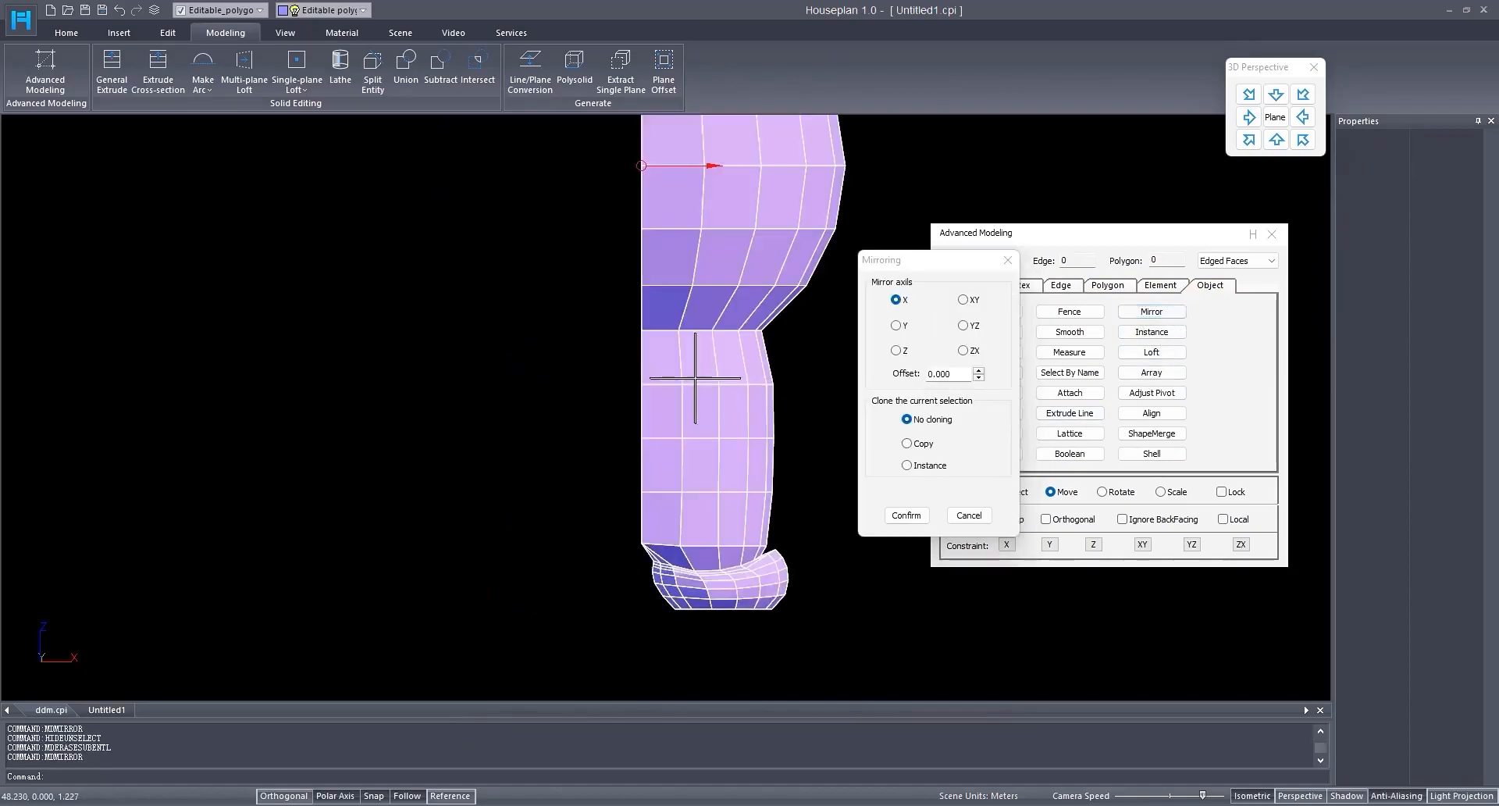
pyautogui.click(907, 443)
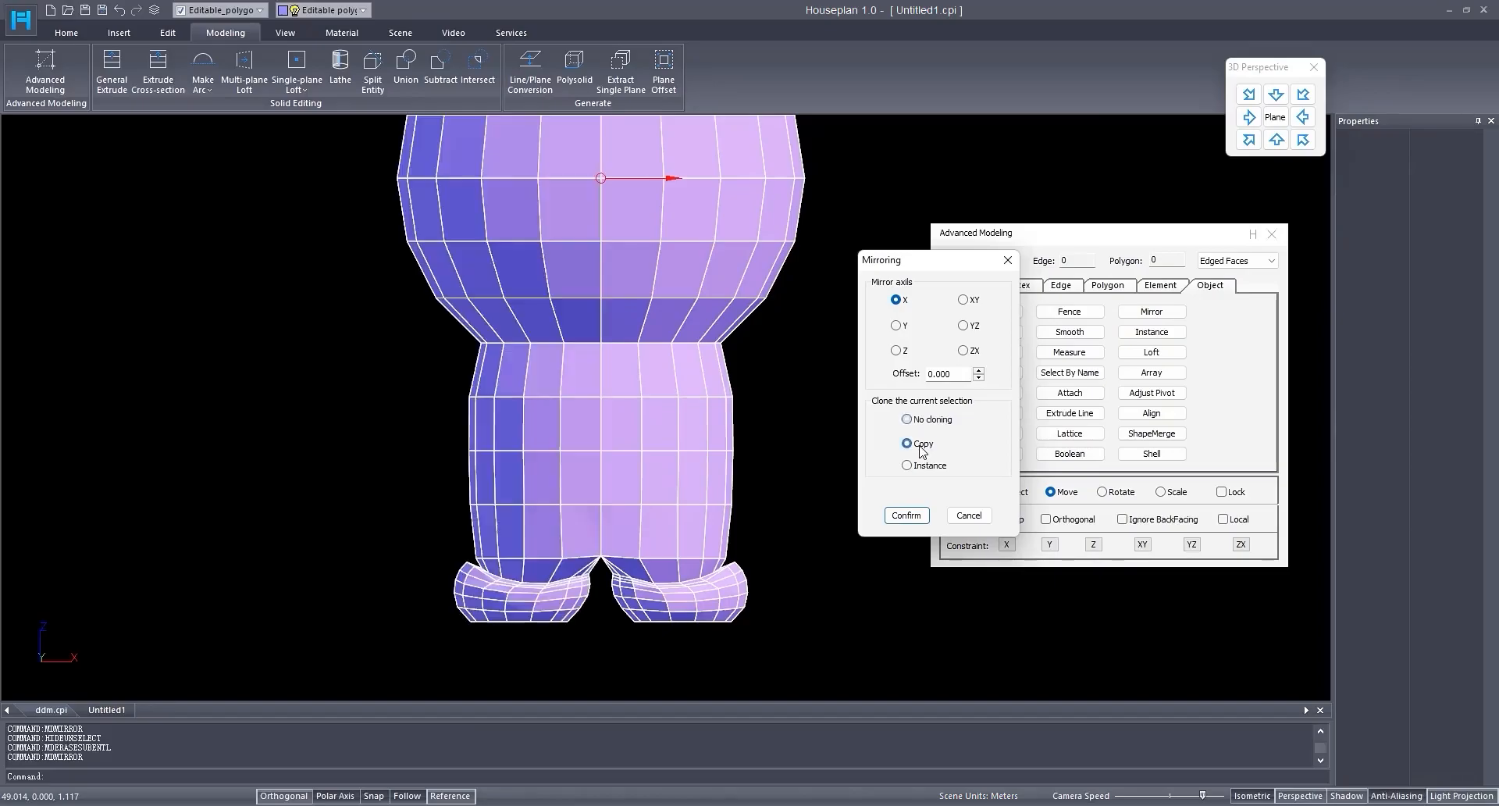
pyautogui.click(907, 516)
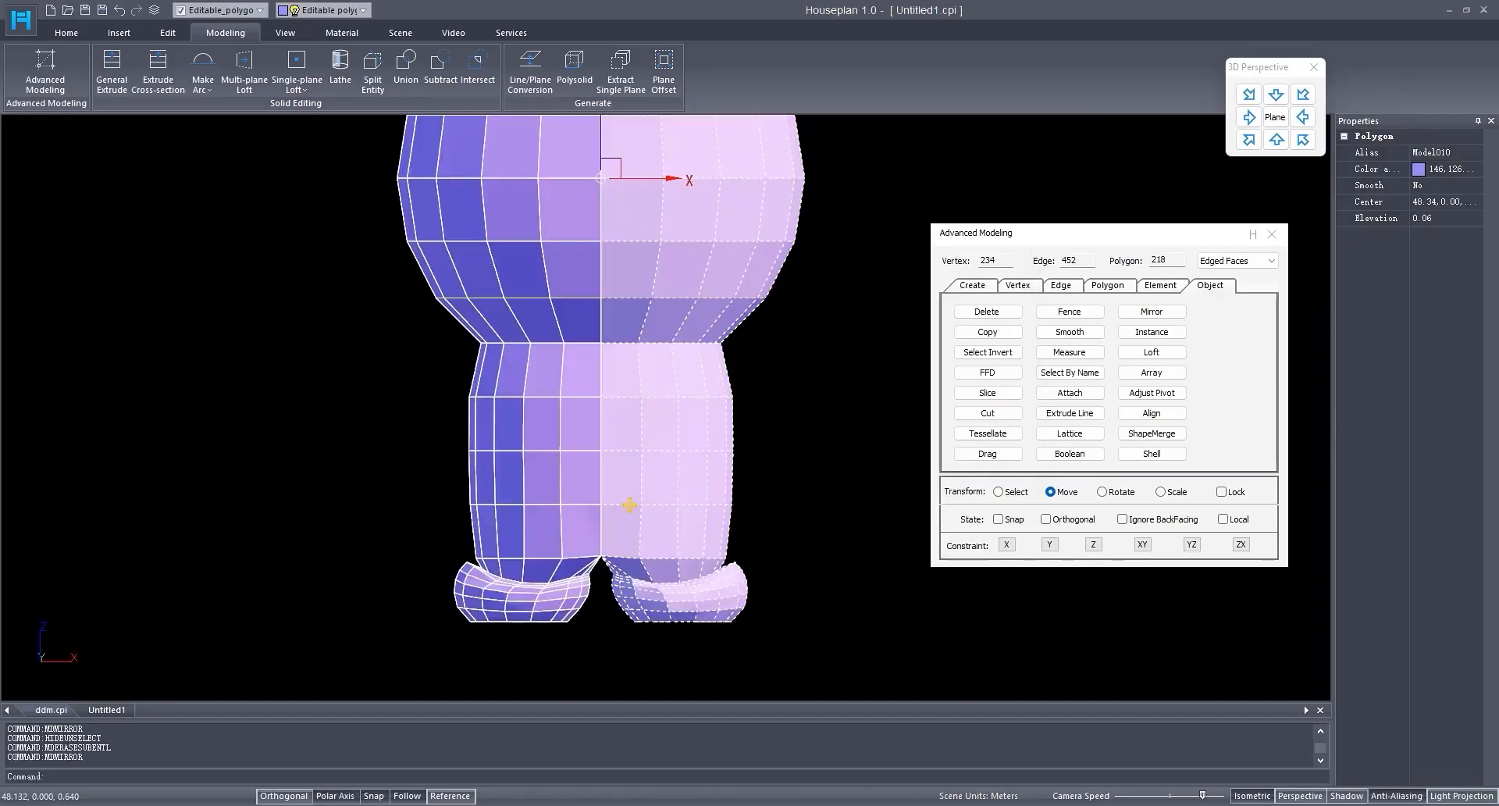
# Step: Attach the left half of the body to the mirrored right half as one editable polygon
pyautogui.click(1070, 393)
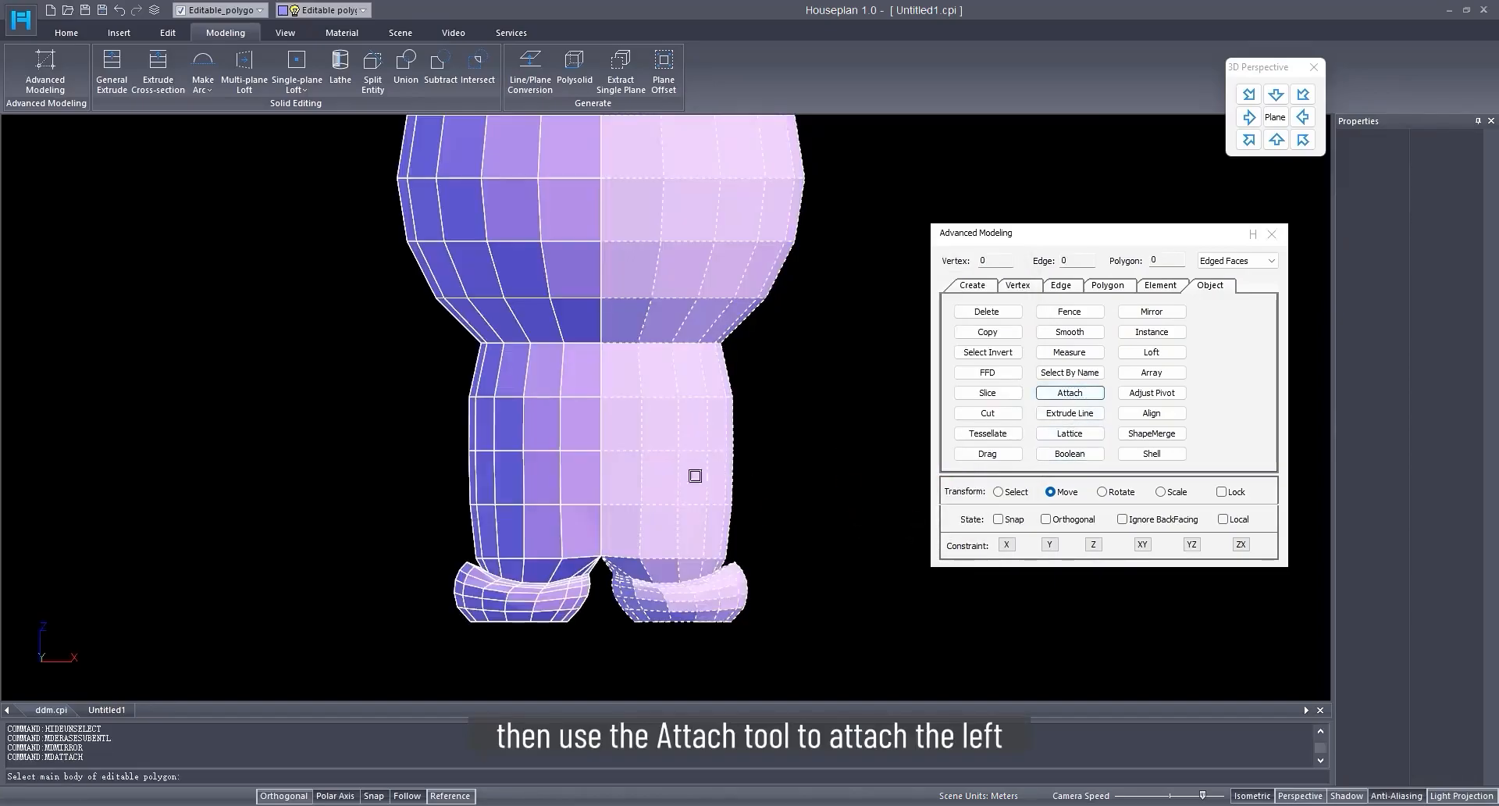
pyautogui.click(476, 465)
pyautogui.rightClick(652, 465)
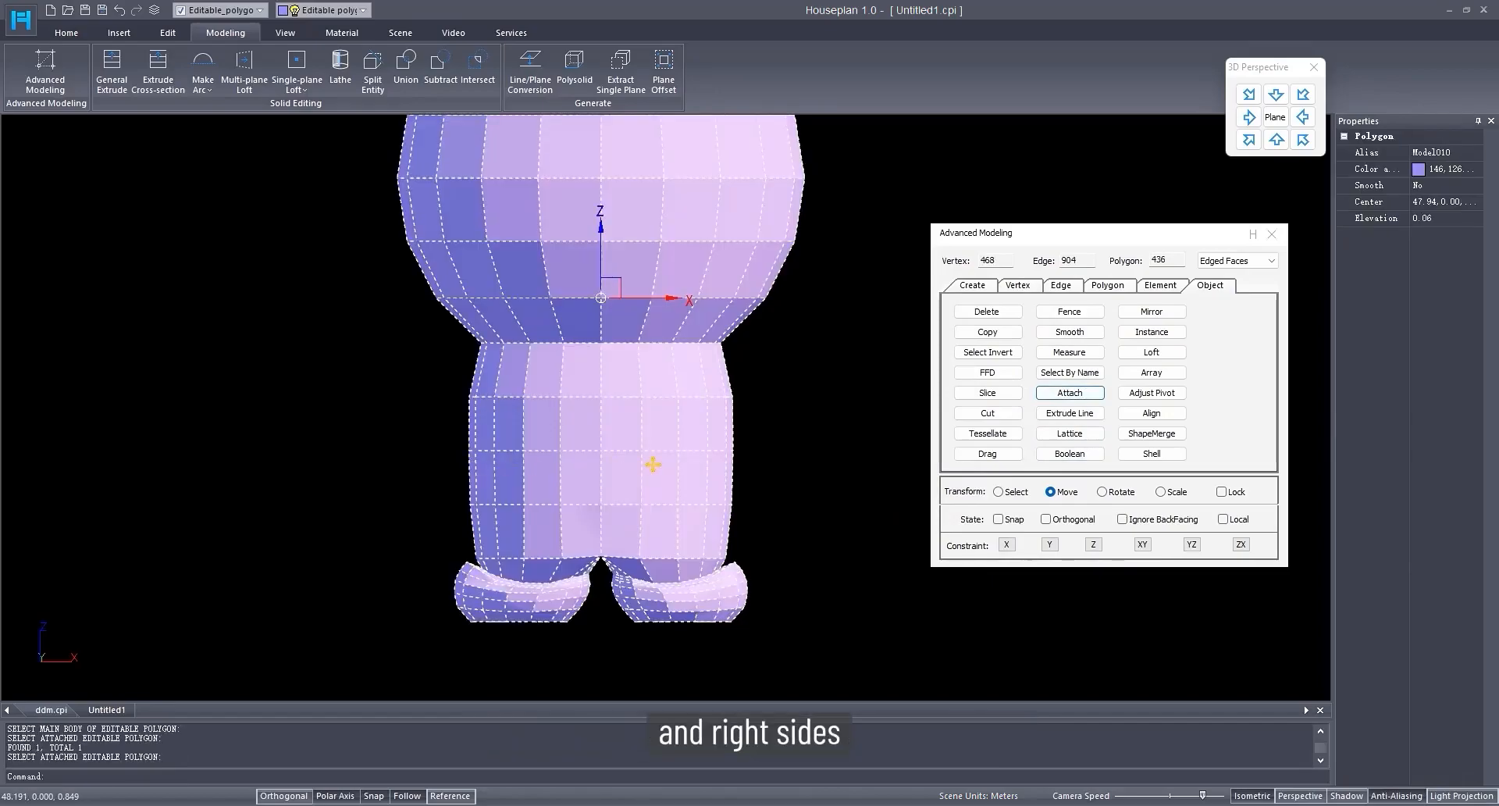
# Step: Select the open border edges along the body's centre seam and convert the selection to vertices
pyautogui.scroll(-2, 653, 463)
pyautogui.click(1061, 286)
pyautogui.scroll(2, 626, 434)
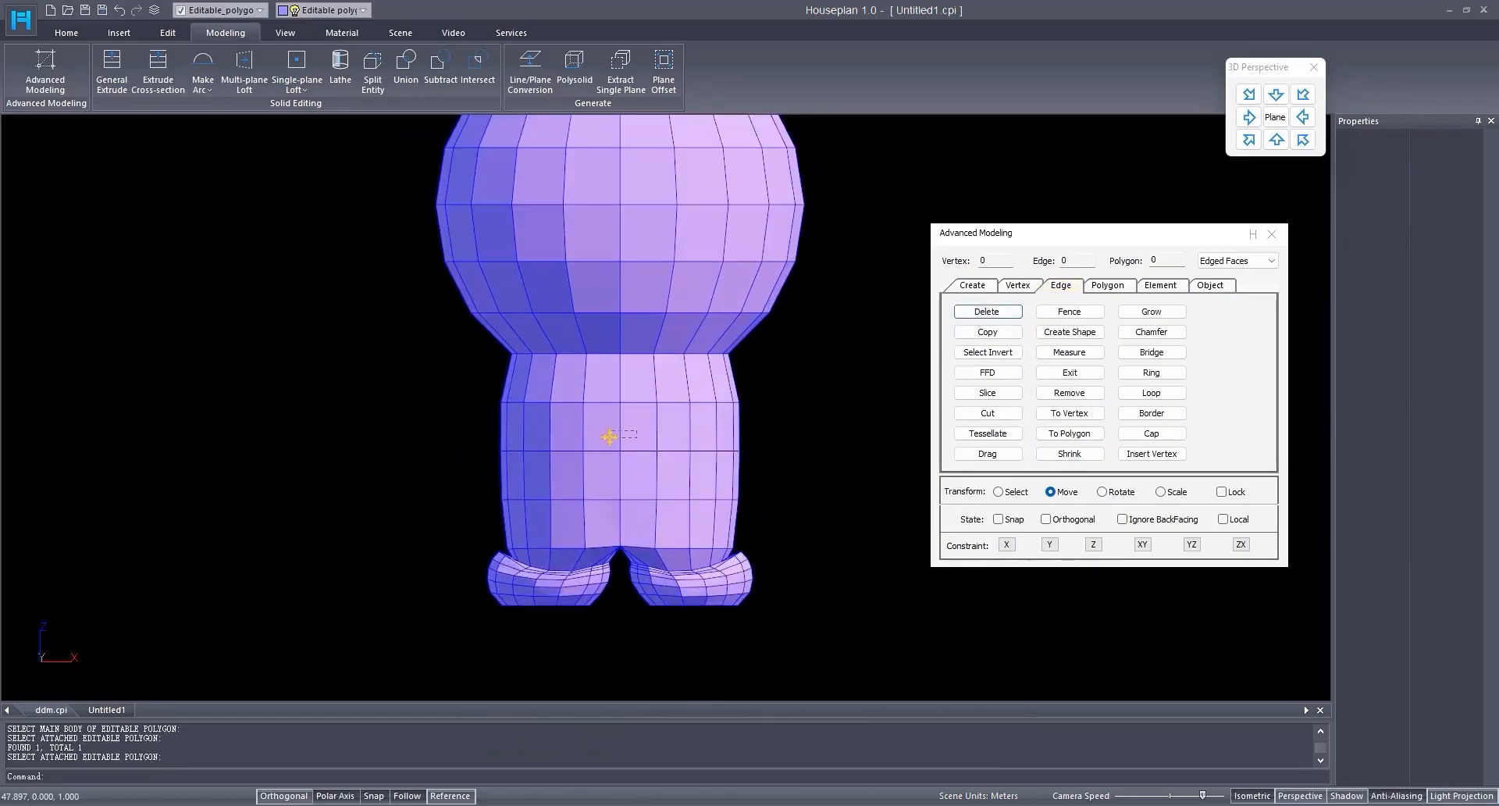
pyautogui.click(621, 440)
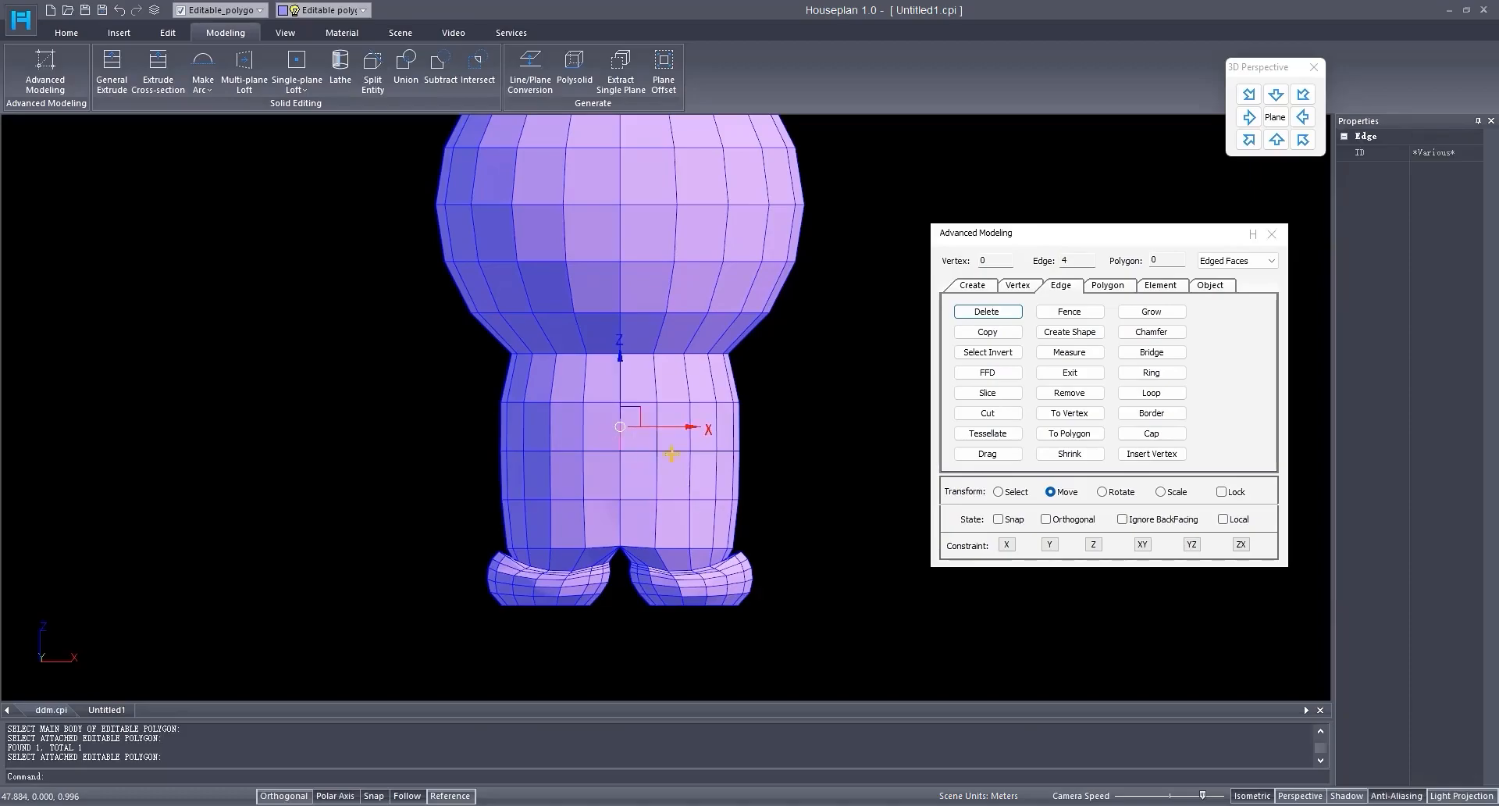
pyautogui.click(1152, 413)
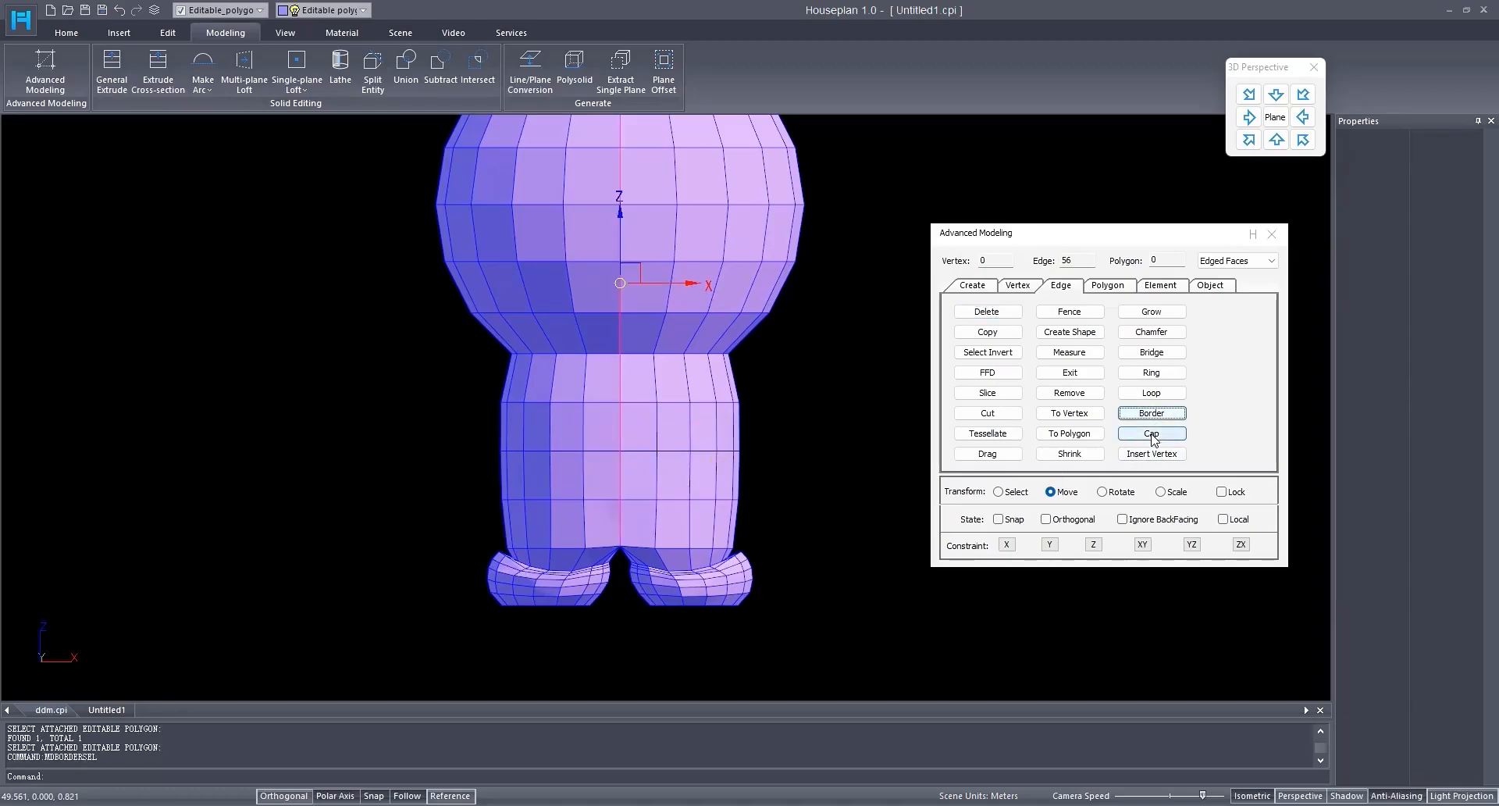
pyautogui.click(1070, 413)
# Step: Weld the selected centre-seam vertices with a welding distance of 0.01
pyautogui.scroll(-2, 818, 461)
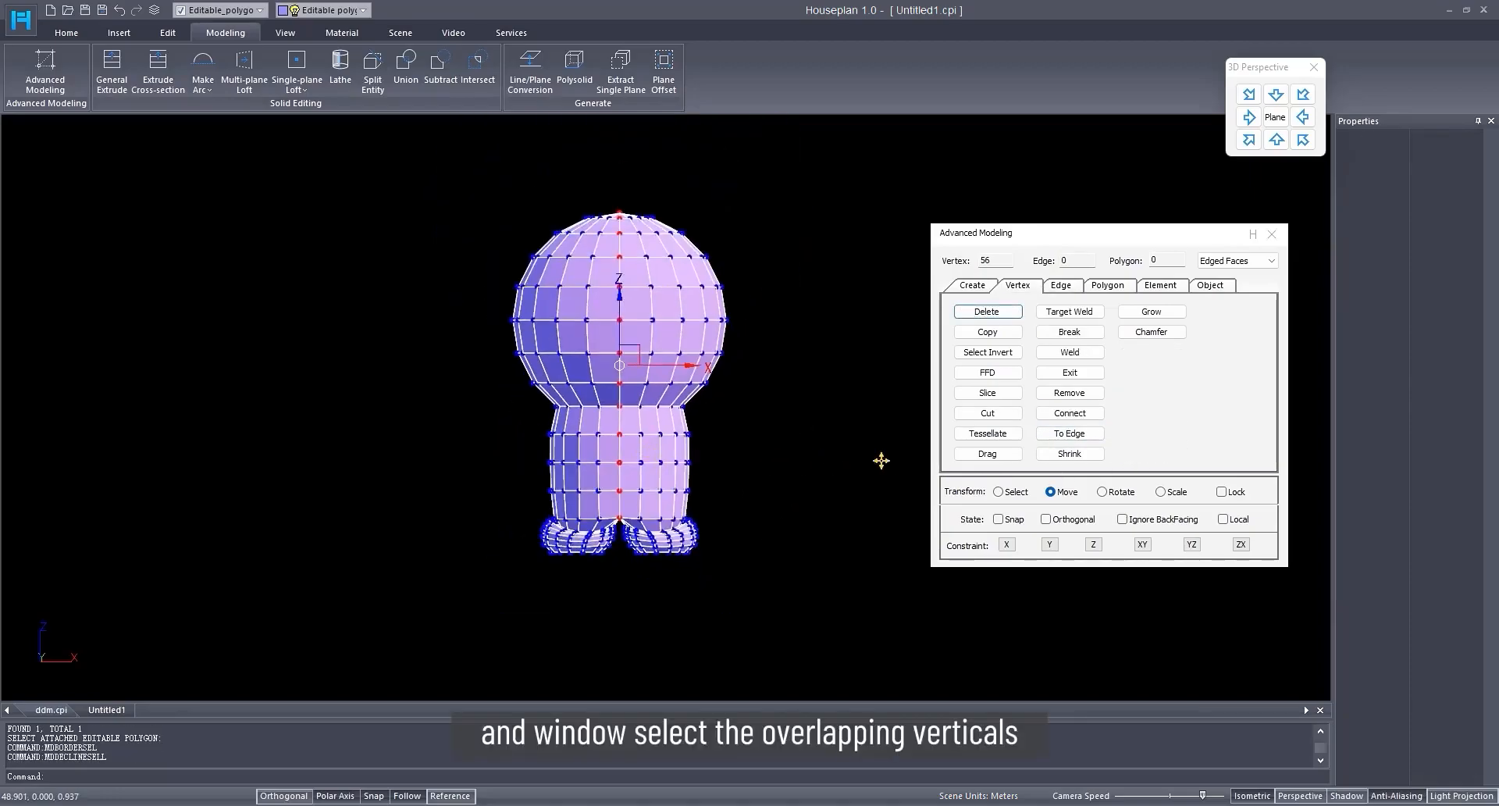
pyautogui.click(1082, 356)
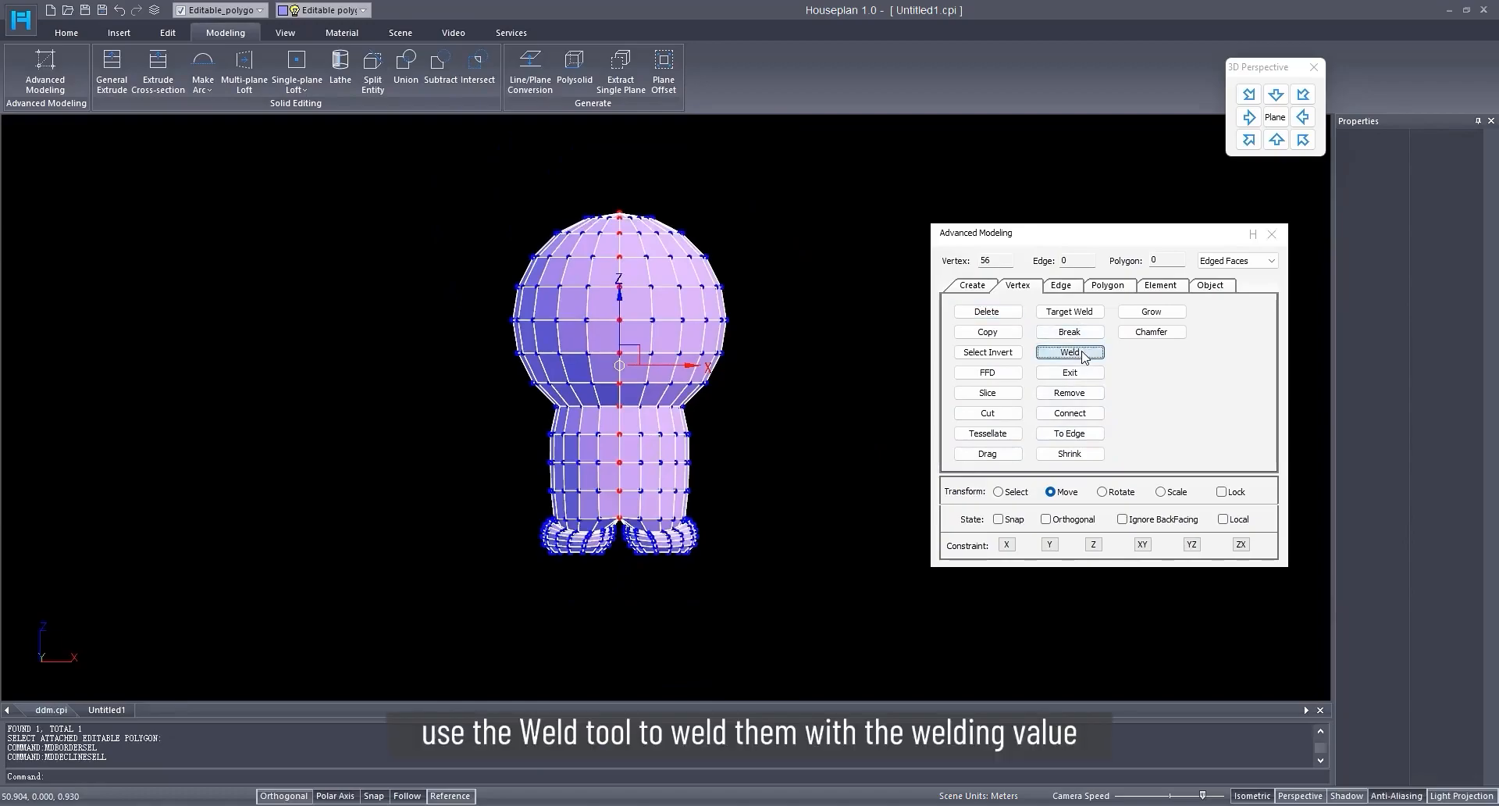
pyautogui.write('0.001>: 0.')
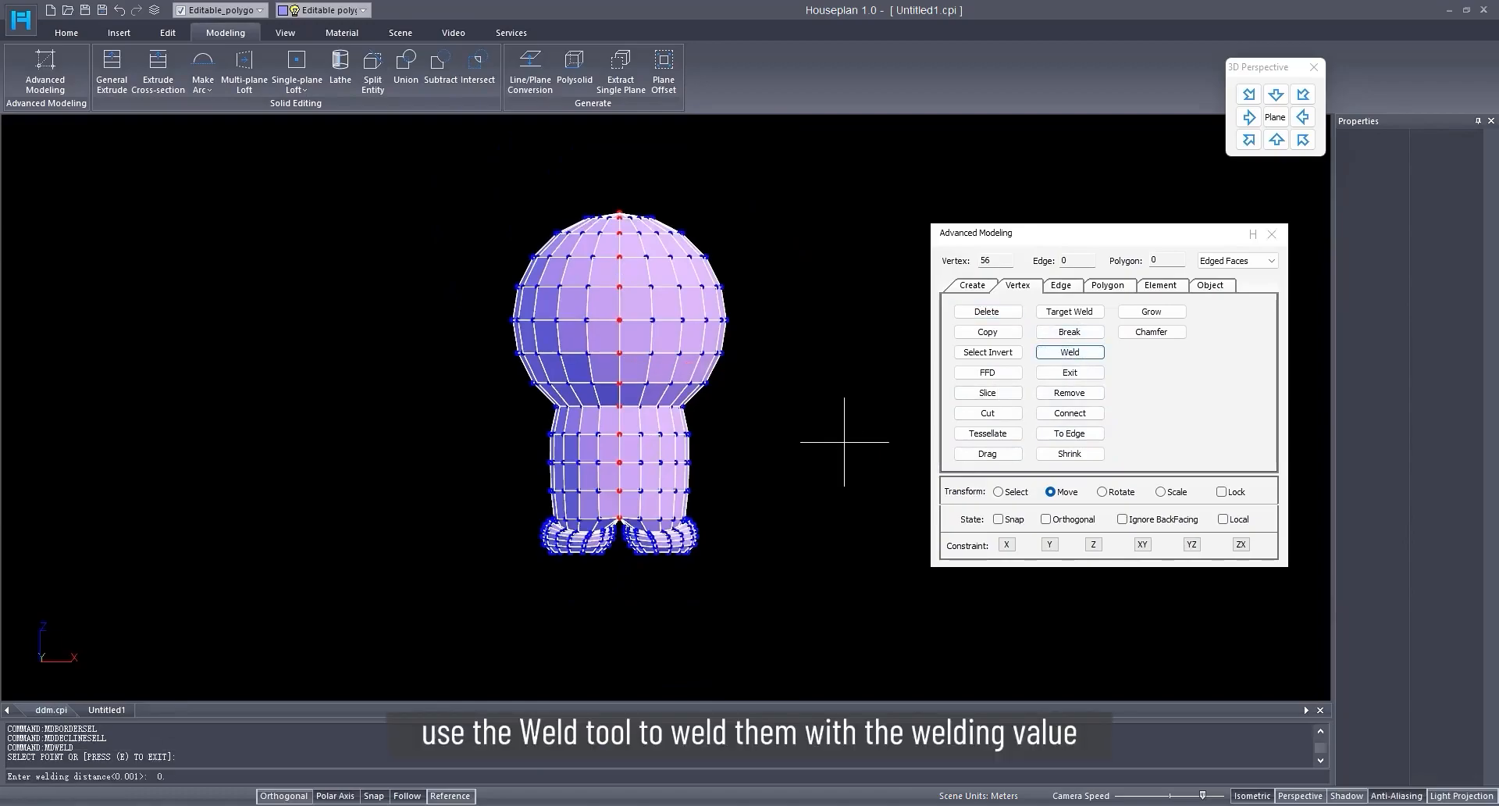
pyautogui.write('1')
pyautogui.press('Return')
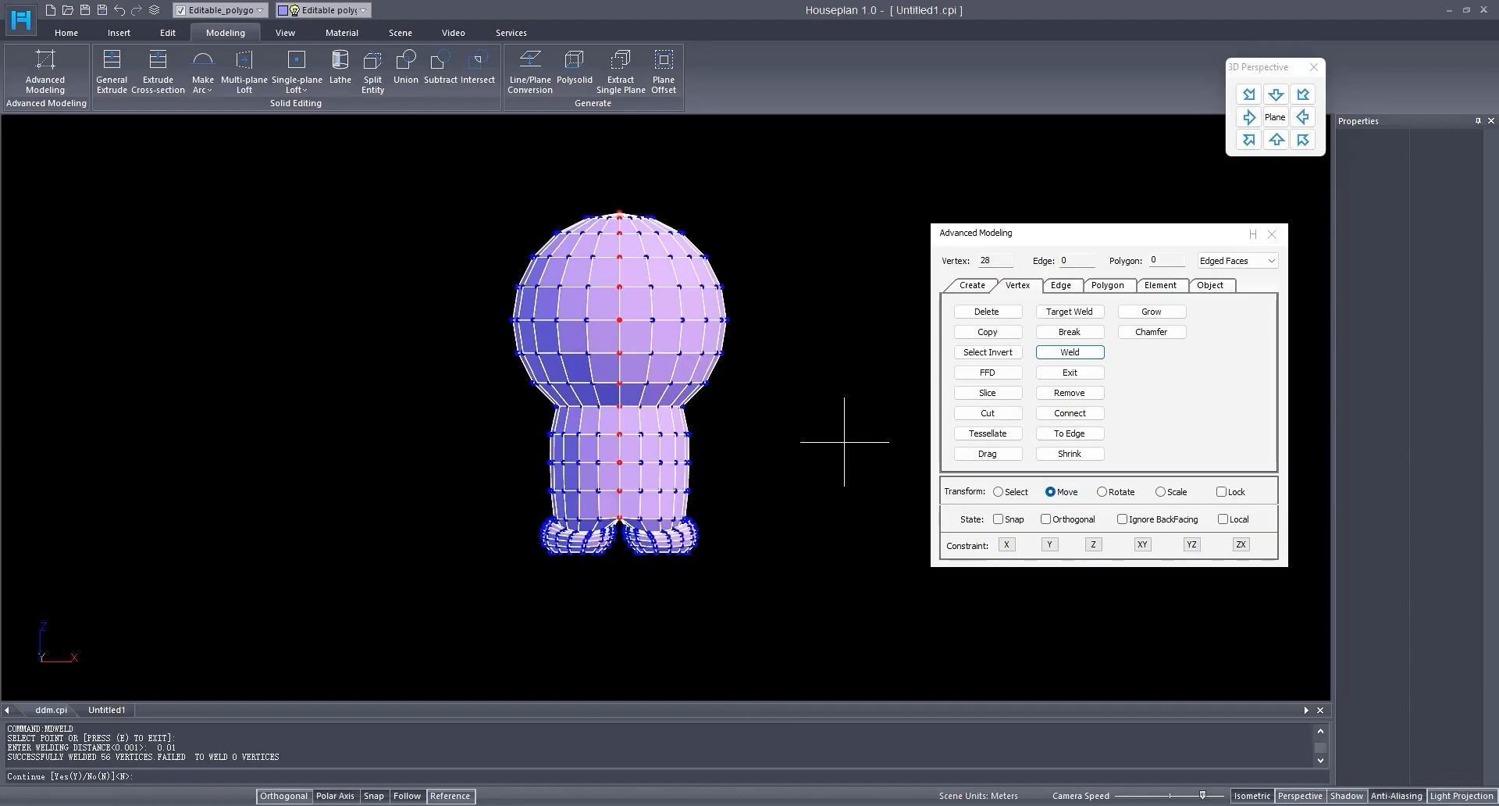
pyautogui.scroll(5, 652, 391)
pyautogui.scroll(-8, 636, 421)
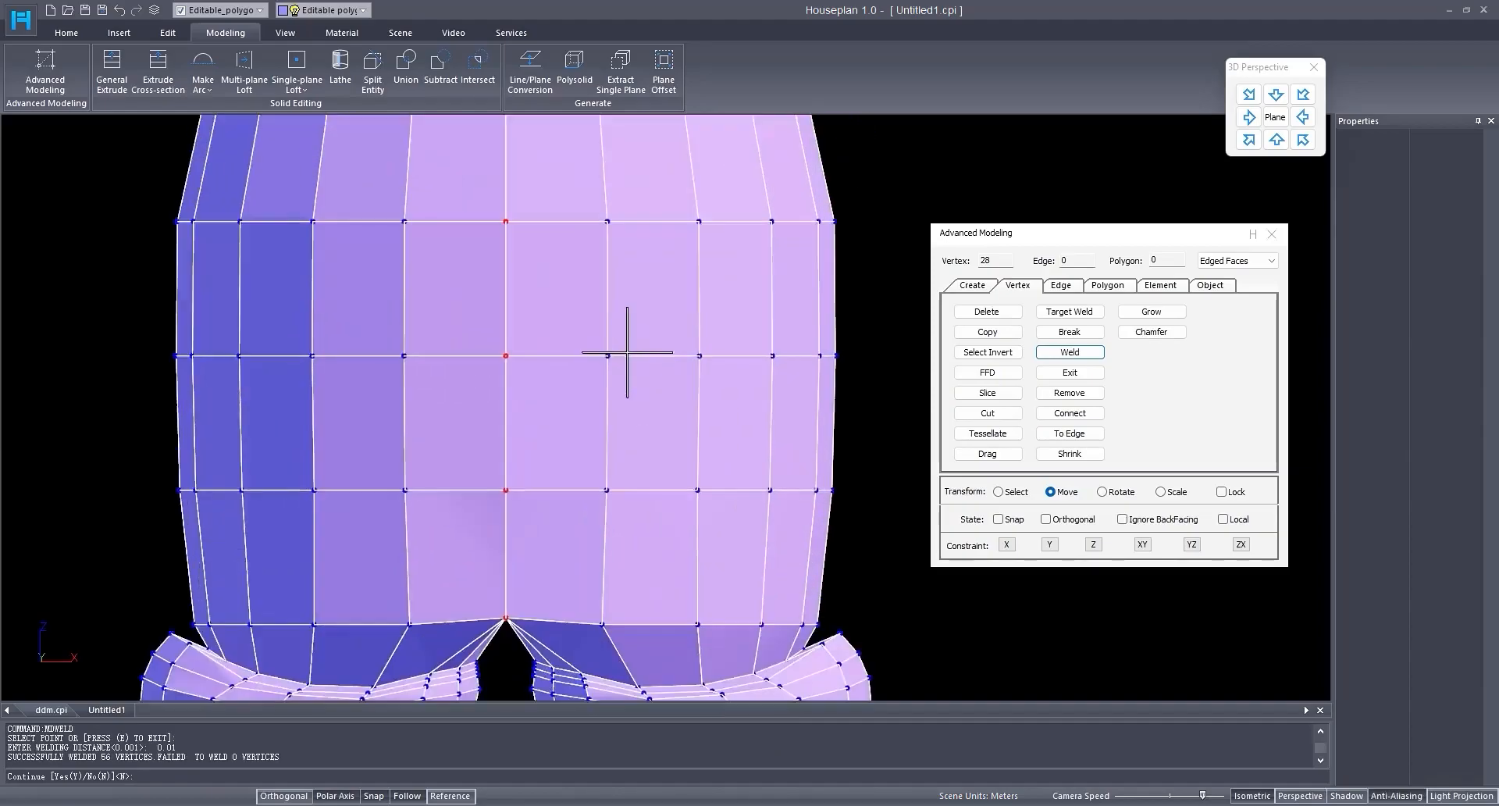
# Step: Select the body as an element to check that its halves are joined, and unhide the other objects
pyautogui.click(1160, 285)
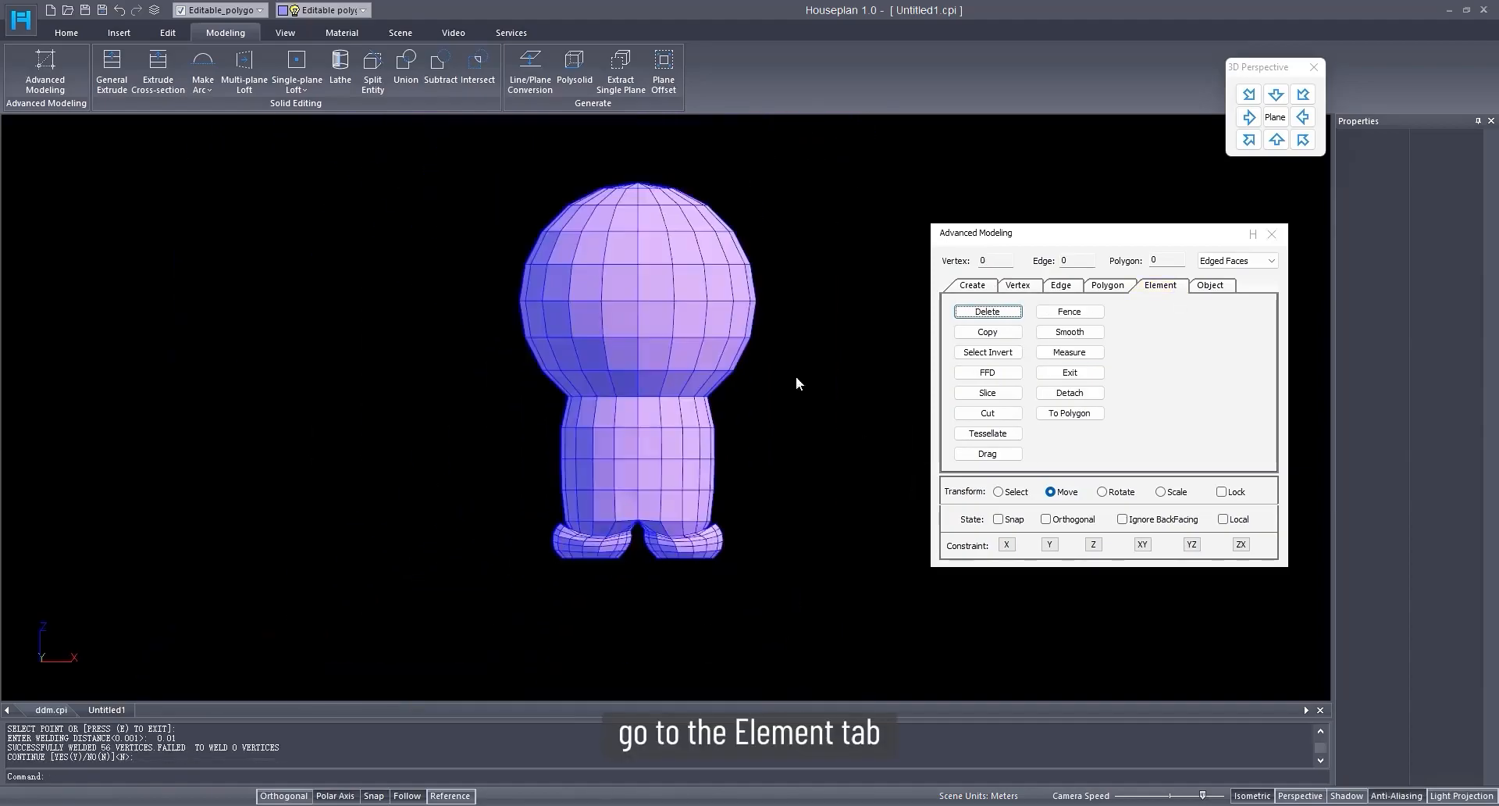
pyautogui.click(679, 414)
pyautogui.rightClick(810, 498)
pyautogui.click(839, 490)
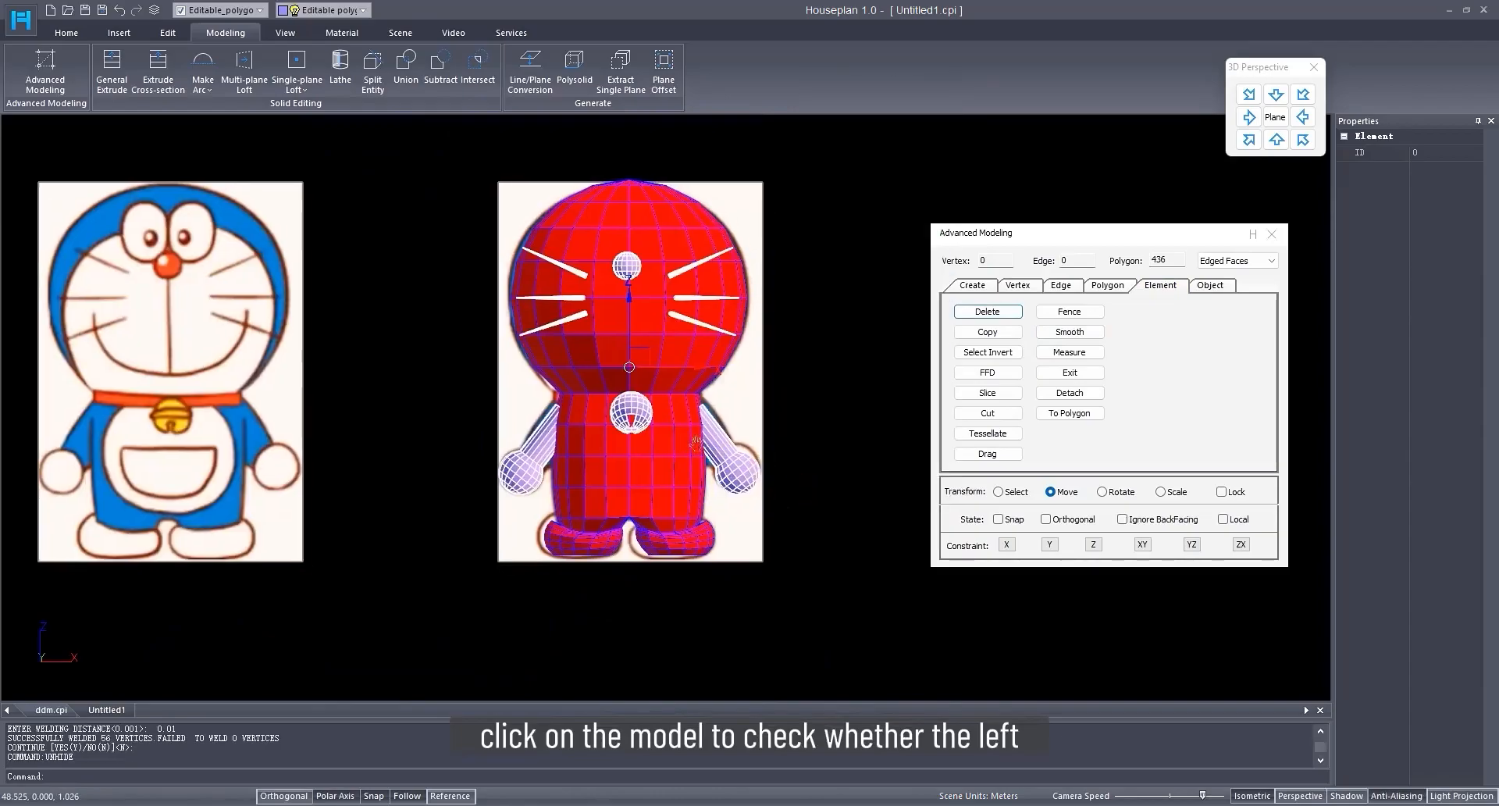
# Step: In the side view, copy the nose sphere once to the lower back of the body as the tail
pyautogui.click(1249, 117)
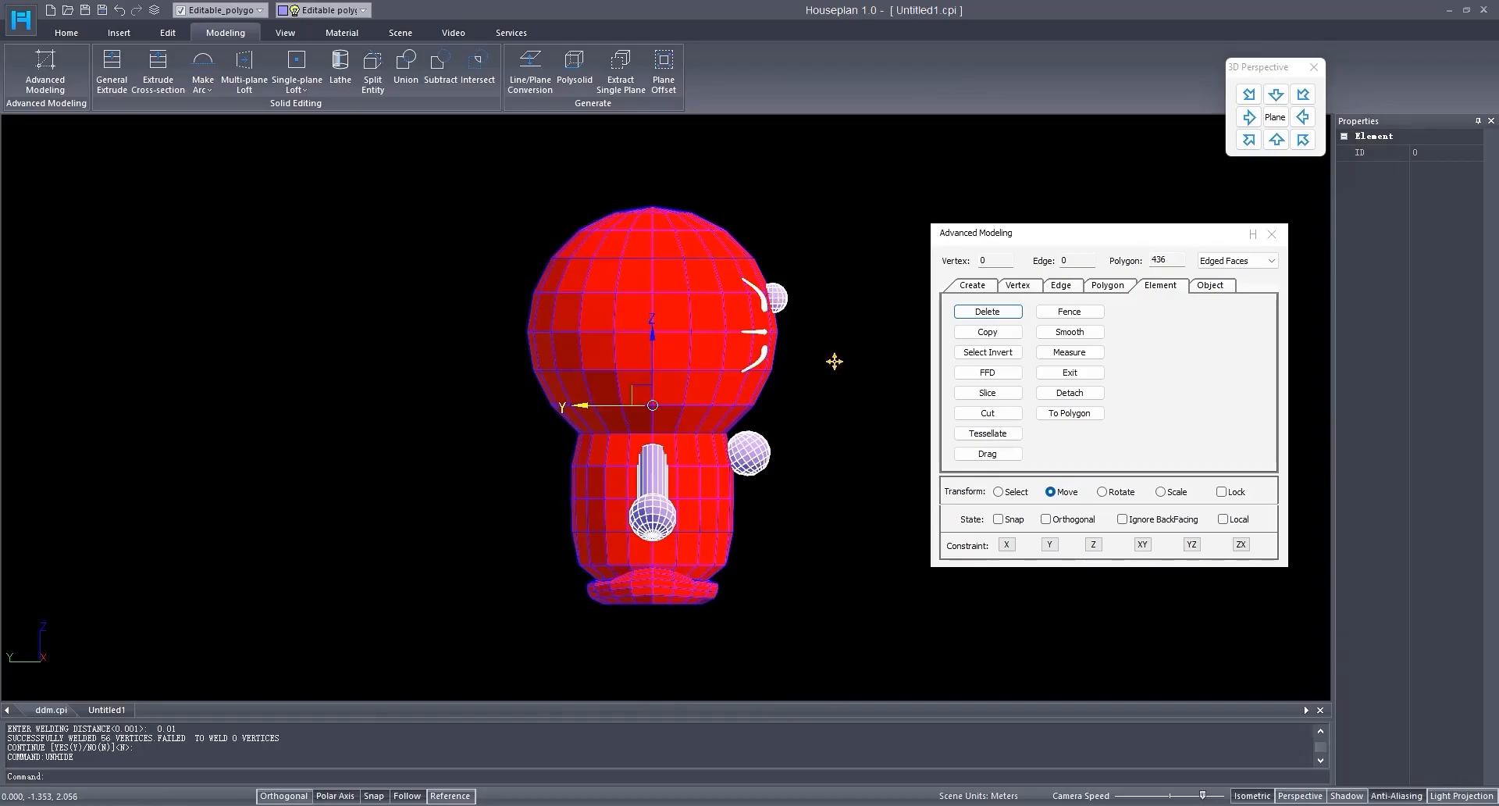
pyautogui.click(991, 286)
pyautogui.click(1214, 284)
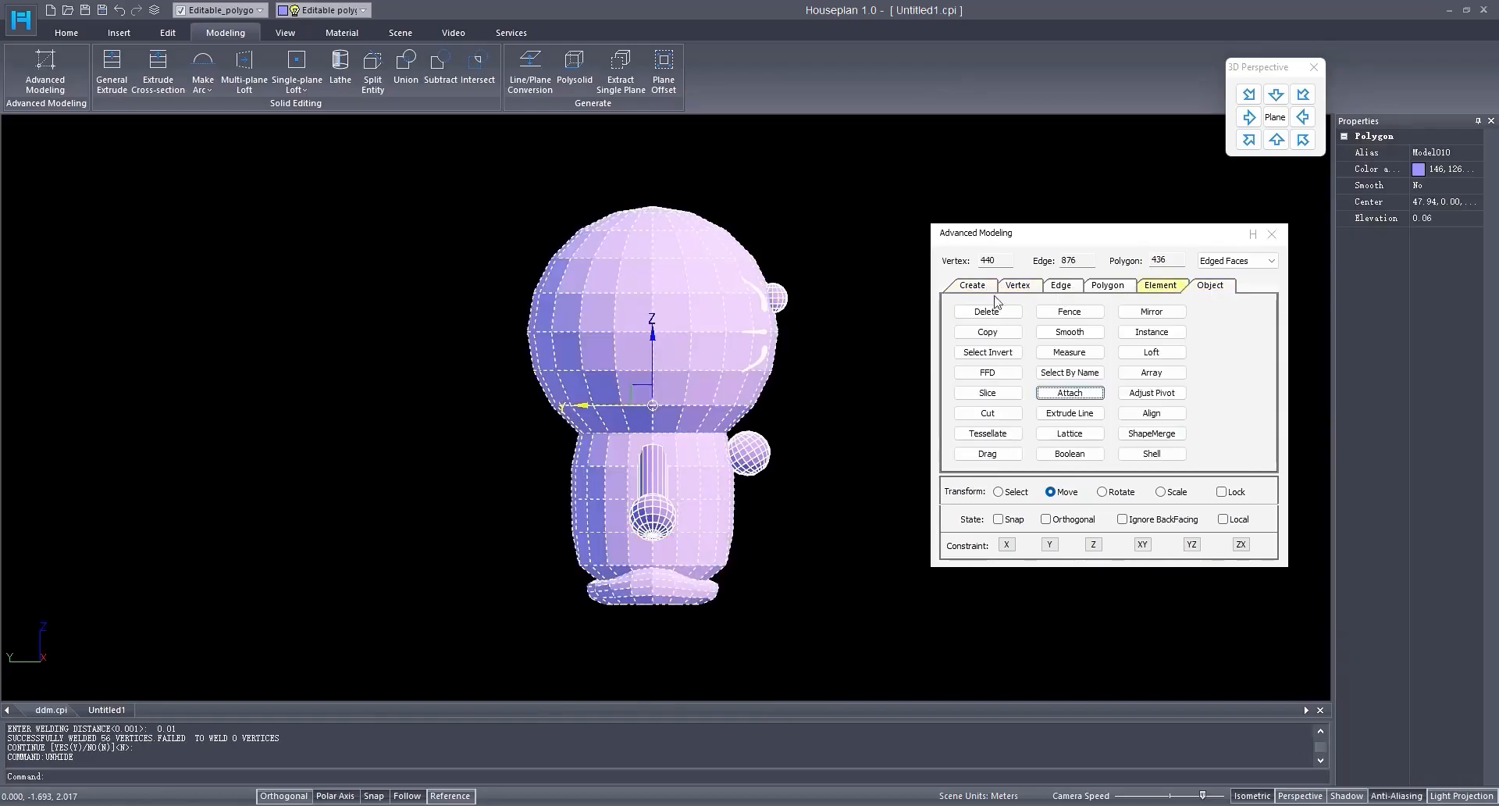
pyautogui.click(779, 298)
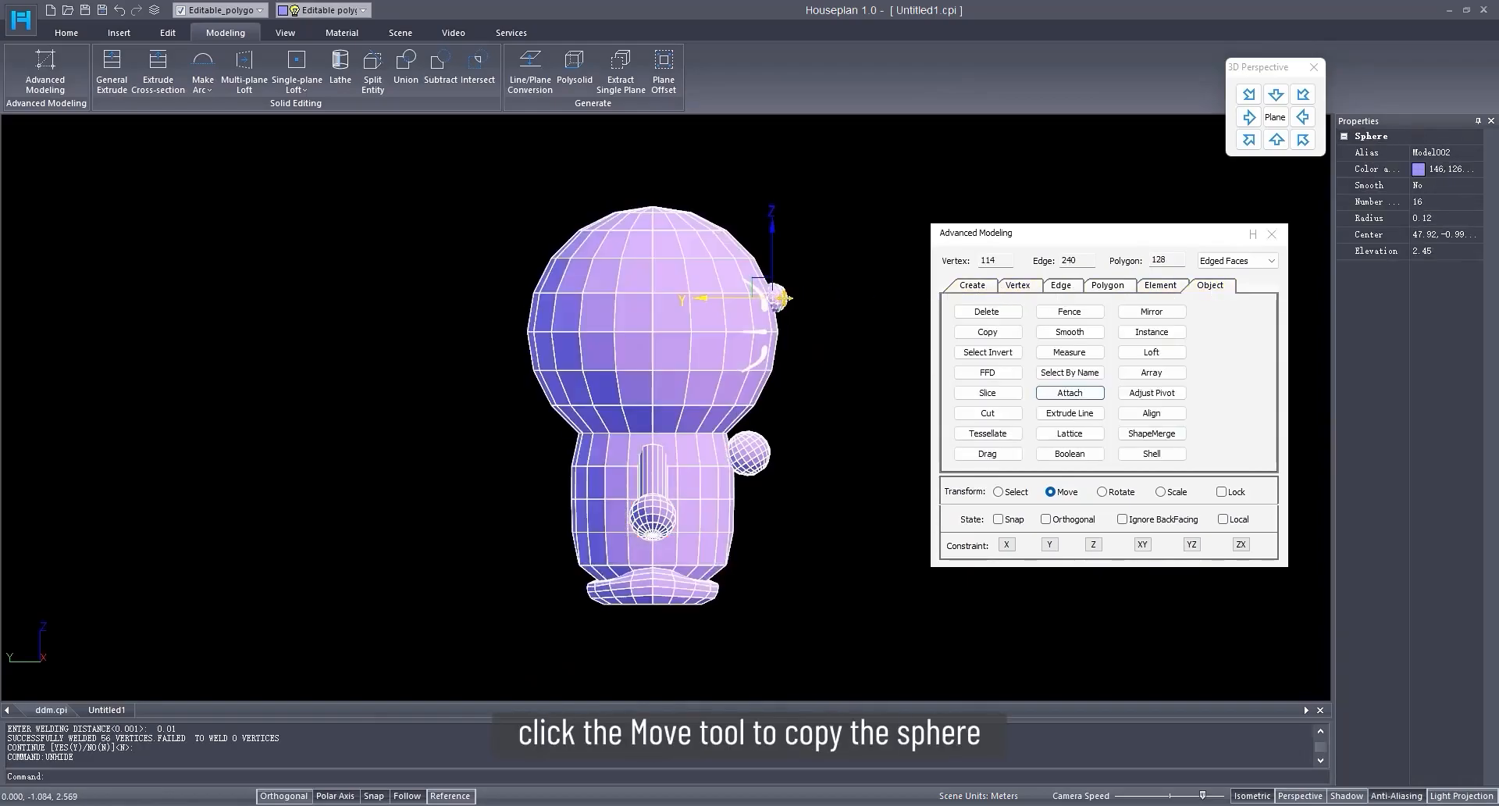
pyautogui.moveTo(753, 279); pyautogui.dragTo(548, 517)
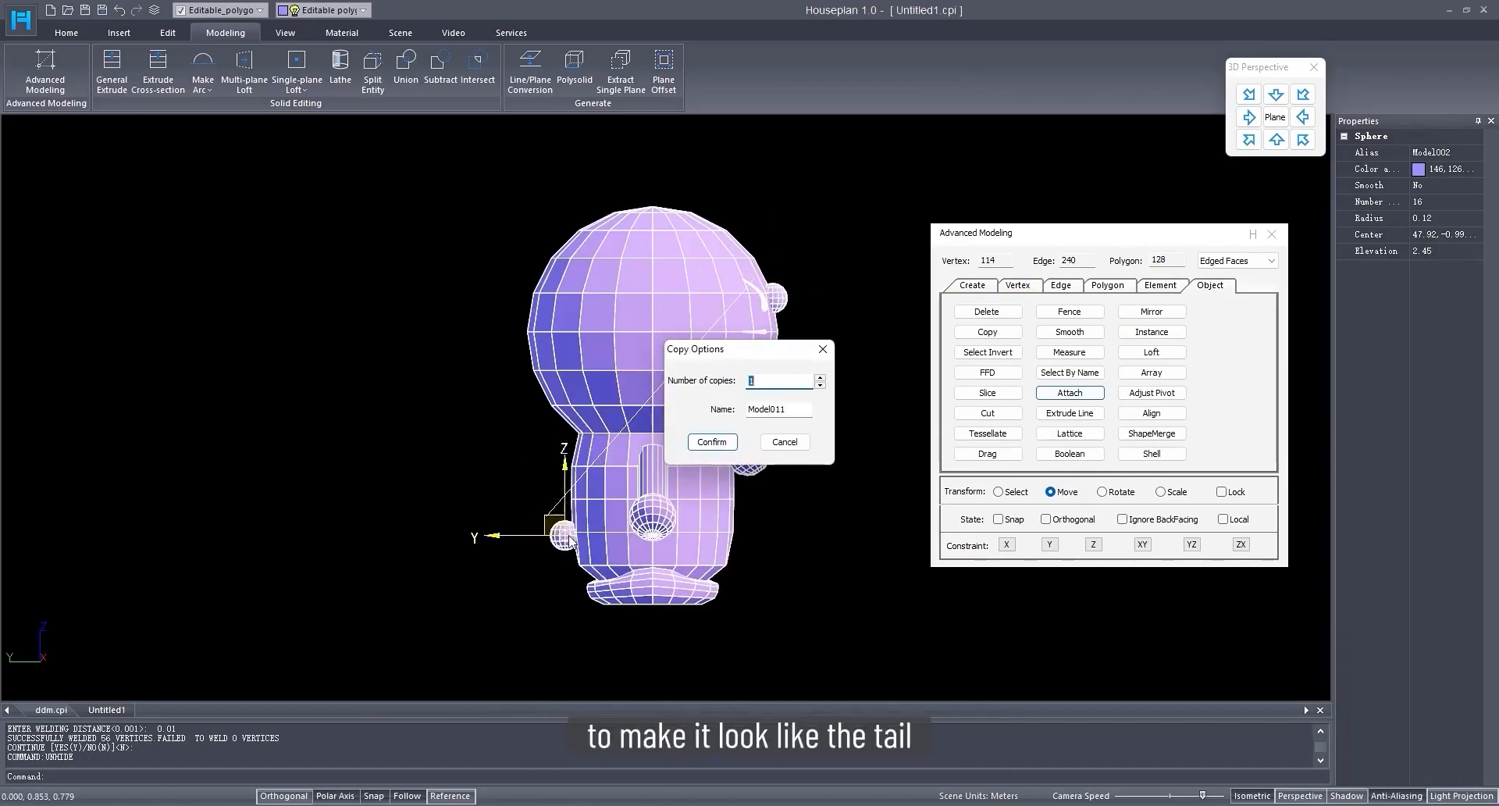
pyautogui.click(711, 442)
# Step: Scale the tail sphere slightly and shift it along the Y axis to fit against the lower back
pyautogui.scroll(6, 613, 424)
pyautogui.click(1161, 493)
pyautogui.moveTo(514, 466); pyautogui.dragTo(523, 482)
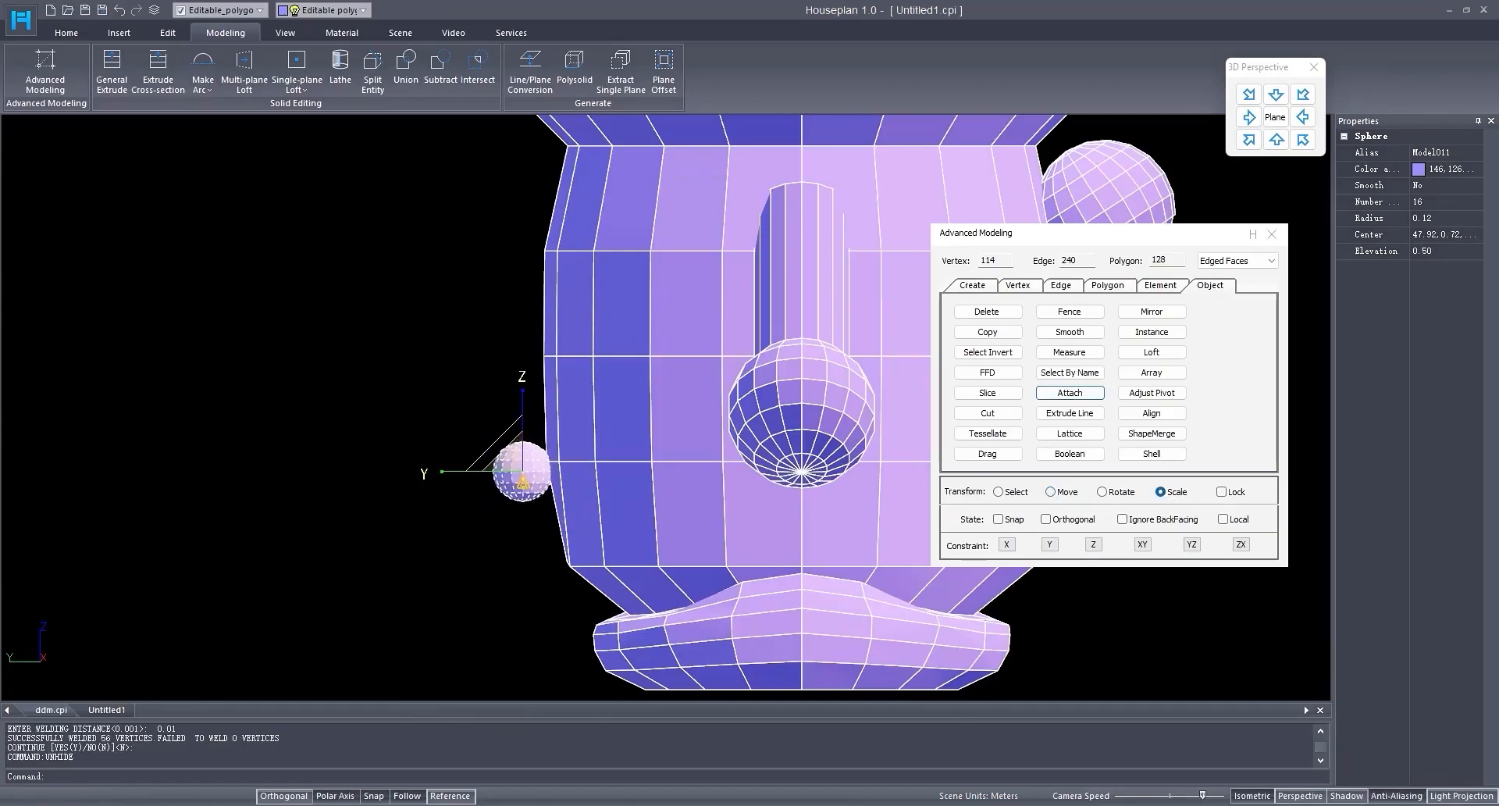
pyautogui.click(1101, 492)
pyautogui.scroll(3, 605, 468)
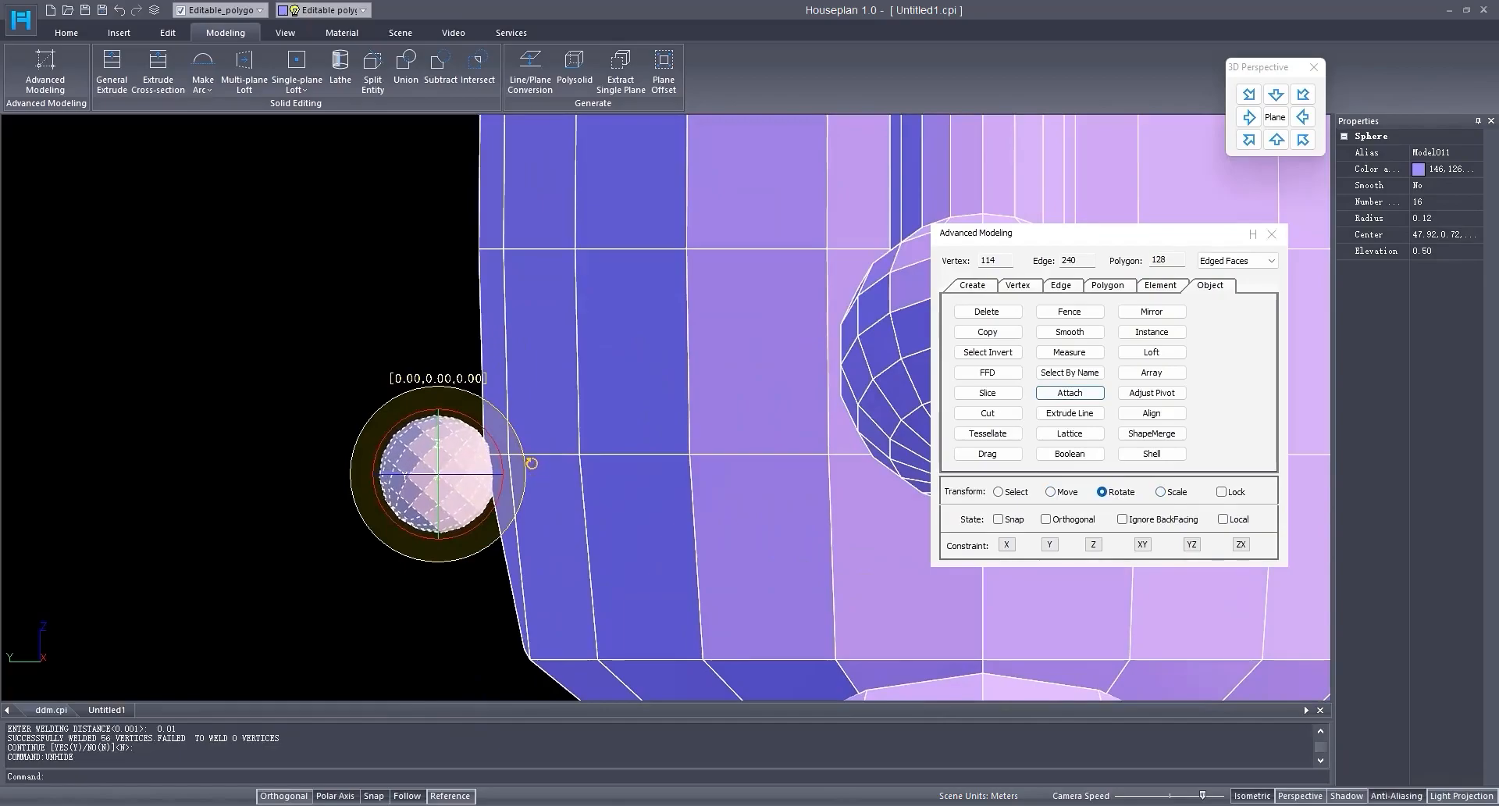
pyautogui.scroll(-2, 605, 485)
pyautogui.click(1051, 492)
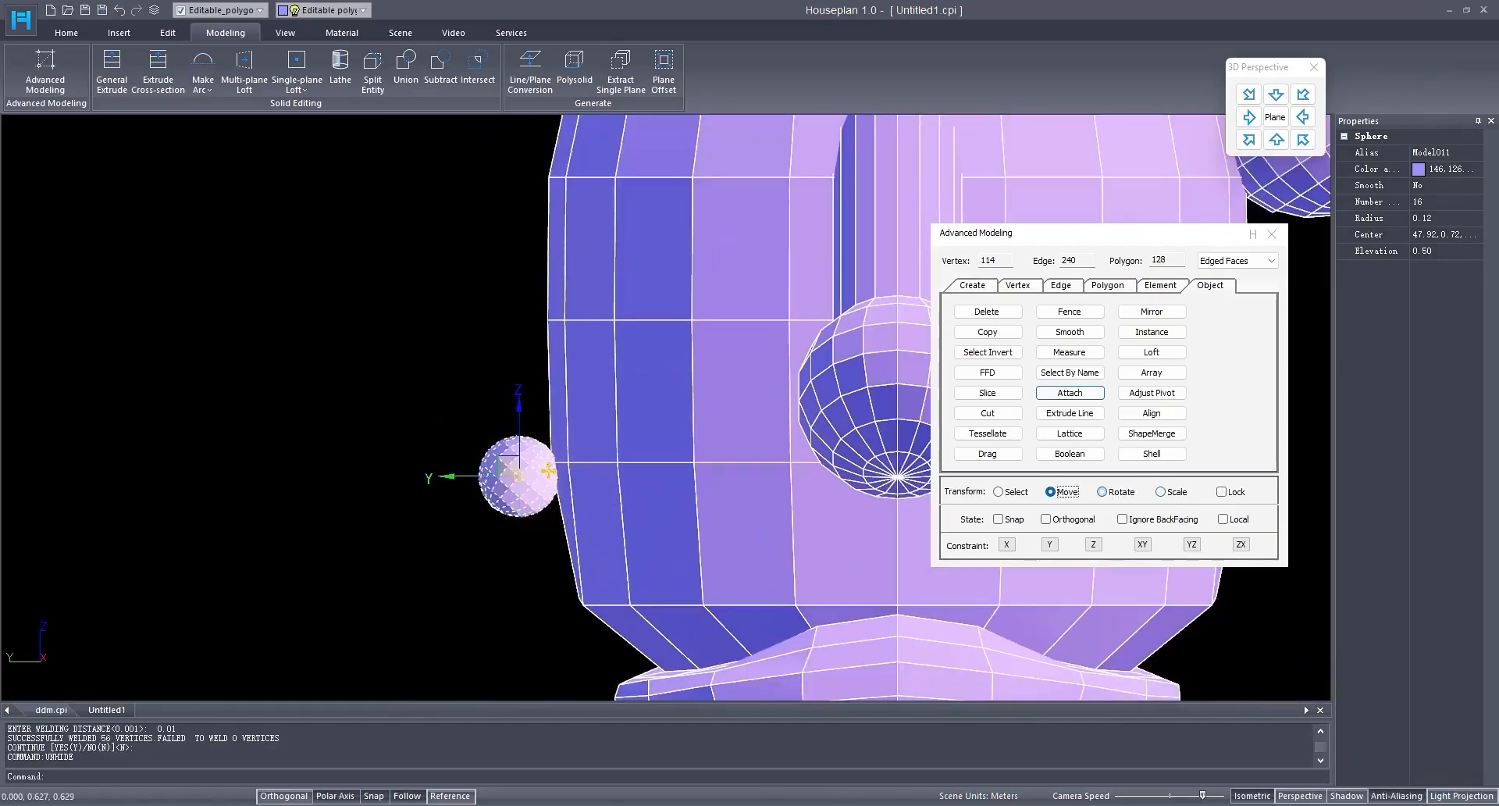
pyautogui.moveTo(451, 474); pyautogui.dragTo(457, 474)
# Step: Isolate the body by hiding all unselected objects
pyautogui.scroll(-3, 437, 482)
pyautogui.moveTo(835, 488); pyautogui.dragTo(804, 491, button='middle')
pyautogui.click(720, 495)
pyautogui.rightClick(765, 517)
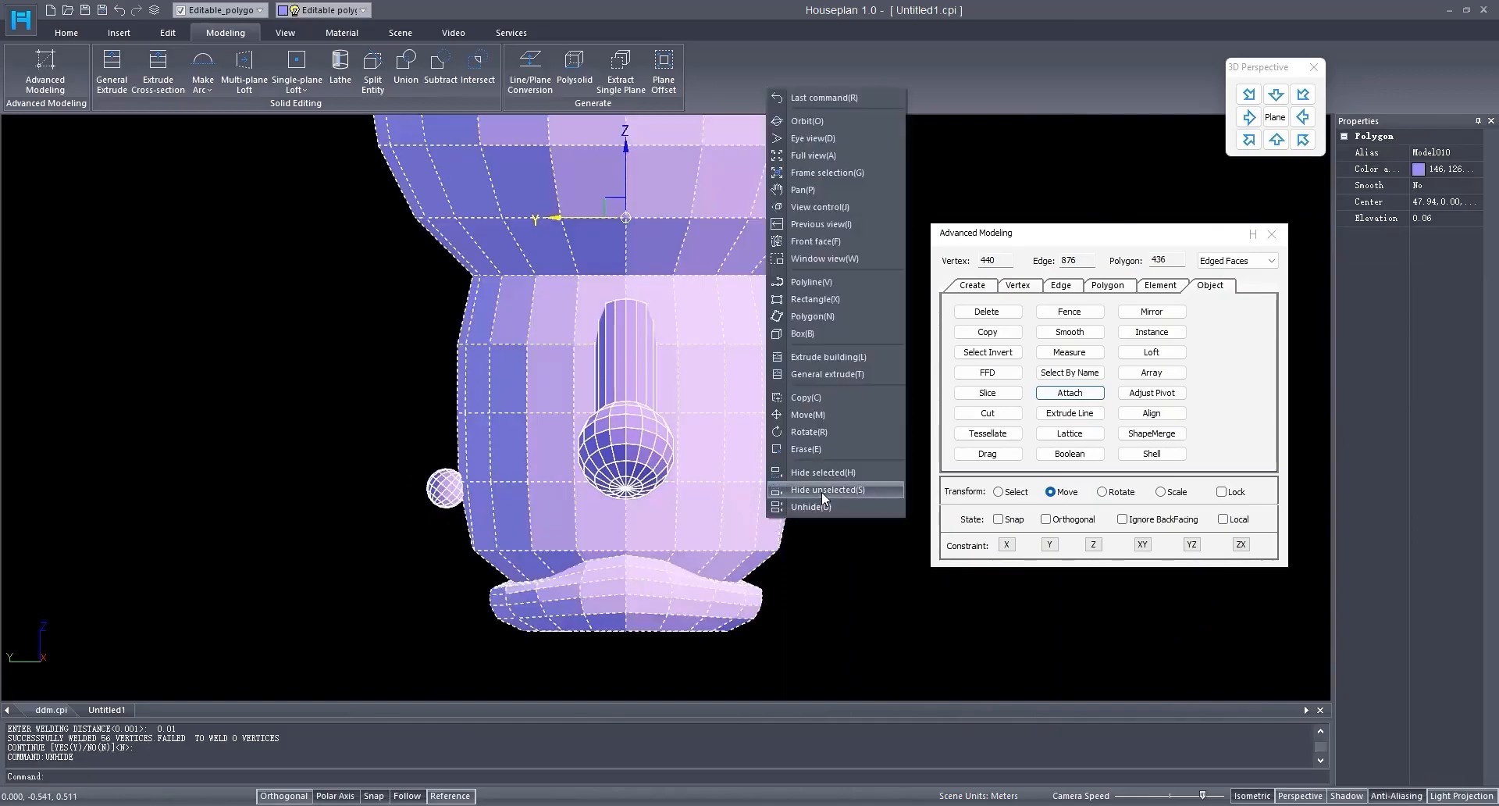
pyautogui.click(821, 492)
pyautogui.moveTo(797, 494); pyautogui.dragTo(793, 502, button='middle')
# Step: Select the vertices on the front of the torso and enclose them in an FFD 4x4x4 cage
pyautogui.click(1030, 289)
pyautogui.moveTo(748, 340); pyautogui.dragTo(838, 513)
pyautogui.click(1005, 373)
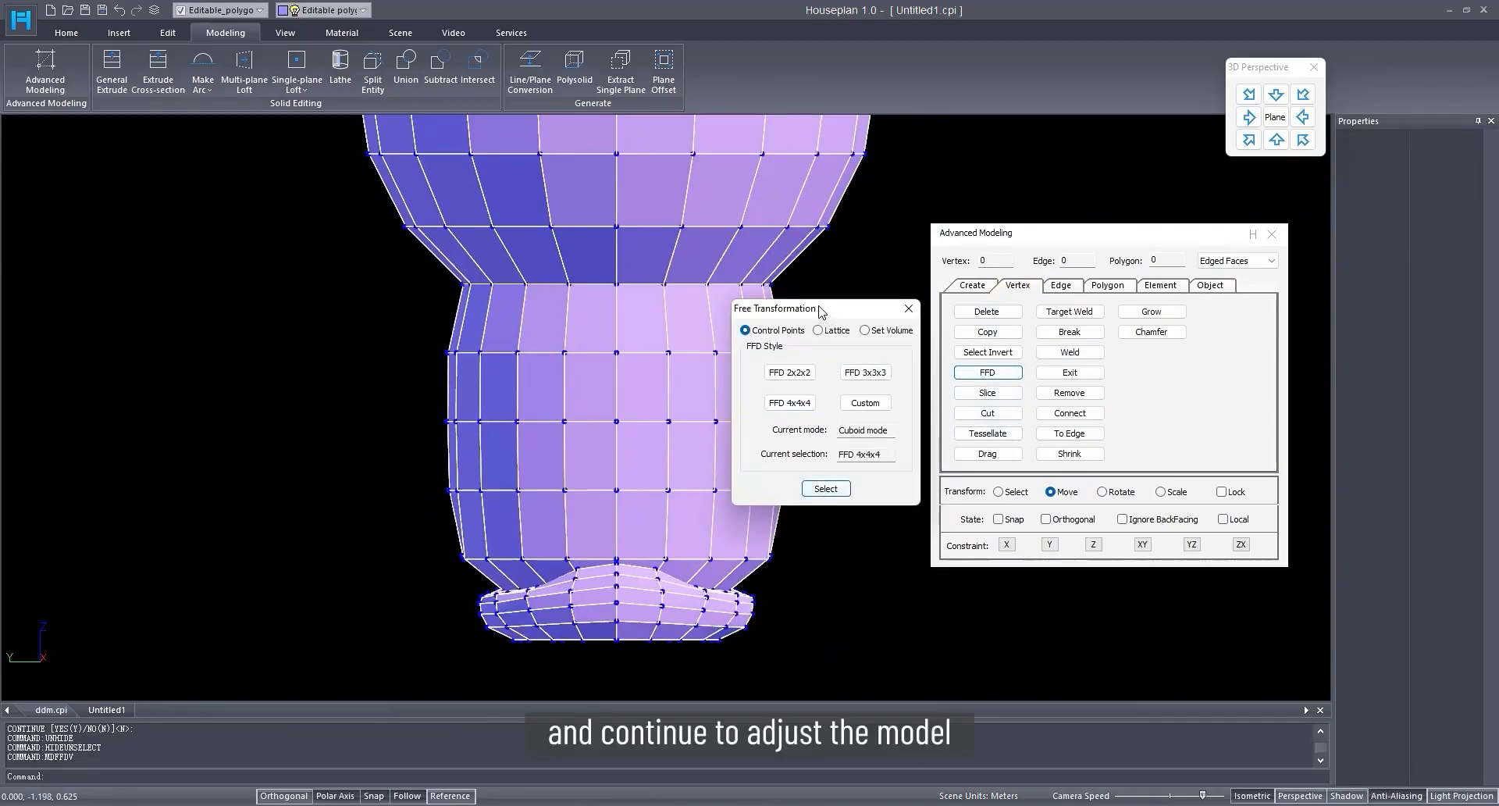
pyautogui.click(826, 487)
# Step: Pull the front FFD control points outward, further in the middle and lower rows, to round the belly, and close the deformation
pyautogui.scroll(4, 753, 351)
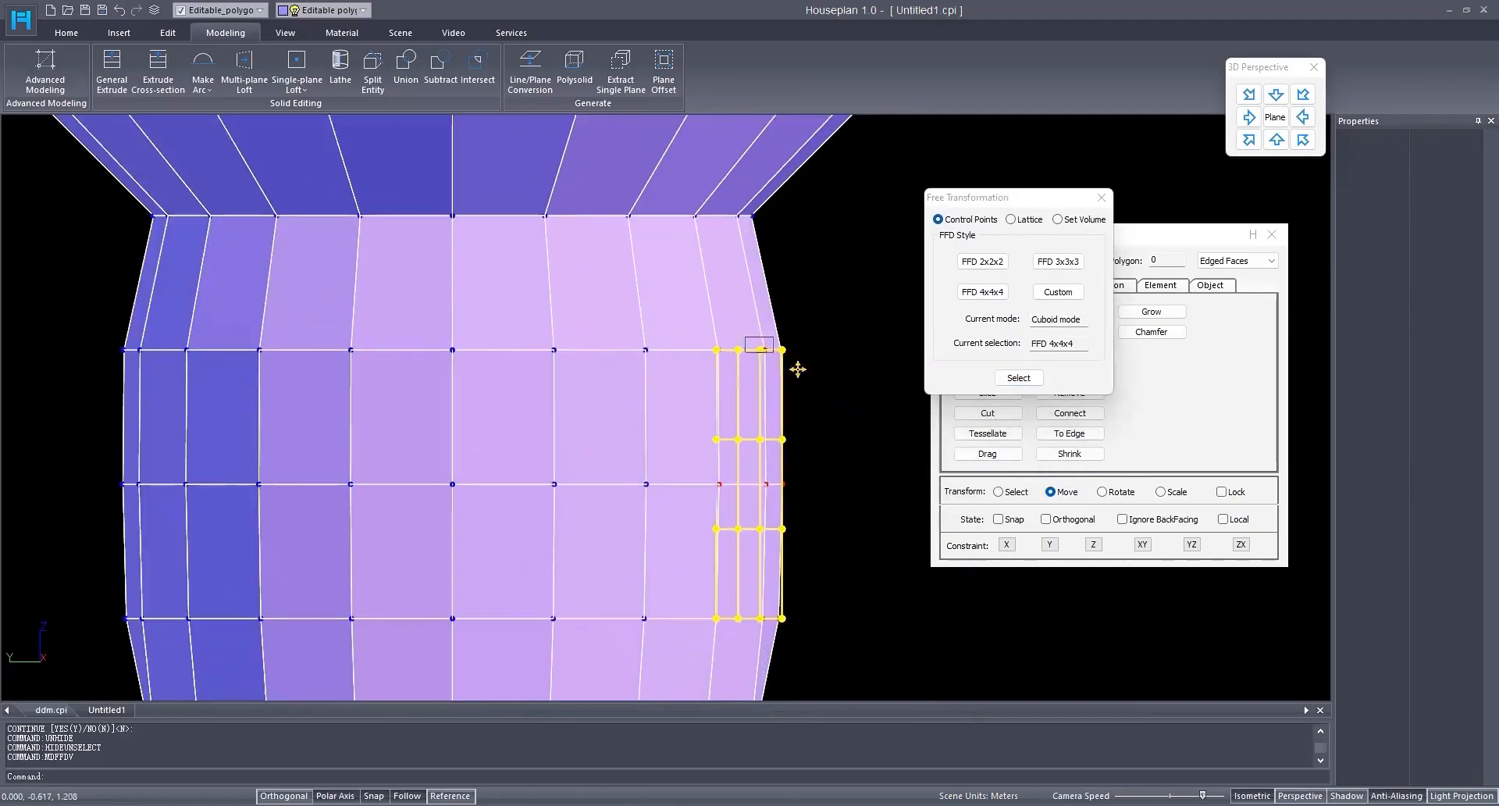
pyautogui.moveTo(826, 401); pyautogui.dragTo(735, 389, button='middle')
pyautogui.moveTo(679, 338); pyautogui.dragTo(685, 338)
pyautogui.moveTo(702, 516); pyautogui.dragTo(772, 655)
pyautogui.moveTo(619, 518); pyautogui.dragTo(636, 518)
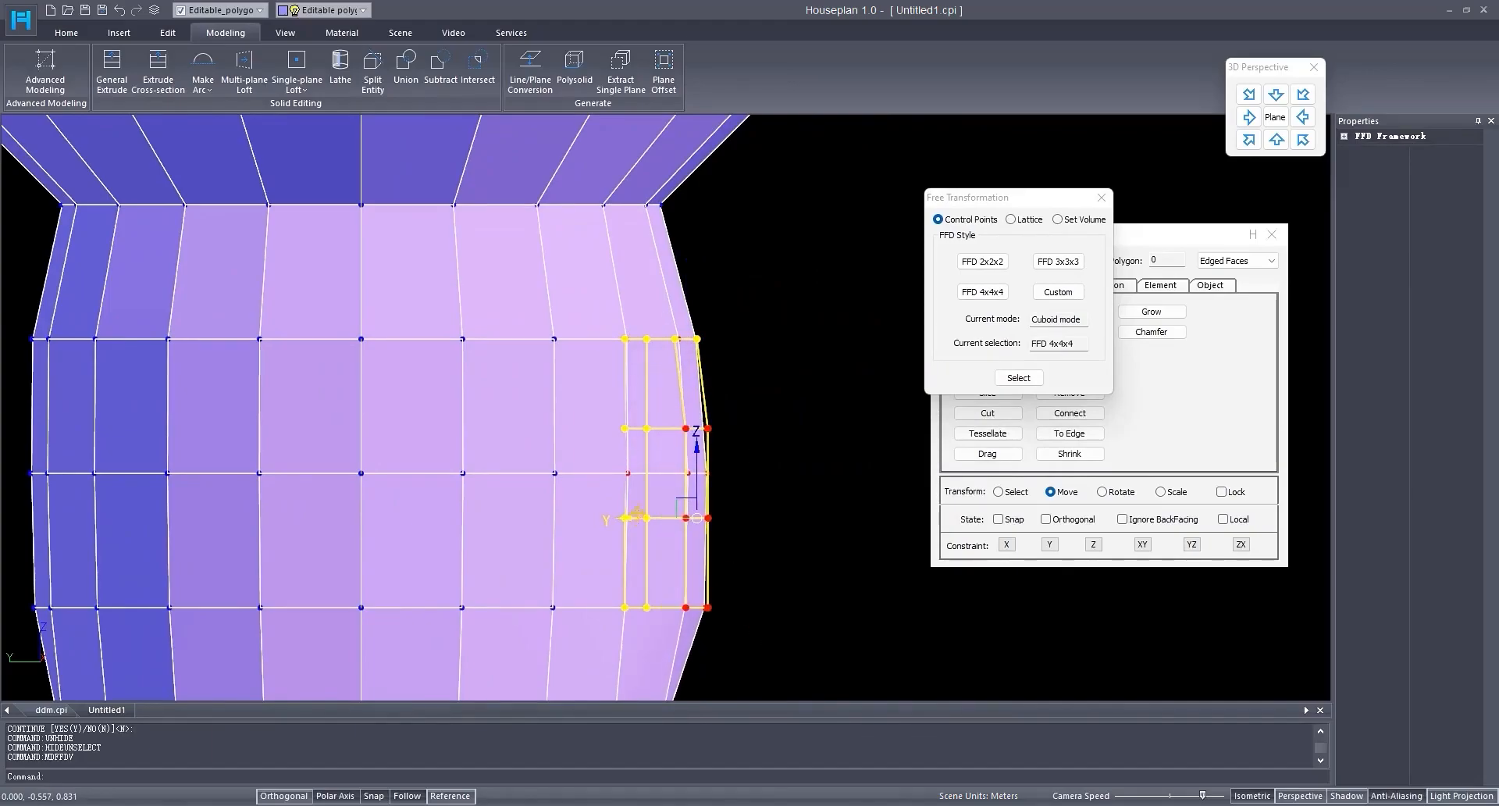
pyautogui.moveTo(641, 412); pyautogui.dragTo(790, 652)
pyautogui.moveTo(619, 517); pyautogui.dragTo(622, 517)
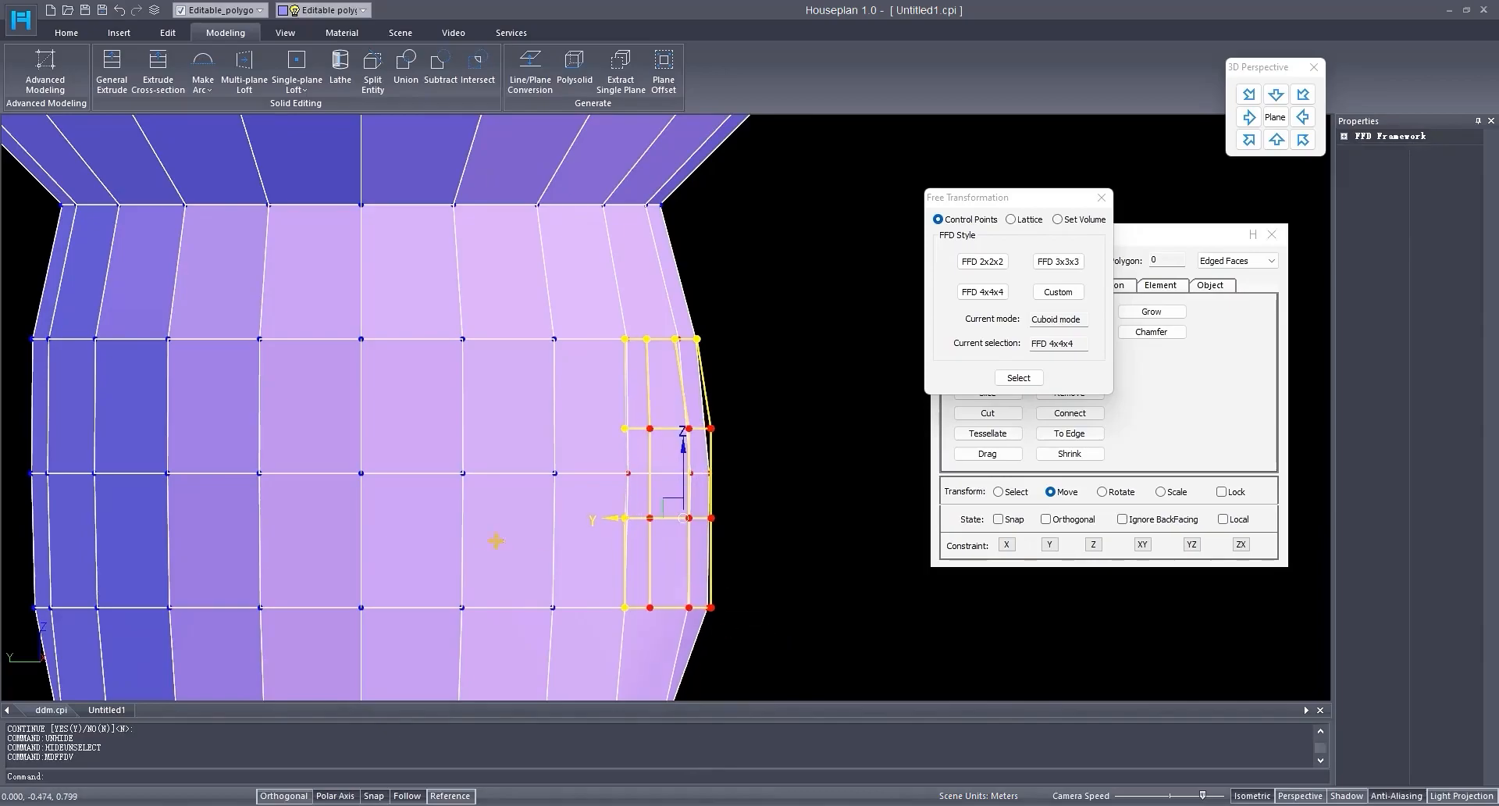
pyautogui.scroll(-2, 483, 538)
pyautogui.moveTo(484, 539); pyautogui.dragTo(747, 531, button='middle')
pyautogui.scroll(1, 648, 523)
pyautogui.click(1101, 197)
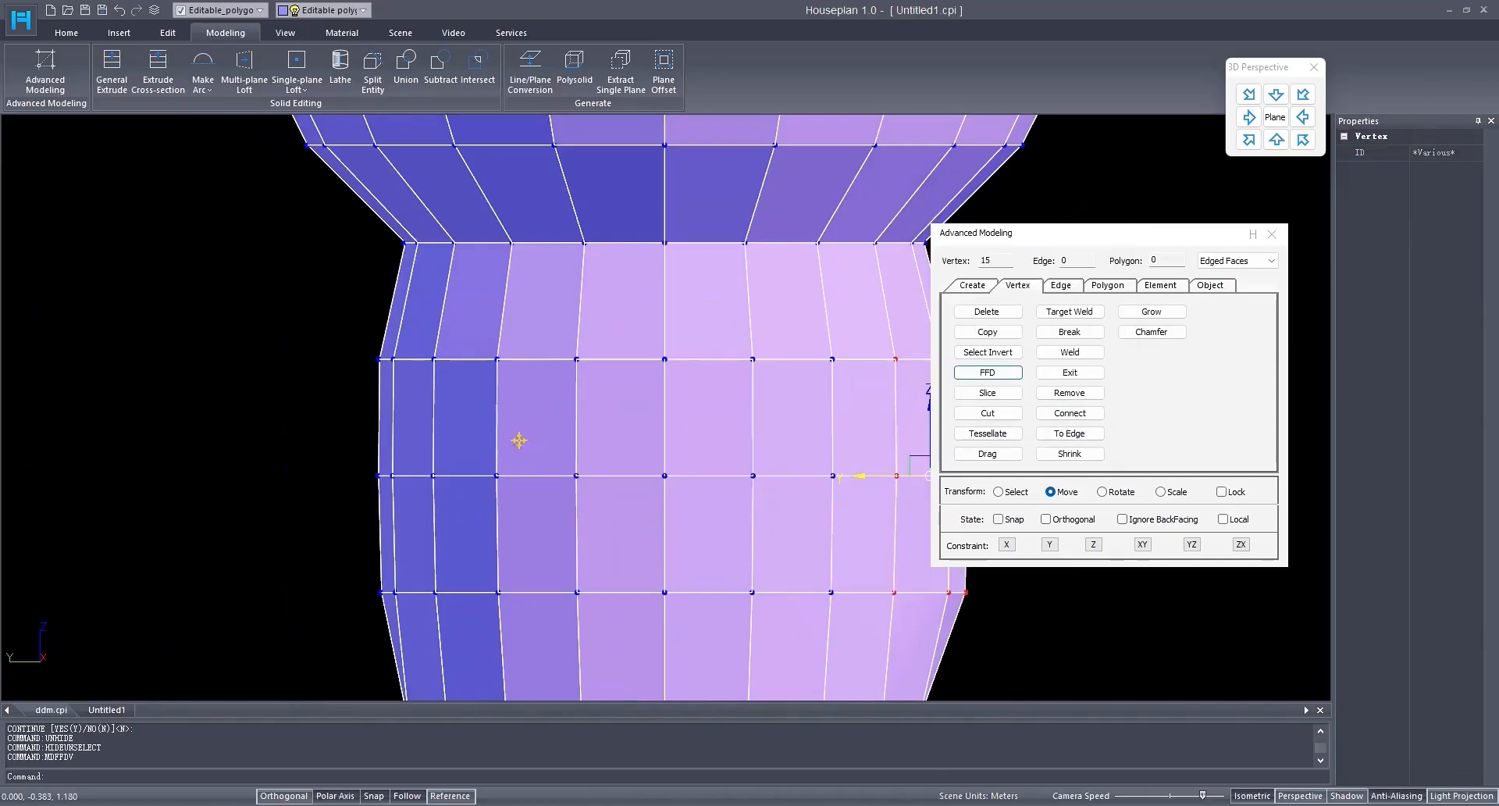
# Step: Select the vertices on the back of the torso and apply an FFD 4x4x4 cage to them
pyautogui.moveTo(310, 321); pyautogui.dragTo(472, 659)
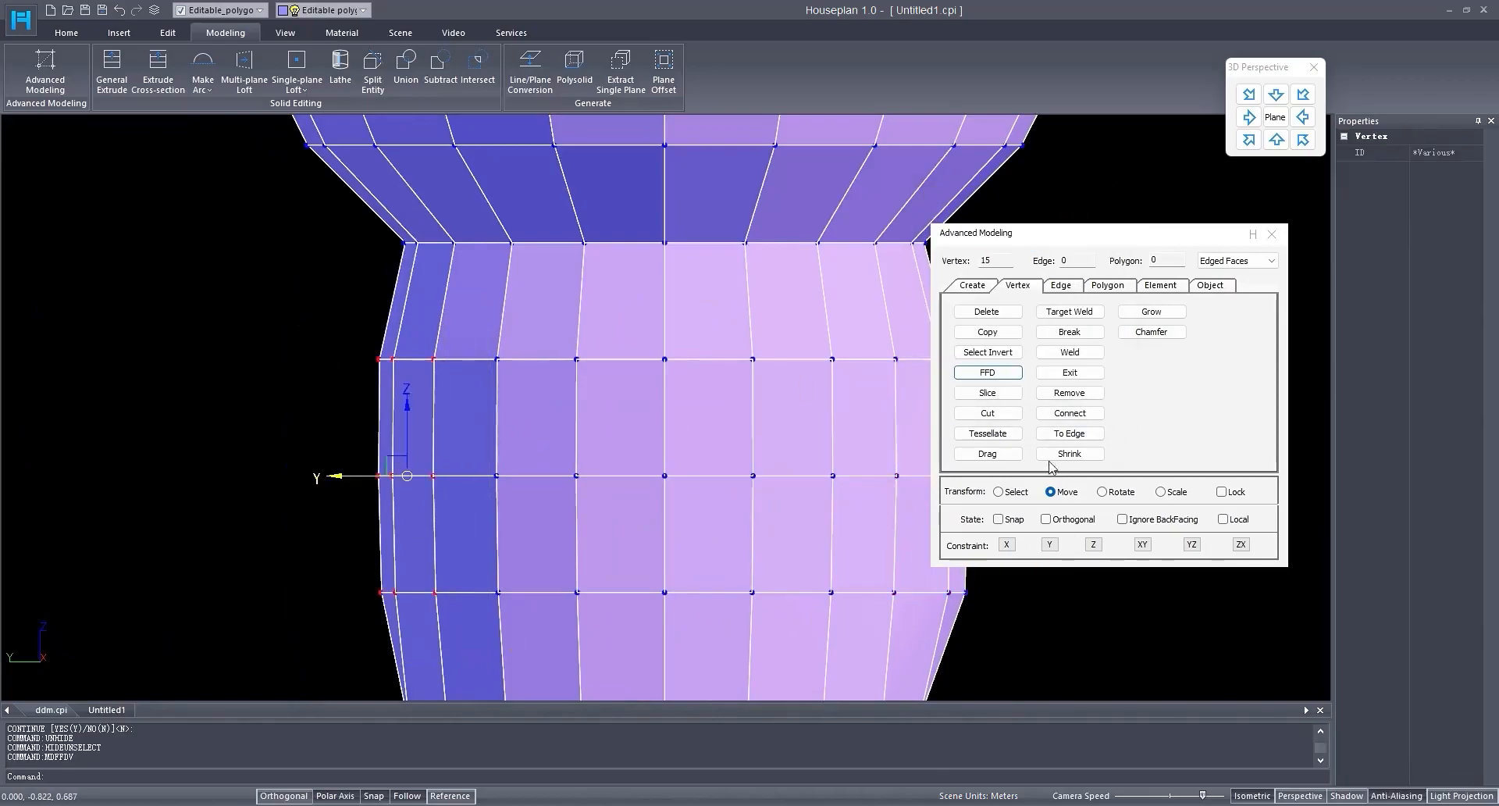
pyautogui.click(989, 374)
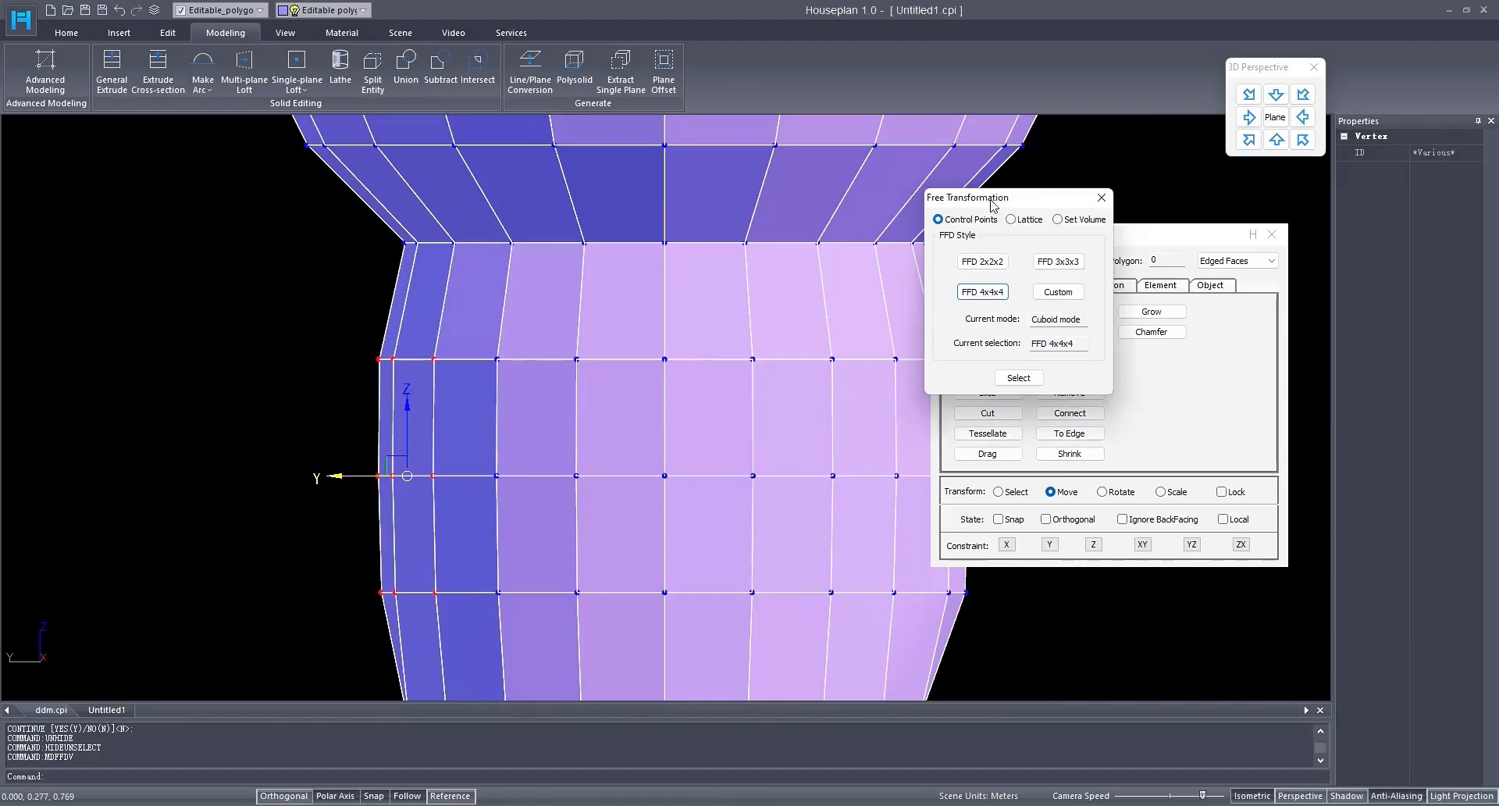
pyautogui.moveTo(991, 200); pyautogui.dragTo(684, 116)
pyautogui.click(719, 295)
# Step: Move the outer FFD control points on the back outward to round the torso's rear contour, and finish the deformation
pyautogui.scroll(2, 340, 548)
pyautogui.moveTo(332, 462); pyautogui.dragTo(431, 663)
pyautogui.moveTo(356, 555); pyautogui.dragTo(346, 555)
pyautogui.moveTo(365, 335); pyautogui.dragTo(380, 413, button='middle')
pyautogui.moveTo(457, 474); pyautogui.dragTo(376, 452)
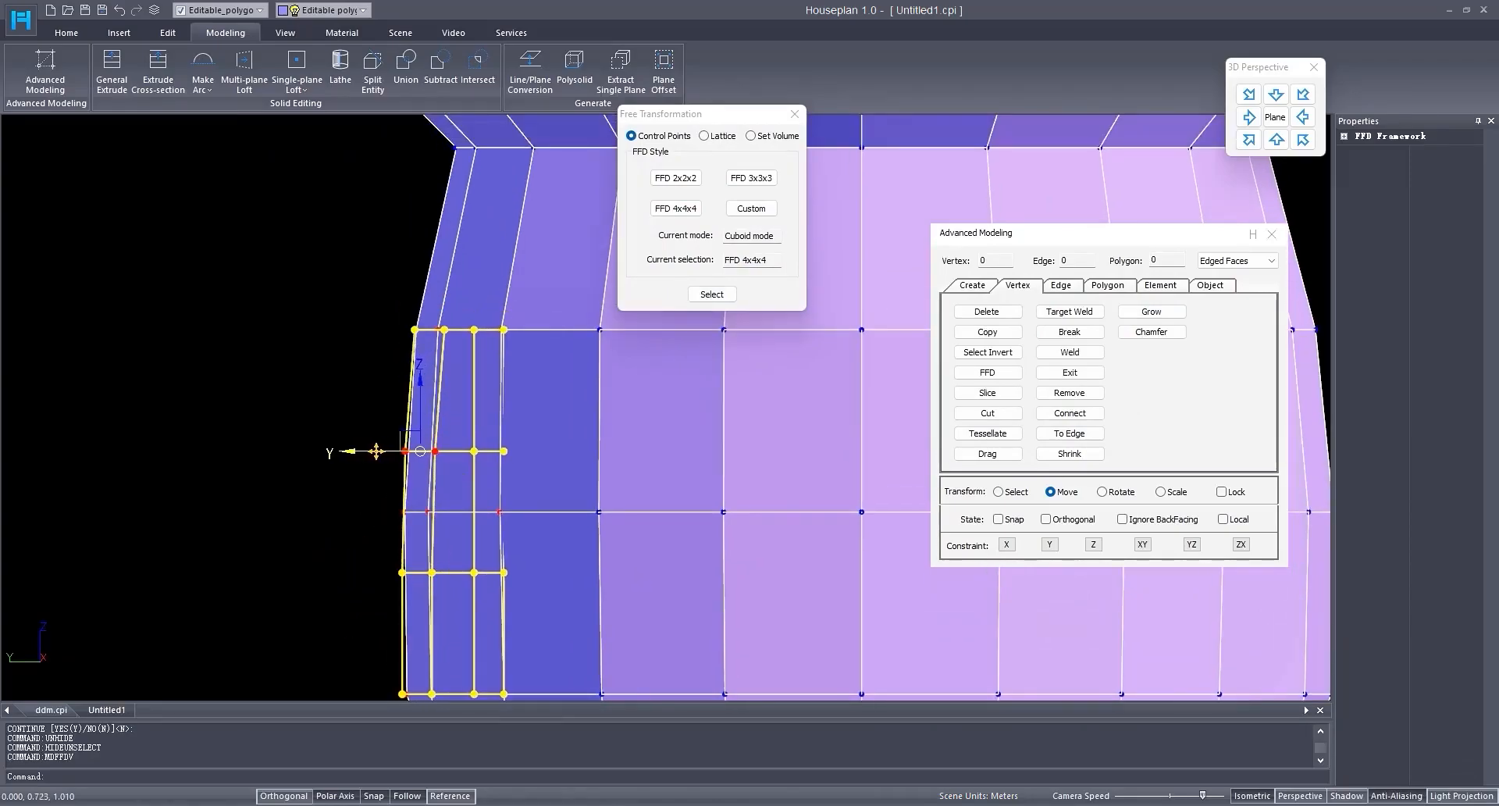
pyautogui.scroll(-1, 482, 579)
pyautogui.moveTo(482, 579); pyautogui.dragTo(471, 466, button='middle')
pyautogui.scroll(4, 424, 531)
pyautogui.moveTo(338, 532); pyautogui.dragTo(404, 590)
pyautogui.scroll(-5, 569, 586)
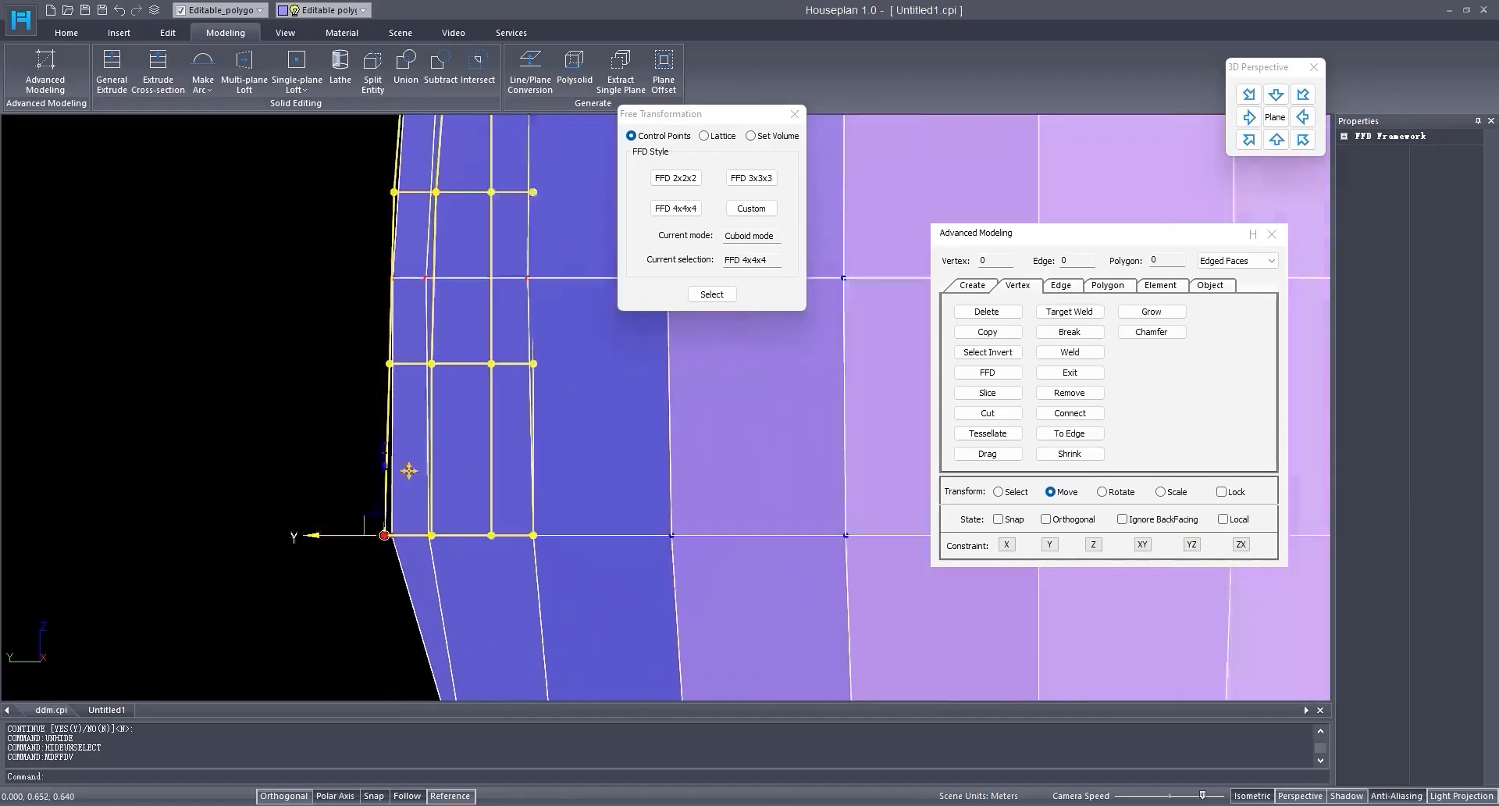
pyautogui.moveTo(721, 630); pyautogui.dragTo(550, 496, button='middle')
pyautogui.rightClick(657, 608)
pyautogui.click(547, 447)
pyautogui.click(795, 114)
# Step: Unhide all objects and check the reshaped body against the front reference image and from other angles
pyautogui.rightClick(695, 432)
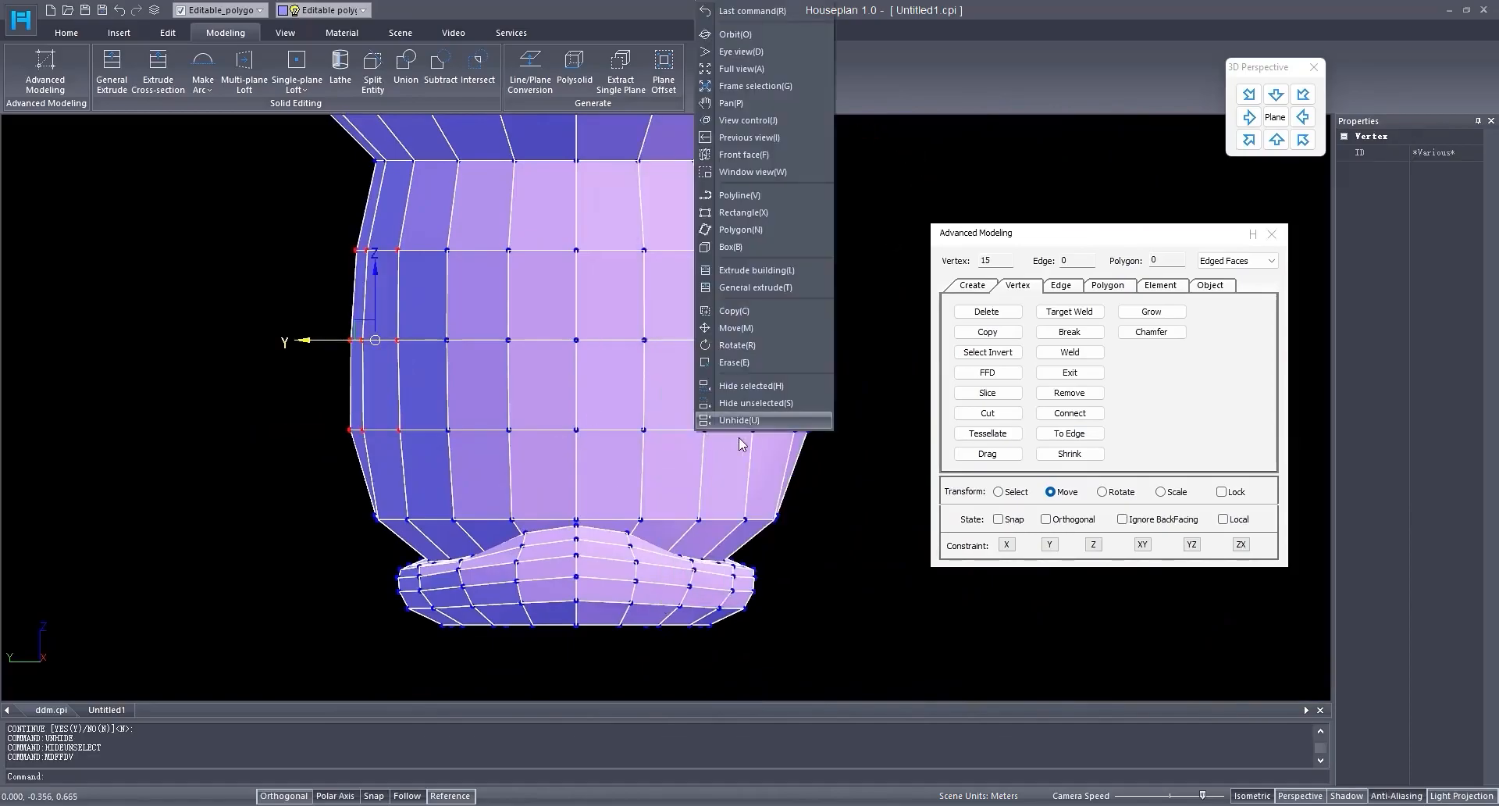
pyautogui.click(754, 424)
pyautogui.scroll(-5, 678, 497)
pyautogui.keyDown('shift'); pyautogui.moveTo(676, 496); pyautogui.dragTo(581, 547, button='middle'); pyautogui.keyUp('shift')
pyautogui.scroll(-2, 581, 548)
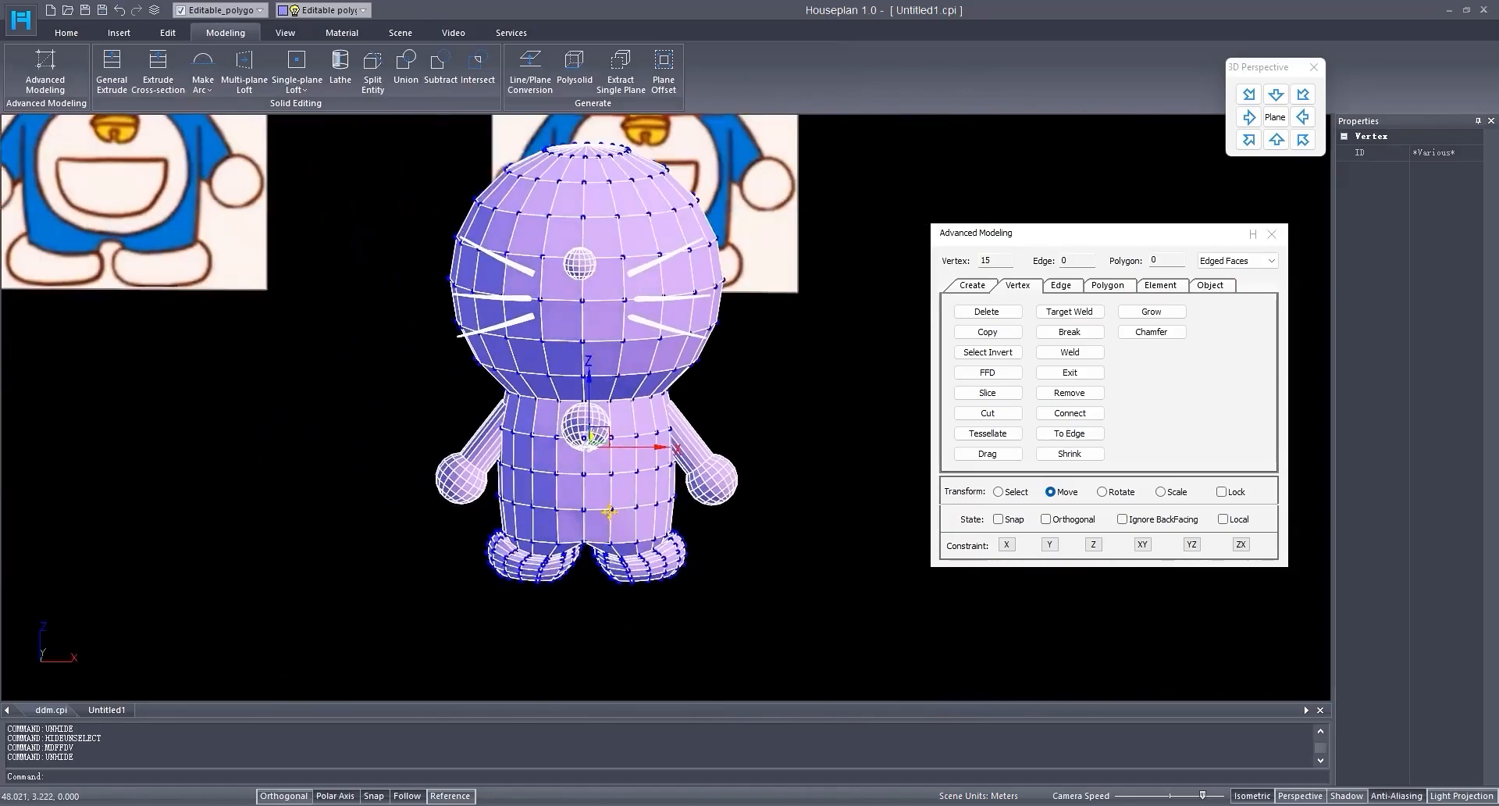
pyautogui.scroll(5, 581, 547)
pyautogui.click(1276, 140)
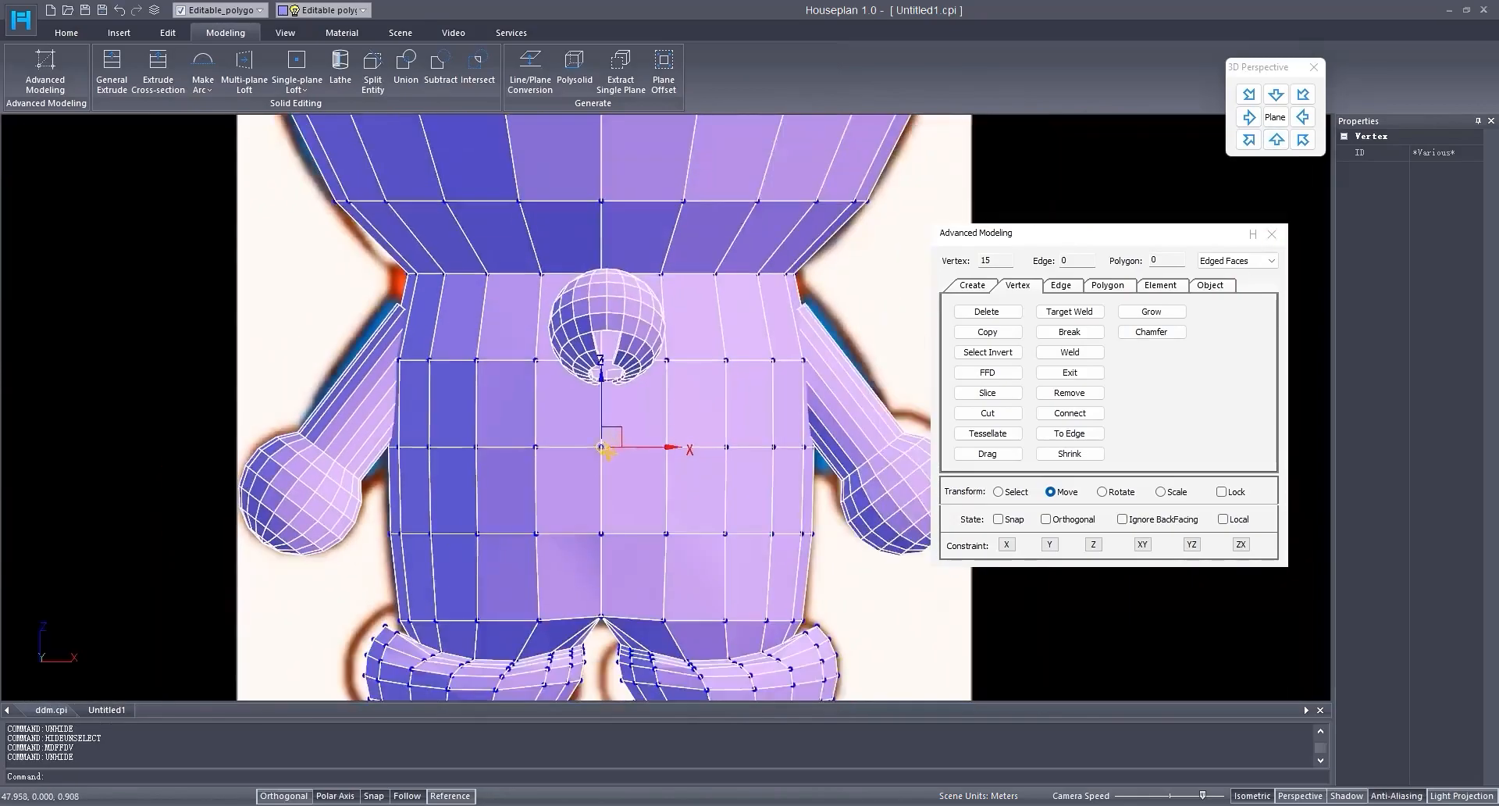
pyautogui.scroll(2, 616, 455)
pyautogui.scroll(-2, 616, 455)
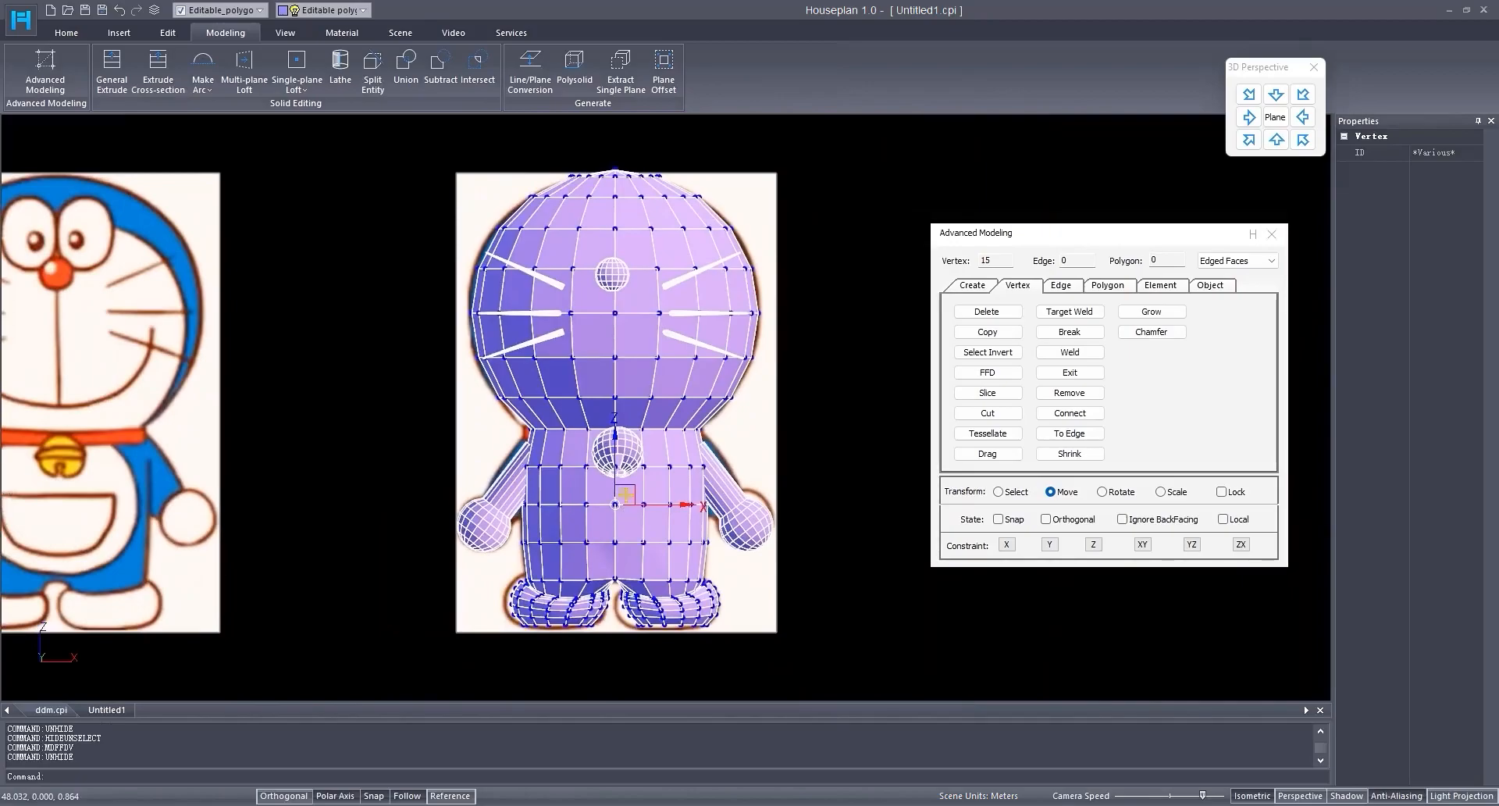
pyautogui.scroll(4, 609, 414)
pyautogui.moveTo(608, 407); pyautogui.dragTo(665, 512, button='middle')
pyautogui.scroll(-5, 664, 513)
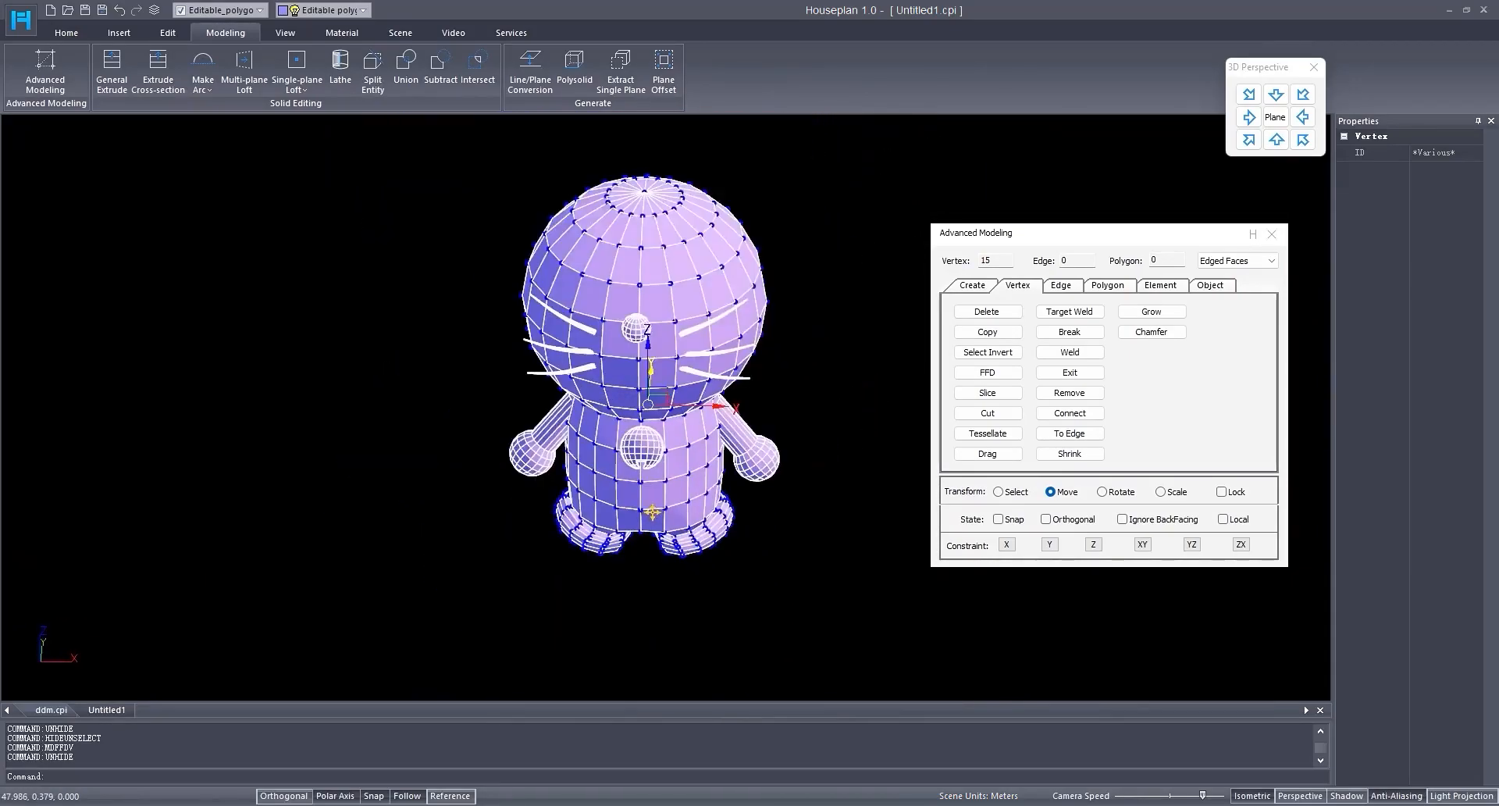
# Step: Select all parts of the character and hide the unselected reference images
pyautogui.click(975, 287)
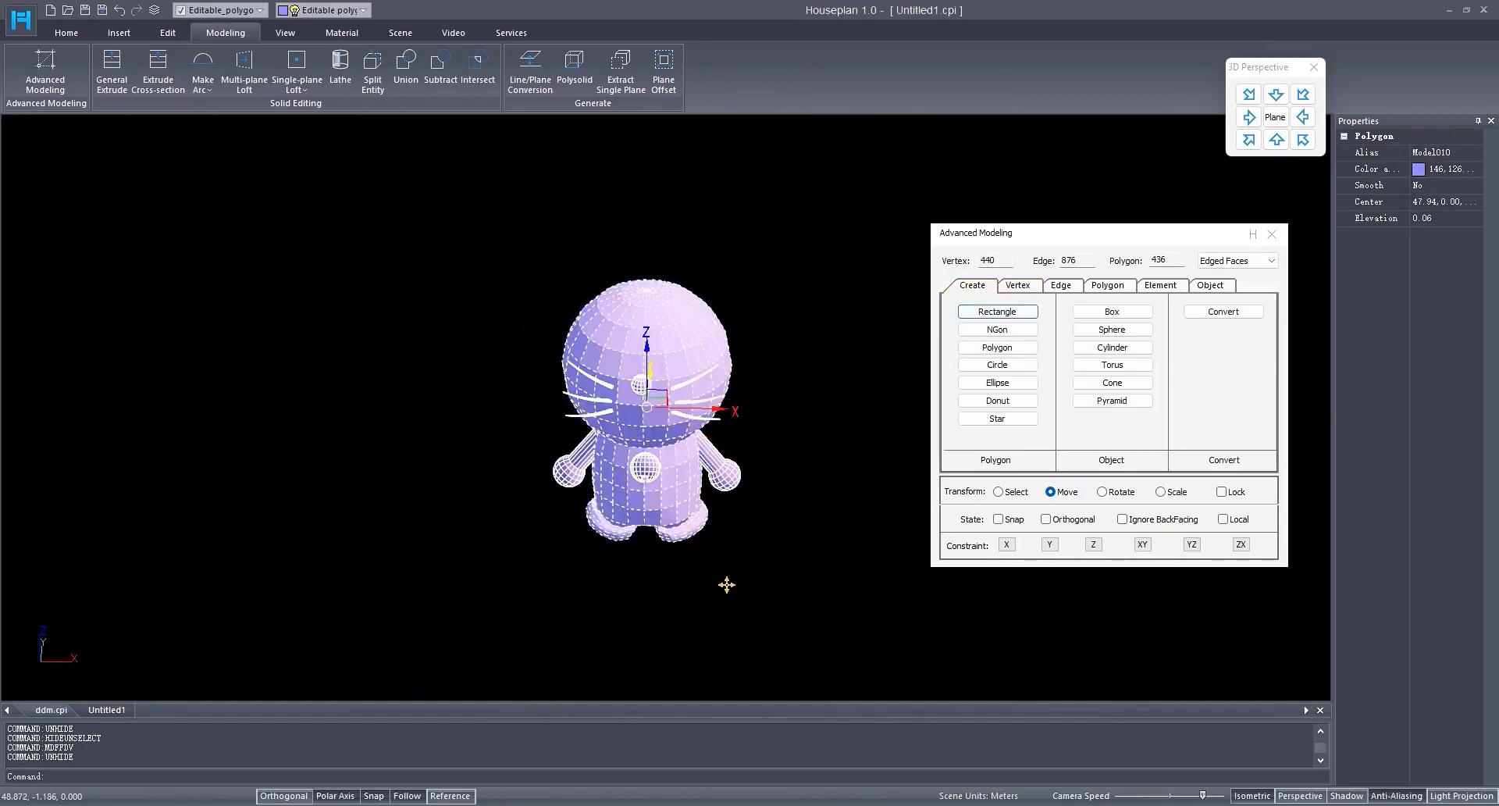
pyautogui.click(428, 218)
pyautogui.rightClick(796, 558)
pyautogui.click(854, 529)
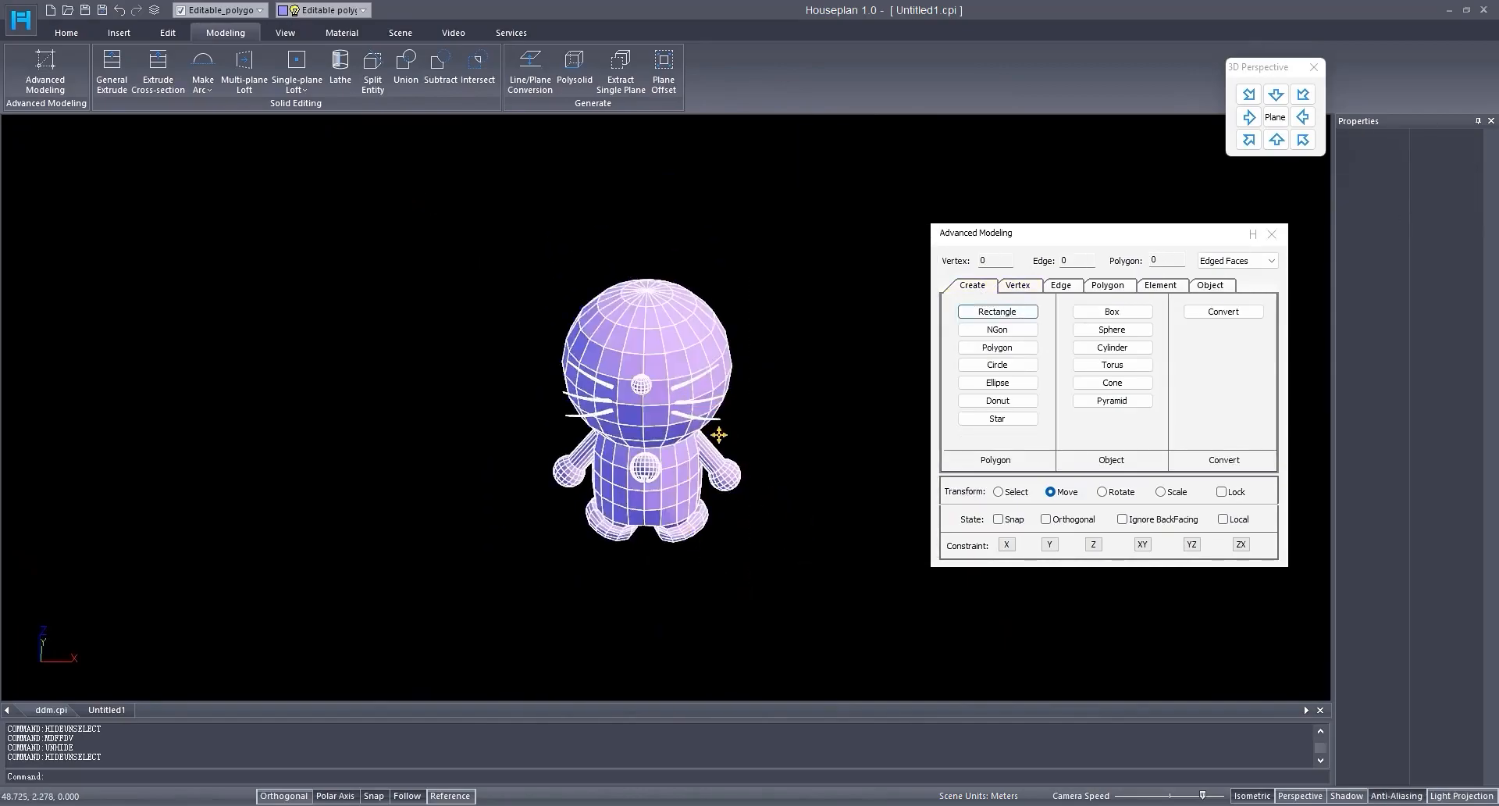
# Step: Select the full edge loop around the body's neck and extract it as a separate line with Create Shape
pyautogui.scroll(5, 619, 425)
pyautogui.click(637, 451)
pyautogui.scroll(-2, 637, 451)
pyautogui.scroll(1, 640, 452)
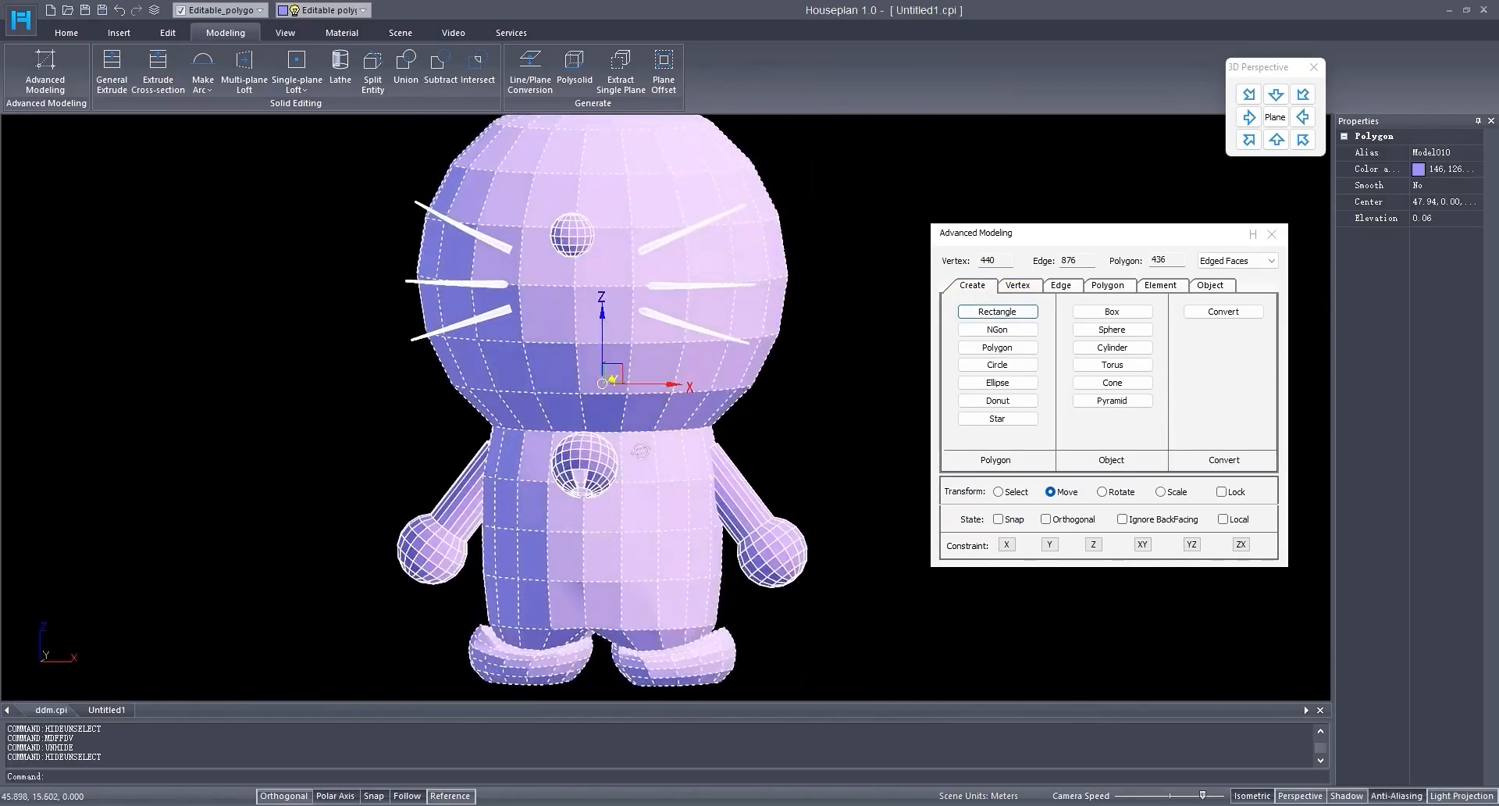
pyautogui.scroll(3, 641, 451)
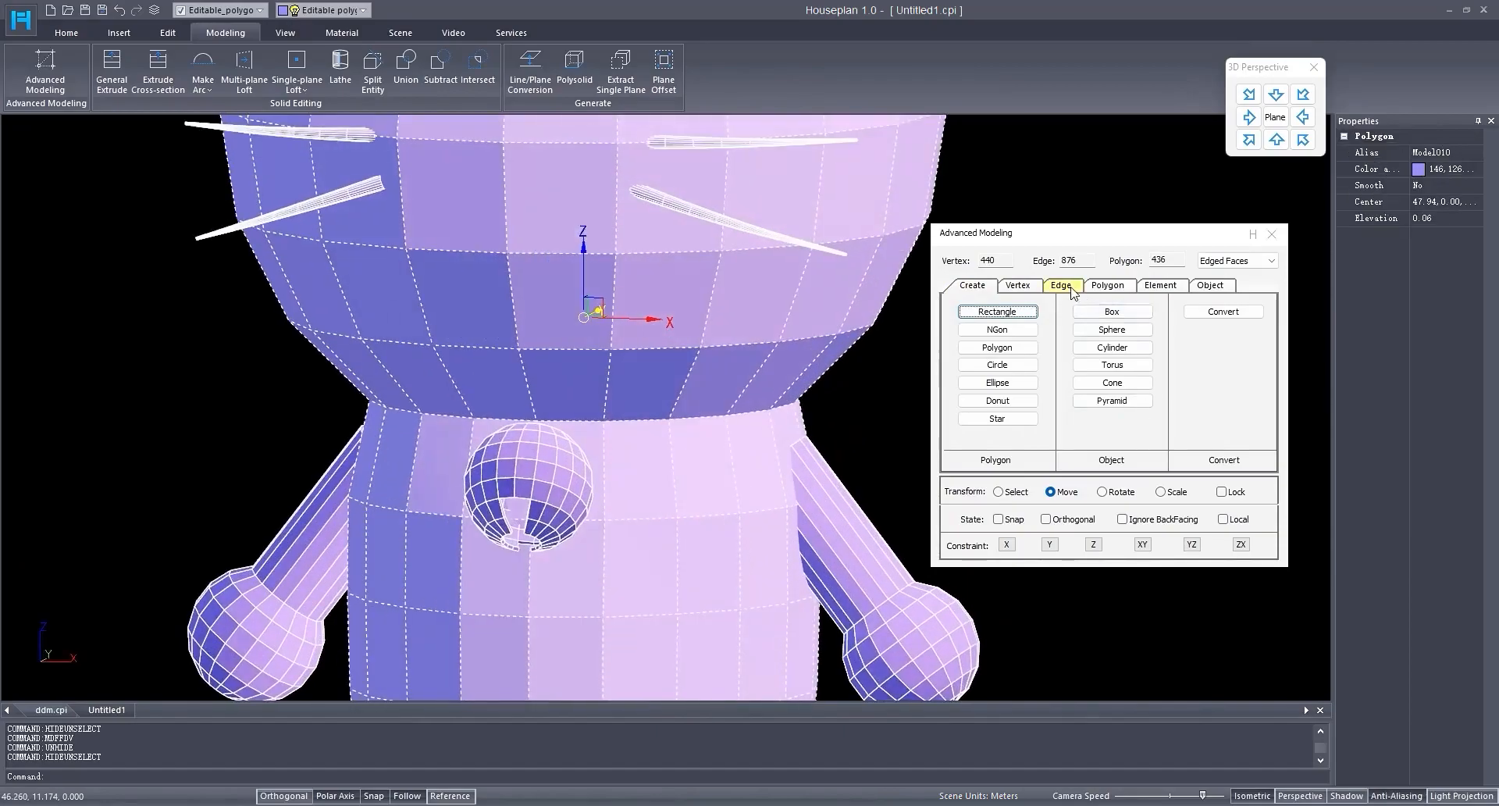
pyautogui.click(1061, 286)
pyautogui.click(641, 426)
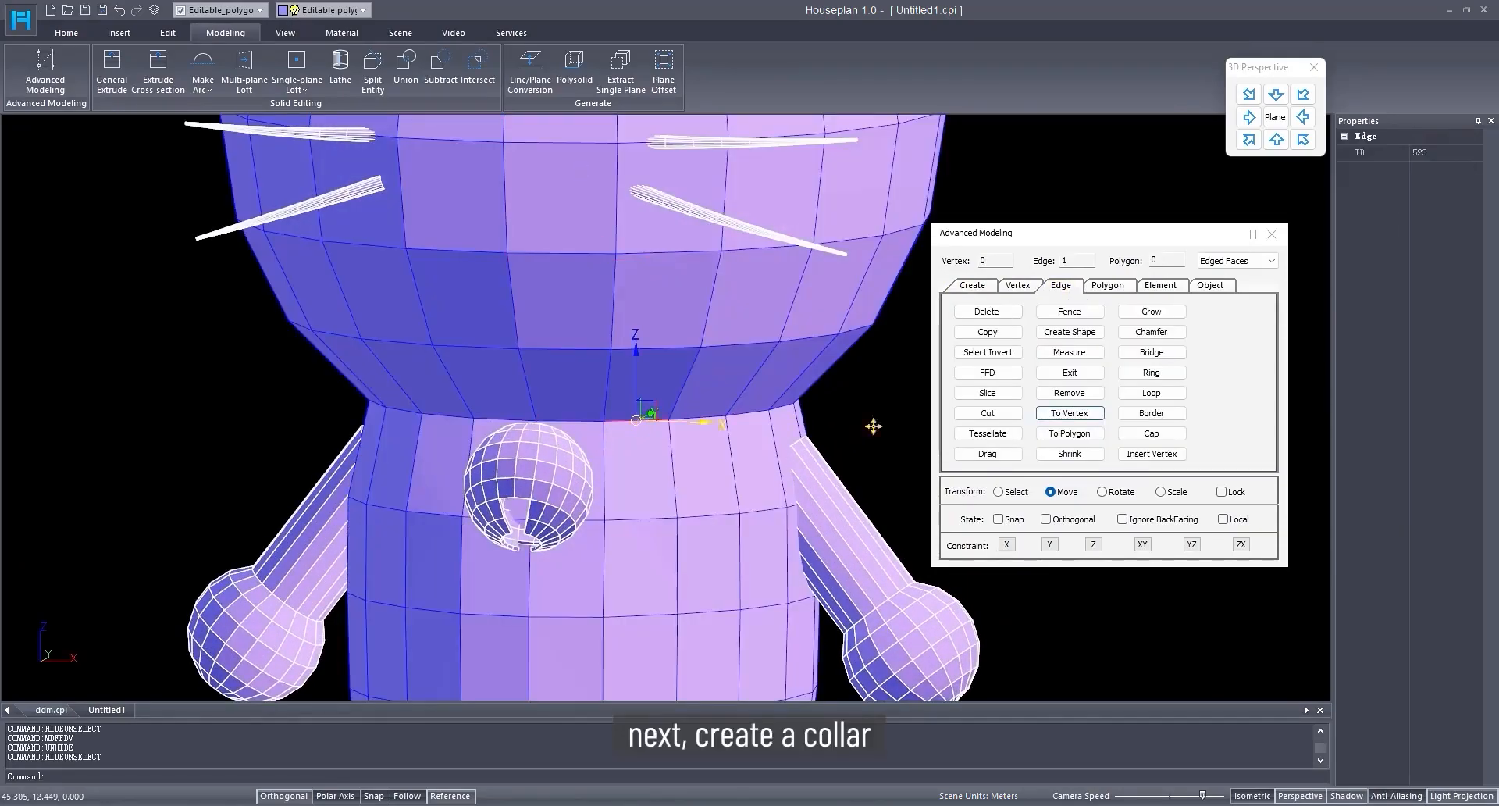
pyautogui.click(1151, 393)
pyautogui.click(1069, 332)
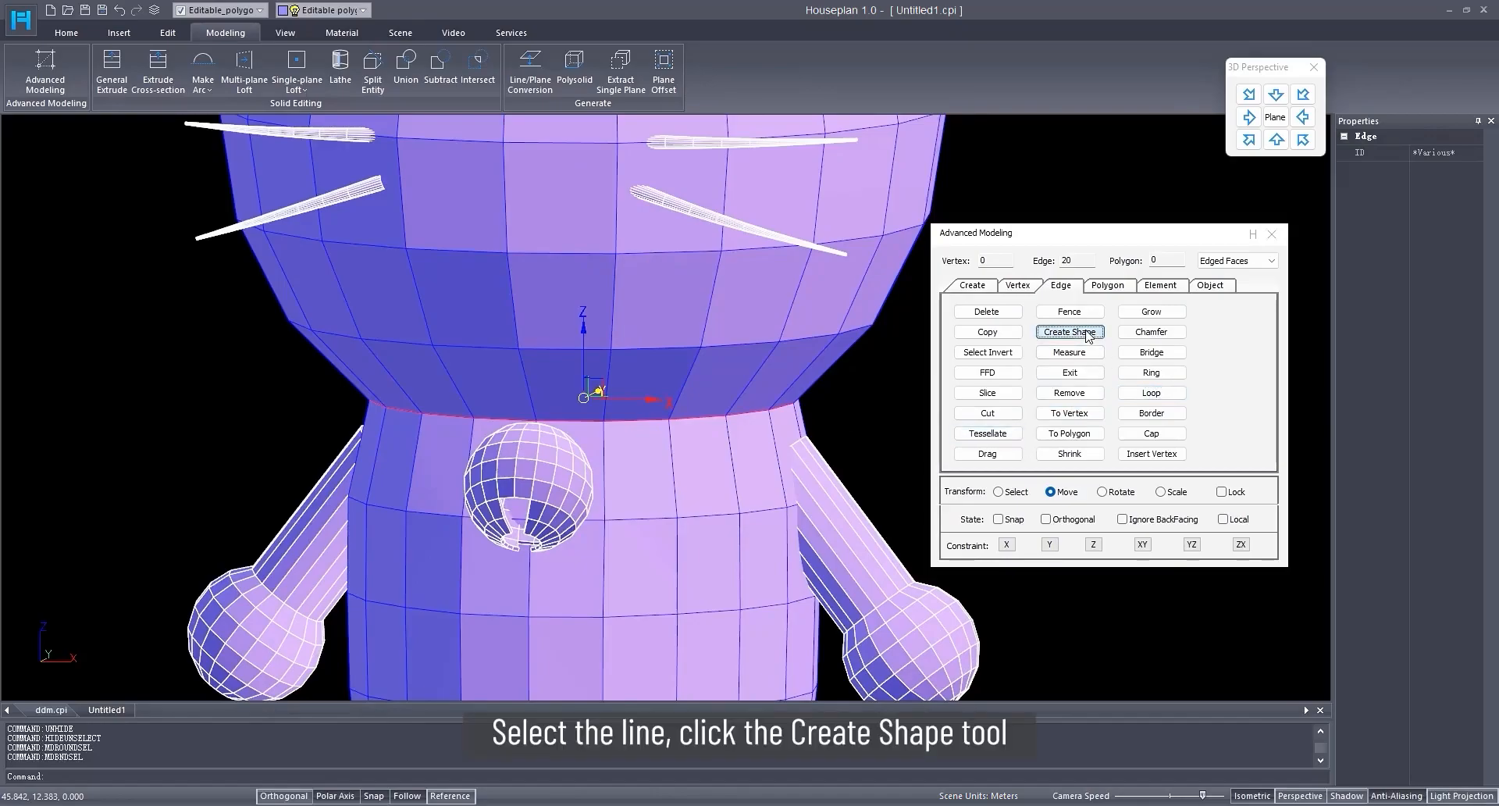
# Step: Leave edge editing and hide the body
pyautogui.click(955, 287)
pyautogui.rightClick(649, 486)
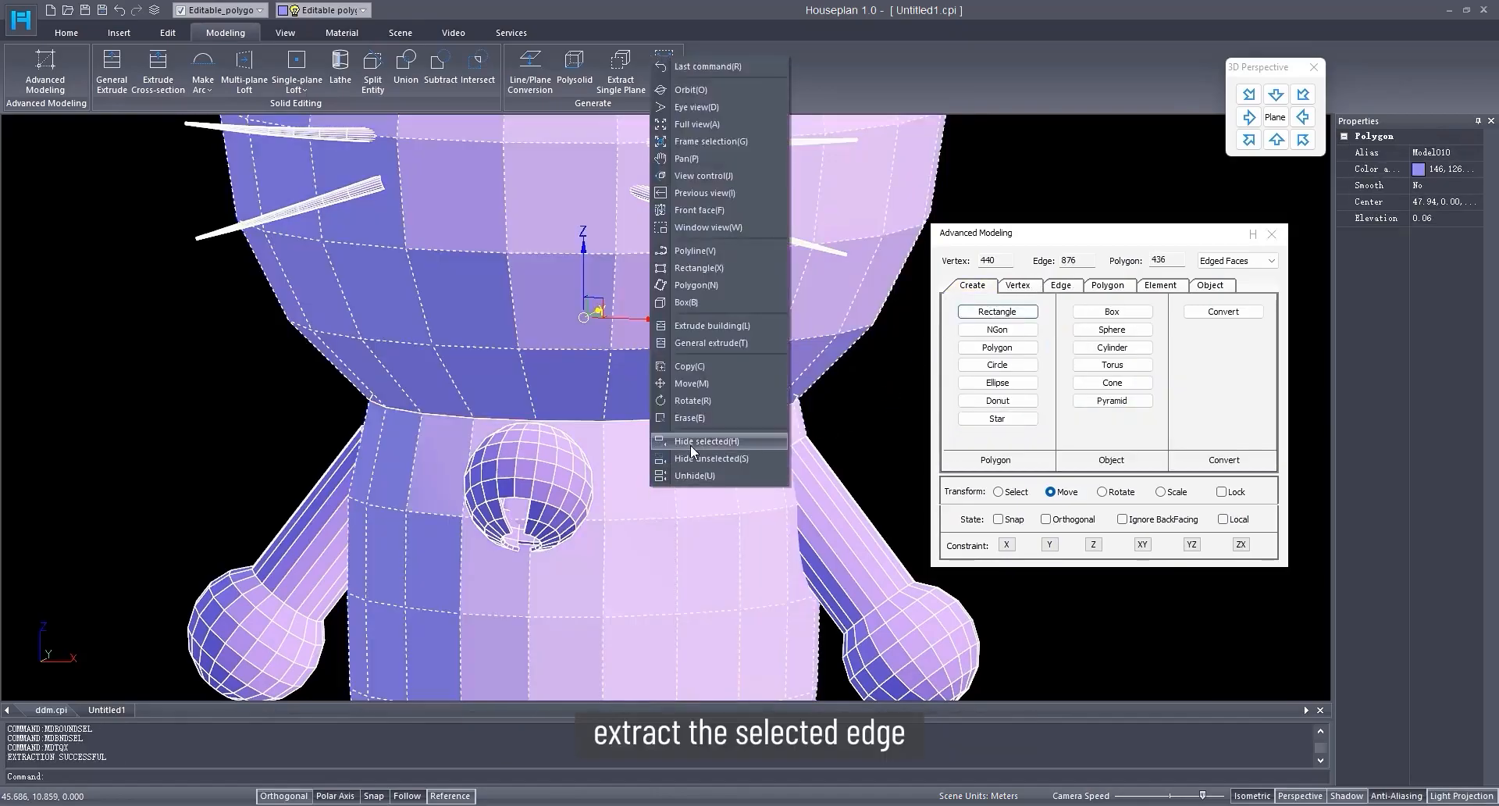
pyautogui.click(690, 445)
# Step: Create an NGon of radius 0.1 beside the model and set its number of sides to 8
pyautogui.click(997, 329)
pyautogui.scroll(-5, 834, 402)
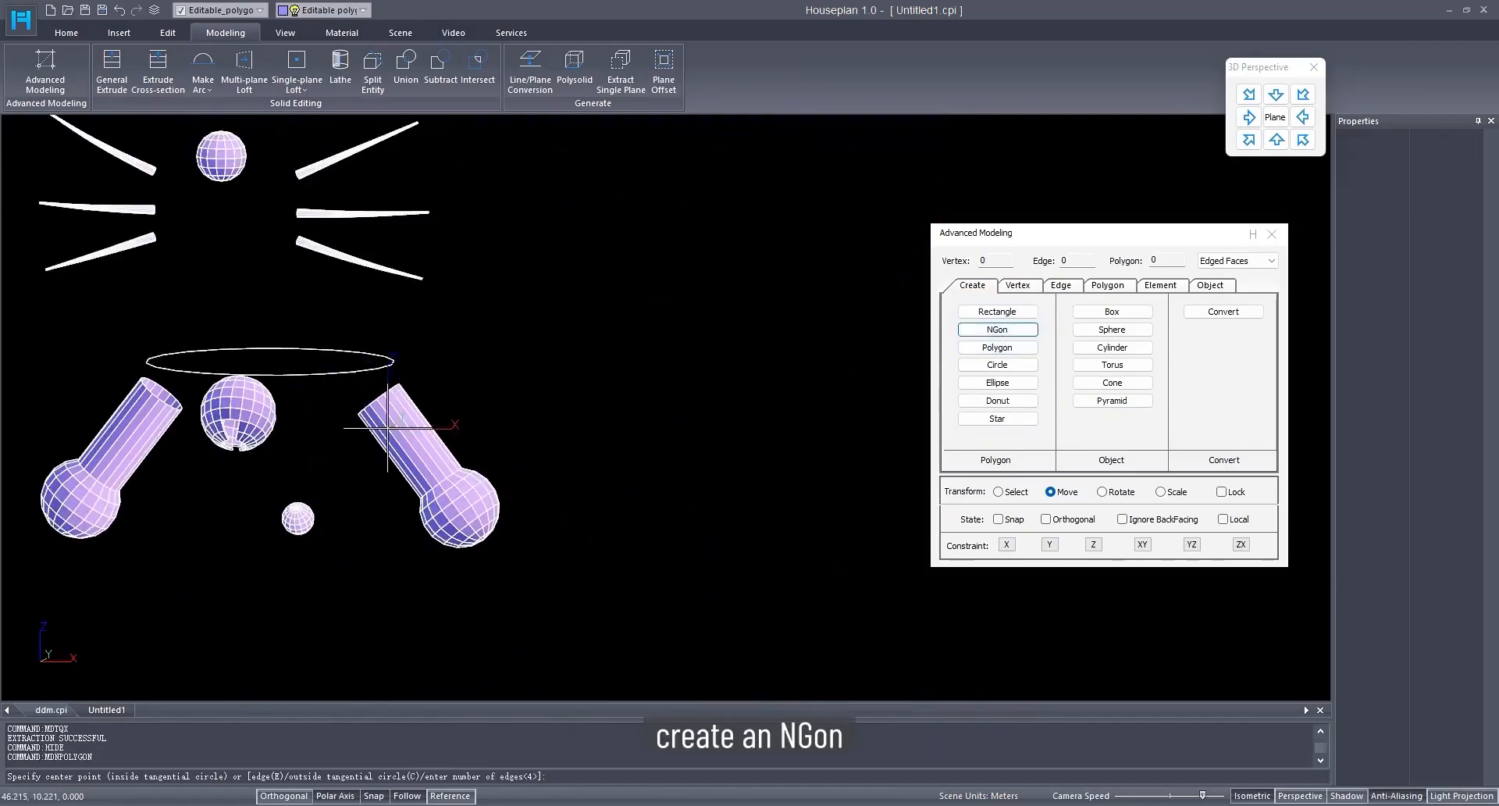
pyautogui.click(640, 430)
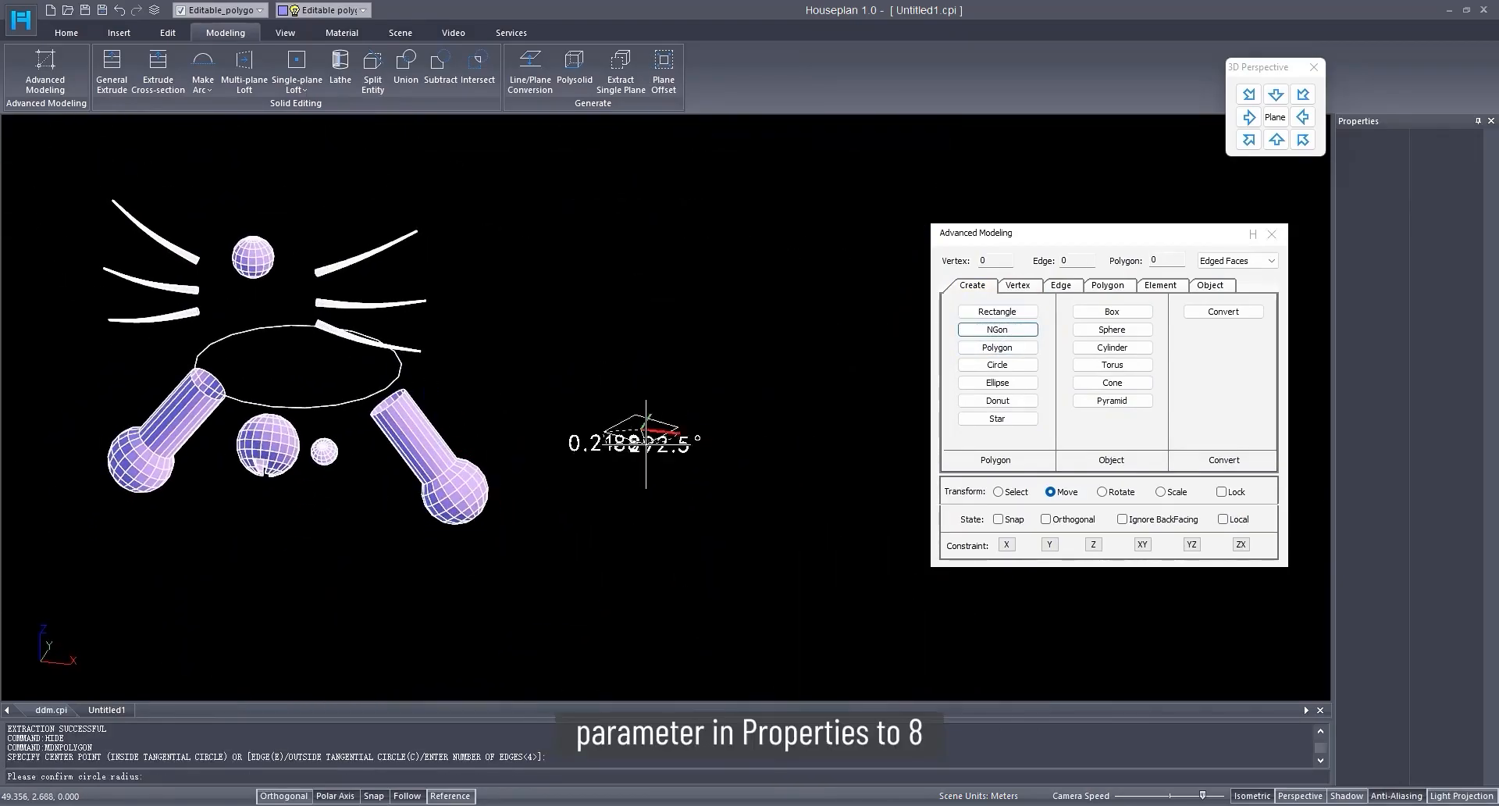
pyautogui.press('Return')
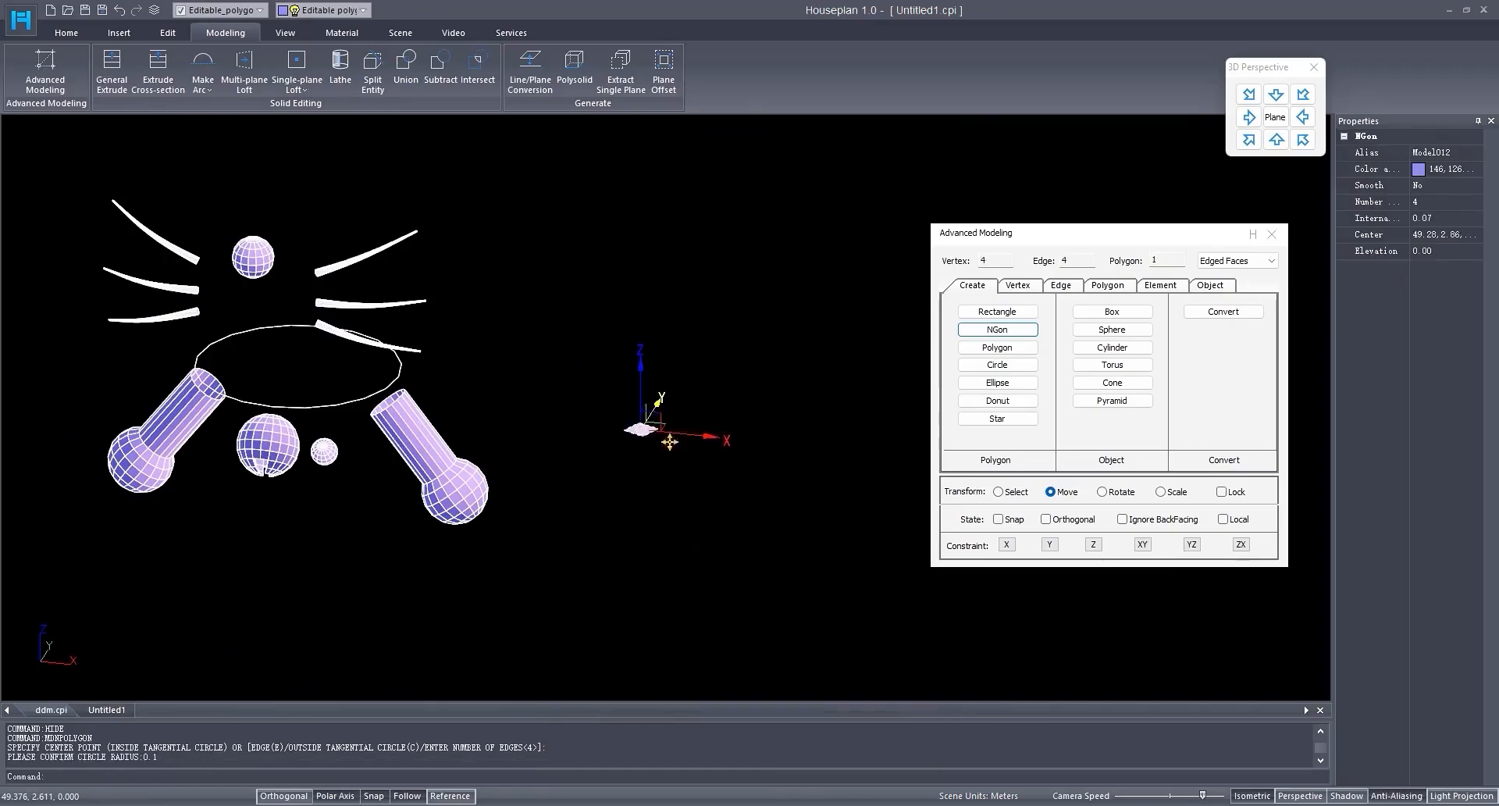
pyautogui.click(1413, 203)
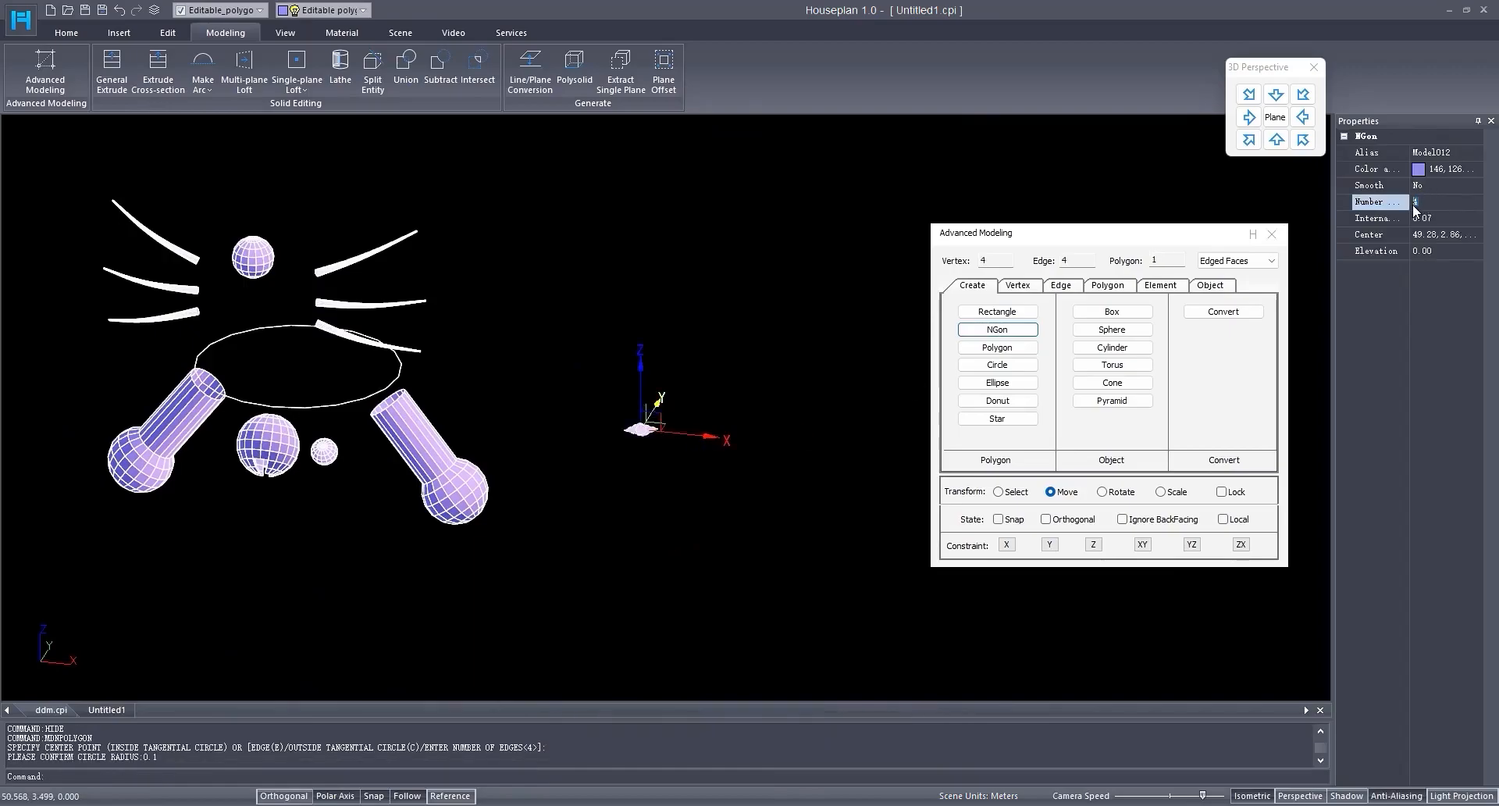
# Step: Loft the eight-sided polygon along the extracted neck line with Path set to 1 and apply it as the collar
pyautogui.click(1223, 287)
pyautogui.click(1156, 352)
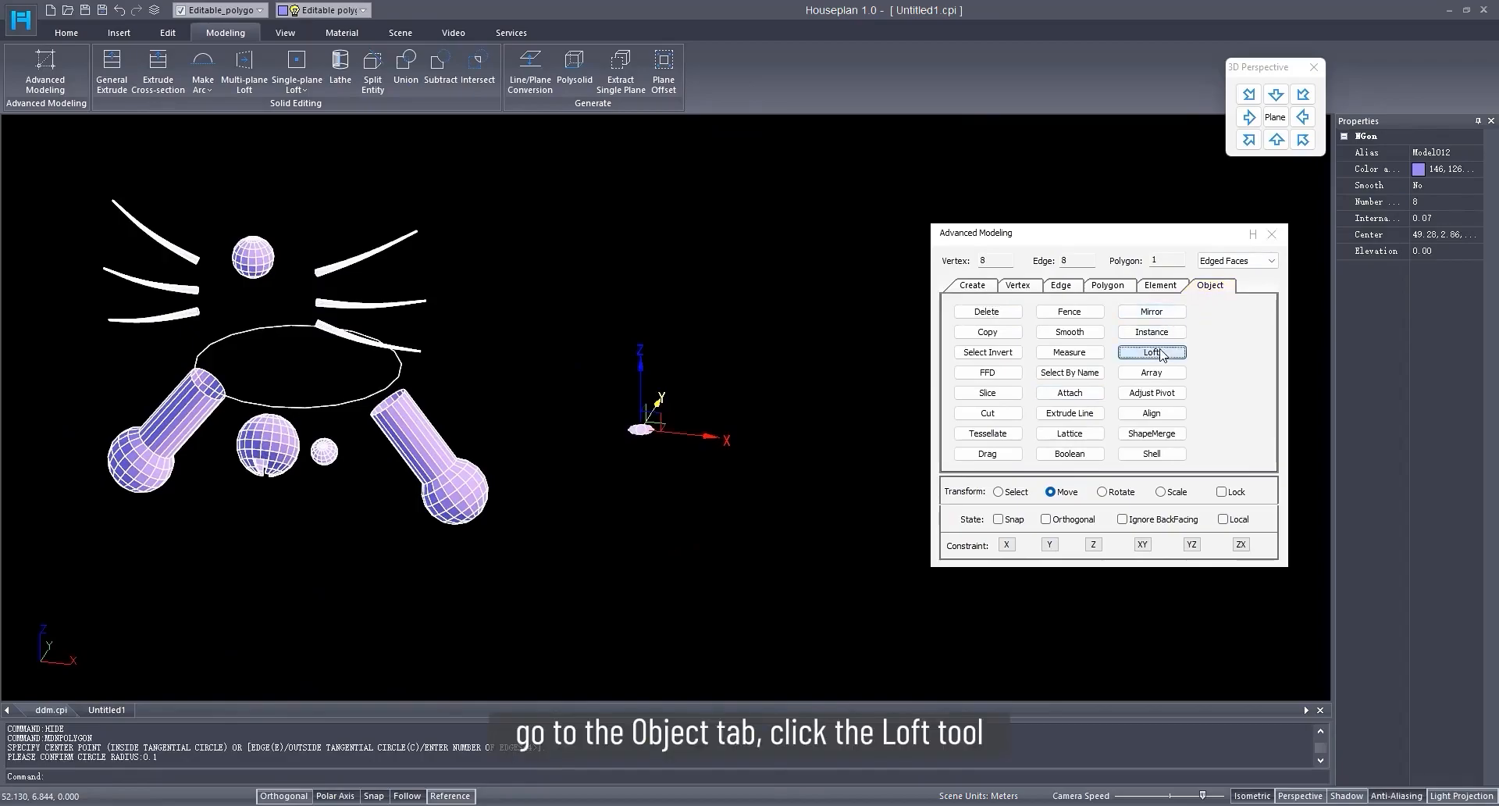
pyautogui.click(815, 274)
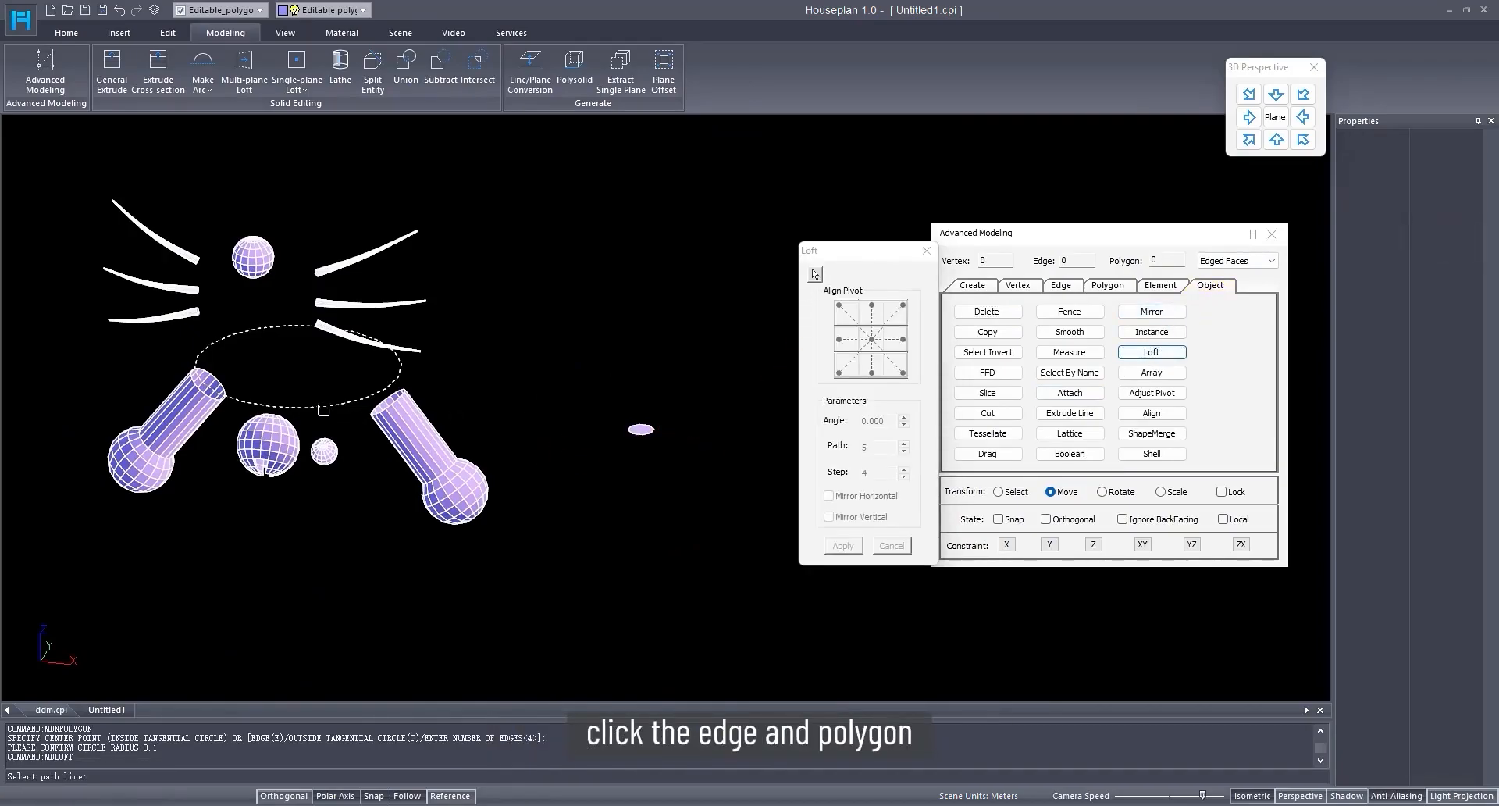
pyautogui.click(323, 410)
pyautogui.click(641, 430)
pyautogui.click(903, 451)
pyautogui.click(903, 451)
pyautogui.click(904, 451)
pyautogui.click(903, 452)
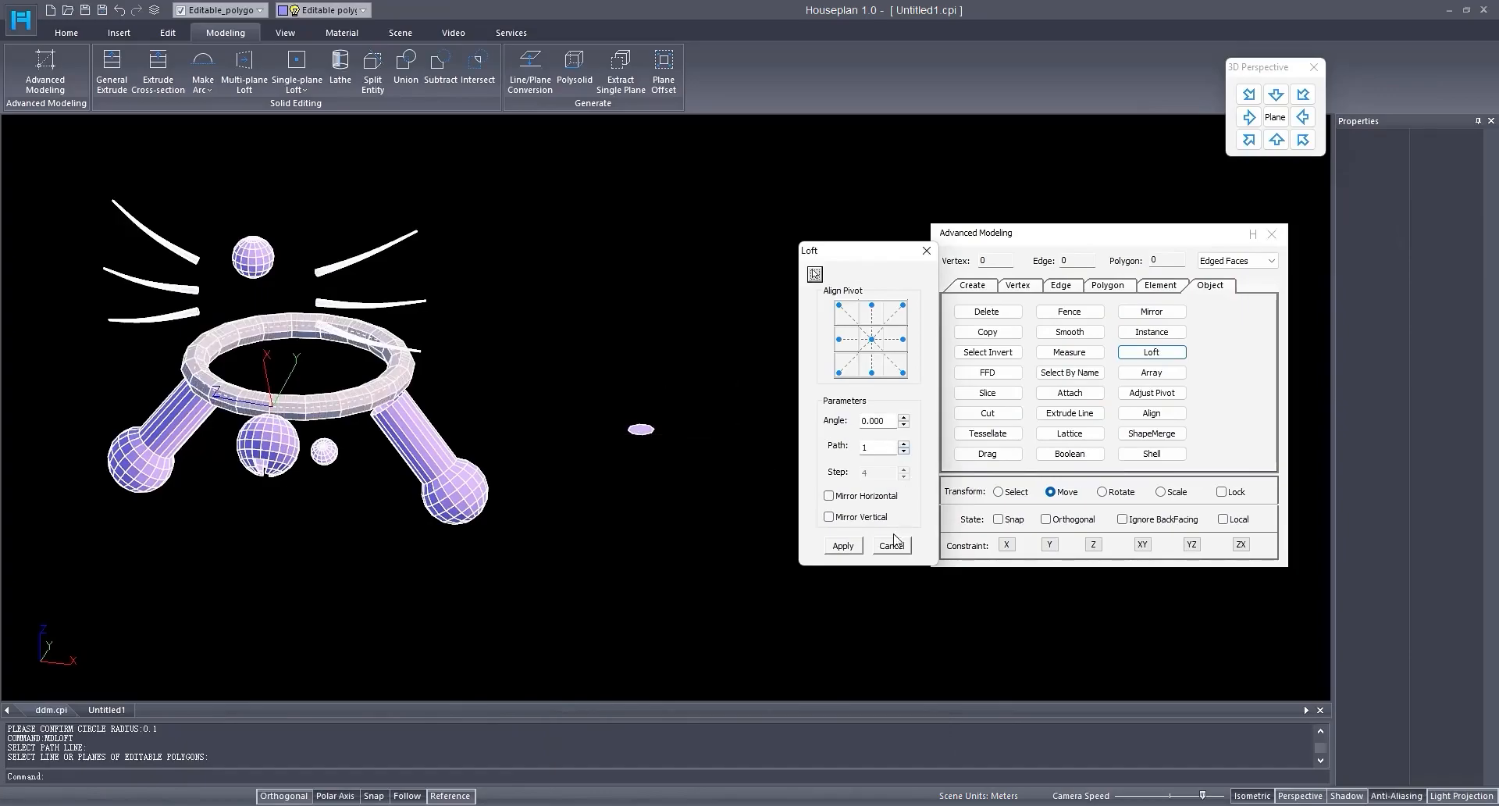
pyautogui.click(843, 546)
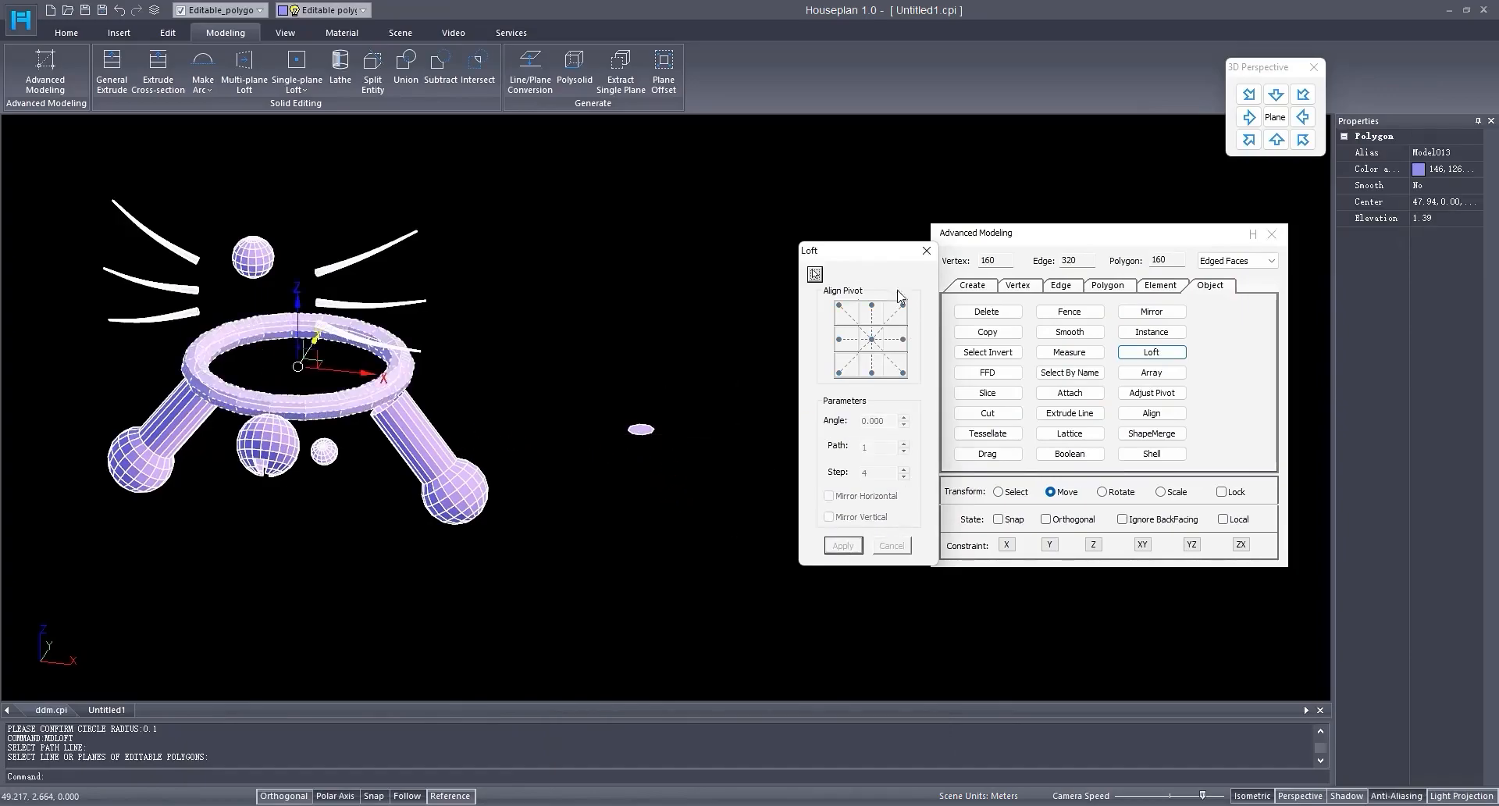
pyautogui.click(926, 251)
# Step: Hide the lofted collar and erase the neck line and the NGon profile used for the loft
pyautogui.rightClick(453, 430)
pyautogui.click(509, 399)
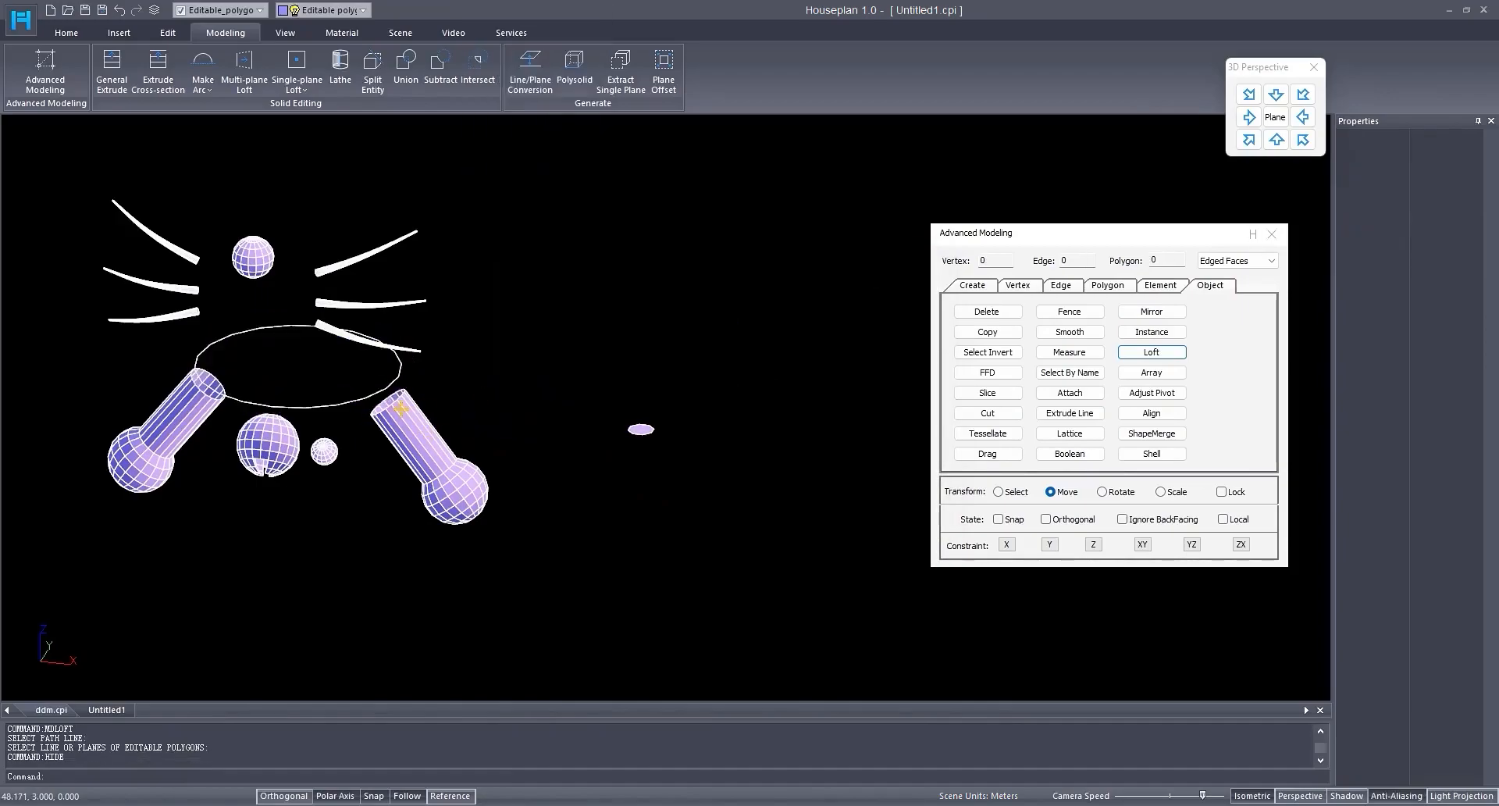
pyautogui.click(969, 286)
pyautogui.click(600, 373)
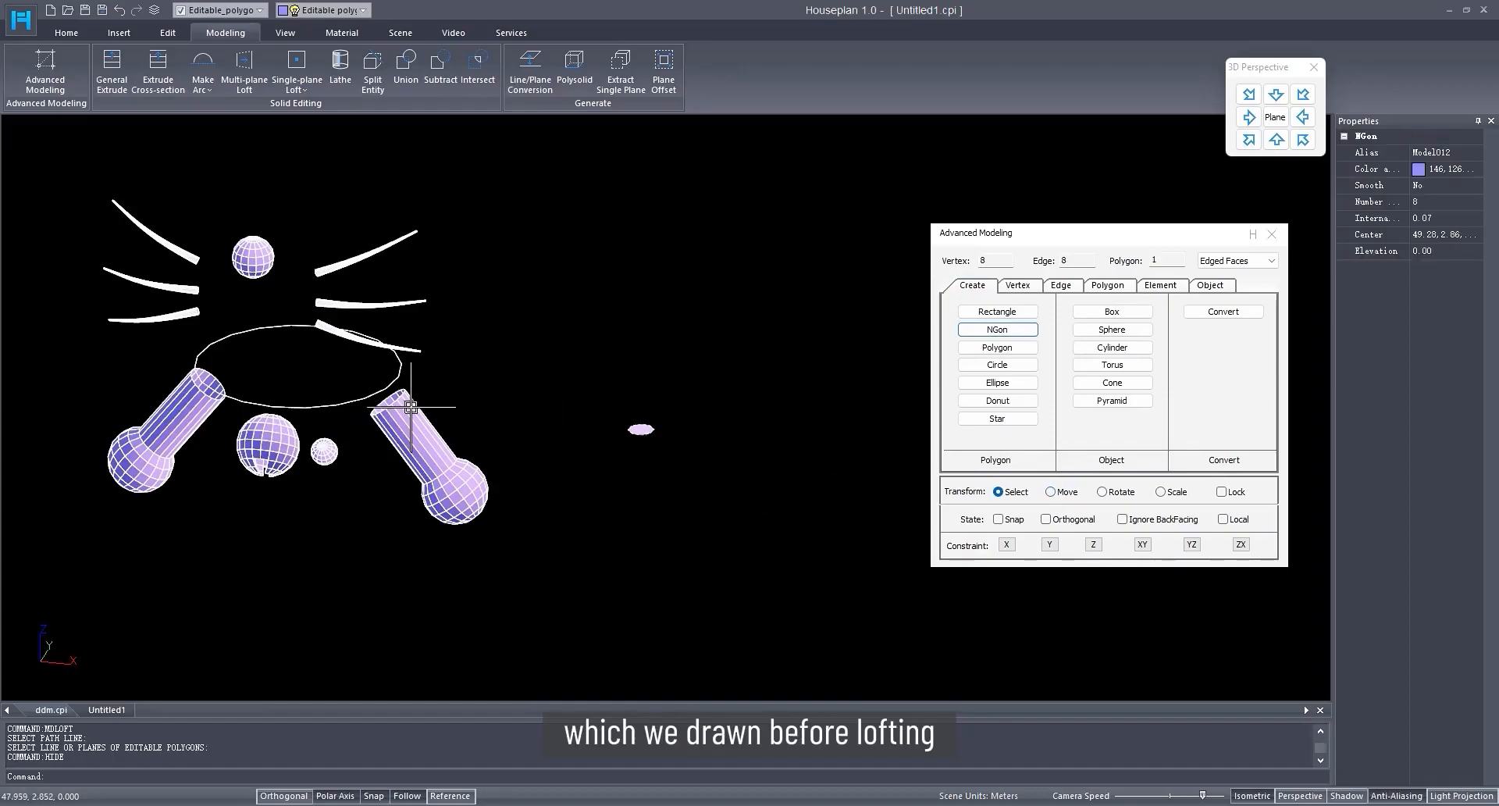
pyautogui.click(321, 407)
pyautogui.write('e')
pyautogui.press('Return')
# Step: Unhide all hidden parts of the character and the reference images
pyautogui.rightClick(526, 545)
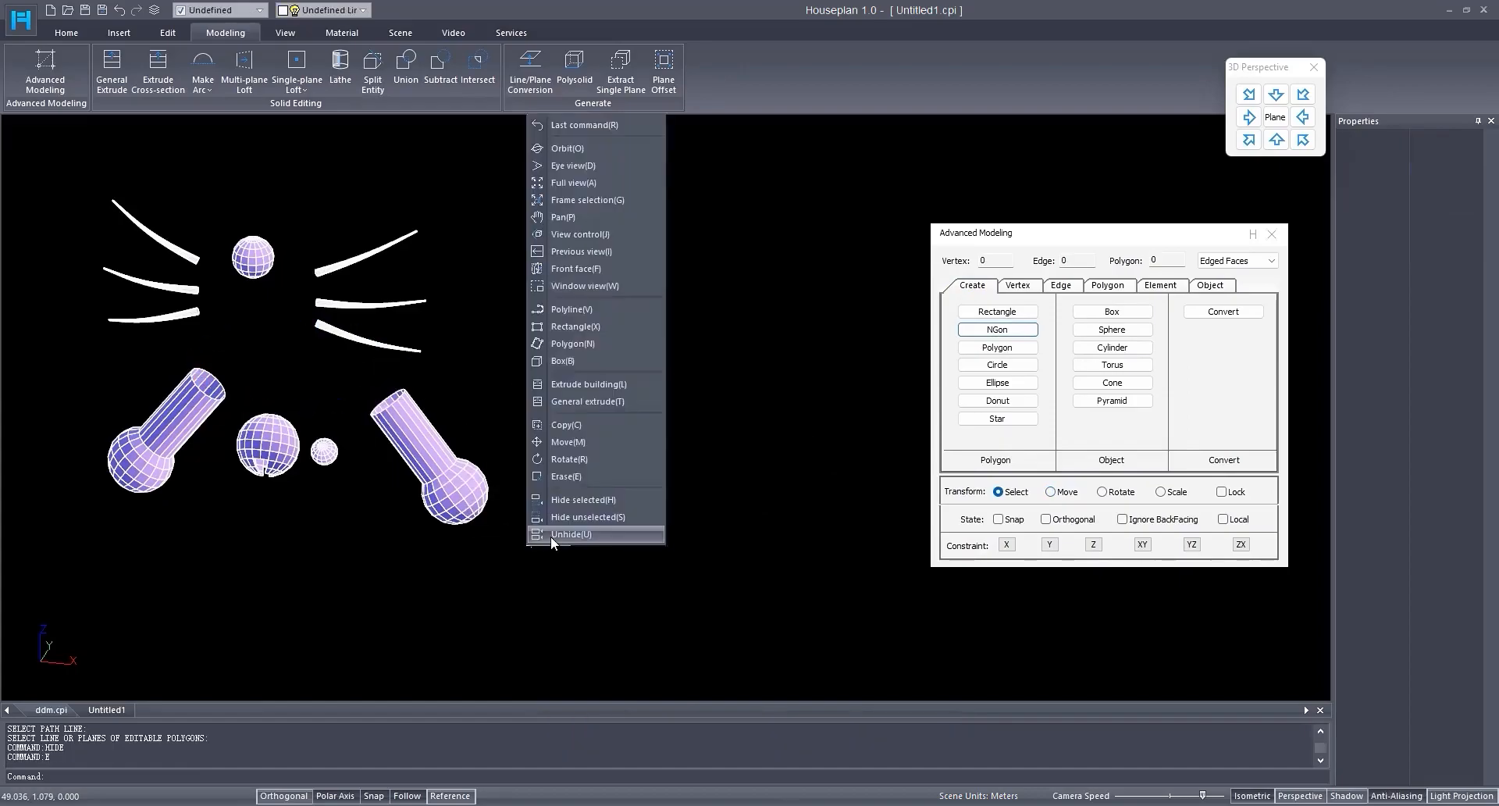
pyautogui.click(550, 535)
pyautogui.scroll(-3, 559, 511)
pyautogui.scroll(-5, 602, 457)
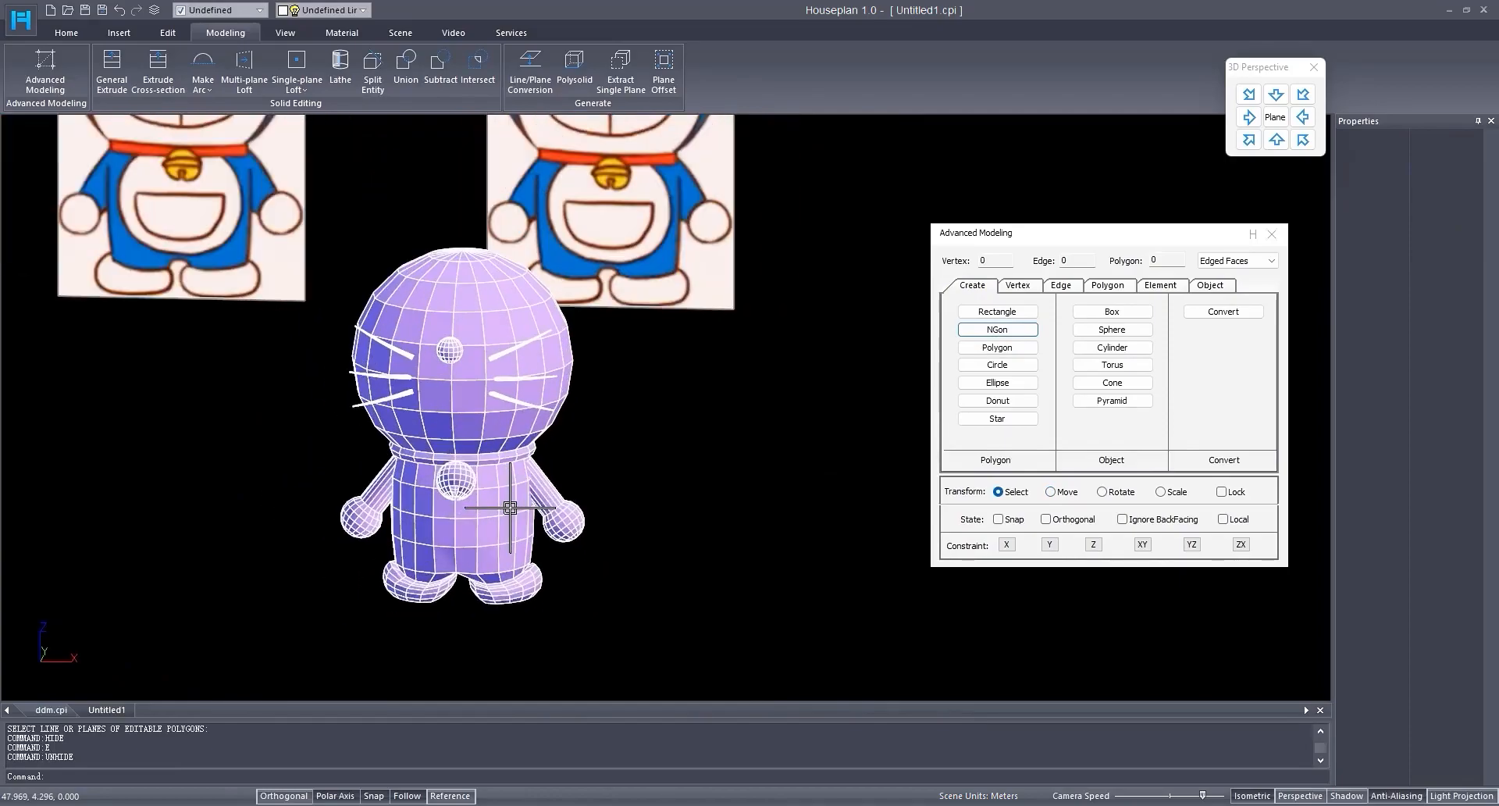
pyautogui.scroll(3, 510, 508)
# Step: Use Attach with the body as the main object and pick the bell, both arms and the collar
pyautogui.click(1220, 288)
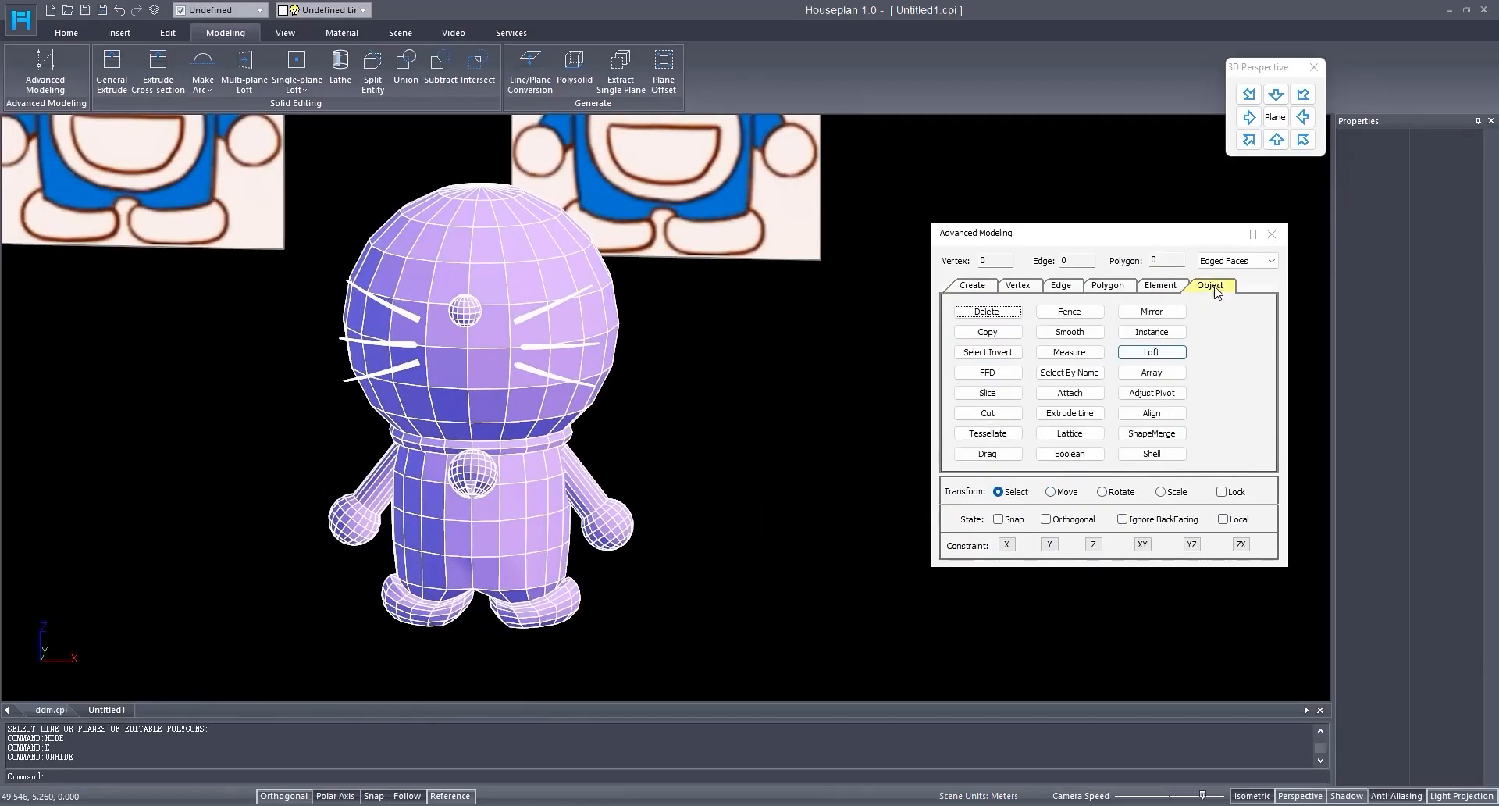
pyautogui.click(1089, 399)
pyautogui.click(485, 557)
pyautogui.scroll(3, 481, 500)
pyautogui.click(467, 485)
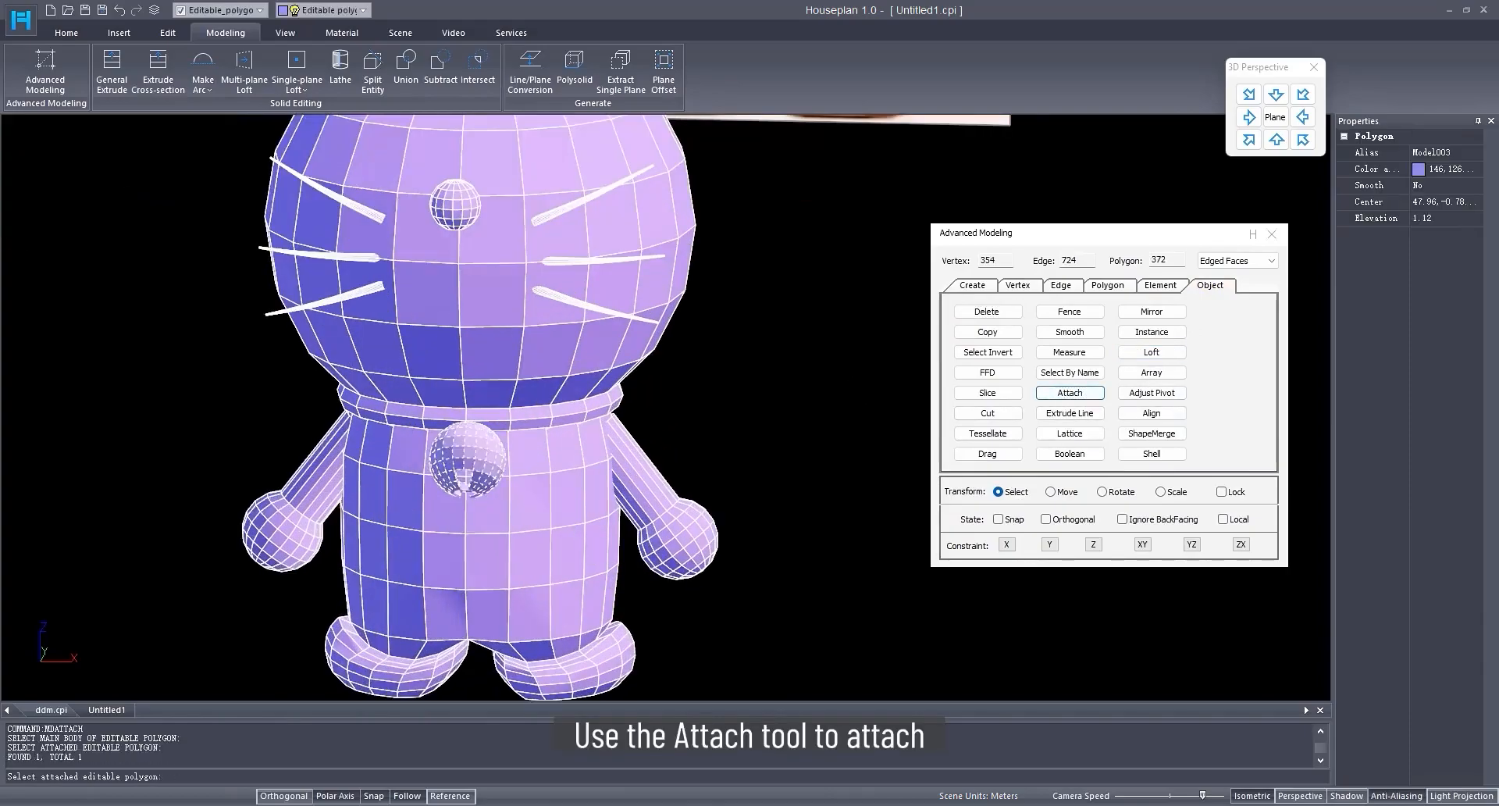
pyautogui.click(320, 490)
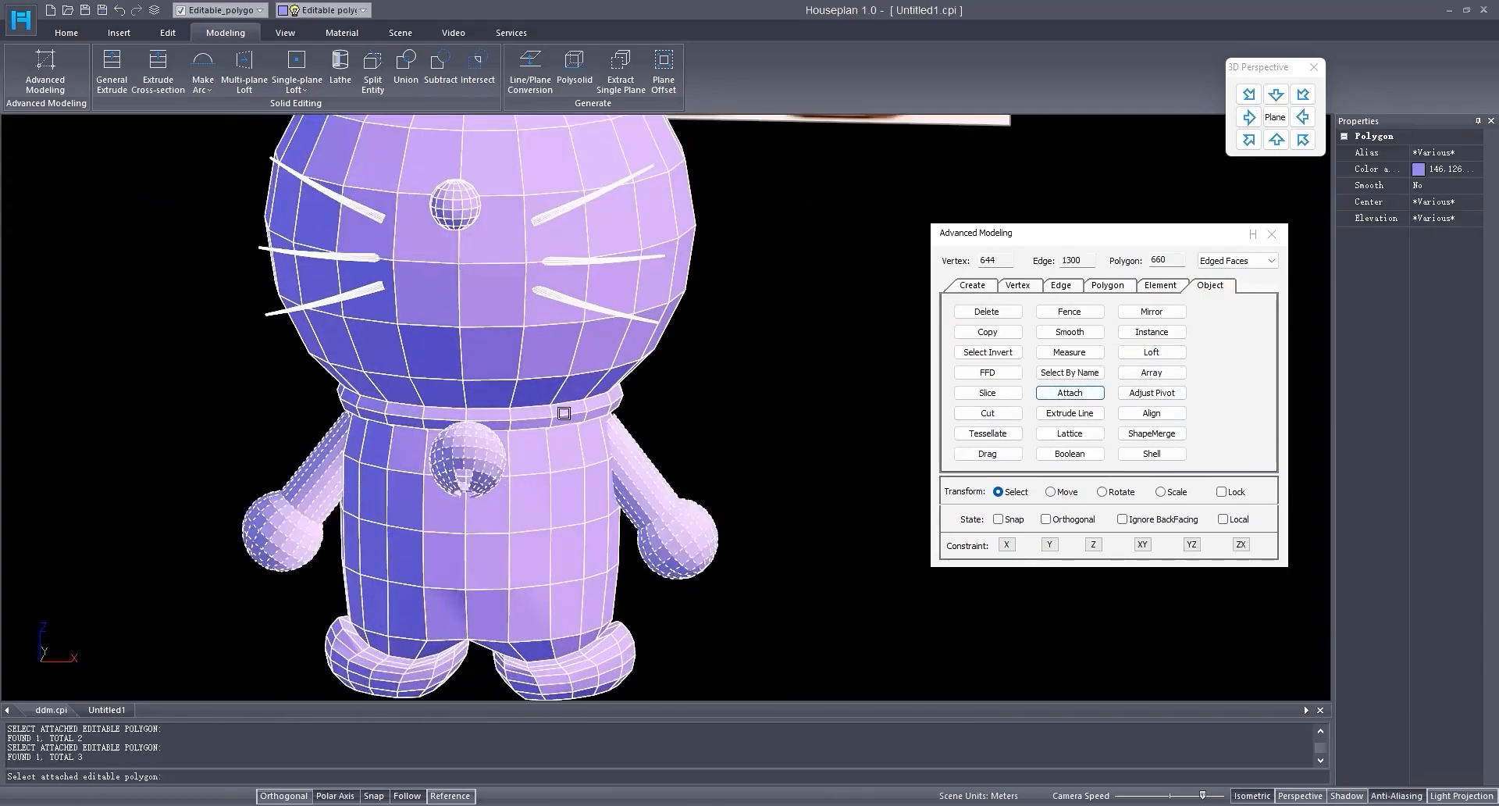
pyautogui.click(572, 419)
# Step: Add the head, nose, whiskers and tail to the attachment and complete the merge into one object
pyautogui.moveTo(547, 276); pyautogui.dragTo(537, 351, button='middle')
pyautogui.scroll(1, 536, 351)
pyautogui.click(426, 248)
pyautogui.click(559, 331)
pyautogui.click(307, 335)
pyautogui.scroll(-2, 352, 365)
pyautogui.keyDown('shift'); pyautogui.moveTo(486, 452); pyautogui.dragTo(703, 375, button='middle'); pyautogui.keyUp('shift')
pyautogui.moveTo(703, 375); pyautogui.dragTo(709, 419, button='middle')
pyautogui.scroll(2, 709, 420)
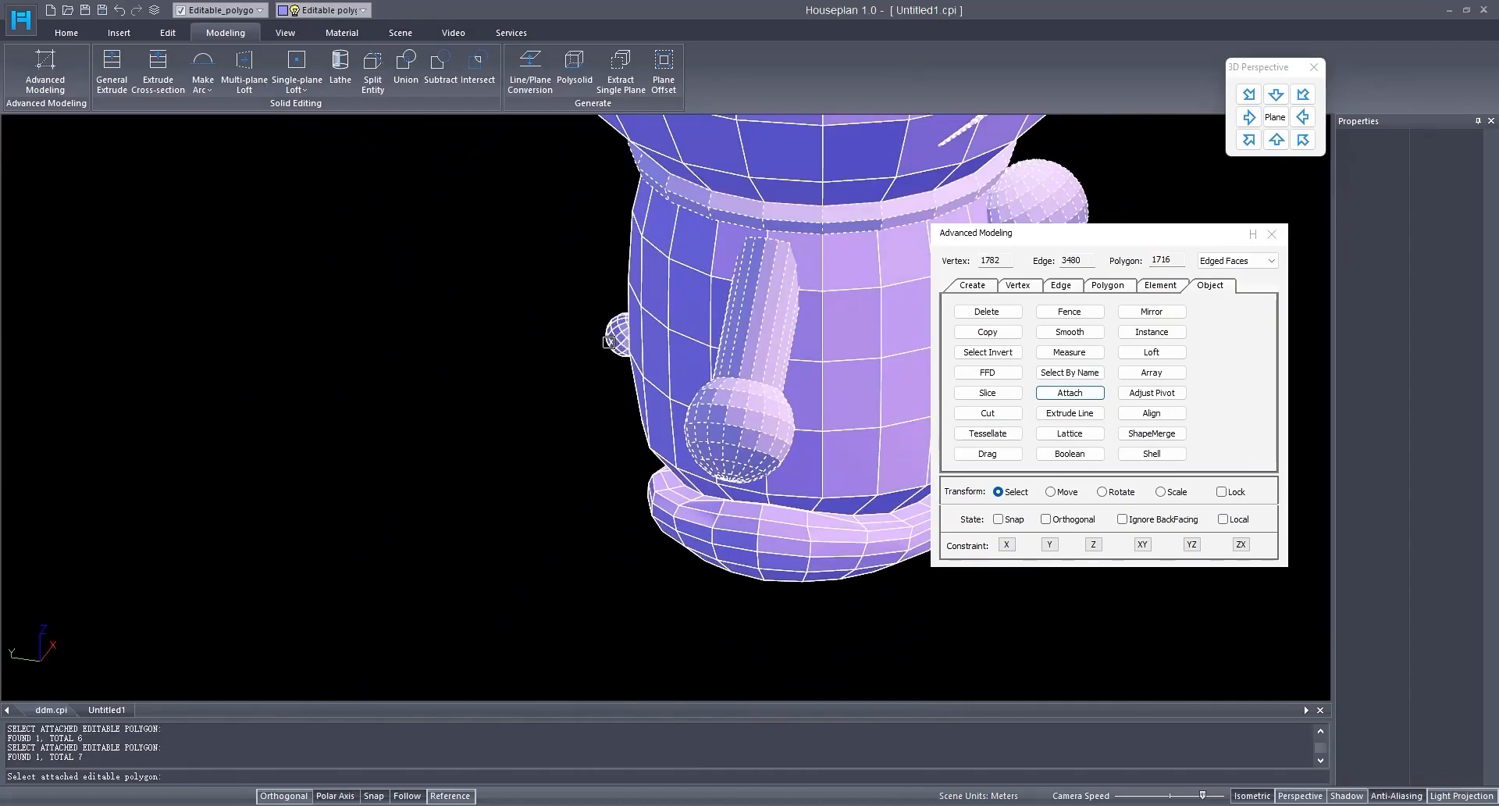
pyautogui.press('Return')
# Step: Hide everything except the merged character and show it in front view, clear of the modeling dialog
pyautogui.scroll(-5, 617, 351)
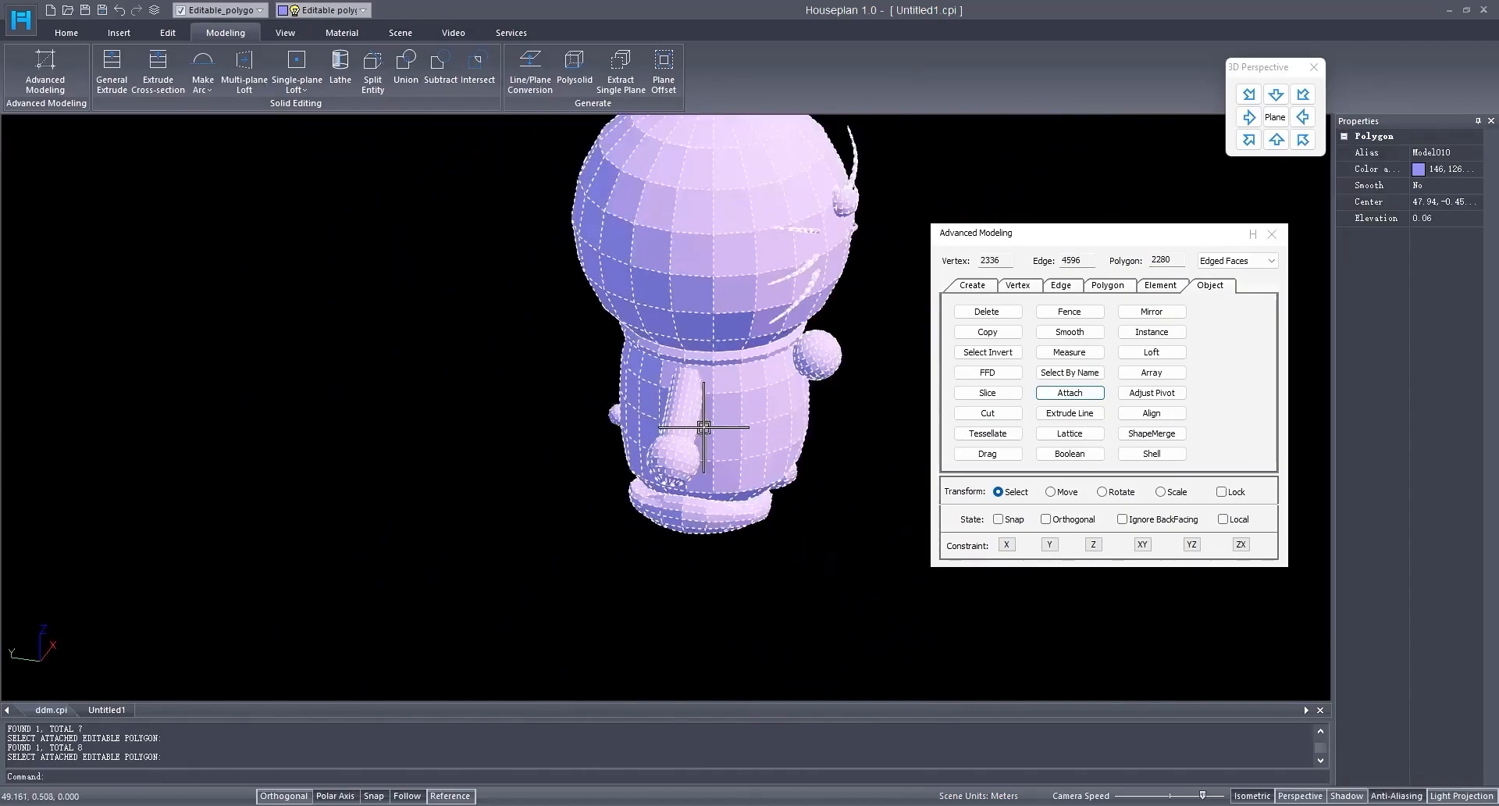
pyautogui.rightClick(785, 506)
pyautogui.click(812, 488)
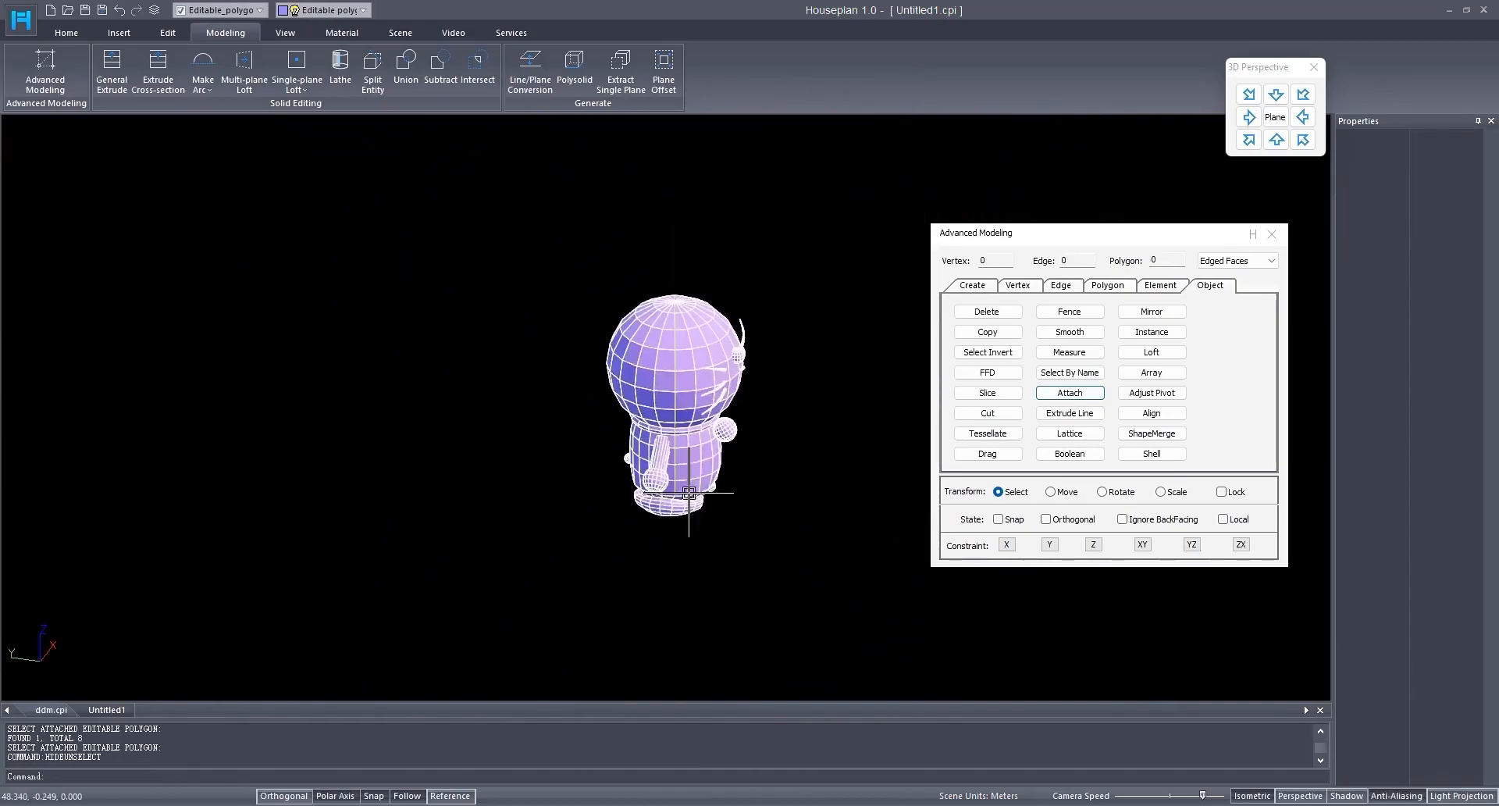
pyautogui.click(1268, 142)
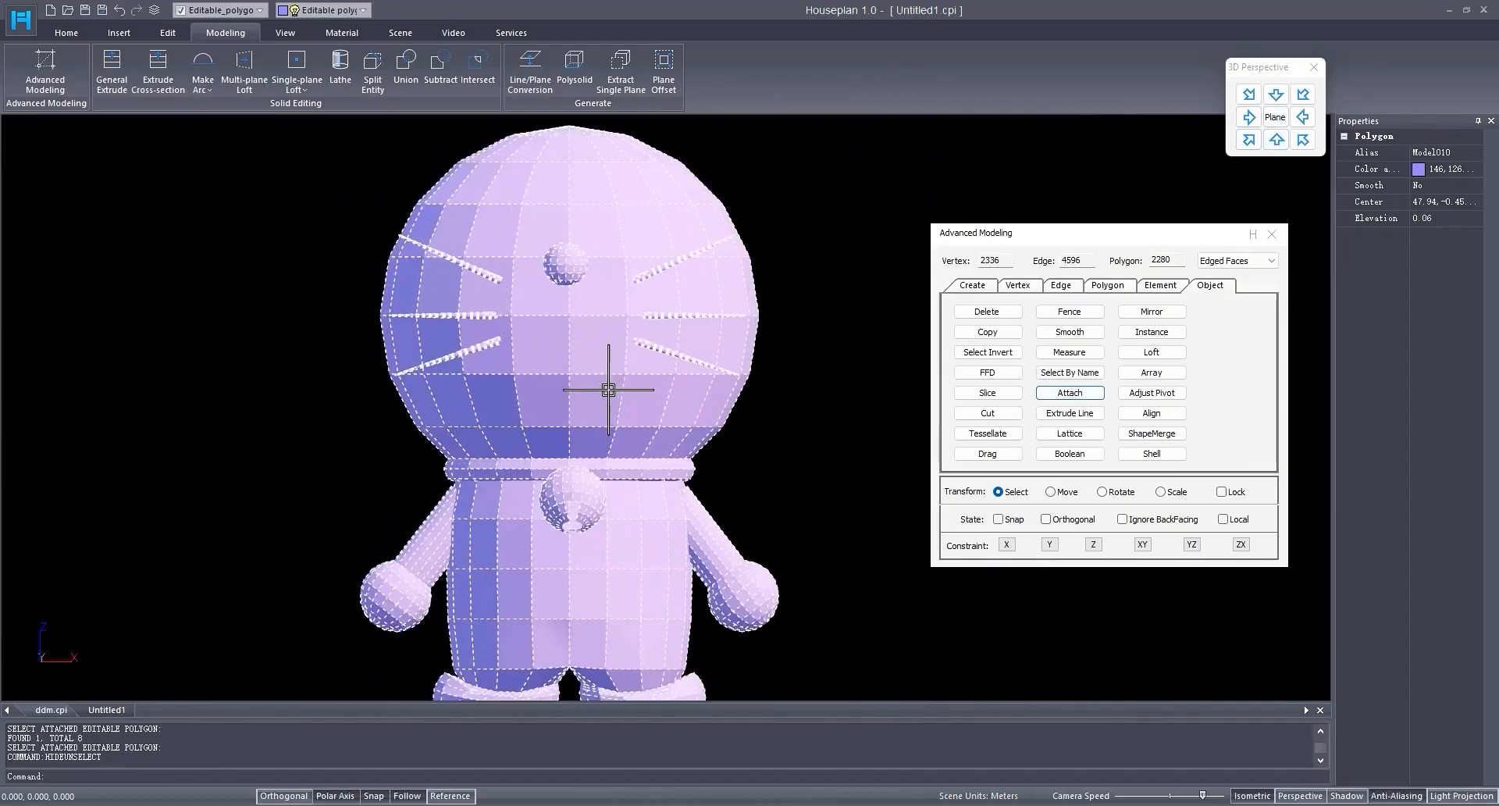
pyautogui.click(1277, 140)
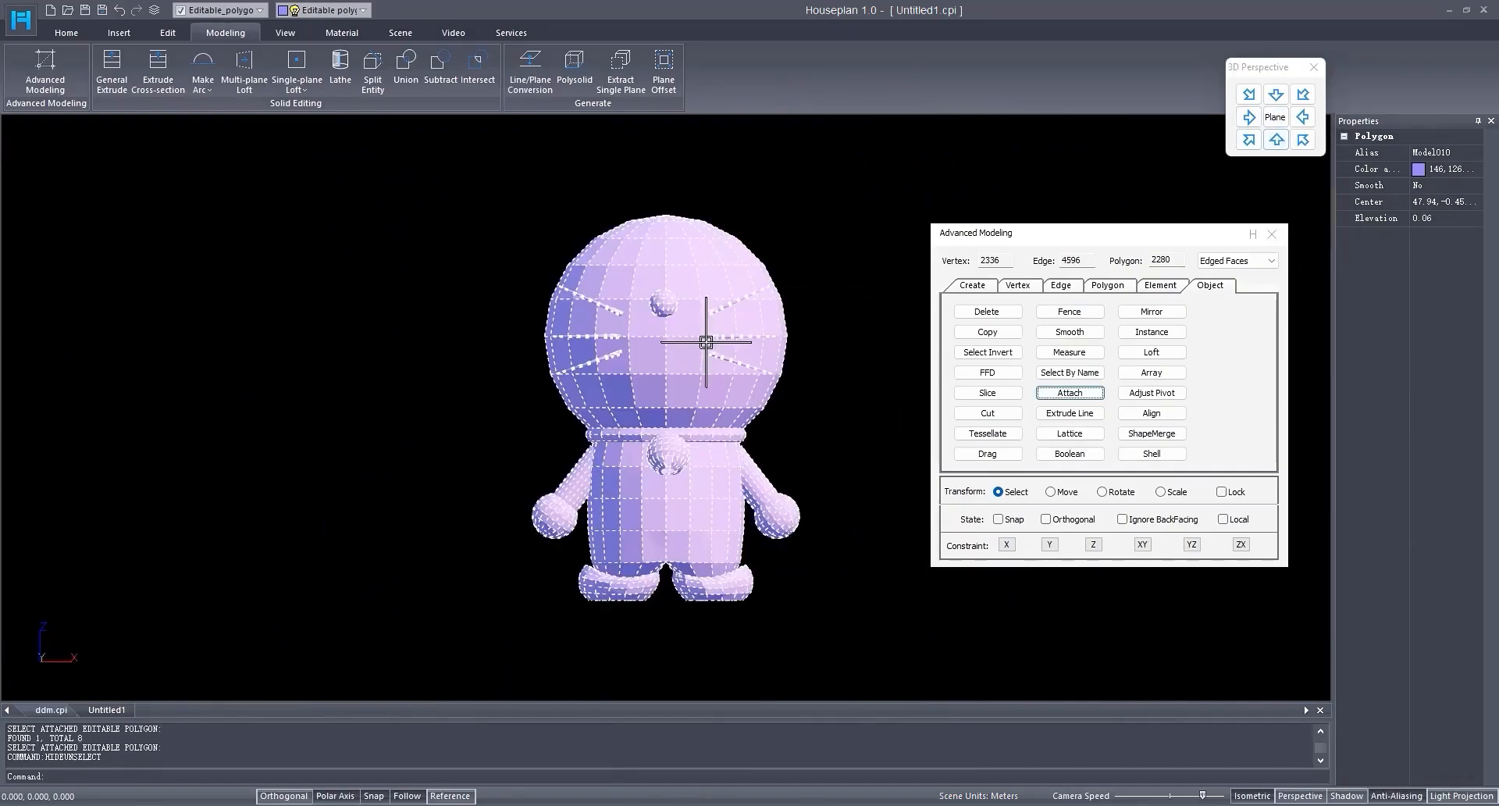
pyautogui.moveTo(1053, 260); pyautogui.dragTo(207, 253)
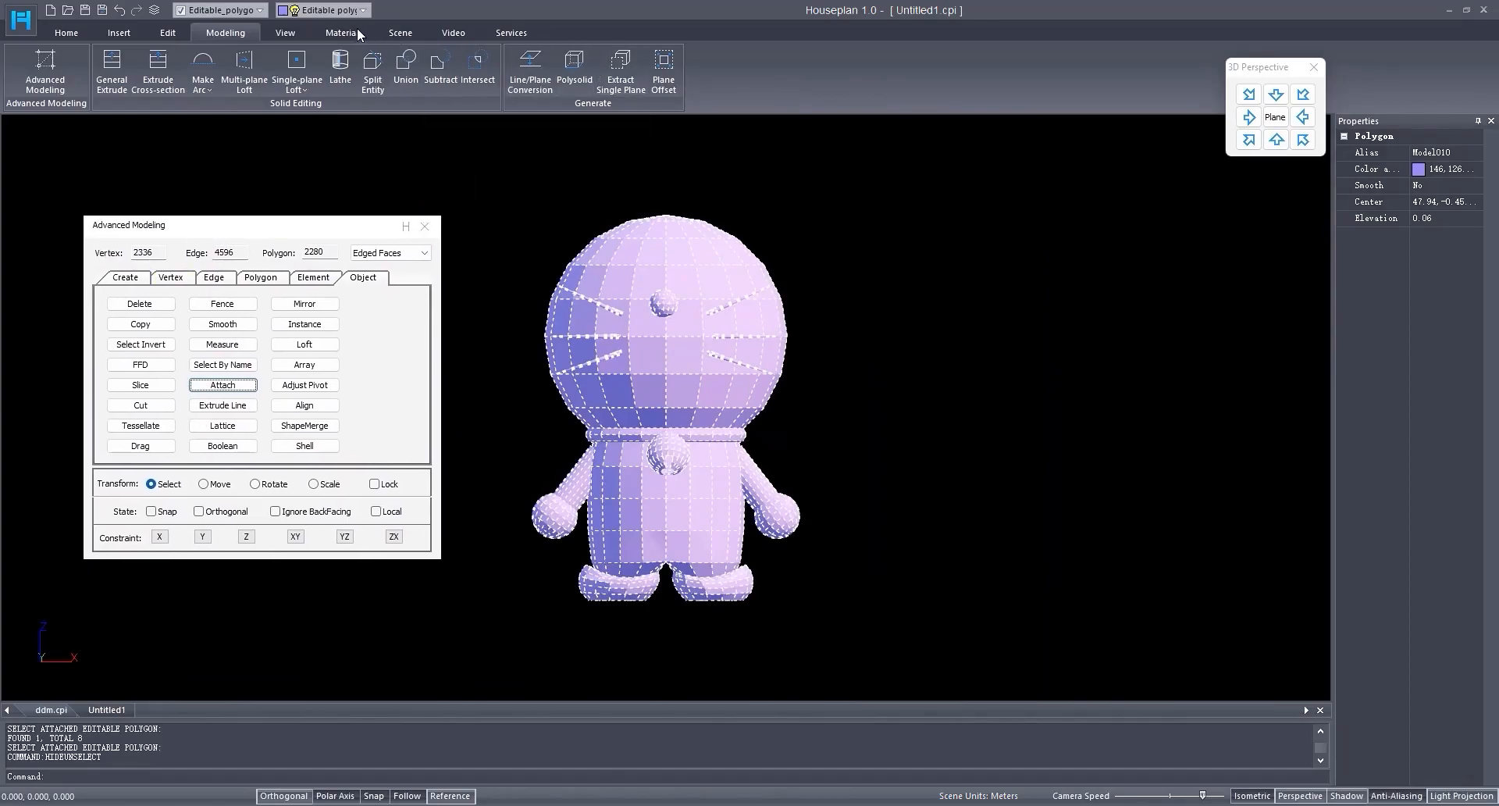
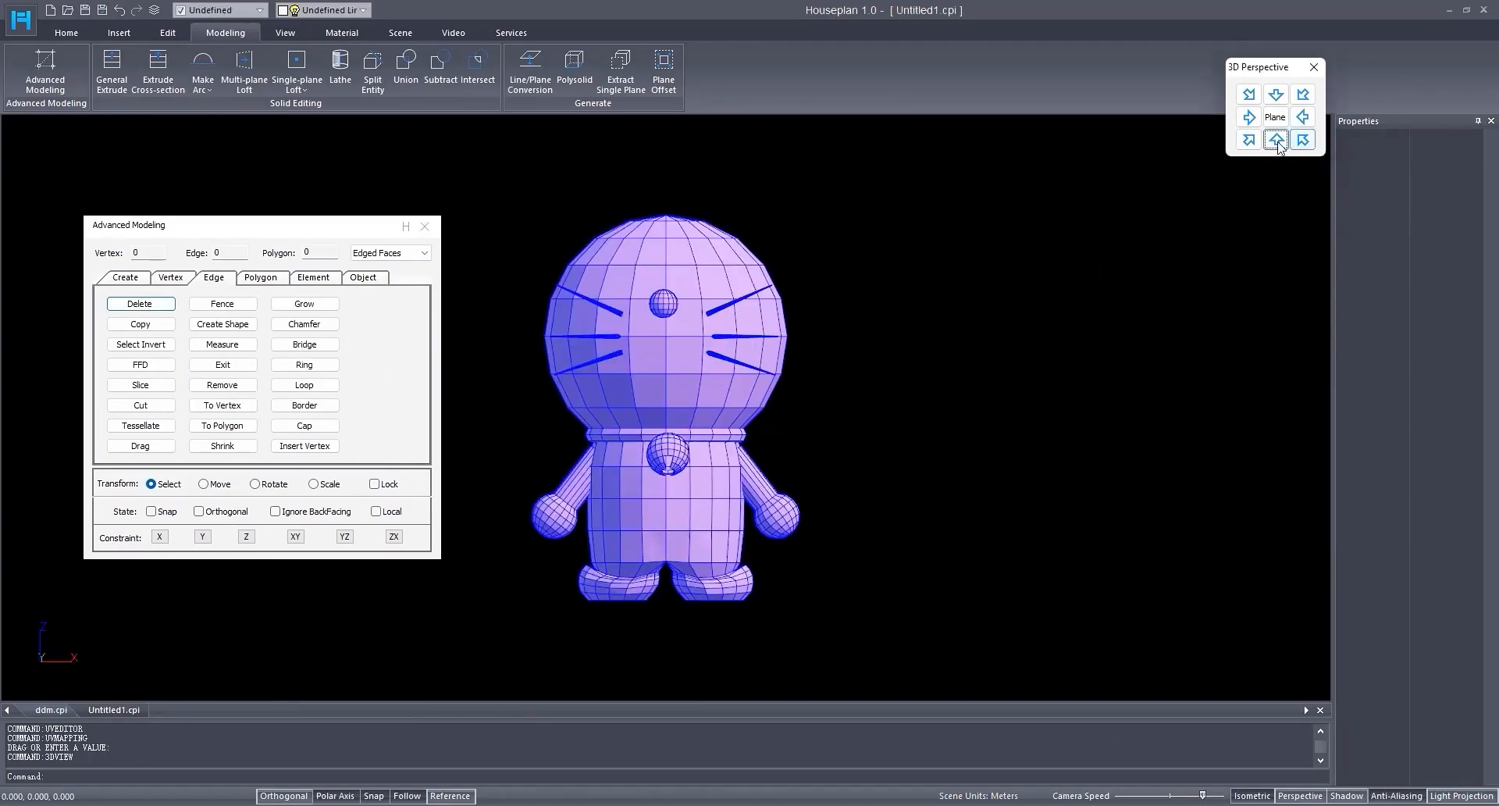
# Step: Select the open border edges on the underside of both feet and cap the holes
pyautogui.click(1277, 139)
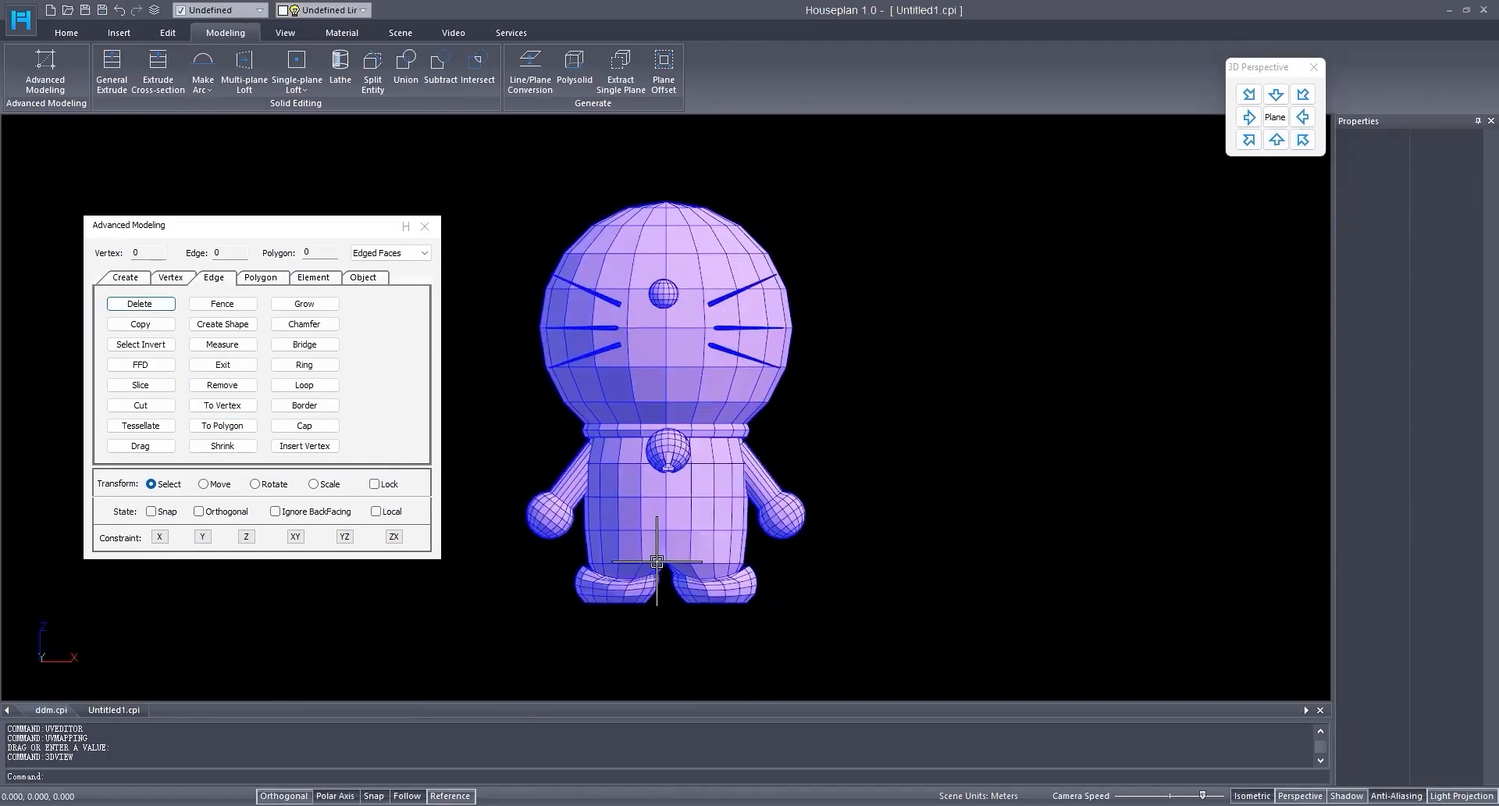
pyautogui.scroll(3, 643, 567)
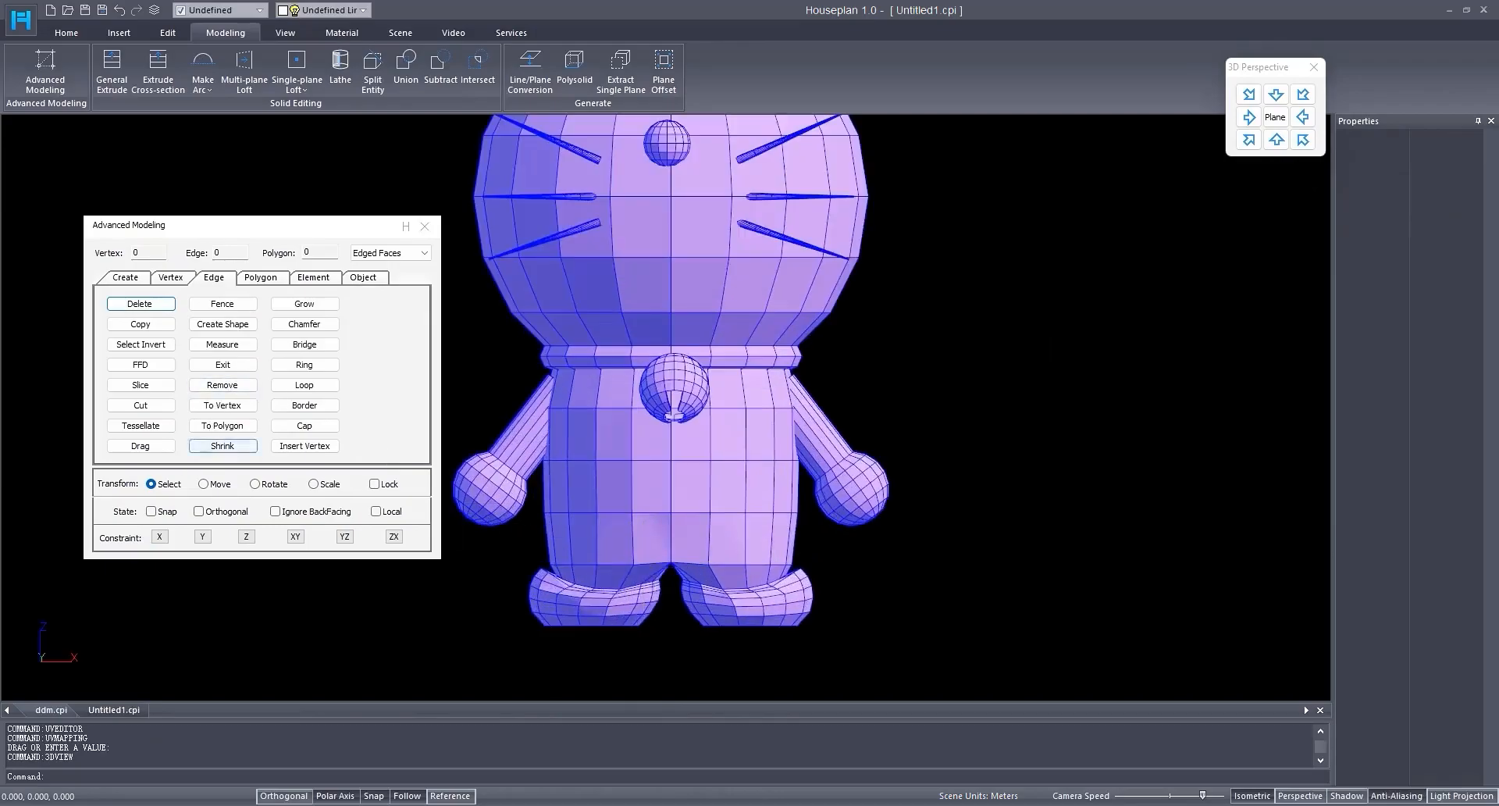
pyautogui.keyDown('shift'); pyautogui.moveTo(656, 566); pyautogui.dragTo(671, 448, button='middle'); pyautogui.keyUp('shift')
pyautogui.moveTo(647, 601); pyautogui.dragTo(742, 389, button='middle')
pyautogui.scroll(3, 669, 462)
pyautogui.scroll(-1, 741, 398)
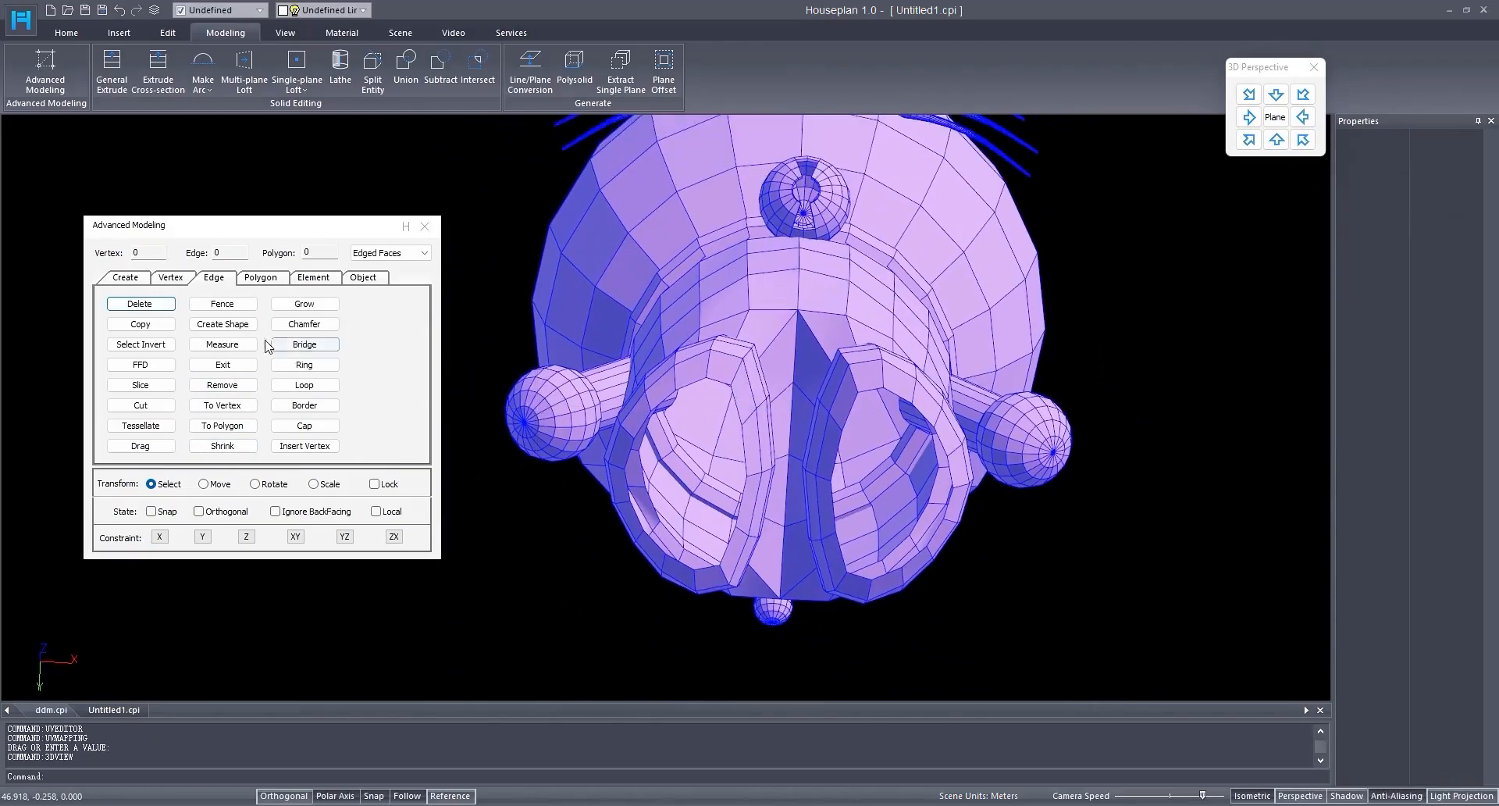
pyautogui.click(304, 405)
pyautogui.click(661, 401)
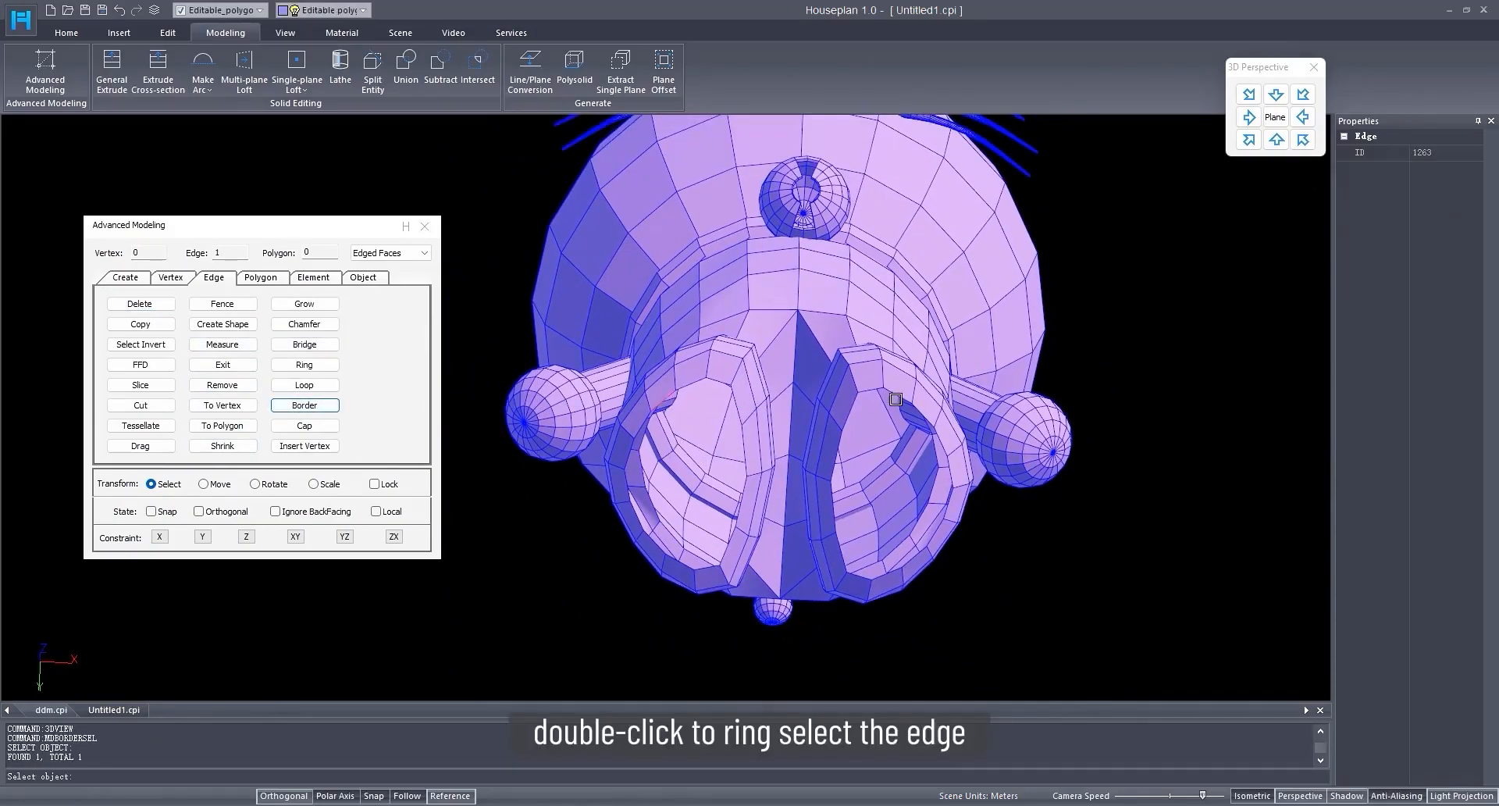
pyautogui.click(895, 405)
pyautogui.press('Return')
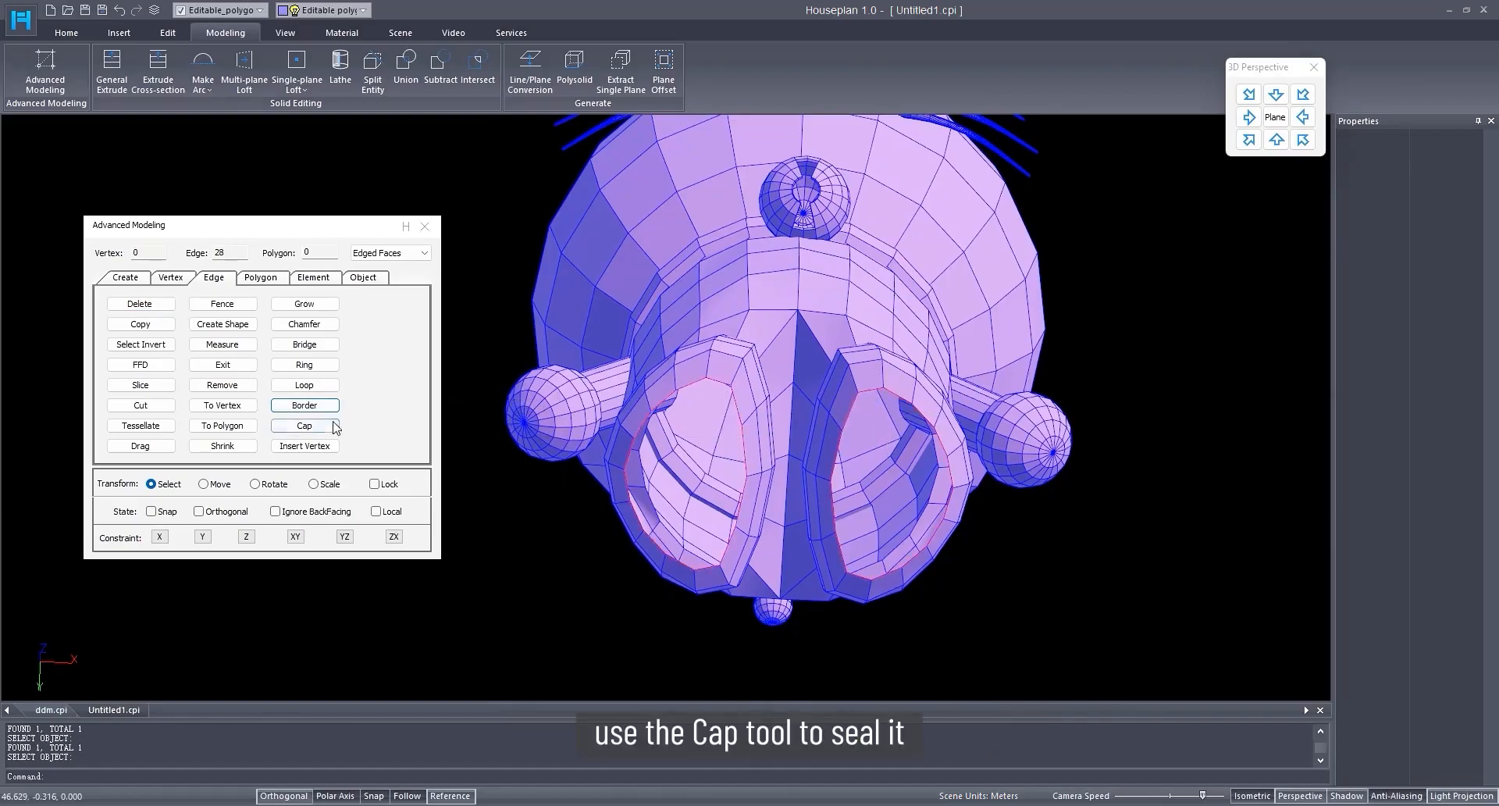
pyautogui.click(305, 425)
# Step: Connect two opposite vertices across the capped sole of each foot with the Connect tool
pyautogui.scroll(3, 701, 469)
pyautogui.click(170, 278)
pyautogui.click(238, 405)
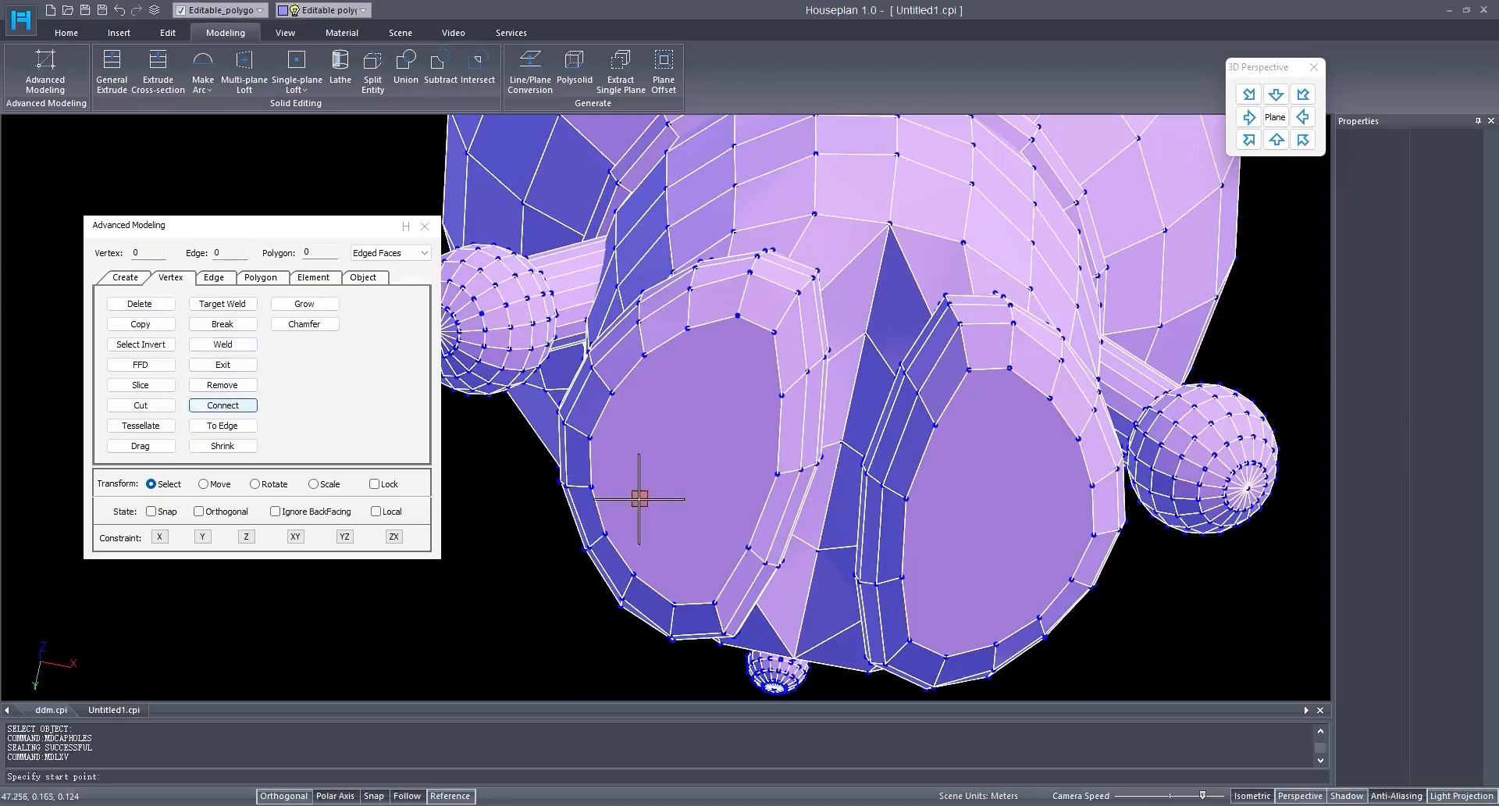
pyautogui.moveTo(597, 469); pyautogui.dragTo(703, 462, button='middle')
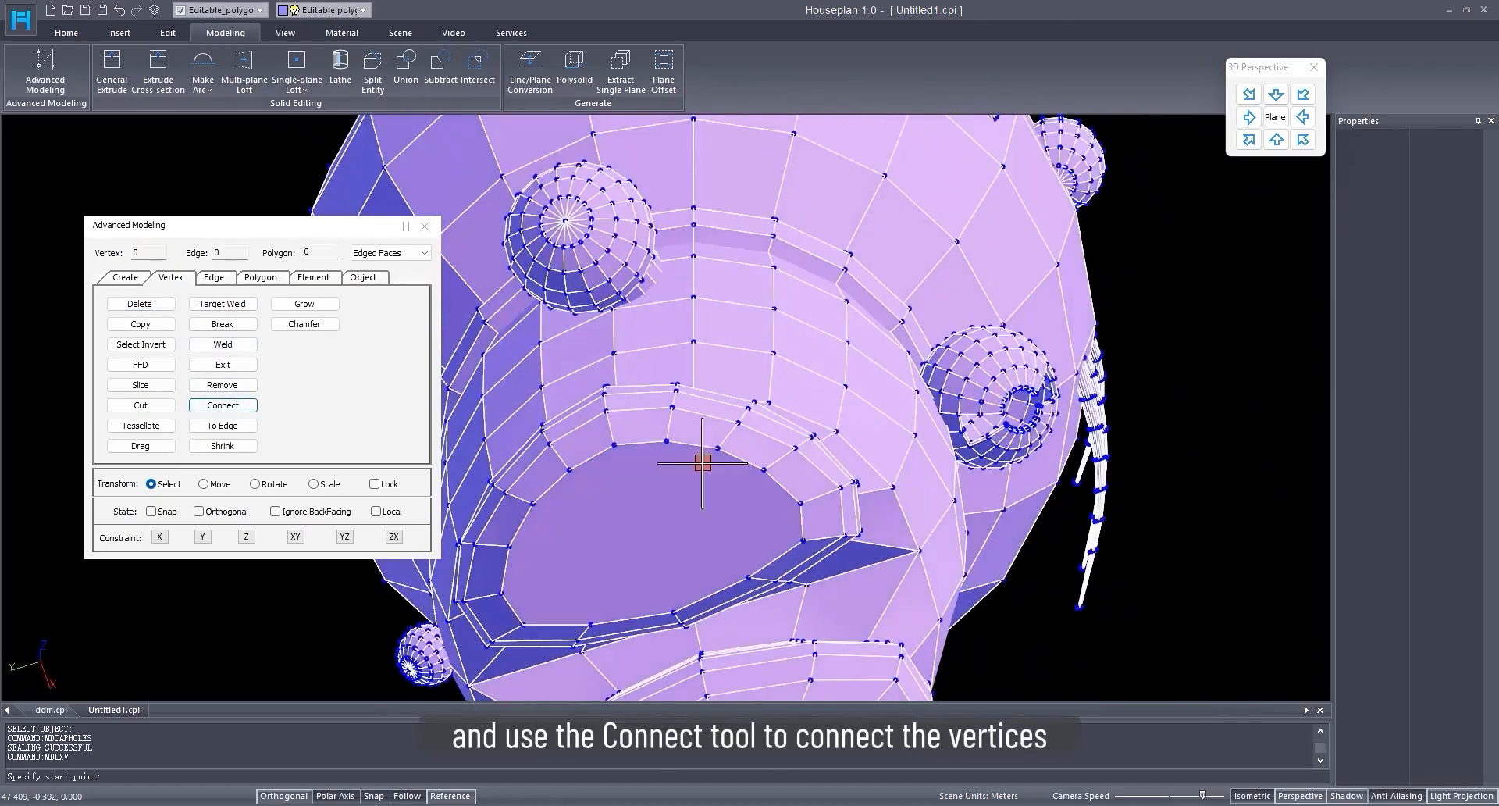
pyautogui.click(614, 443)
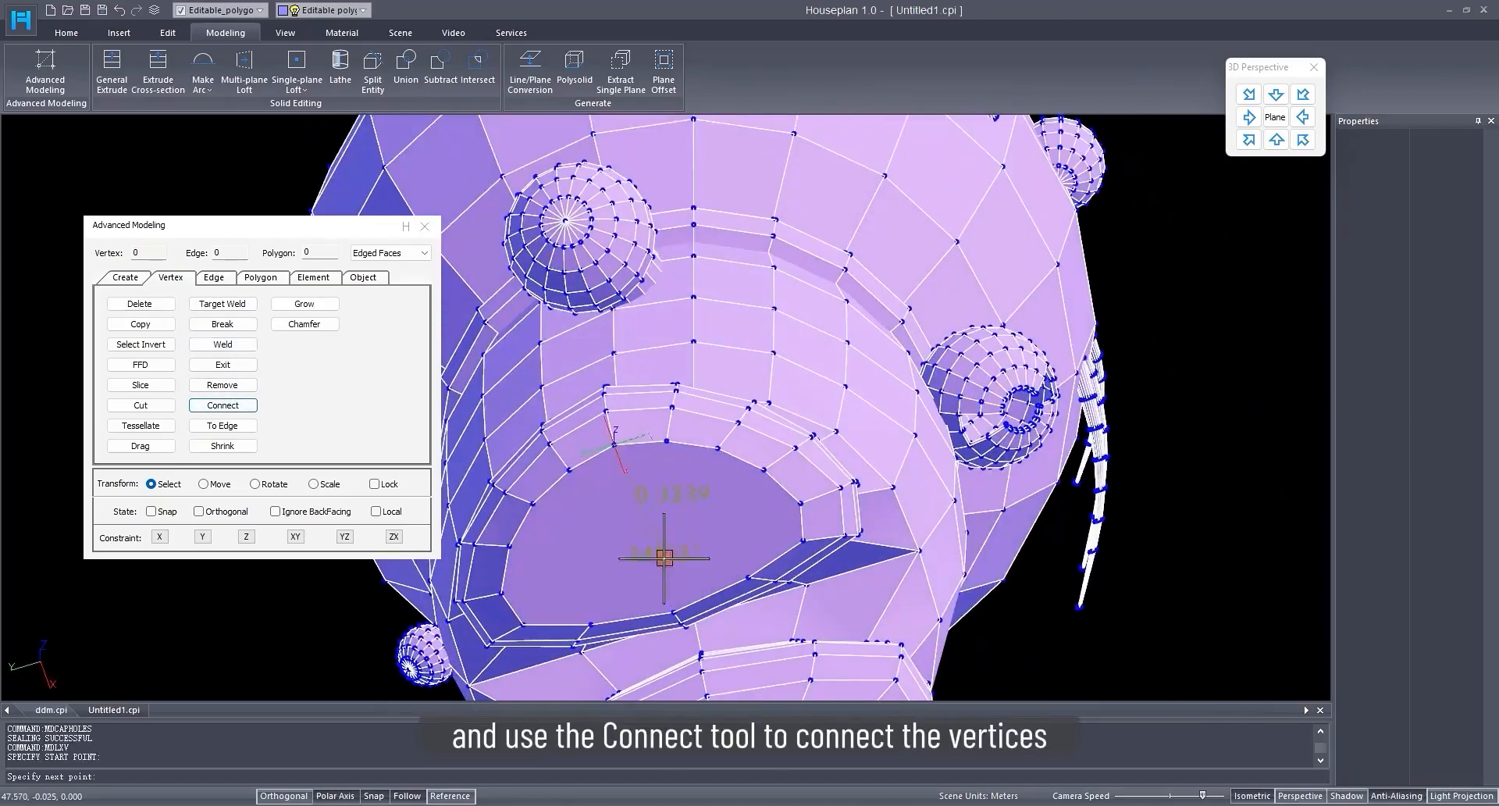
pyautogui.click(673, 612)
pyautogui.moveTo(696, 623); pyautogui.dragTo(628, 374, button='middle')
pyautogui.rightClick(650, 405)
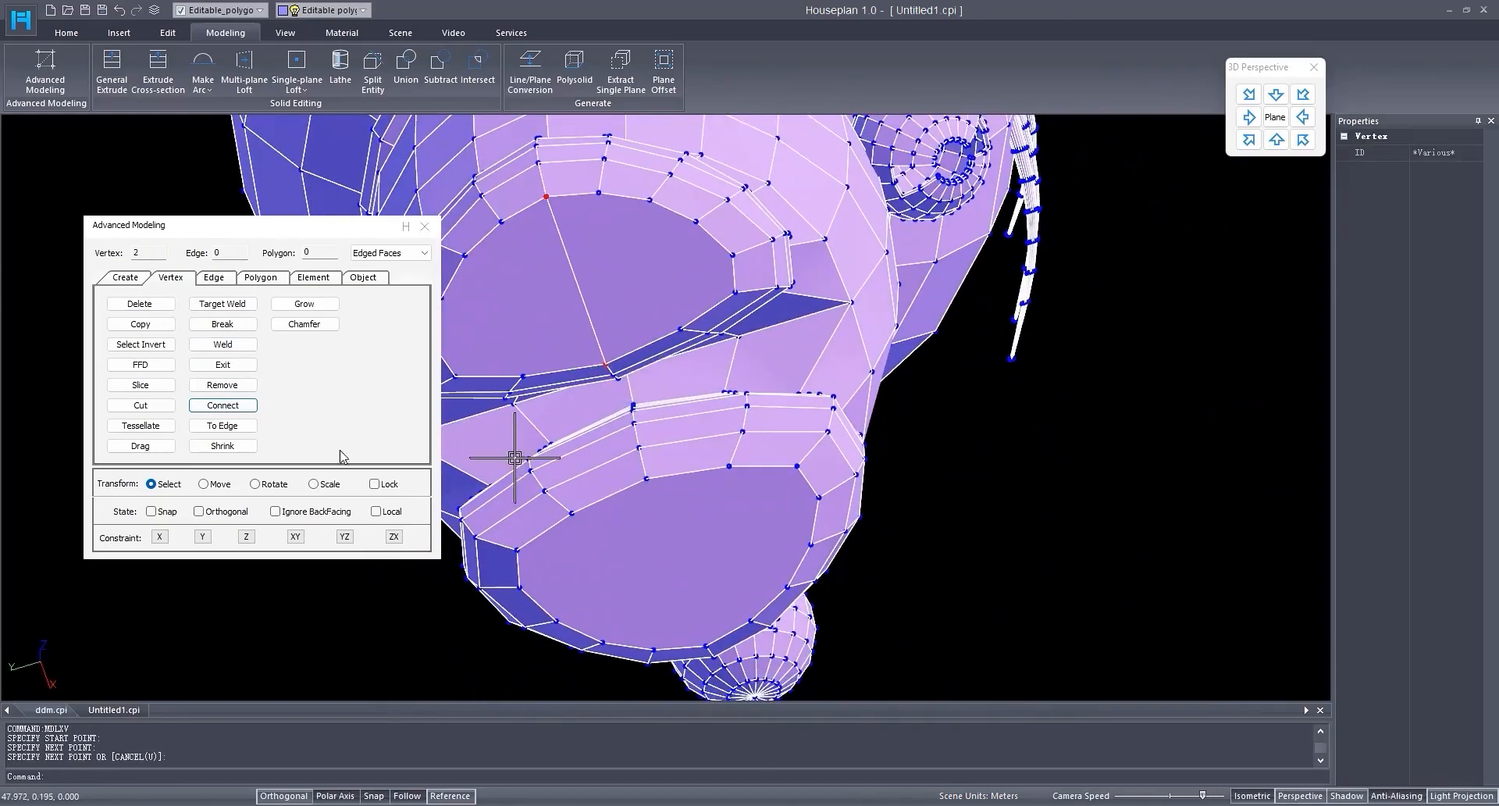
pyautogui.click(223, 406)
pyautogui.click(648, 477)
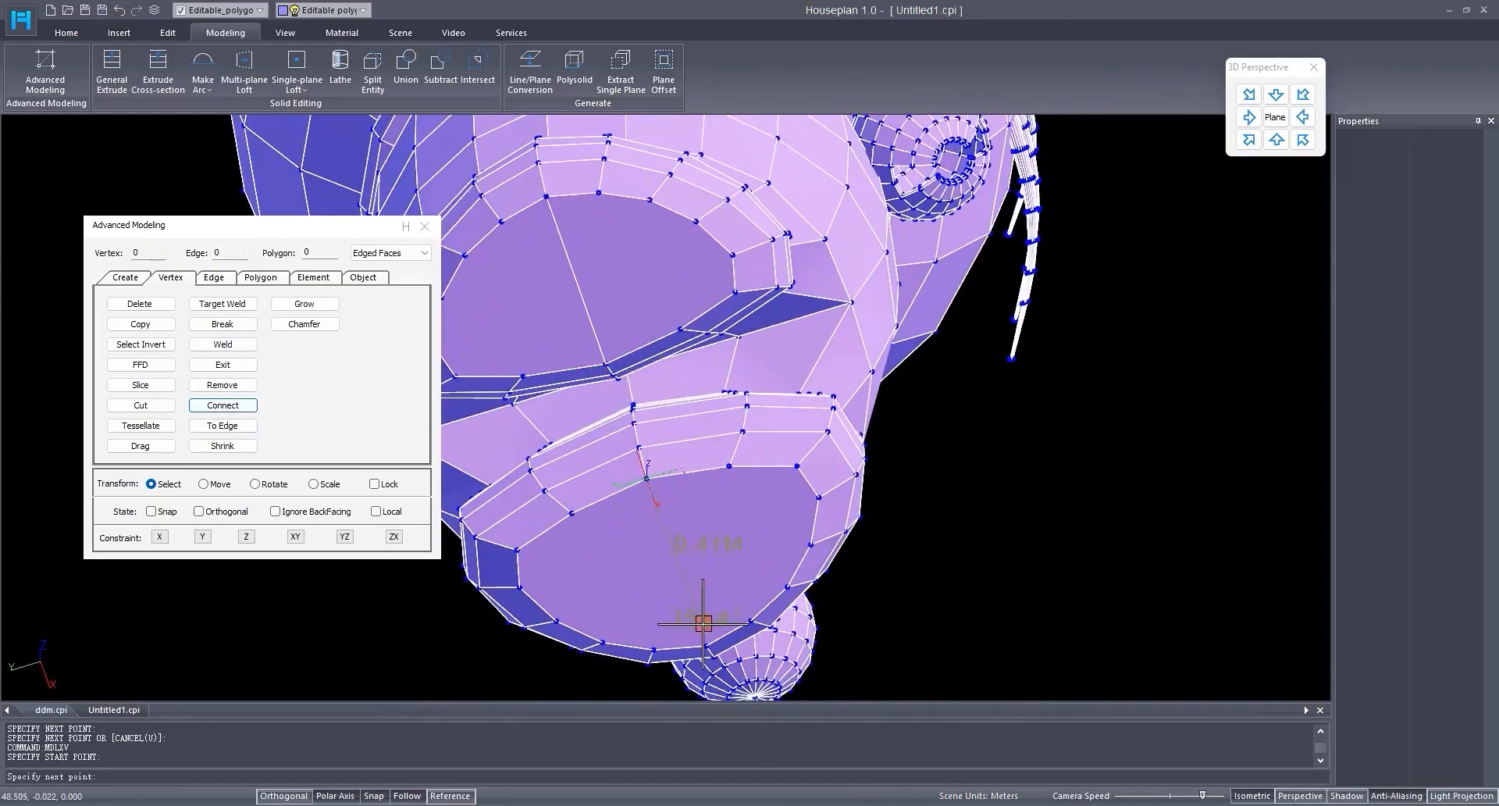
pyautogui.click(706, 643)
pyautogui.rightClick(704, 630)
# Step: Return to object-level editing with the whole character selected and shown in front view
pyautogui.scroll(-3, 742, 555)
pyautogui.keyDown('shift'); pyautogui.moveTo(743, 555); pyautogui.dragTo(1234, 297, button='middle'); pyautogui.keyUp('shift')
pyautogui.click(1277, 139)
pyautogui.scroll(-5, 921, 441)
pyautogui.scroll(-5, 896, 428)
pyautogui.click(363, 277)
pyautogui.moveTo(839, 427); pyautogui.dragTo(723, 458, button='middle')
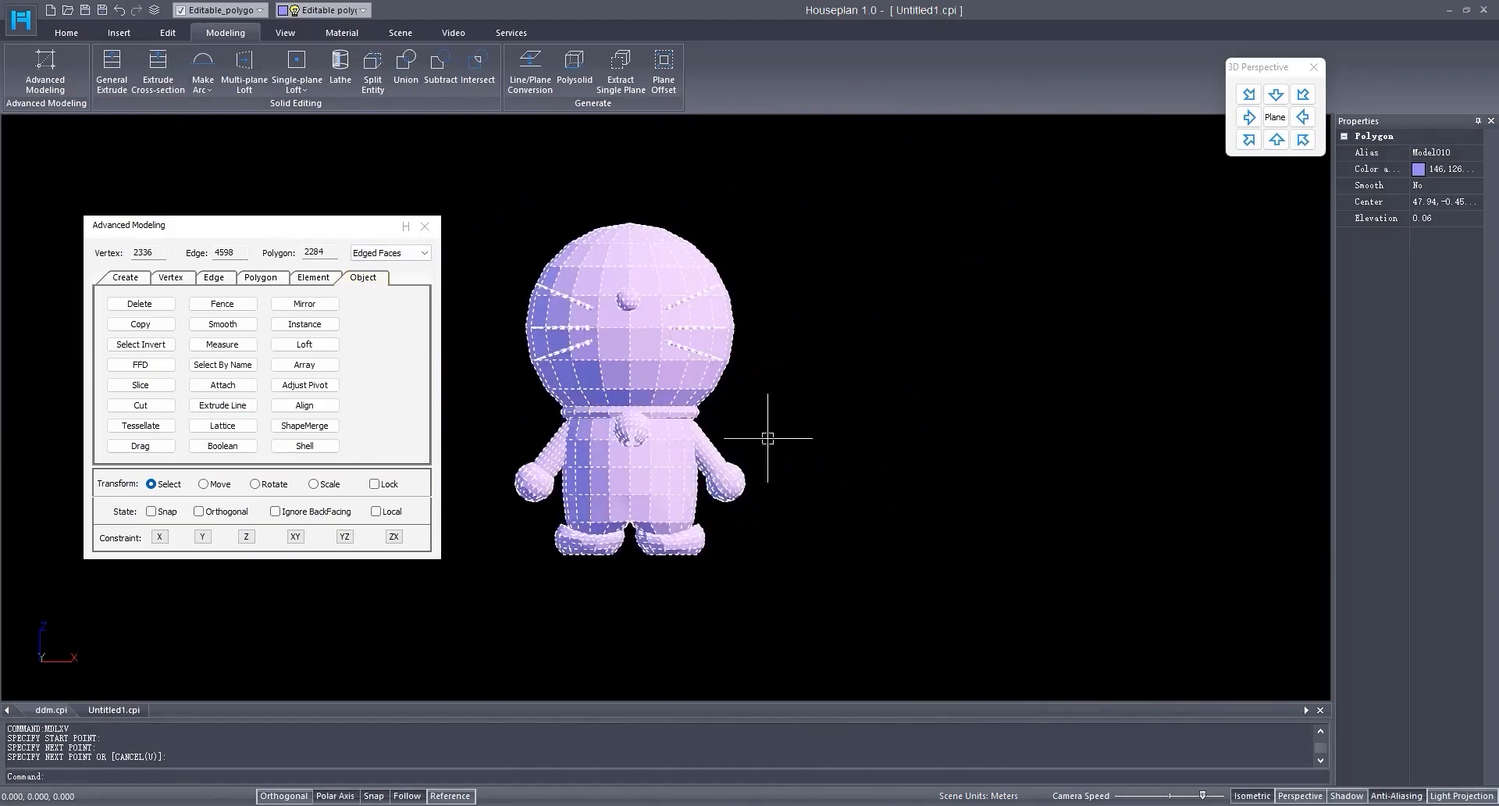
pyautogui.click(1284, 147)
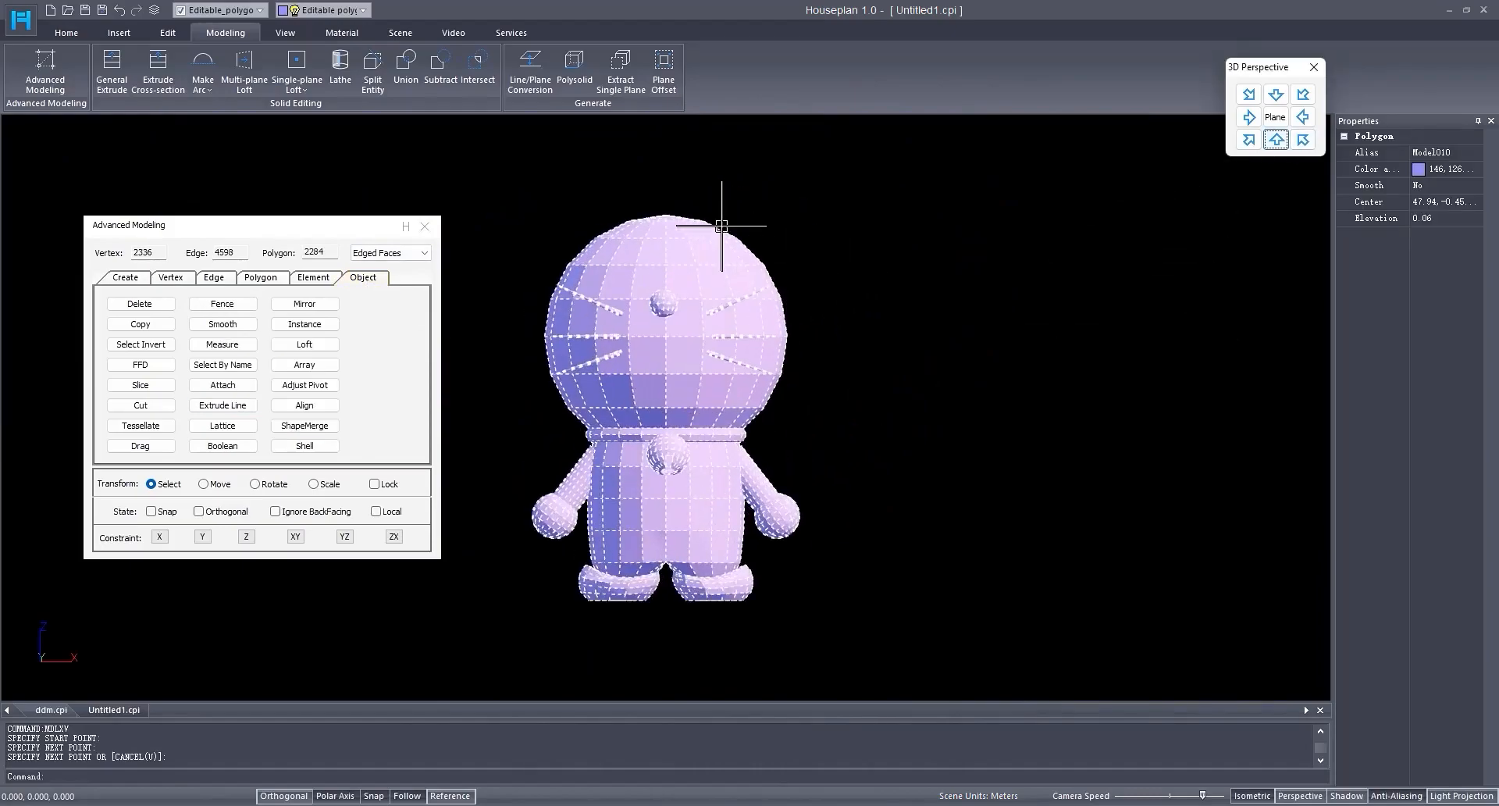
# Step: Open the selected character in the UV Editor with its full UV layout in view
pyautogui.click(345, 34)
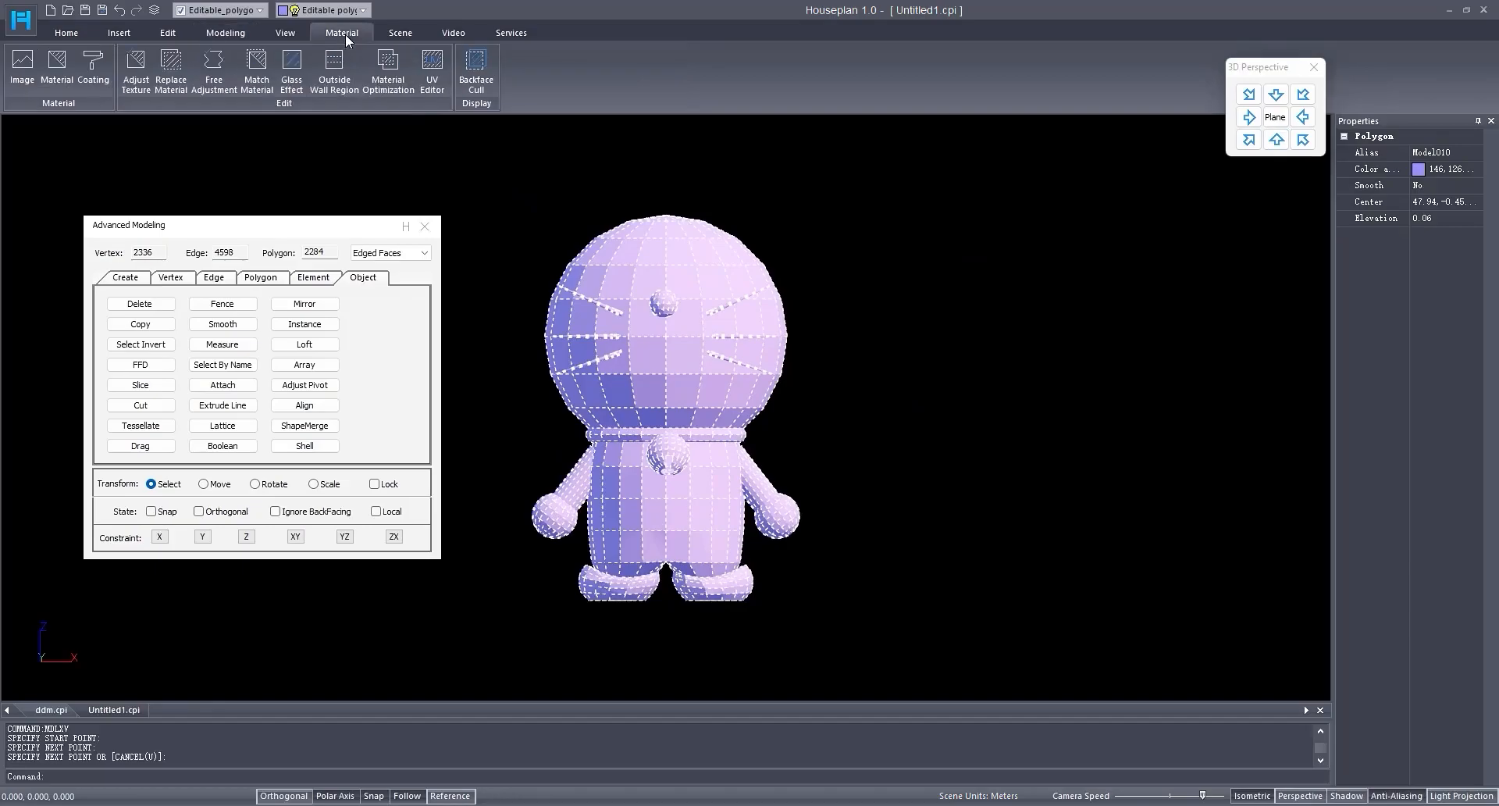
pyautogui.click(432, 81)
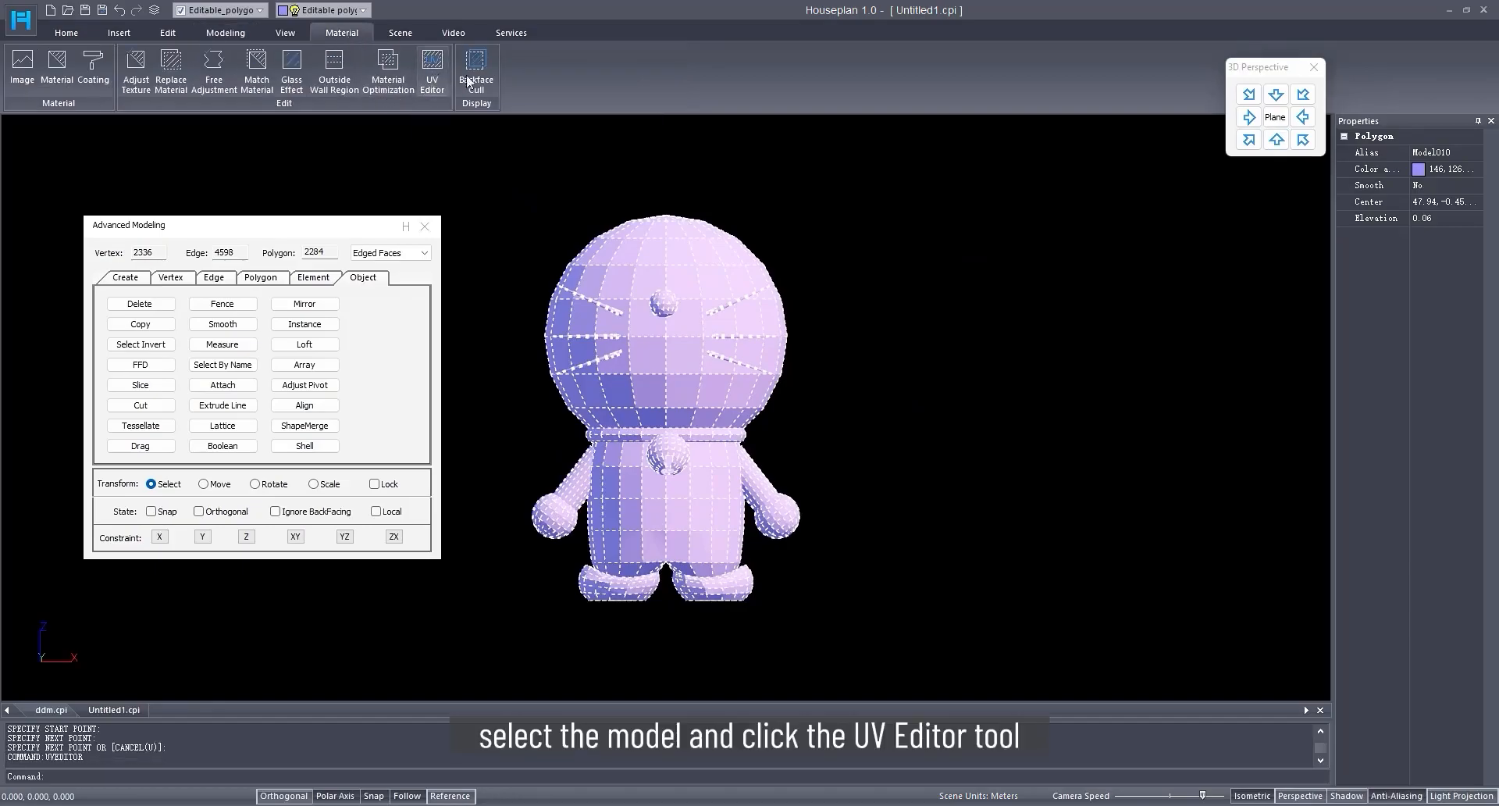
pyautogui.scroll(-5, 1033, 393)
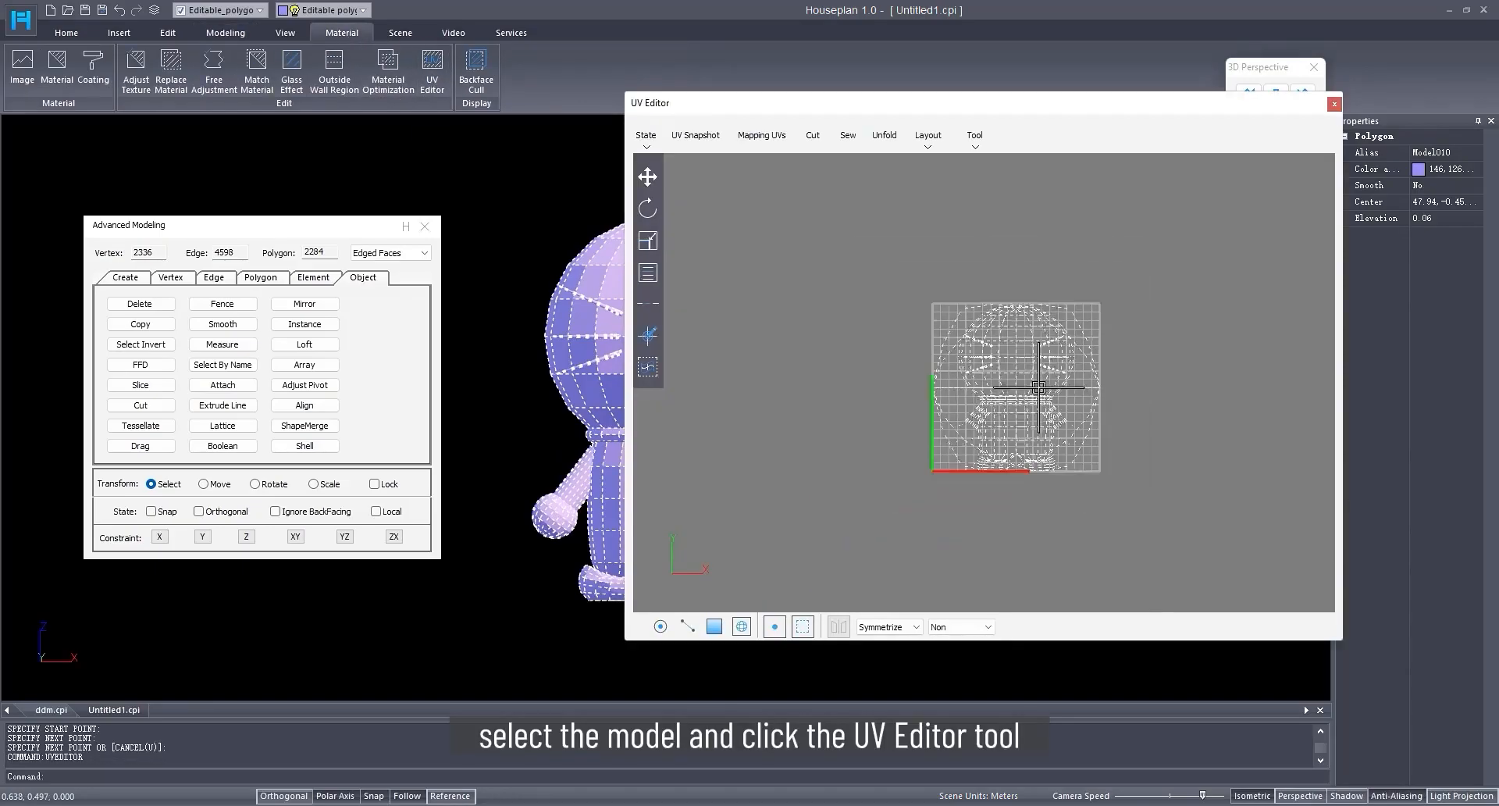
# Step: Select all polygons of the character and apply a planar UV mapping along the Y axis
pyautogui.click(714, 626)
pyautogui.moveTo(880, 204); pyautogui.dragTo(1091, 448)
pyautogui.moveTo(1180, 544); pyautogui.dragTo(1180, 544)
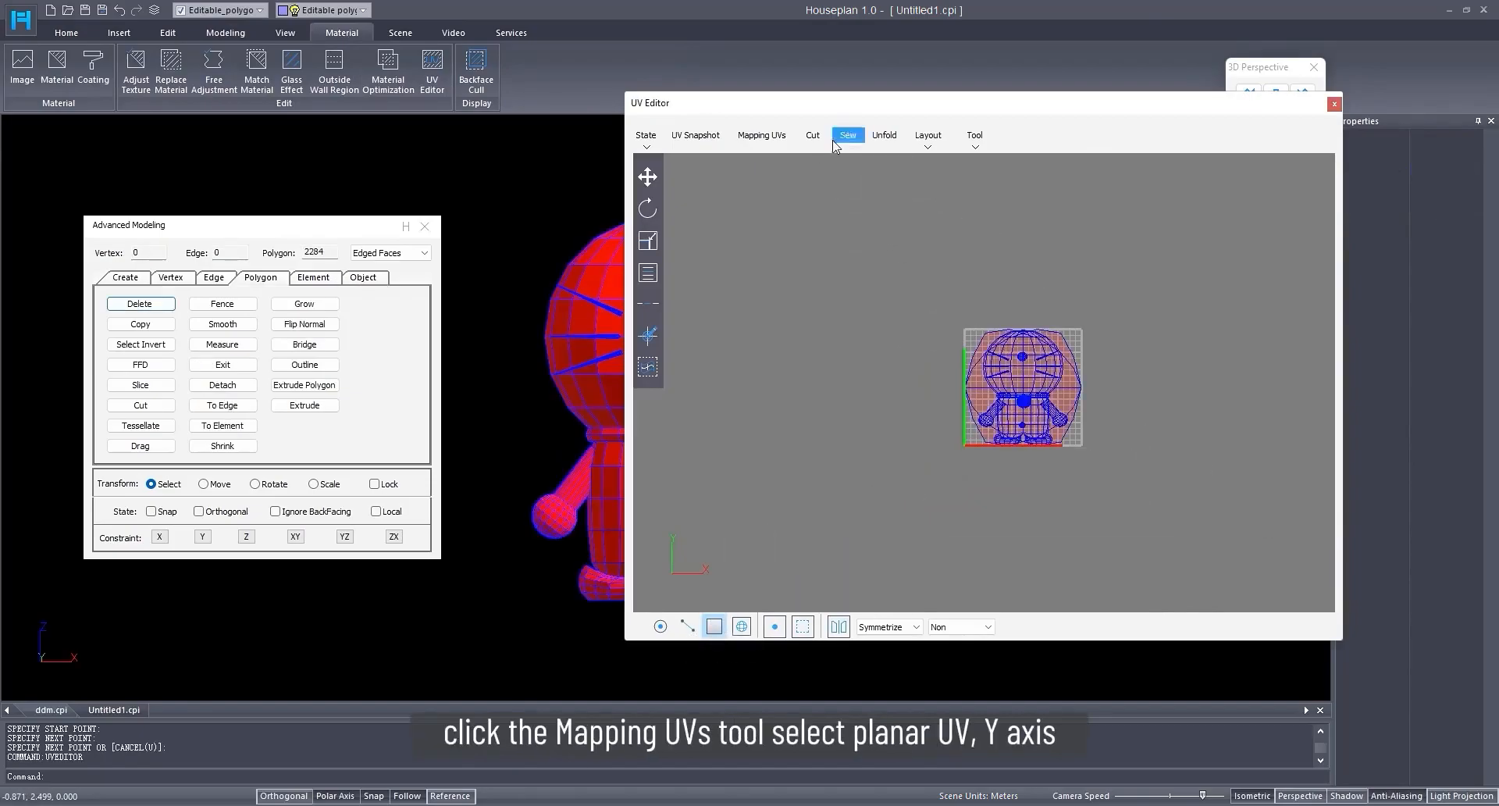
pyautogui.click(761, 136)
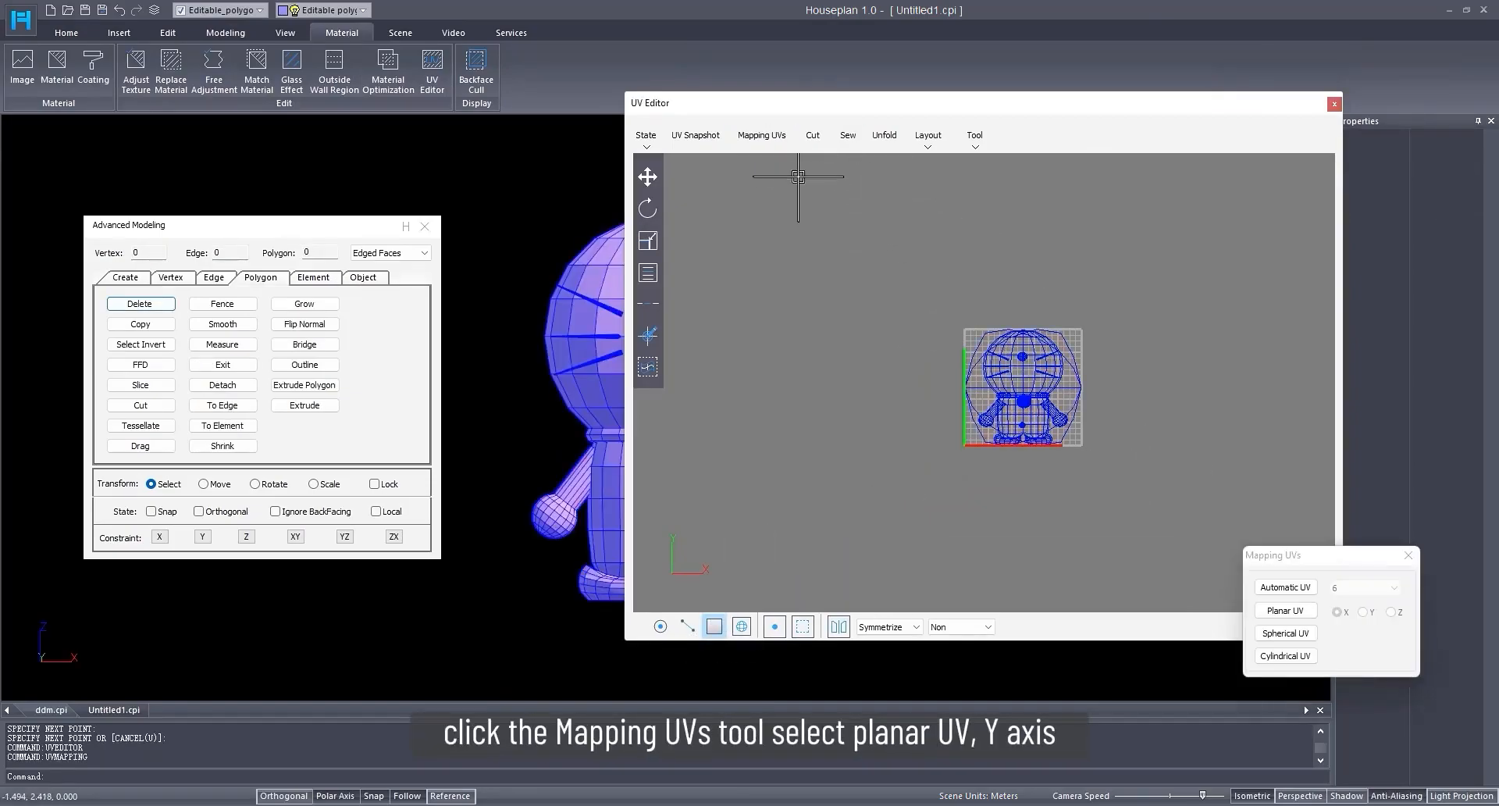
pyautogui.click(1285, 610)
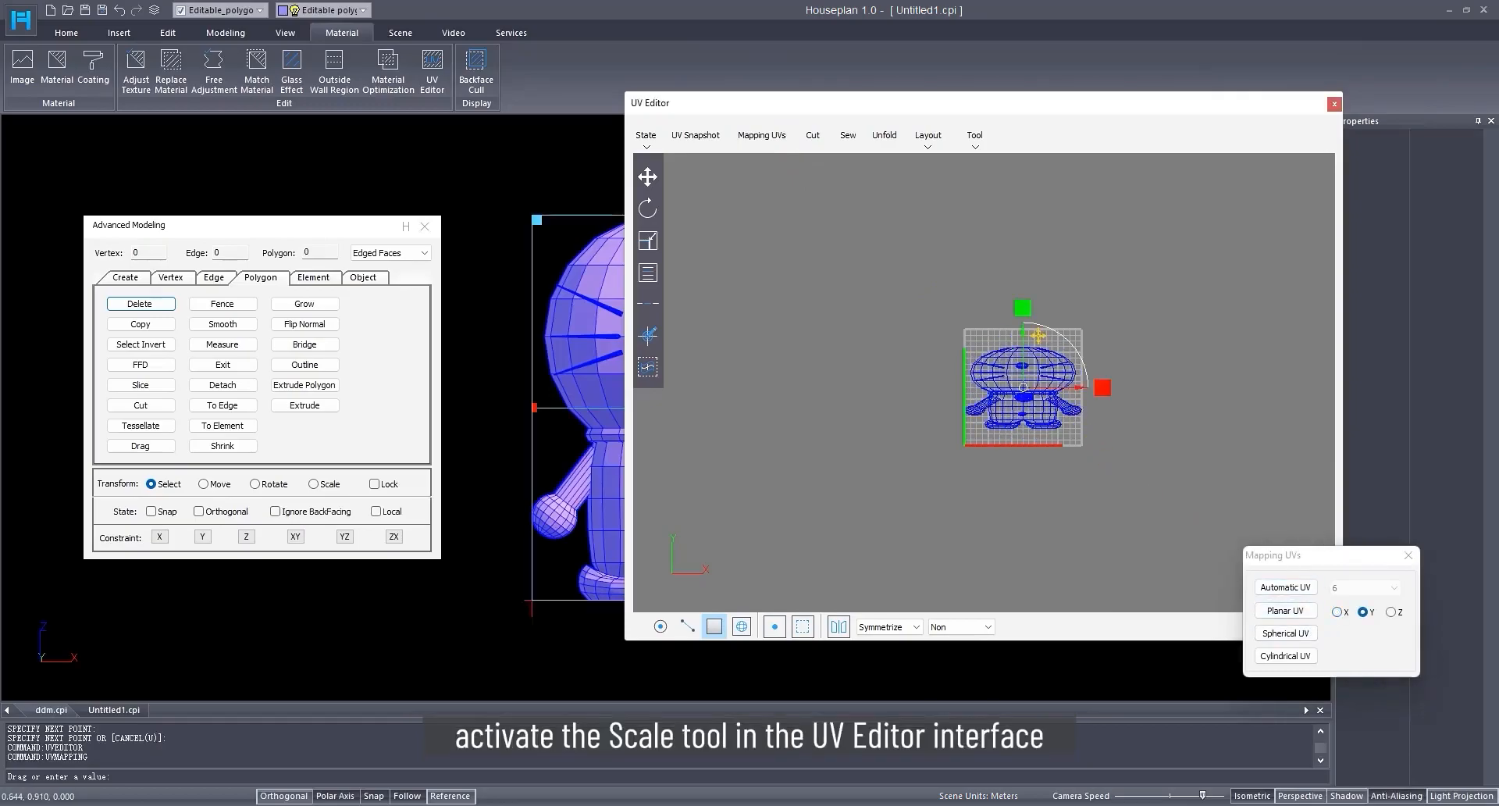
# Step: Scale the projected UV layout so the character regains its proportions inside the UV tile, and close the mapping options
pyautogui.scroll(5, 1039, 340)
pyautogui.moveTo(1005, 380); pyautogui.dragTo(1002, 339)
pyautogui.moveTo(1091, 461); pyautogui.dragTo(1047, 461)
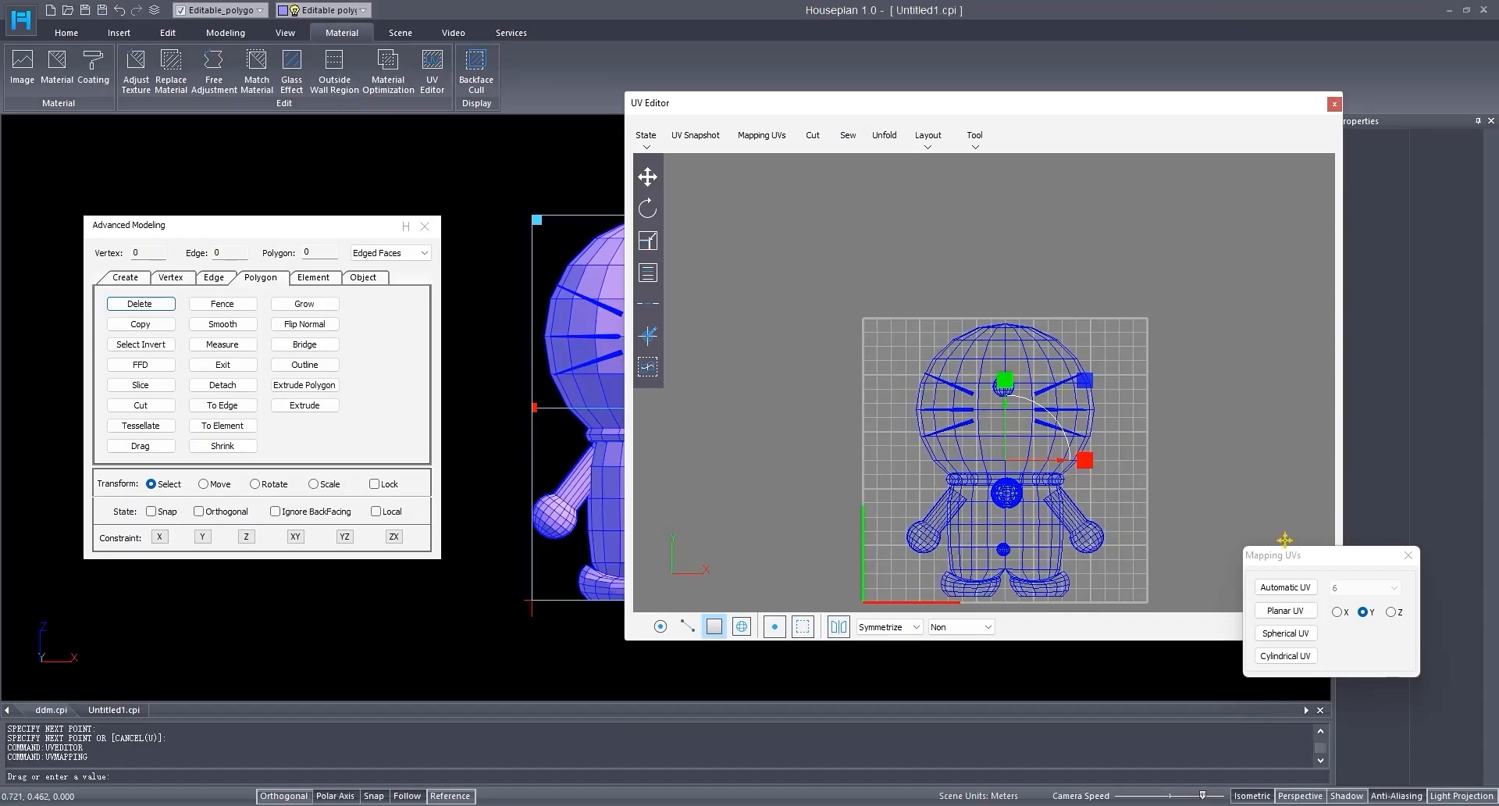
pyautogui.click(1408, 556)
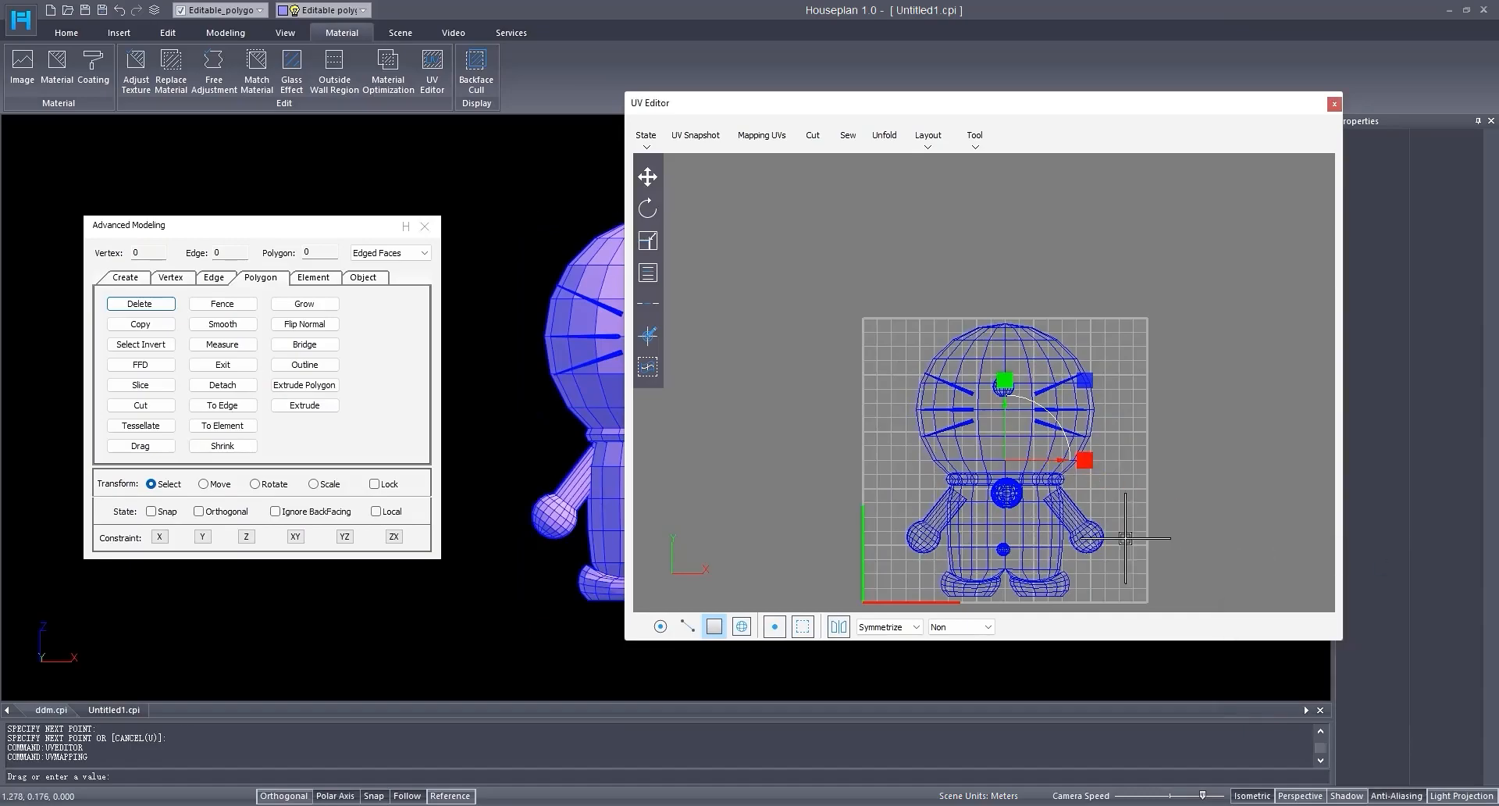
# Step: Select the vertical edge loops along the sides of the head, body and feet and cut the UVs there
pyautogui.moveTo(490, 381); pyautogui.dragTo(519, 372, button='middle')
pyautogui.keyDown('shift'); pyautogui.moveTo(505, 291); pyautogui.dragTo(521, 305, button='middle'); pyautogui.keyUp('shift')
pyautogui.moveTo(819, 115); pyautogui.dragTo(1109, 121)
pyautogui.moveTo(572, 351); pyautogui.dragTo(579, 358, button='middle')
pyautogui.scroll(2, 776, 539)
pyautogui.click(976, 630)
pyautogui.keyDown('shift'); pyautogui.moveTo(547, 469); pyautogui.dragTo(662, 422, button='middle'); pyautogui.keyUp('shift')
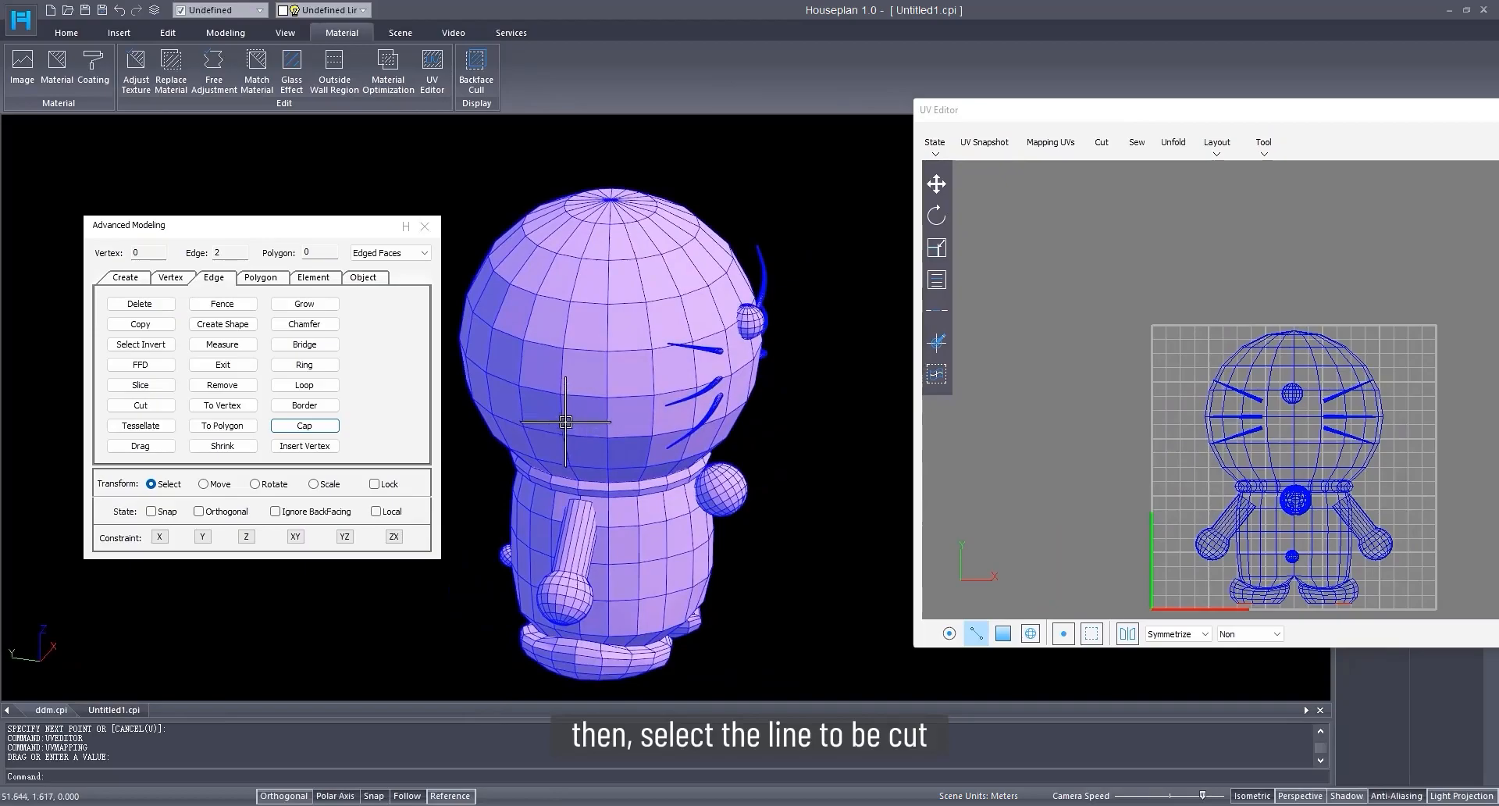
pyautogui.click(939, 312)
pyautogui.scroll(-2, 609, 469)
pyautogui.keyDown('shift'); pyautogui.moveTo(664, 492); pyautogui.dragTo(855, 589, button='middle'); pyautogui.keyUp('shift')
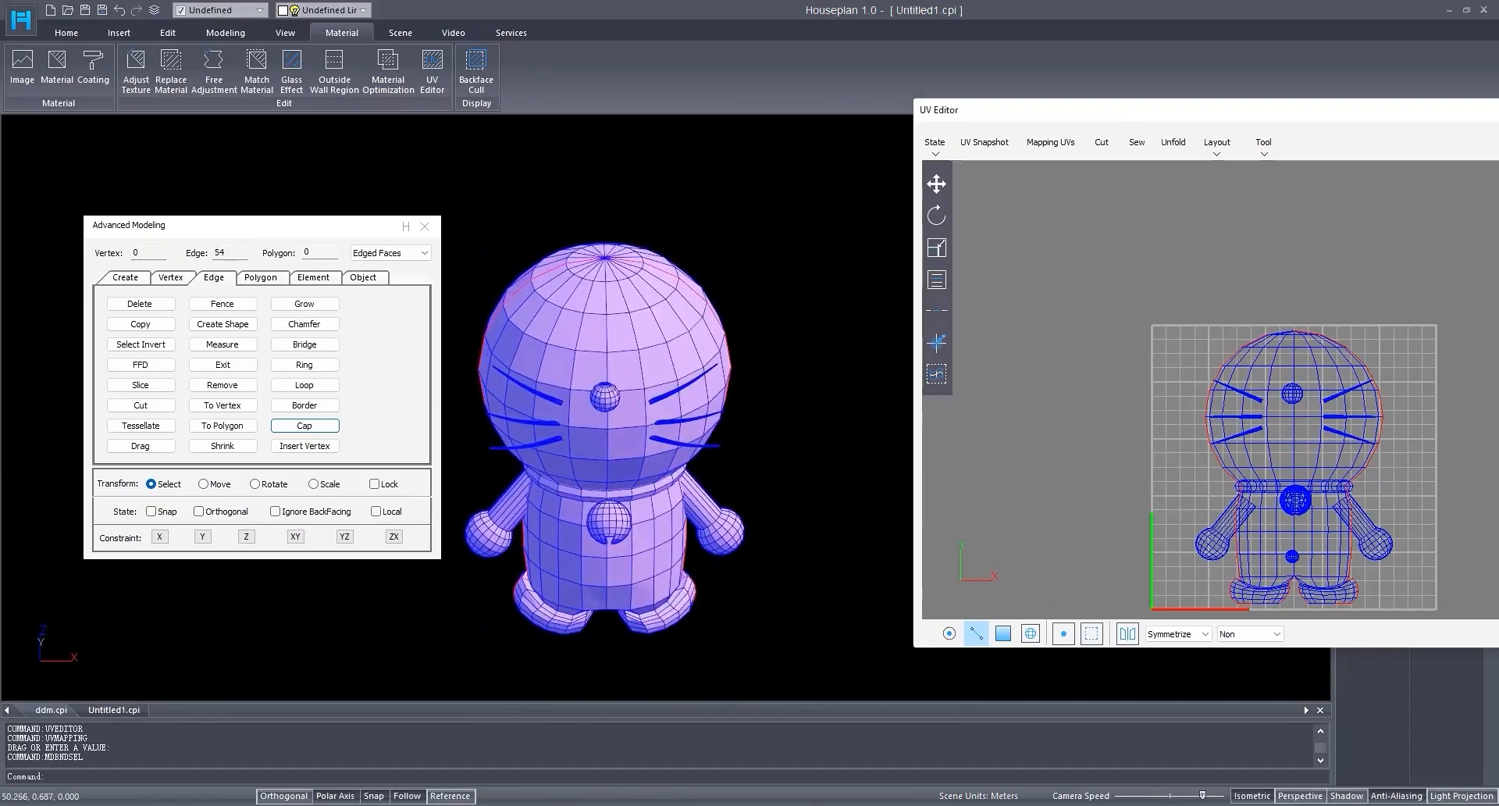
pyautogui.click(1104, 145)
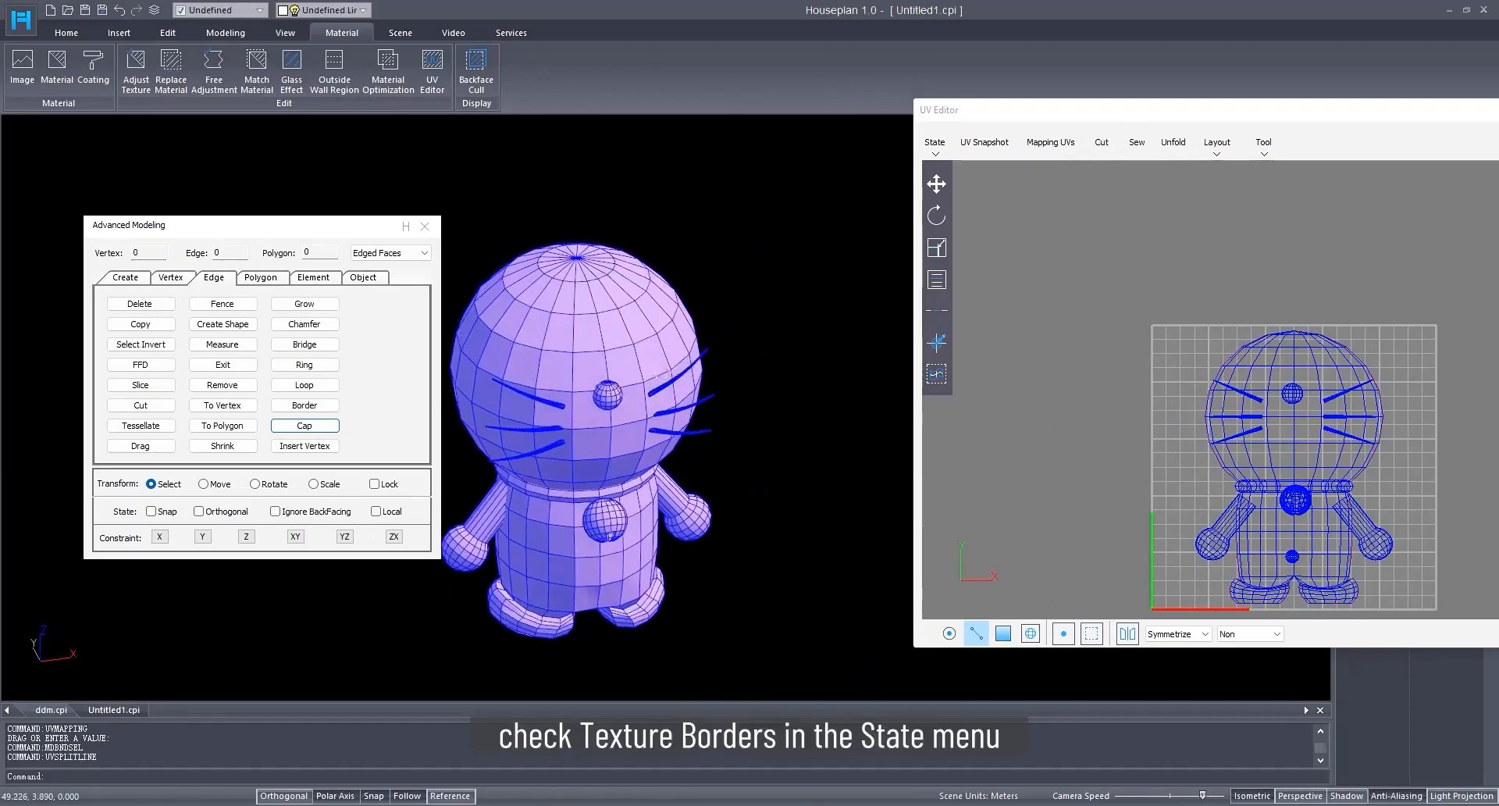
# Step: Turn on the display of Texture Borders for the cut UV seams
pyautogui.click(934, 144)
pyautogui.click(951, 162)
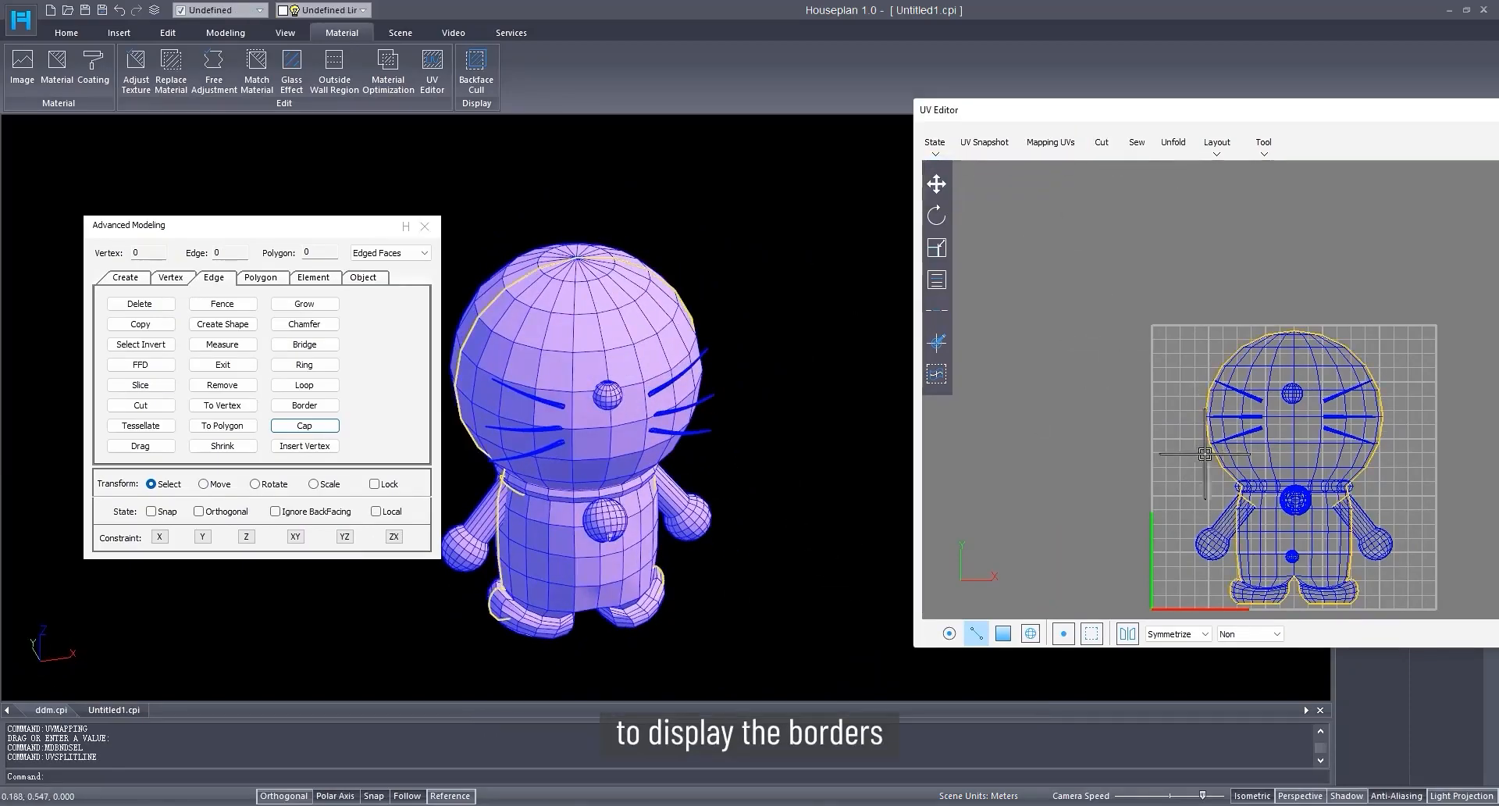
pyautogui.moveTo(1205, 457); pyautogui.dragTo(1216, 436, button='middle')
# Step: Select the edge loops at both wrists, where the arms meet the hands, and cut the UVs along them
pyautogui.moveTo(648, 432); pyautogui.dragTo(673, 396, button='middle')
pyautogui.scroll(5, 504, 524)
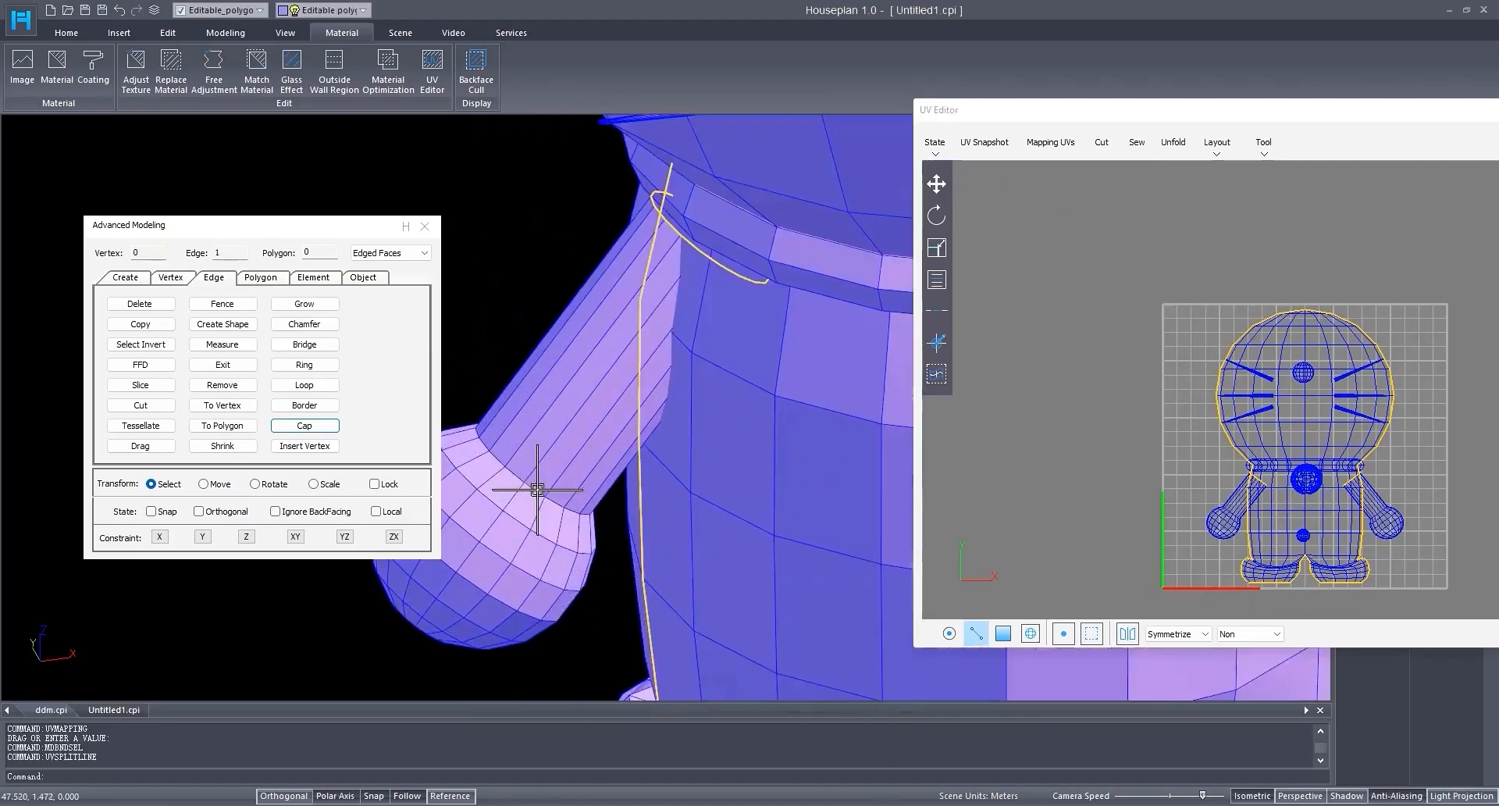
pyautogui.scroll(2, 532, 489)
pyautogui.doubleClick(563, 499)
pyautogui.scroll(-3, 578, 511)
pyautogui.moveTo(650, 520); pyautogui.dragTo(430, 513, button='middle')
pyautogui.moveTo(843, 432); pyautogui.dragTo(622, 431, button='middle')
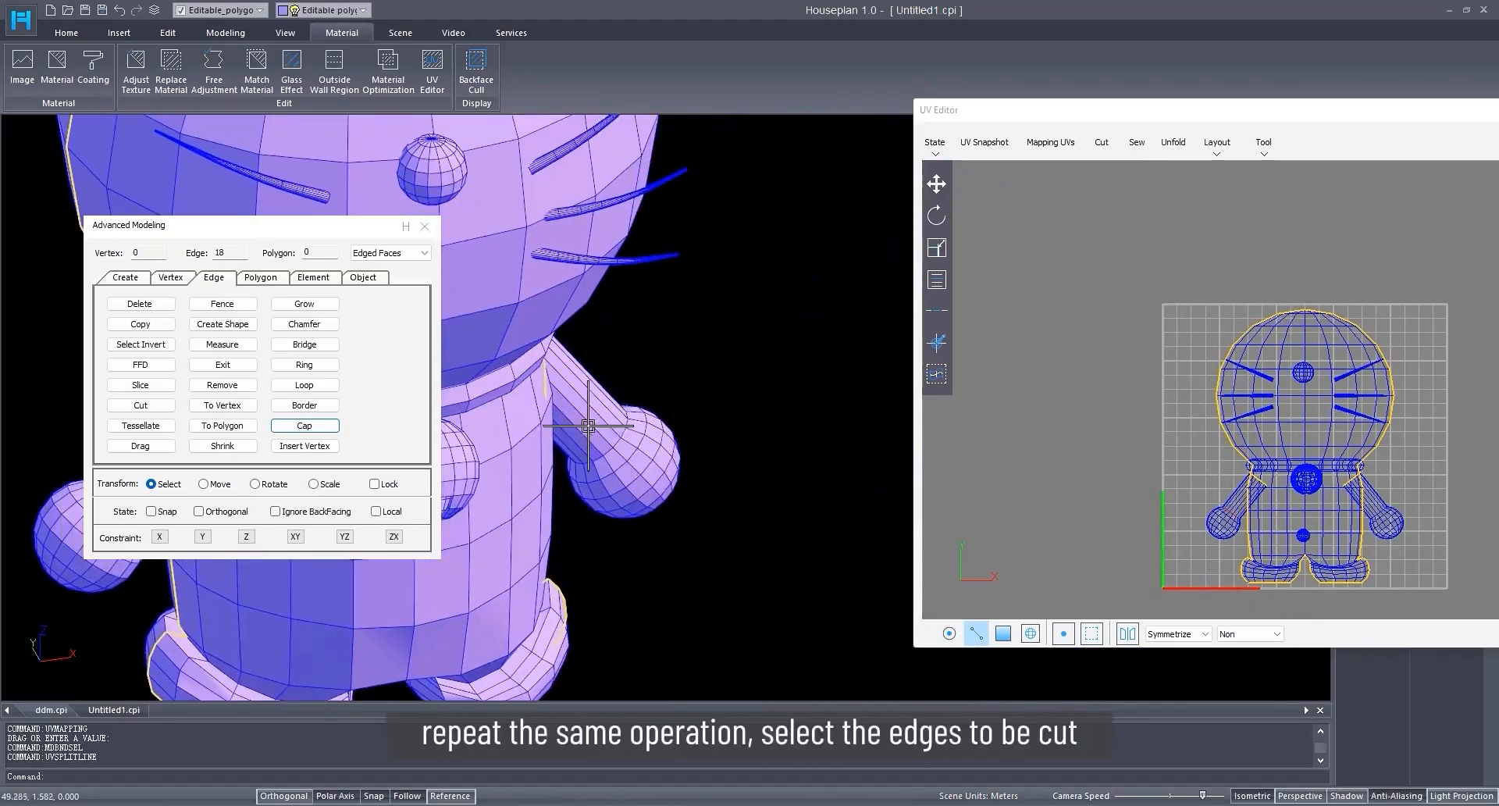
pyautogui.scroll(3, 612, 472)
pyautogui.scroll(-5, 627, 459)
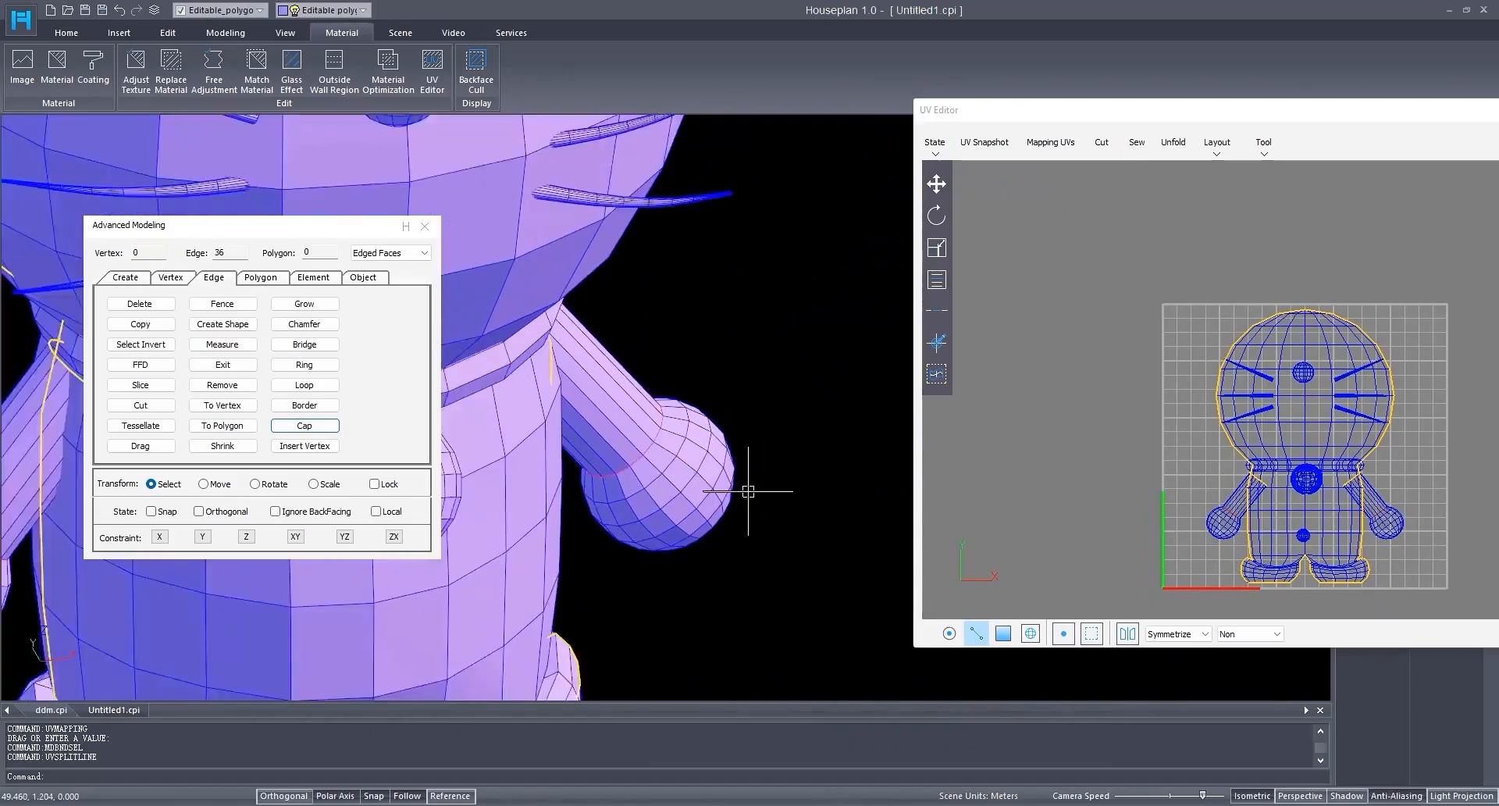
pyautogui.scroll(-3, 763, 502)
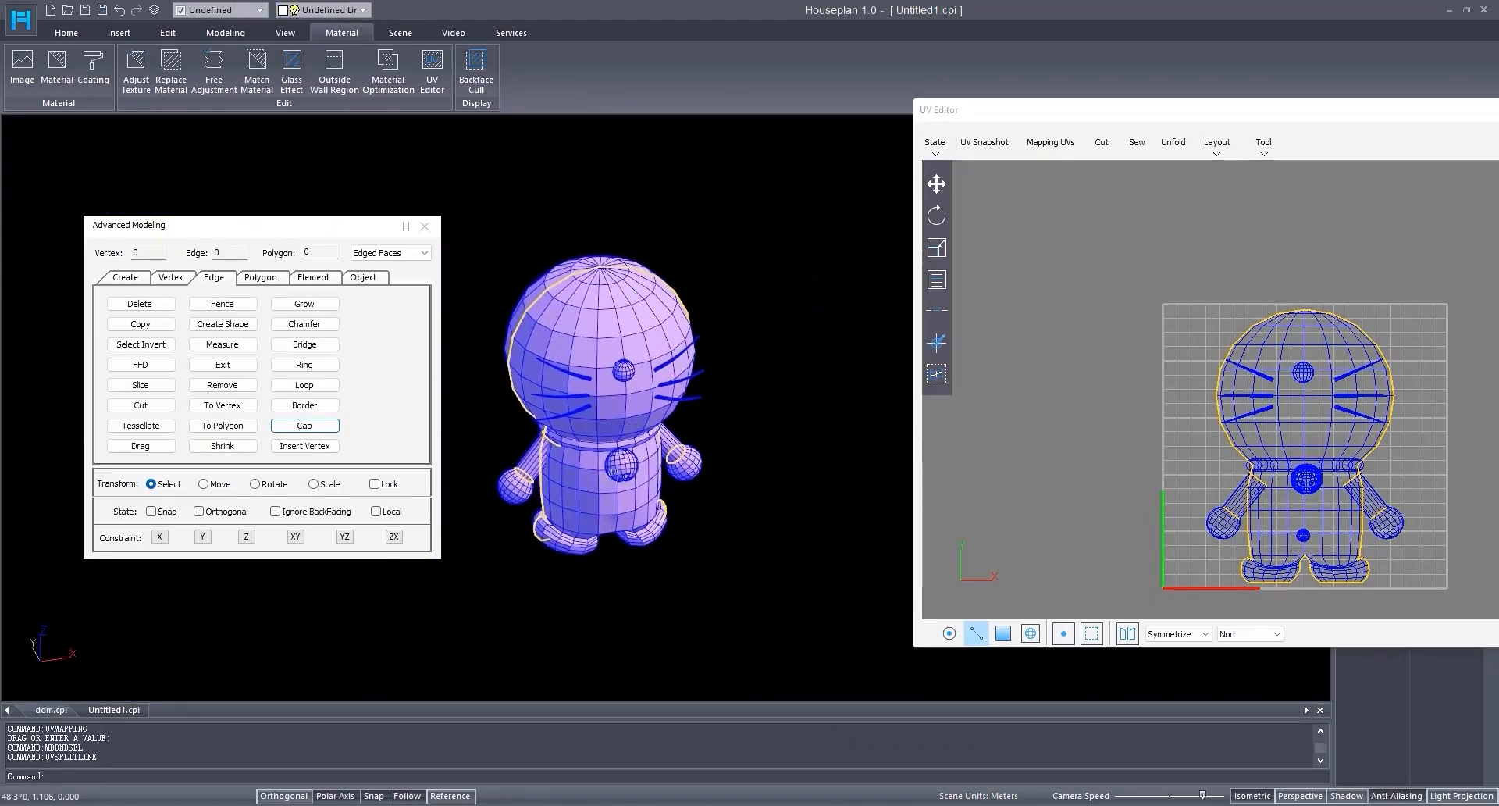
# Step: Select the edge loops on the upper side of both feet and cut the UVs along them
pyautogui.scroll(4, 602, 451)
pyautogui.scroll(6, 603, 451)
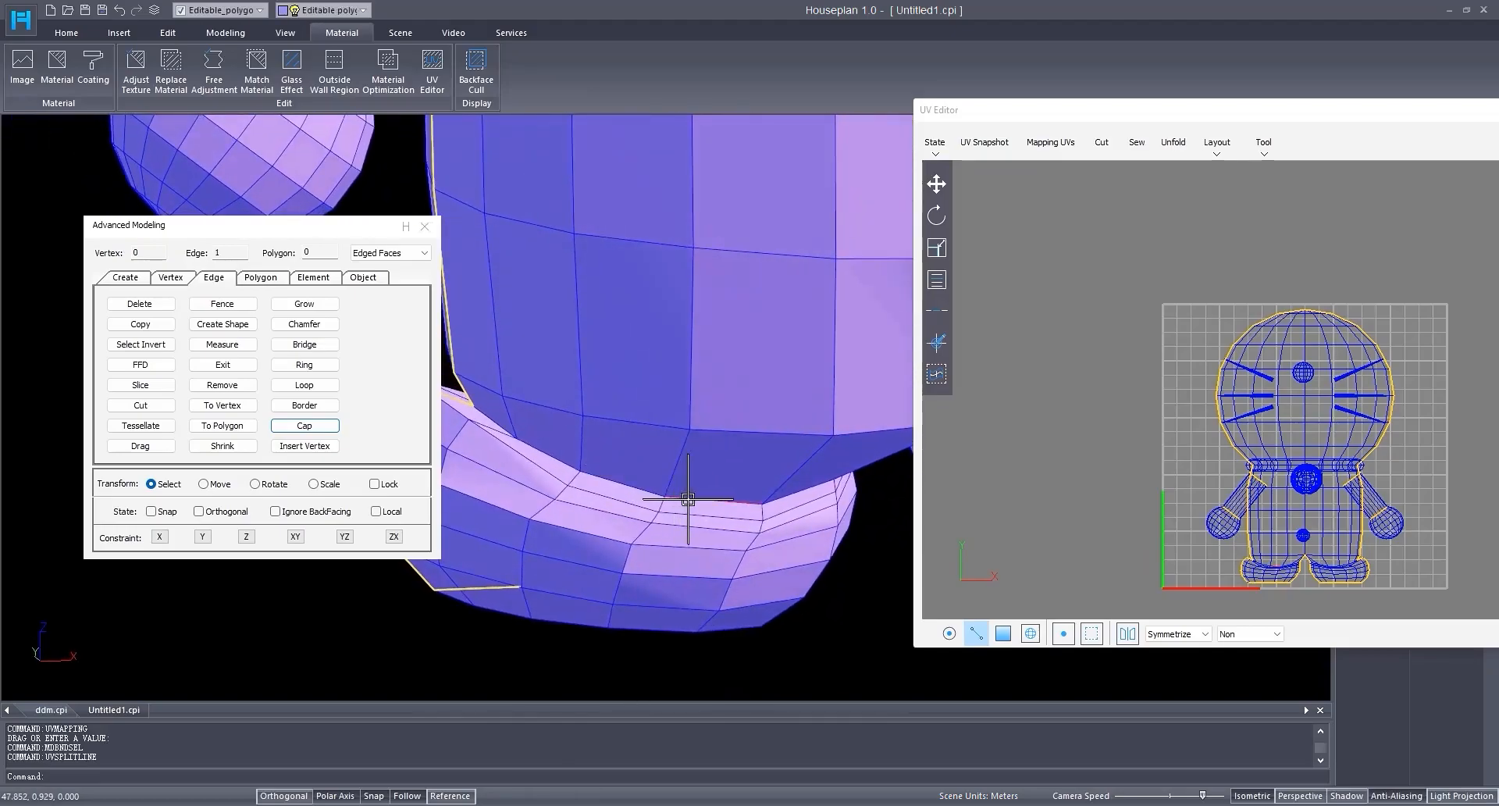
pyautogui.scroll(-2, 687, 505)
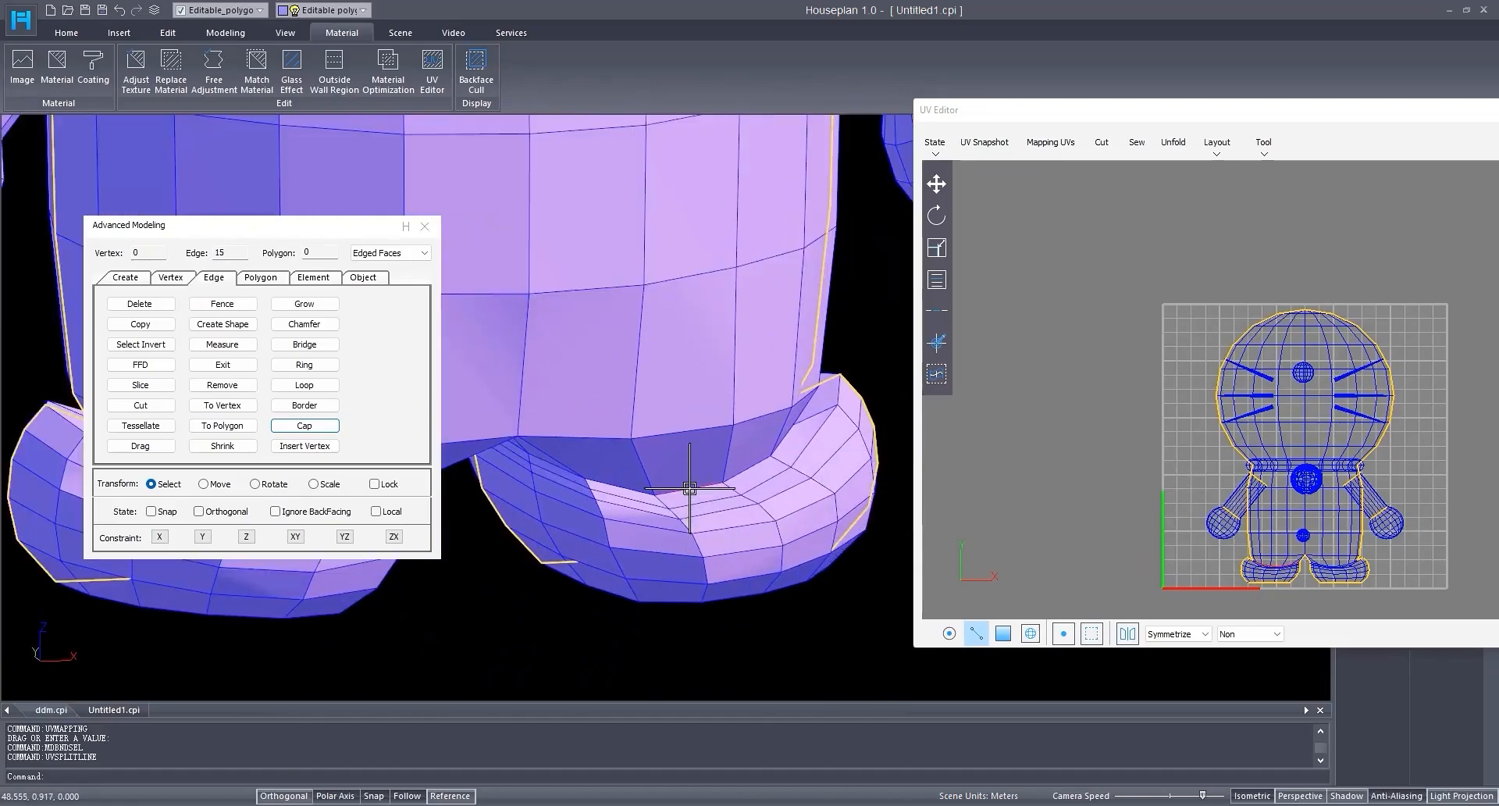
pyautogui.scroll(-6, 711, 499)
pyautogui.keyDown('shift'); pyautogui.moveTo(713, 504); pyautogui.dragTo(669, 539, button='middle'); pyautogui.keyUp('shift')
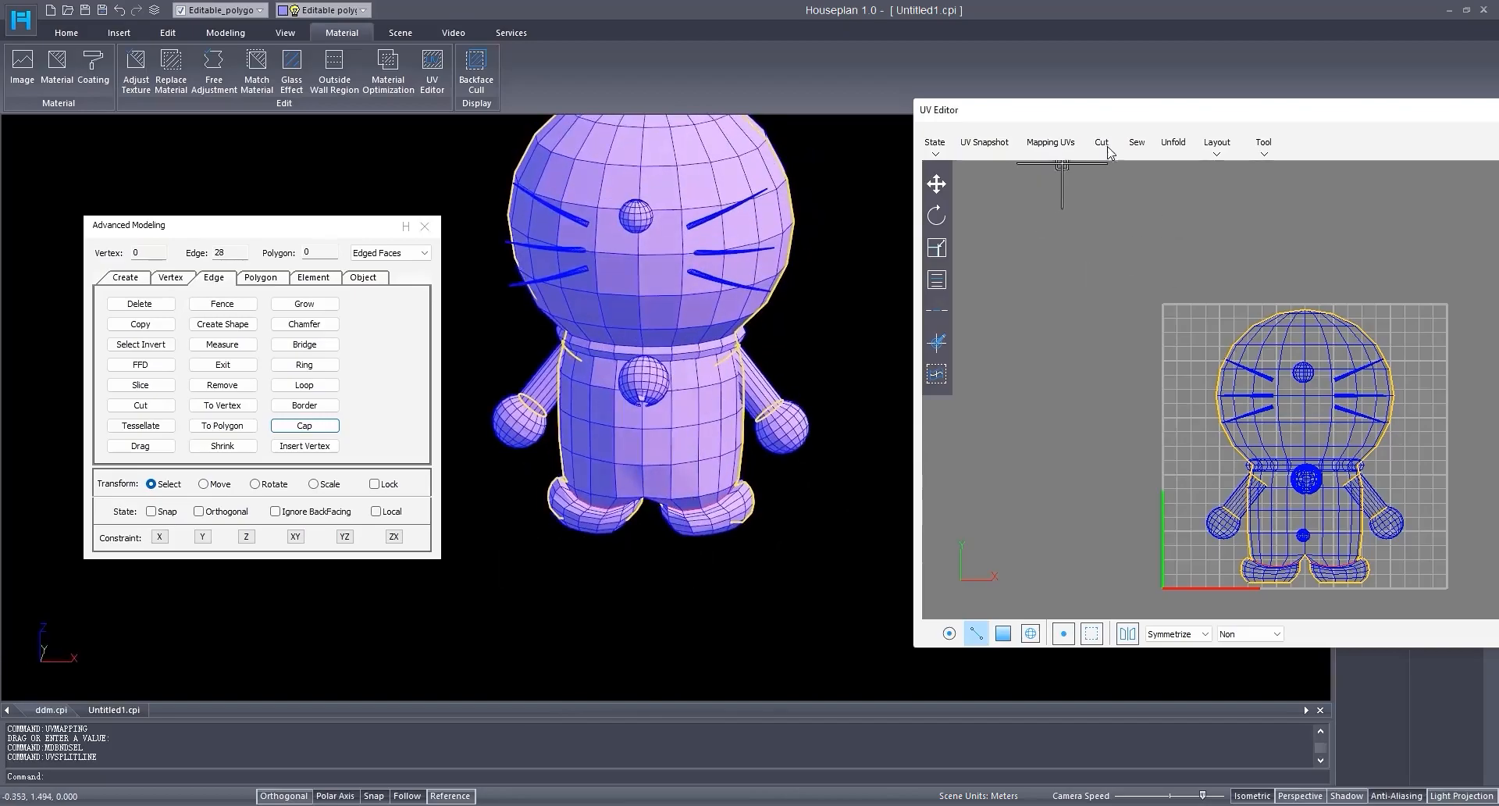
pyautogui.moveTo(1359, 539); pyautogui.dragTo(1349, 540, button='middle')
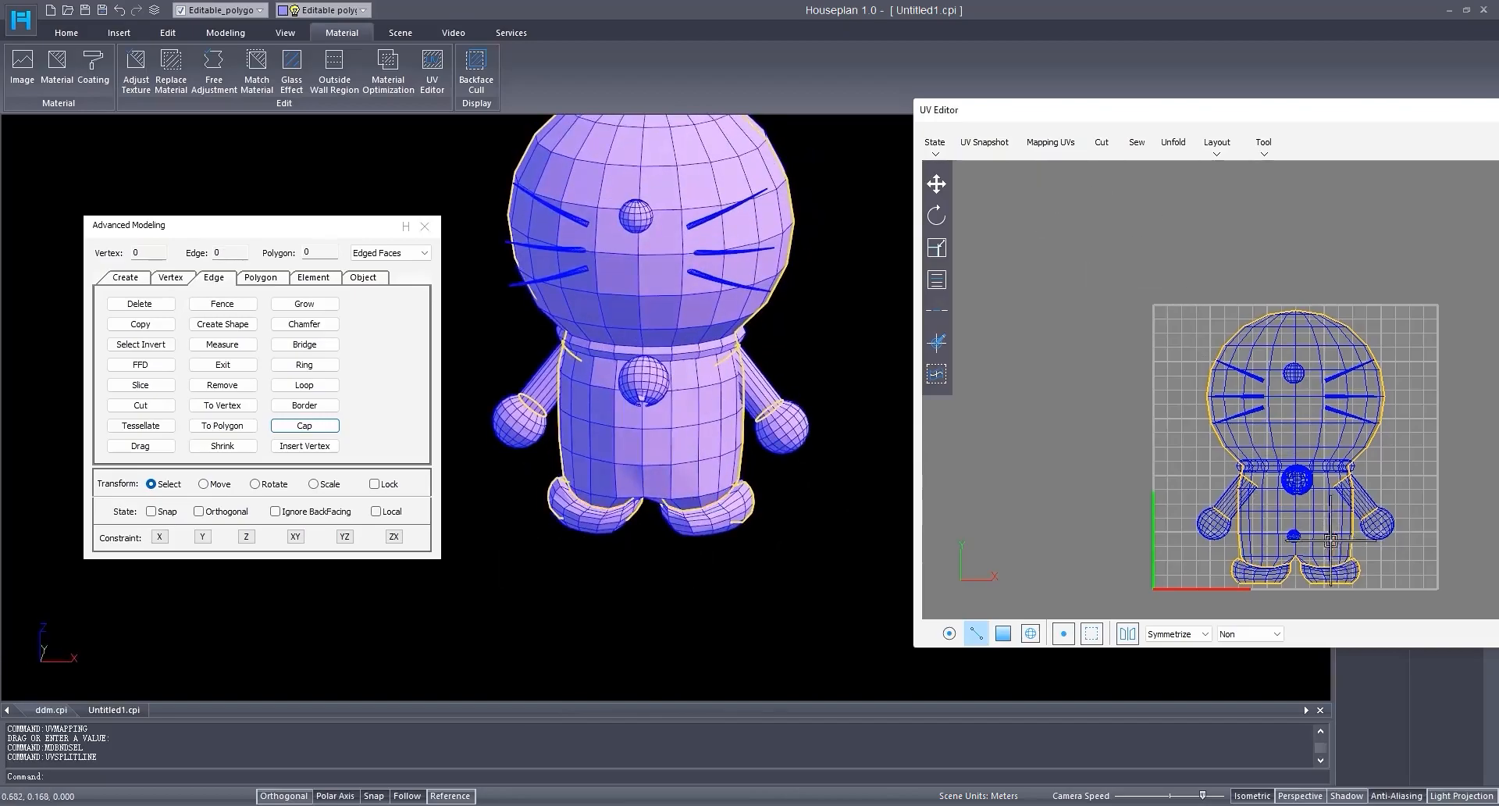
# Step: Select the front head-and-body UV shell in polygon mode and move it outside the UV tile to its left
pyautogui.scroll(-3, 609, 476)
pyautogui.moveTo(1254, 342); pyautogui.dragTo(1234, 355, button='middle')
pyautogui.moveTo(1222, 117); pyautogui.dragTo(1105, 92)
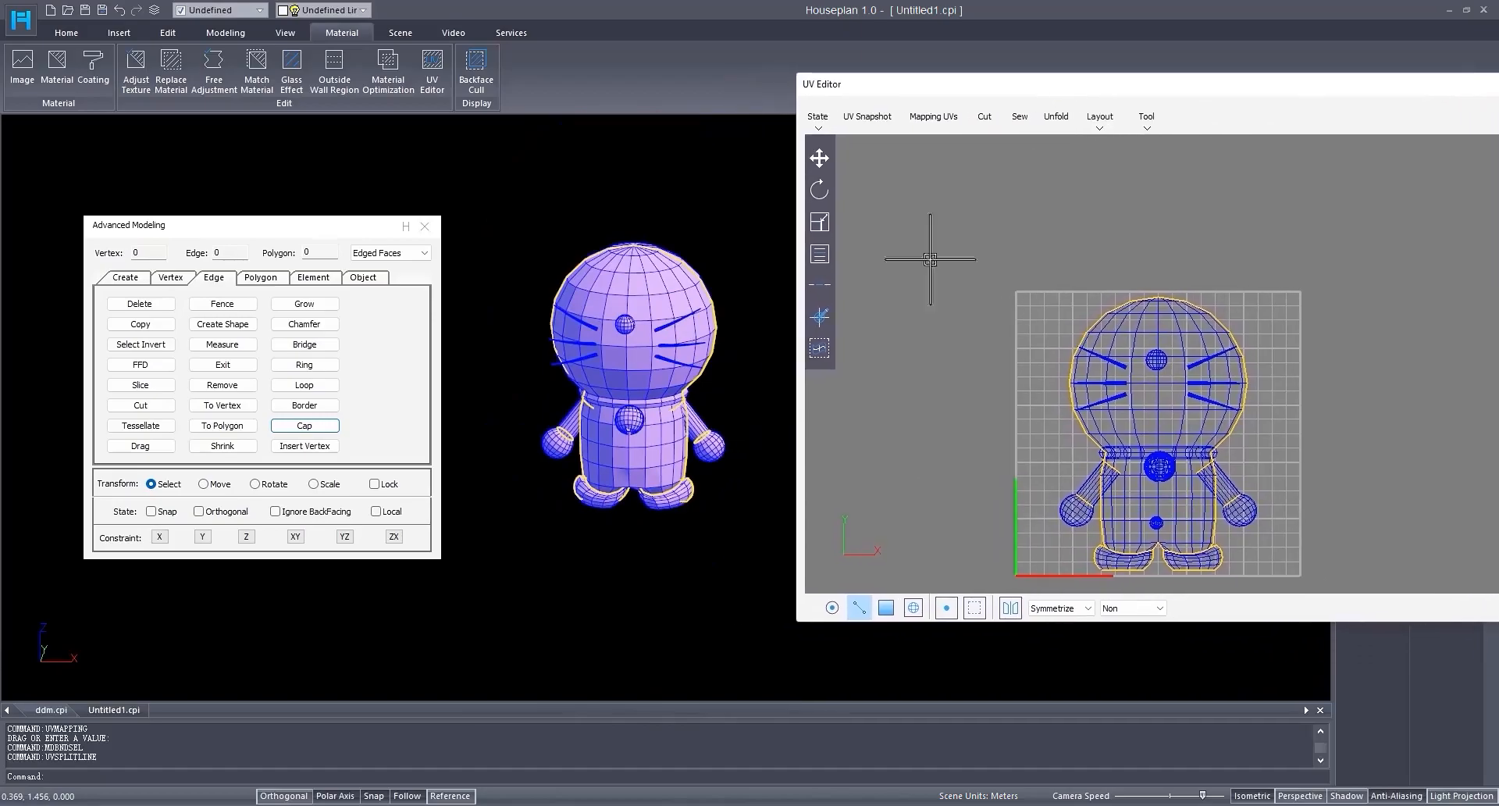
pyautogui.click(887, 608)
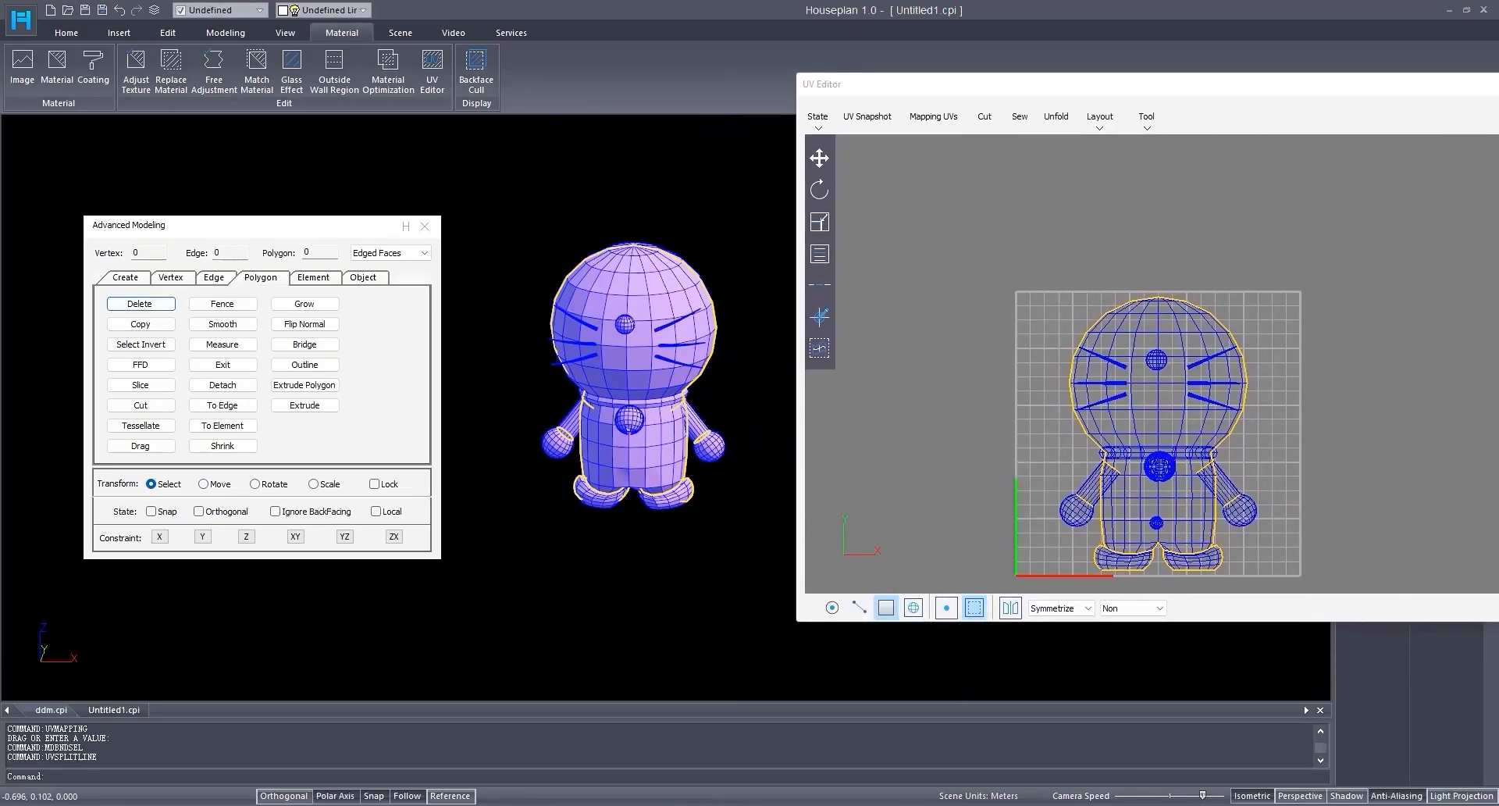
pyautogui.doubleClick(594, 347)
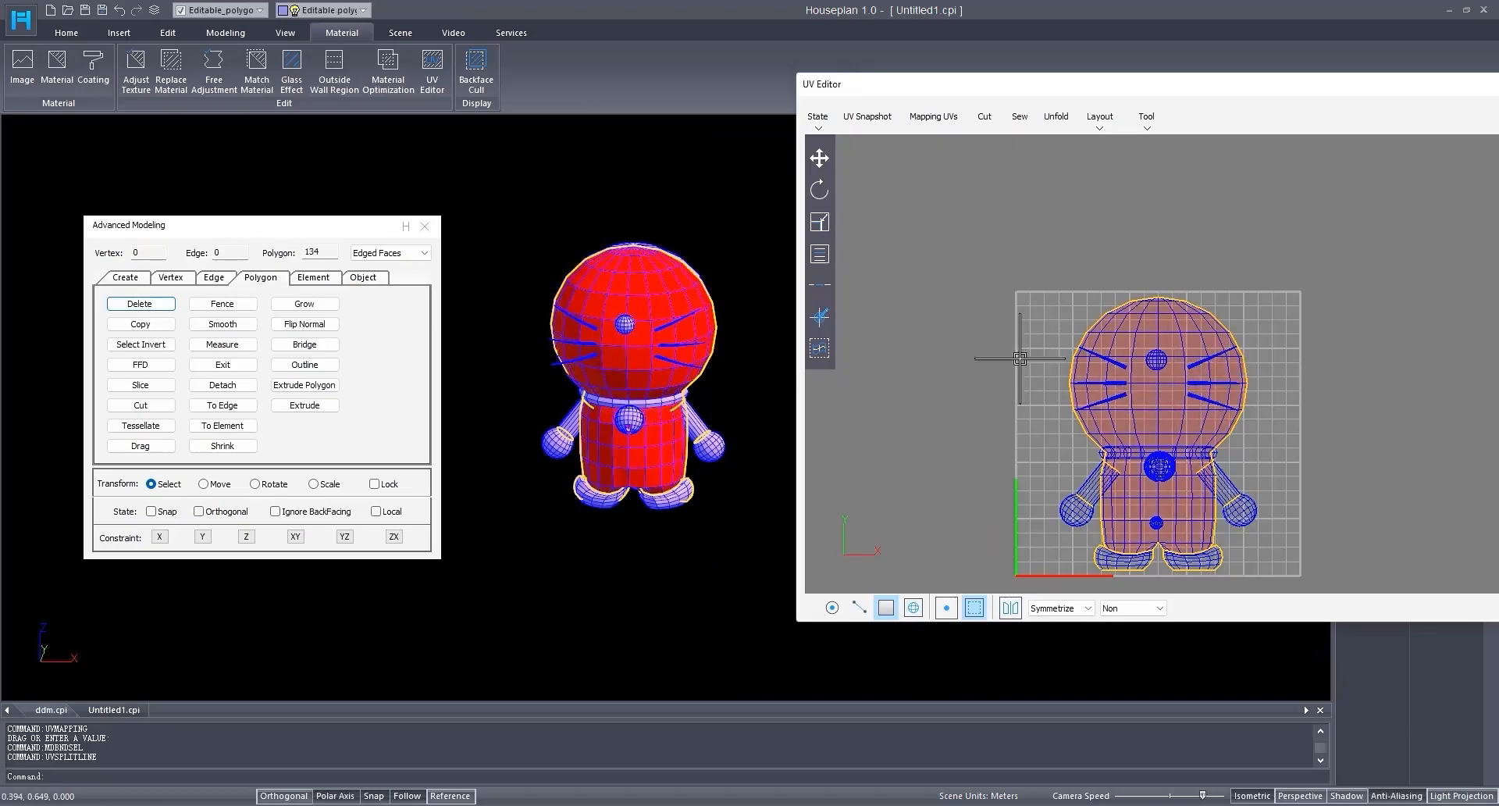
pyautogui.click(819, 158)
pyautogui.moveTo(1267, 412); pyautogui.dragTo(951, 405)
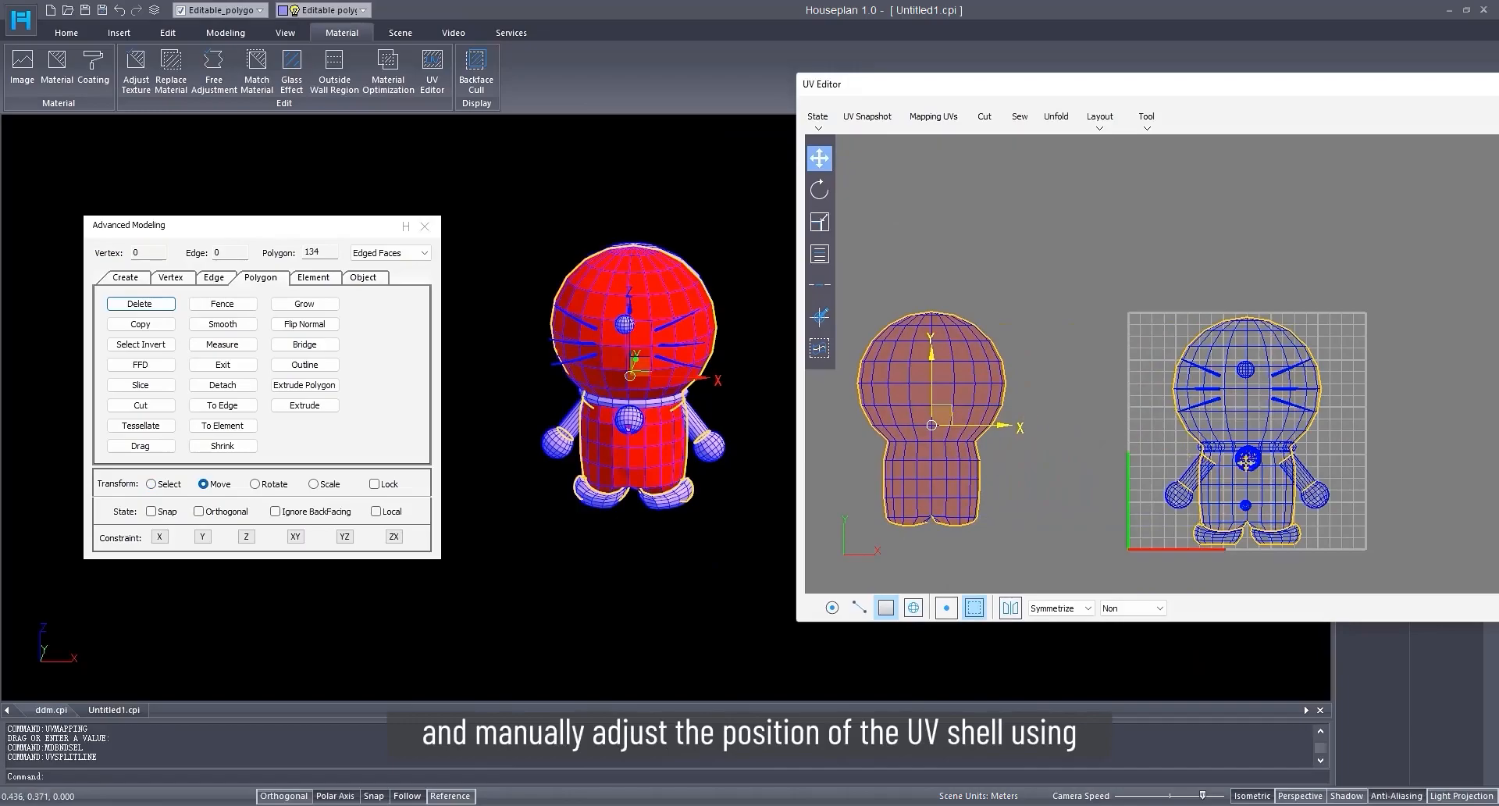
# Step: Select the remaining back head-and-body UV shell, scale it down and move it to the tile's upper-left corner
pyautogui.scroll(7, 1246, 461)
pyautogui.scroll(-6, 1246, 460)
pyautogui.moveTo(1246, 461); pyautogui.dragTo(1164, 472, button='middle')
pyautogui.click(1165, 429)
pyautogui.scroll(-3, 1164, 473)
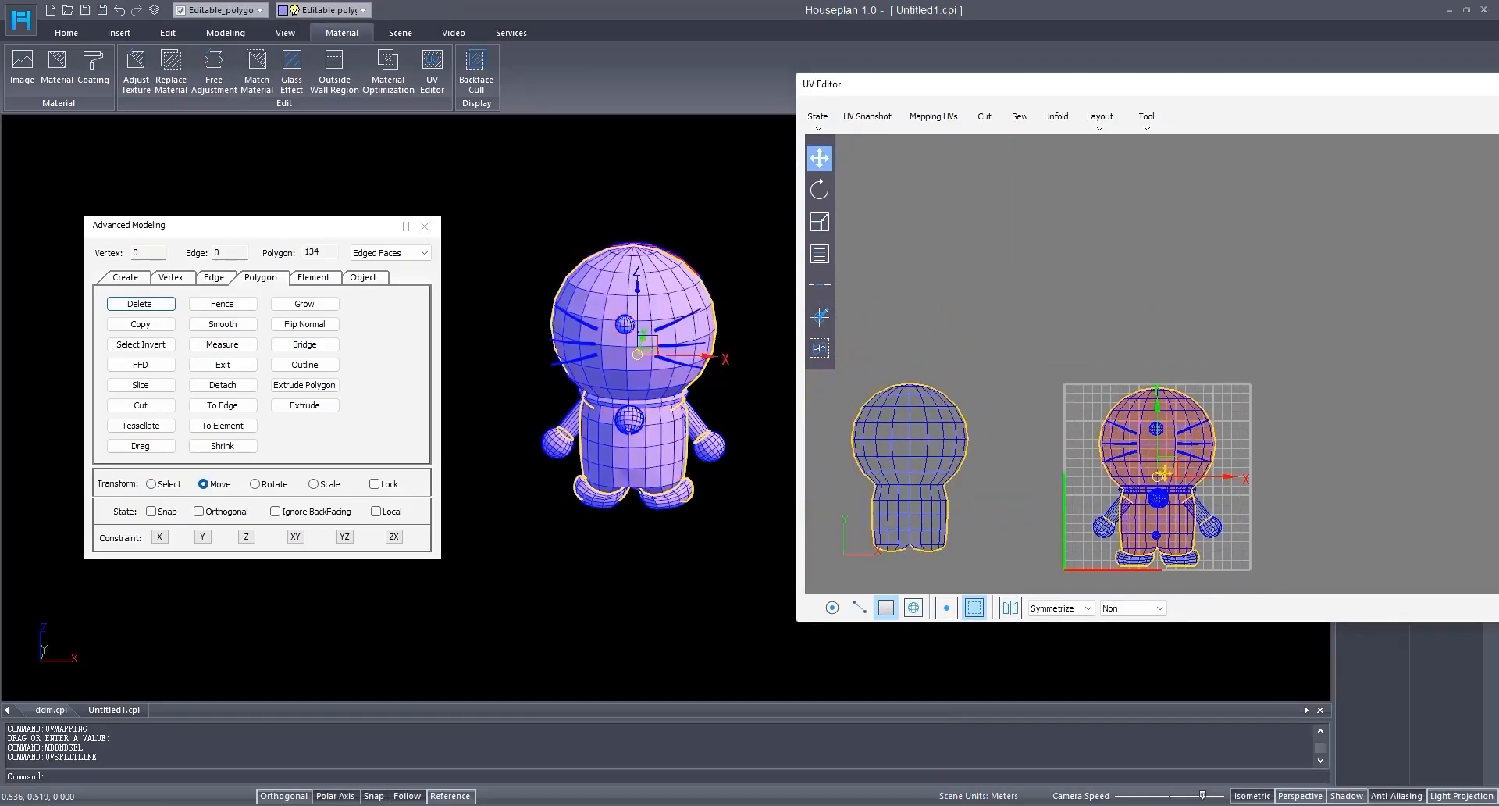
pyautogui.click(817, 225)
pyautogui.moveTo(1168, 463); pyautogui.dragTo(1174, 493)
pyautogui.moveTo(1176, 509); pyautogui.dragTo(1120, 400, button='middle')
pyautogui.scroll(3, 1119, 400)
pyautogui.click(819, 158)
pyautogui.moveTo(1109, 334); pyautogui.dragTo(981, 175)
# Step: Select the three left whisker UV shells and mirror them horizontally by scaling X to -100
pyautogui.moveTo(1068, 290); pyautogui.dragTo(1039, 358, button='middle')
pyautogui.scroll(5, 1080, 349)
pyautogui.scroll(-4, 1079, 355)
pyautogui.scroll(5, 1039, 359)
pyautogui.scroll(-4, 1043, 364)
pyautogui.scroll(5, 1037, 378)
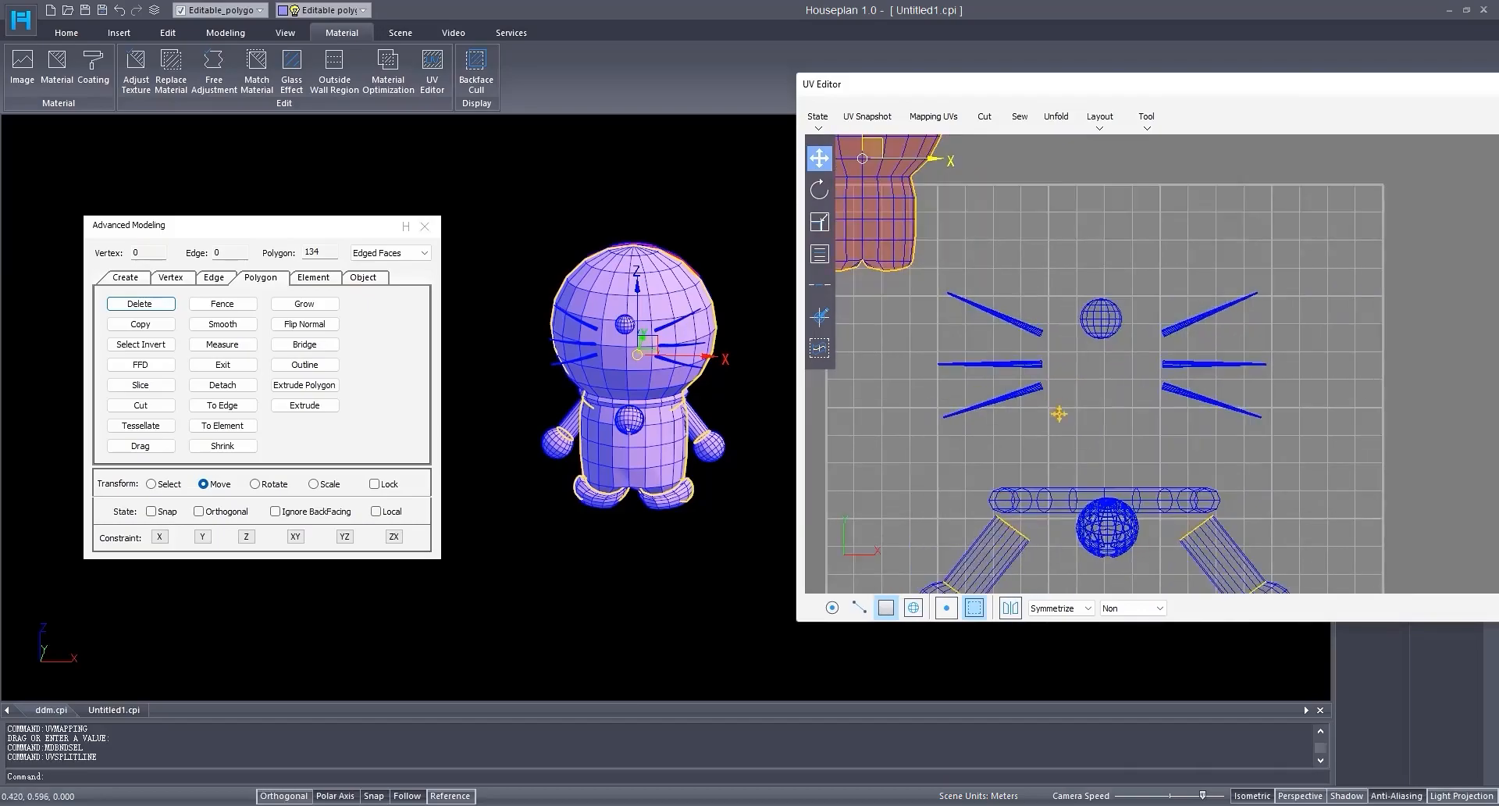
pyautogui.click(1015, 285)
pyautogui.scroll(5, 1016, 369)
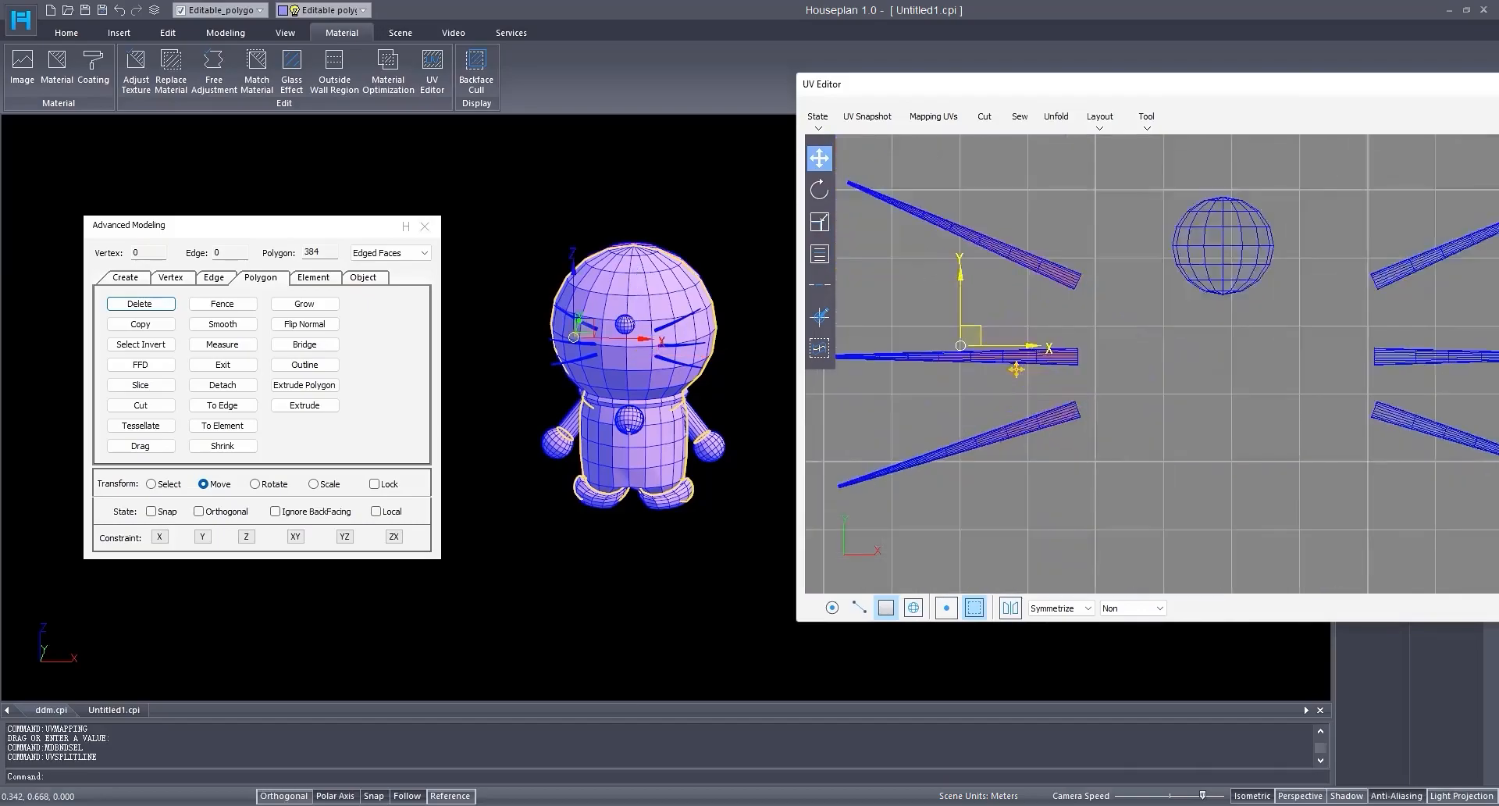
pyautogui.scroll(-3, 1017, 369)
pyautogui.rightClick(826, 228)
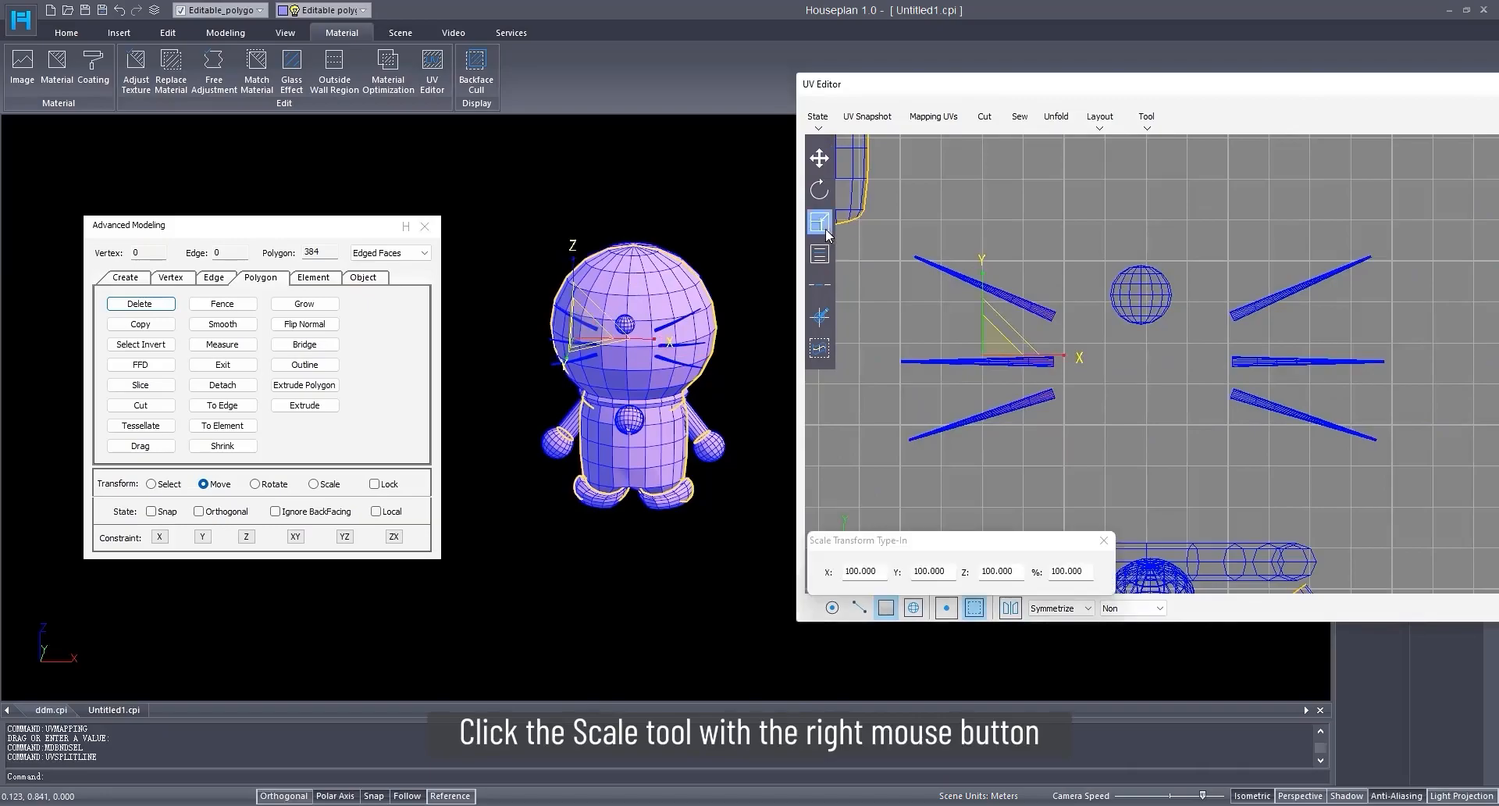
pyautogui.click(876, 571)
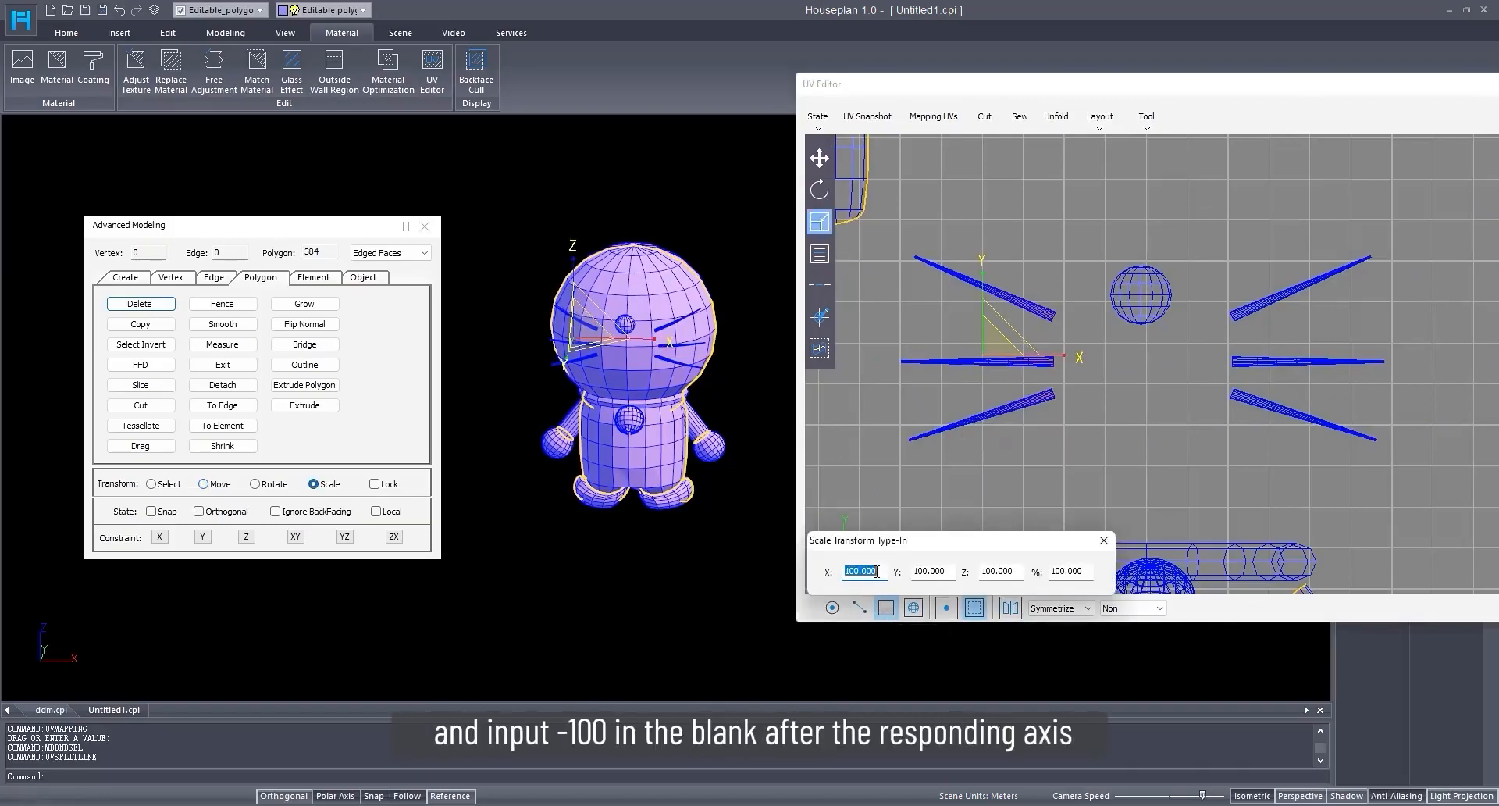
pyautogui.write('-100')
pyautogui.press('Return')
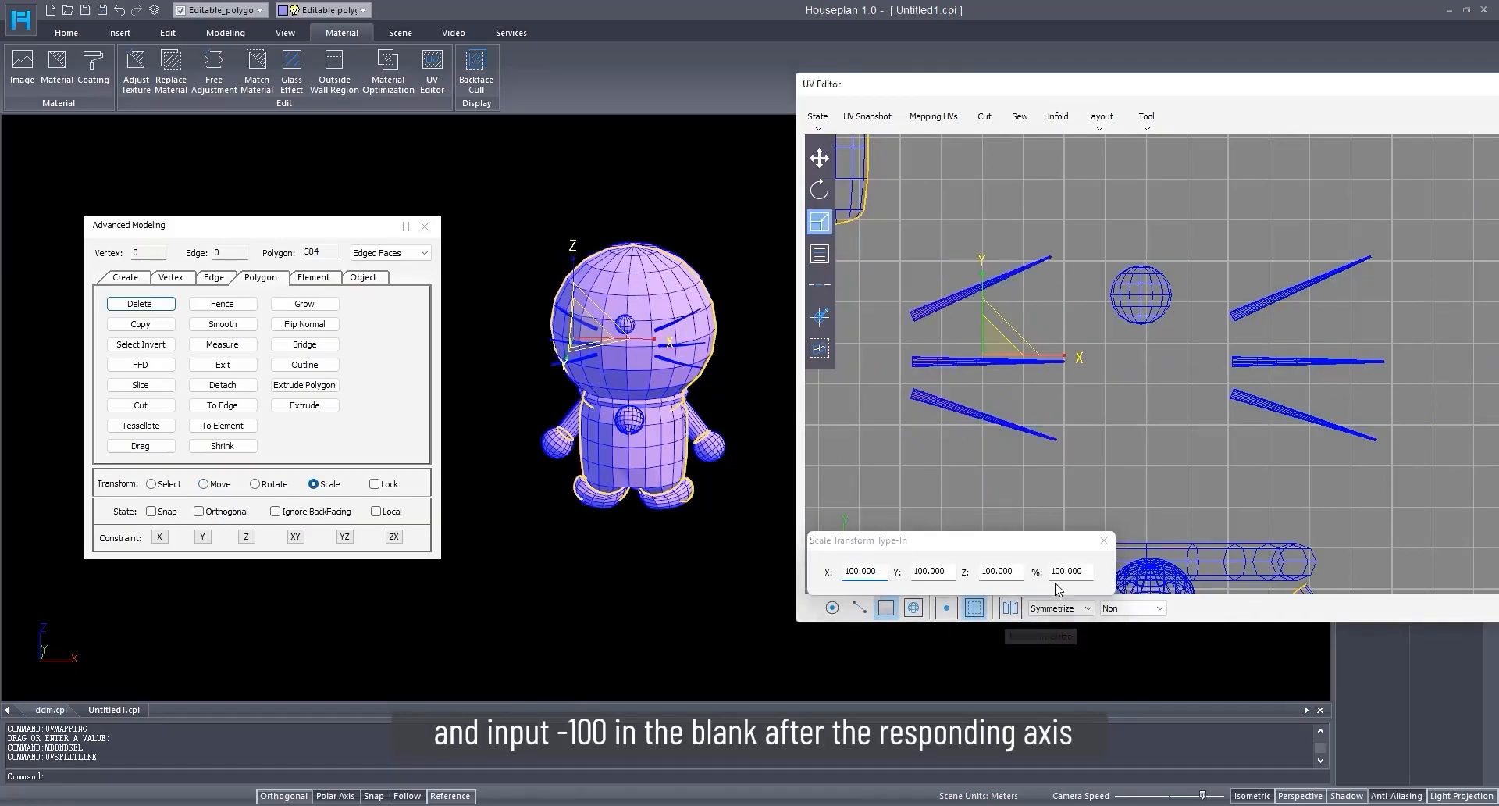
pyautogui.click(1104, 540)
# Step: Turn on Snap and move the mirrored whisker shells exactly onto the three right whisker shells
pyautogui.click(819, 158)
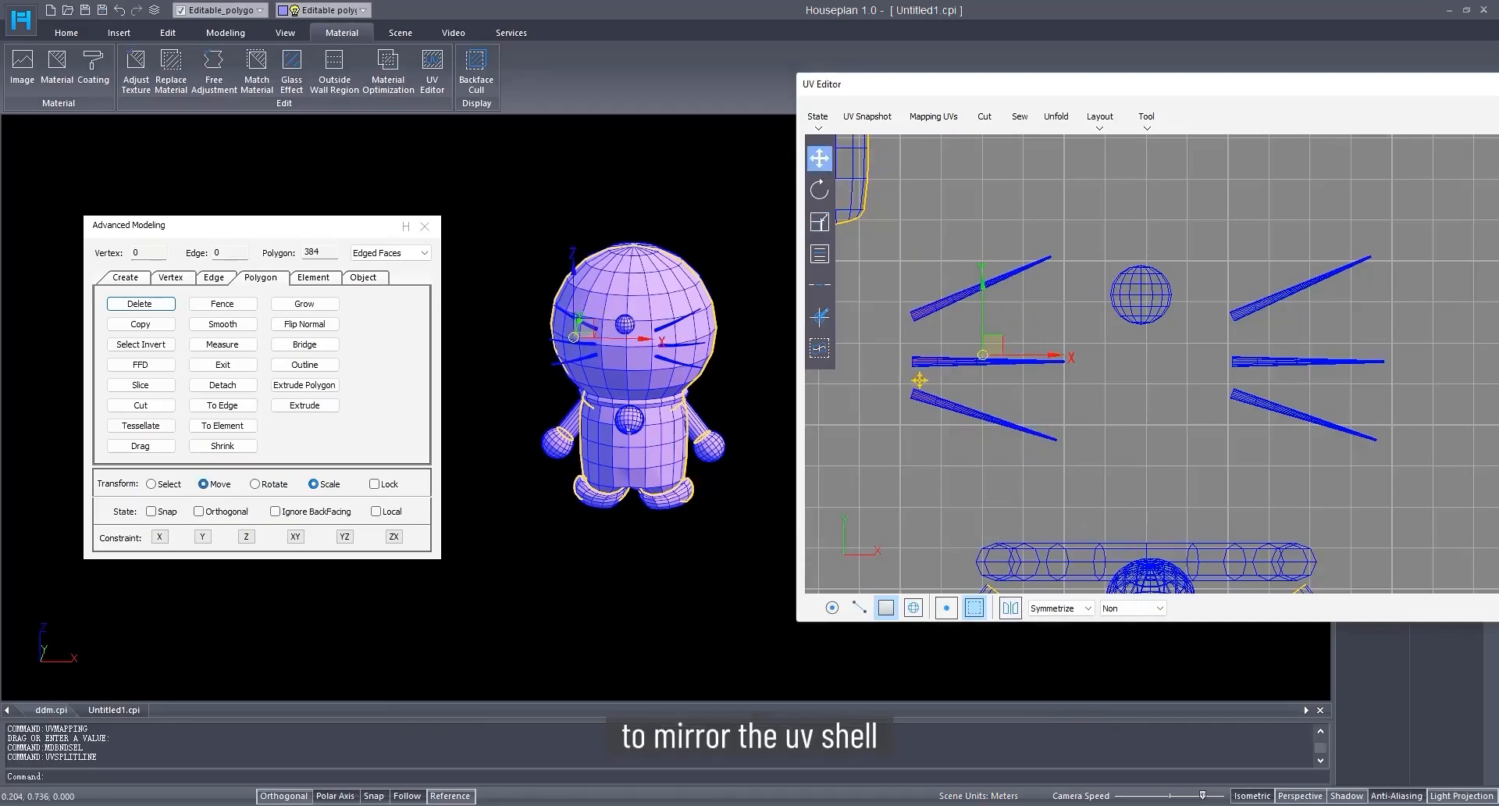
pyautogui.scroll(2, 917, 378)
pyautogui.moveTo(916, 392); pyautogui.dragTo(865, 405, button='middle')
pyautogui.scroll(-1, 864, 411)
pyautogui.click(154, 509)
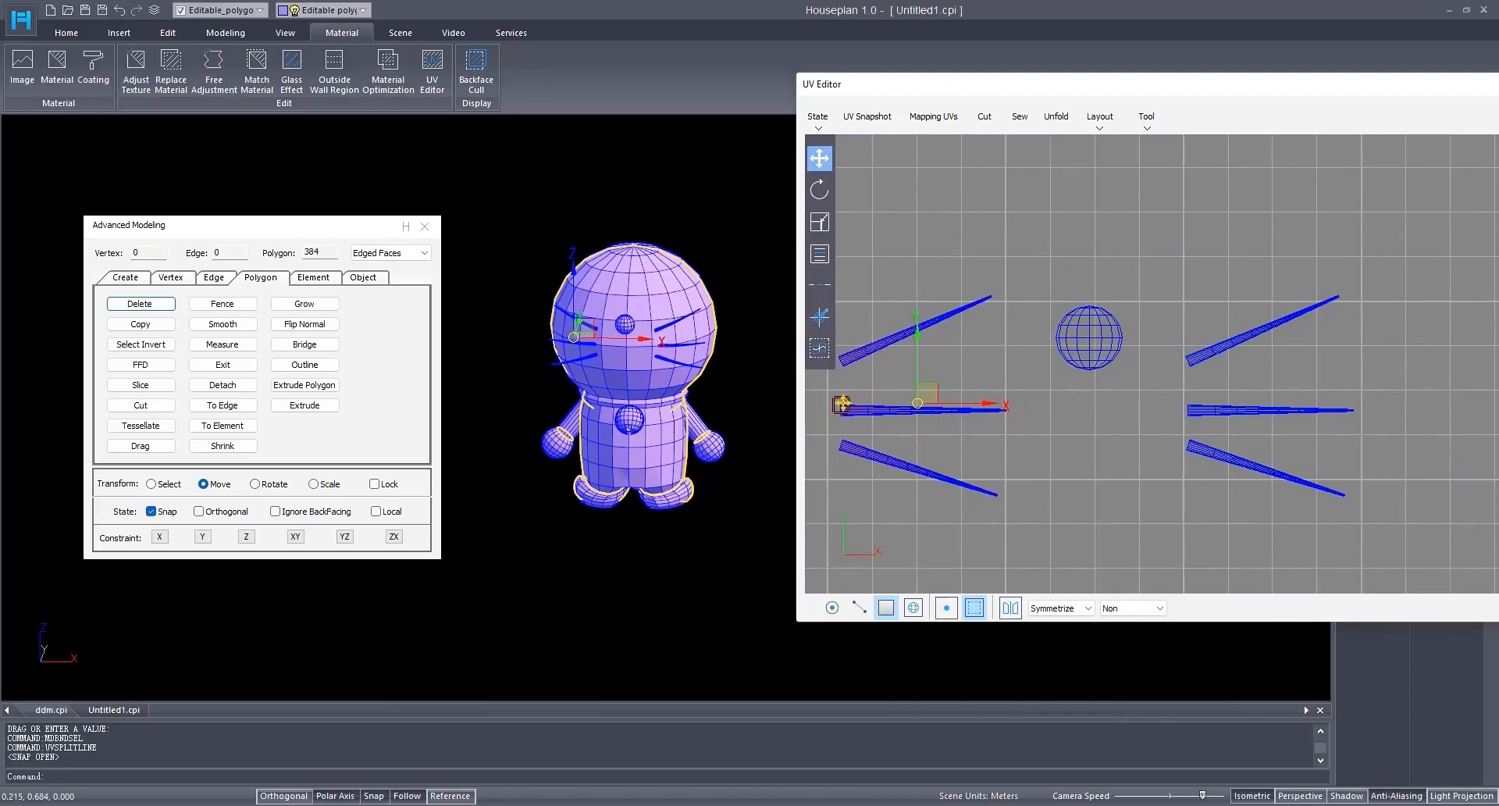
pyautogui.moveTo(855, 403); pyautogui.dragTo(1192, 409)
pyautogui.scroll(4, 1191, 409)
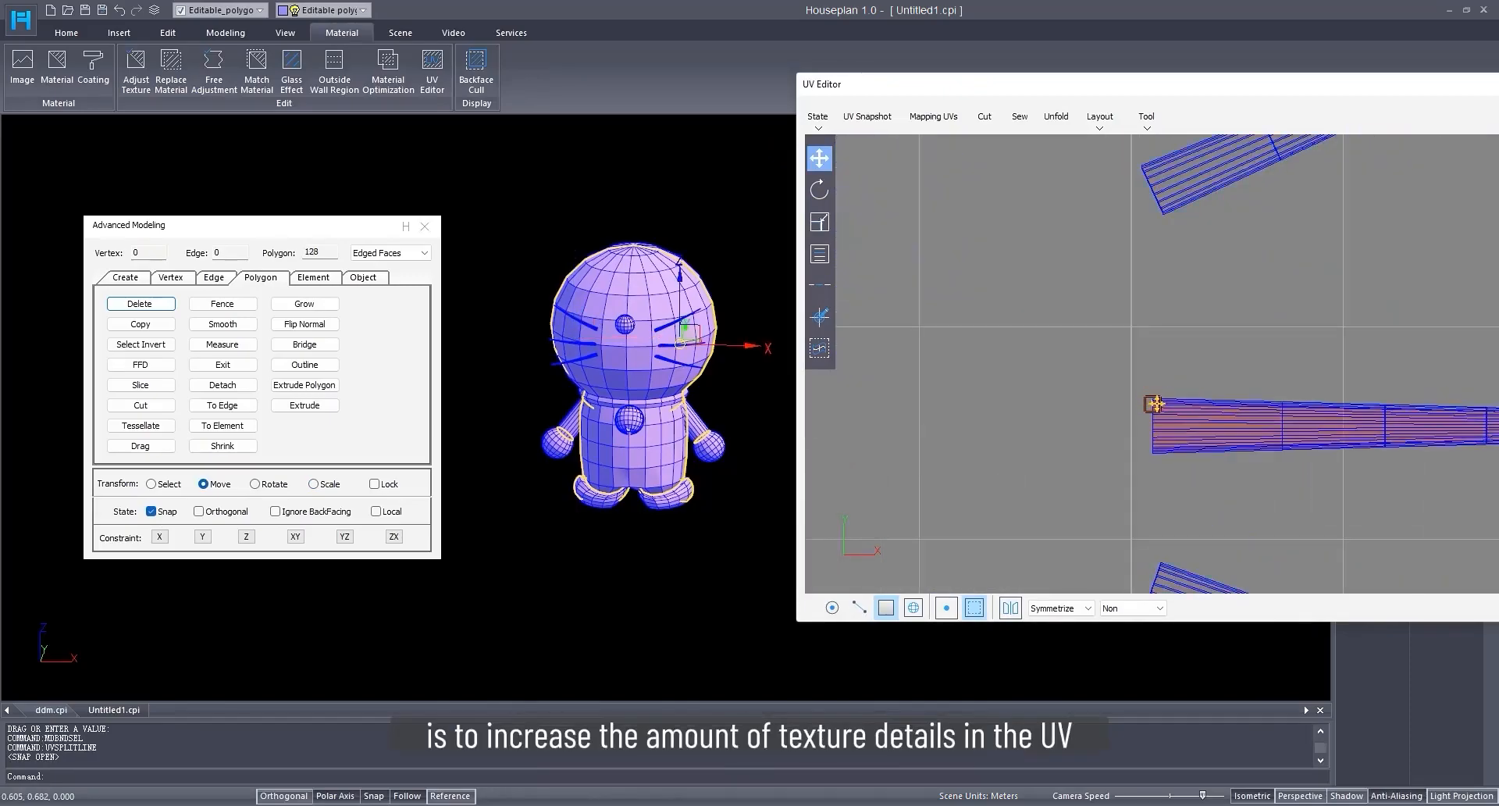
pyautogui.hotkey('ctrl', 'z')
pyautogui.click(1164, 486)
pyautogui.scroll(-8, 1164, 487)
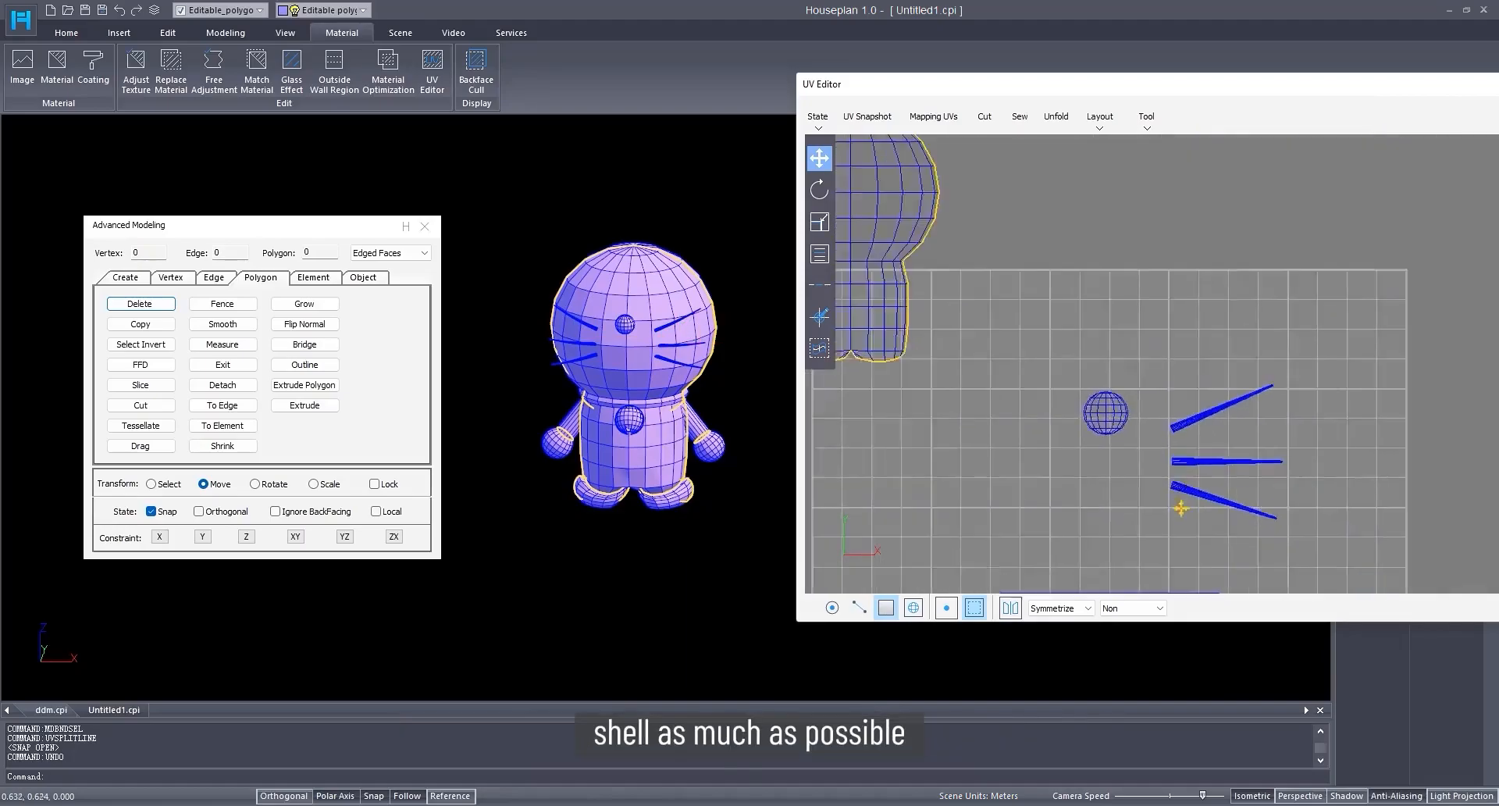
# Step: Rotate the collar's UV shell to vertical and move it to the right edge of the UV tile
pyautogui.click(1119, 366)
pyautogui.click(819, 189)
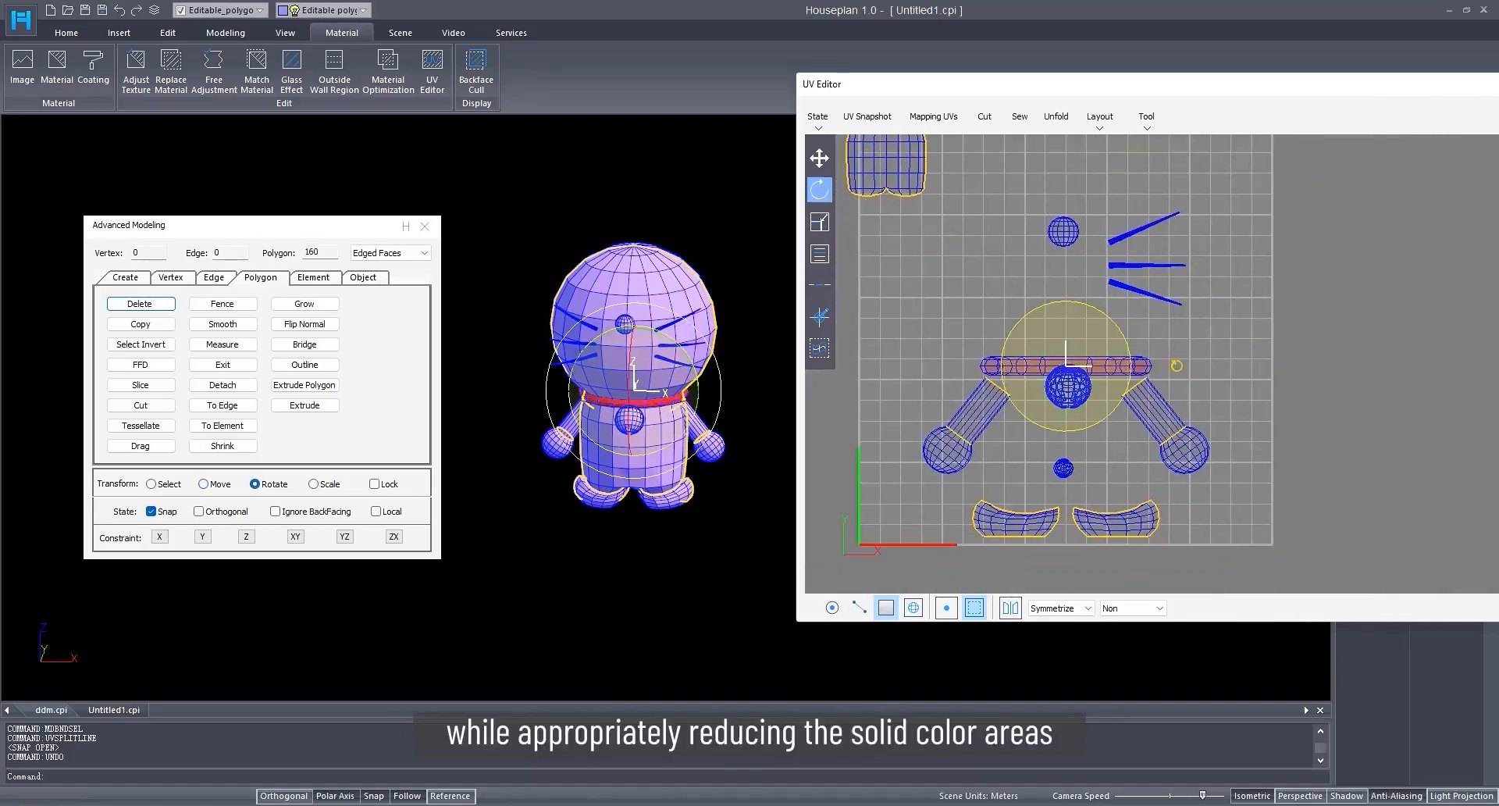
pyautogui.moveTo(1119, 331); pyautogui.dragTo(1129, 454)
pyautogui.click(819, 165)
pyautogui.moveTo(1076, 355); pyautogui.dragTo(1268, 276)
# Step: Move the UV shells of the nose and the small tail ball toward the upper right of the UV tile
pyautogui.moveTo(1198, 351); pyautogui.dragTo(1173, 422, button='middle')
pyautogui.click(1039, 302)
pyautogui.moveTo(1039, 303); pyautogui.dragTo(1229, 224)
pyautogui.moveTo(1037, 499)
pyautogui.mouseDown(button='middle')
pyautogui.moveTo(1070, 398)
pyautogui.moveTo(1048, 520)
pyautogui.mouseUp(button='middle')
pyautogui.scroll(1, 1070, 398)
pyautogui.click(1076, 440)
pyautogui.scroll(-1, 1054, 519)
pyautogui.moveTo(1045, 519); pyautogui.dragTo(1248, 224)
pyautogui.scroll(-6, 1216, 366)
pyautogui.moveTo(1178, 455); pyautogui.dragTo(1160, 393, button='middle')
pyautogui.scroll(5, 1160, 393)
pyautogui.scroll(1, 1160, 393)
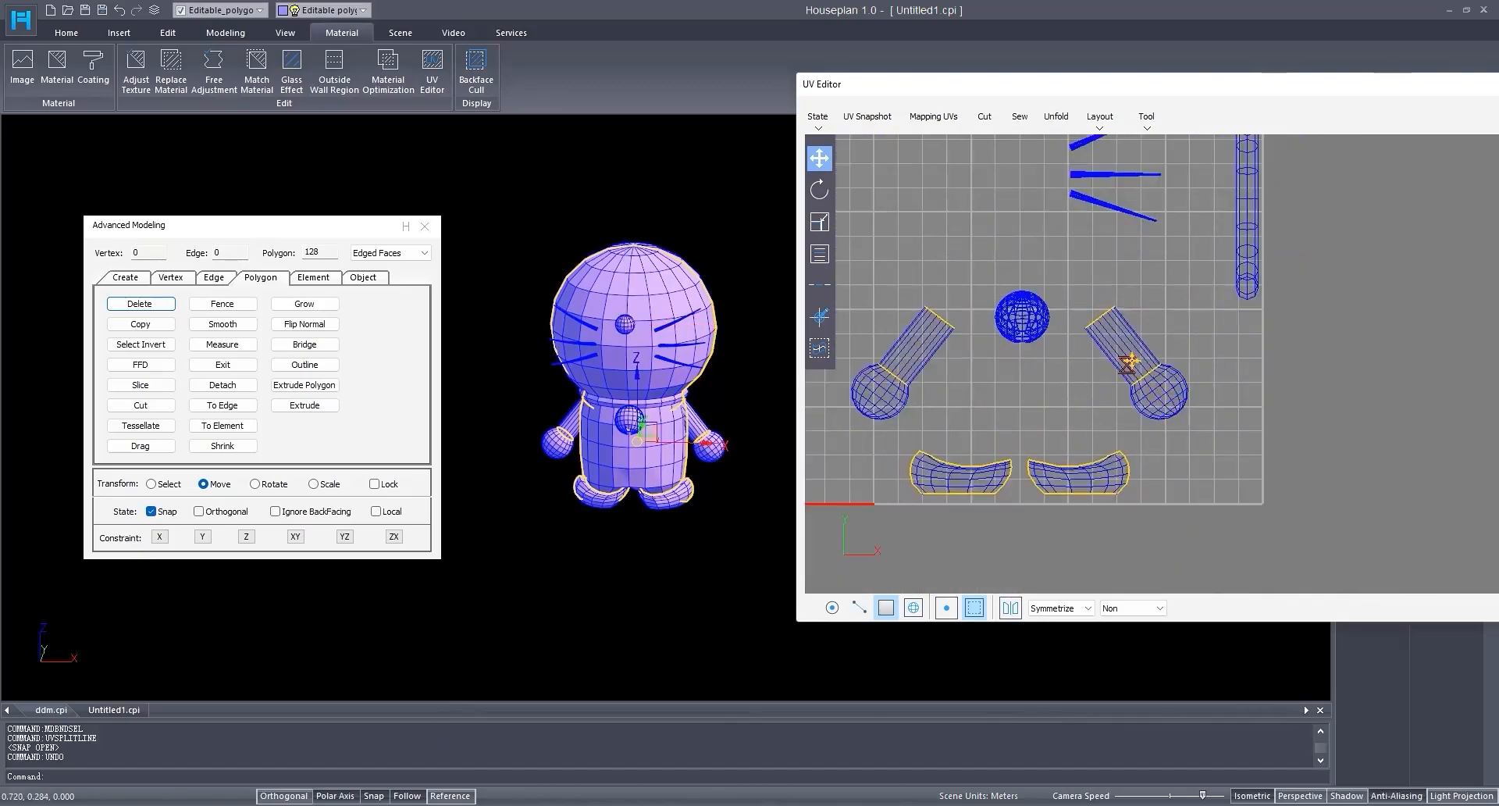
# Step: Select one lengthwise edge on each arm's UV shell and apply Orient to Edges
pyautogui.click(862, 608)
pyautogui.scroll(2, 1117, 348)
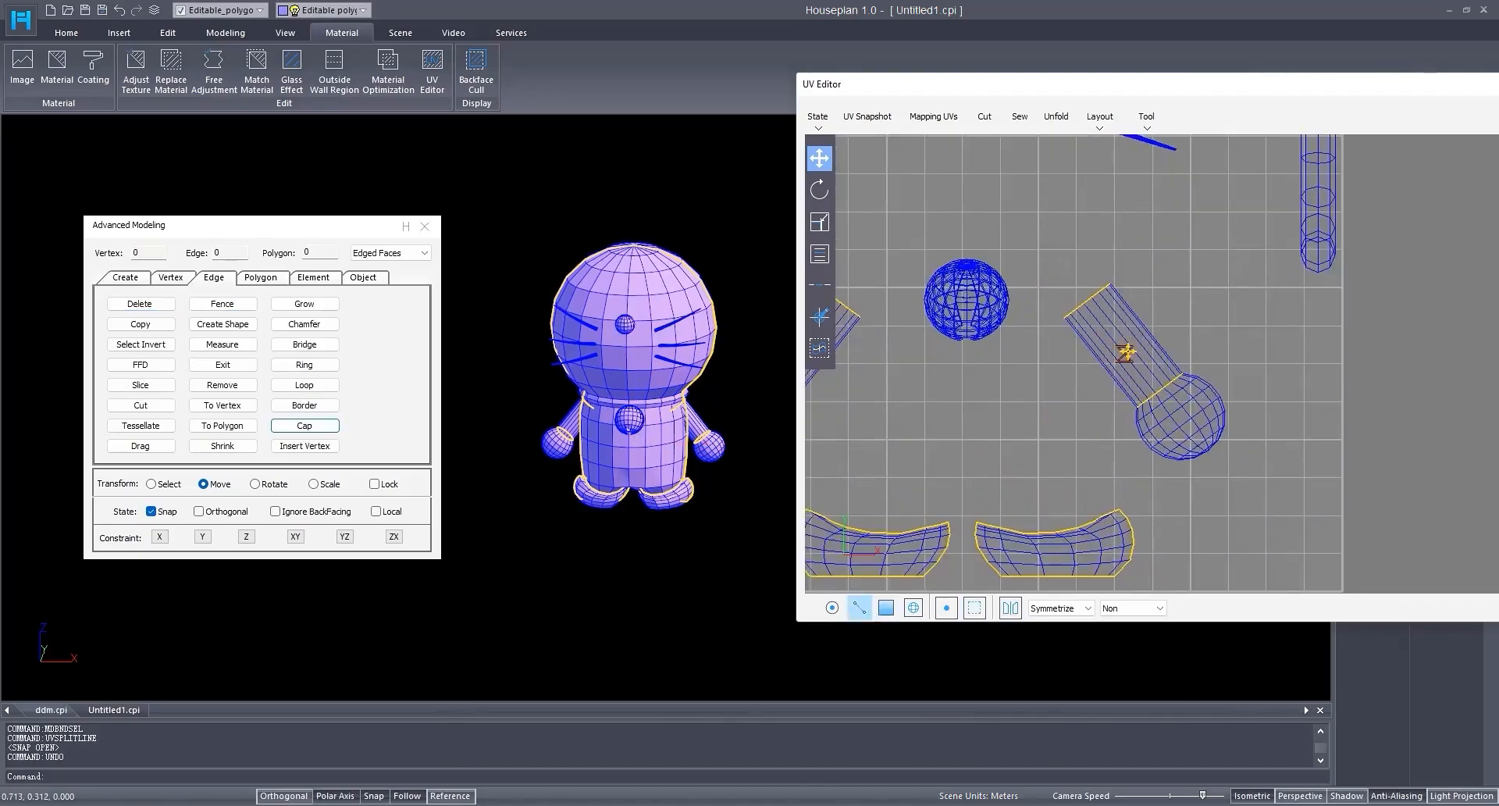
pyautogui.click(1126, 350)
pyautogui.moveTo(1125, 349); pyautogui.dragTo(1243, 348, button='middle')
pyautogui.click(931, 344)
pyautogui.click(1146, 121)
pyautogui.click(1161, 152)
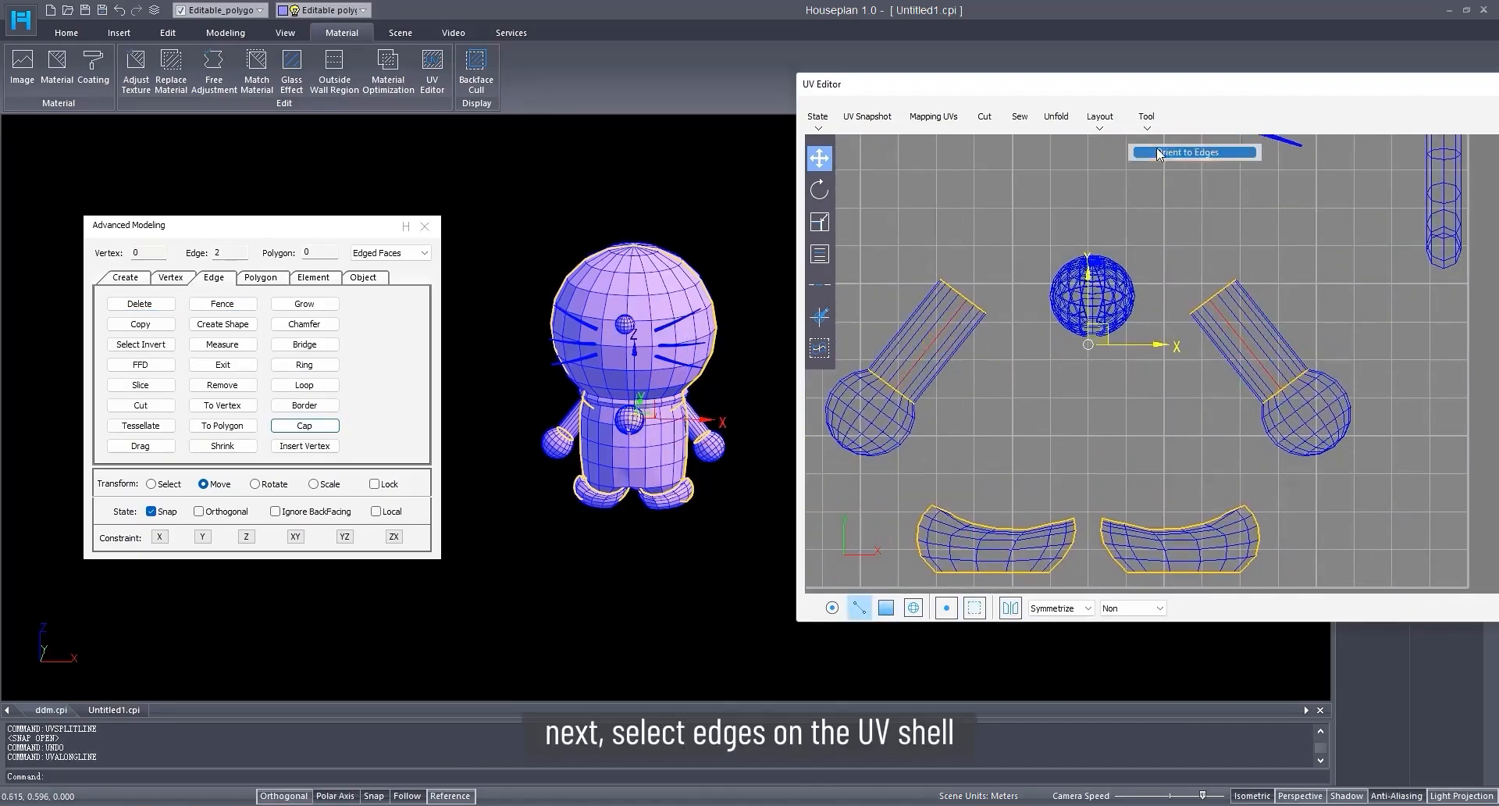
# Step: Switch to whole-shell selection and mirror the left arm's UV shell along X
pyautogui.moveTo(968, 355); pyautogui.dragTo(1012, 361, button='middle')
pyautogui.click(1010, 310)
pyautogui.click(975, 607)
pyautogui.click(976, 357)
pyautogui.click(821, 223)
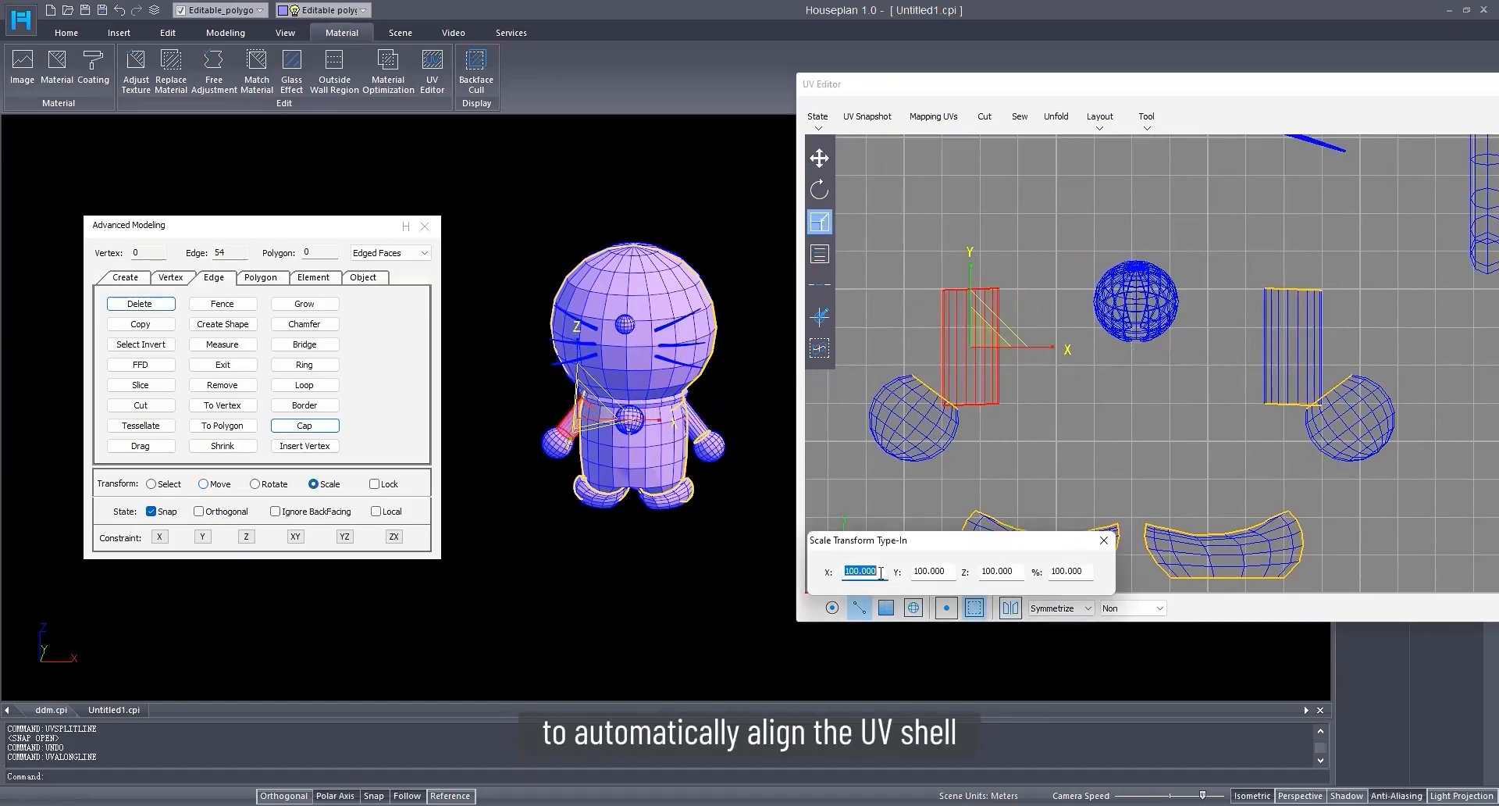
pyautogui.click(1103, 541)
# Step: Snap the mirrored left arm shell exactly onto the right arm's UV shell
pyautogui.click(819, 158)
pyautogui.scroll(1, 977, 290)
pyautogui.moveTo(1097, 292); pyautogui.dragTo(1375, 287)
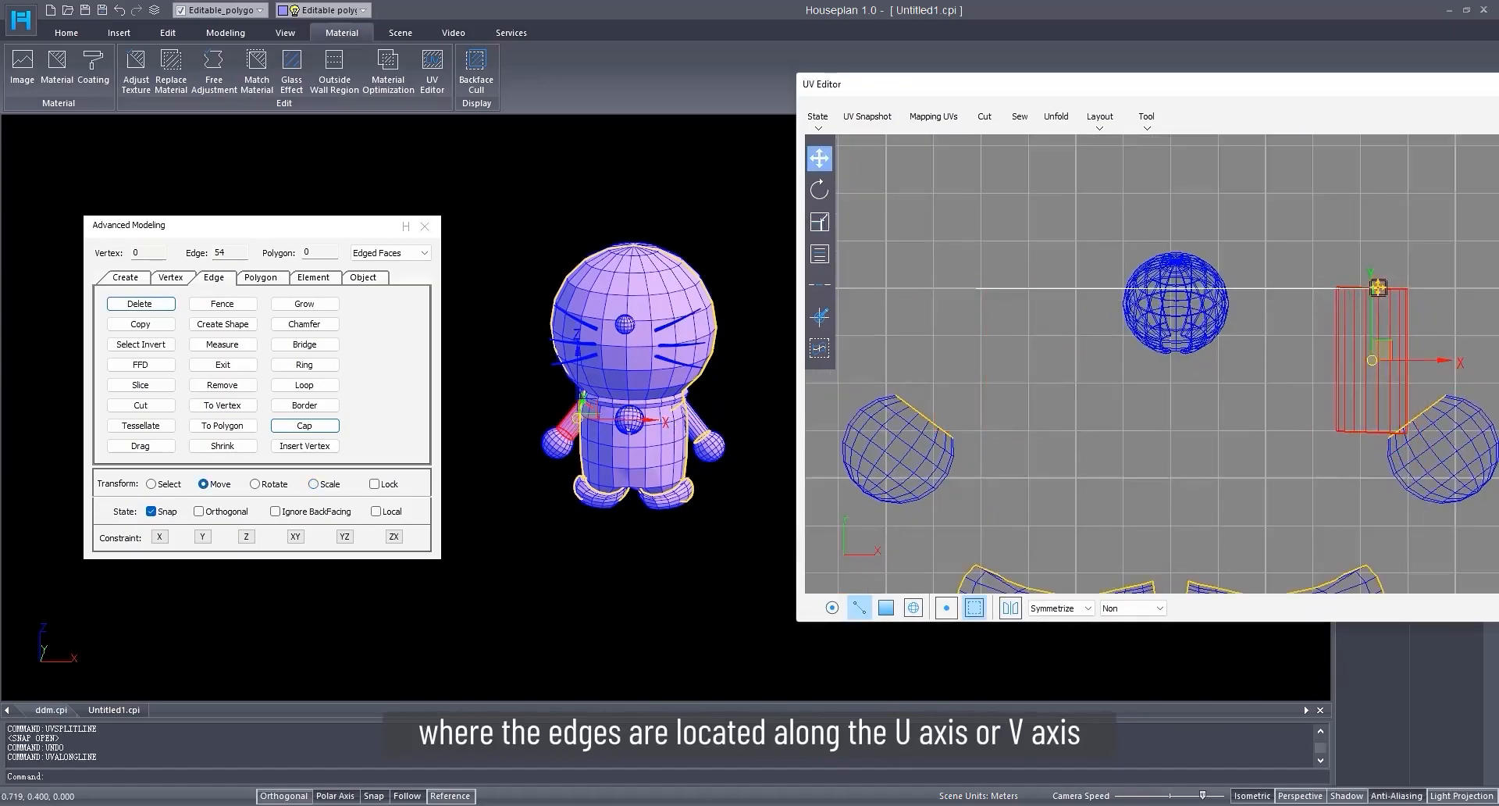
pyautogui.scroll(1, 1375, 288)
pyautogui.moveTo(1374, 287); pyautogui.dragTo(1234, 303, button='middle')
# Step: Move the two stacked arm shells upward and place the bell's UV shell directly below the collar shell
pyautogui.moveTo(1301, 294); pyautogui.dragTo(1171, 390)
pyautogui.moveTo(1172, 391); pyautogui.dragTo(1093, 398, button='middle')
pyautogui.scroll(-3, 1093, 397)
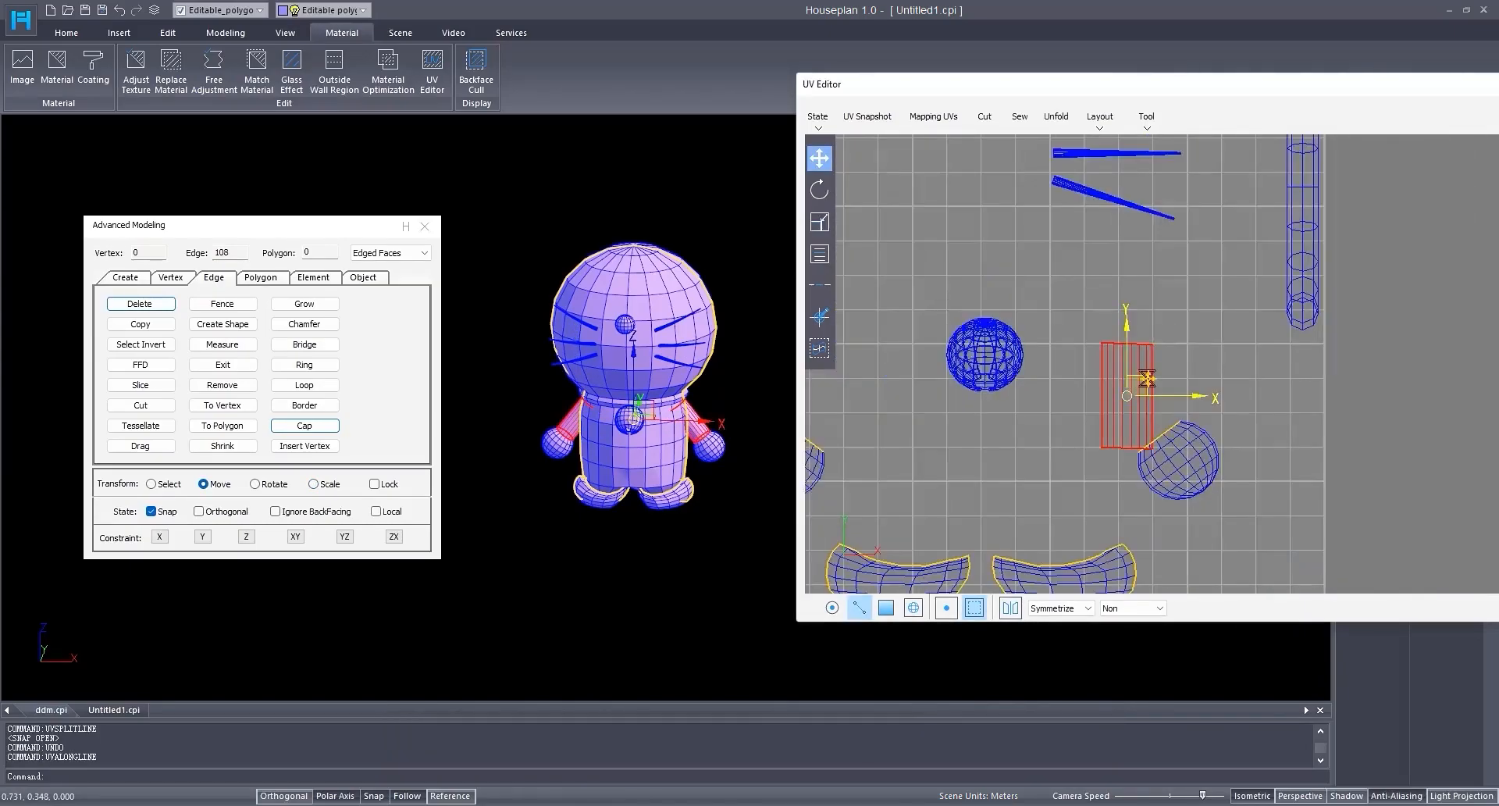
pyautogui.moveTo(1147, 379); pyautogui.dragTo(1159, 329)
pyautogui.moveTo(1159, 329); pyautogui.dragTo(1135, 366, button='middle')
pyautogui.scroll(-1, 1135, 366)
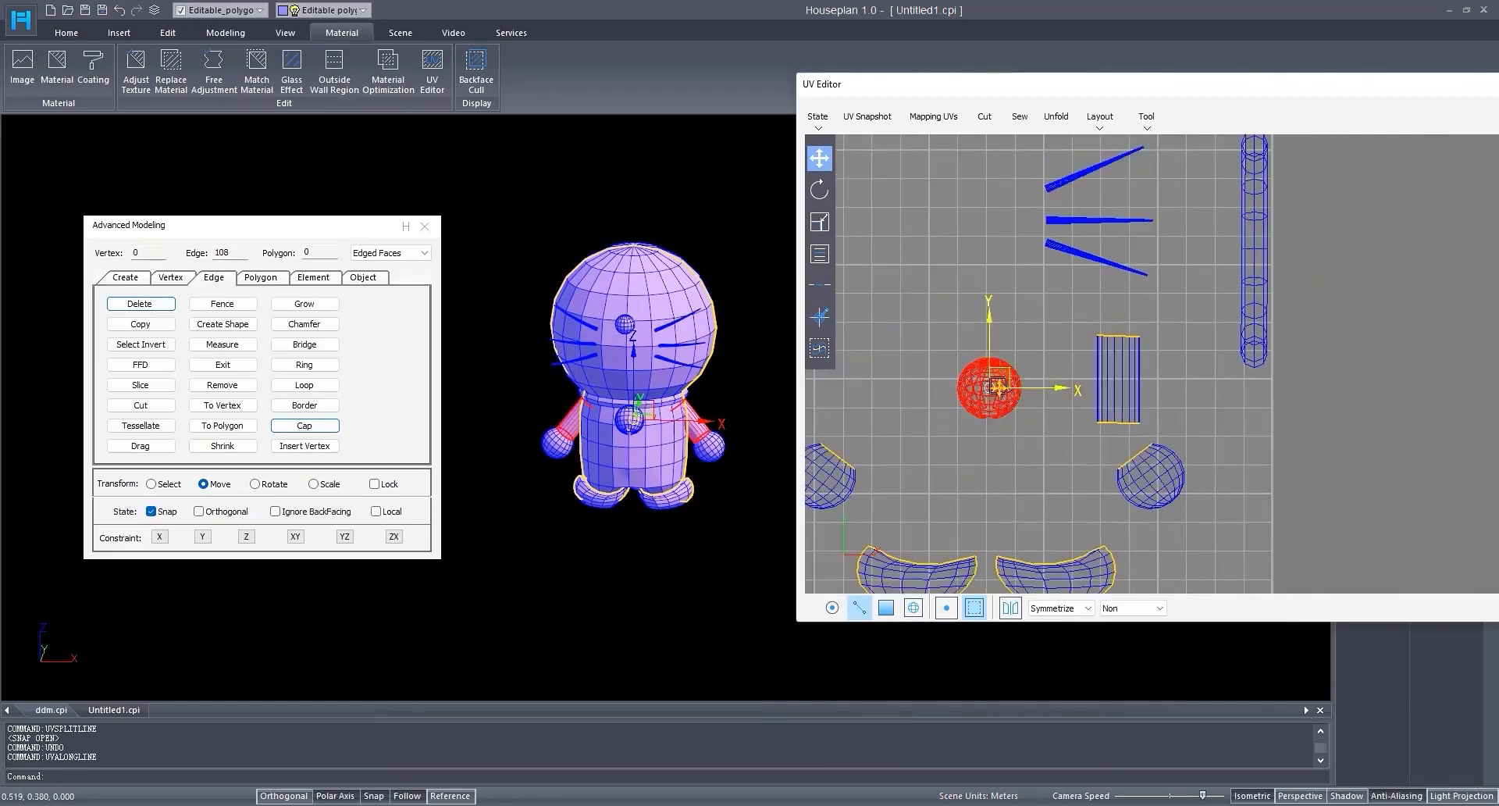
pyautogui.click(1008, 371)
pyautogui.moveTo(1007, 371); pyautogui.dragTo(1248, 413)
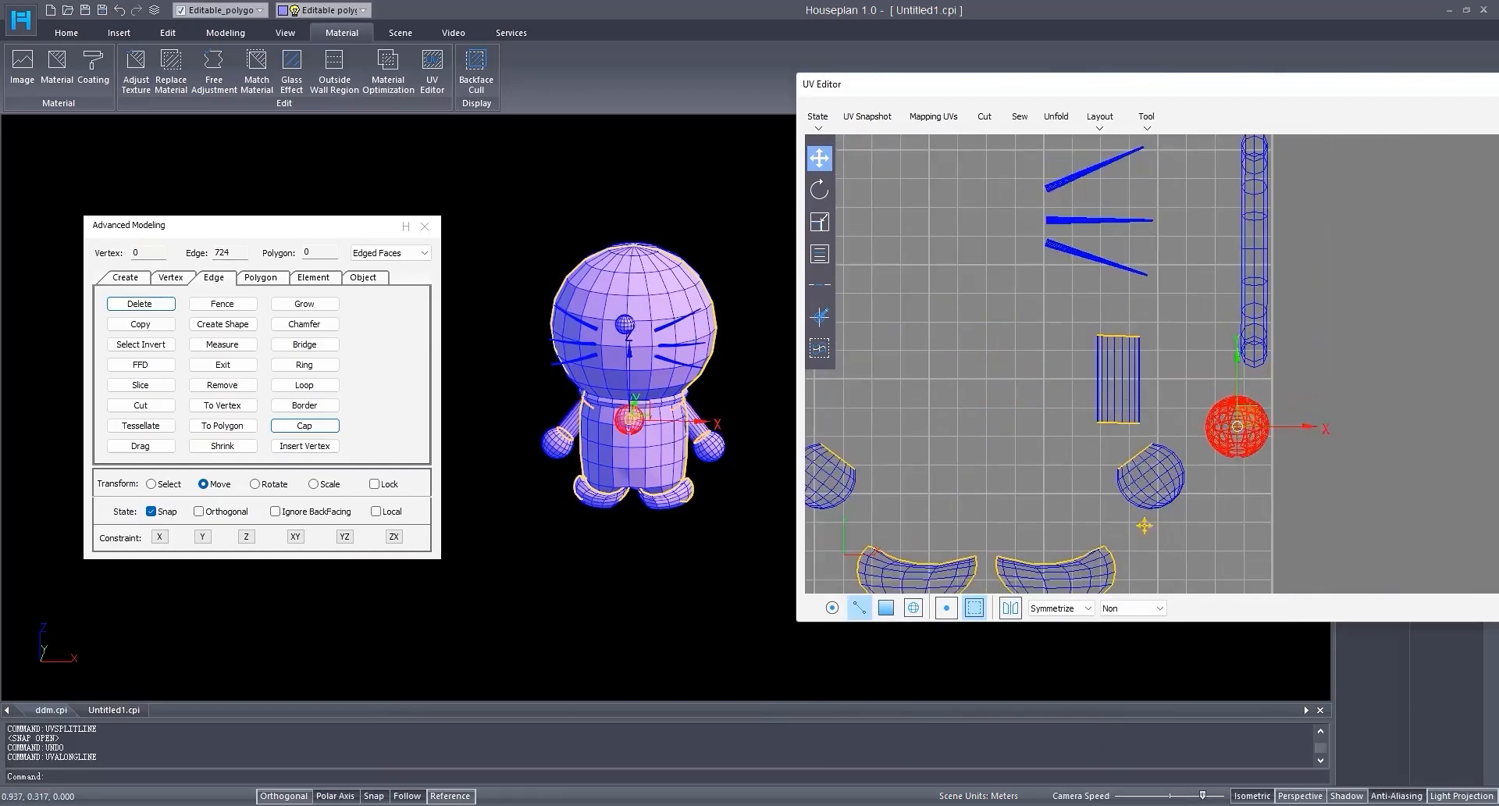
# Step: Mirror the left foot's UV shell by scaling it to -100 along X
pyautogui.moveTo(1145, 525); pyautogui.dragTo(1208, 410, button='middle')
pyautogui.click(951, 438)
pyautogui.click(820, 223)
pyautogui.doubleClick(875, 571)
pyautogui.press('BackSpace')
pyautogui.write('-100')
pyautogui.press('Return')
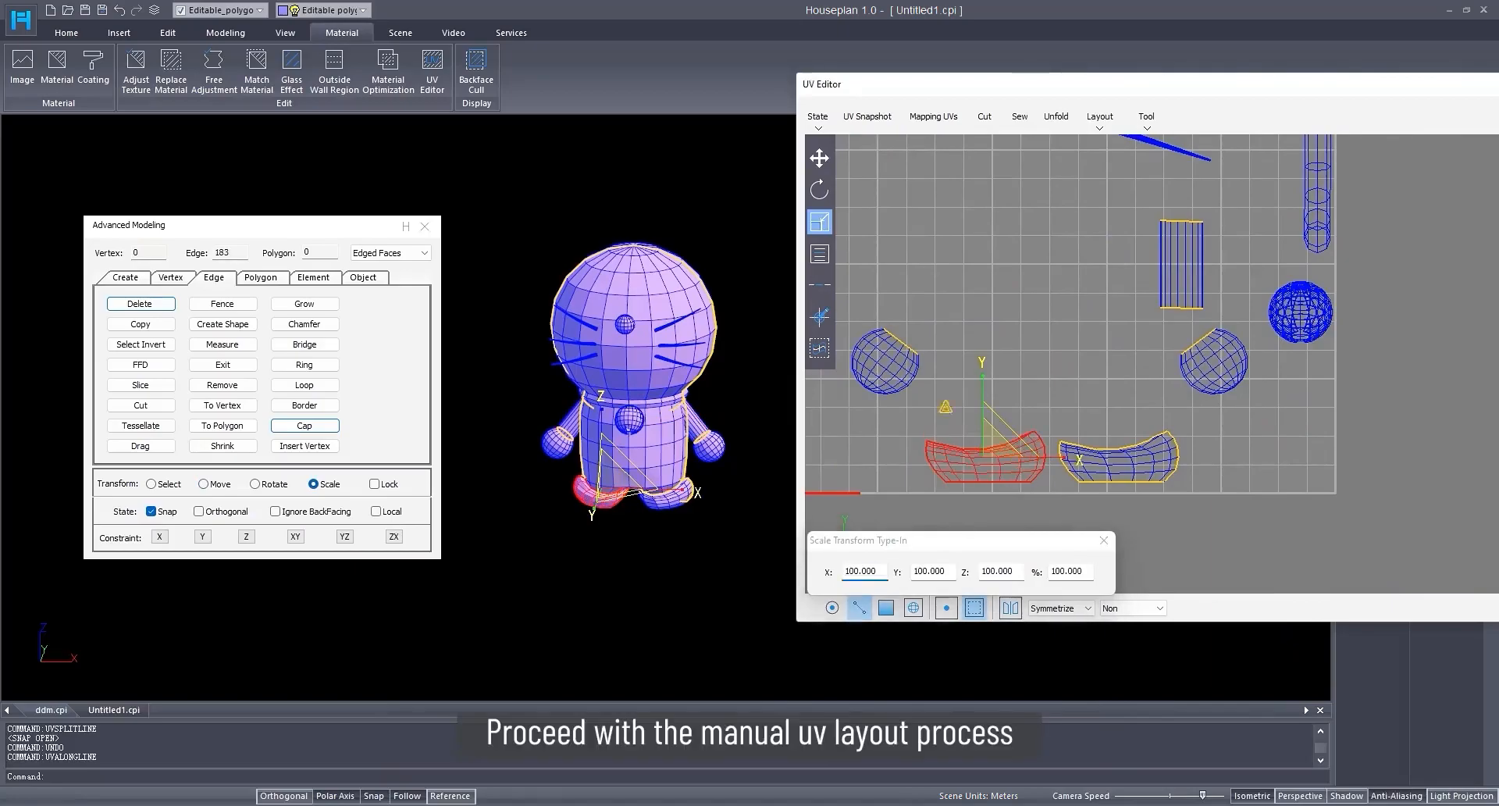
pyautogui.click(1103, 540)
# Step: Snap the mirrored left foot shell exactly onto the right foot's UV shell
pyautogui.click(819, 160)
pyautogui.scroll(4, 988, 437)
pyautogui.moveTo(960, 515); pyautogui.dragTo(934, 515, button='middle')
pyautogui.moveTo(935, 514); pyautogui.dragTo(1272, 513)
pyautogui.moveTo(1258, 512); pyautogui.dragTo(1160, 529, button='middle')
pyautogui.scroll(-4, 1160, 530)
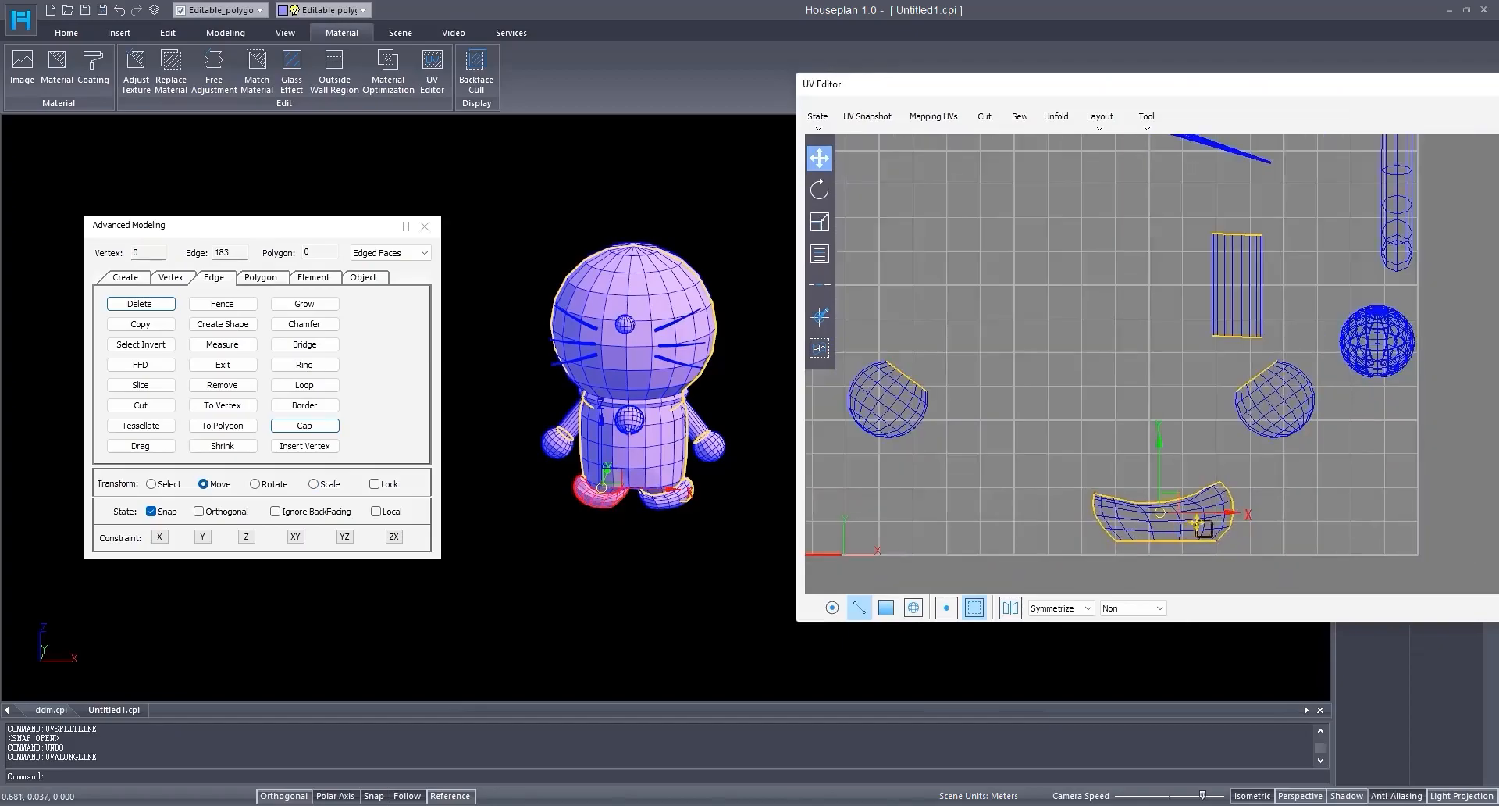
# Step: Mirror the left hand's UV shell by scaling it to -100 along X
pyautogui.moveTo(956, 421); pyautogui.dragTo(1040, 421, button='middle')
pyautogui.click(999, 416)
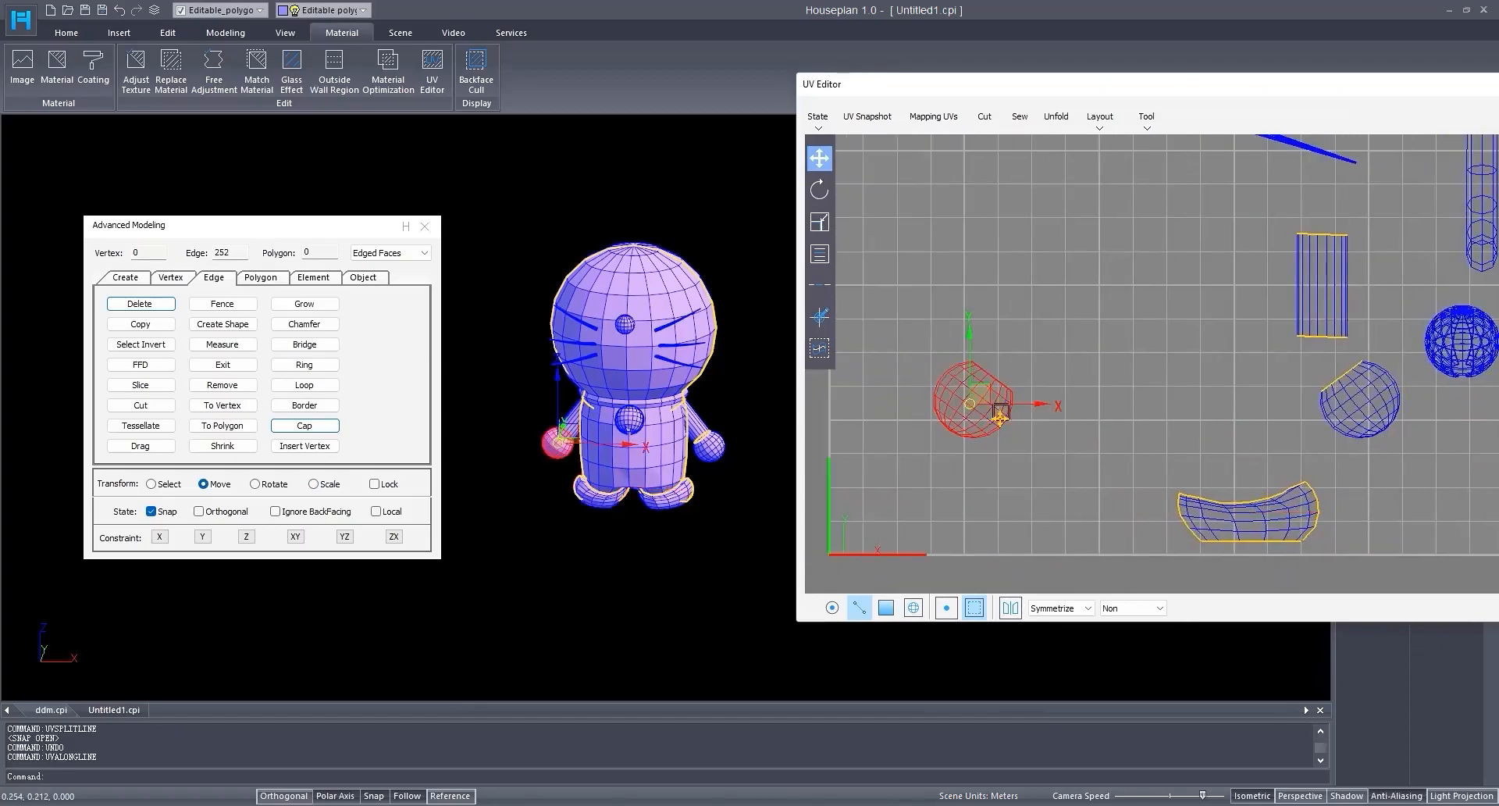
pyautogui.click(820, 223)
pyautogui.write('-100')
pyautogui.press('Return')
pyautogui.click(797, 569)
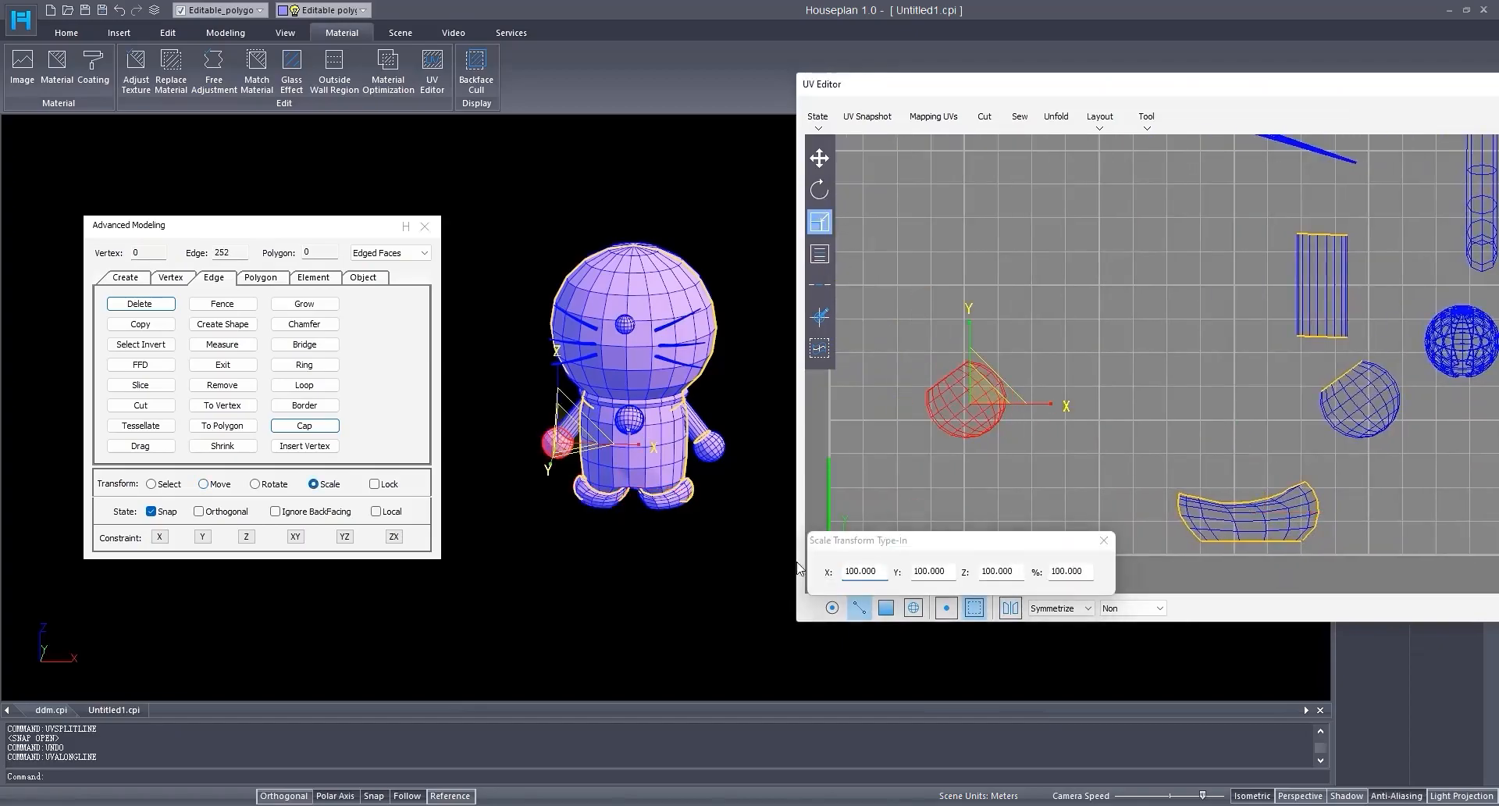
# Step: Snap the mirrored left hand shell exactly onto the right hand's UV shell
pyautogui.click(828, 160)
pyautogui.moveTo(956, 416); pyautogui.dragTo(1346, 415)
pyautogui.scroll(5, 1157, 439)
pyautogui.scroll(-5, 1109, 437)
# Step: Move the stacked foot shells into the UV tile's lower-right corner and the stacked hand shells just above them
pyautogui.rightClick(1084, 450)
pyautogui.click(1040, 410)
pyautogui.click(1043, 415)
pyautogui.moveTo(1093, 488); pyautogui.dragTo(1222, 493)
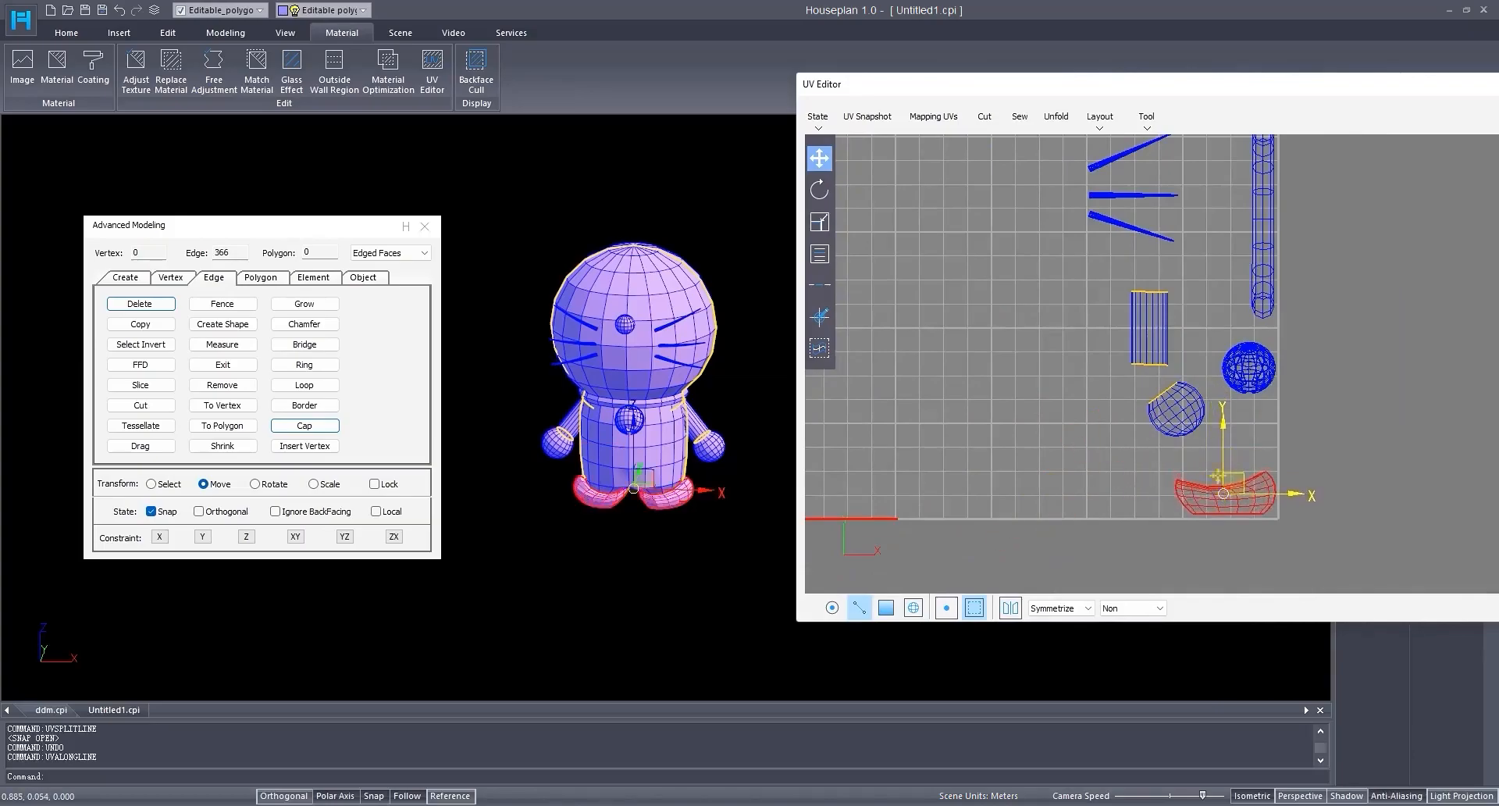
pyautogui.moveTo(1183, 389); pyautogui.dragTo(1124, 415, button='middle')
pyautogui.click(1103, 445)
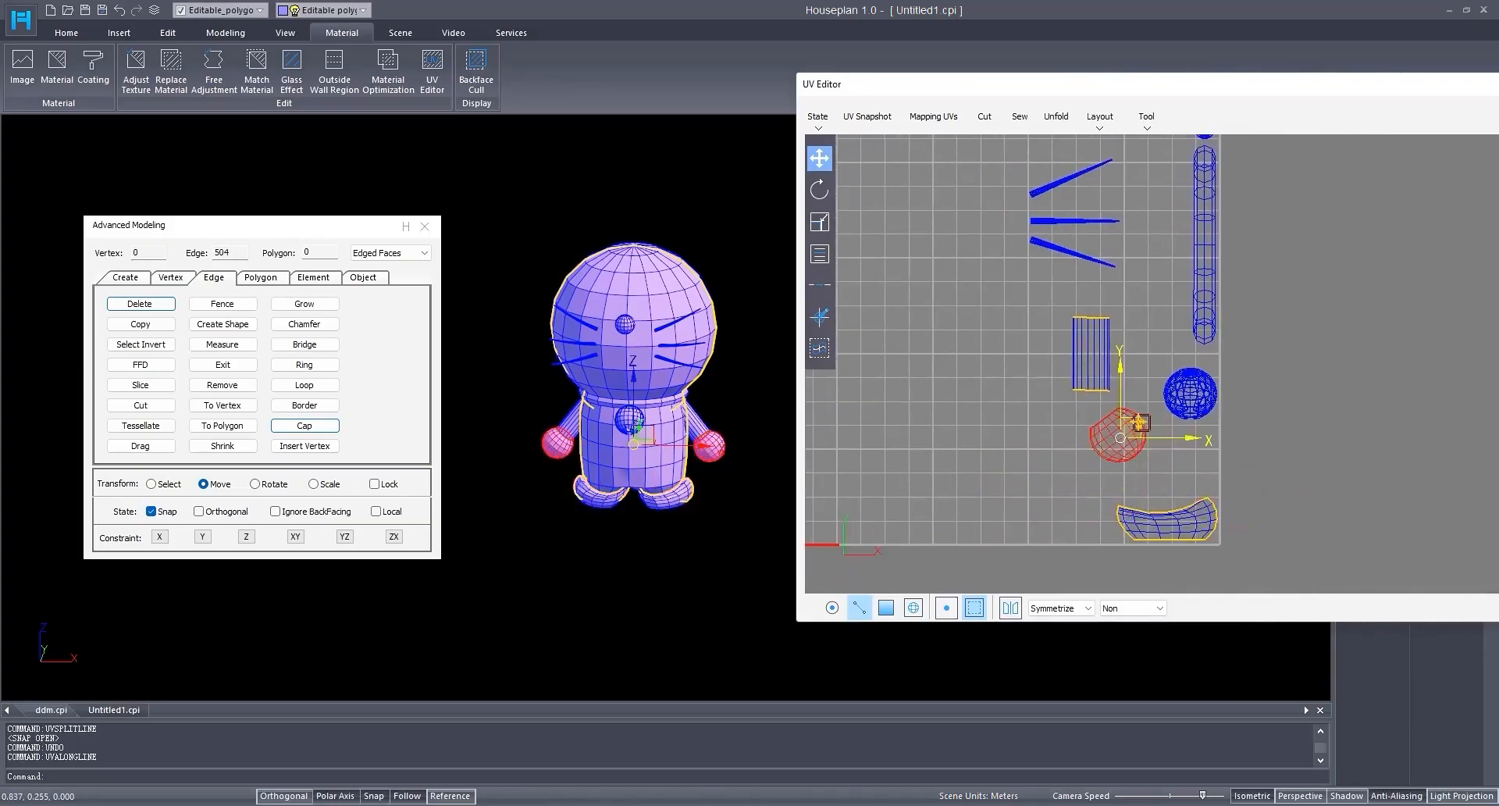
pyautogui.moveTo(1140, 422); pyautogui.dragTo(1192, 464)
pyautogui.scroll(-3, 1091, 383)
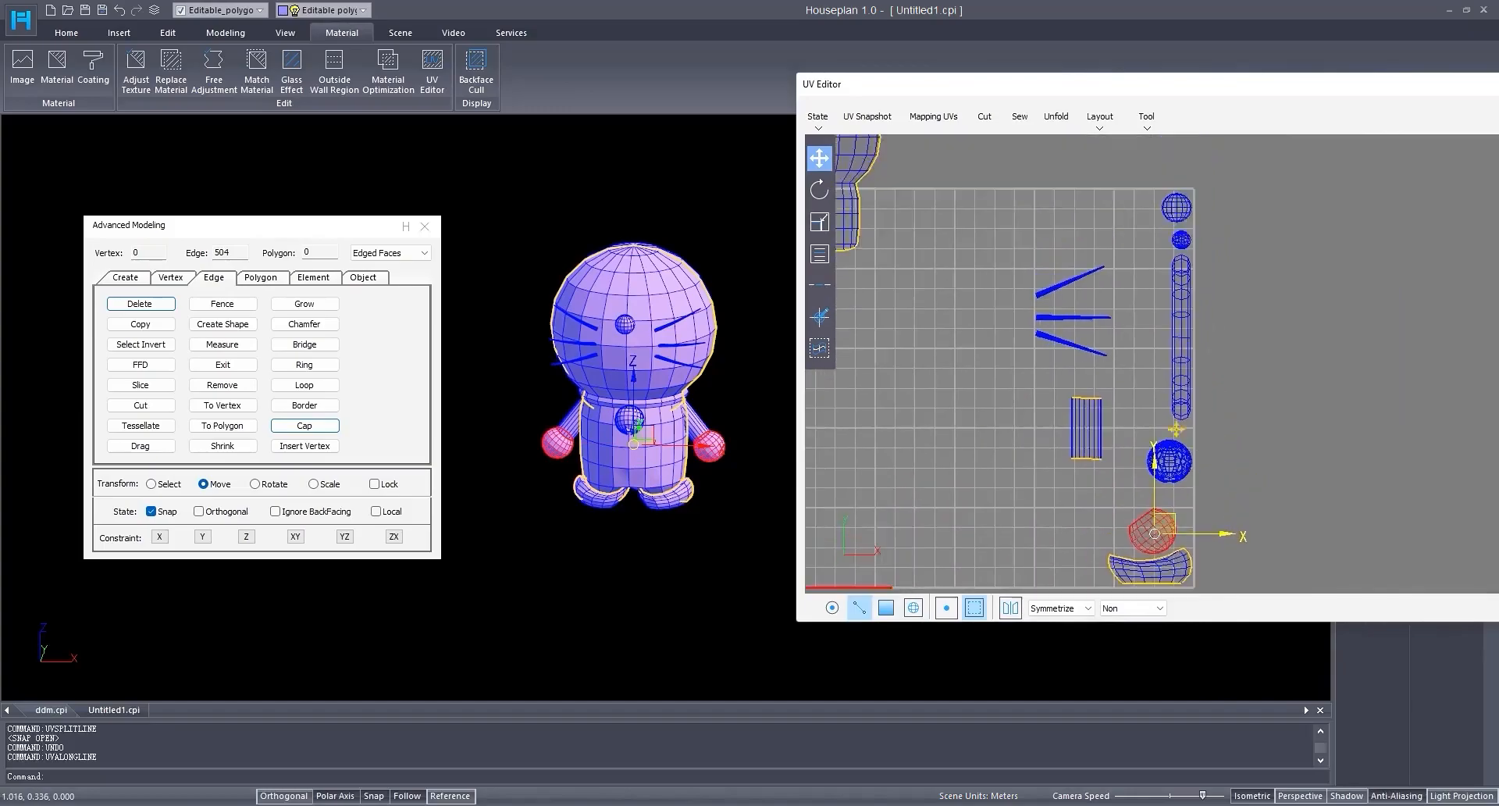
# Step: Scale down the whisker shells and move them beside the nose shell at the top of the UV tile
pyautogui.click(1030, 290)
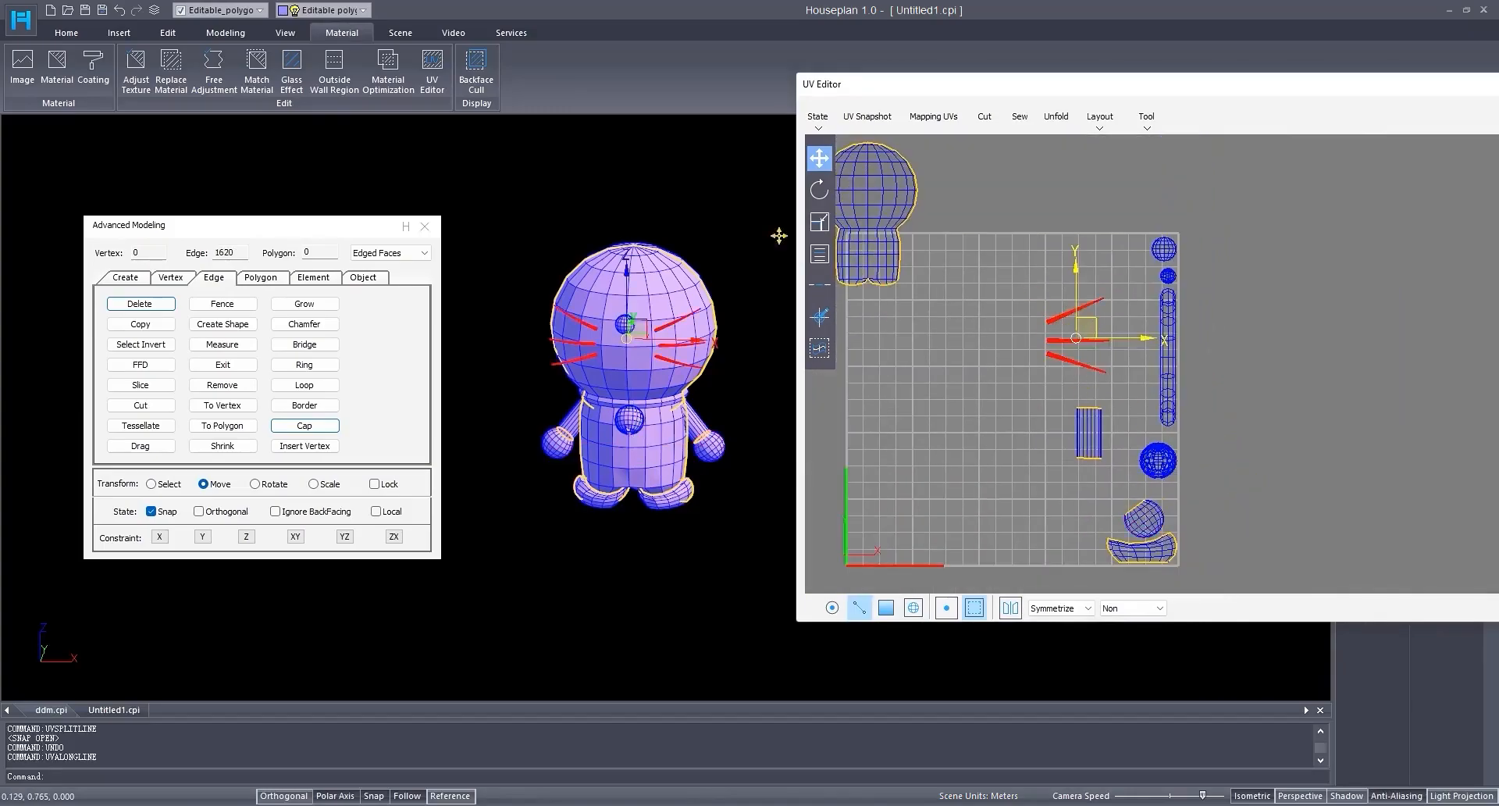
pyautogui.press('w')
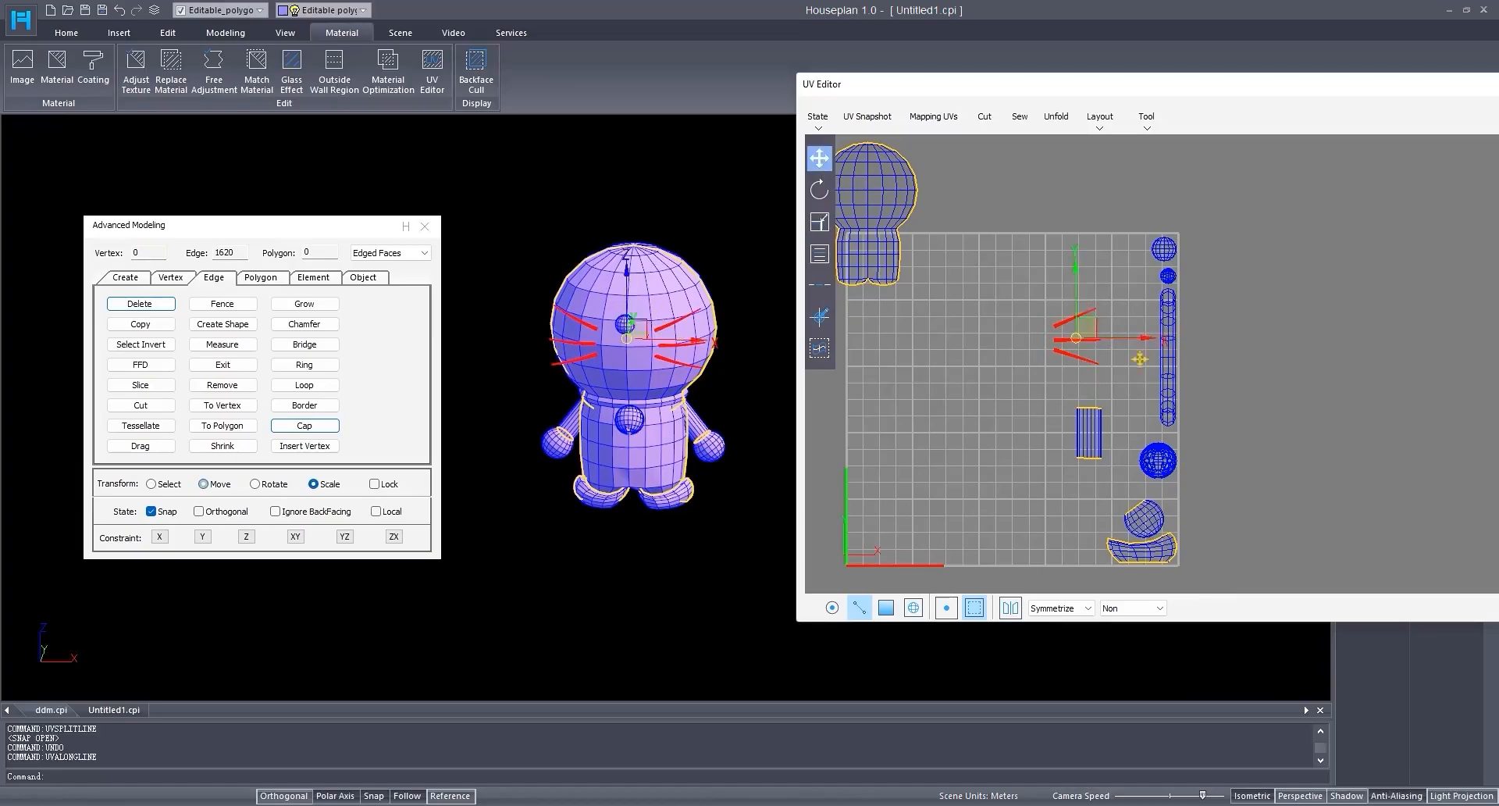
pyautogui.moveTo(1097, 318); pyautogui.dragTo(1104, 261)
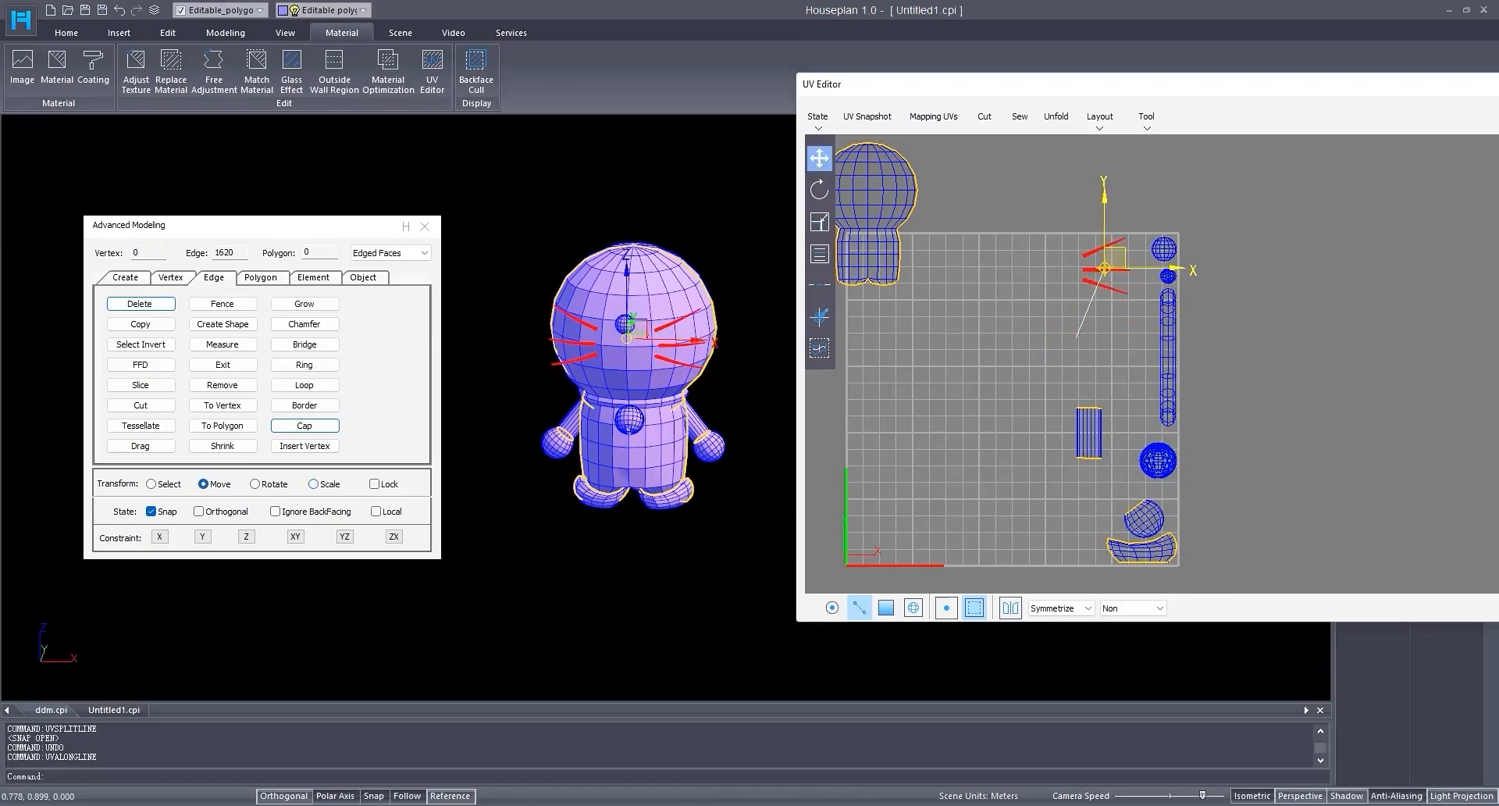
# Step: Move the stacked arm shells to the upper edge of the UV tile, next to the whisker shells
pyautogui.scroll(2, 1092, 434)
pyautogui.click(1092, 432)
pyautogui.moveTo(1092, 431); pyautogui.dragTo(1027, 214)
pyautogui.scroll(-2, 960, 303)
# Step: Move the back body half's UV shell into the free area of the tile between the arm shells and the bell
pyautogui.moveTo(962, 303); pyautogui.dragTo(1059, 380, button='middle')
pyautogui.scroll(-2, 1059, 380)
pyautogui.click(976, 297)
pyautogui.moveTo(976, 297); pyautogui.dragTo(1143, 427)
pyautogui.moveTo(1103, 445); pyautogui.dragTo(1143, 404, button='middle')
pyautogui.moveTo(1040, 434); pyautogui.dragTo(1130, 419, button='middle')
# Step: Move the front body half's UV shell into the left part of the UV tile and enlarge it to nearly the tile's height
pyautogui.click(932, 363)
pyautogui.moveTo(892, 367); pyautogui.dragTo(1210, 388)
pyautogui.click(820, 221)
pyautogui.click(819, 162)
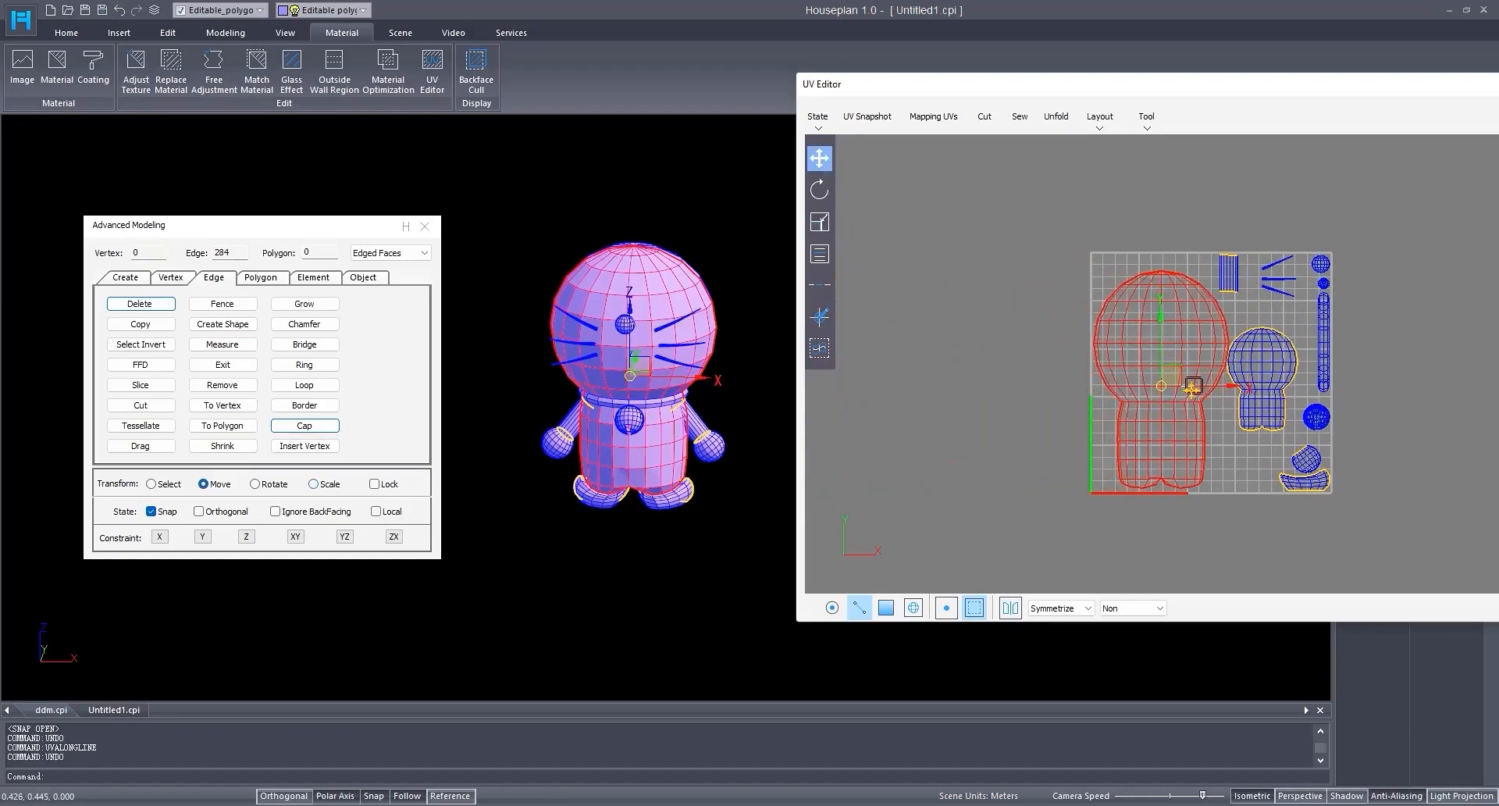
# Step: Turn off Snap and nudge the front body shell closer to the left edge of the UV tile
pyautogui.scroll(5, 1210, 398)
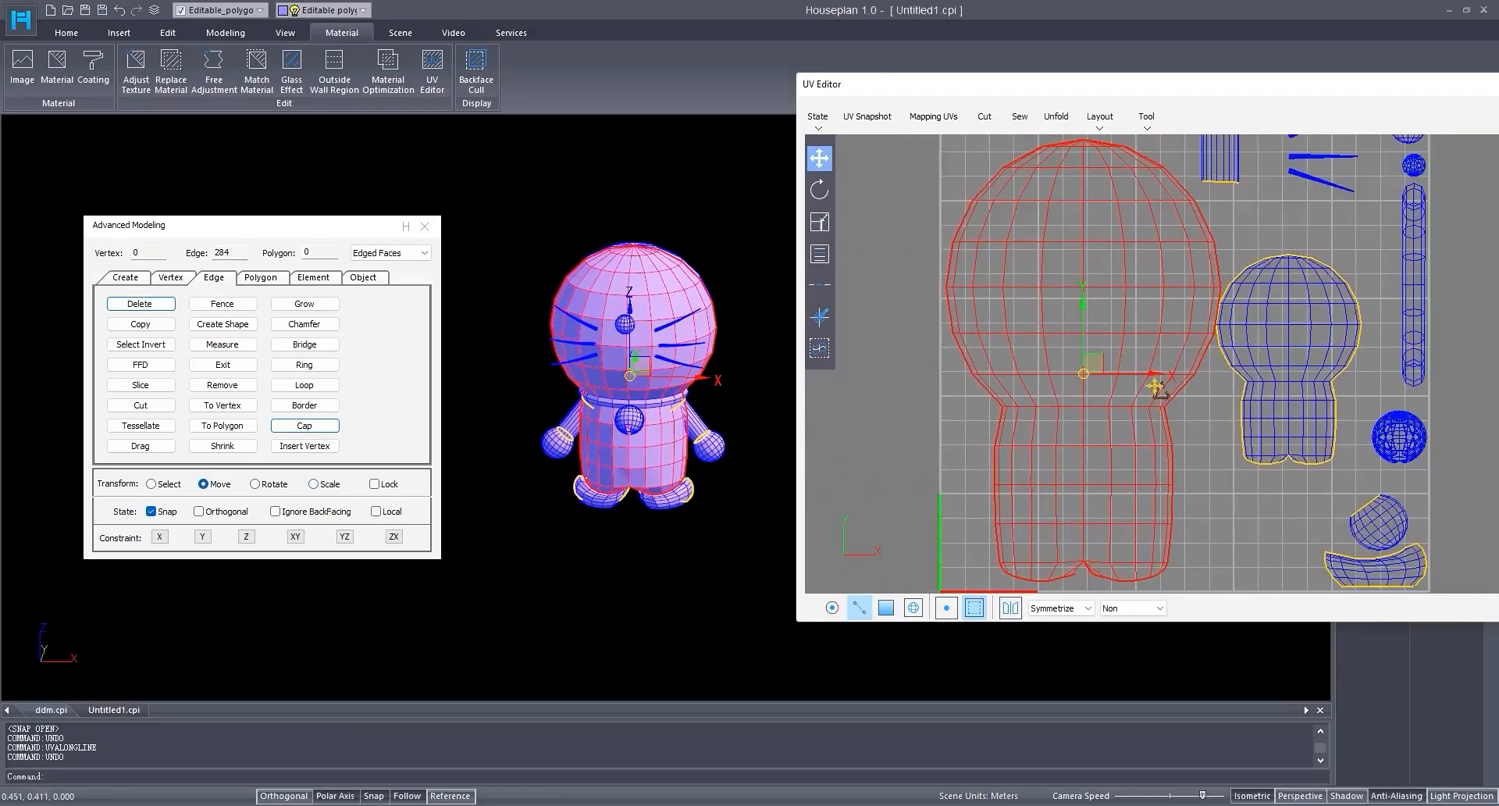
pyautogui.click(820, 222)
pyautogui.scroll(-3, 1109, 359)
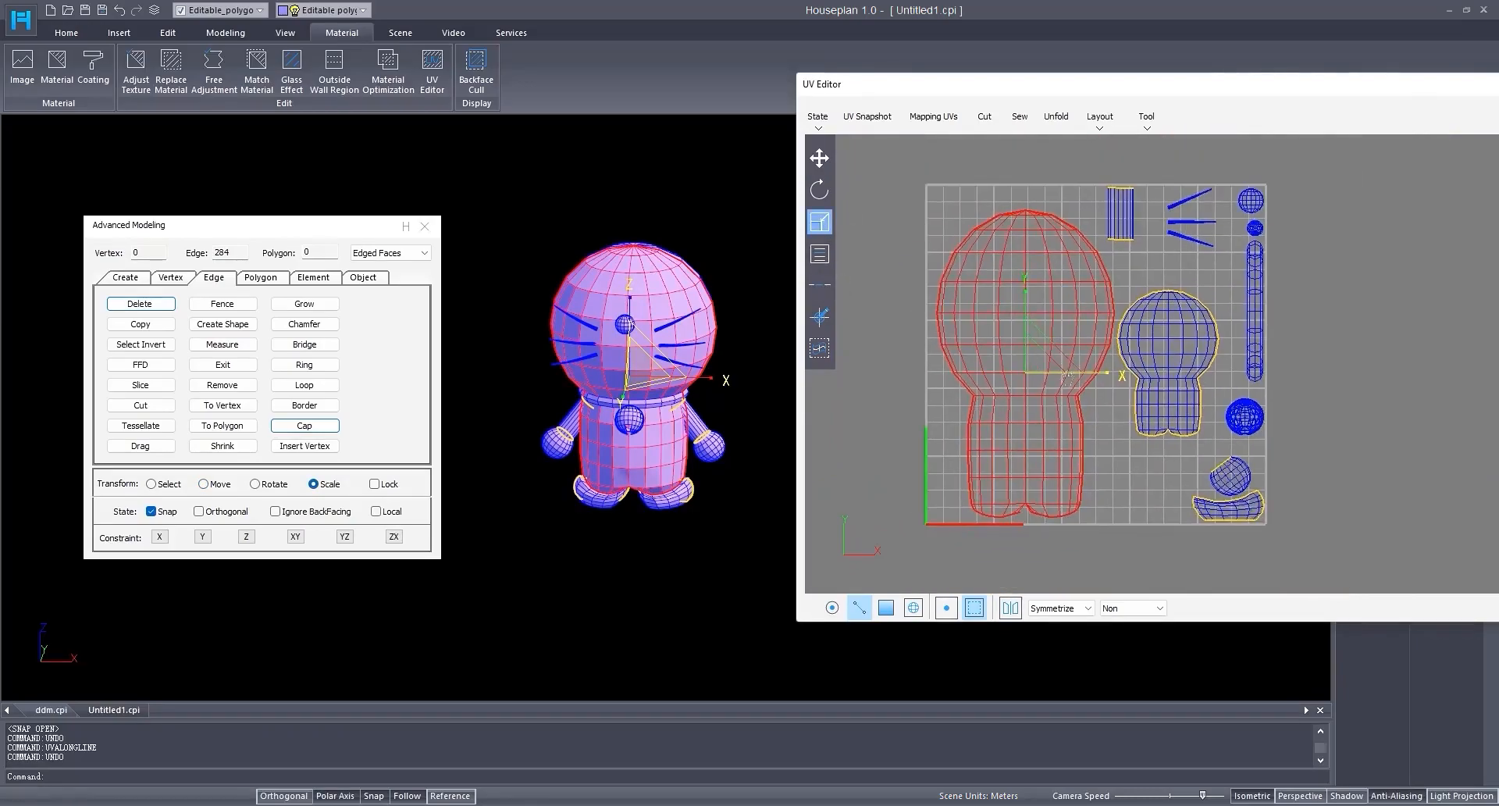
pyautogui.moveTo(1063, 379); pyautogui.dragTo(1061, 379, button='middle')
pyautogui.click(819, 158)
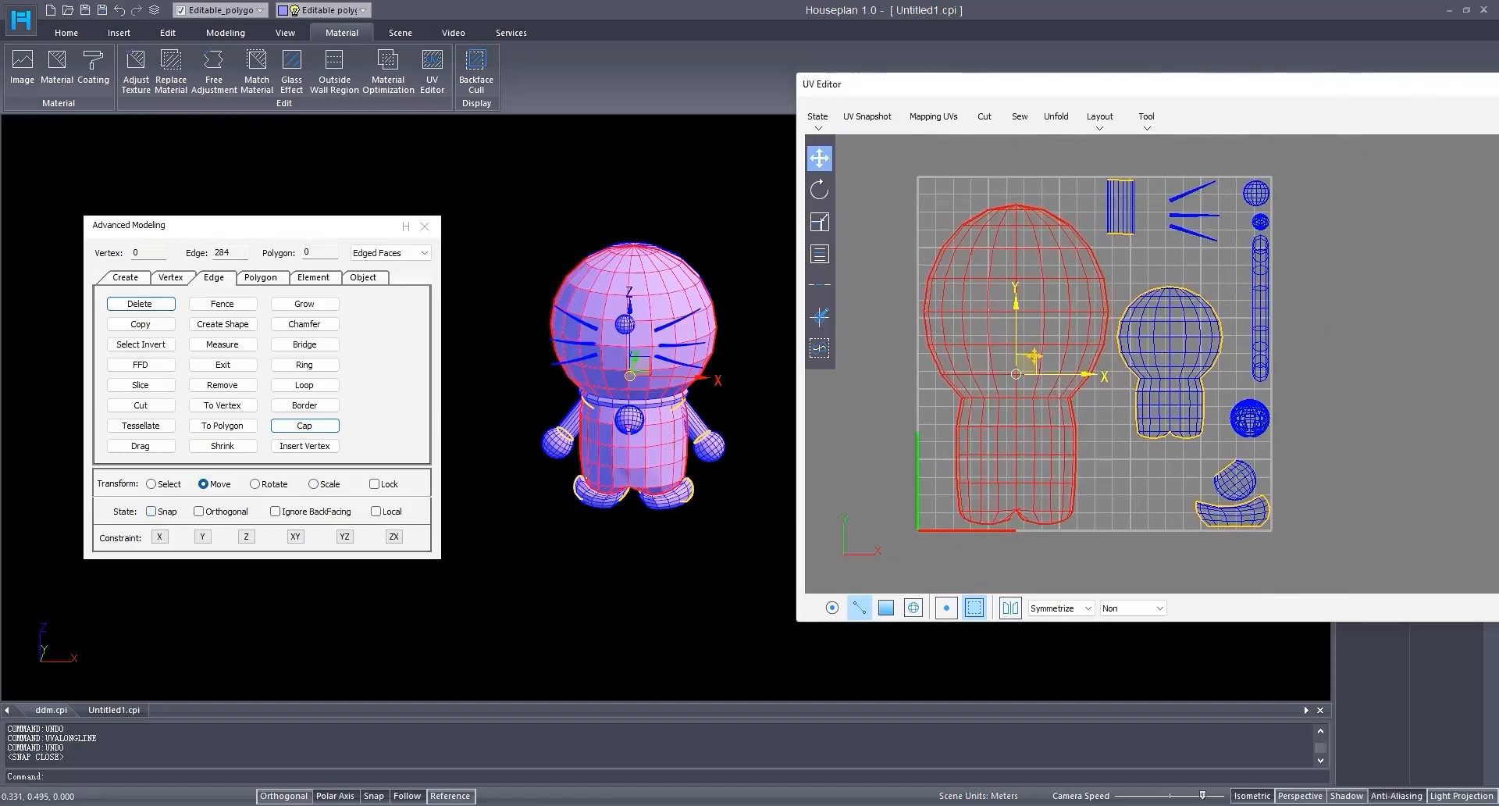
# Step: Shift the stacked arm shells toward the whiskers and move the back body shell down to the tile's lower edge
pyautogui.scroll(2, 1208, 181)
pyautogui.click(1081, 222)
pyautogui.moveTo(1103, 204); pyautogui.dragTo(1122, 203)
pyautogui.moveTo(1172, 458); pyautogui.dragTo(1169, 377, button='middle')
pyautogui.click(1172, 331)
pyautogui.moveTo(1164, 317); pyautogui.dragTo(1133, 429)
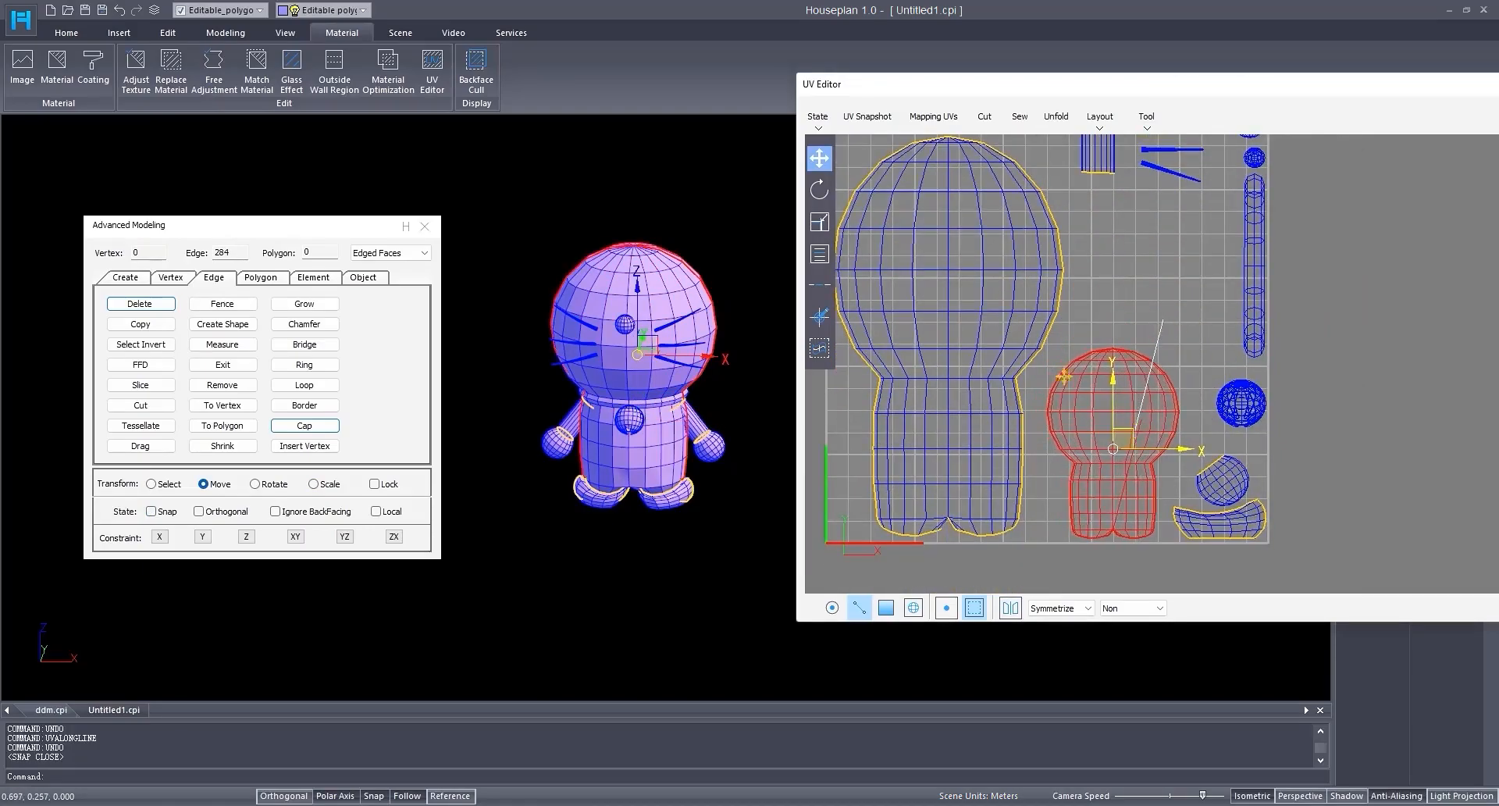
# Step: Slightly rescale the front body shell to fit the left side of the UV tile
pyautogui.click(1004, 341)
pyautogui.click(819, 221)
pyautogui.moveTo(948, 316); pyautogui.dragTo(1005, 355, button='middle')
pyautogui.scroll(-2, 1005, 355)
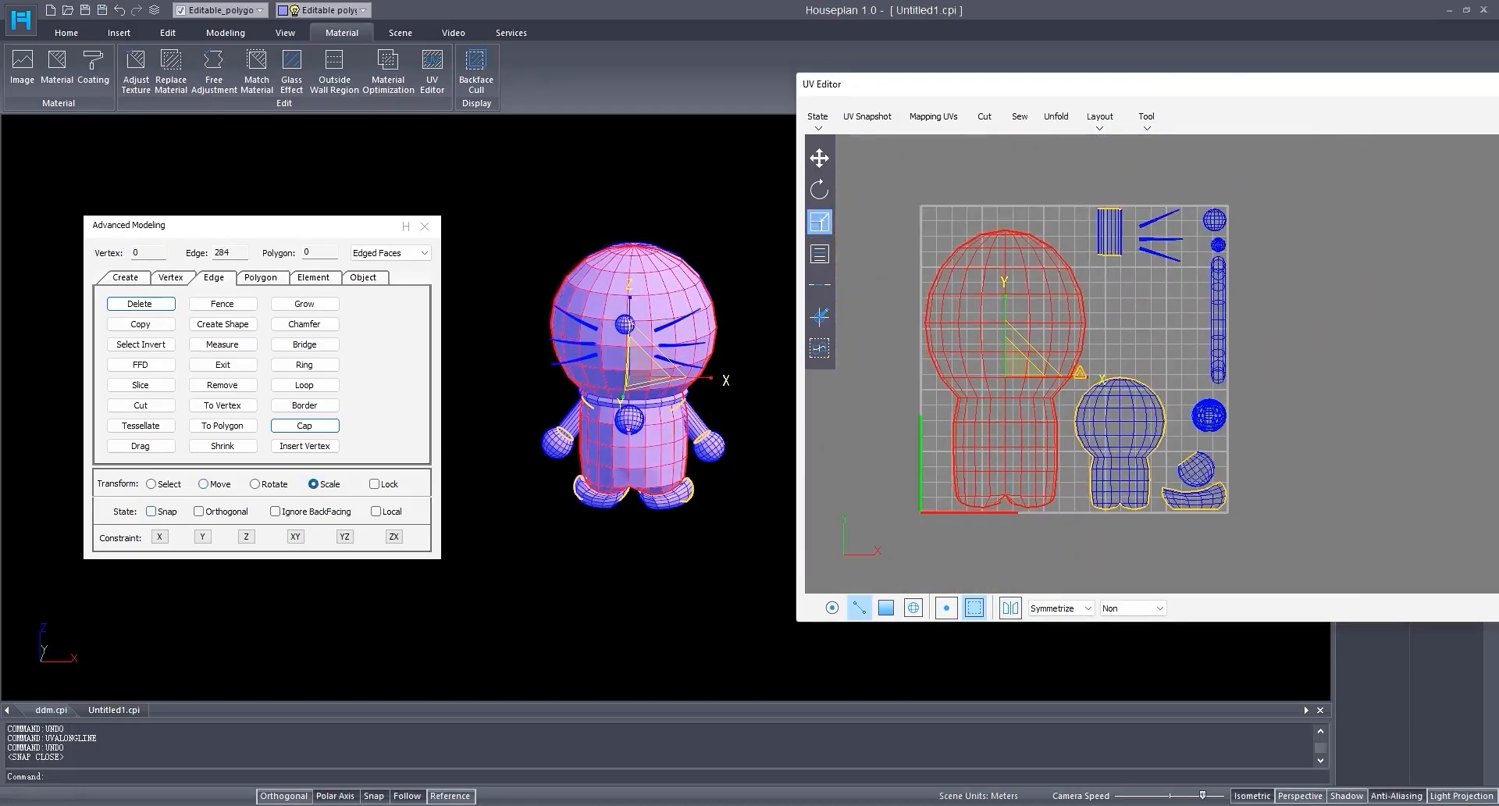
pyautogui.moveTo(1085, 373); pyautogui.dragTo(1077, 378)
pyautogui.click(819, 157)
# Step: Move the back body shell up into the middle of the gap between the front body and bell shells
pyautogui.scroll(-3, 1154, 406)
pyautogui.click(1157, 414)
pyautogui.moveTo(1142, 417); pyautogui.dragTo(1160, 380)
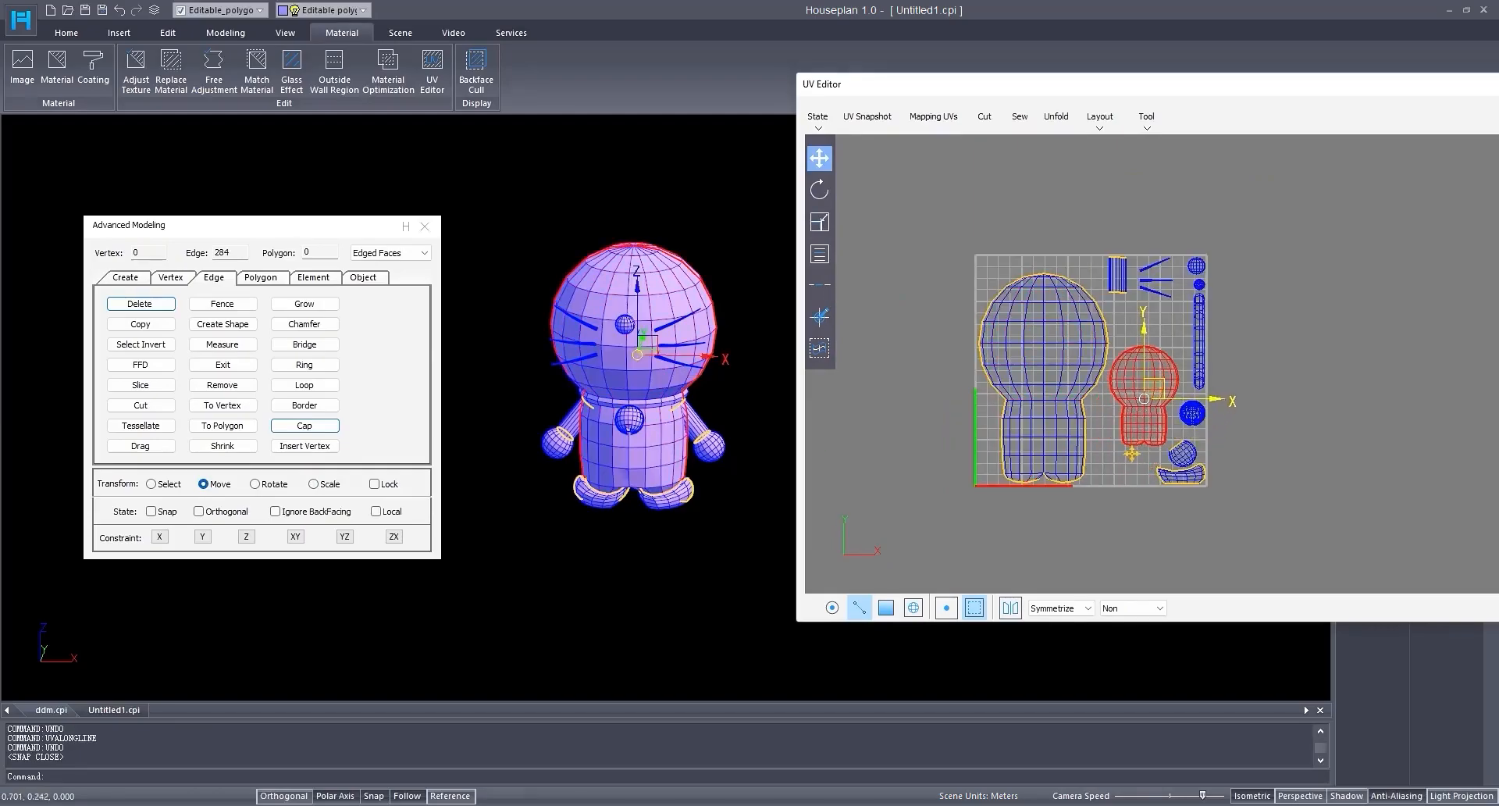
# Step: Select all UV shells and export a UV Snapshot in PNG format as UV.PNG in the ddm folder
pyautogui.hotkey('ctrl', 'a')
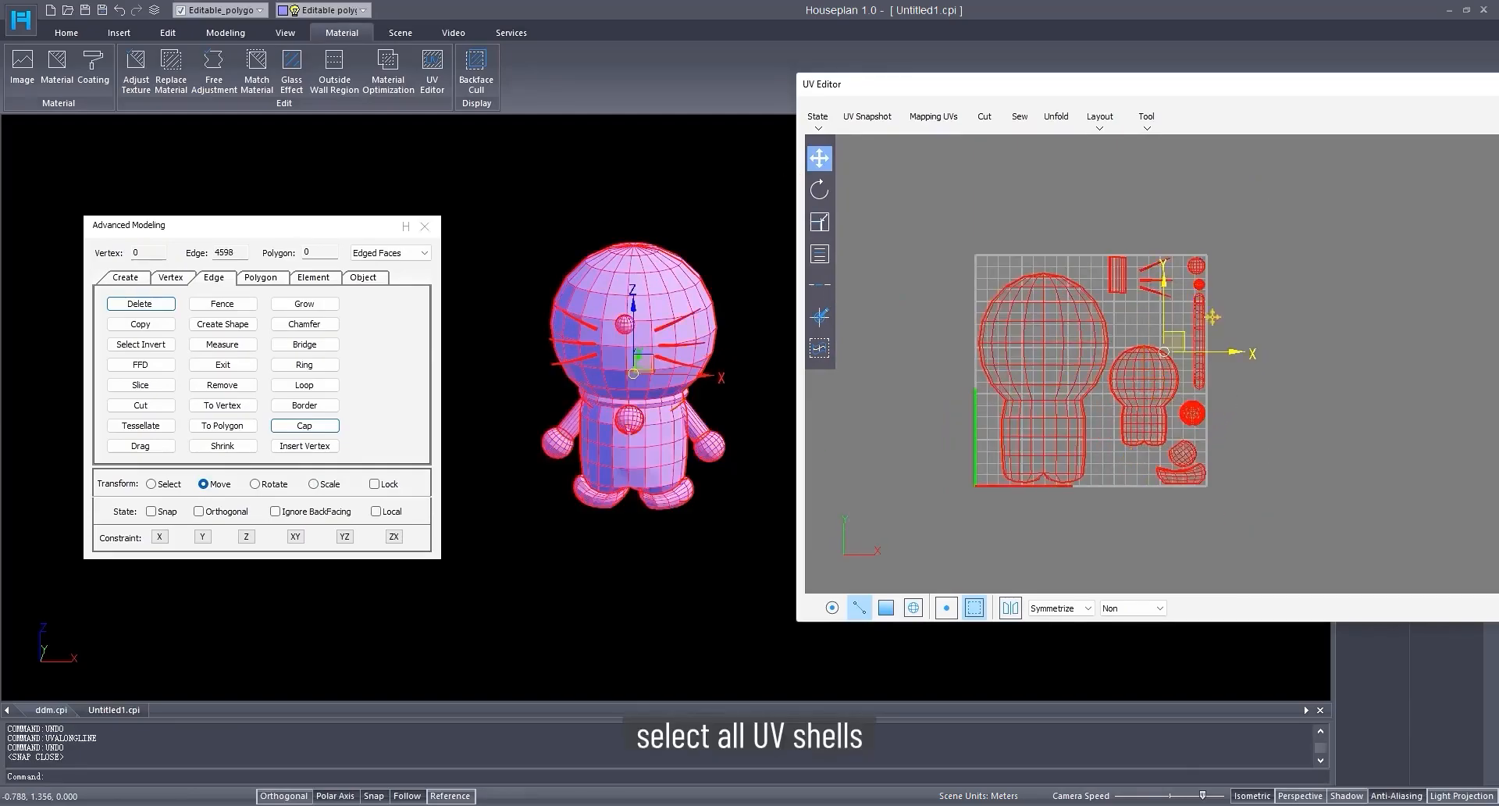
pyautogui.click(874, 122)
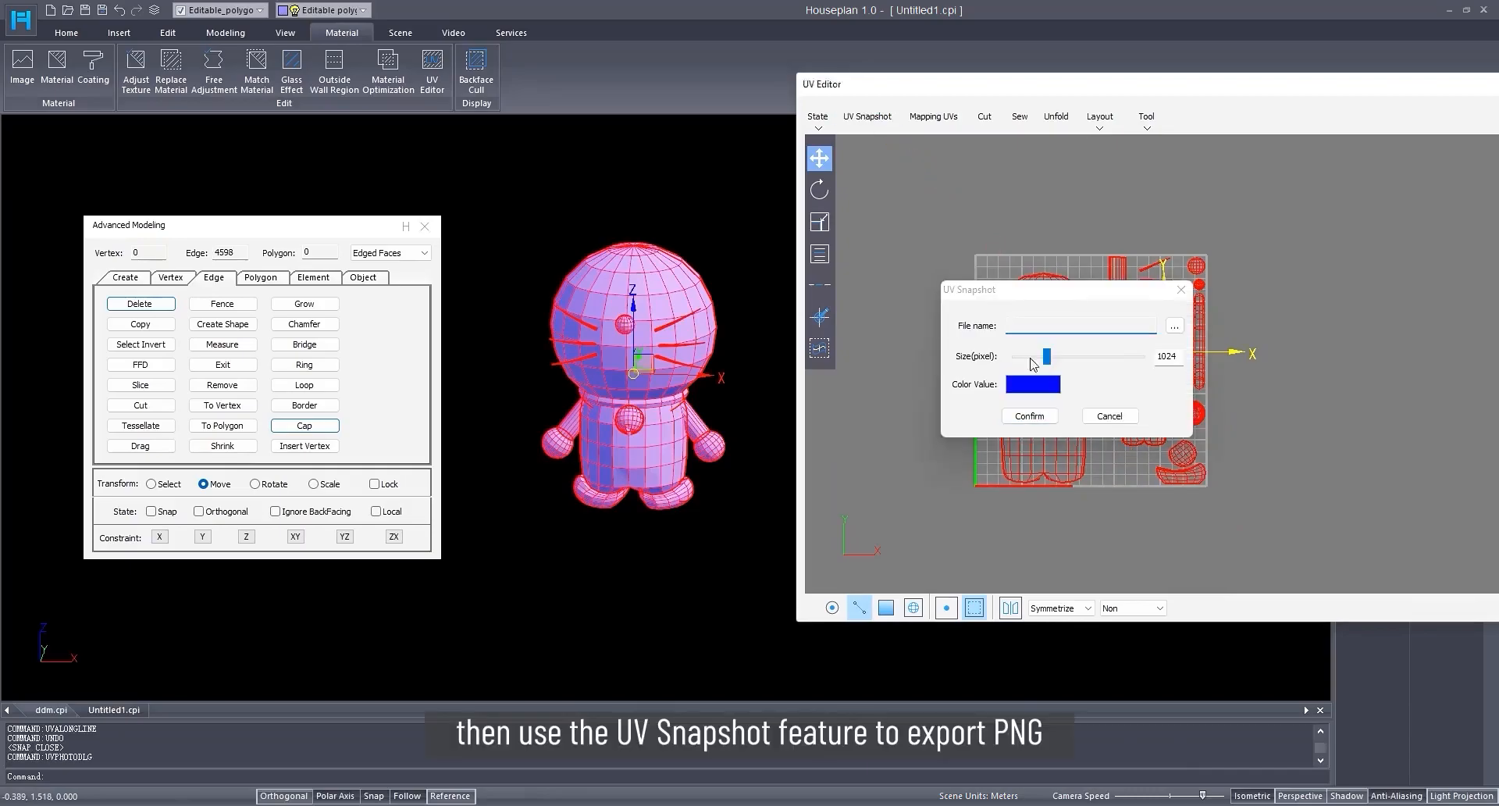
pyautogui.click(1175, 326)
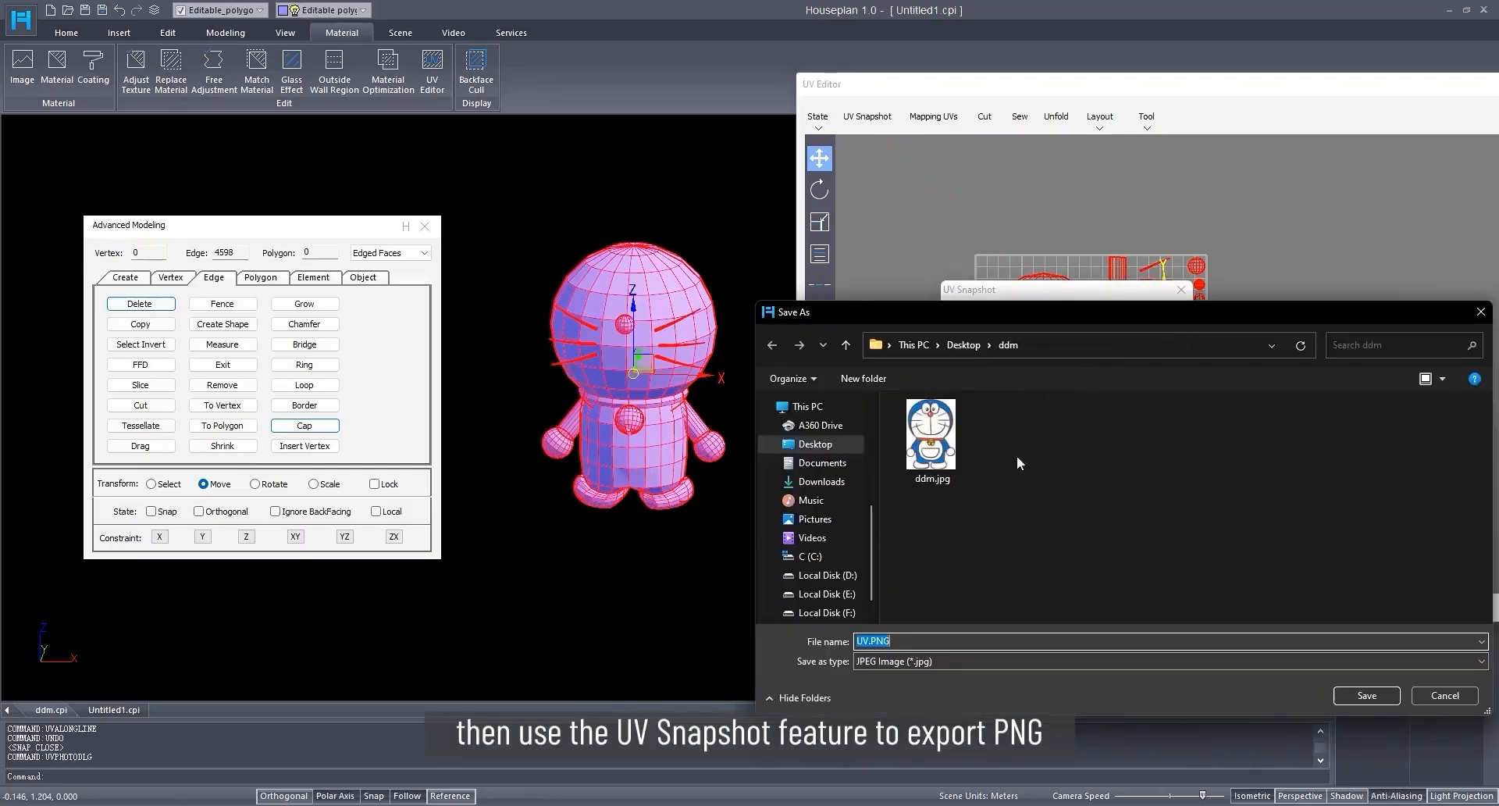
pyautogui.click(946, 663)
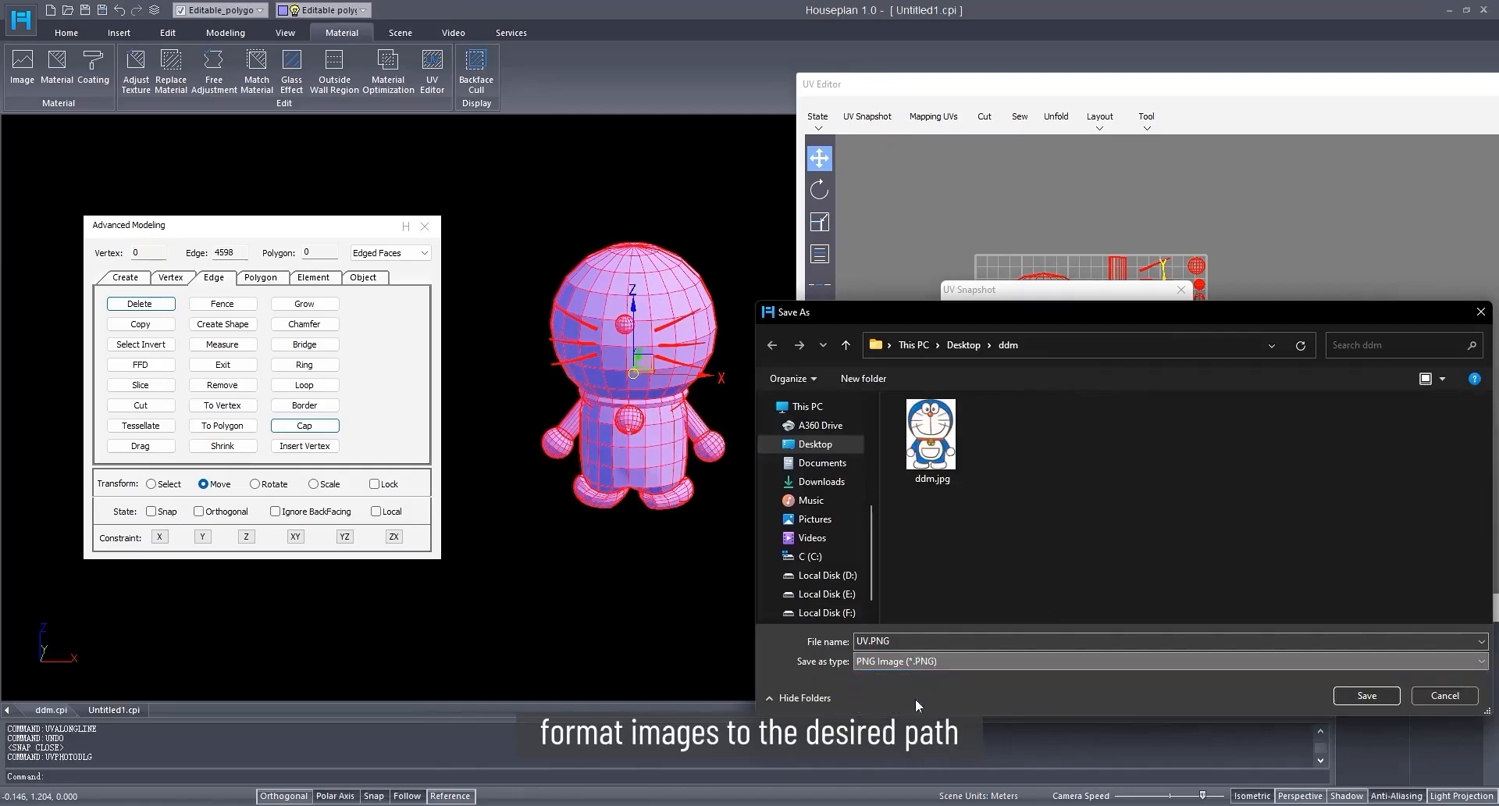
pyautogui.click(1288, 691)
pyautogui.click(1365, 695)
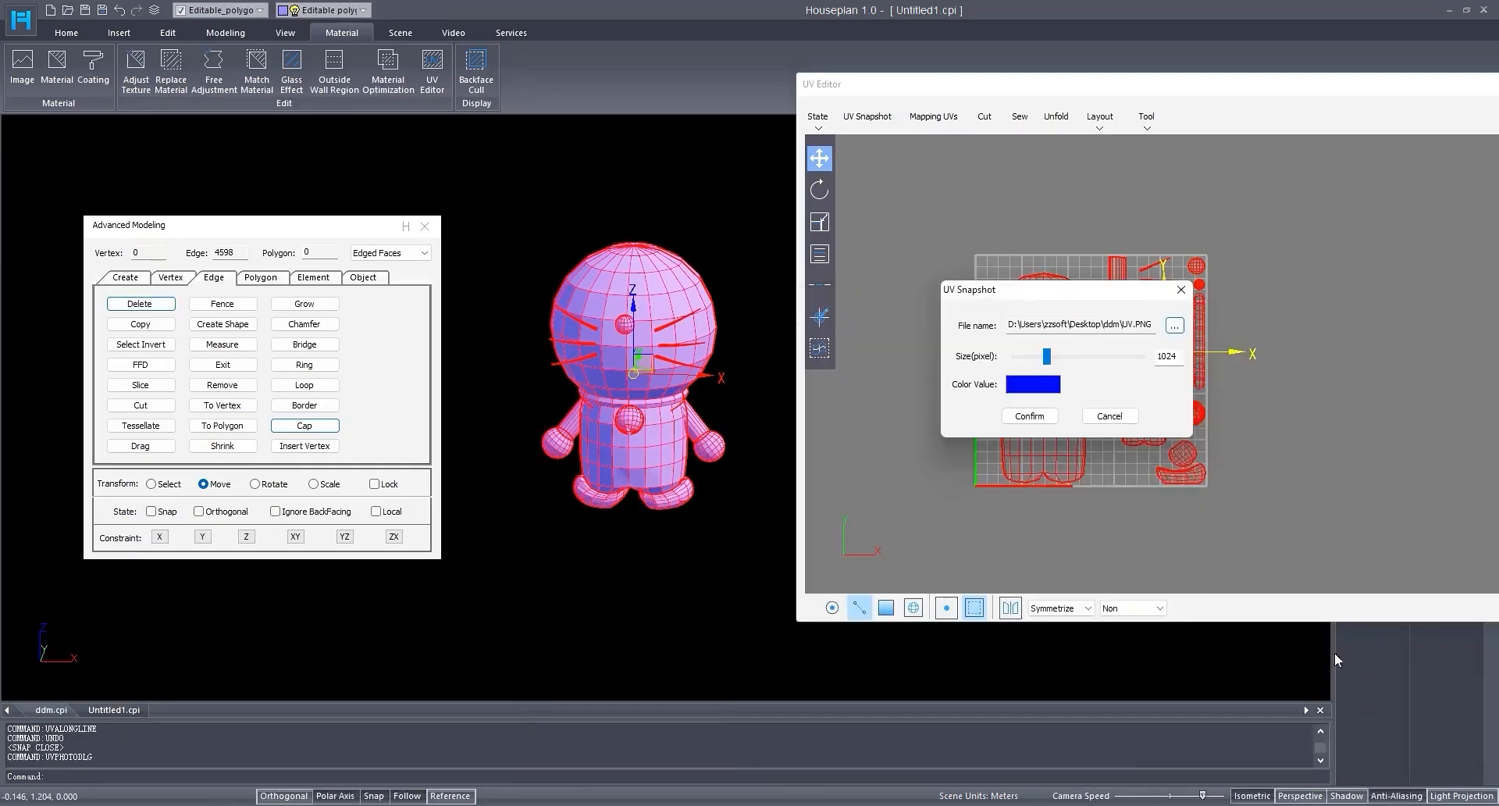
pyautogui.click(1029, 416)
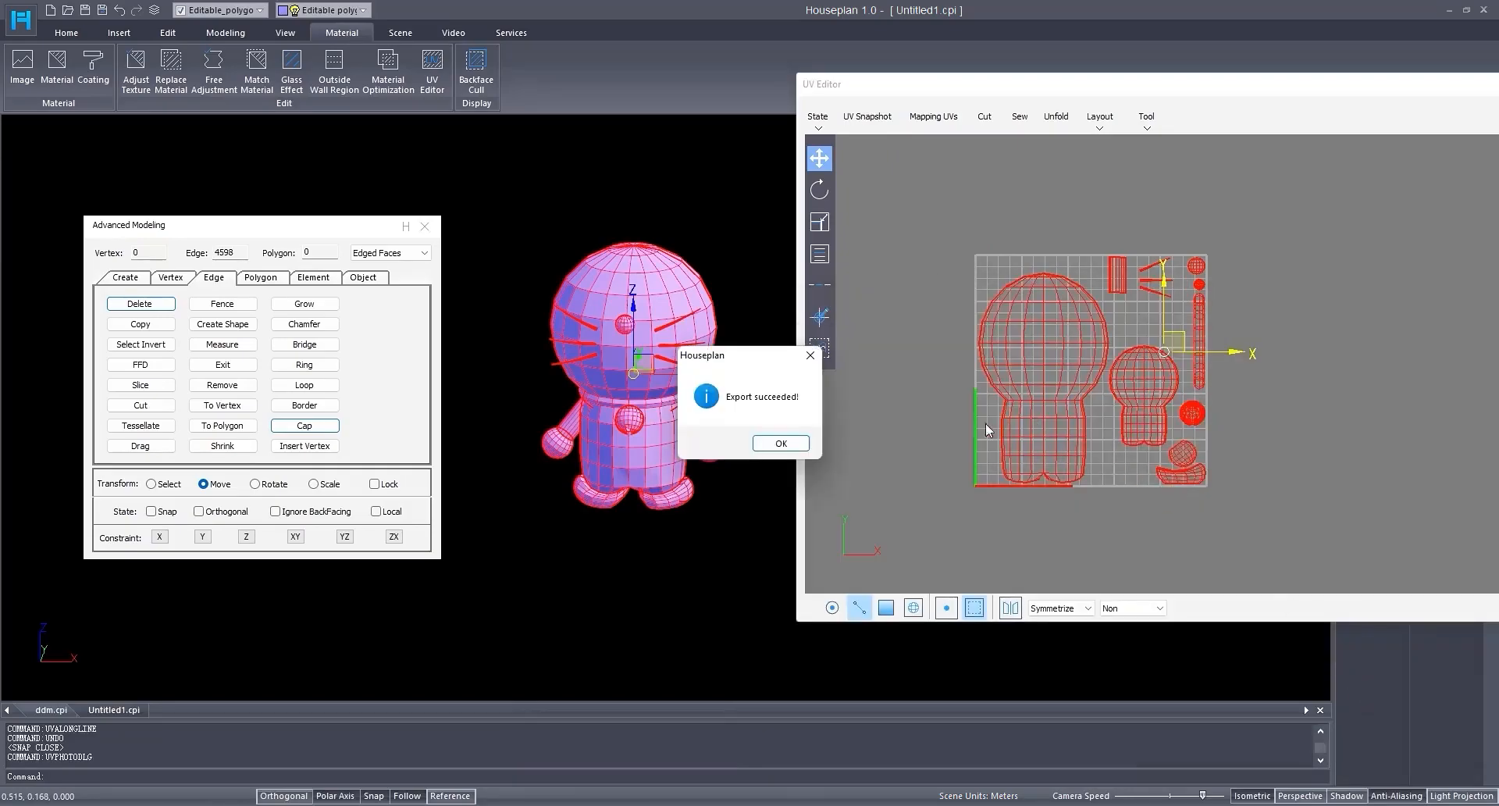
pyautogui.click(781, 443)
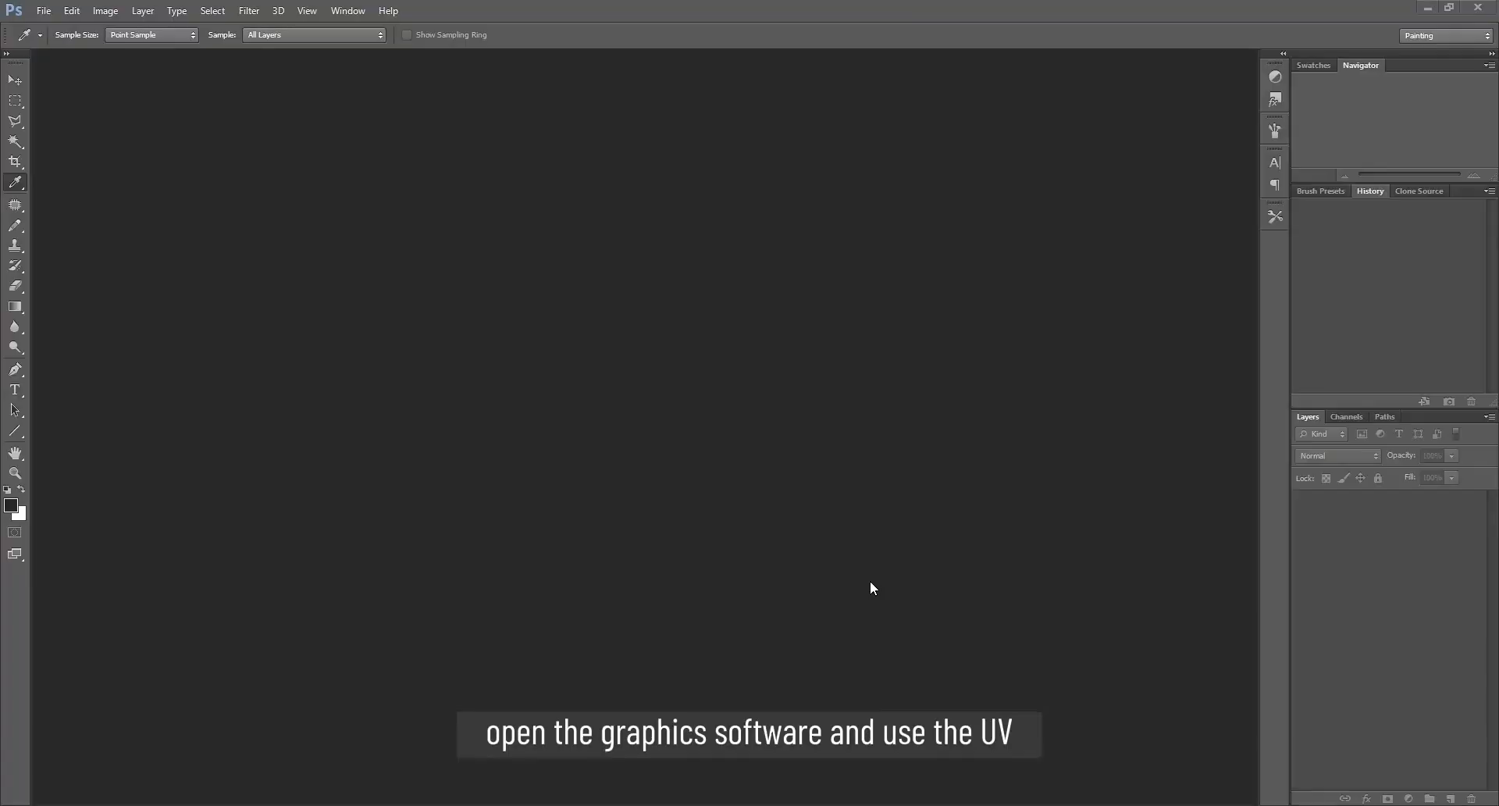
# Step: Switch to Photoshop and open ddm.jpg, ddm.psd and UV.PNG together
pyautogui.click(48, 13)
pyautogui.click(47, 40)
pyautogui.click(210, 101)
pyautogui.keyDown('ctrl'); pyautogui.click(292, 102); pyautogui.keyUp('ctrl')
pyautogui.keyDown('ctrl'); pyautogui.click(539, 102); pyautogui.keyUp('ctrl')
pyautogui.click(1437, 728)
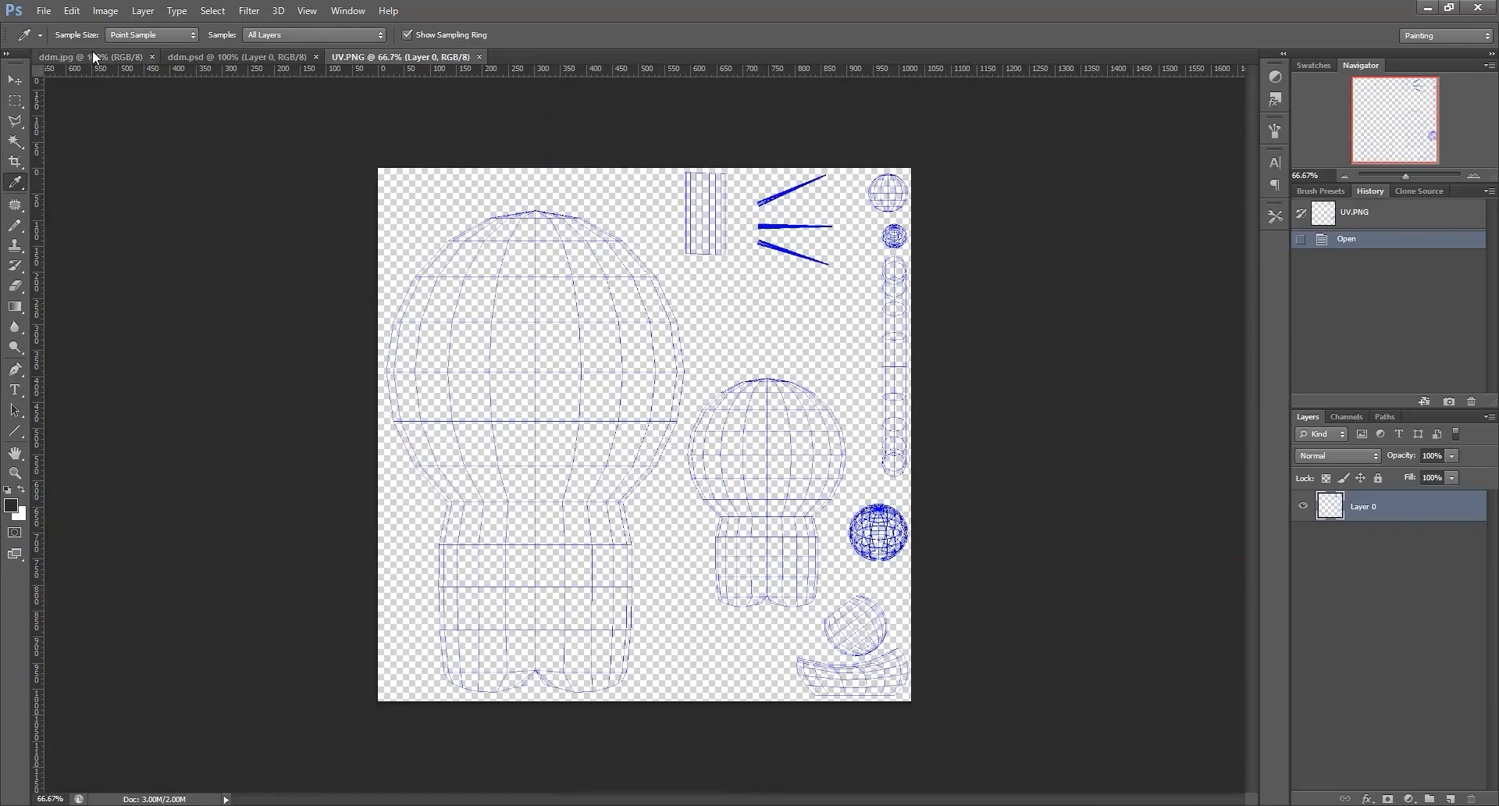
# Step: In UV.PNG, add a layer filled with the blue sampled from ddm.psd and place it beneath the UV wireframe layer
pyautogui.click(1450, 798)
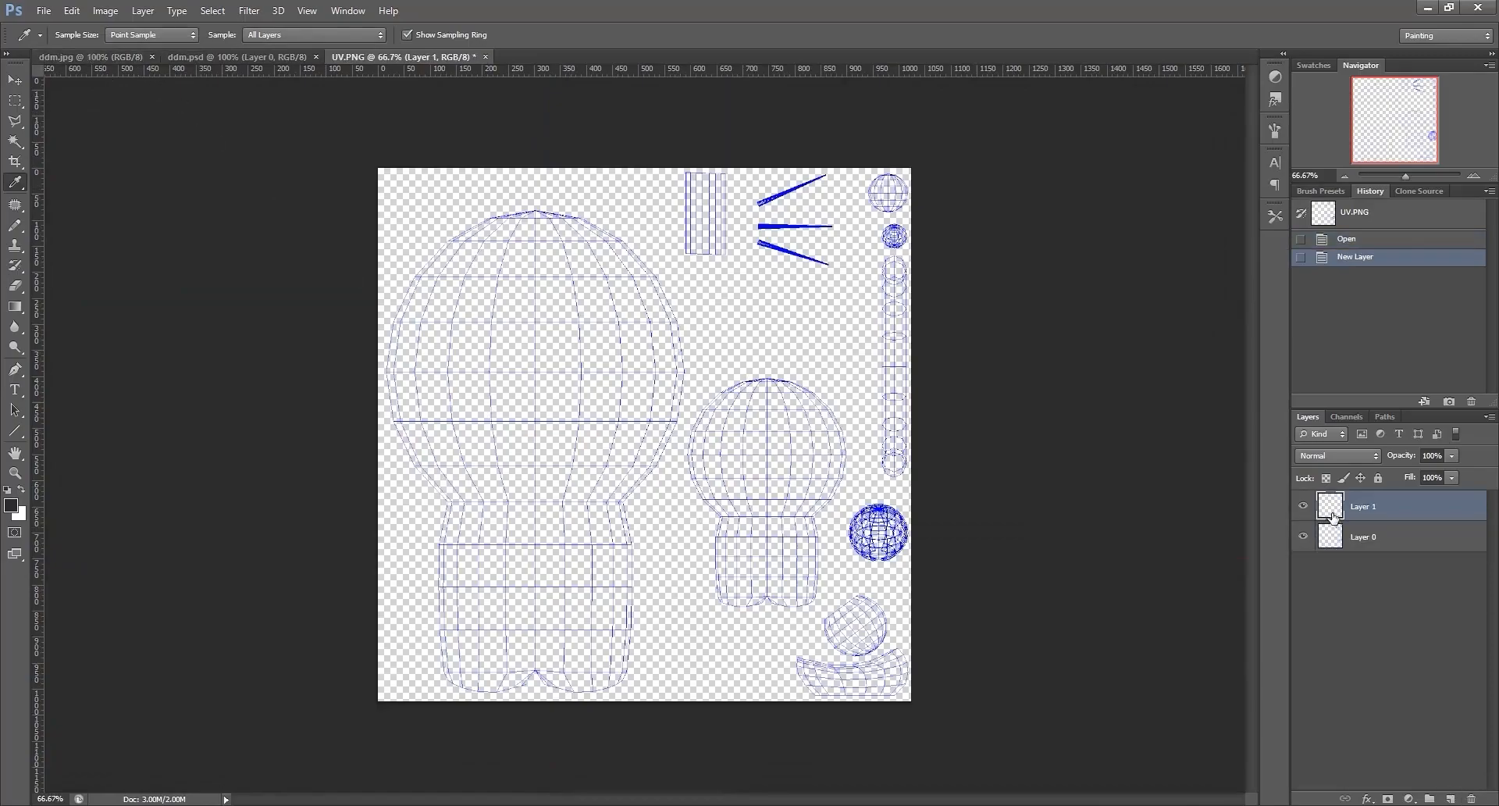
pyautogui.click(234, 57)
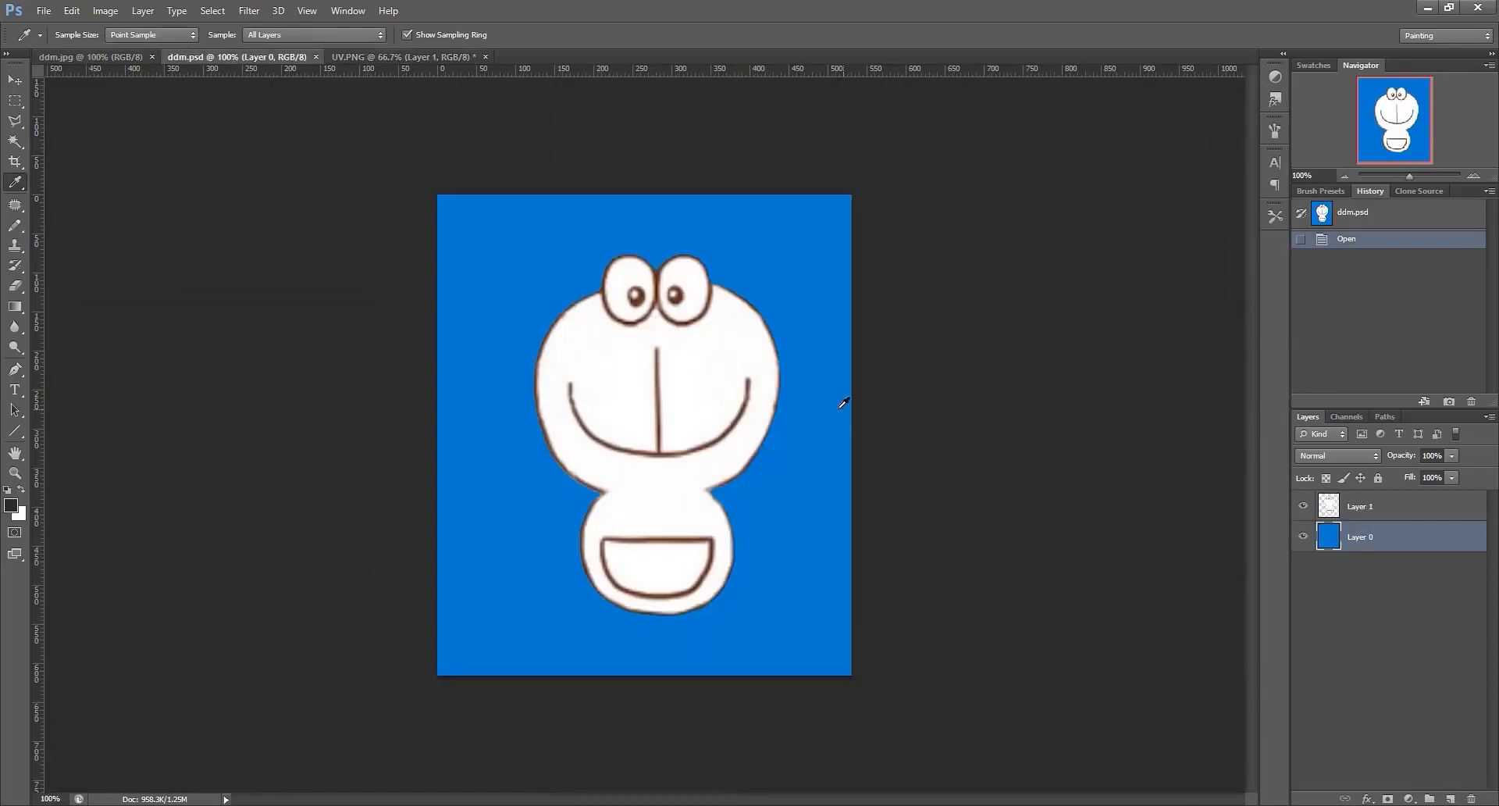
pyautogui.click(425, 57)
pyautogui.hotkey('alt', 'BackSpace')
pyautogui.moveTo(1363, 506); pyautogui.dragTo(1327, 633)
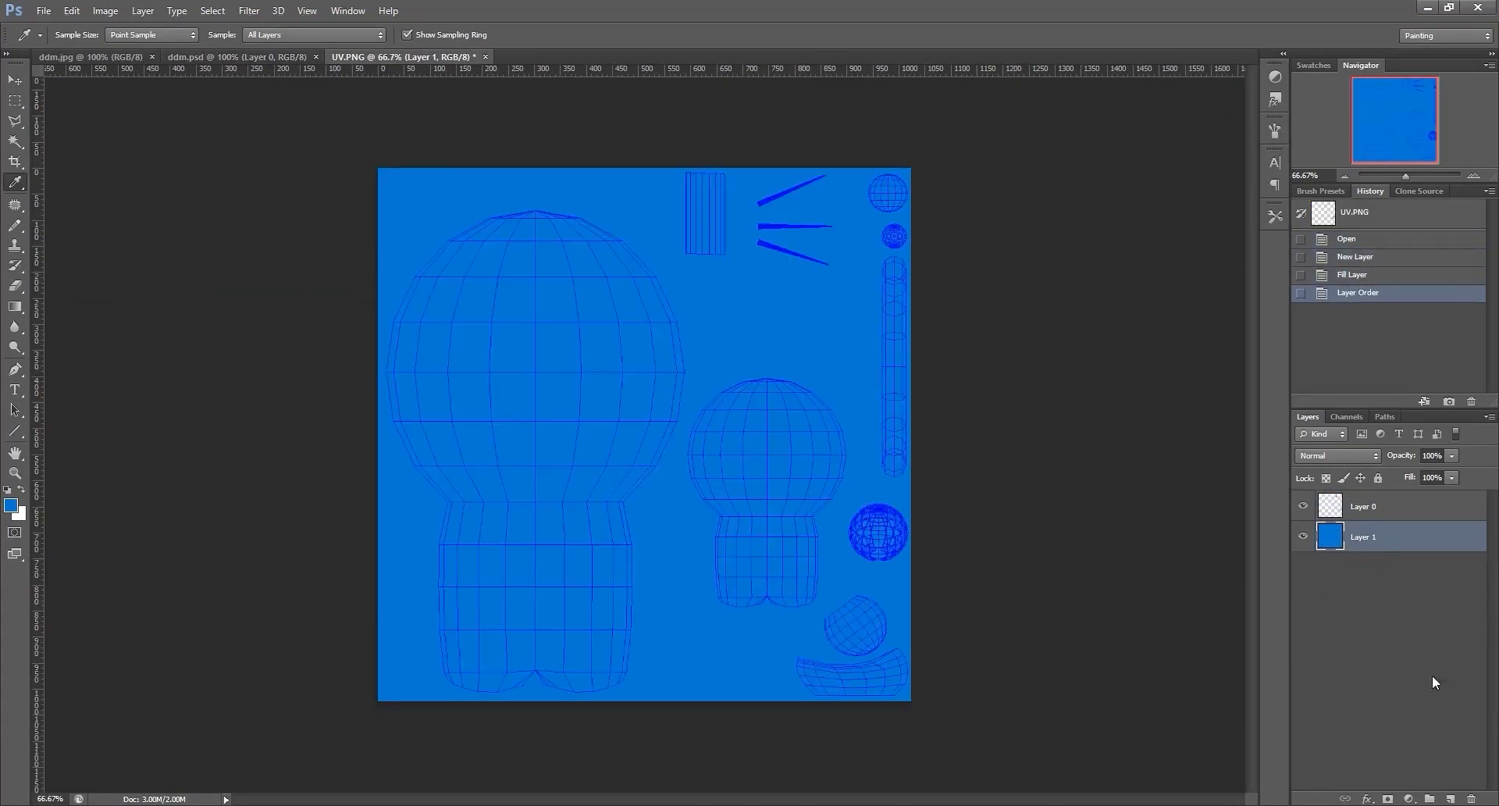
# Step: Add a layer beneath the UV wireframe in UV.PNG and paste the face and belly artwork from ddm.psd's Layer 1 onto it
pyautogui.click(1449, 797)
pyautogui.click(234, 57)
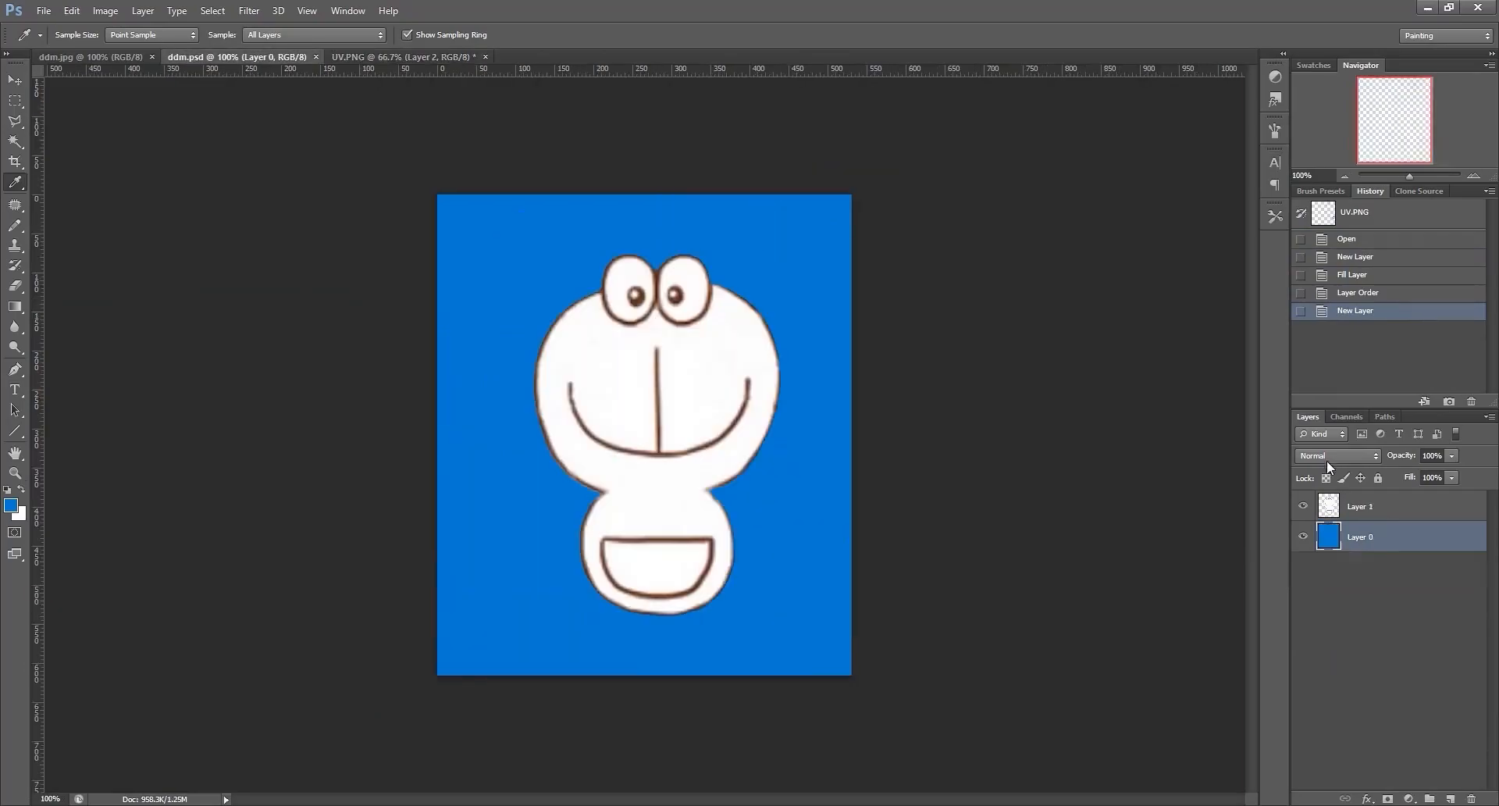
pyautogui.keyDown('ctrl'); pyautogui.click(1328, 506); pyautogui.keyUp('ctrl')
pyautogui.hotkey('ctrl', 'c')
pyautogui.click(354, 55)
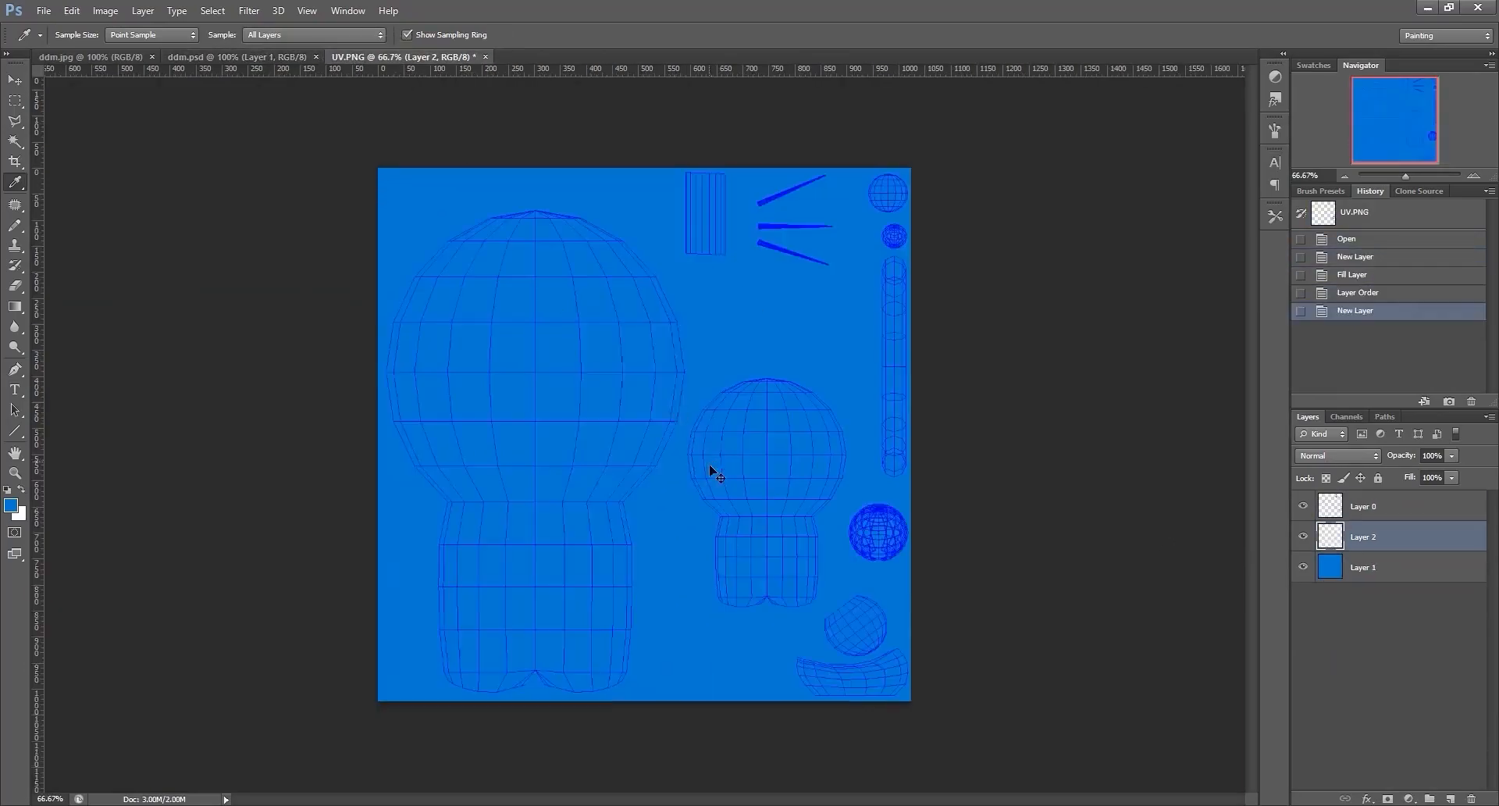
pyautogui.hotkey('ctrl', 'v')
# Step: Free-transform the pasted artwork so the face and belly fit over the large front body shell
pyautogui.hotkey('ctrl', 't')
pyautogui.moveTo(654, 404); pyautogui.dragTo(537, 330)
pyautogui.moveTo(537, 468); pyautogui.dragTo(536, 660)
pyautogui.moveTo(618, 469)
pyautogui.keyDown('alt'); pyautogui.mouseDown()
pyautogui.moveTo(639, 426)
pyautogui.moveTo(664, 422)
pyautogui.mouseUp(); pyautogui.keyUp('alt')
pyautogui.moveTo(578, 515); pyautogui.dragTo(577, 511)
pyautogui.press('Return')
# Step: On Layer 1, fill a rectangle around the three whisker shells with black, 000000, and deselect it
pyautogui.keyDown('alt'); pyautogui.scroll(-2, 672, 599); pyautogui.keyUp('alt')
pyautogui.keyDown('alt'); pyautogui.scroll(1, 765, 363); pyautogui.keyUp('alt')
pyautogui.keyDown('alt'); pyautogui.scroll(3, 813, 200); pyautogui.keyUp('alt')
pyautogui.press('m')
pyautogui.moveTo(776, 116); pyautogui.dragTo(879, 243)
pyautogui.hotkey('alt', '[')
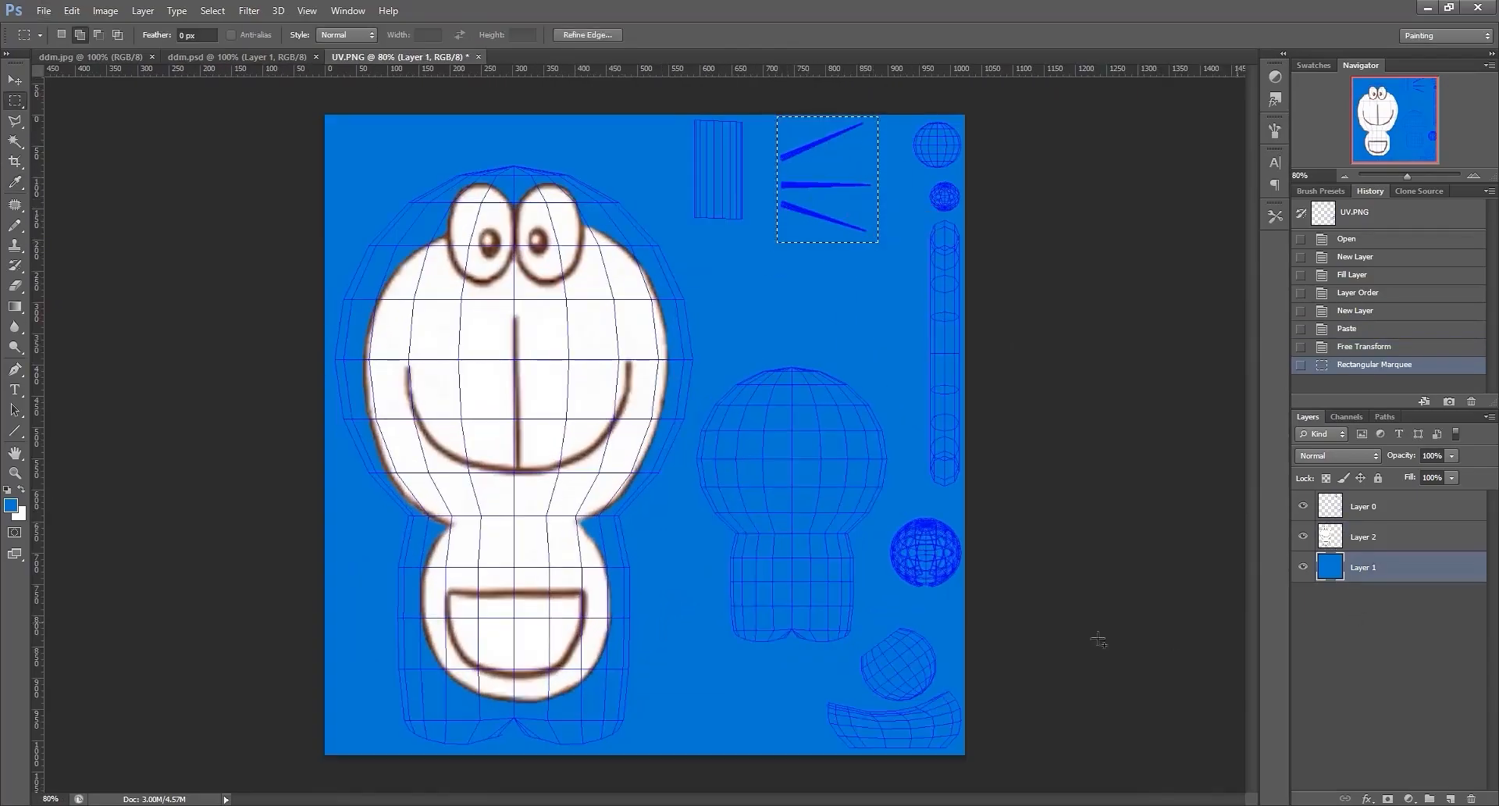
pyautogui.click(12, 506)
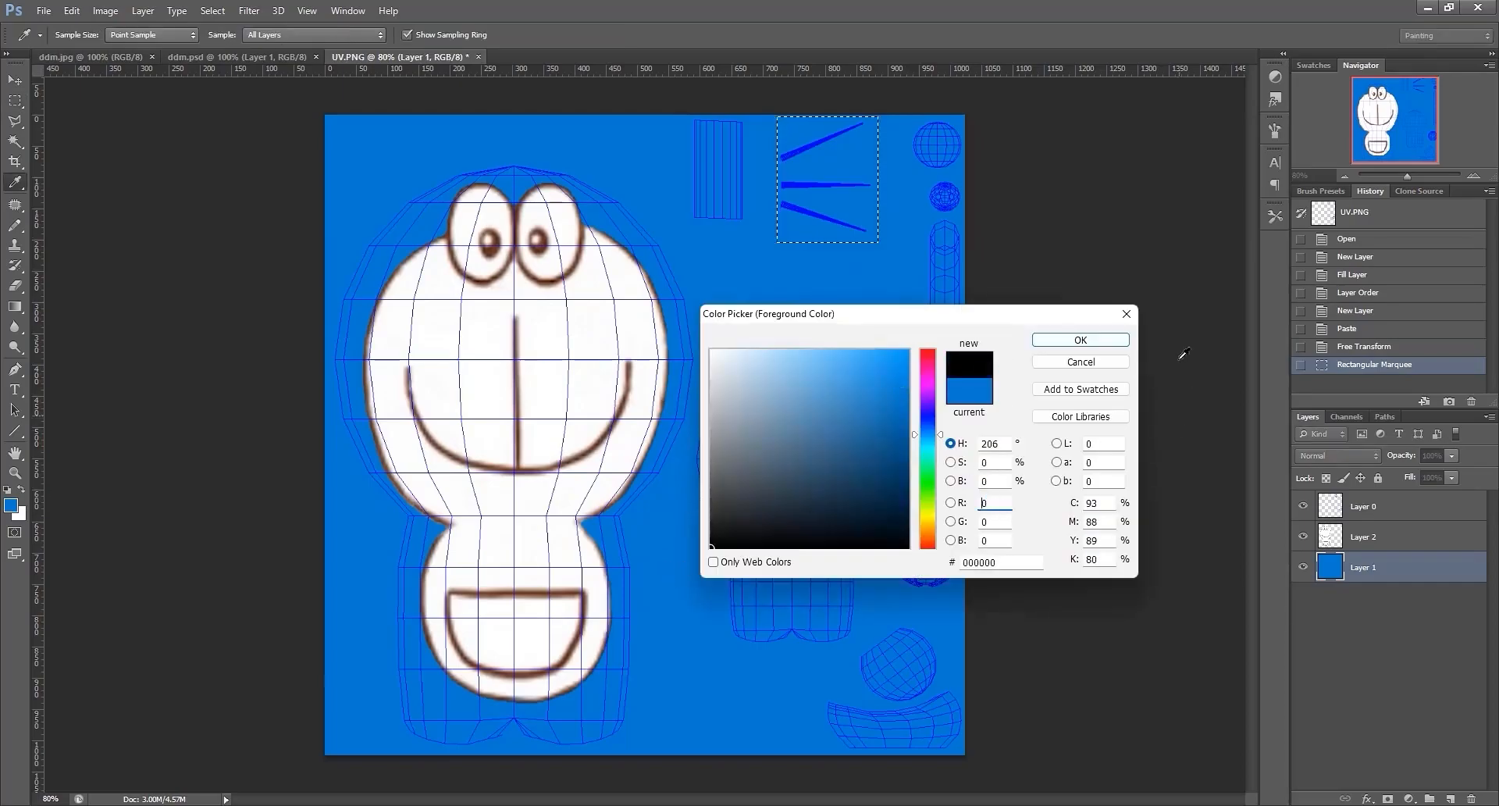
pyautogui.click(1086, 341)
pyautogui.hotkey('alt', 'BackSpace')
pyautogui.hotkey('ctrl', 'd')
# Step: Fill a rectangle around the nose, collar and neighbouring small shells with the orange-red sampled from ddm.jpg, and deselect it
pyautogui.moveTo(907, 116); pyautogui.dragTo(968, 495)
pyautogui.click(109, 57)
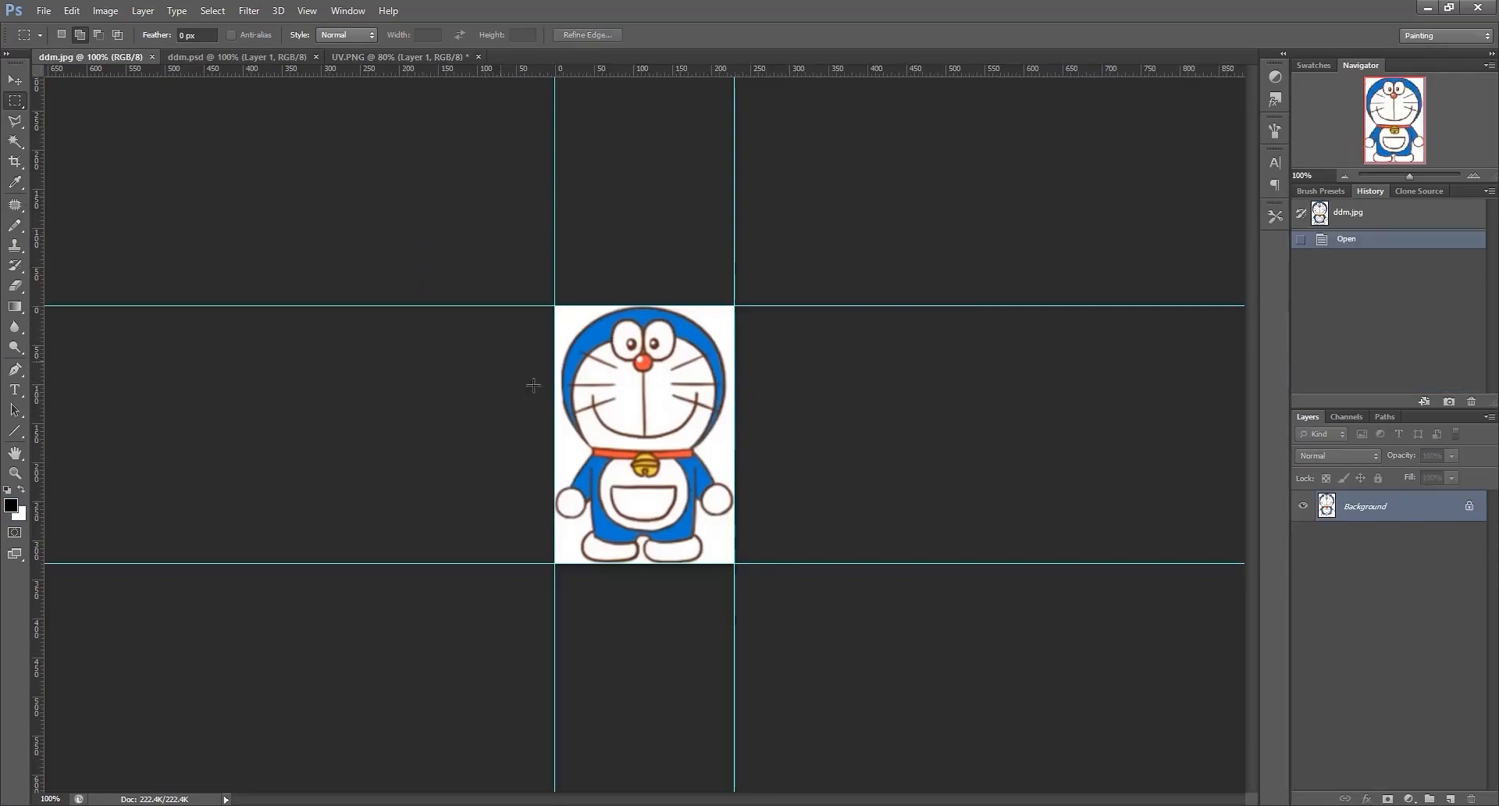
pyautogui.press('i')
pyautogui.keyDown('alt'); pyautogui.scroll(8, 728, 470); pyautogui.keyUp('alt')
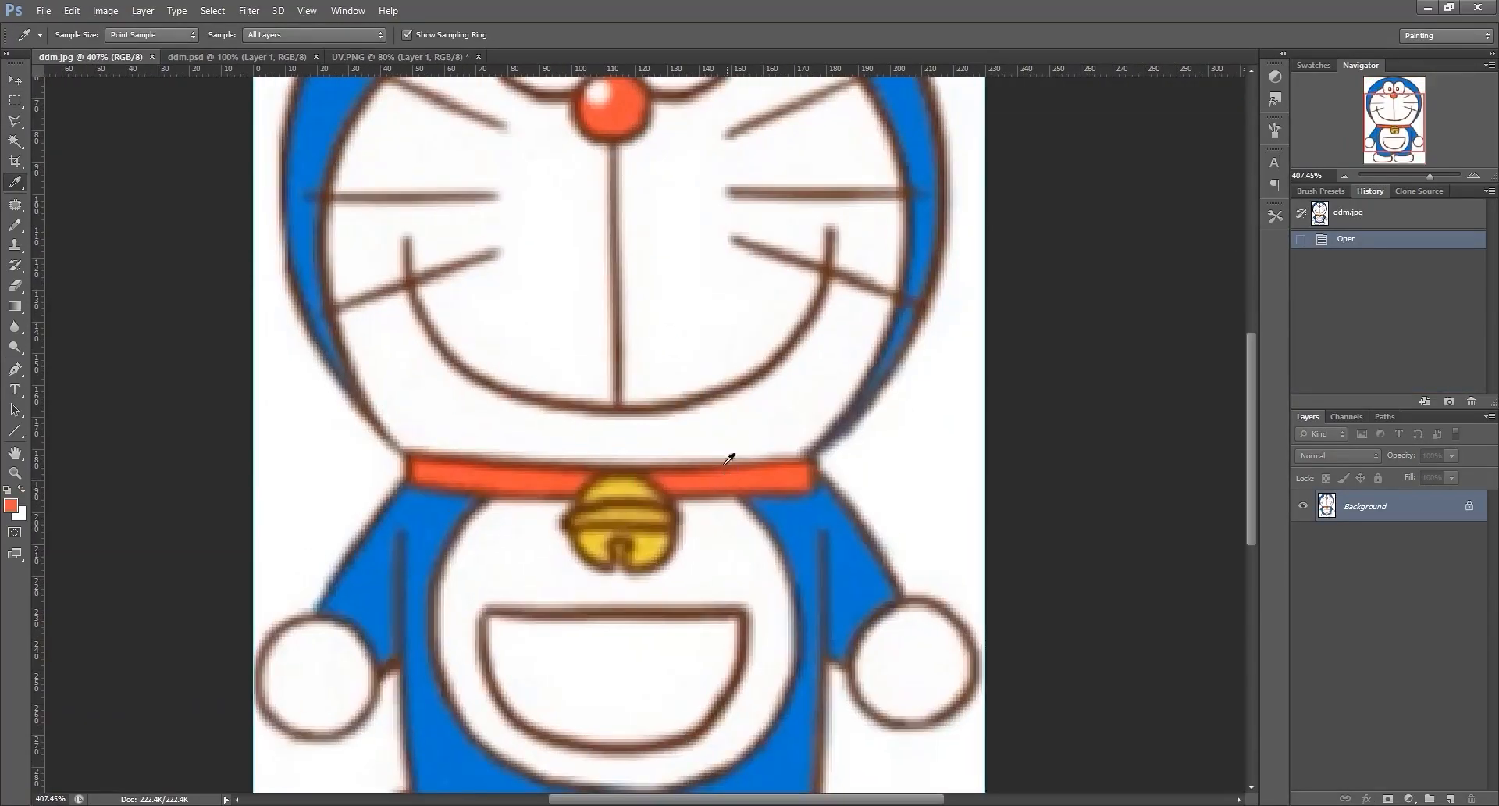
pyautogui.keyDown('alt'); pyautogui.scroll(-6, 733, 473); pyautogui.keyUp('alt')
pyautogui.click(400, 57)
pyautogui.hotkey('alt', 'BackSpace')
pyautogui.hotkey('ctrl', 'd')
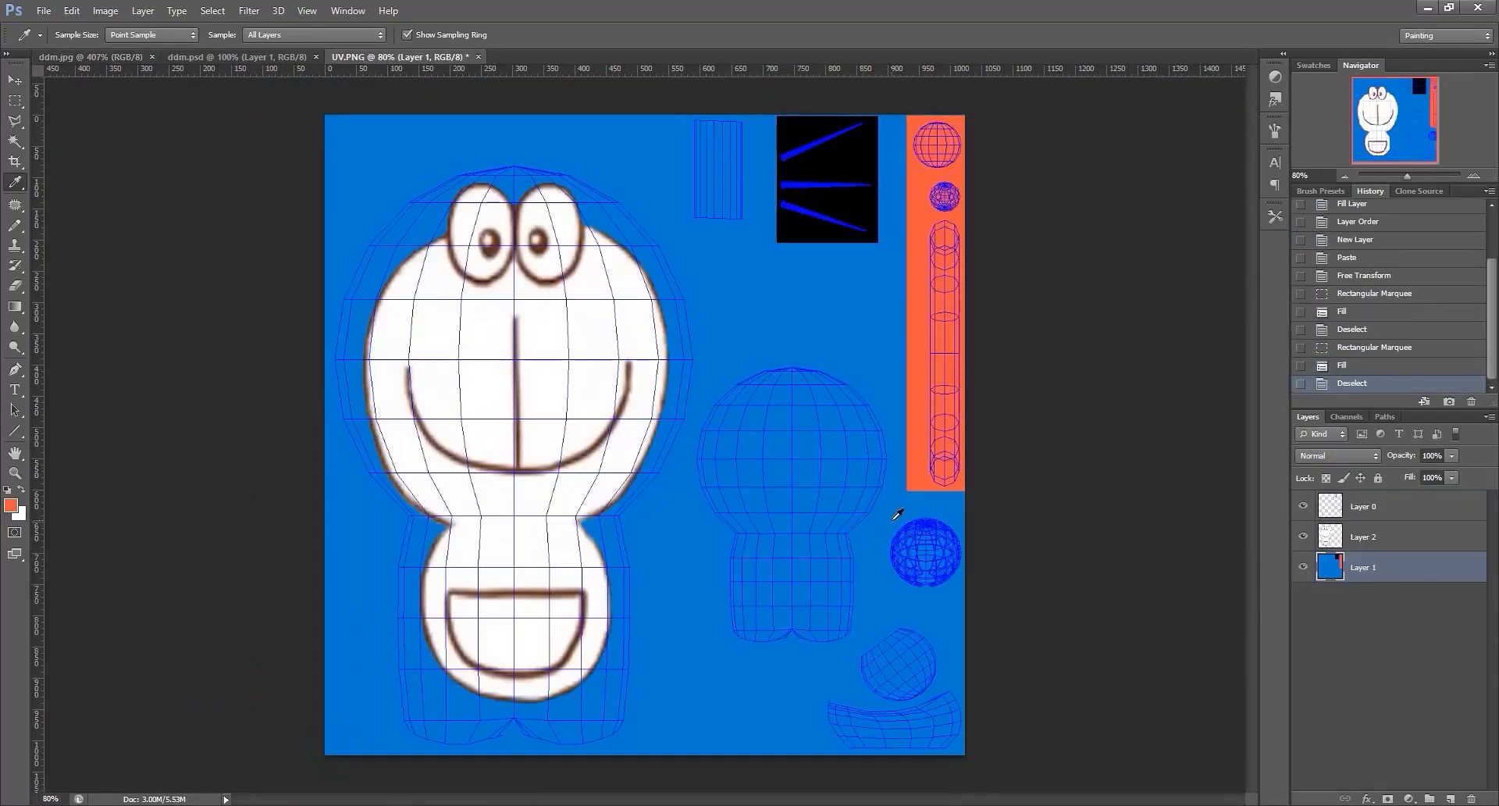
# Step: Fill a rectangle around the bell shell with the yellow sampled from the bell in ddm.jpg, and deselect it
pyautogui.press('m')
pyautogui.moveTo(885, 509); pyautogui.dragTo(976, 597)
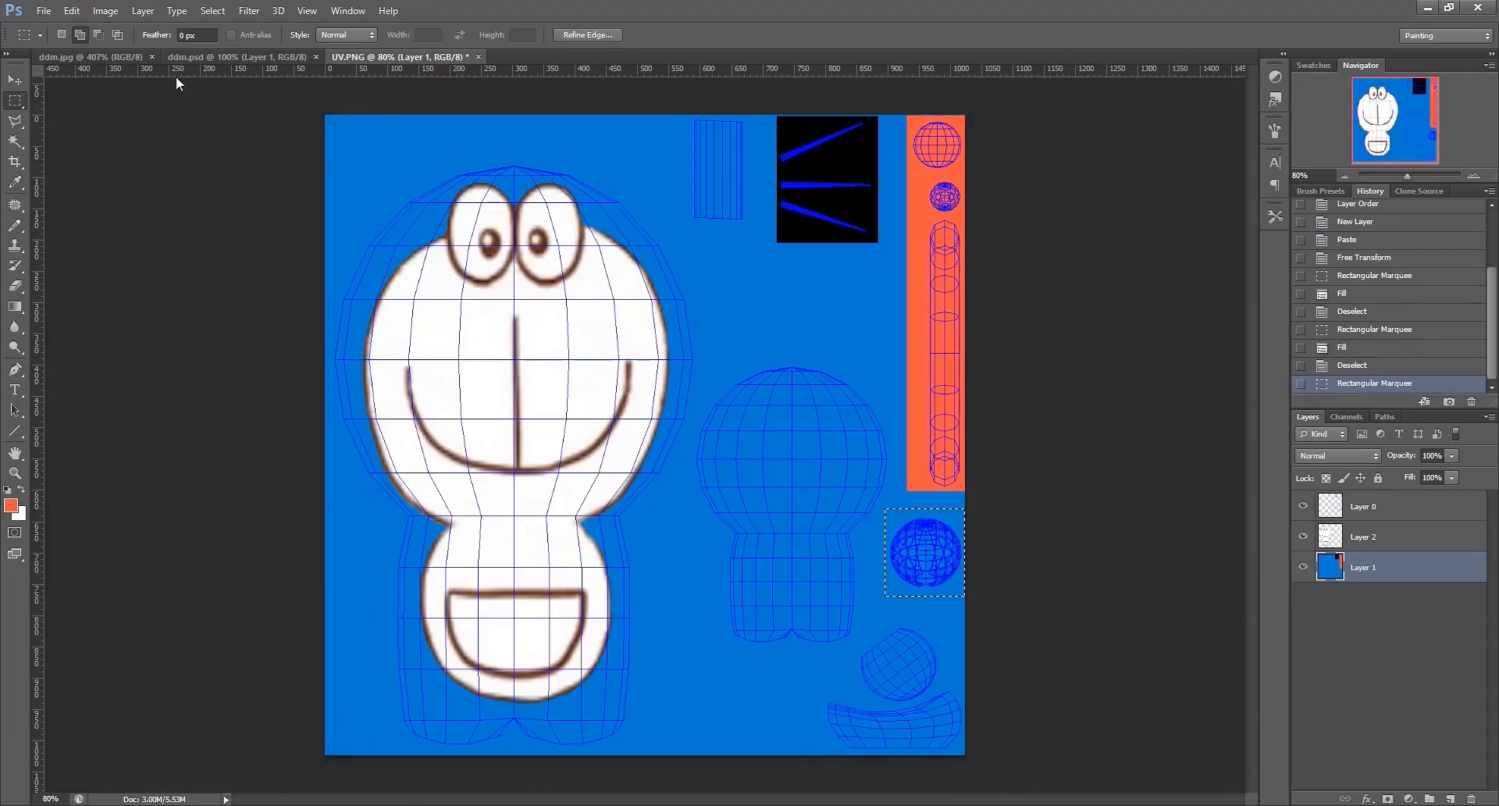
pyautogui.hotkey('ctrl', 'Tab')
pyautogui.press('i')
pyautogui.click(626, 486)
pyautogui.click(434, 57)
pyautogui.hotkey('alt', 'BackSpace')
pyautogui.hotkey('ctrl', 'd')
# Step: Fill a stepped selection around the hand and foot shells with the white sampled from the face
pyautogui.keyDown('alt'); pyautogui.scroll(1, 906, 703); pyautogui.keyUp('alt')
pyautogui.press('m')
pyautogui.moveTo(907, 638); pyautogui.dragTo(1029, 791)
pyautogui.keyDown('shift'); pyautogui.moveTo(880, 656); pyautogui.dragTo(1003, 790); pyautogui.keyUp('shift')
pyautogui.keyDown('shift'); pyautogui.moveTo(832, 716); pyautogui.dragTo(1003, 790); pyautogui.keyUp('shift')
pyautogui.press('i')
pyautogui.click(537, 378)
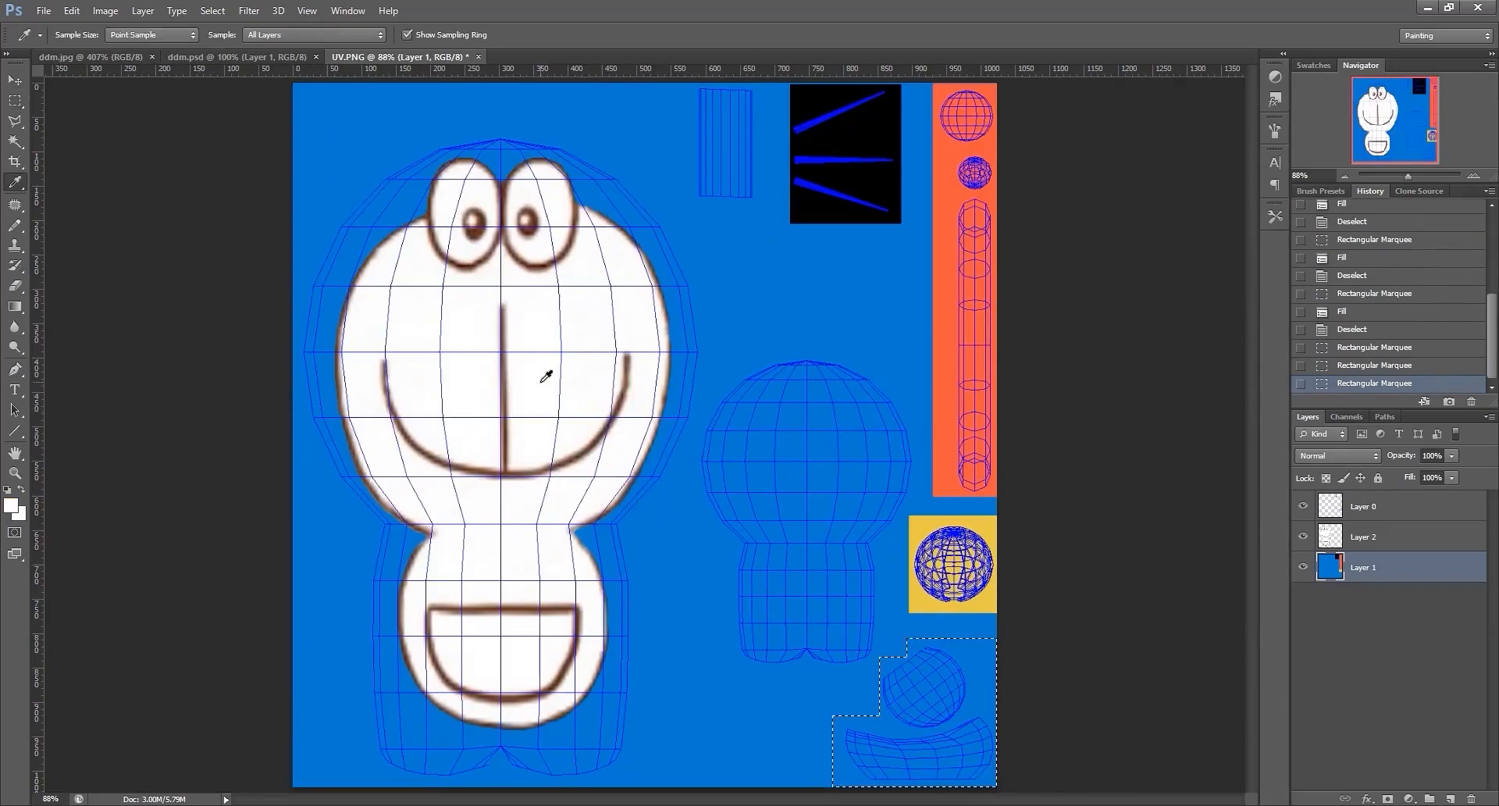
pyautogui.hotkey('alt', 'BackSpace')
# Step: Hide the UV wireframe on Layer 0 and save the texture in PNG format as UV1.png in the ddm folder
pyautogui.keyDown('alt'); pyautogui.scroll(-8, 1073, 691); pyautogui.keyUp('alt')
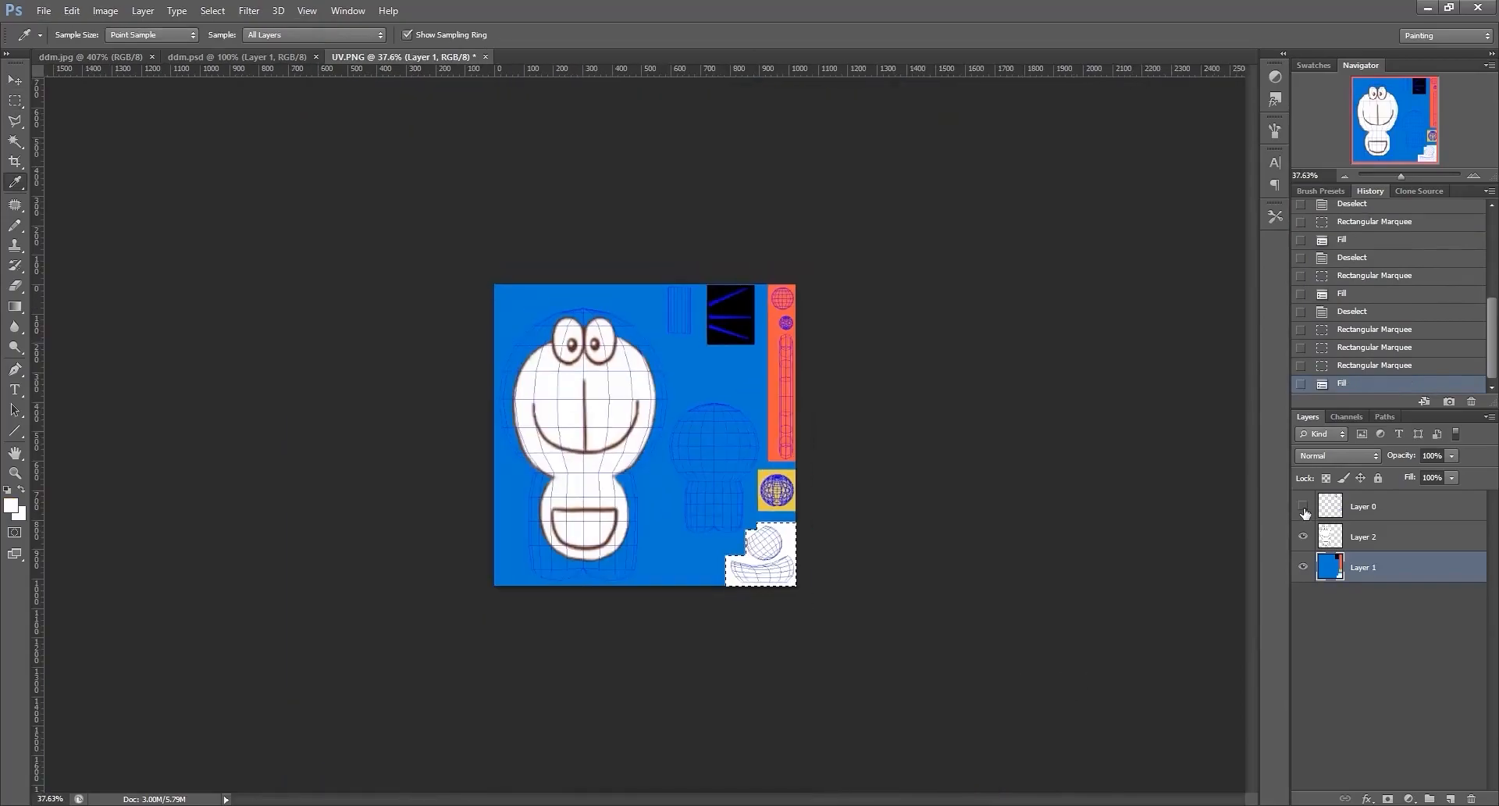
pyautogui.click(1303, 507)
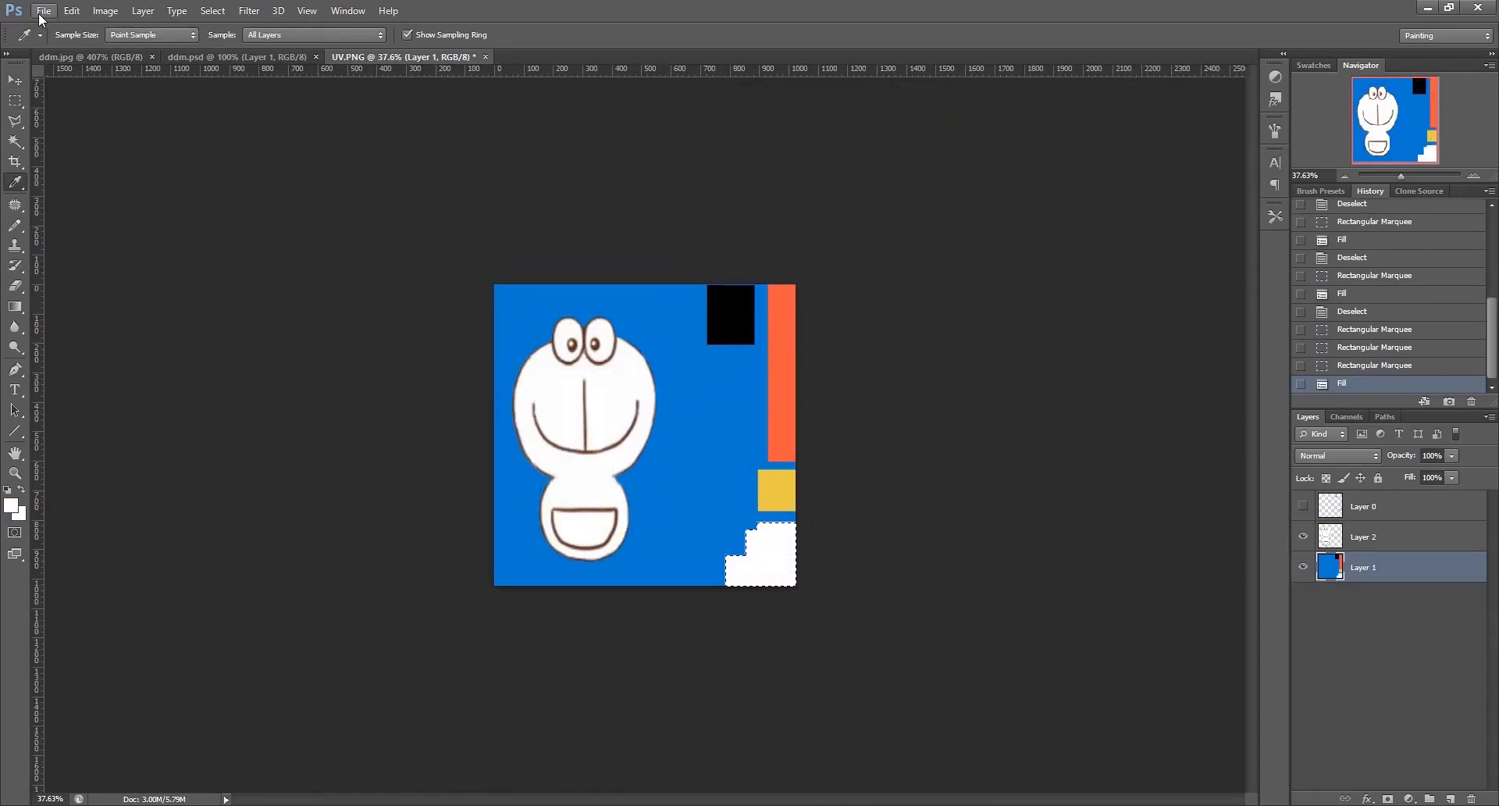
pyautogui.hotkey('ctrl', 'shift', 's')
pyautogui.click(288, 616)
pyautogui.click(211, 551)
pyautogui.click(169, 594)
pyautogui.write('1')
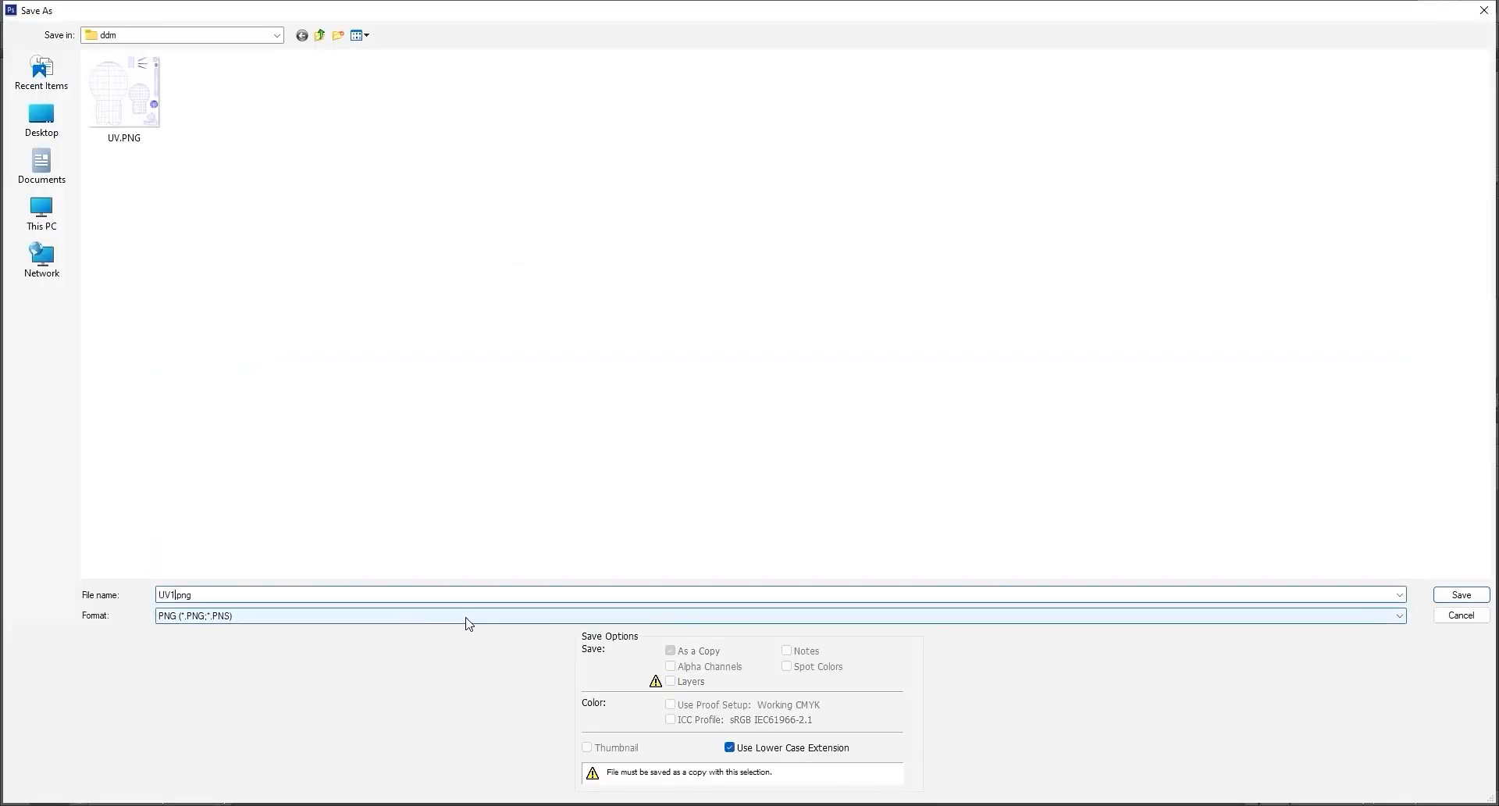
pyautogui.press('Return')
pyautogui.press('Return')
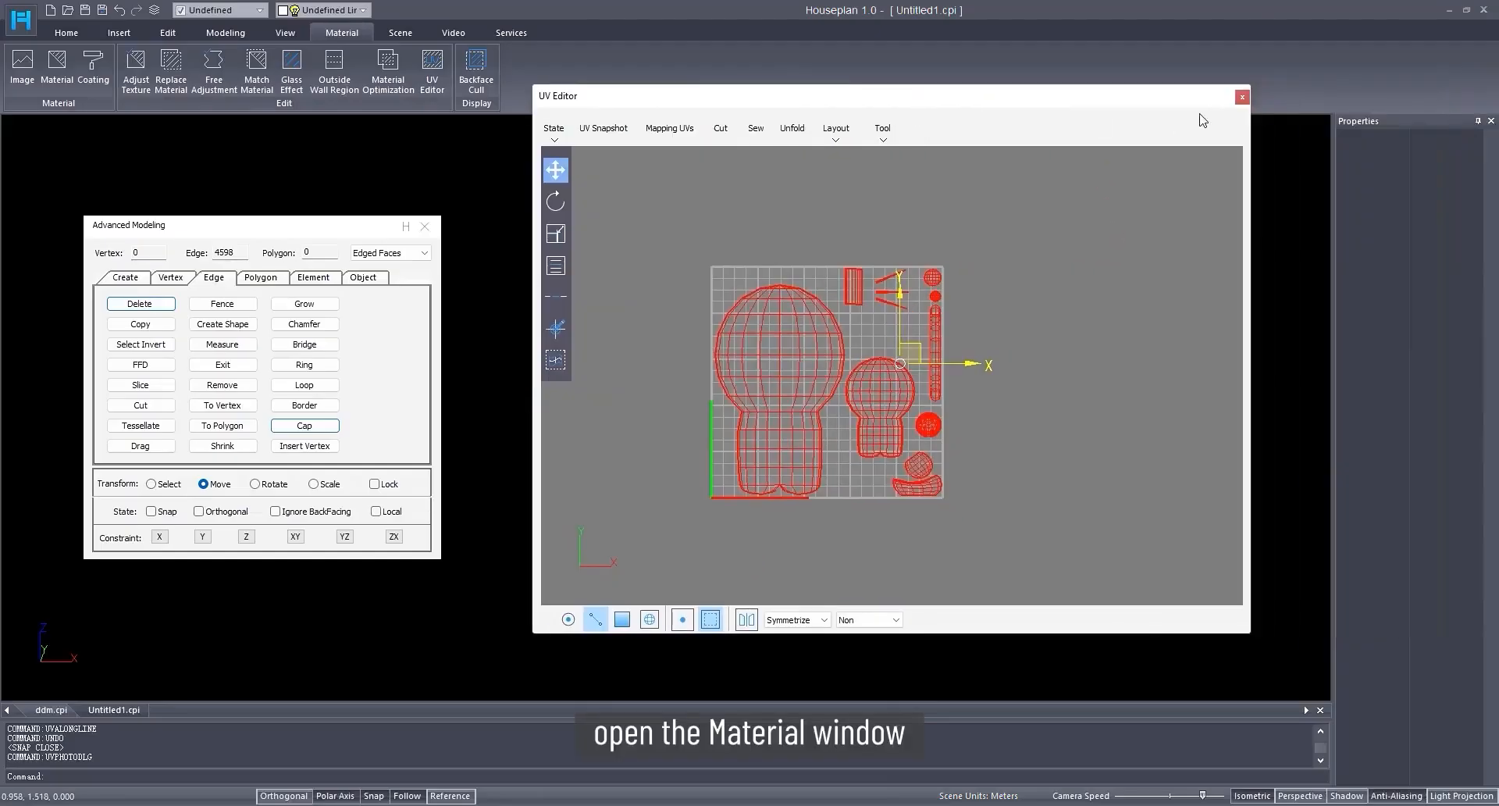
# Step: Switch to Houseplan, select the Doraemon model and add UV1.png to the ddm materials
pyautogui.click(1242, 97)
pyautogui.click(361, 277)
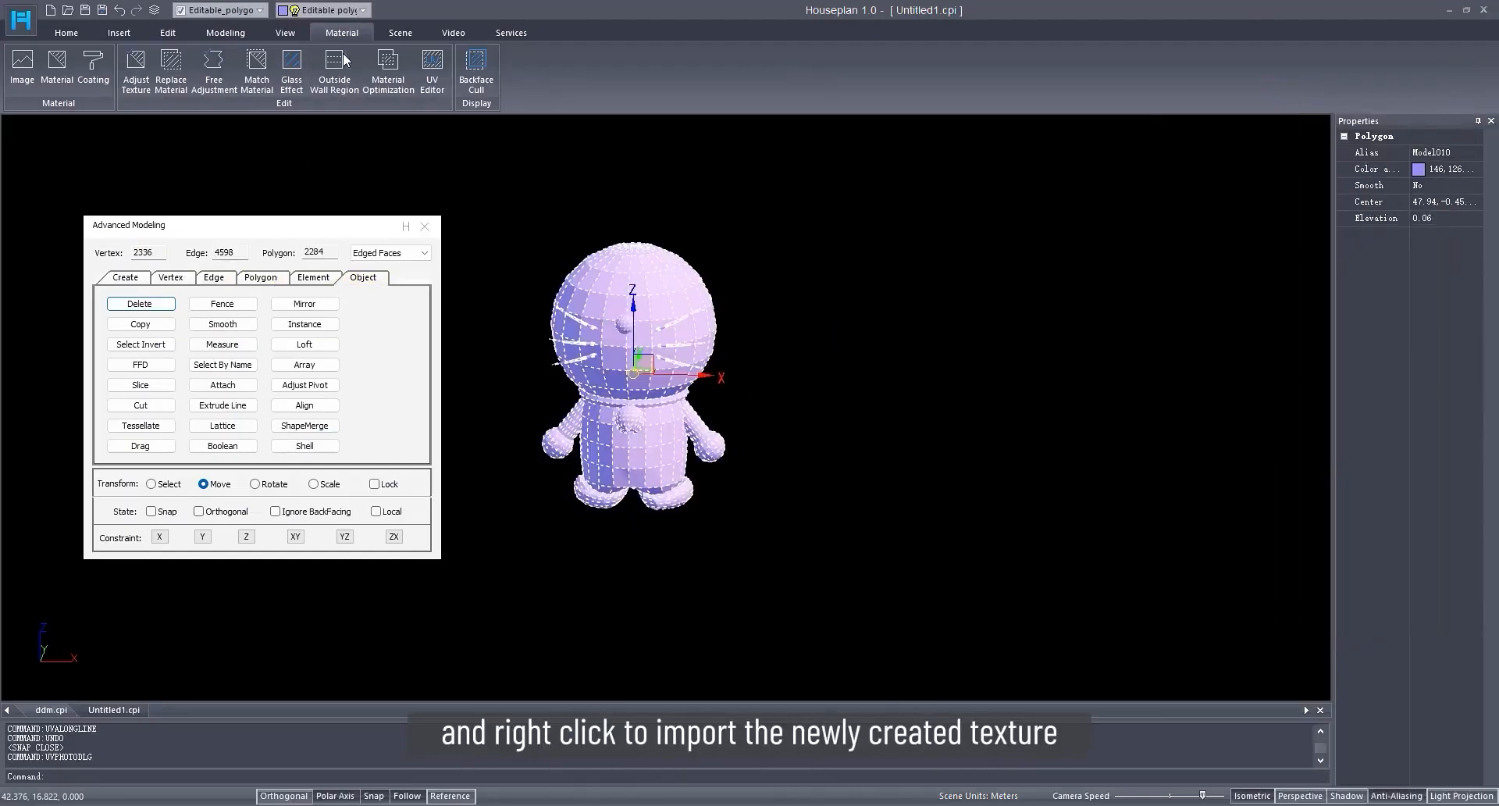
pyautogui.click(50, 67)
pyautogui.rightClick(903, 338)
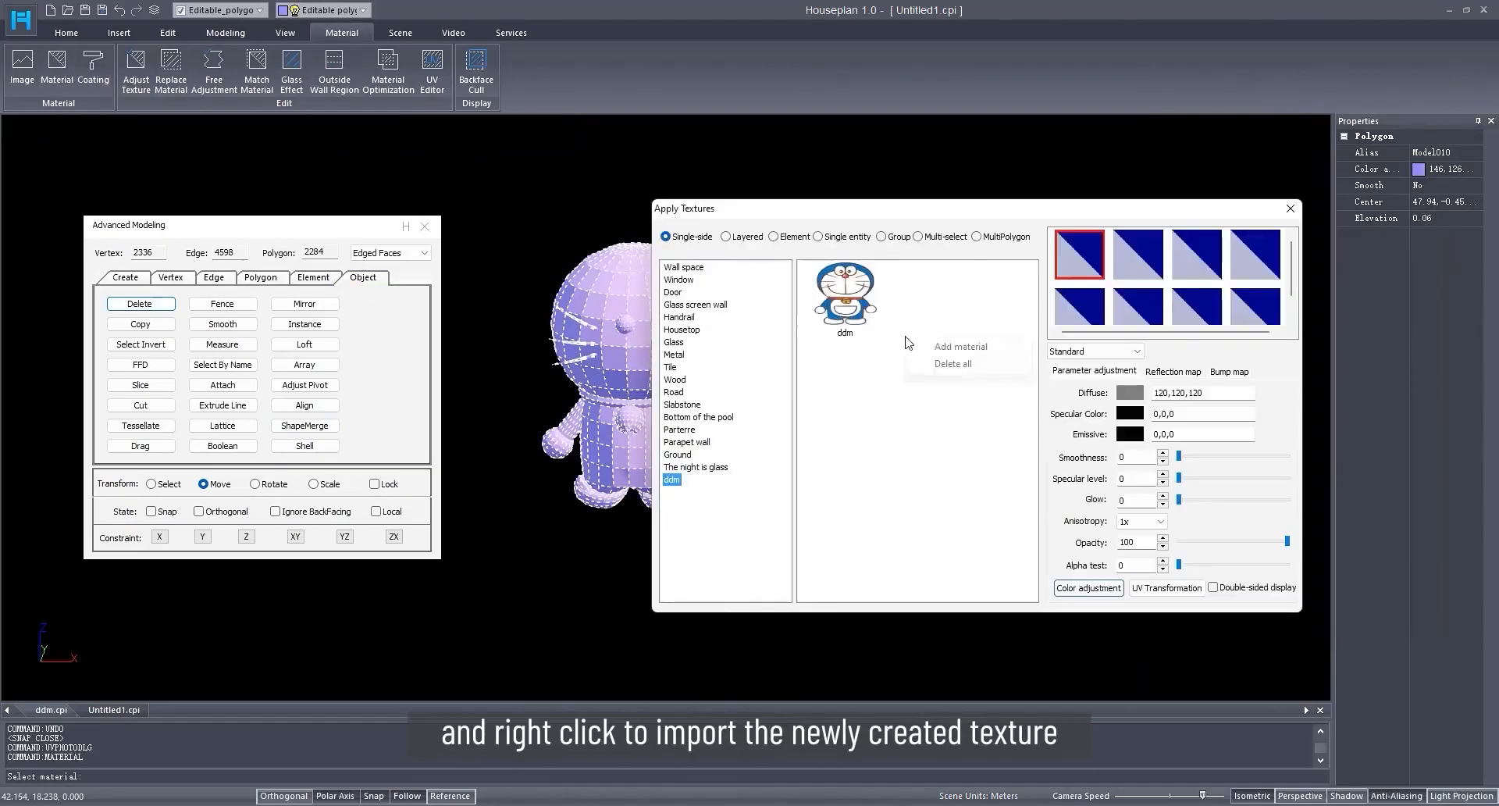
pyautogui.click(948, 348)
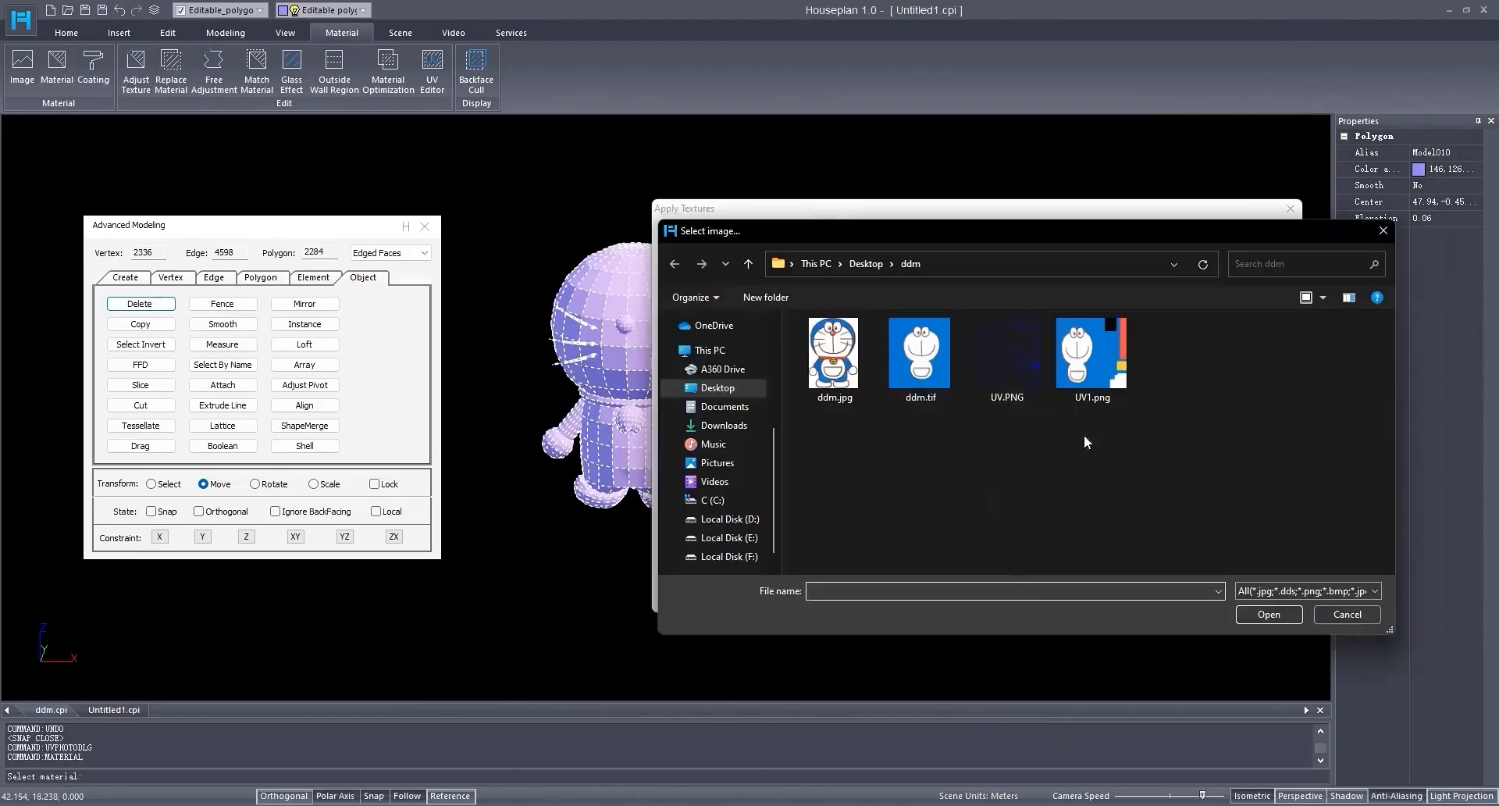
pyautogui.doubleClick(1092, 363)
# Step: Apply the UV1 material to the Doraemon model with the Single entity option
pyautogui.click(829, 234)
pyautogui.moveTo(837, 208); pyautogui.dragTo(1109, 192)
pyautogui.click(1212, 278)
pyautogui.scroll(3, 647, 426)
pyautogui.click(648, 458)
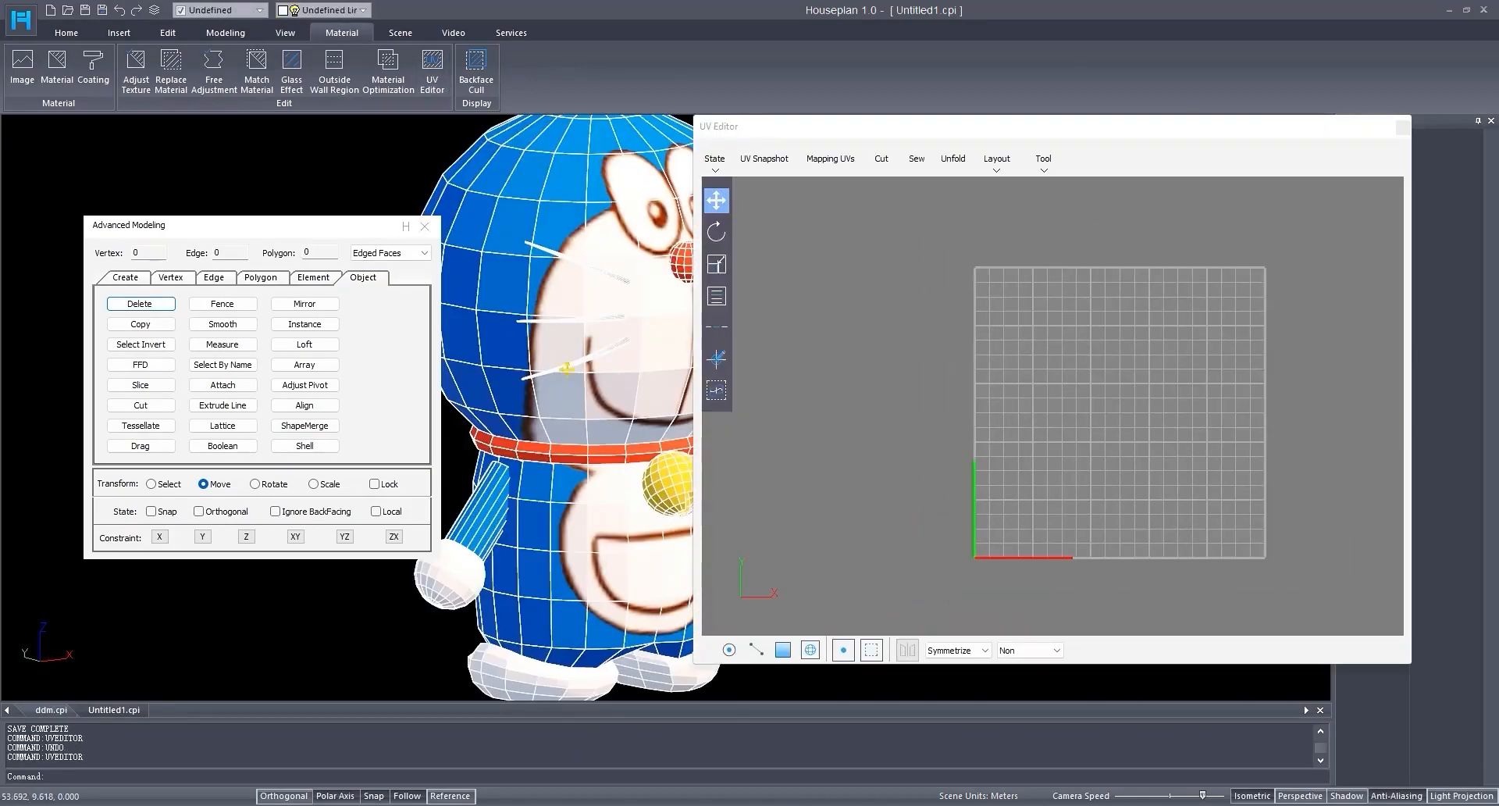
# Step: In the UV Editor, select the four outer neck vertices of the front body shell and scale them wider horizontally
pyautogui.click(630, 351)
pyautogui.scroll(4, 1043, 448)
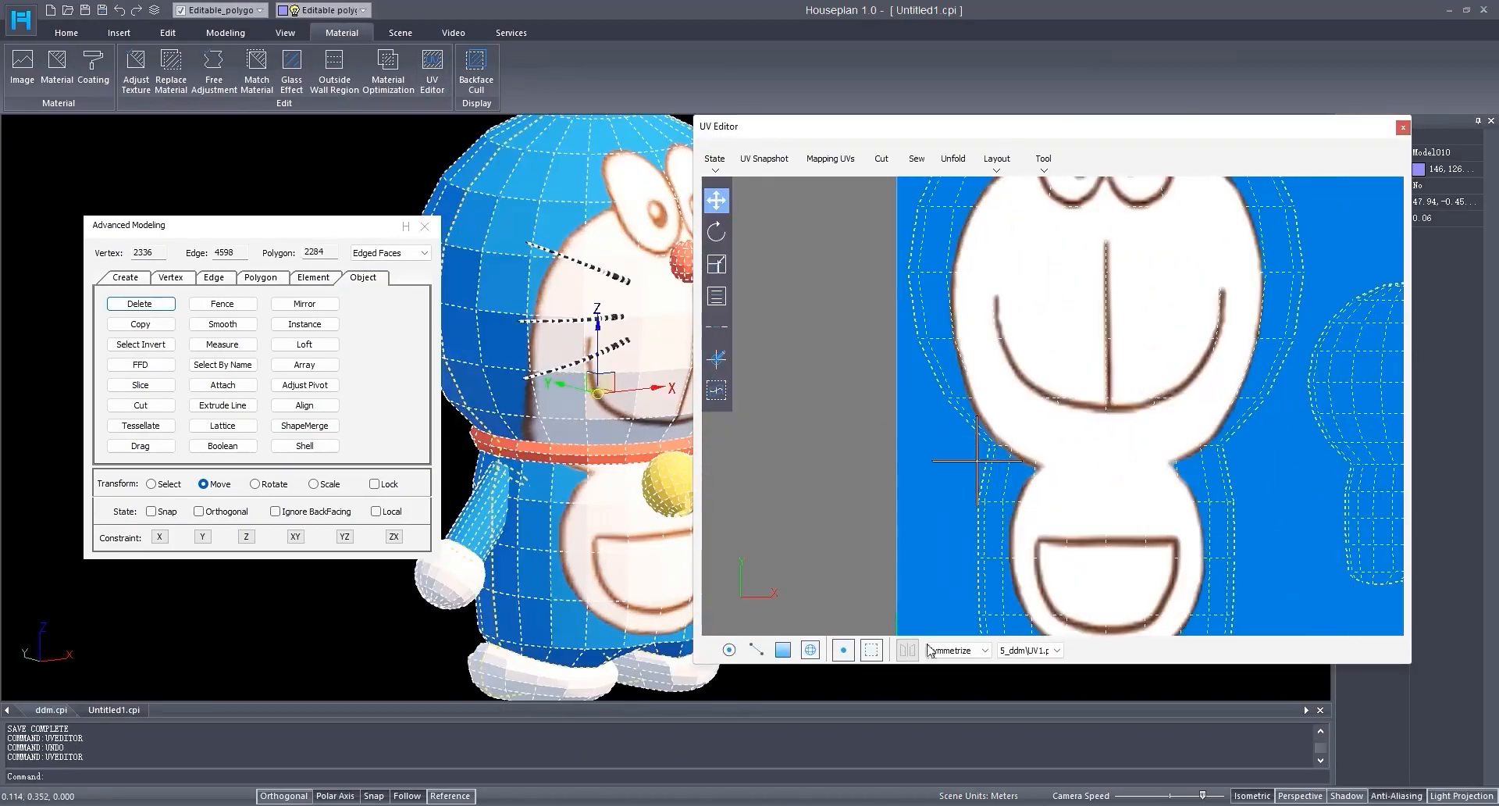
pyautogui.click(729, 650)
pyautogui.scroll(2, 985, 429)
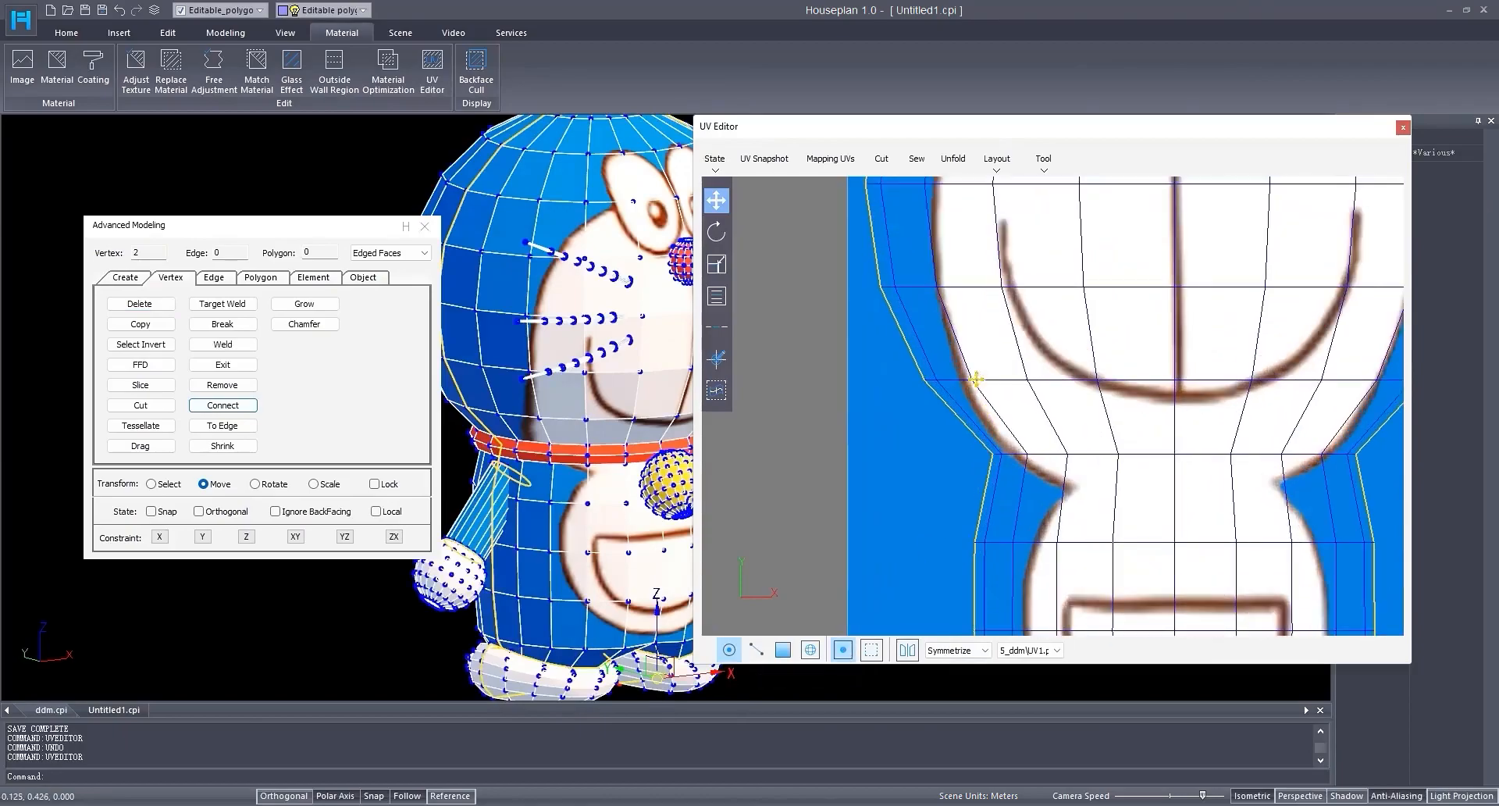
pyautogui.moveTo(1036, 477); pyautogui.dragTo(1037, 478)
pyautogui.moveTo(948, 443); pyautogui.dragTo(1012, 487)
pyautogui.moveTo(1268, 479); pyautogui.dragTo(1135, 485, button='middle')
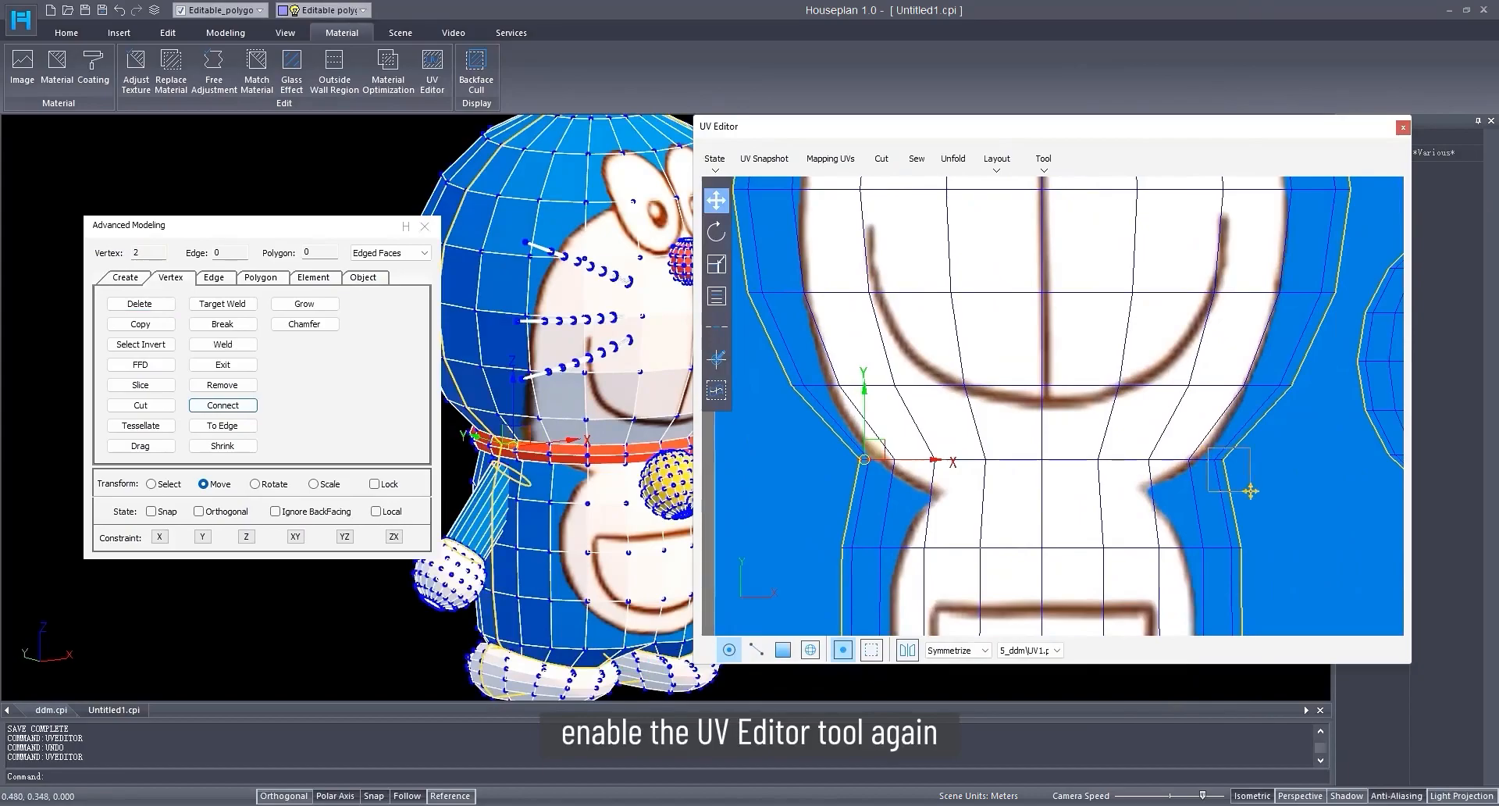
pyautogui.moveTo(1250, 491); pyautogui.dragTo(1254, 492)
pyautogui.click(718, 265)
pyautogui.moveTo(1116, 476); pyautogui.dragTo(1124, 479, button='middle')
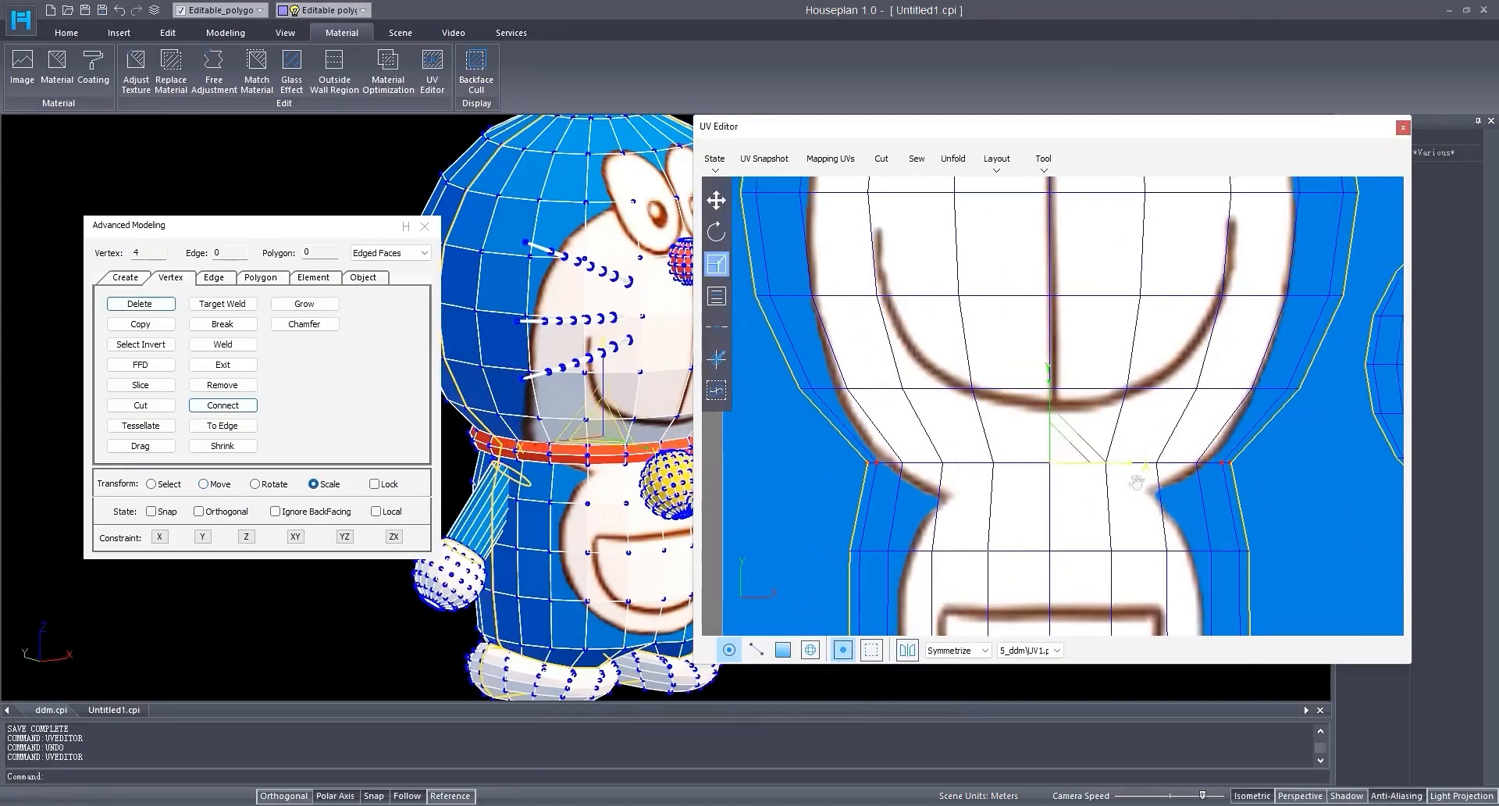
pyautogui.scroll(-2, 1124, 478)
pyautogui.moveTo(1185, 481); pyautogui.dragTo(1198, 479)
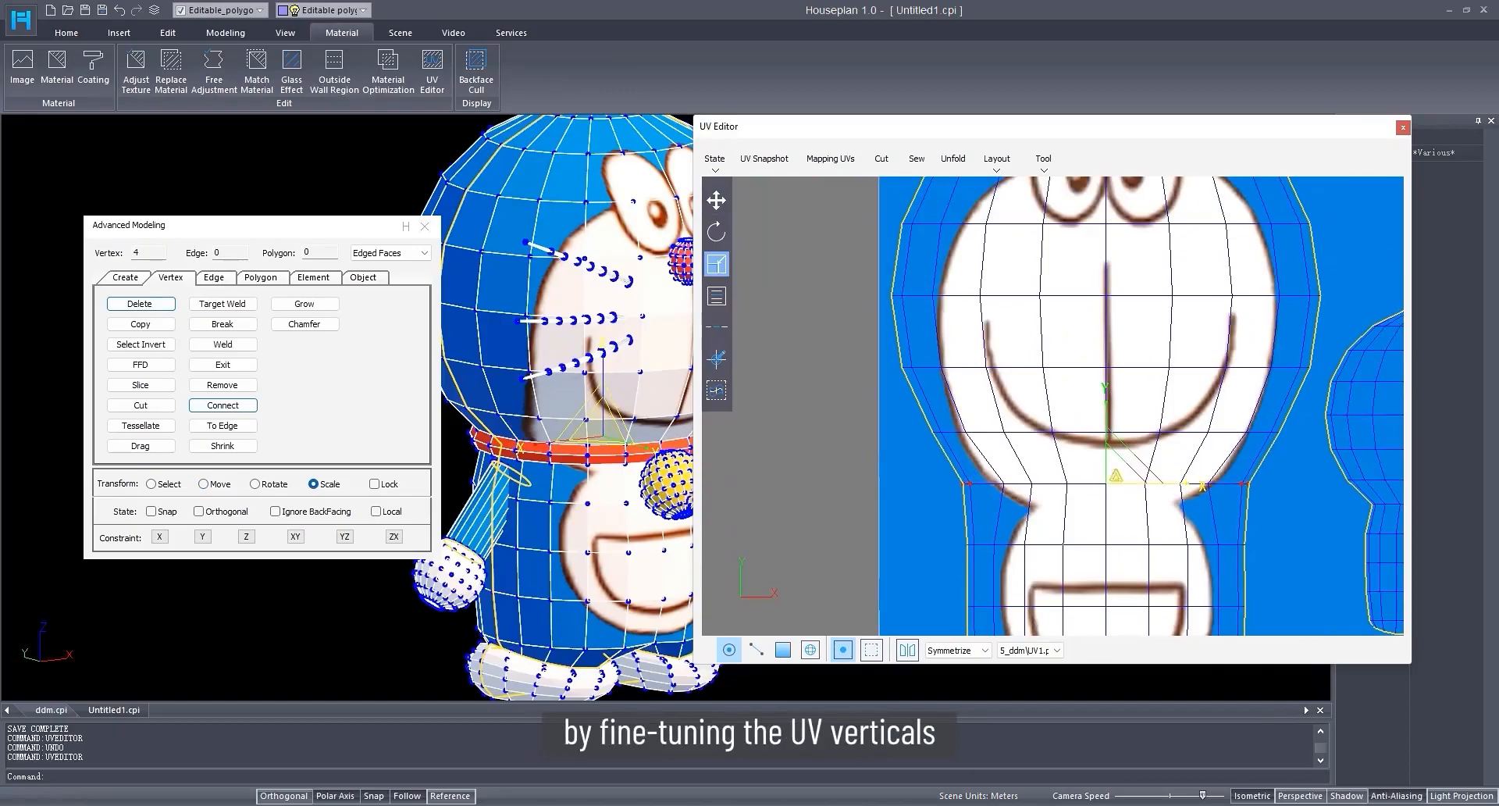
# Step: Move the inner neck and lower cheek UV vertices on the front shell's left side outward to the painted face outline
pyautogui.scroll(1, 996, 473)
pyautogui.click(1000, 484)
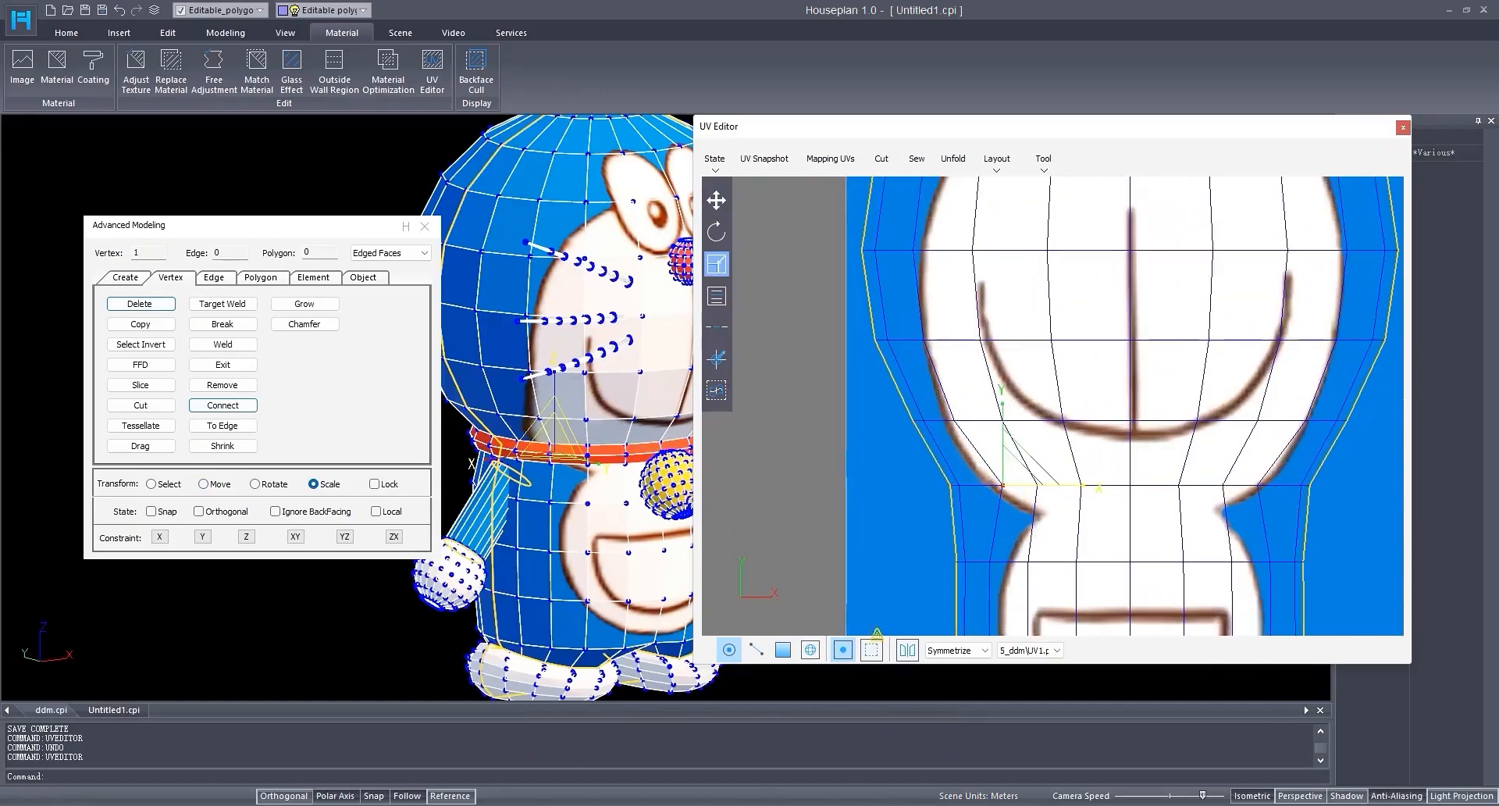
pyautogui.click(716, 201)
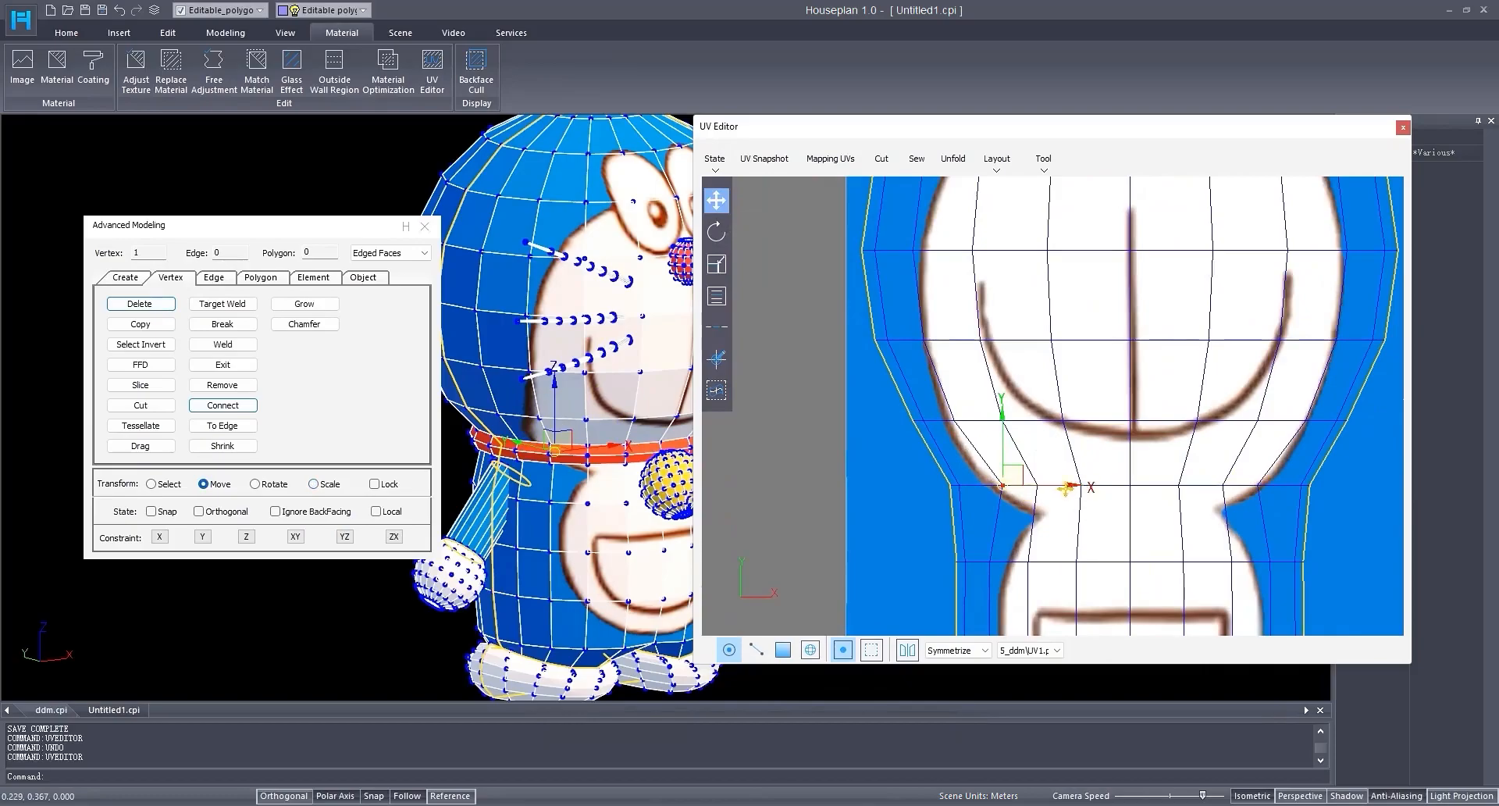
pyautogui.moveTo(1055, 488); pyautogui.dragTo(1046, 487)
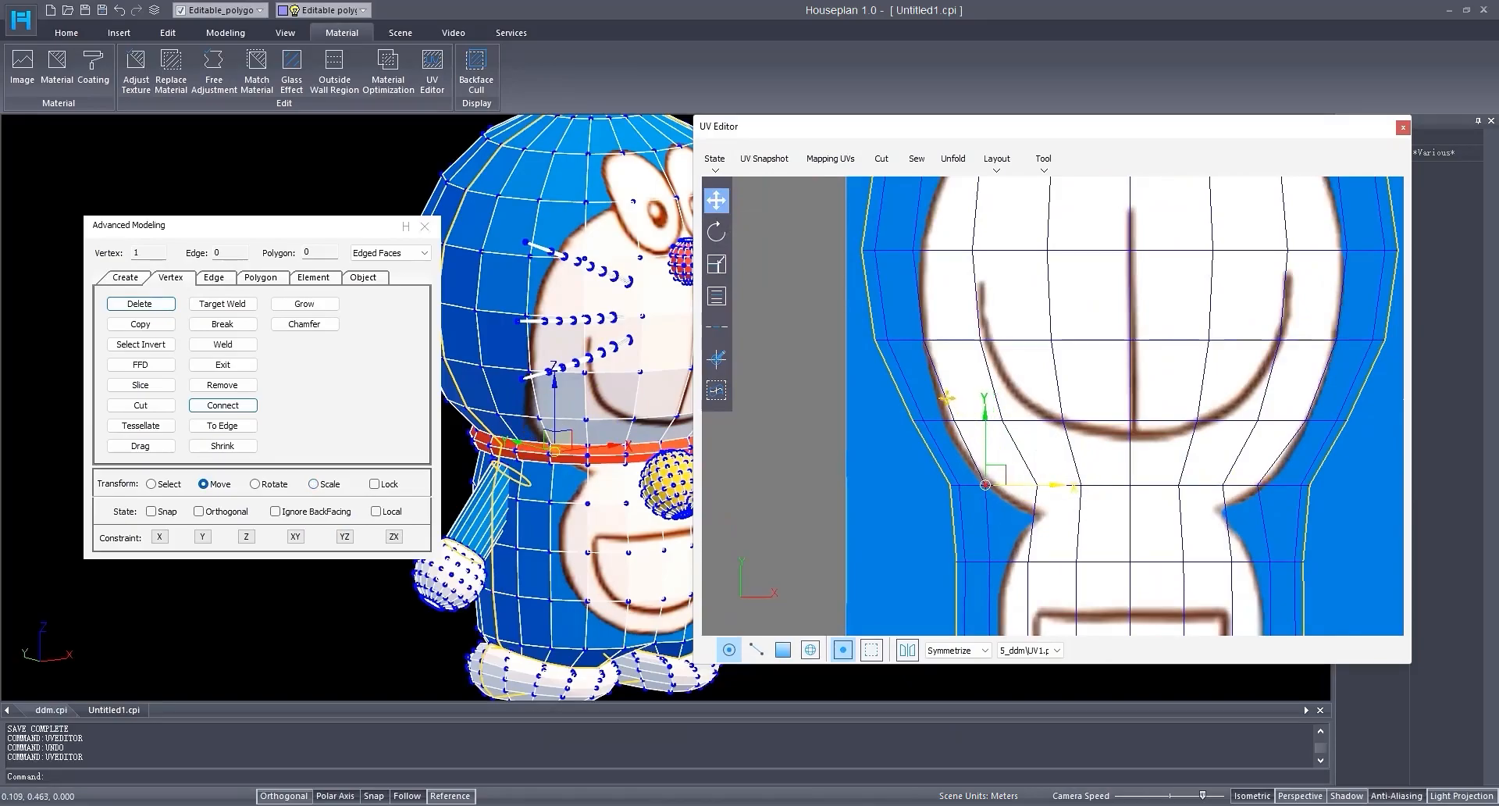
pyautogui.moveTo(975, 440); pyautogui.dragTo(976, 439)
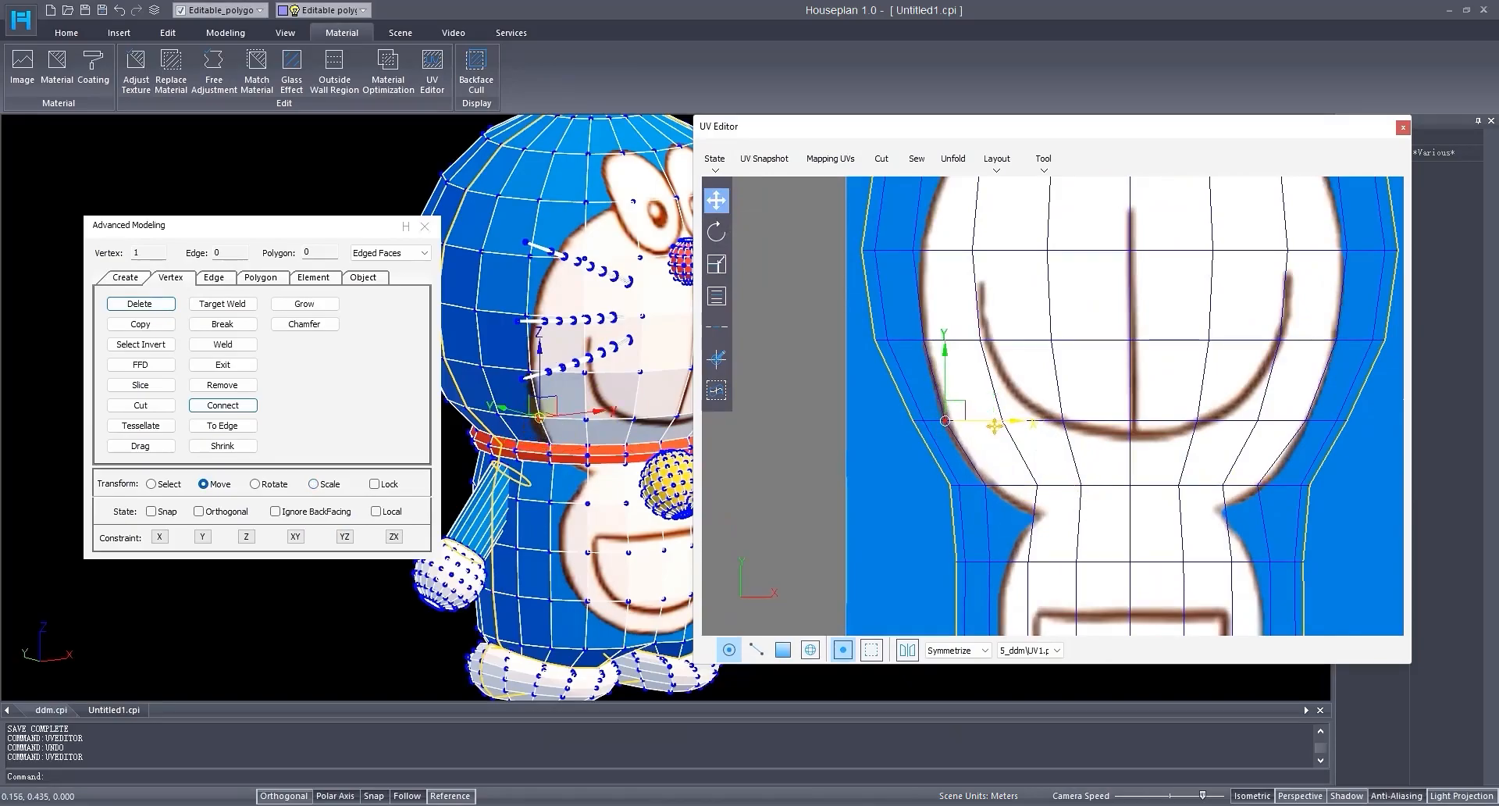
# Step: Adjust the lower cheek and neck UV vertices on the front shell's right side to follow the painted face outline
pyautogui.scroll(-1, 1305, 421)
pyautogui.moveTo(1304, 422); pyautogui.dragTo(1113, 422, button='middle')
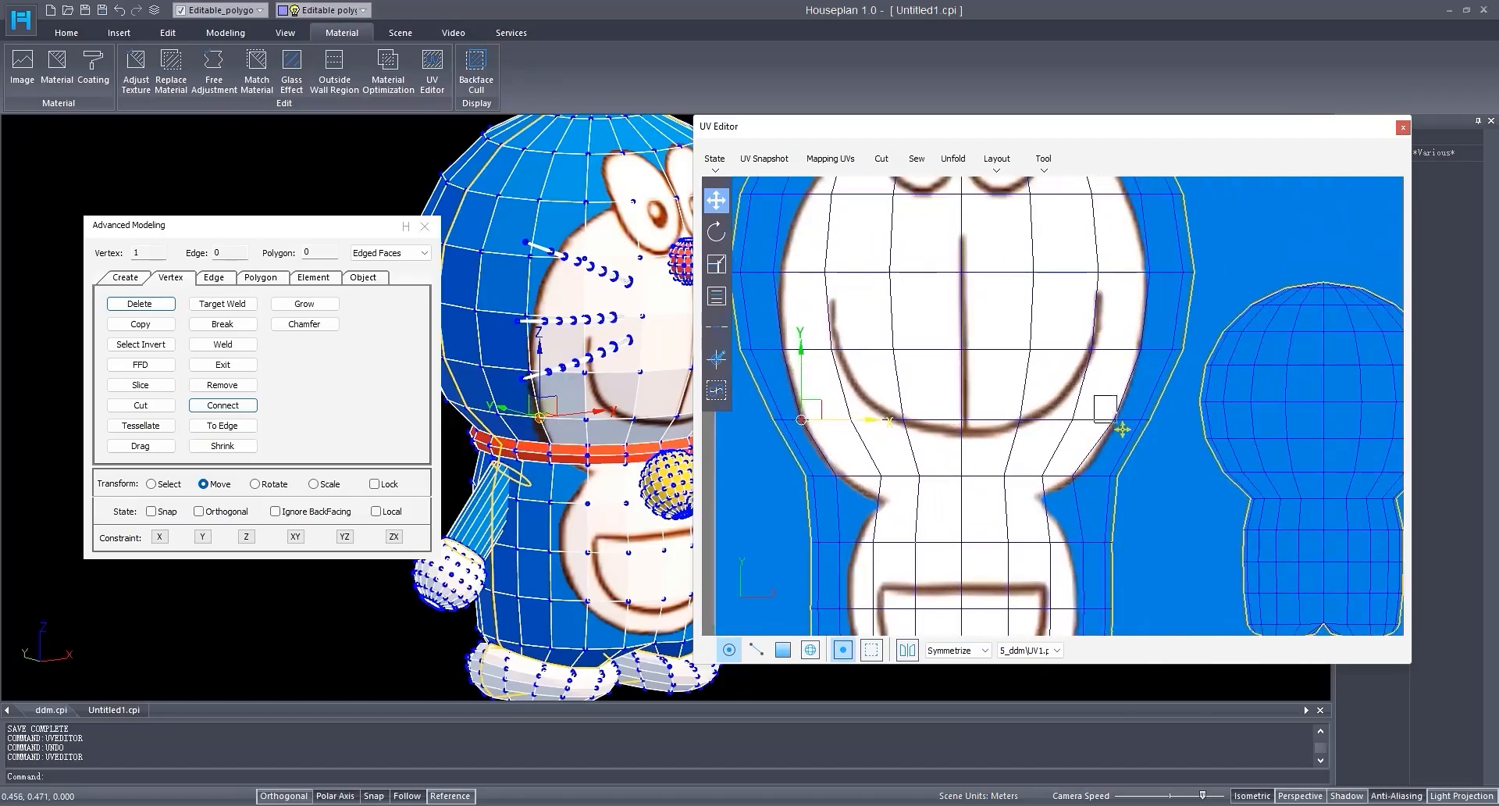
pyautogui.moveTo(1124, 430); pyautogui.dragTo(1124, 431)
pyautogui.moveTo(1092, 495); pyautogui.dragTo(1140, 477)
# Step: Examine the texture on the model and its alignment with the shells across the whole UV layout
pyautogui.scroll(-3, 1089, 443)
pyautogui.moveTo(1037, 510); pyautogui.dragTo(1072, 443, button='middle')
pyautogui.scroll(-2, 576, 470)
pyautogui.keyDown('shift'); pyautogui.moveTo(570, 476); pyautogui.dragTo(515, 478, button='middle'); pyautogui.keyUp('shift')
pyautogui.scroll(3, 588, 446)
pyautogui.moveTo(607, 540); pyautogui.dragTo(632, 456, button='middle')
pyautogui.scroll(-6, 588, 446)
pyautogui.moveTo(1245, 128); pyautogui.dragTo(1163, 96)
pyautogui.scroll(-2, 1094, 421)
pyautogui.moveTo(1270, 383); pyautogui.dragTo(1122, 403, button='middle')
pyautogui.scroll(8, 1103, 422)
pyautogui.scroll(-6, 1103, 434)
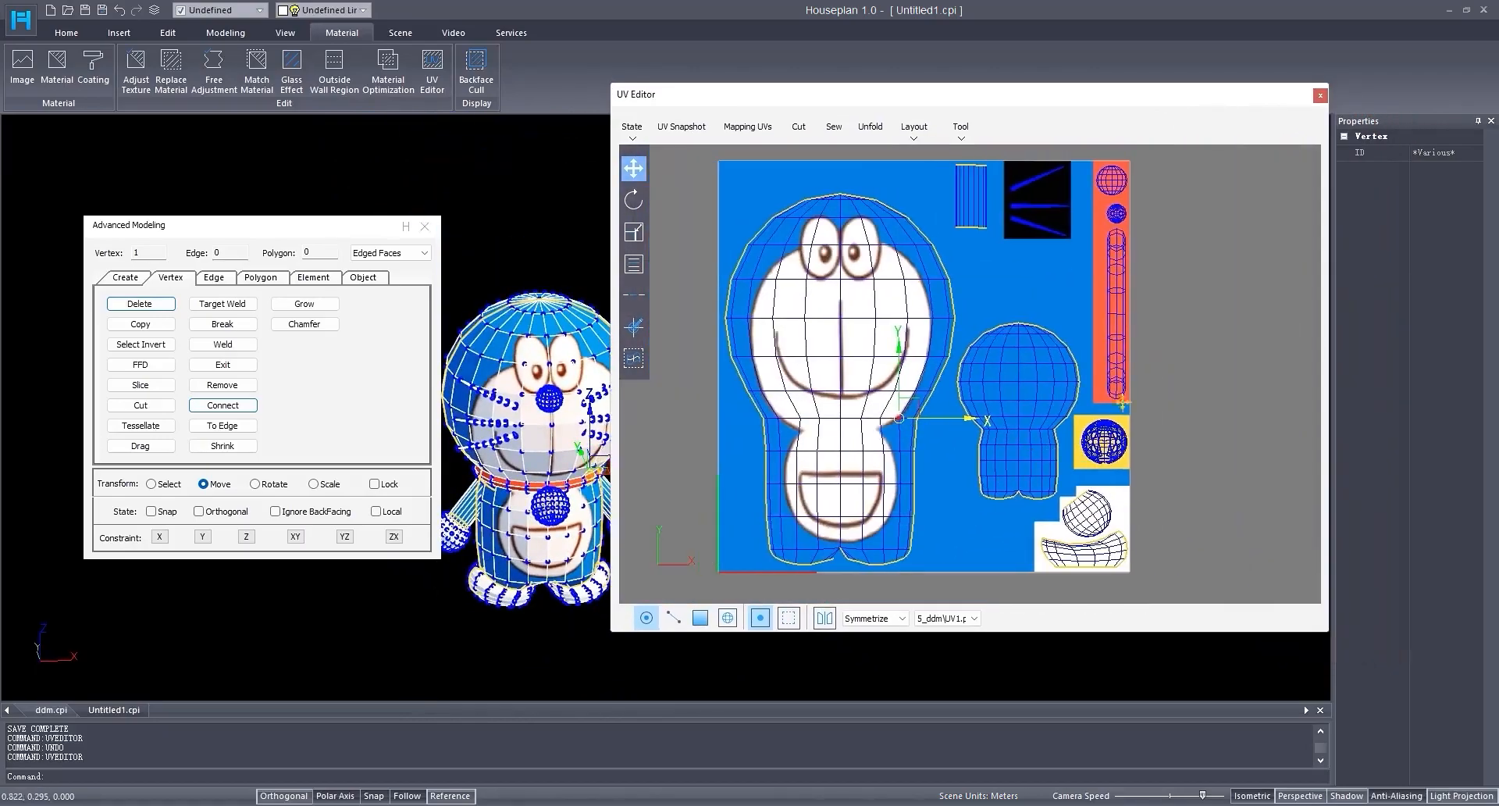
# Step: Close the UV Editor and smooth the whole Doraemon object with 1 TurboSmooth iteration
pyautogui.click(1317, 96)
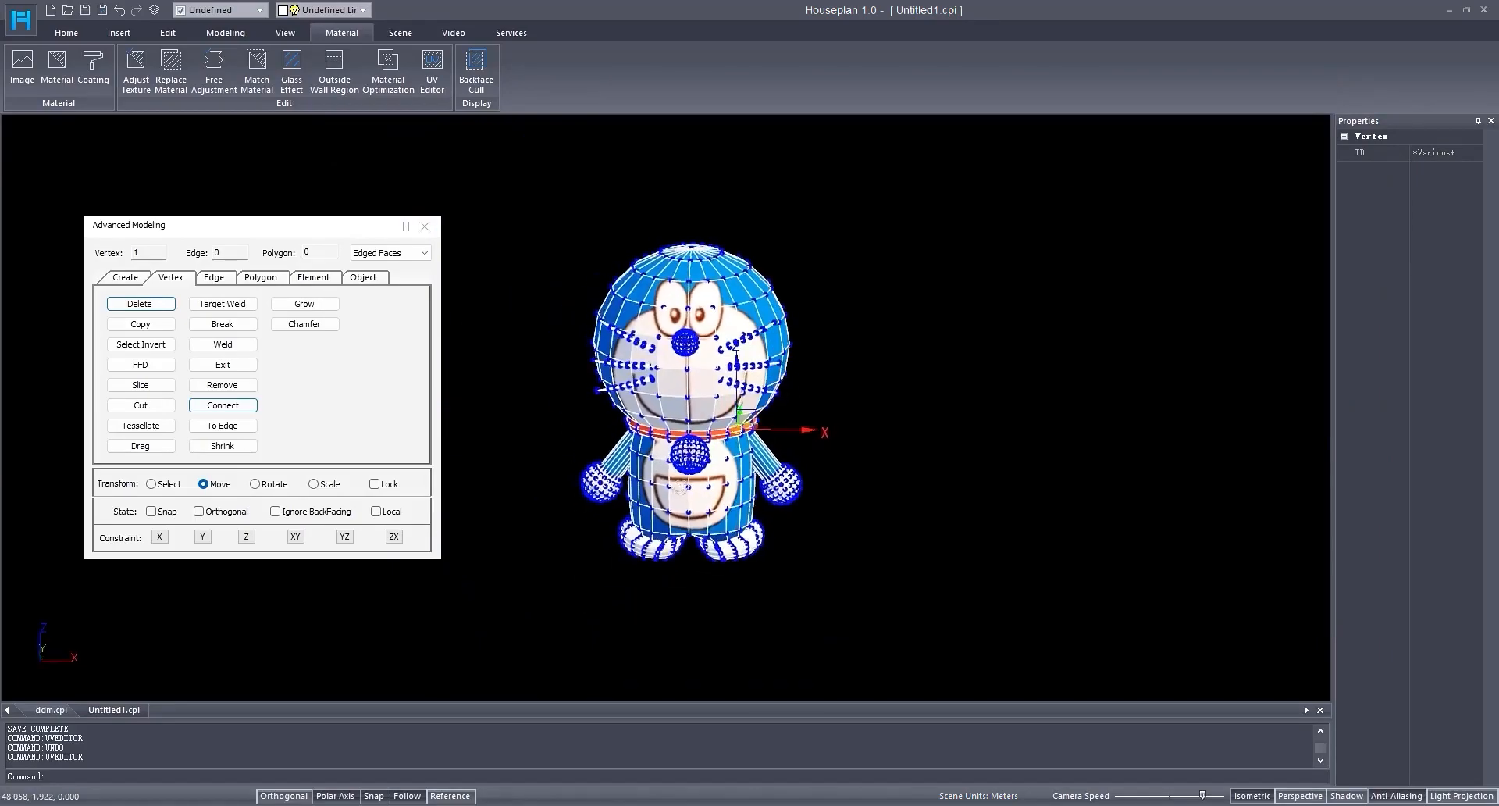
pyautogui.click(363, 278)
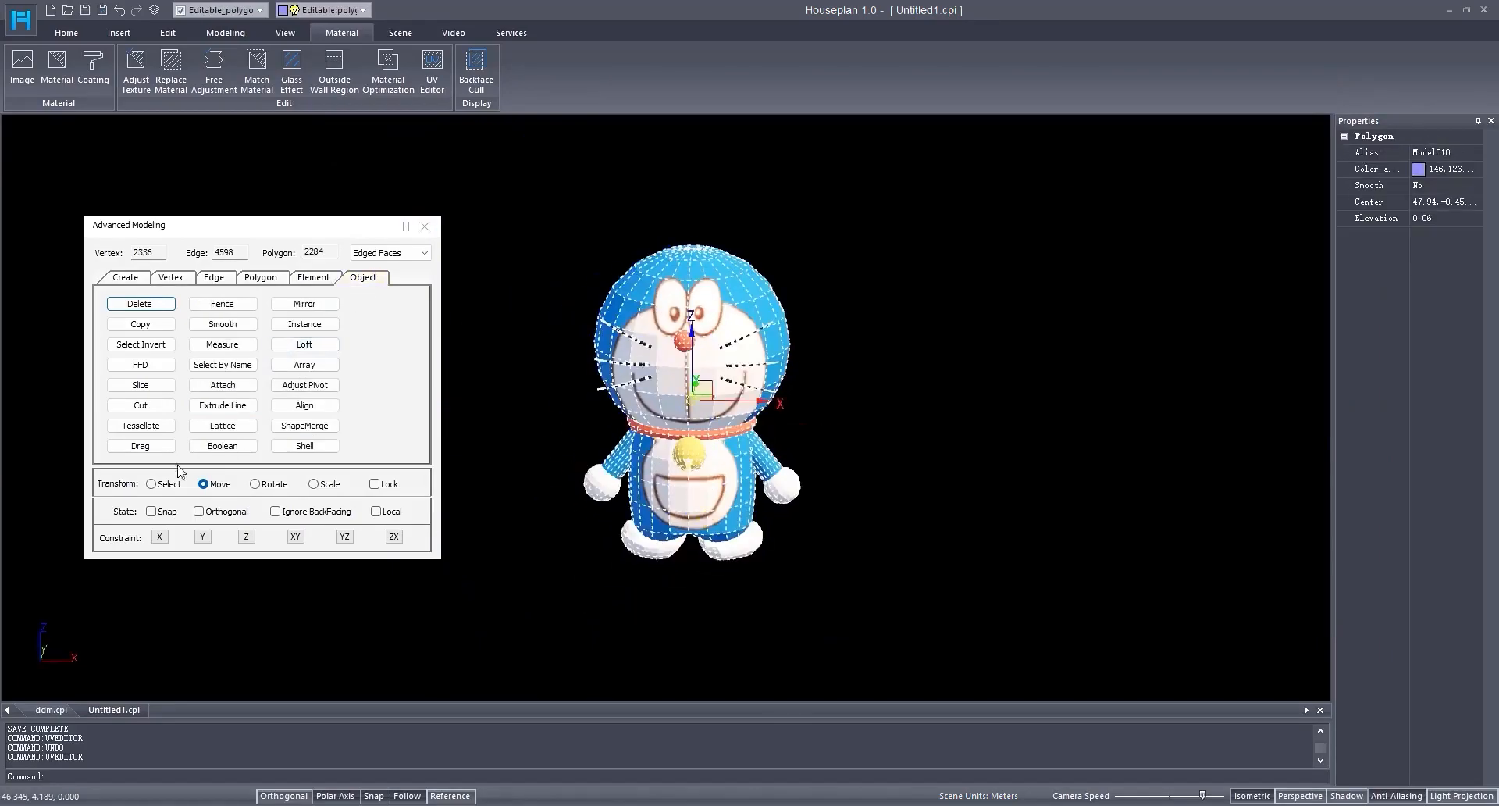
pyautogui.click(164, 486)
pyautogui.click(223, 324)
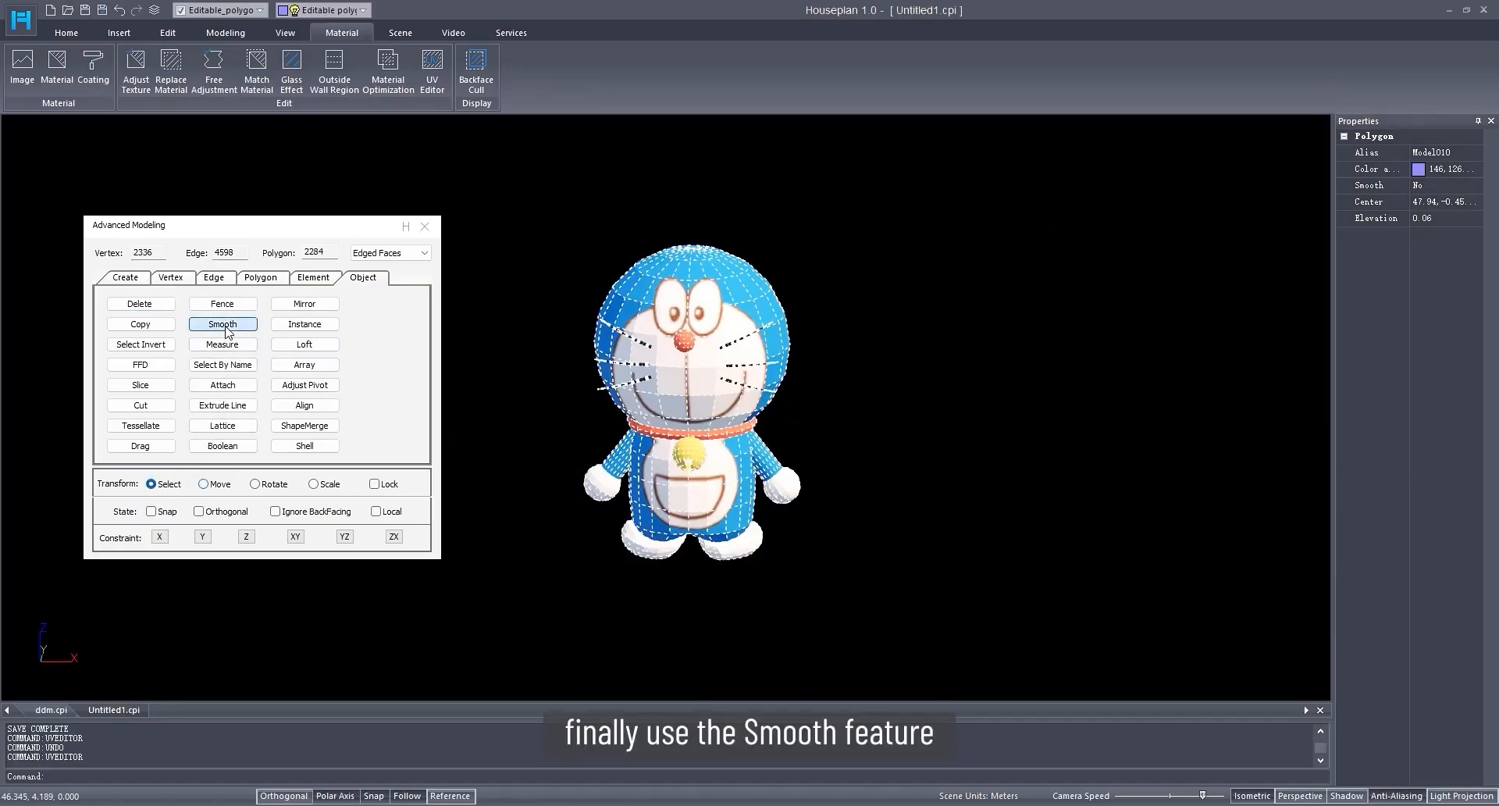
pyautogui.scroll(5, 729, 418)
pyautogui.moveTo(729, 418); pyautogui.dragTo(593, 414, button='middle')
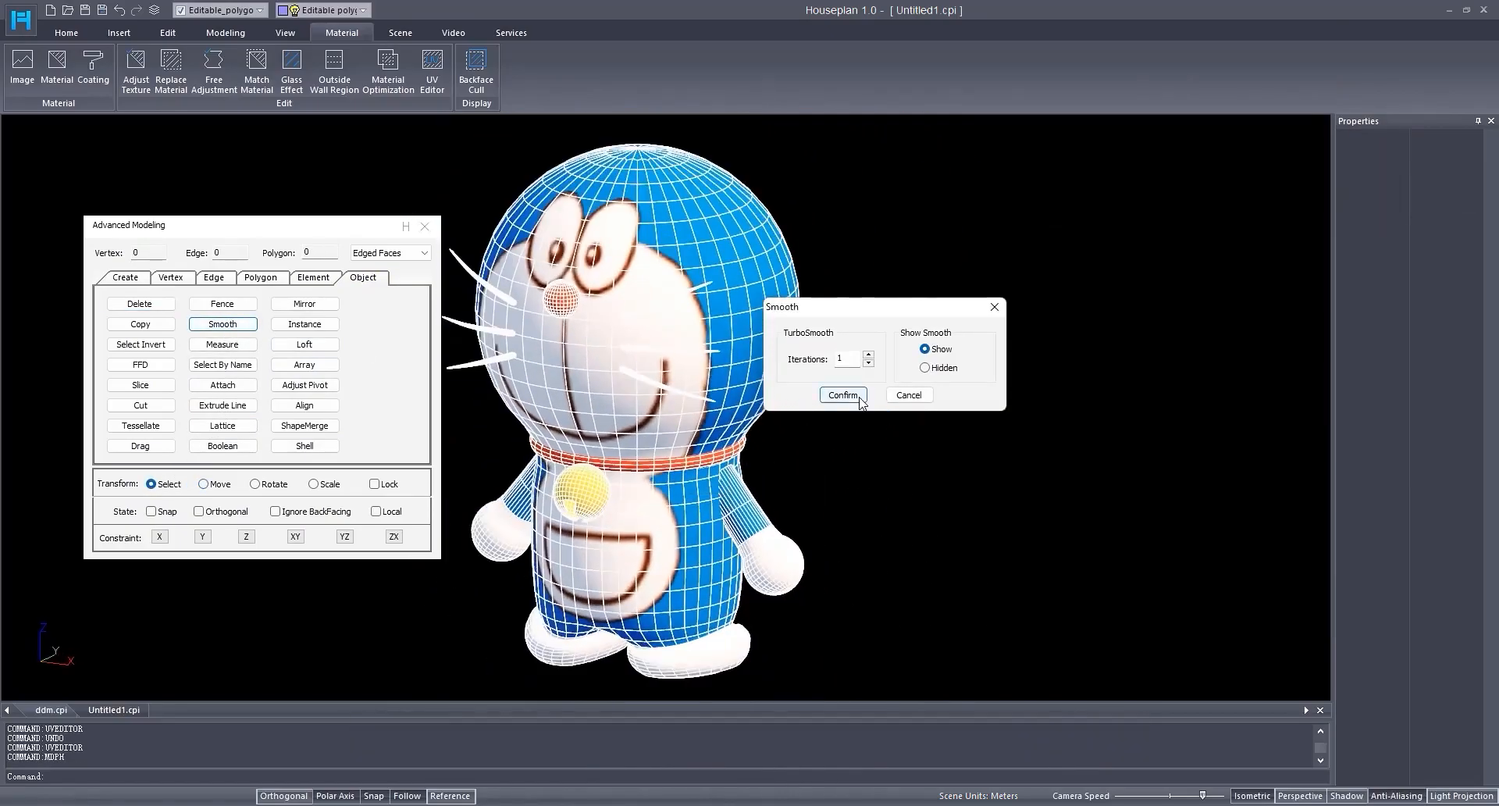
pyautogui.click(842, 395)
# Step: Display the smoothed model as Facets and orbit around to inspect it from the other side
pyautogui.click(424, 253)
pyautogui.click(365, 277)
pyautogui.moveTo(495, 419); pyautogui.dragTo(825, 475, button='middle')
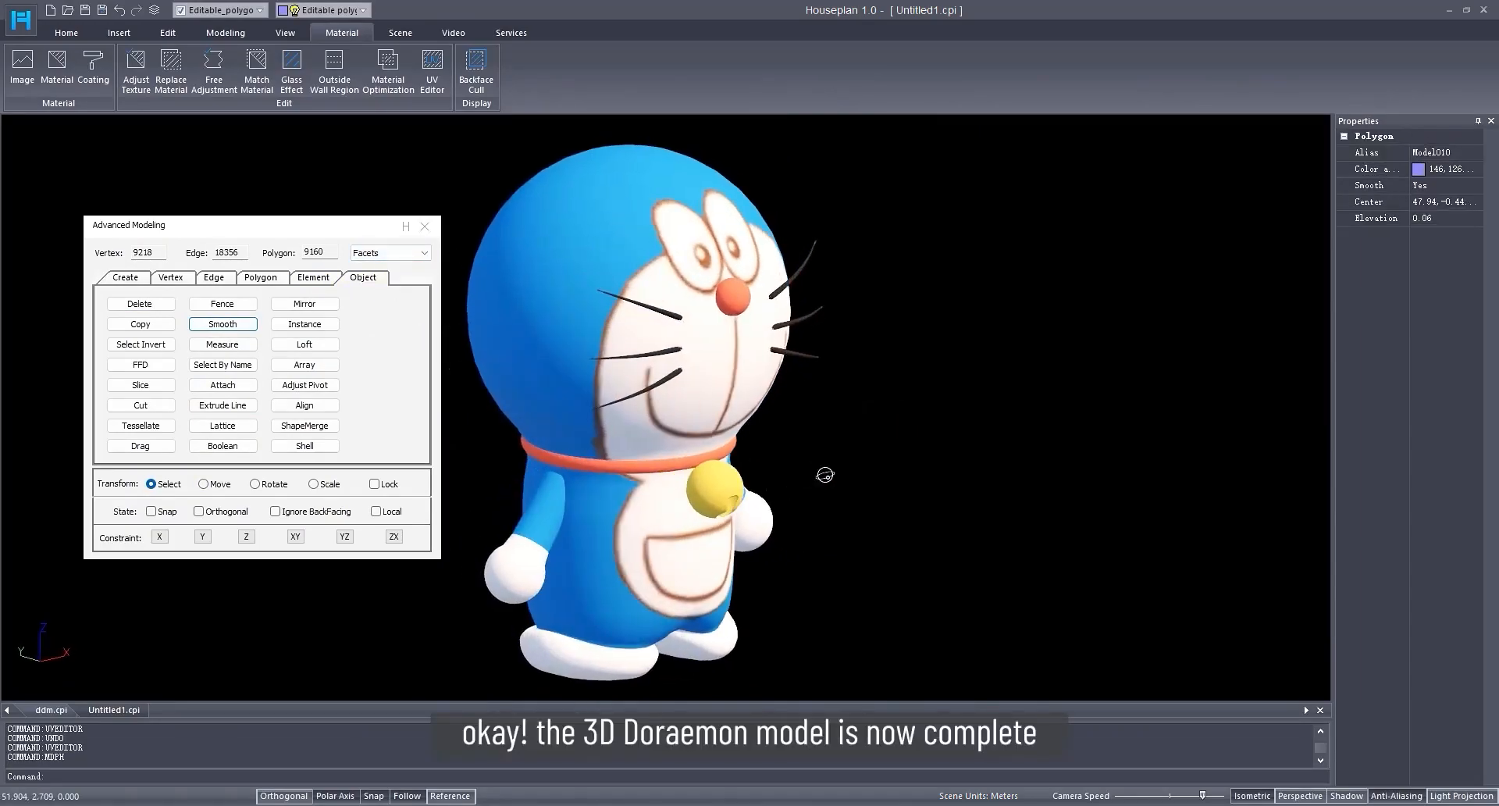
# Step: Switch the scene to the Perspective view and close the Advanced Modeling dialog
pyautogui.click(1300, 795)
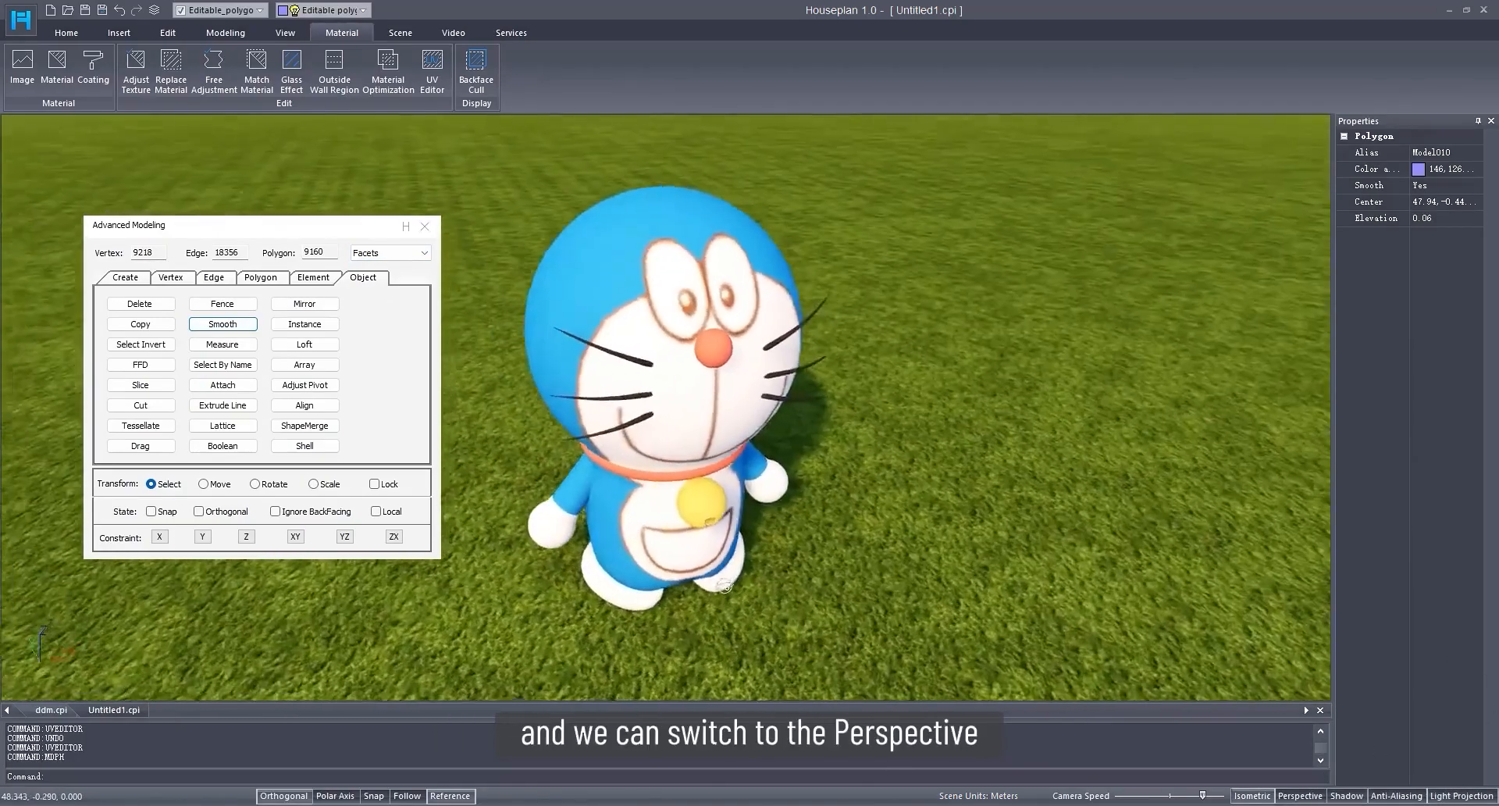
pyautogui.moveTo(725, 586); pyautogui.dragTo(753, 545, button='middle')
pyautogui.click(423, 227)
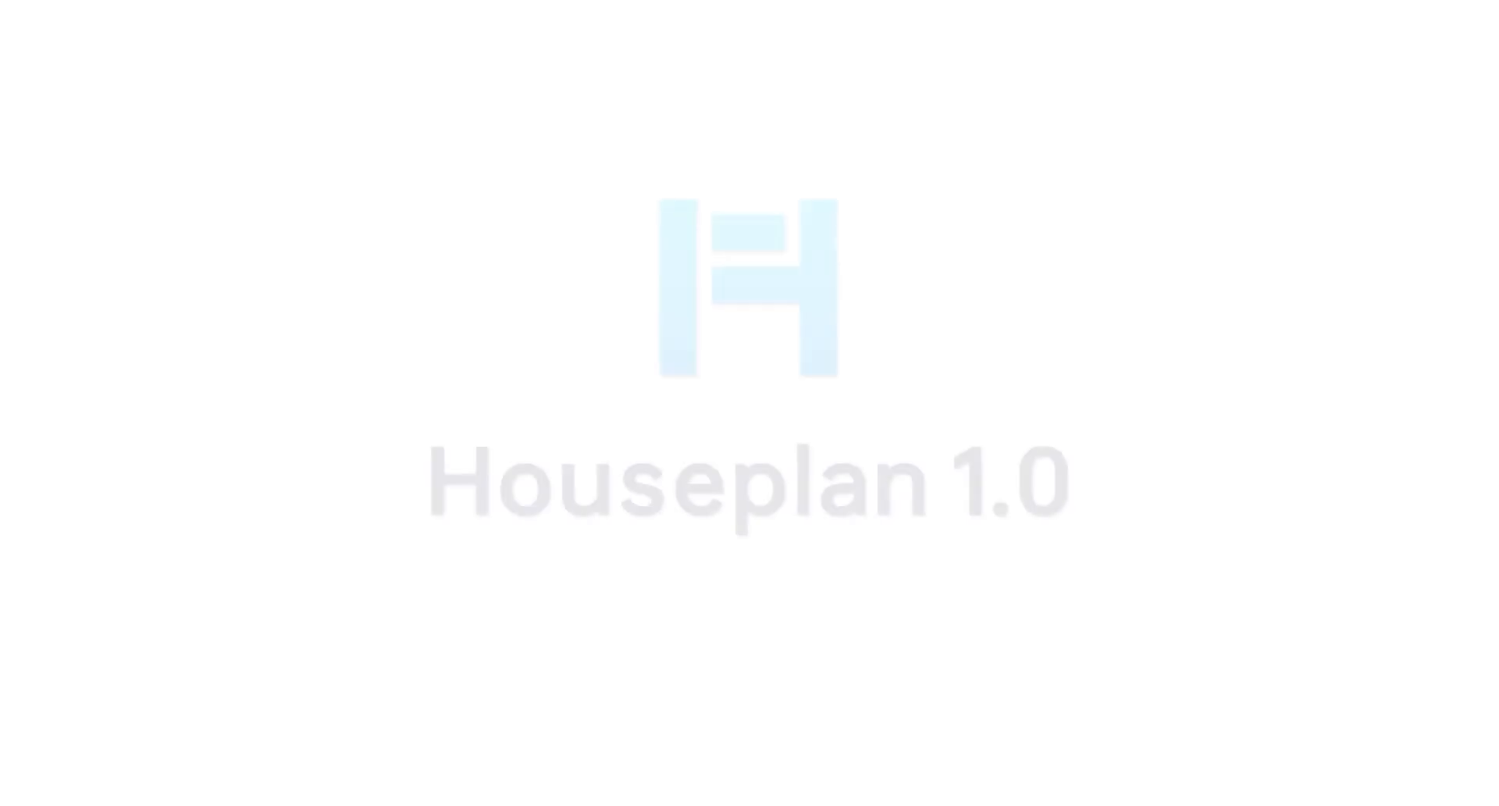